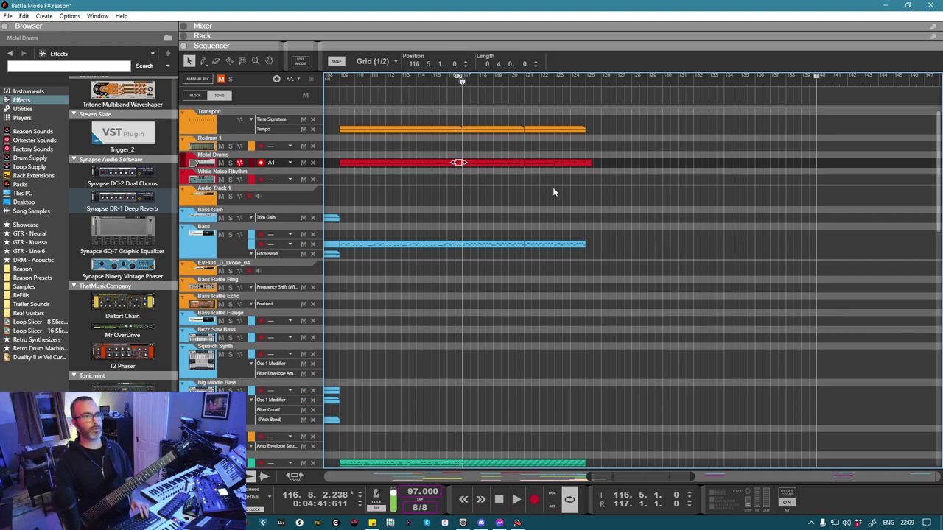
Step: Set the loop locators to bars 13 and 125 and play the song from bar 19
scroll(578, 243, "left", 5)
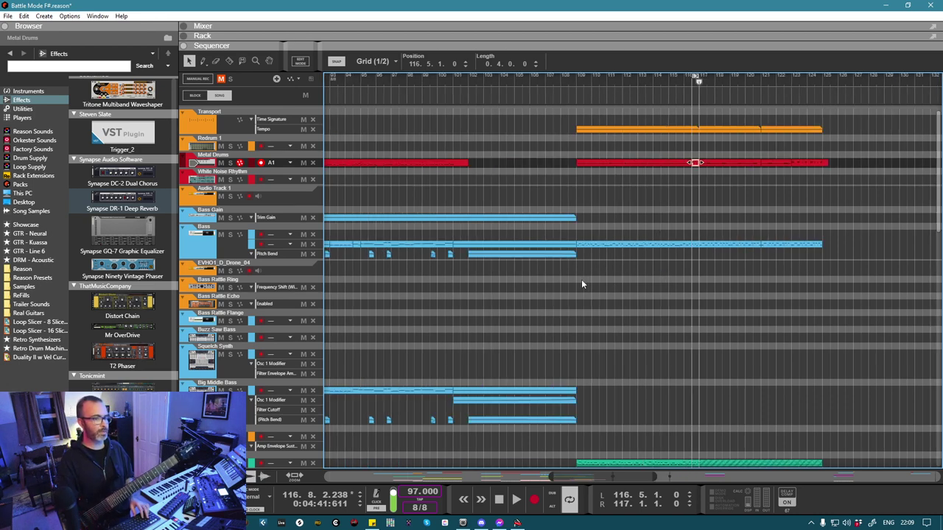
left_click(819, 80, "ctrl")
left_click_drag(581, 84, 358, 114)
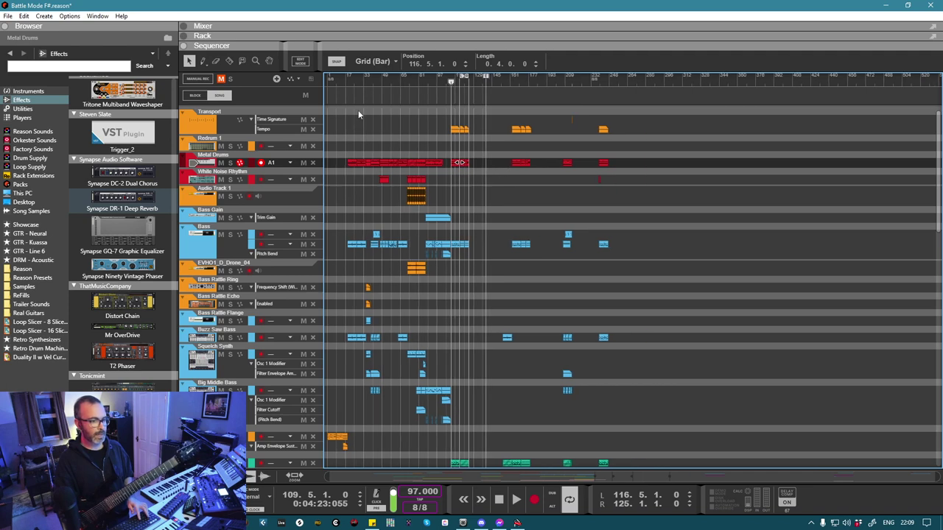
left_click(348, 81)
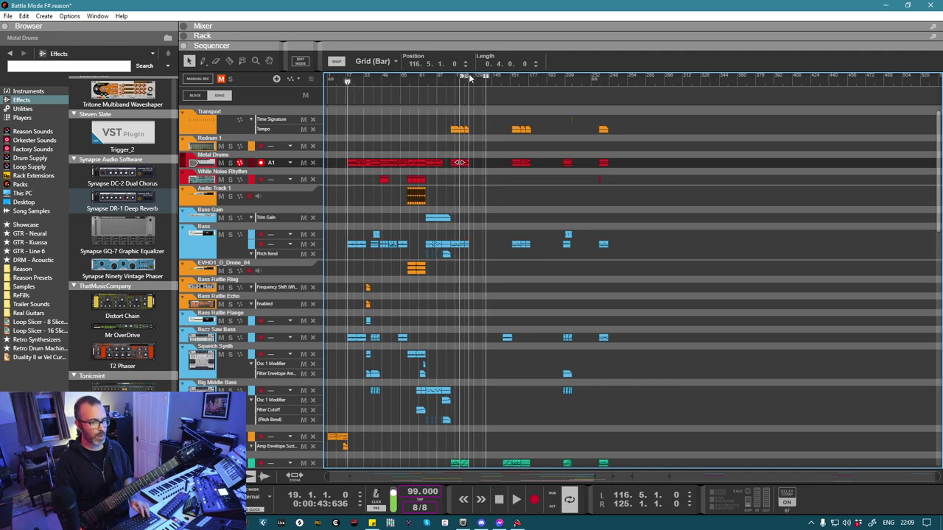
left_click(342, 82)
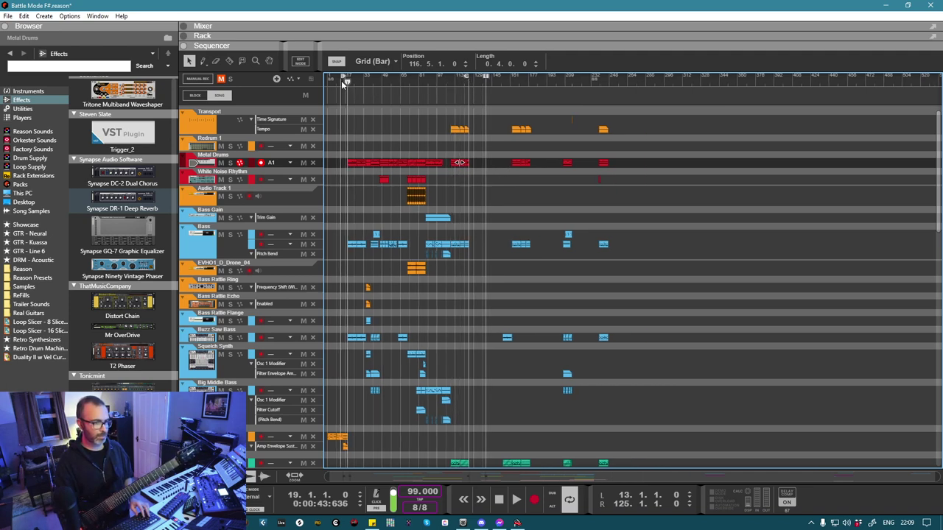
key("space")
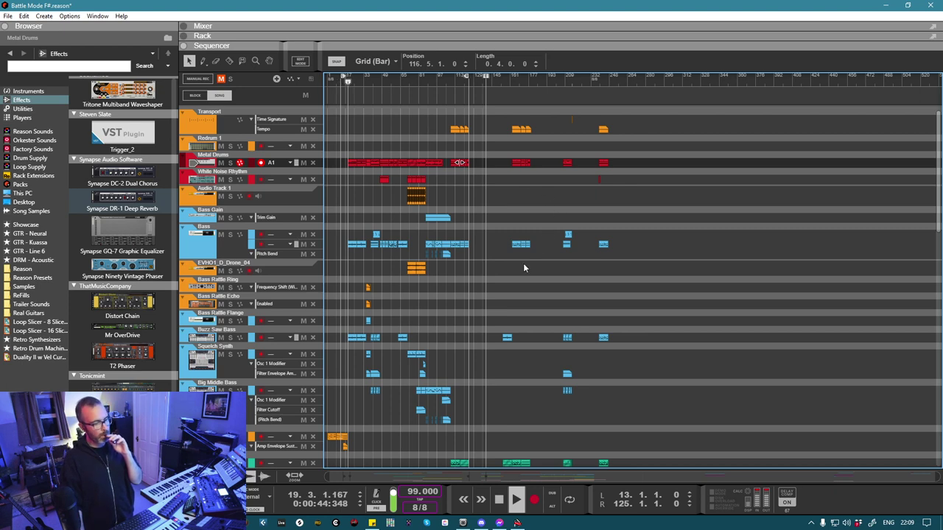
Step: Delete the RE Guitar track from the song
scroll(501, 278, "down", 4)
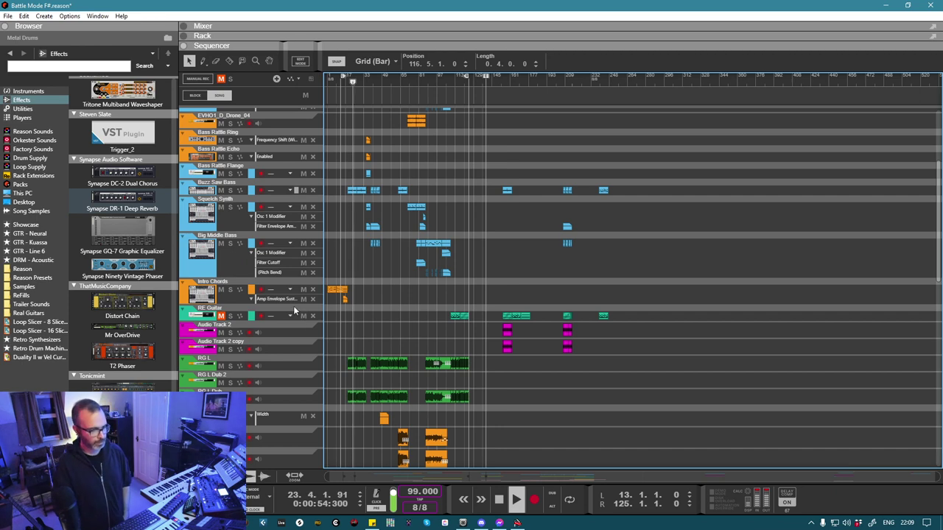
left_click(190, 318)
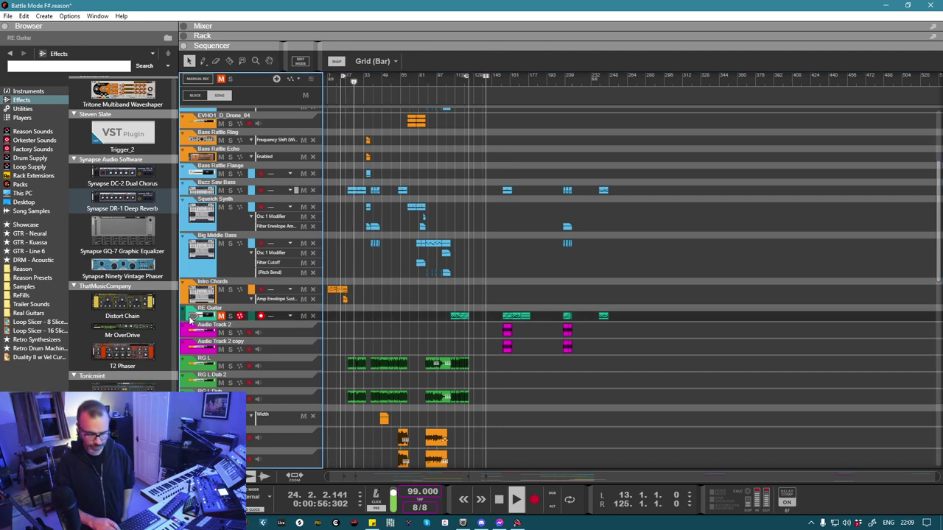
key("Delete")
key("Return")
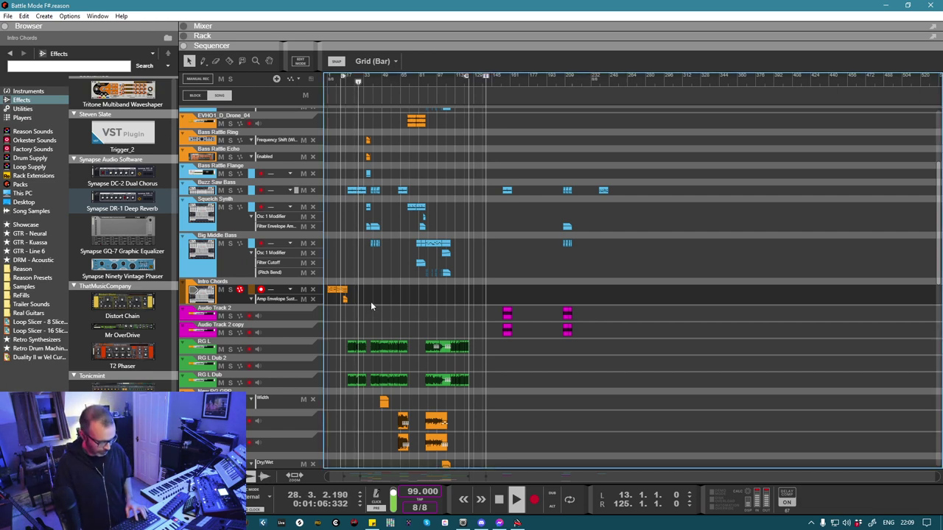
Step: Set the Width automation point at bar 47 on the New RG GRP track to 78
scroll(370, 302, "up", 3)
scroll(371, 301, "up", 4)
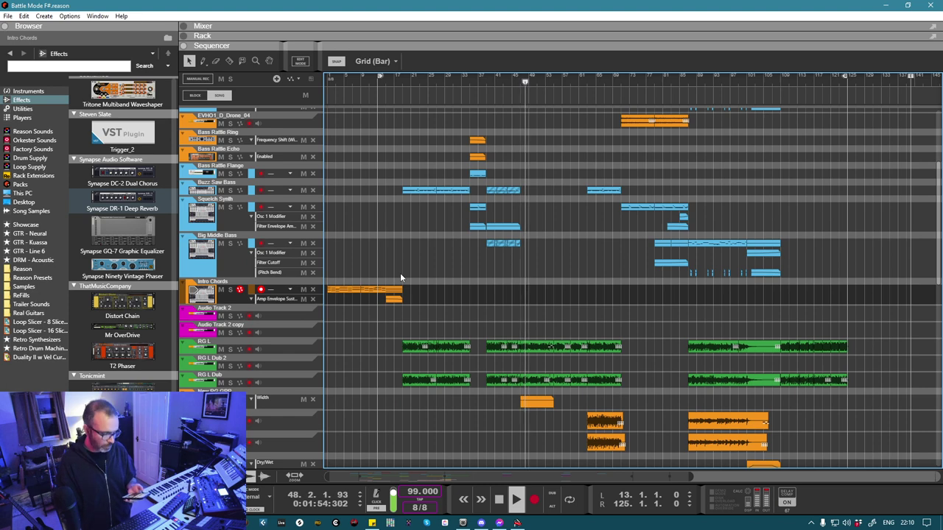
left_click(528, 402)
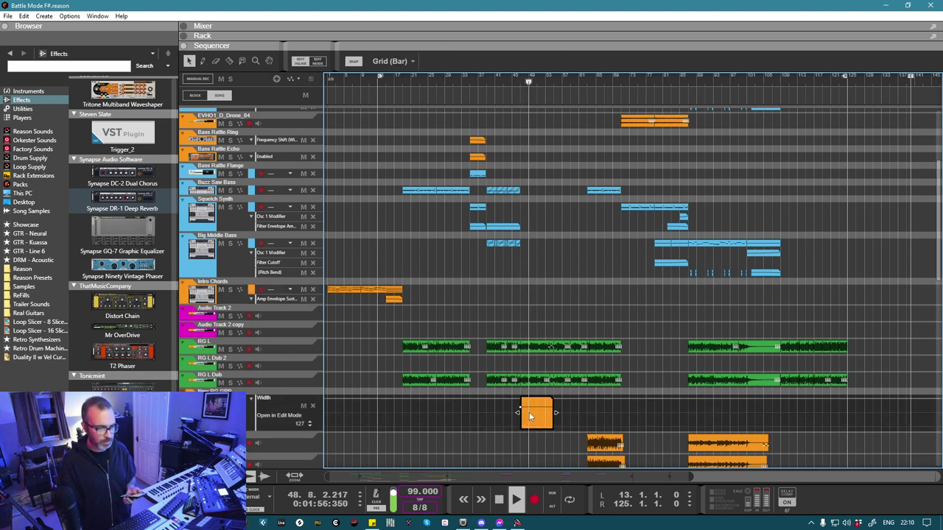
scroll(504, 422, "down", 5)
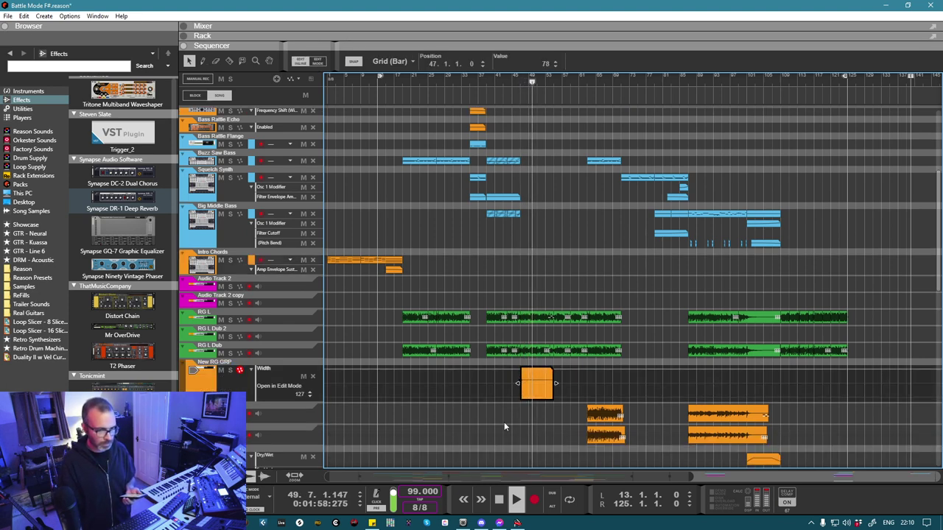
left_click(504, 427)
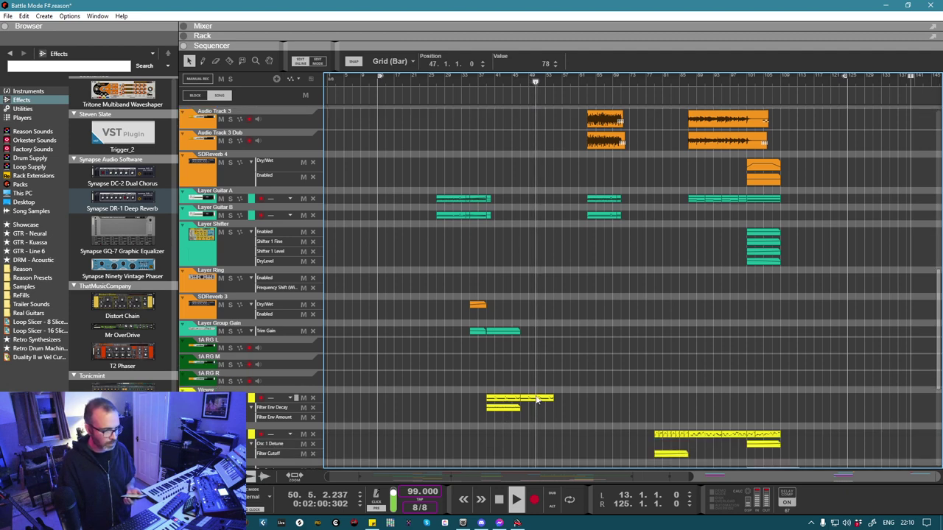
scroll(539, 403, "down", 1)
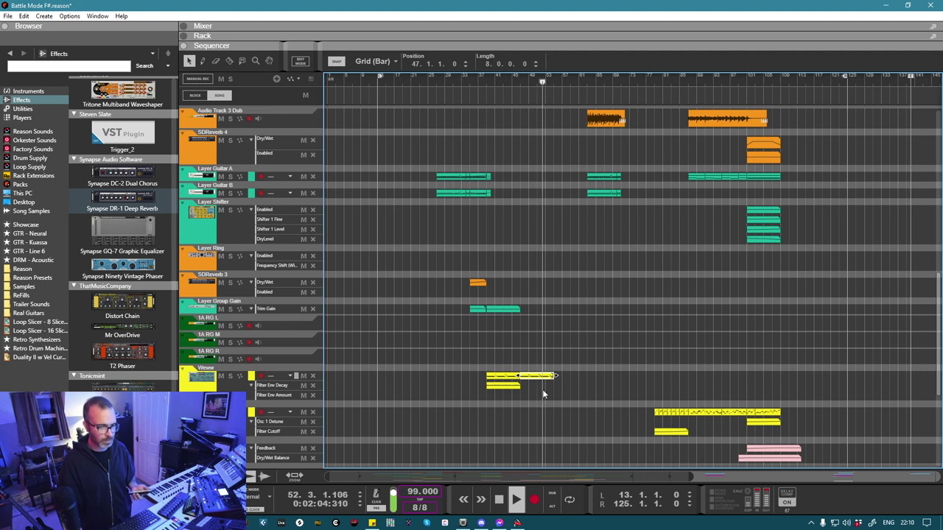
scroll(546, 374, "up", 2)
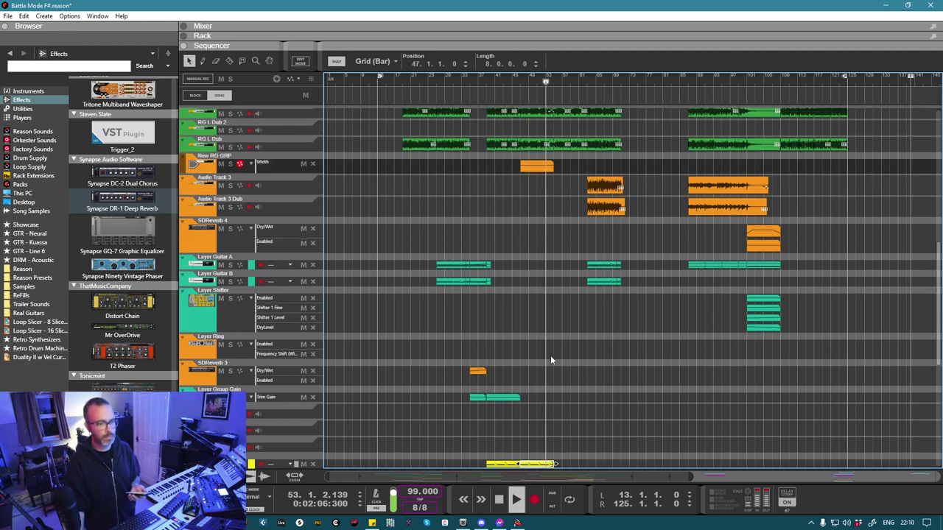
scroll(550, 355, "up", 3)
scroll(550, 354, "up", 3)
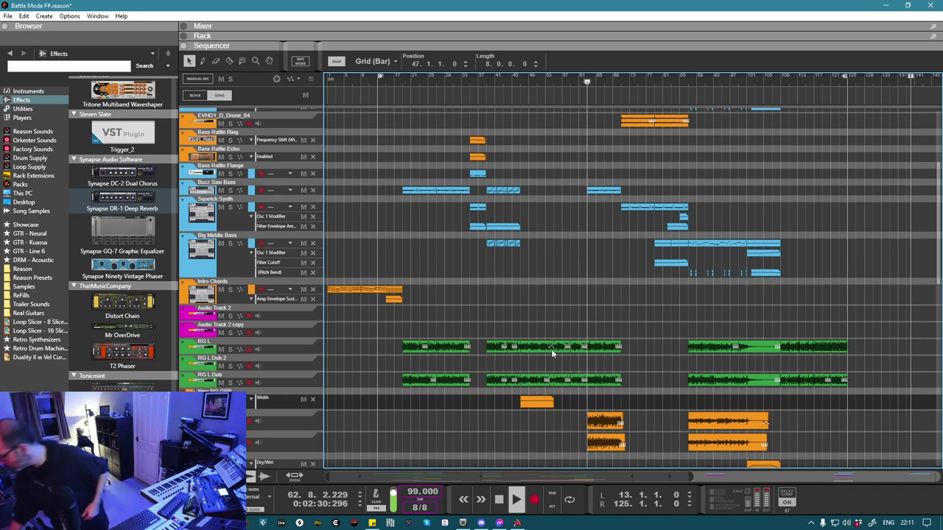
Step: Show the Epic Layer GRP channel's insert devices in the rack alongside the mixer
scroll(581, 317, "down", 4)
left_click(572, 308)
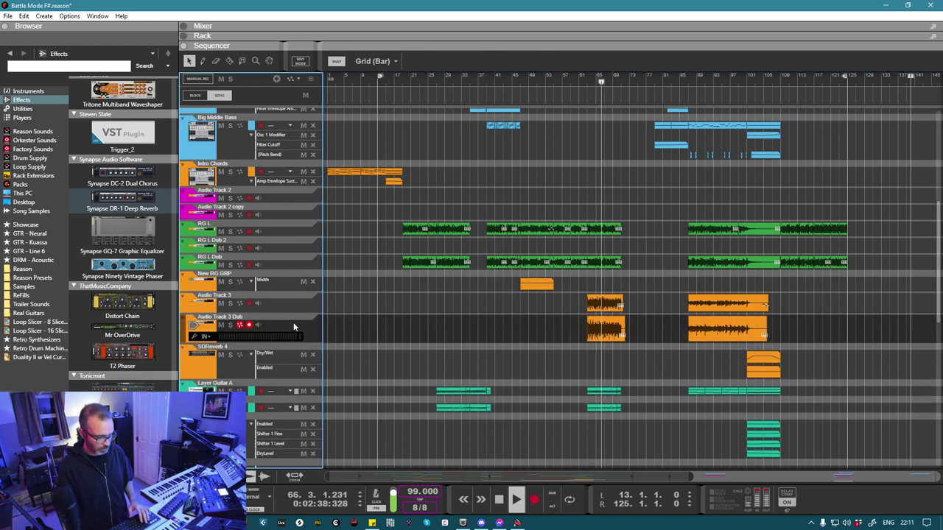
key("F5")
scroll(762, 452, "right", 3)
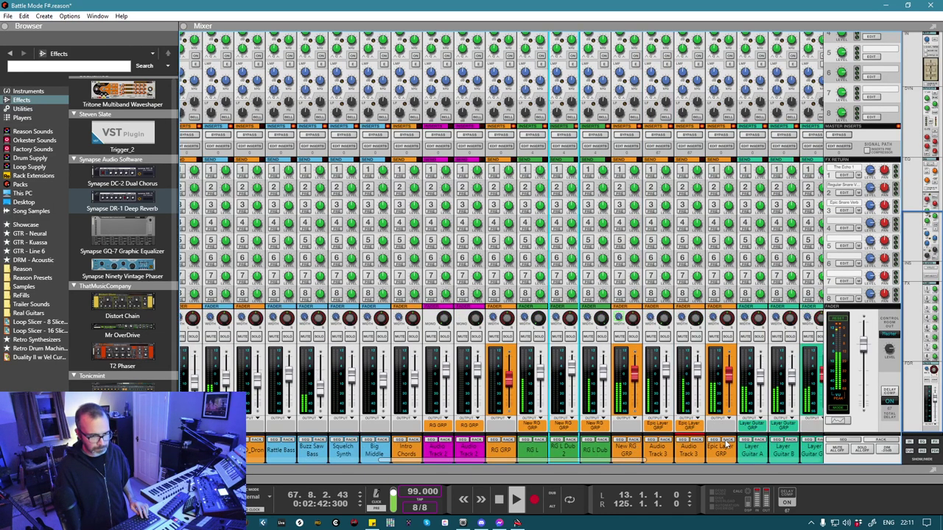
key("F6")
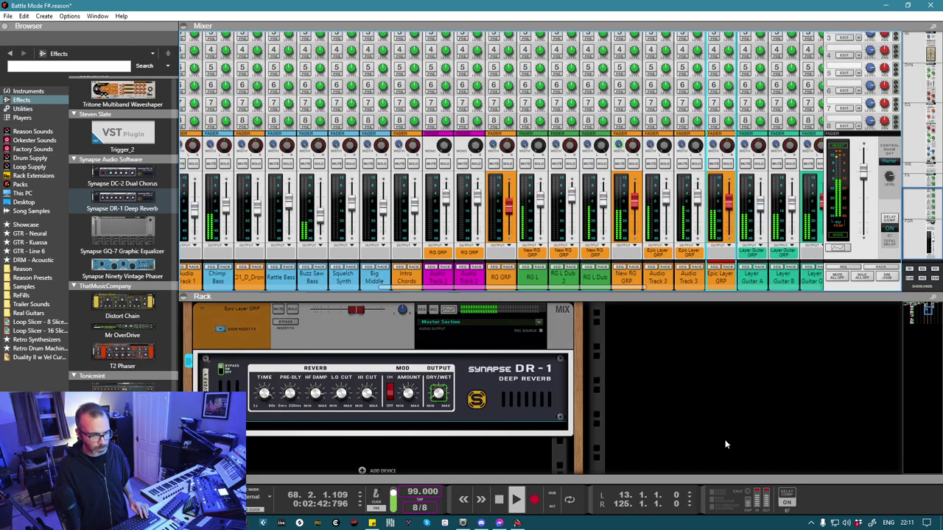
Step: Search the effects for "gain" and insert Selig Gain ahead of the Synapse DR-1 reverb in Epic Layer GRP
left_click(32, 70)
type("gain")
key("Return")
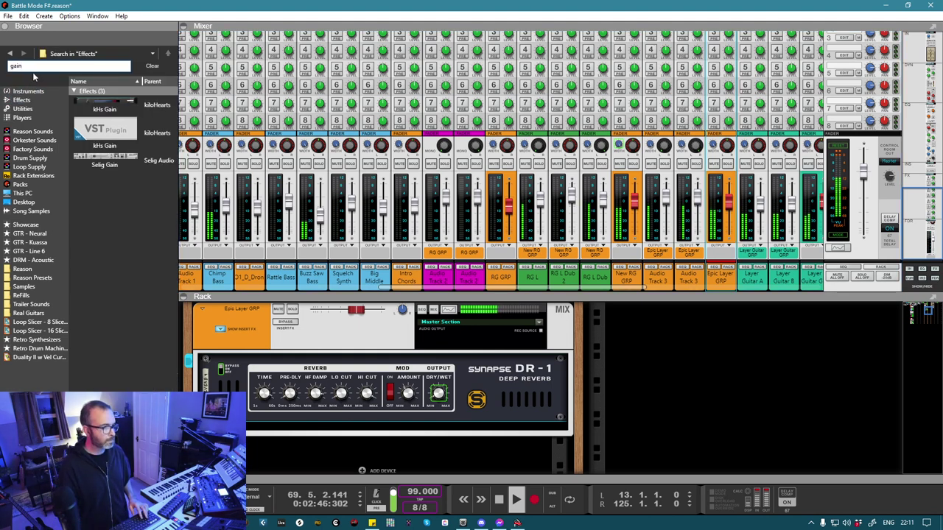
mouse_move(105, 163)
left_mouse_down()
mouse_move(328, 359)
mouse_move(318, 366)
mouse_move(352, 367)
left_mouse_up()
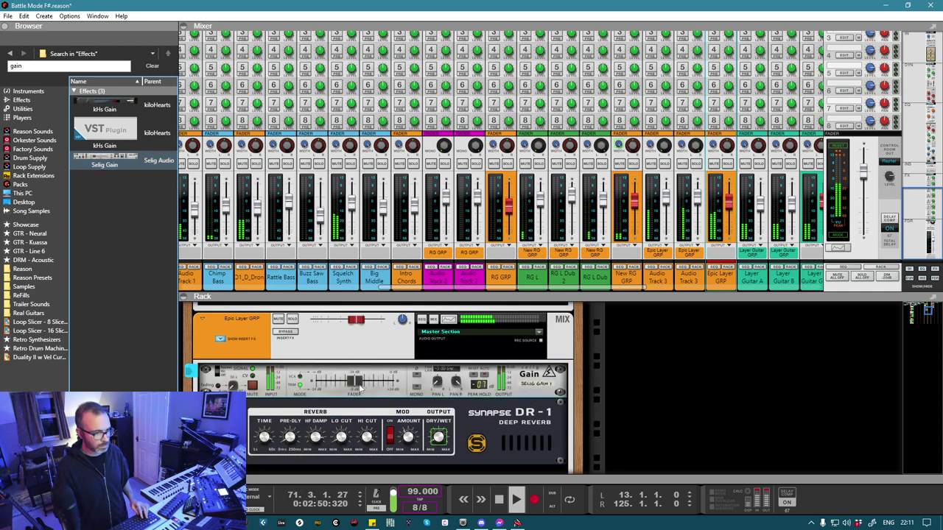
Step: Automate Selig Gain 1's Trim Gain with a 13-bar clip starting at bar 63, setting its point at bar 64 to -3.4 dB
key("F7")
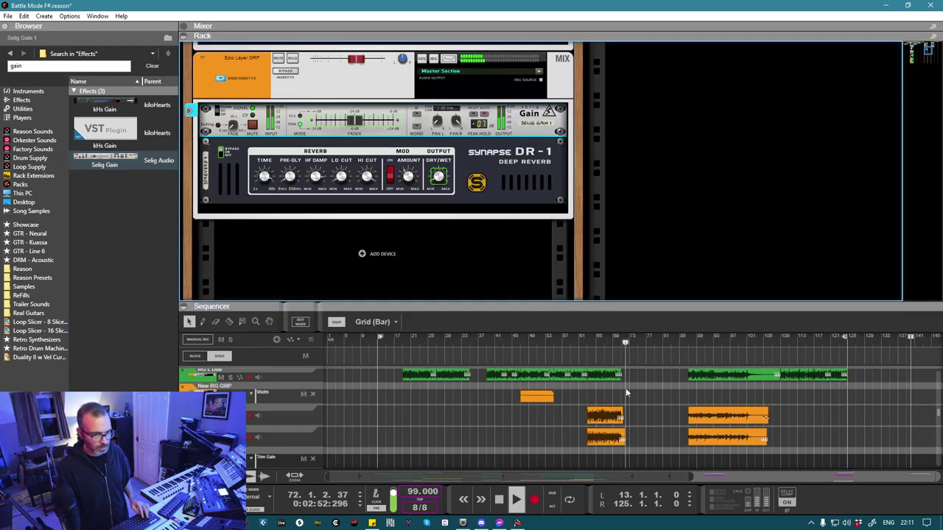
double_click(589, 457)
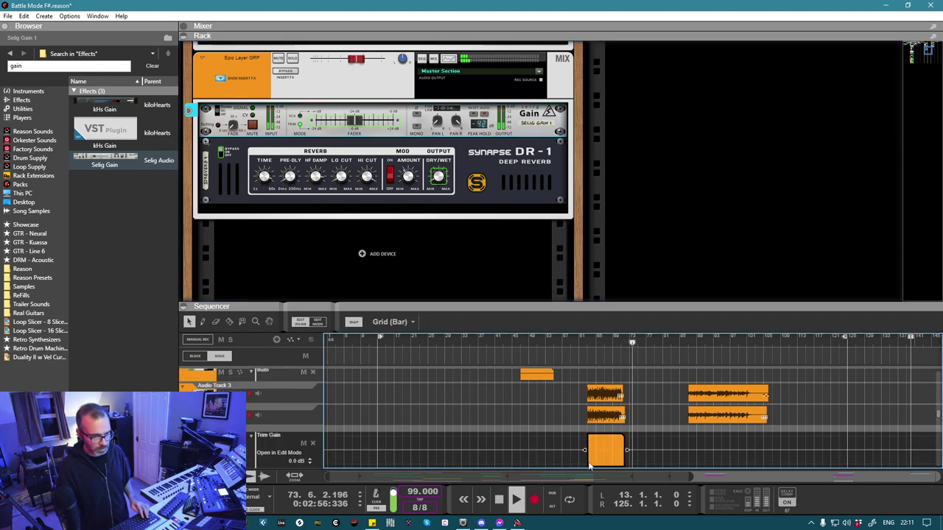
left_click(593, 452)
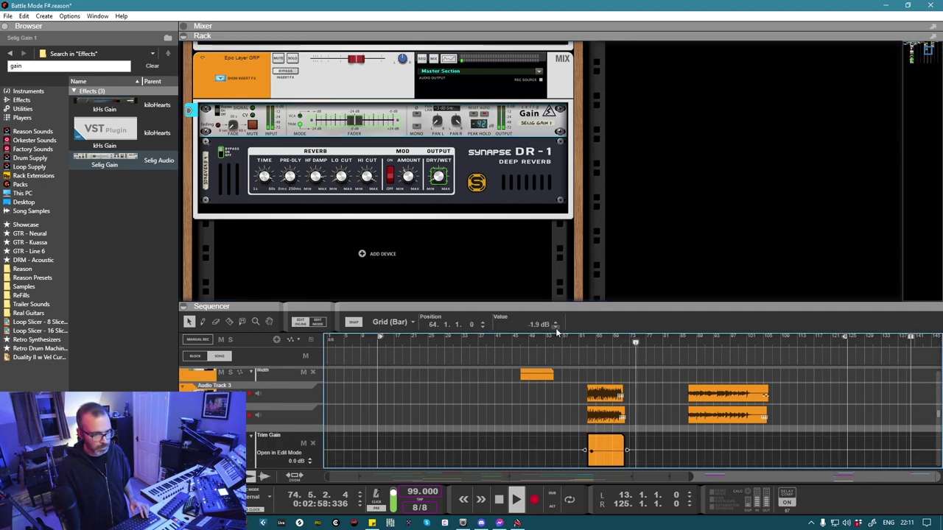
left_click(556, 324)
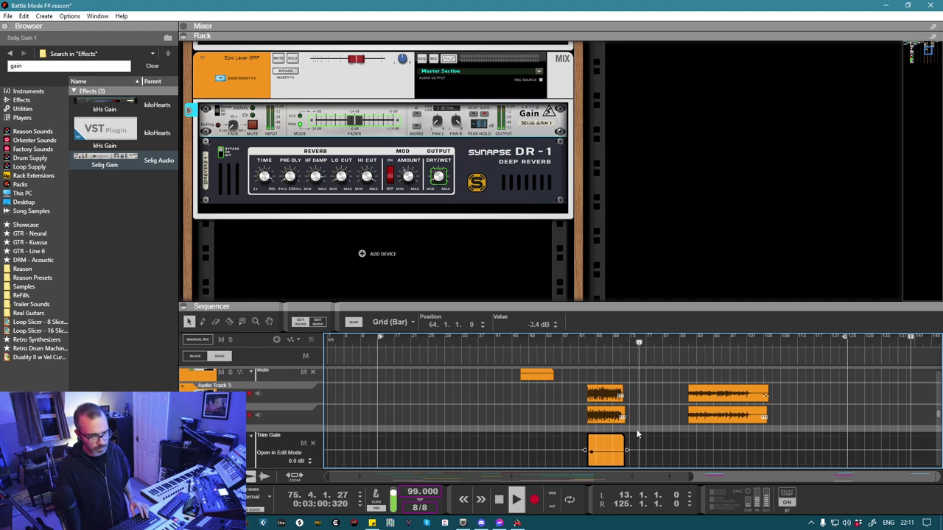
left_click_drag(626, 450, 642, 450)
double_click(589, 447)
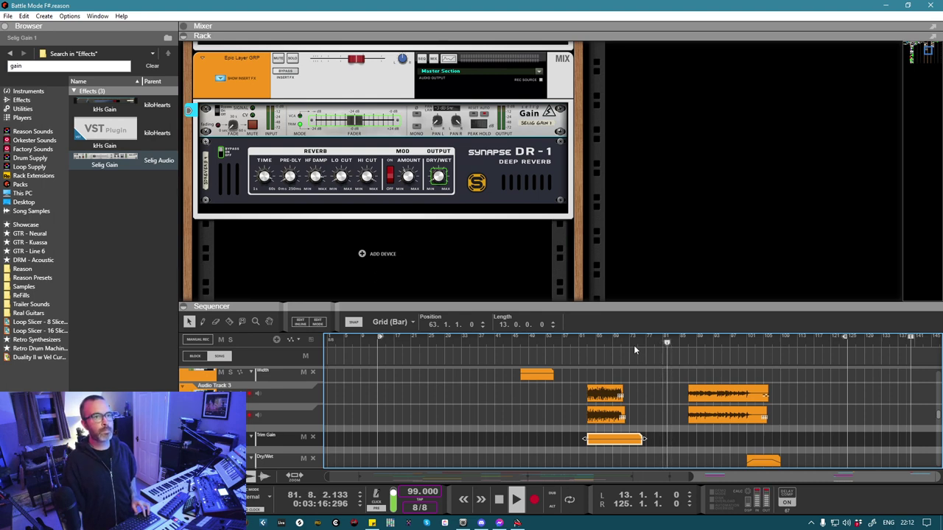
Step: Show the sequencer alone and set the static value of Selig Gain 1's Trim Gain automation to -1.9 dB
key("F6")
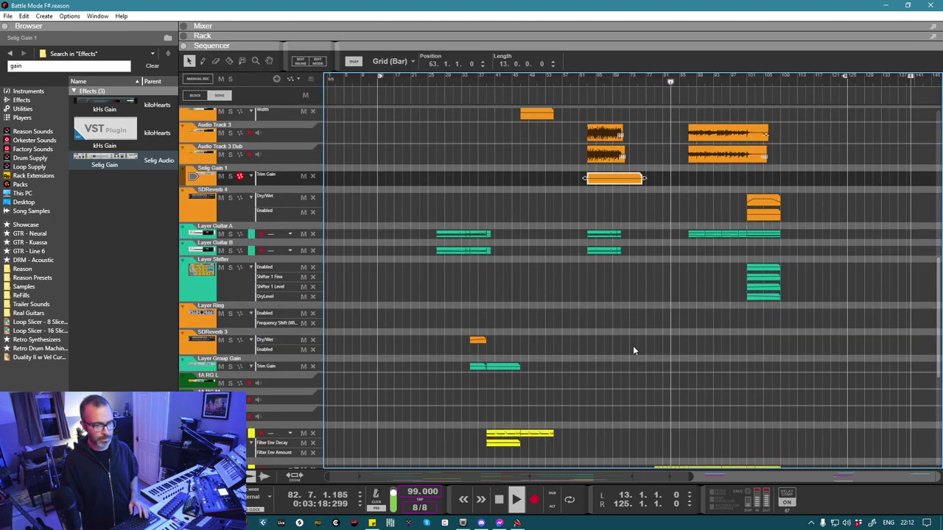
scroll(632, 346, "up", 10)
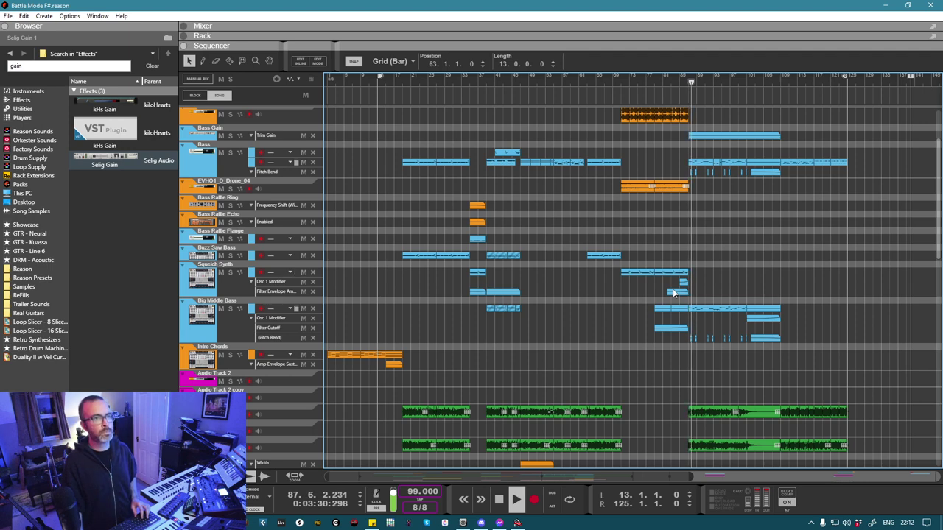
scroll(671, 309, "up", 3)
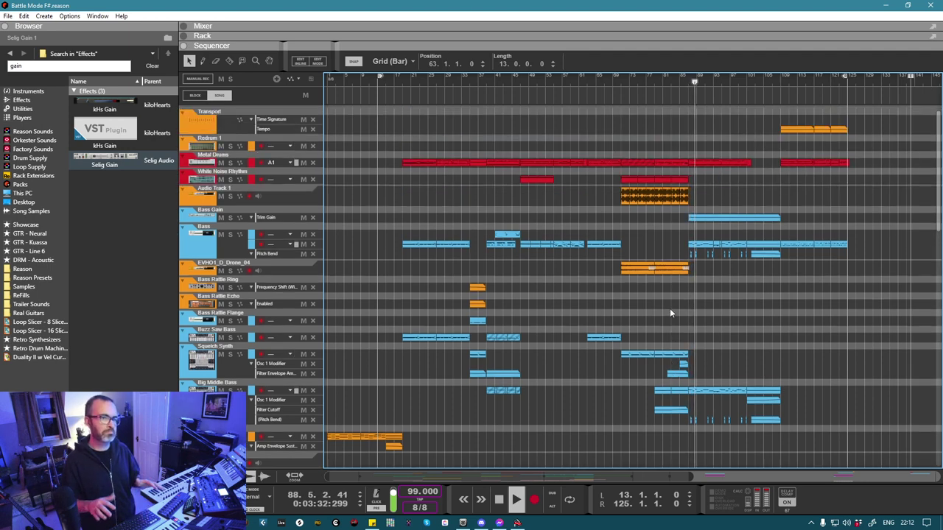
left_click(740, 296)
scroll(736, 306, "down", 5)
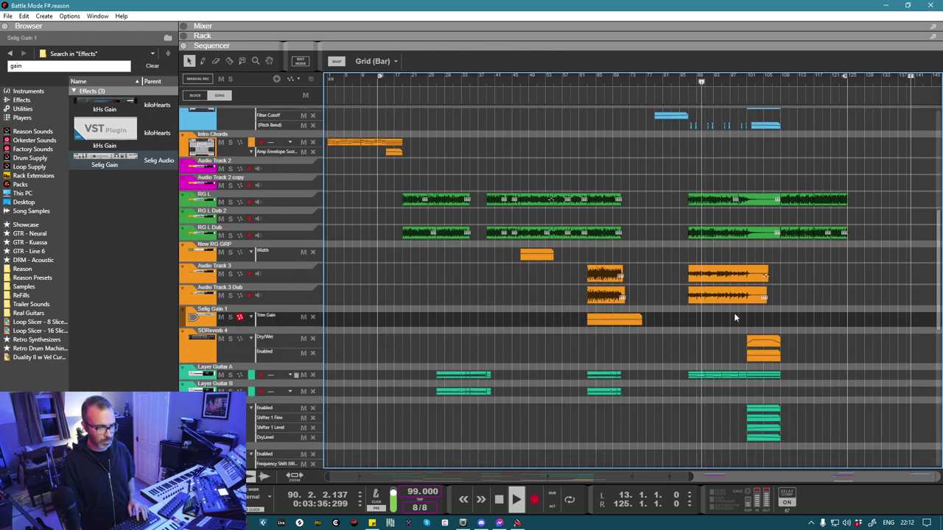
left_click(622, 320)
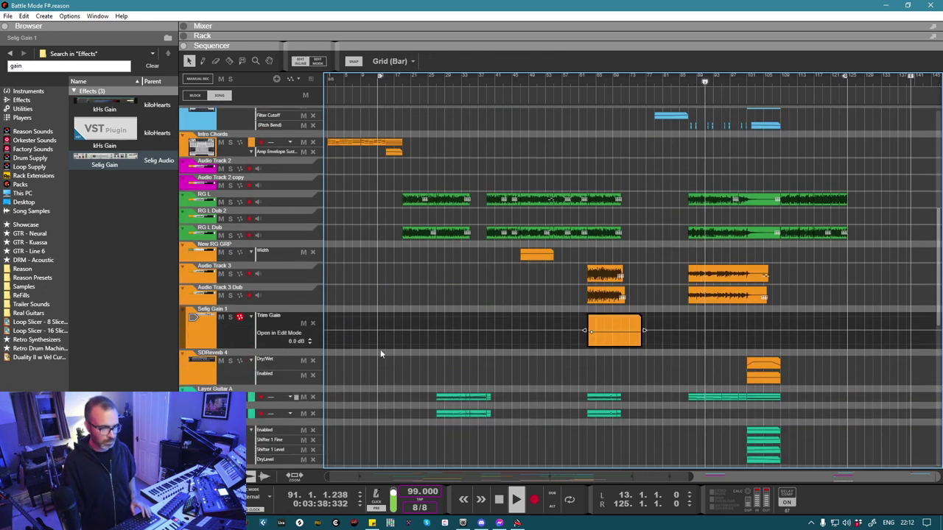
left_click_drag(280, 341, 278, 343)
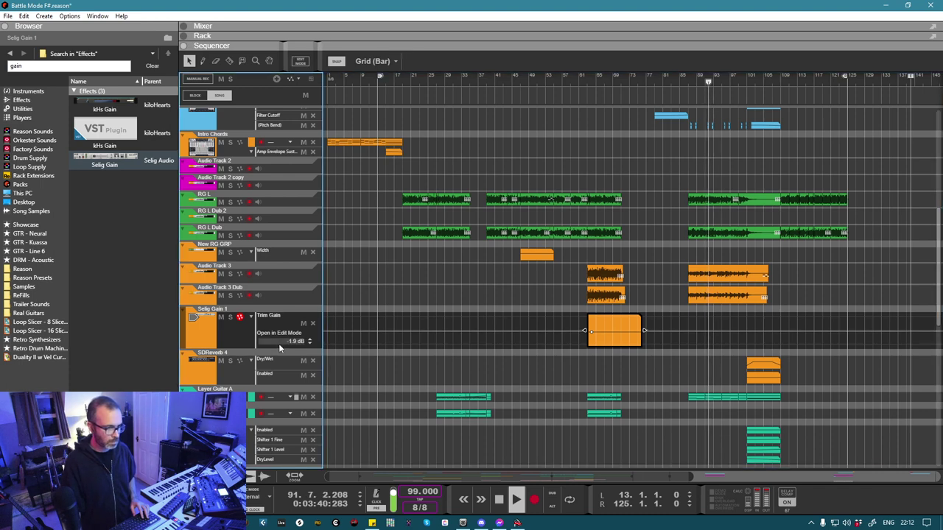
mouse_move(280, 342)
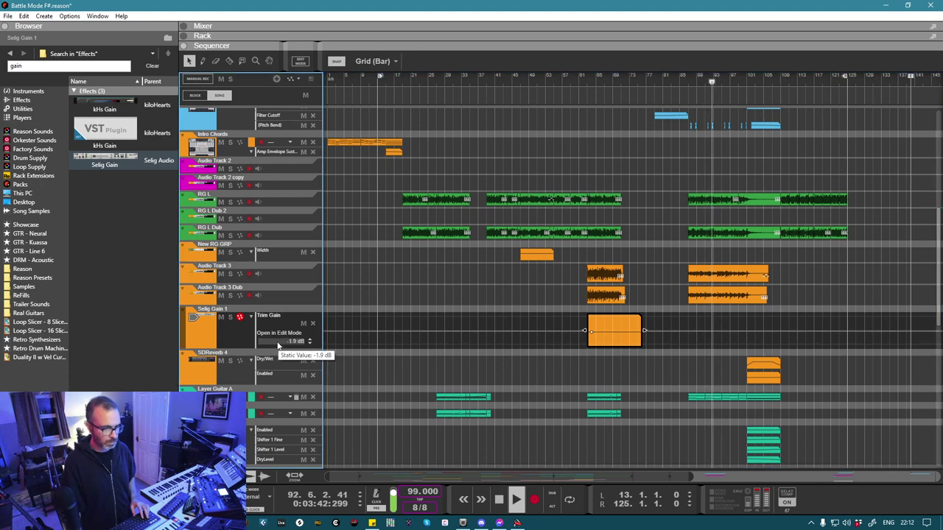
left_click(443, 327)
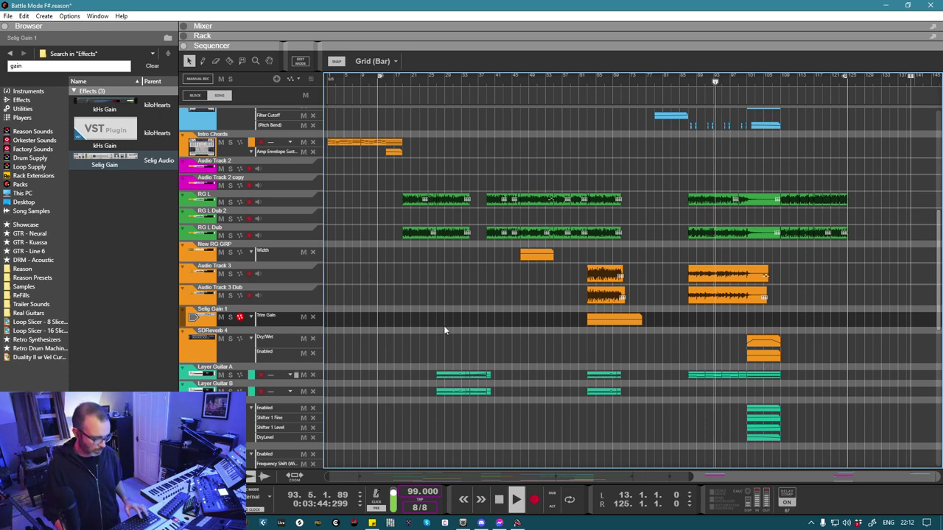
scroll(445, 324, "down", 3, "ctrl")
scroll(456, 312, "up", 10)
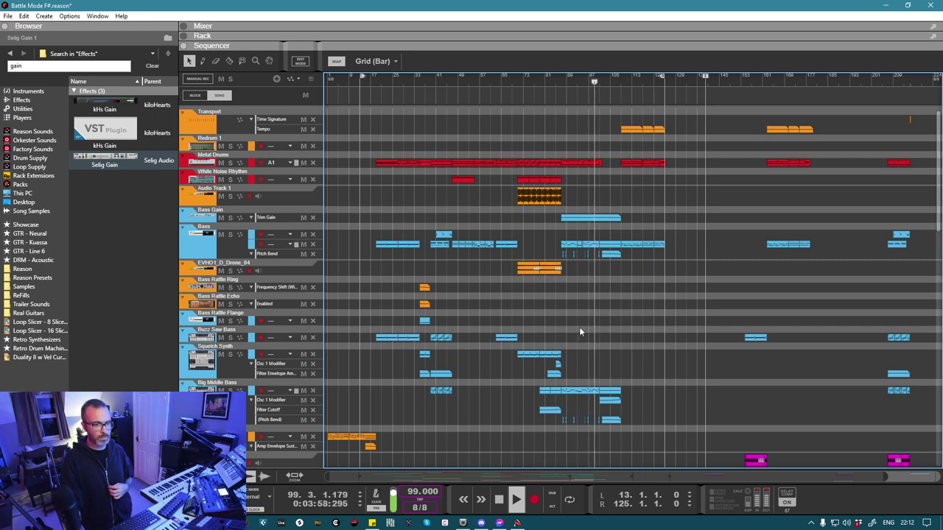
scroll(579, 327, "down", 10)
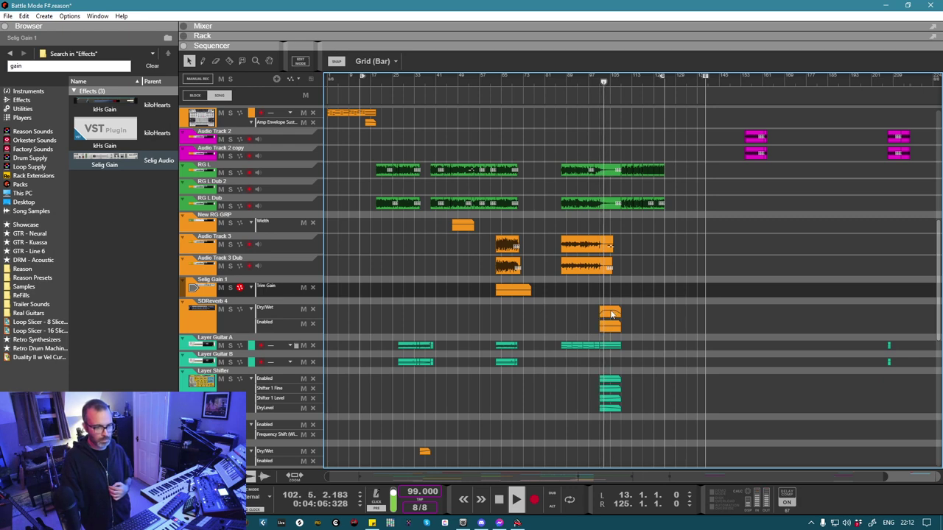
Step: Check the DR-1 reverb in the Epic Layer GRP rack and return to the sequencer
key("F6")
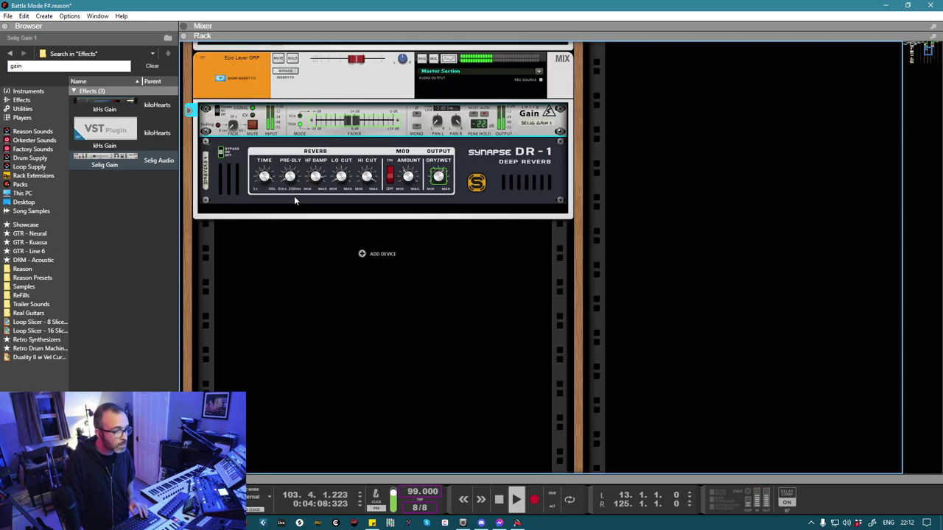
left_click(263, 162)
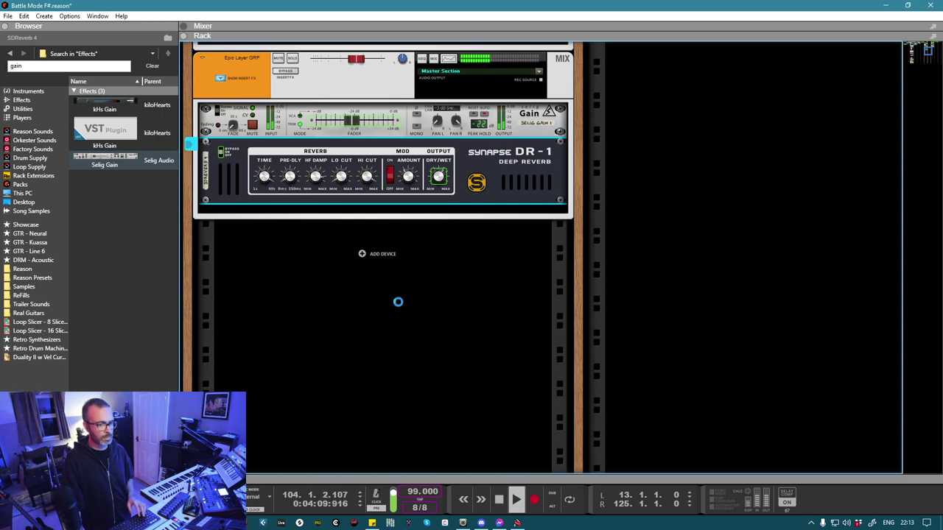
key("F7")
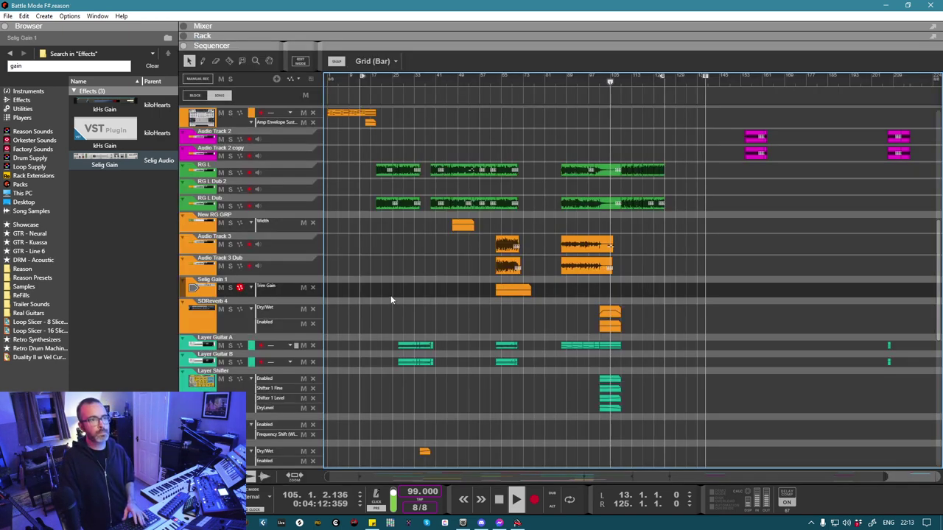
Step: Review the sequencer tracks during playback from about bar 105 to bar 122, listening to the guitar and bass section
scroll(390, 297, "up", 10)
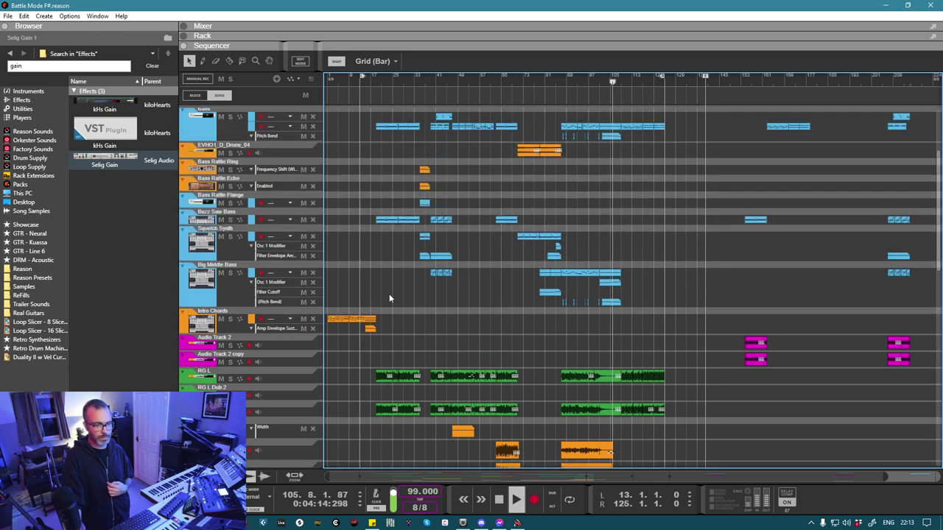
scroll(389, 291, "up", 2, "ctrl")
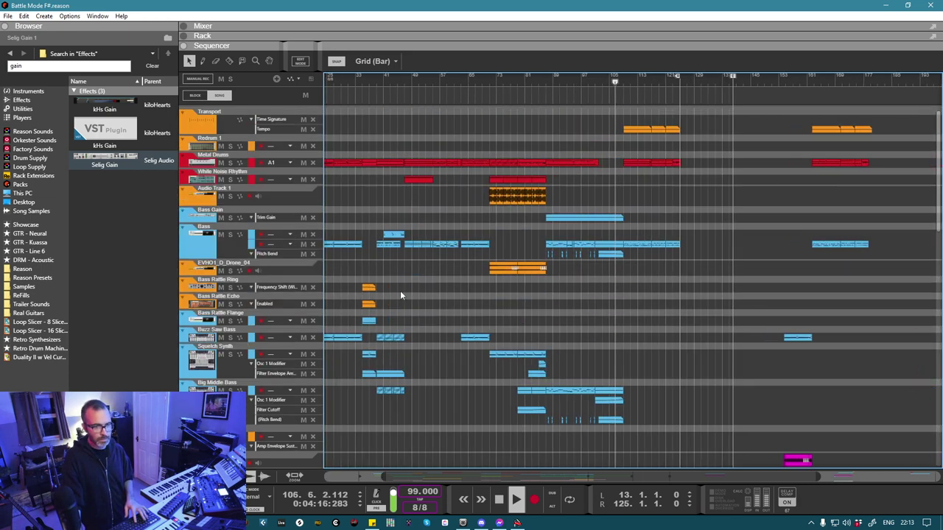
scroll(454, 238, "up", 1, "ctrl")
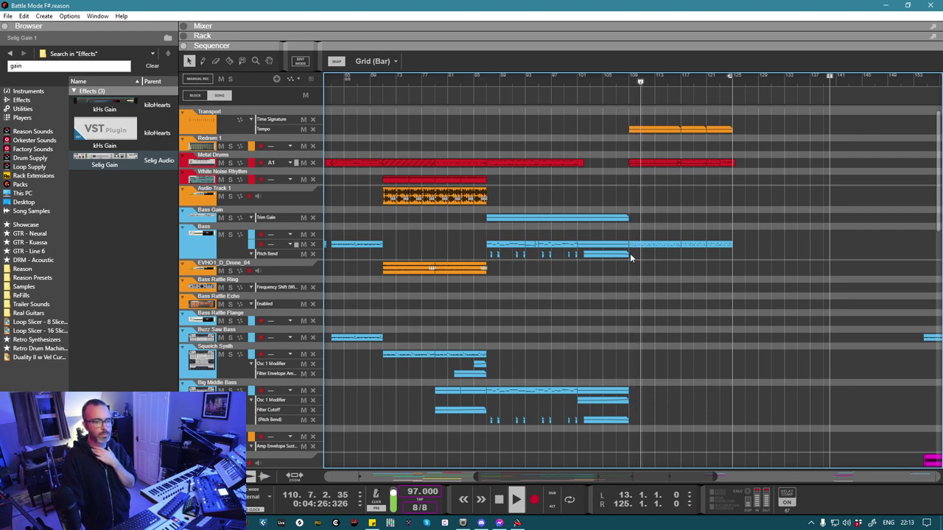
scroll(655, 280, "down", 5)
right_click(678, 305)
left_click(645, 275)
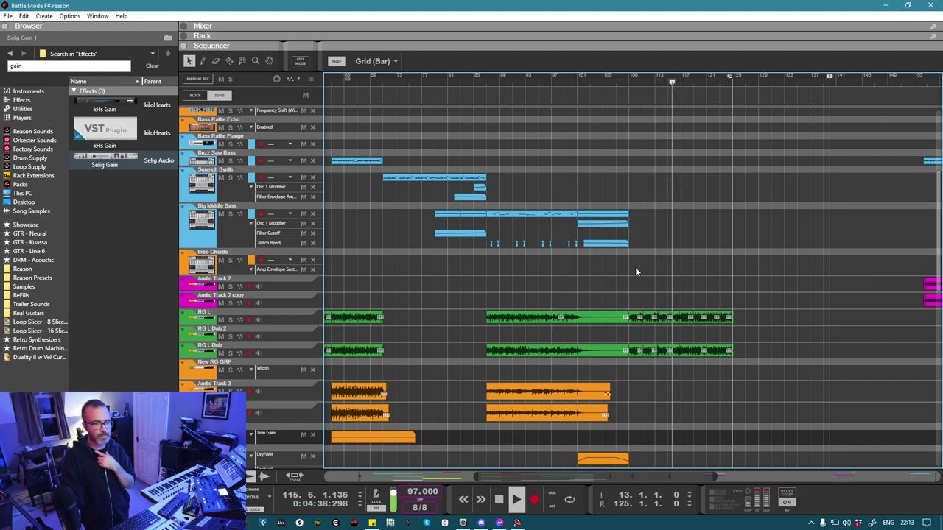
scroll(635, 271, "up", 3)
scroll(635, 271, "up", 5)
scroll(636, 271, "down", 4)
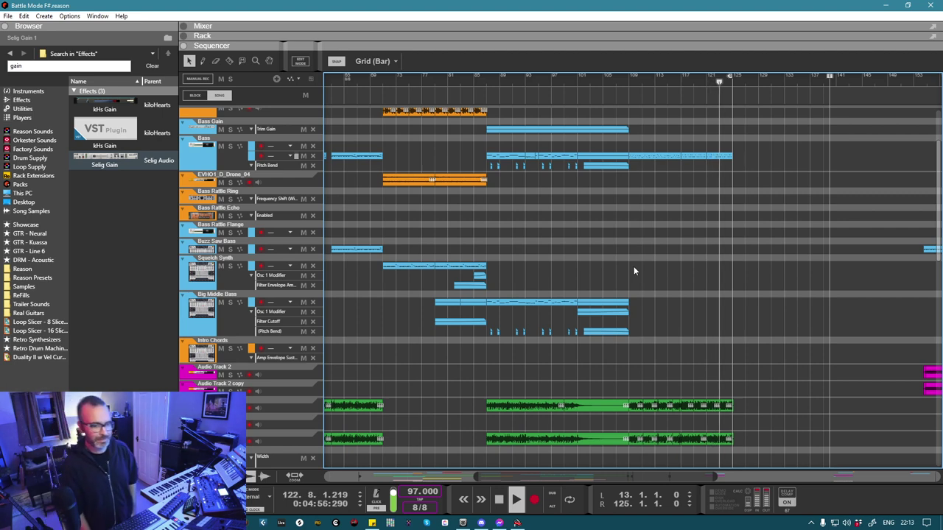
Step: Stop playback, inspect the ends of the RG L and RG L Dub clips, and set the right locator to 125.5.1
key("h")
key("h")
key("h")
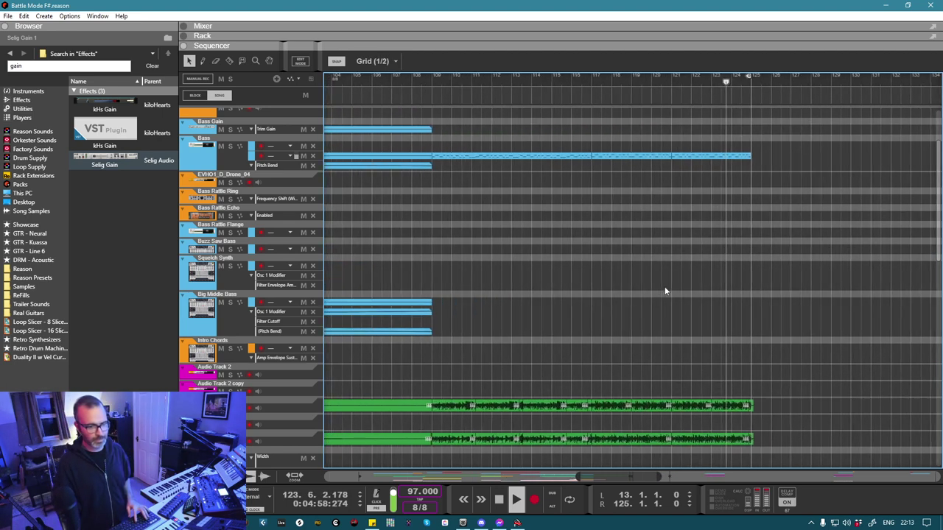
scroll(664, 286, "down", 4)
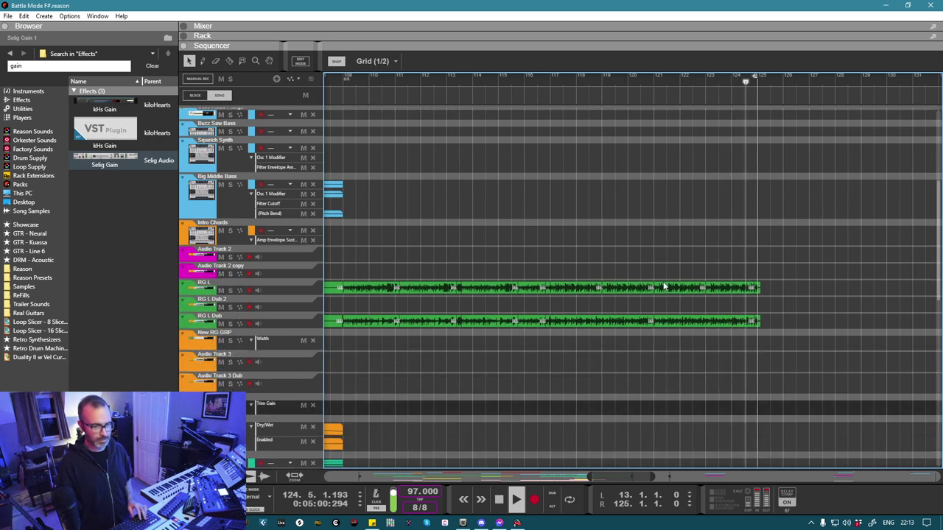
key("space")
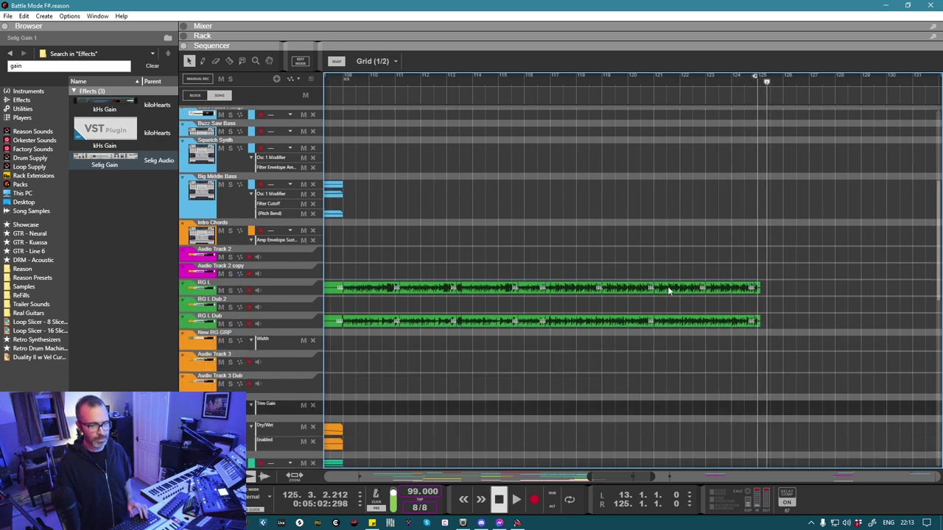
key("h")
key("h")
key("h")
key("h")
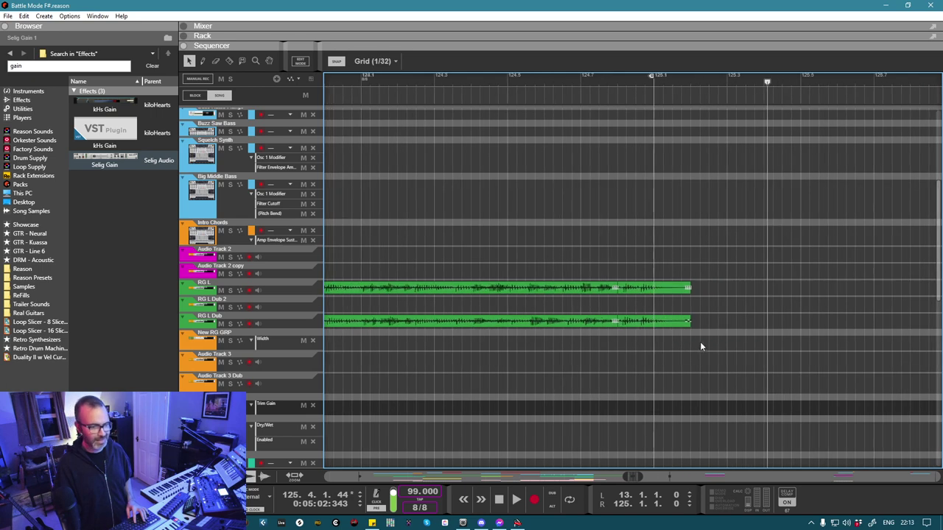
left_click_drag(678, 290, 691, 288)
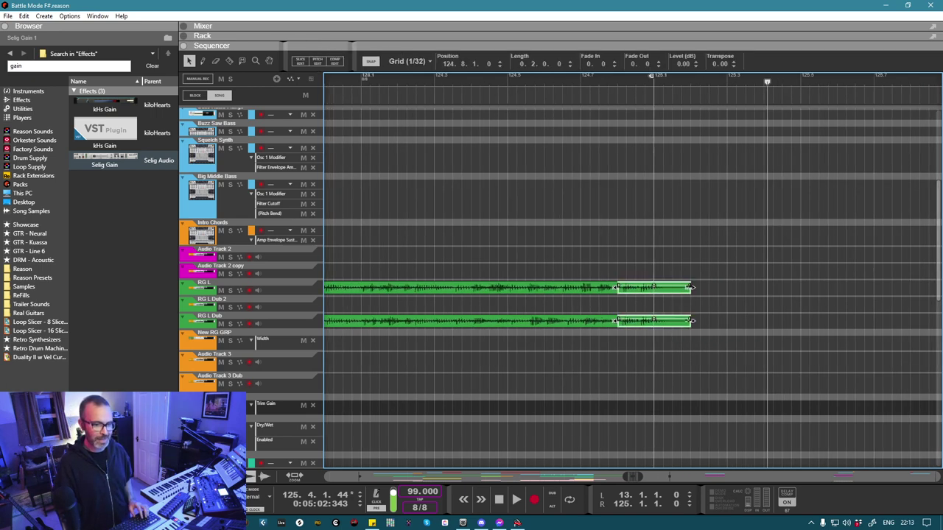
left_click(678, 258)
key("g")
key("g")
key("g")
key("g")
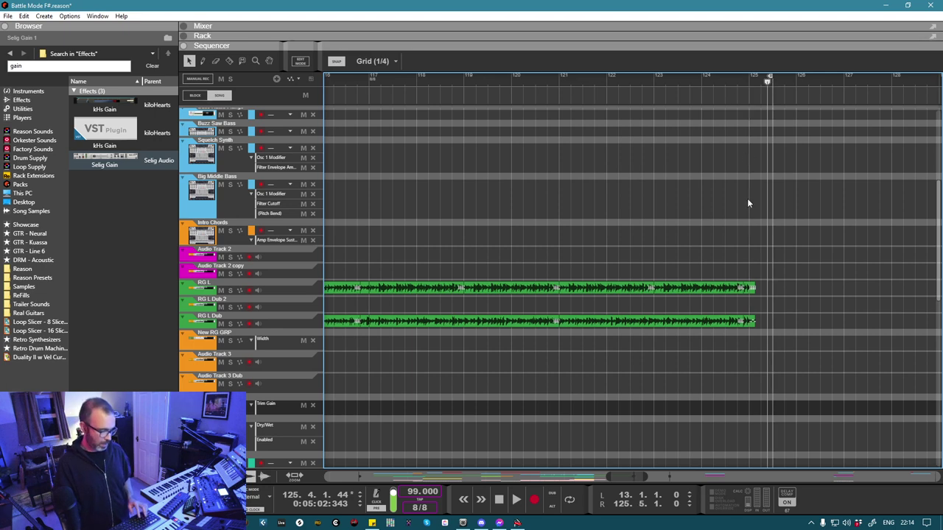
key("g")
key("g")
key("g")
key("g")
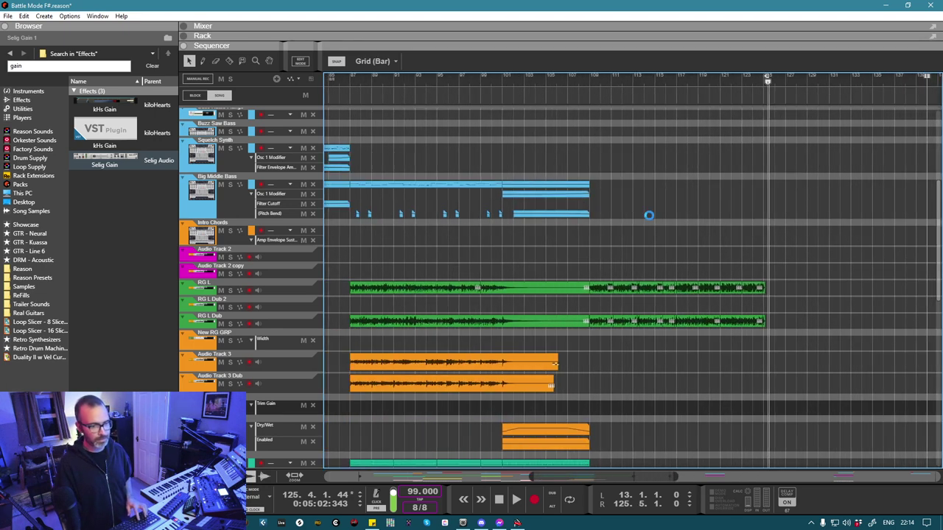
Step: Play briefly from about bar 107 and look over the clips leading into bar 109
left_click(572, 81)
key("space")
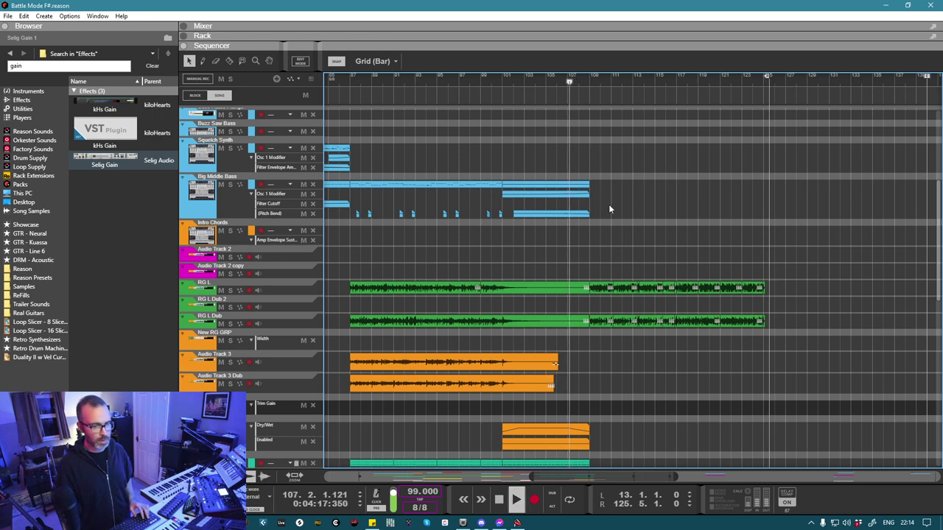
scroll(665, 303, "down", 5)
scroll(665, 303, "up", 5)
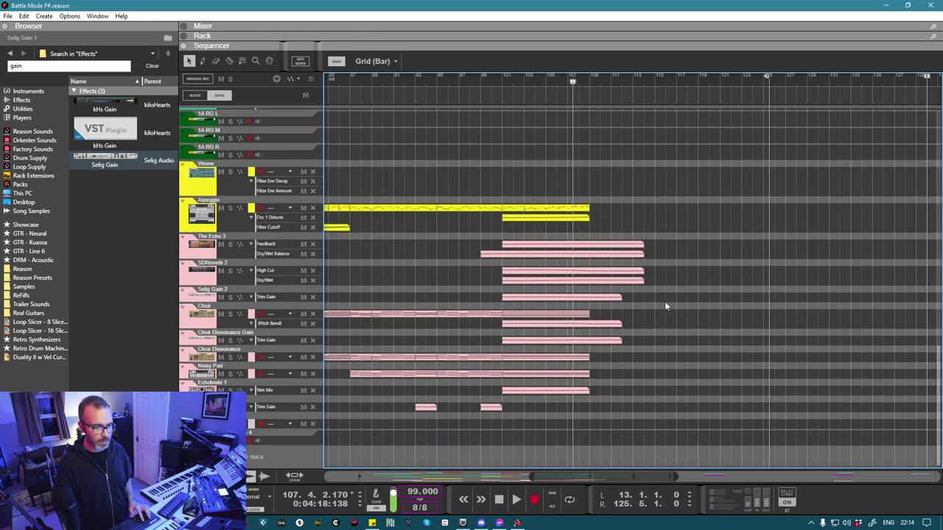
Step: Select the clips from bar 109 onward, including tempo, drums, bass and guitars, and move them to start at bar 113
scroll(664, 301, "up", 5)
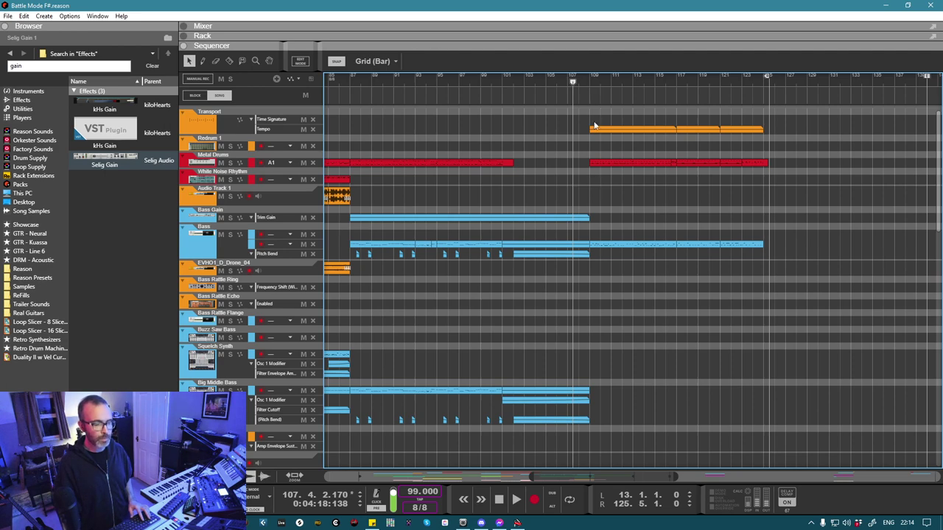
left_click_drag(593, 117, 758, 335)
scroll(756, 331, "down", 5)
scroll(757, 335, "down", 10)
scroll(760, 350, "up", 5)
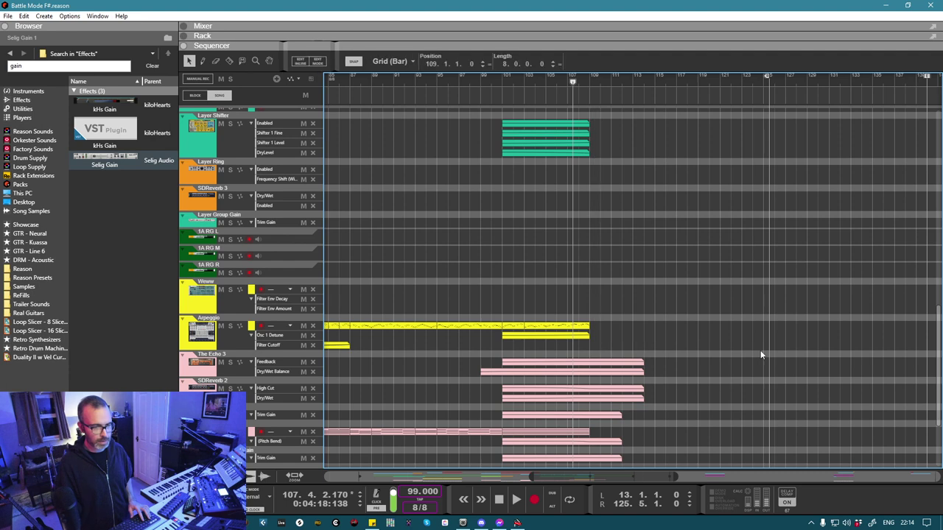
scroll(760, 350, "up", 8)
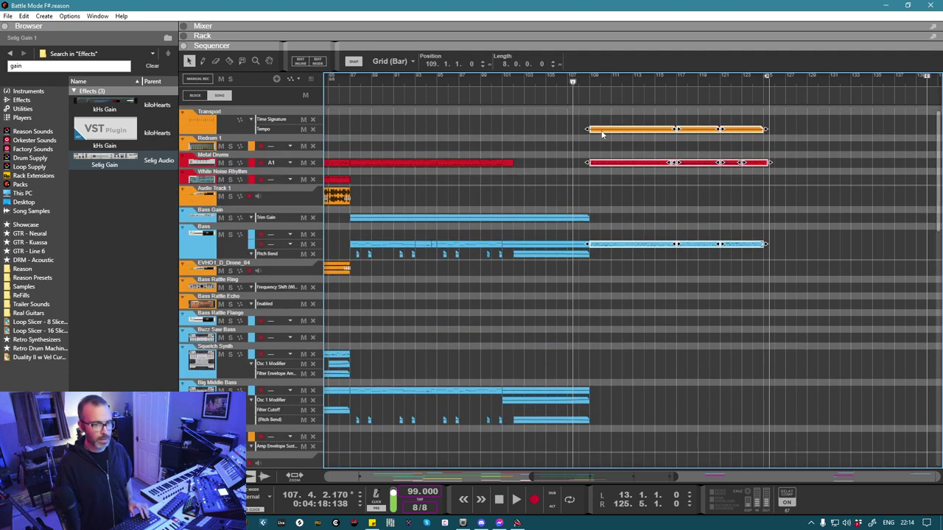
left_click_drag(601, 134, 644, 133)
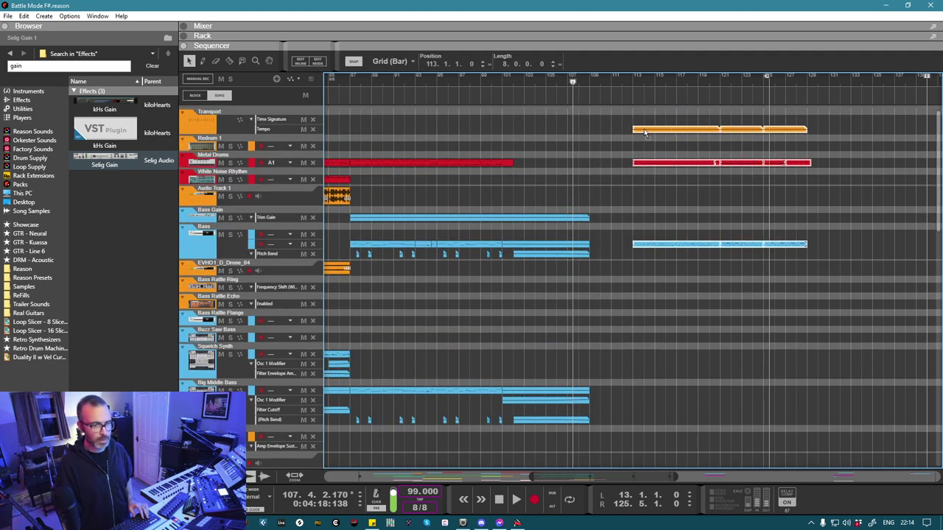
Step: Play from about bar 108 and copy the RG L and RG L Dub clips spanning bars 121 to 125 to bar 109
left_click(584, 83)
key("space")
scroll(718, 285, "down", 4)
left_click(755, 286)
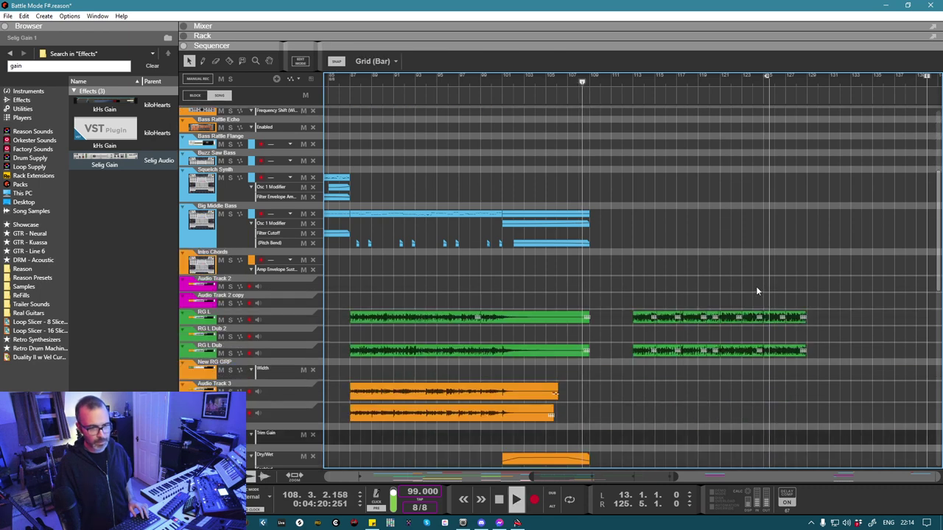
left_click(729, 351)
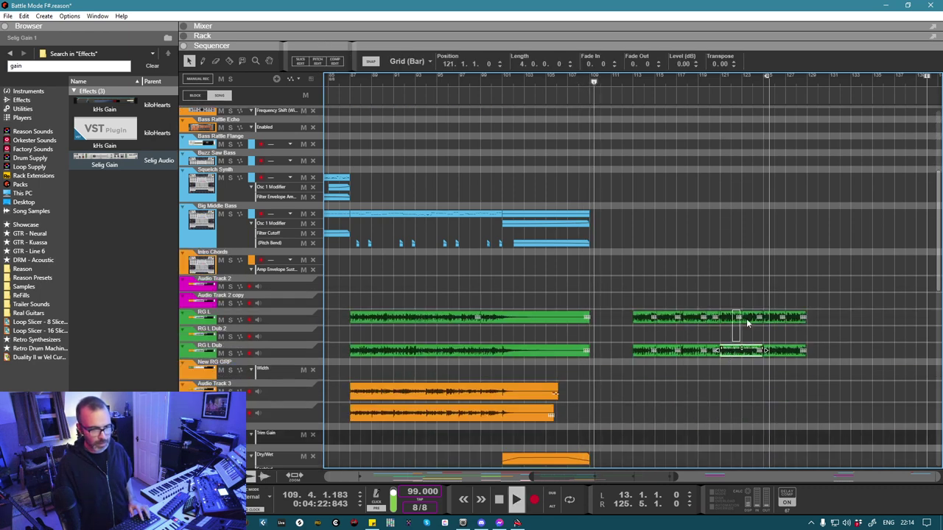
left_click(733, 322)
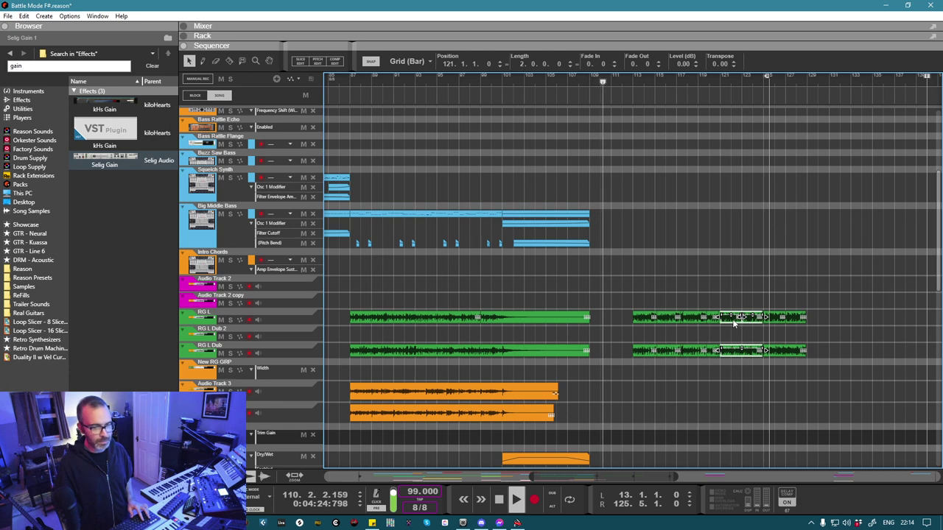
left_click_drag(733, 322, 604, 323)
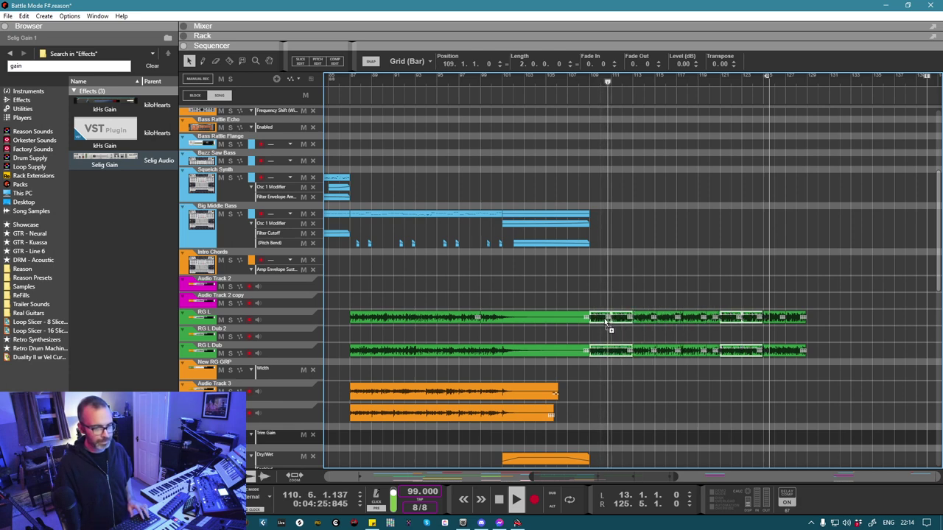
Step: Replay the copied guitars, split RG L Dub at bar 111, and delete the RG L and RG L Dub clips between bars 111 and 113
left_click(586, 81)
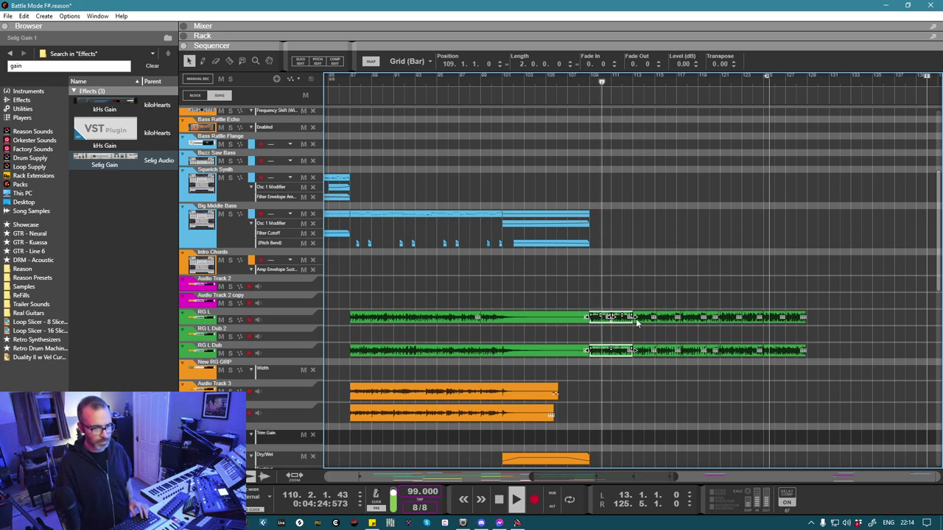
left_click(616, 326)
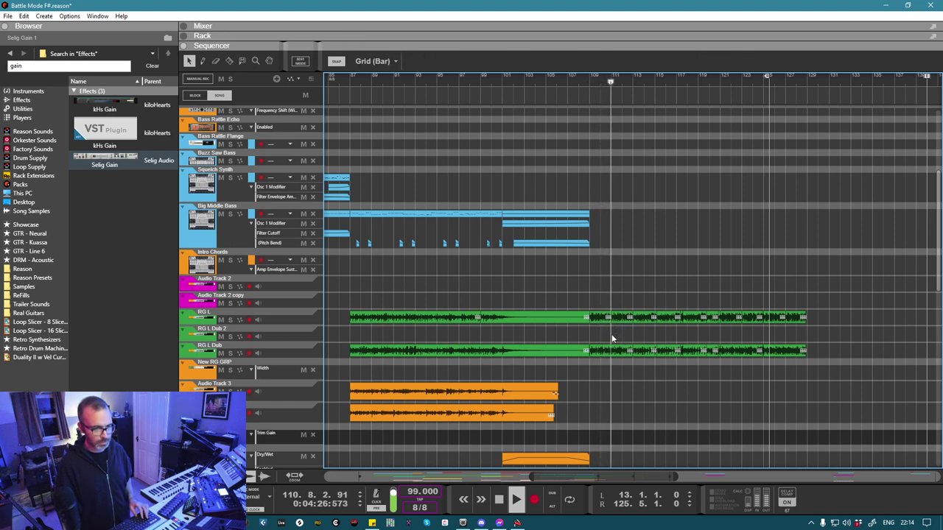
key("space")
left_click(617, 356)
key("r")
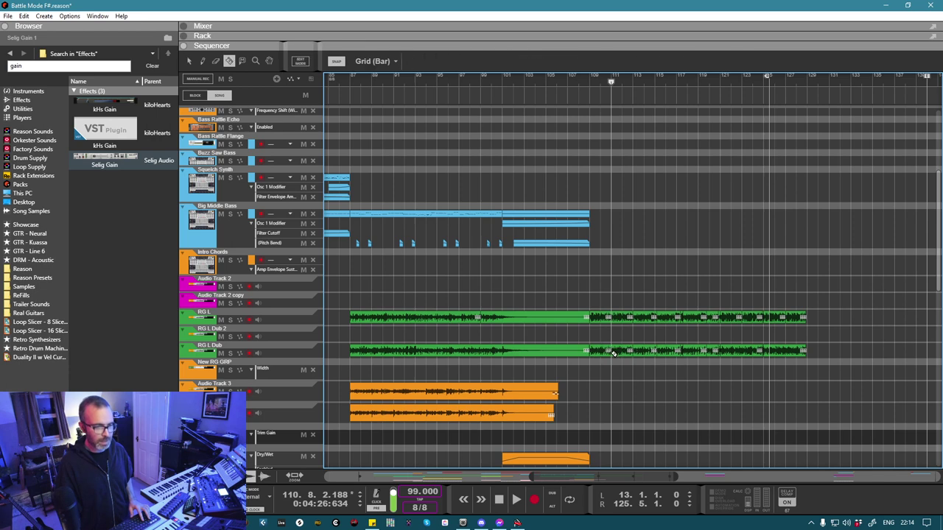
left_click_drag(619, 368, 619, 353)
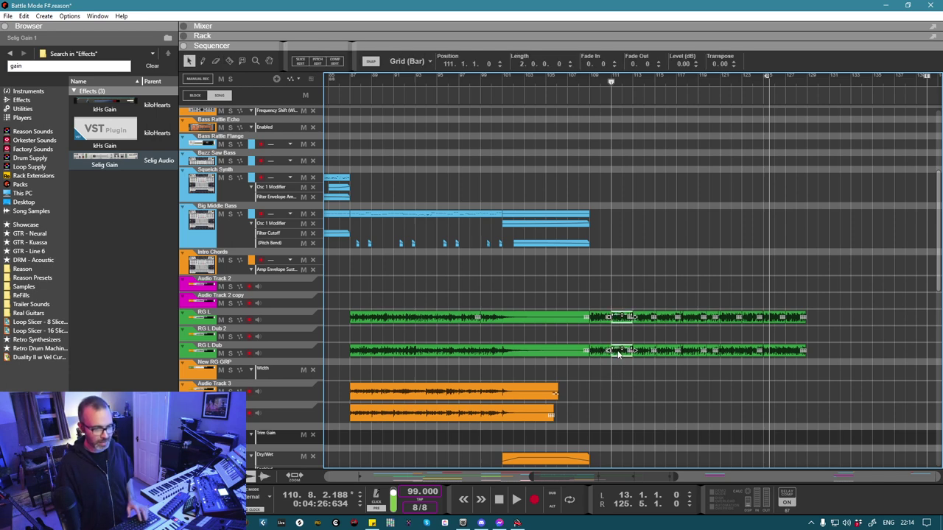
key("Delete")
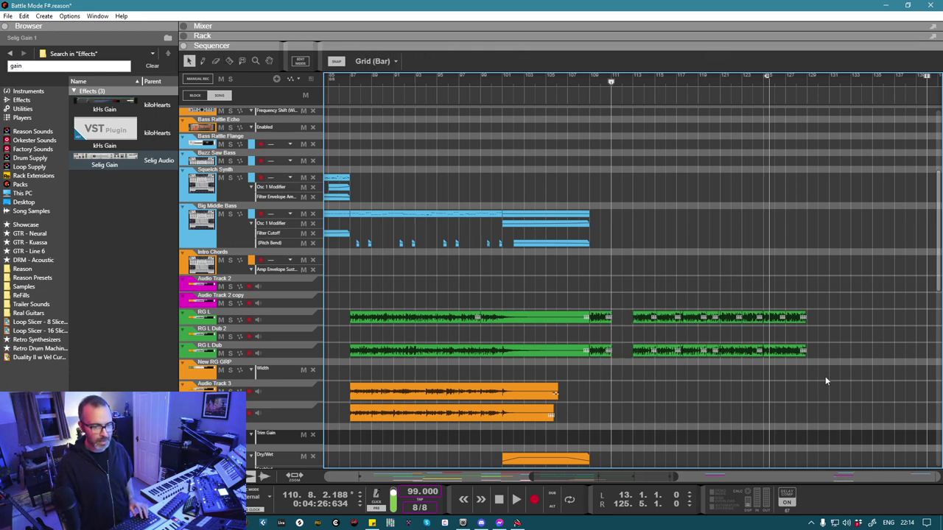
Step: Select the clips from bar 113 onward and move them to bar 111 to close the gap
left_click_drag(825, 381, 626, 133)
scroll(620, 274, "down", 5)
scroll(620, 274, "up", 1)
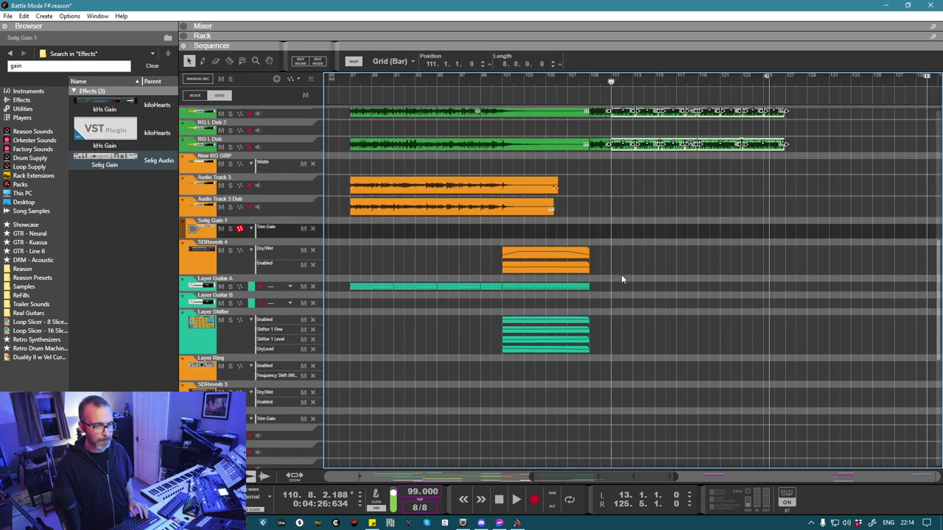
scroll(620, 277, "up", 3)
Step: Show the rack and insert the Sweeper Modulation Effect below the GQ-7 equalizer in New RG GRP
key("F6")
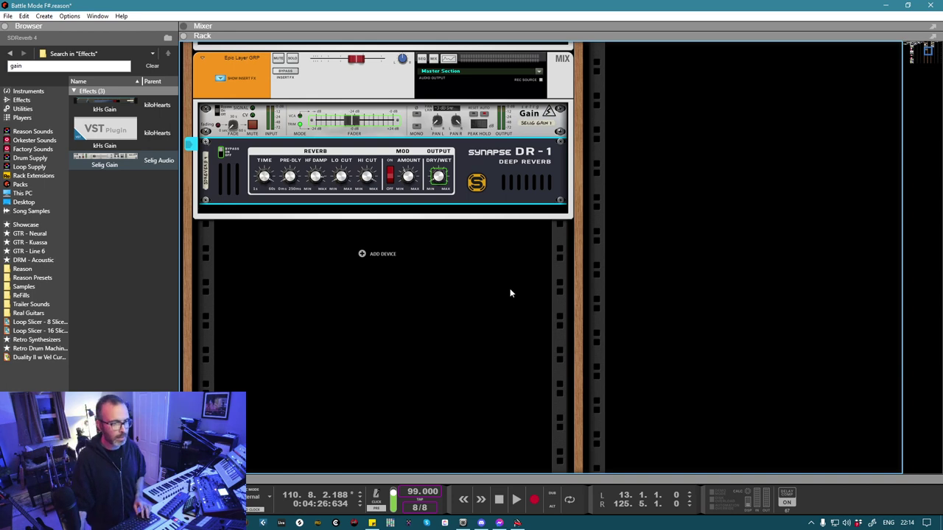
scroll(509, 293, "up", 10)
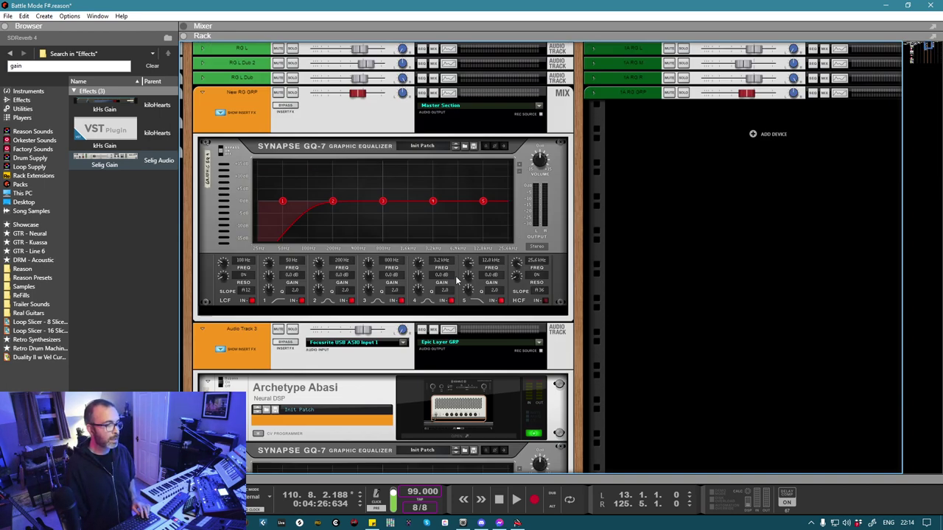
left_click(21, 100)
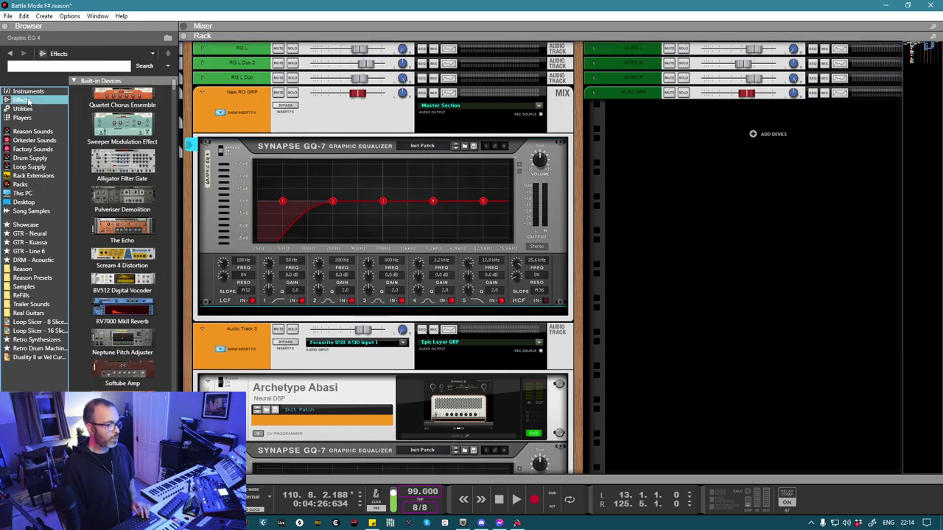
left_click_drag(123, 123, 386, 318)
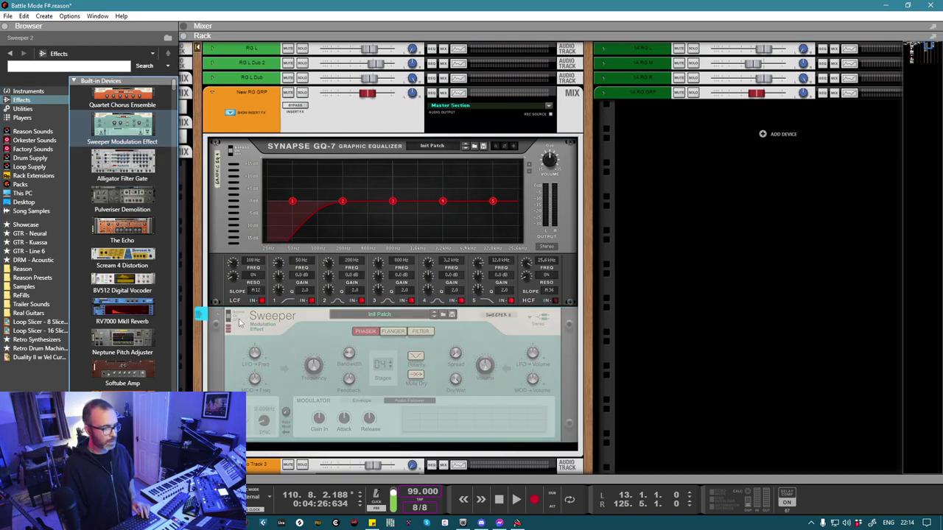
Step: Set the Sweeper to Filter mode with the SVF BP 12dB type and create an automation lane for its Frequency
left_click(420, 331)
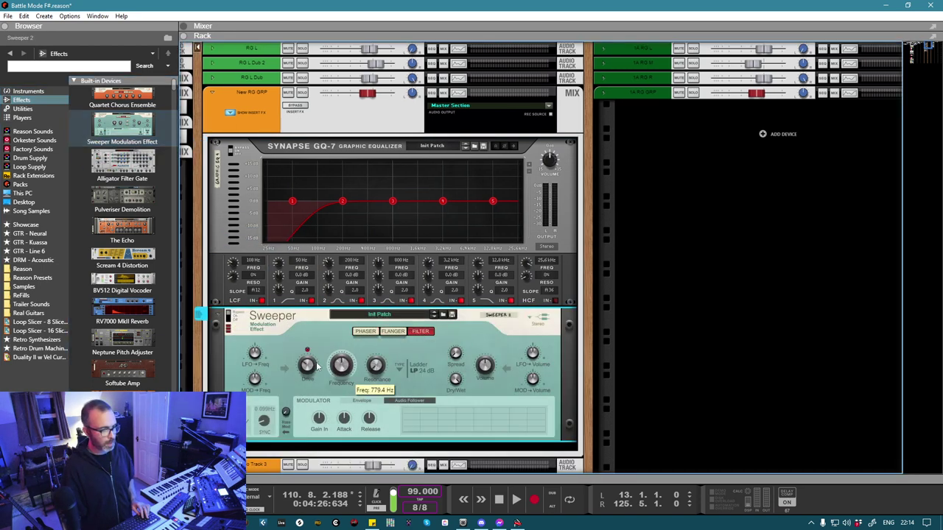
left_click(417, 368)
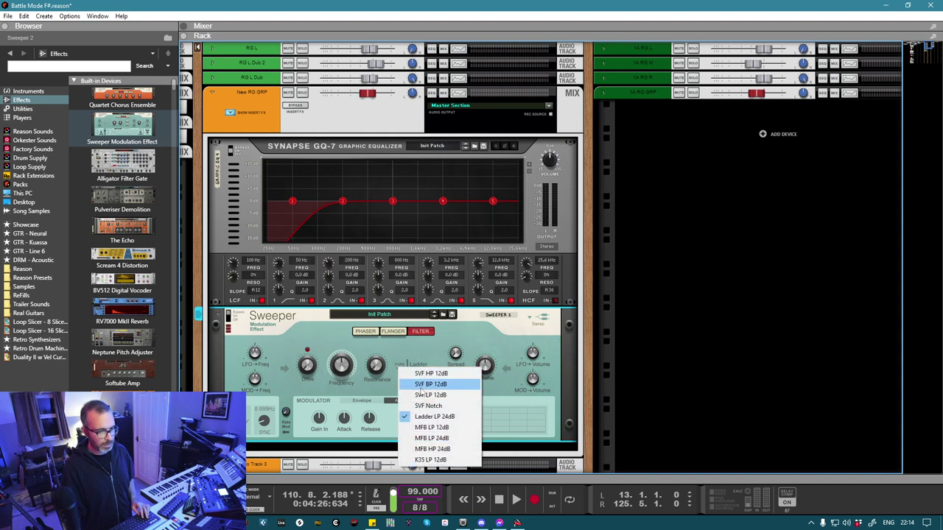
left_click(435, 434)
key("F7")
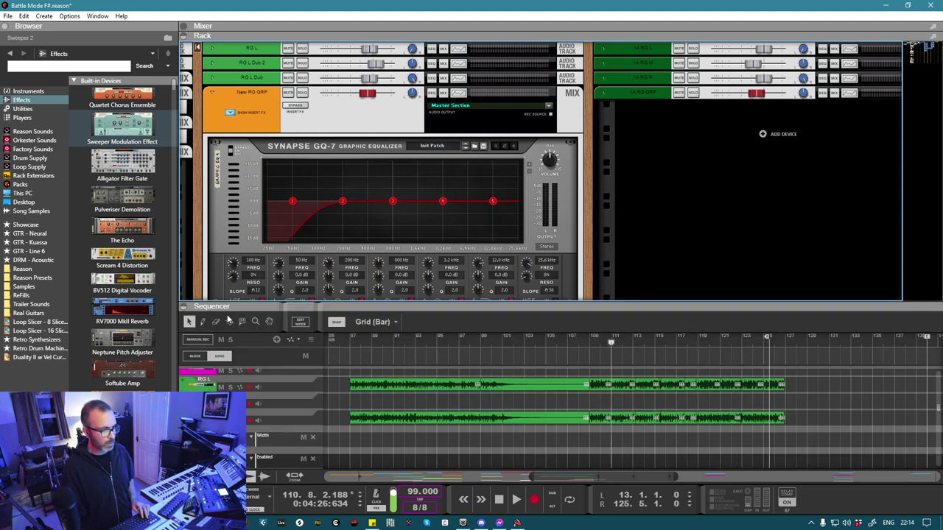
scroll(356, 241, "down", 3)
left_click(352, 231, "alt")
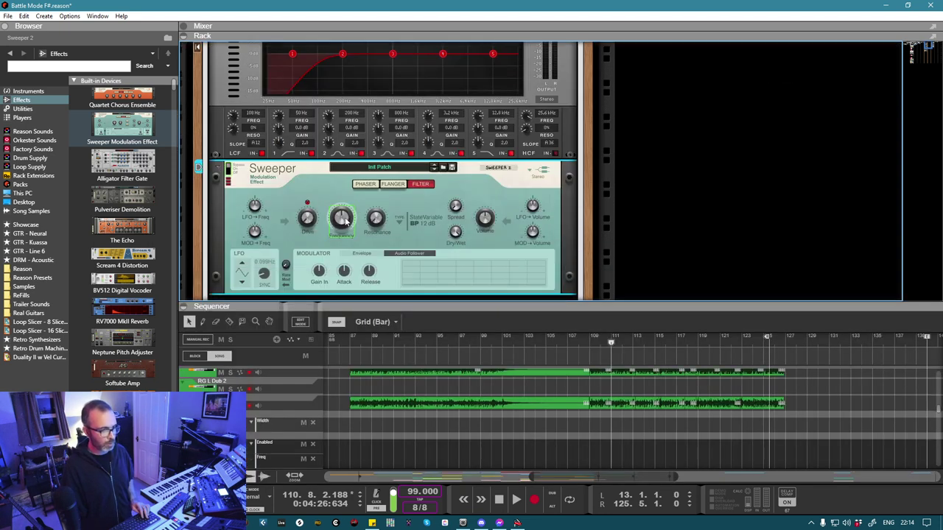
Step: Draw automation clips from bar 109 to bar 111 on the Enabled and Freq lanes of Sweeper 2
key("F6")
scroll(584, 218, "up", 2)
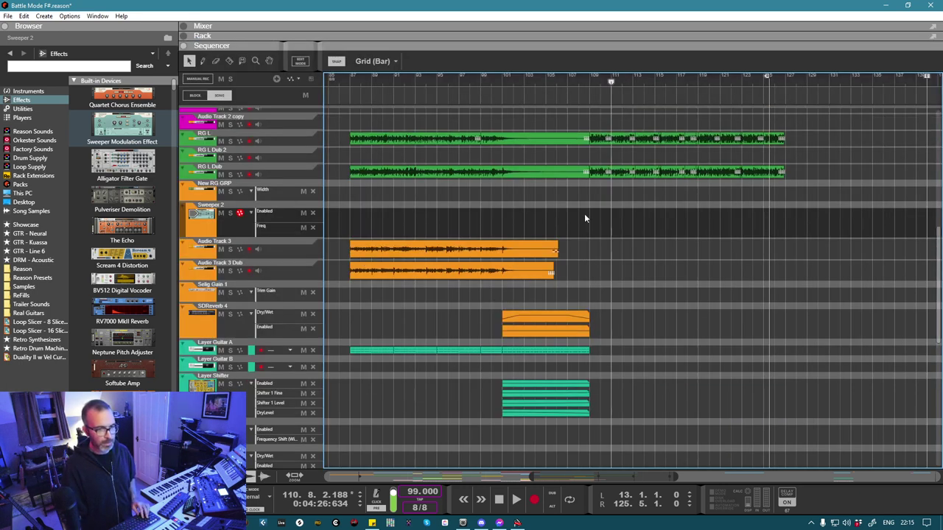
left_click(576, 82)
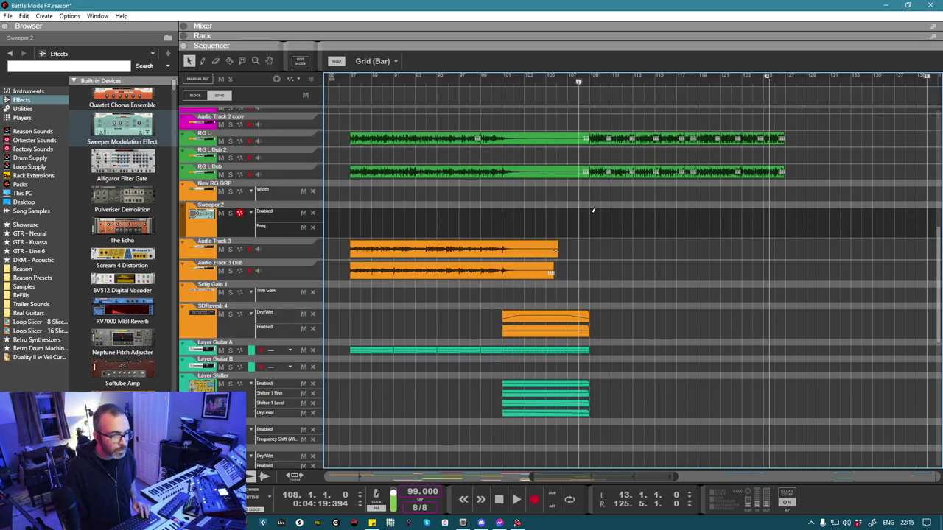
left_click_drag(591, 213, 609, 214)
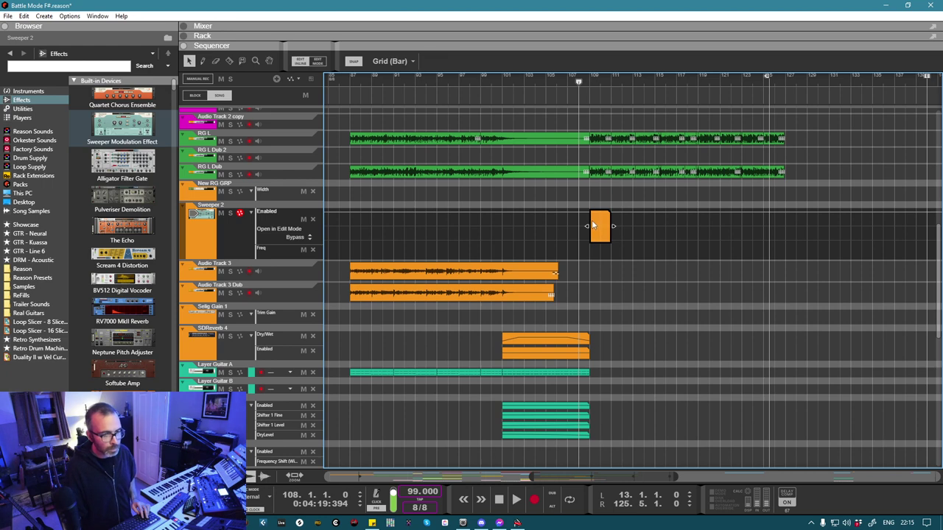
left_click(592, 225)
Step: Play from bar 108 and add points to the Freq clip at 4.06 kHz on bar 109 and 1.13 kHz on bar 111
key("space")
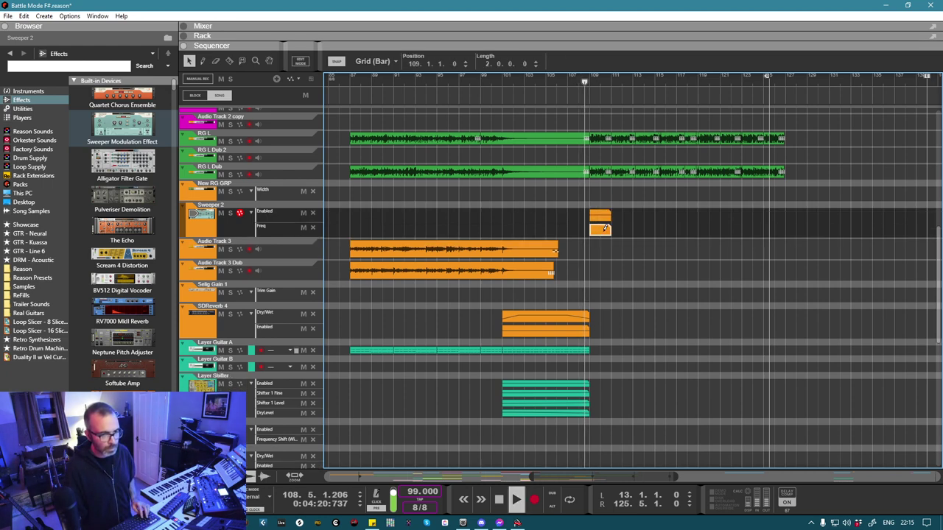
double_click(604, 229)
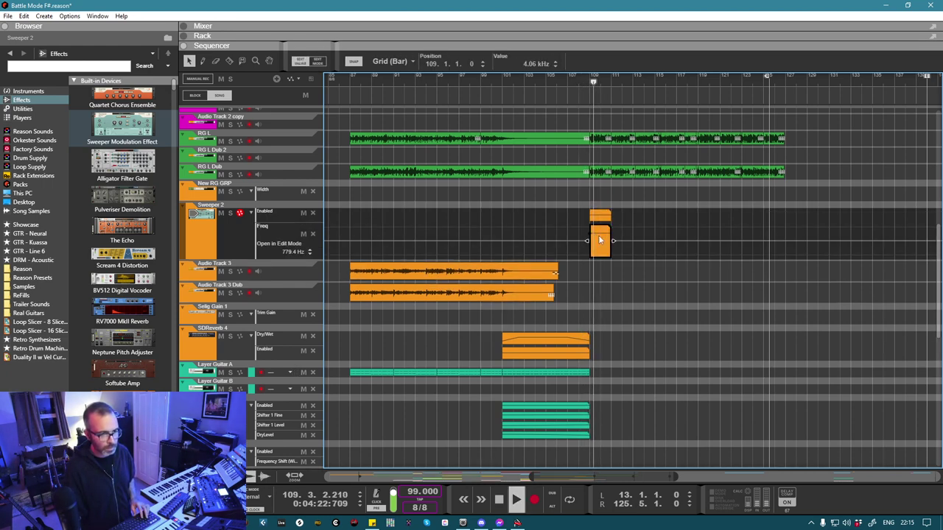
left_click_drag(600, 240, 610, 247)
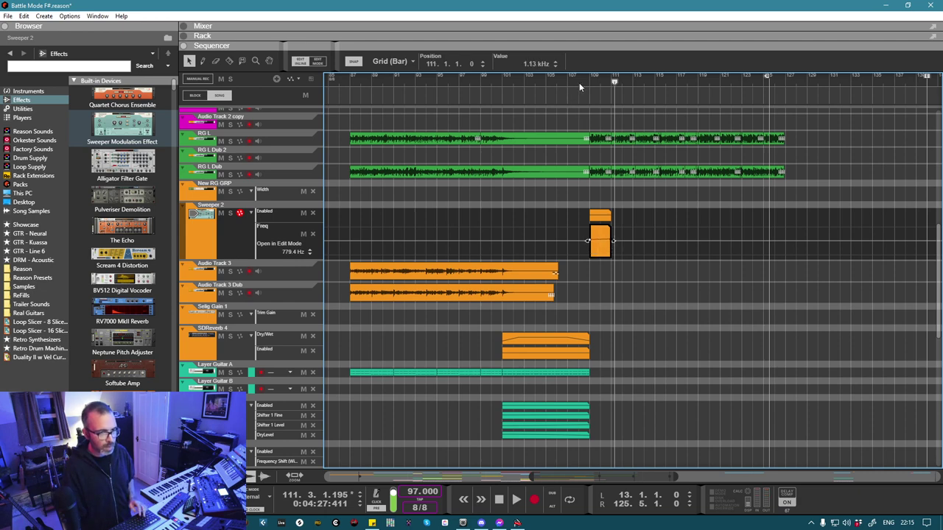
Step: Raise the Sweeper's volume in the rack while the filtered guitar section plays, and stop playback in the sequencer
key("F6")
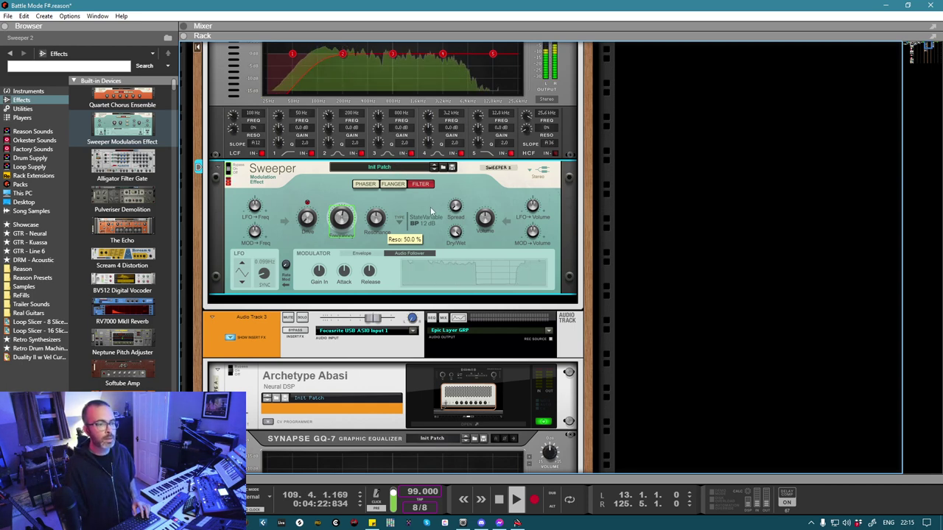
left_click_drag(483, 222, 497, 184)
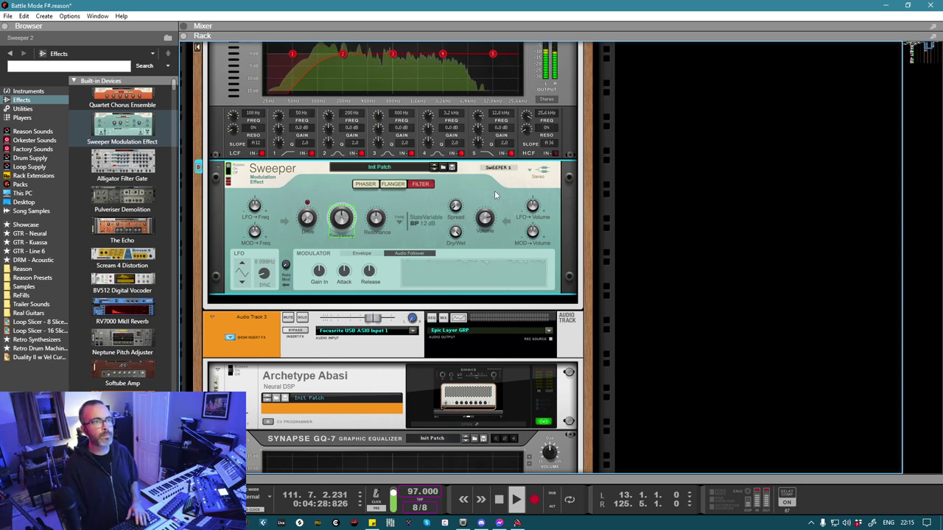
key("F7")
key("space")
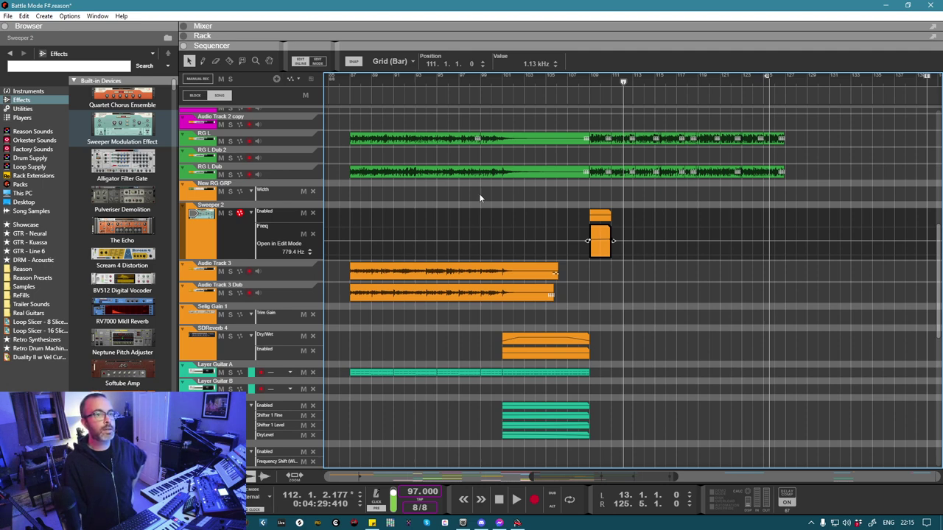
Step: Examine the Arpeggio track's Antidote synthesizer and the echo, reverb and gain devices above it in the rack
scroll(479, 198, "down", 10)
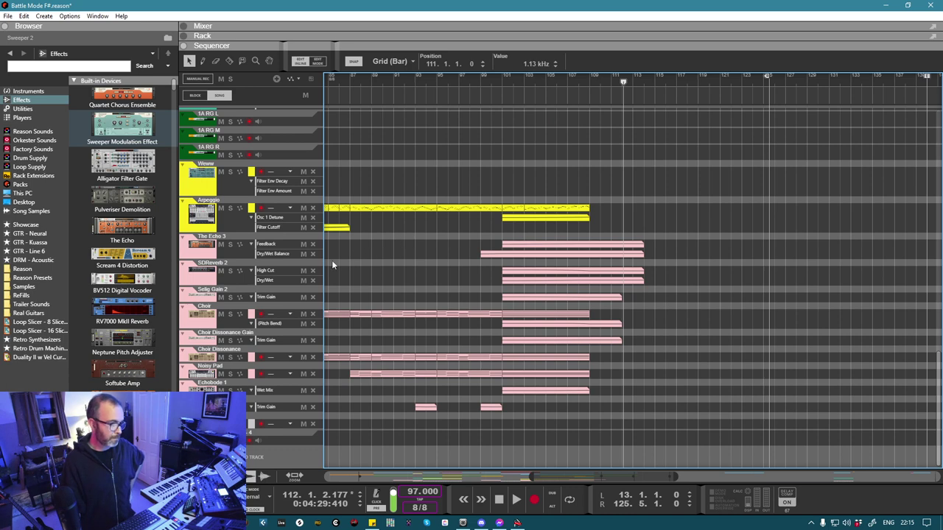
double_click(203, 215)
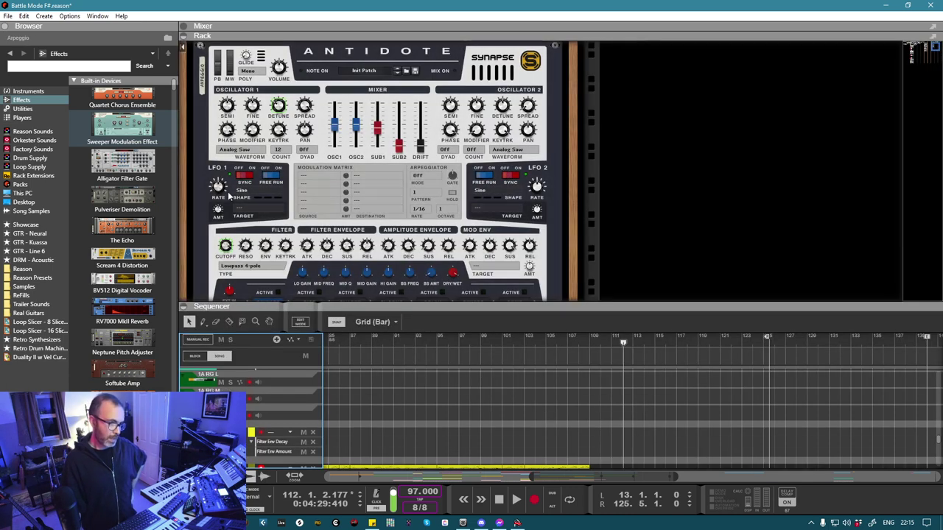
key("F7")
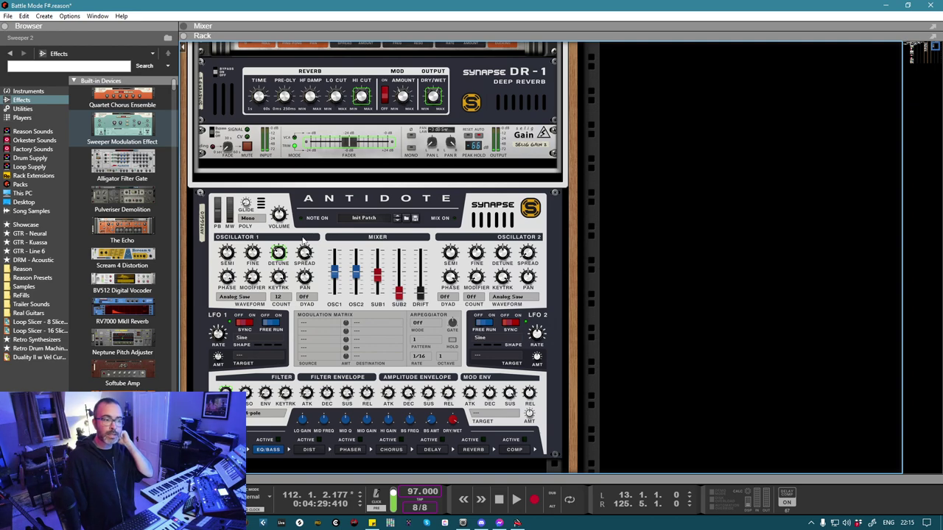
scroll(342, 246, "up", 5)
scroll(342, 246, "down", 10)
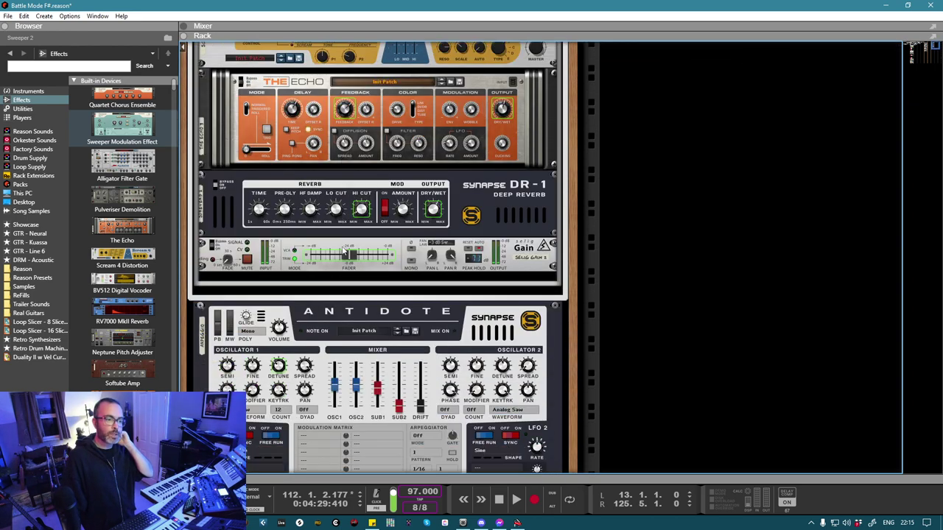
scroll(351, 270, "up", 7)
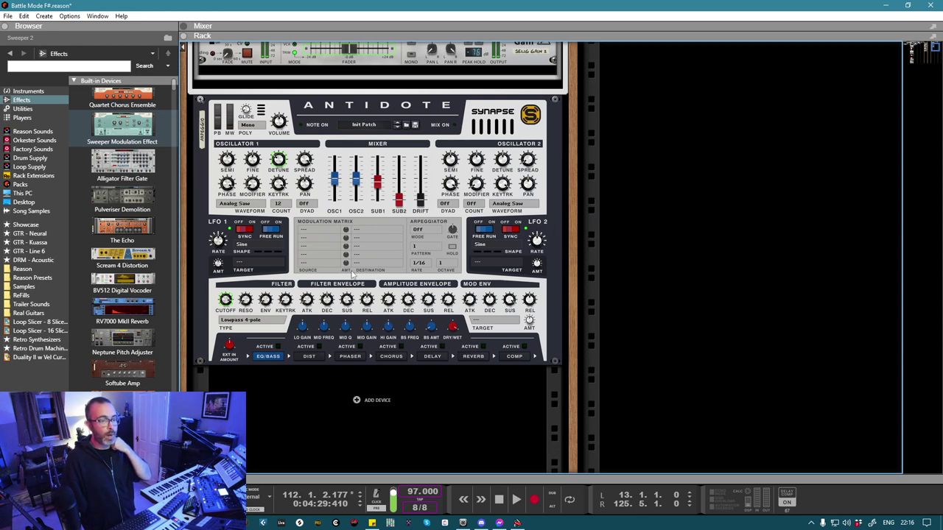
scroll(349, 269, "up", 4)
scroll(349, 269, "down", 4)
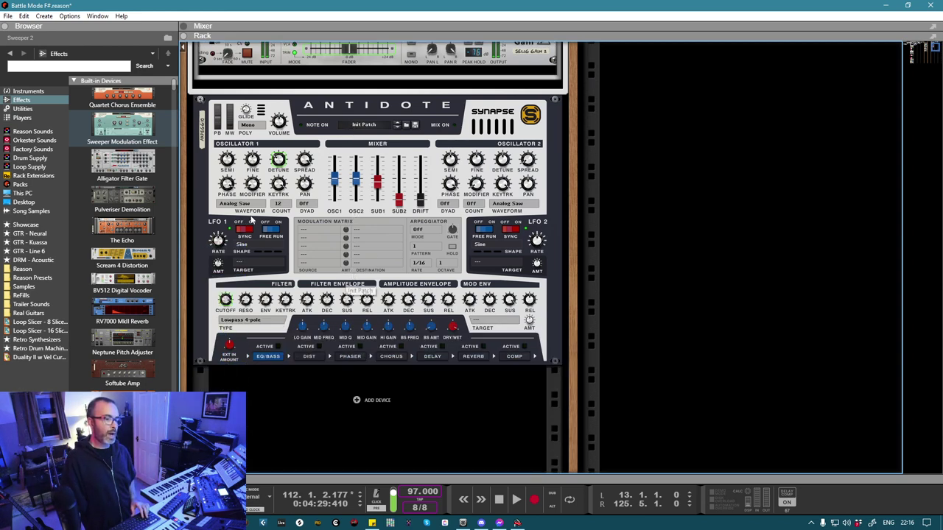
left_click(28, 91)
left_click(30, 66)
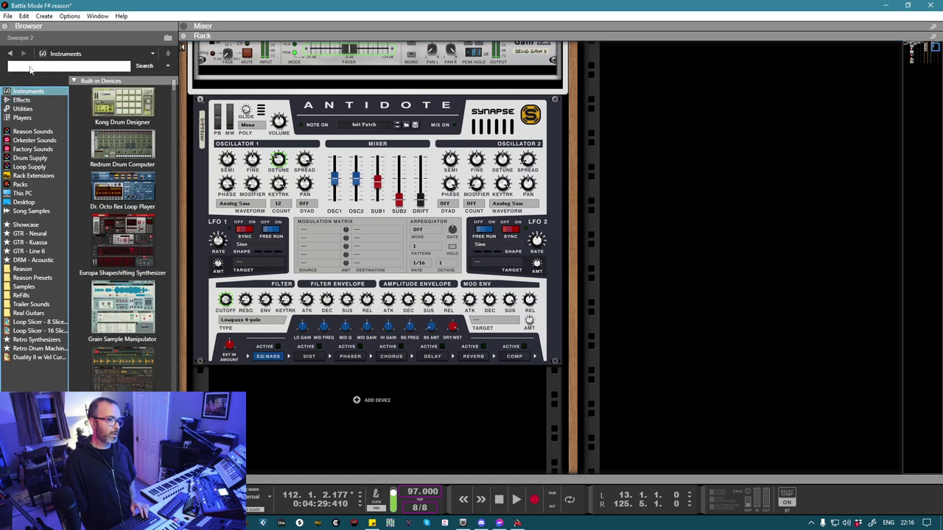
key("Return")
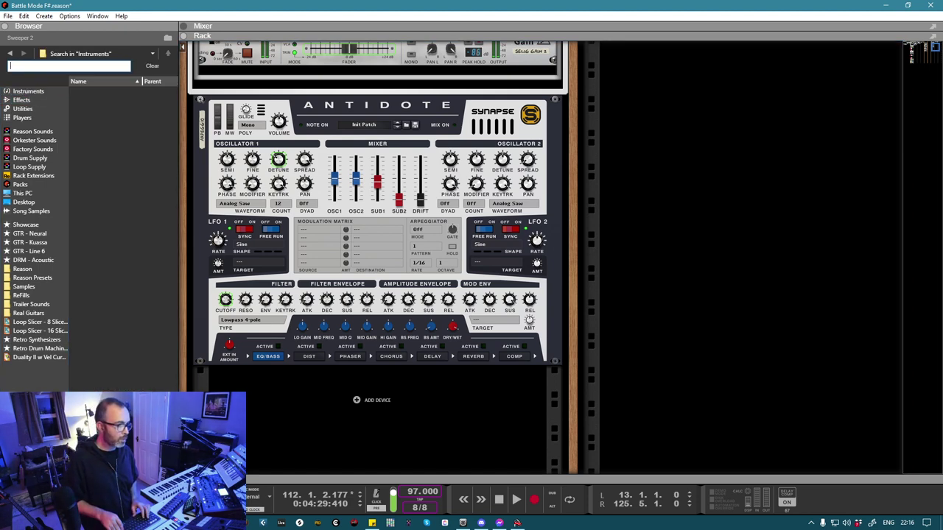
left_click(13, 93)
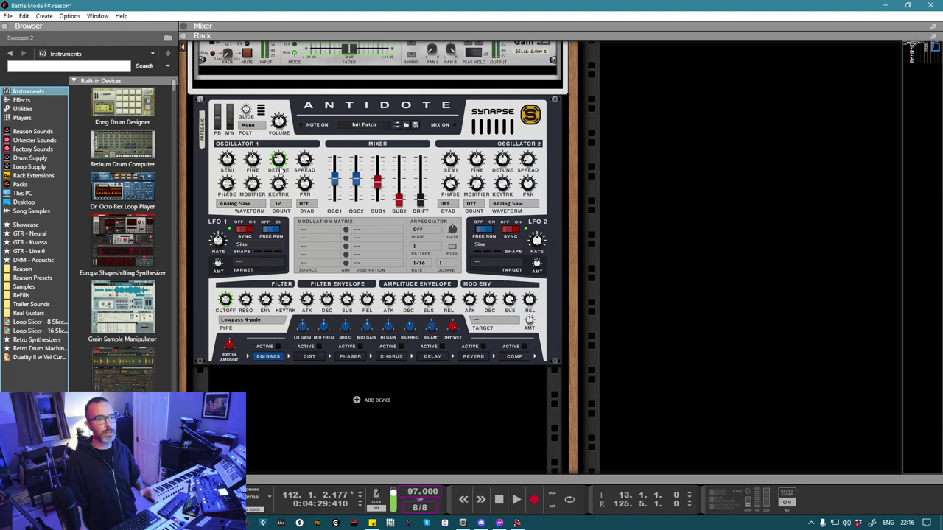
Step: Look through all sequencer tracks, from Transport down to the choir and pad tracks, around the transition at bars 107 to 113
key("F7")
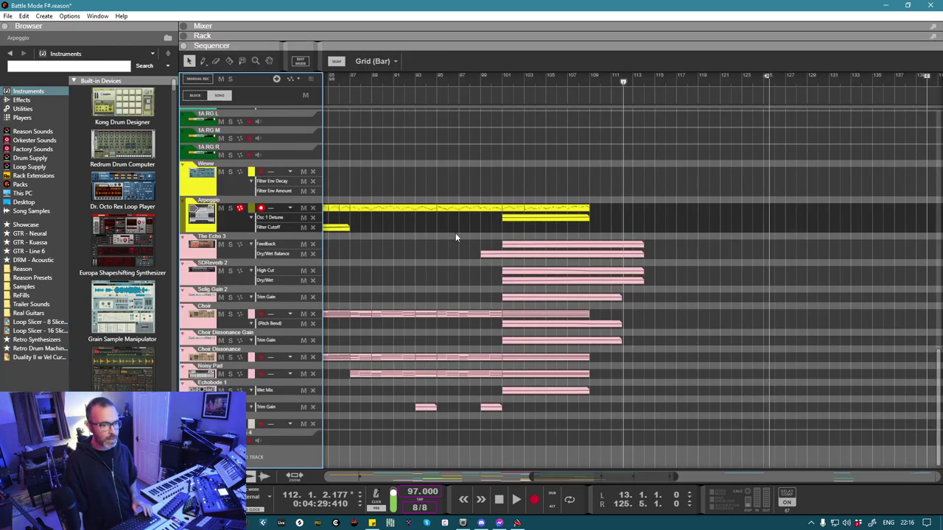
scroll(508, 240, "up", 10)
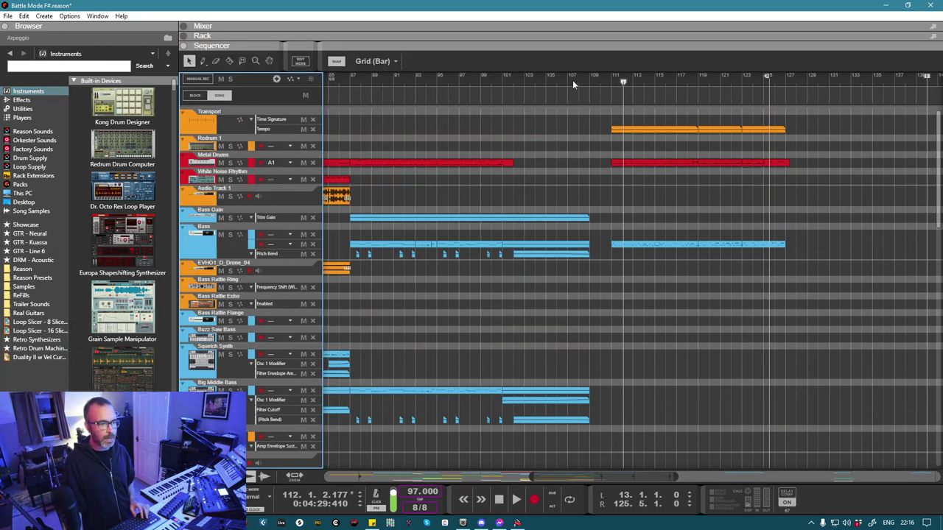
scroll(527, 328, "down", 15)
scroll(273, 295, "up", 5)
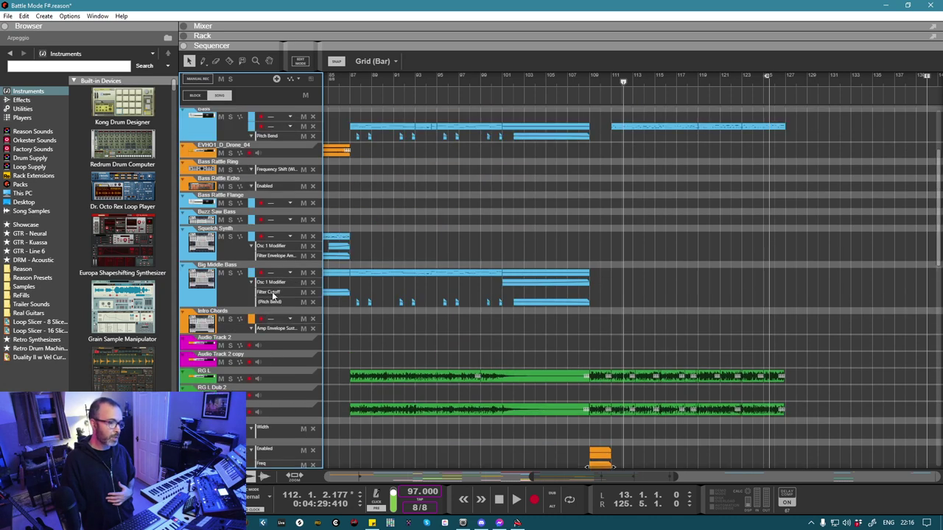
scroll(193, 288, "down", 20)
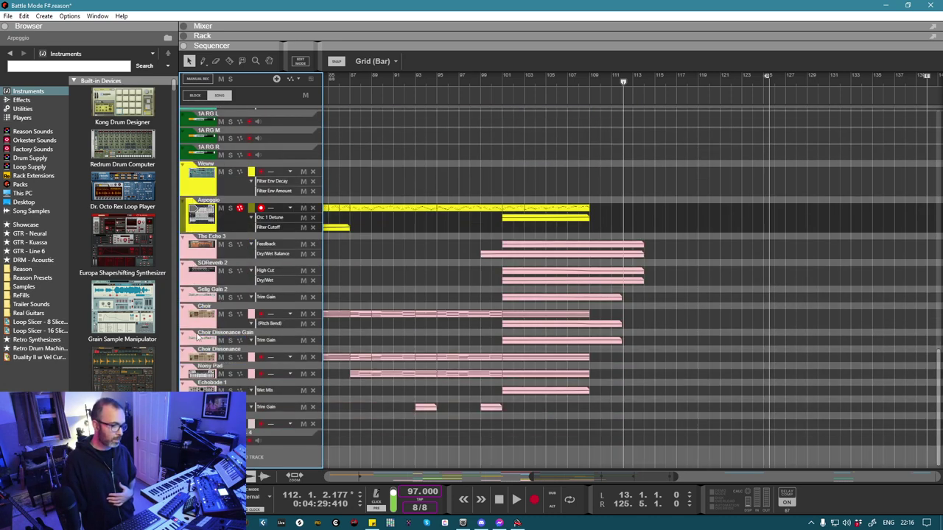
scroll(421, 335, "up", 10)
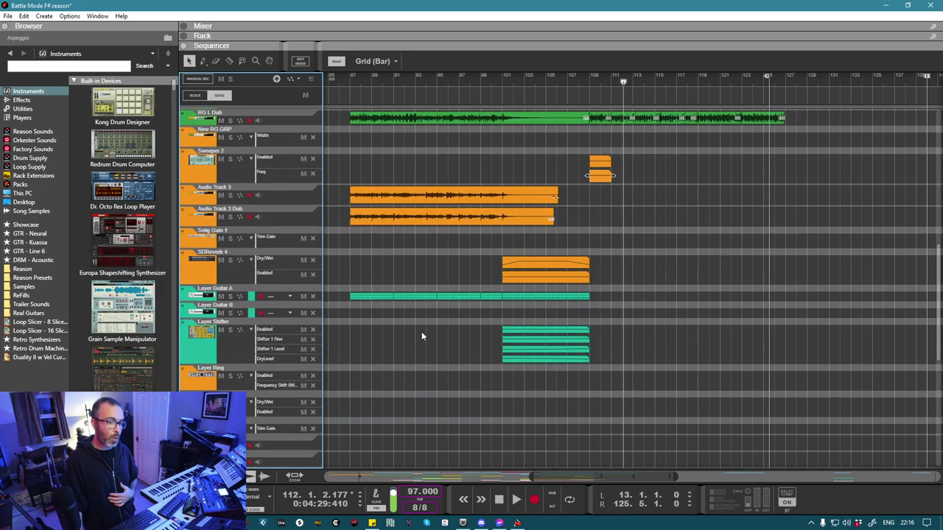
scroll(421, 336, "down", 6)
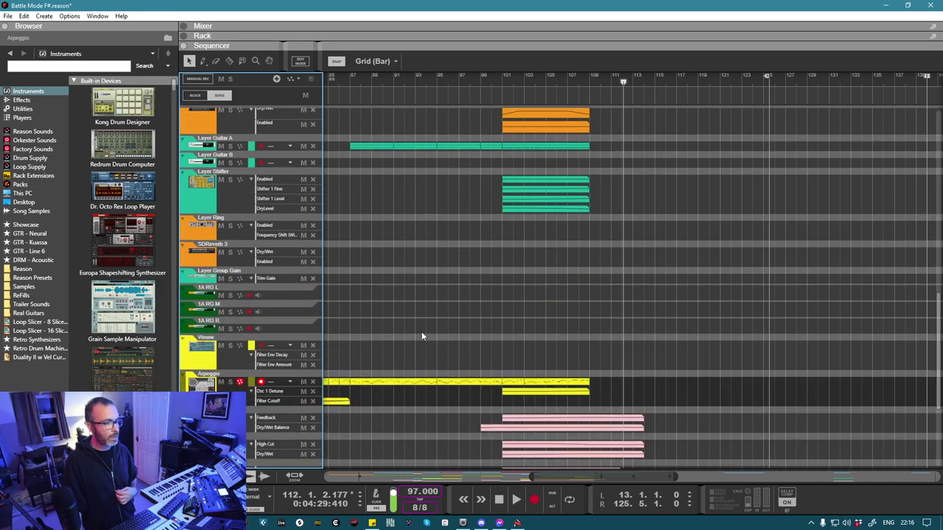
scroll(421, 336, "down", 6)
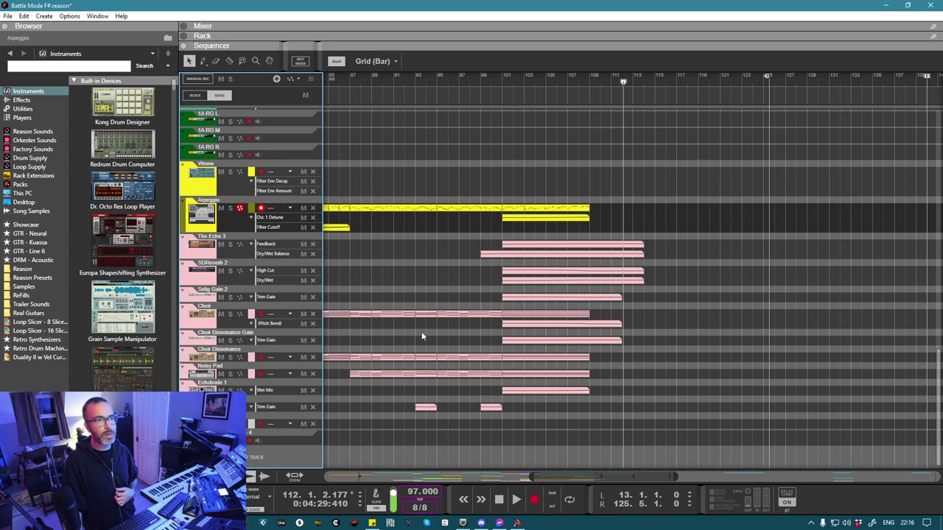
scroll(422, 336, "up", 20)
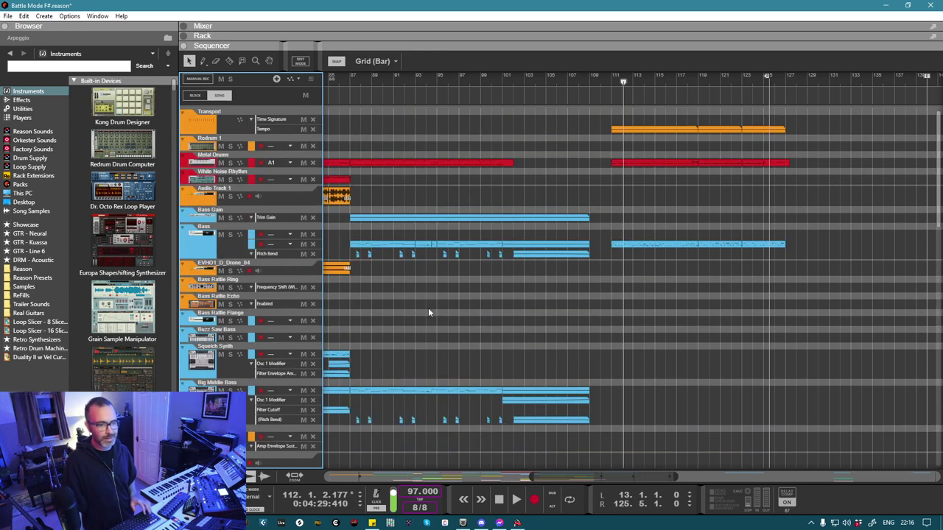
Step: Play the song from about bar 102 through bar 111, following the guitar and Sweeper 2 tracks across the transition
left_click(572, 80)
key("space")
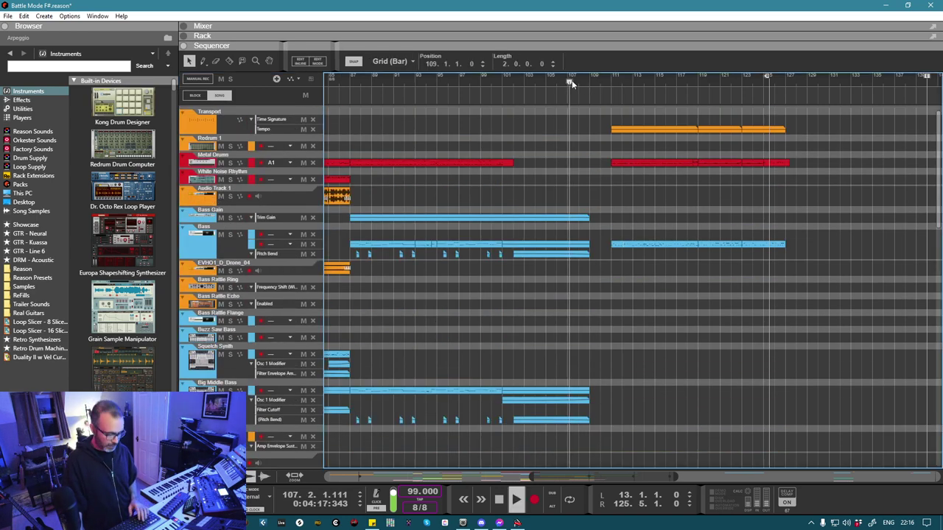
left_click(514, 81)
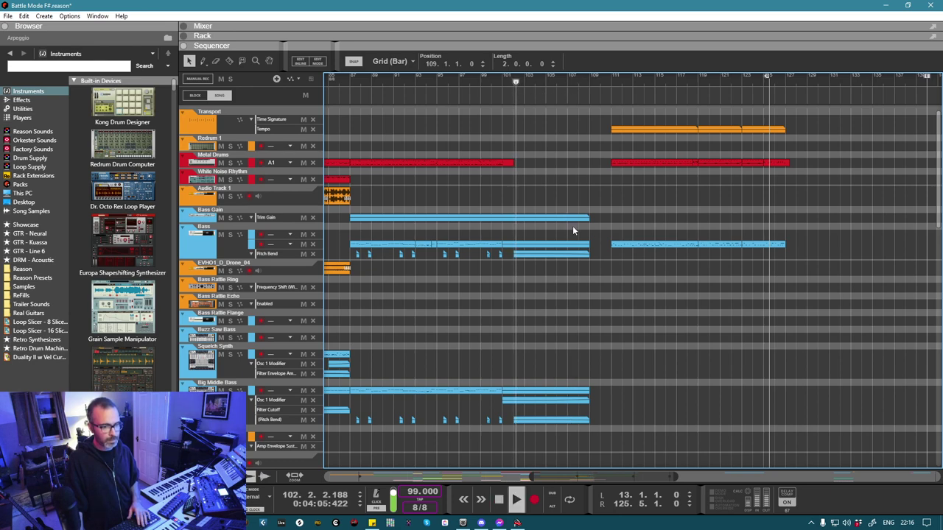
scroll(572, 227, "down", 15)
scroll(572, 226, "up", 8)
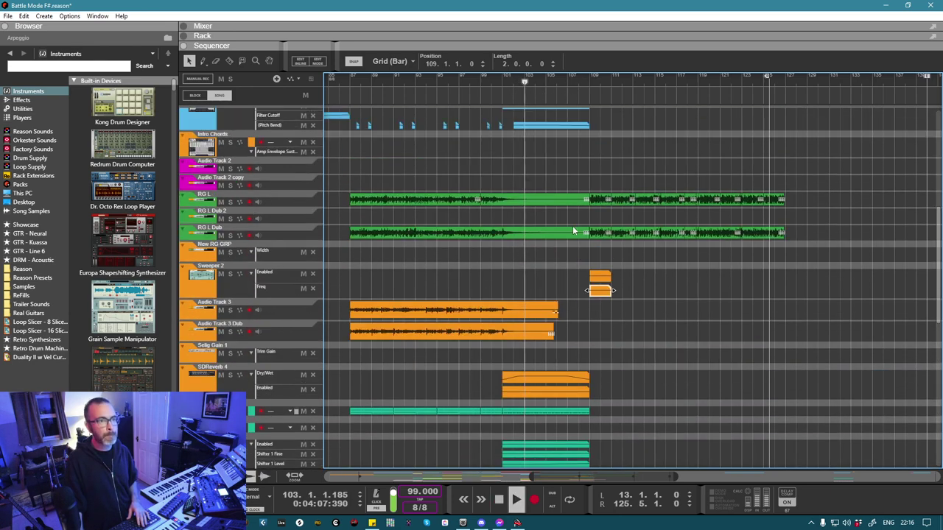
scroll(572, 226, "up", 7)
scroll(572, 231, "down", 7)
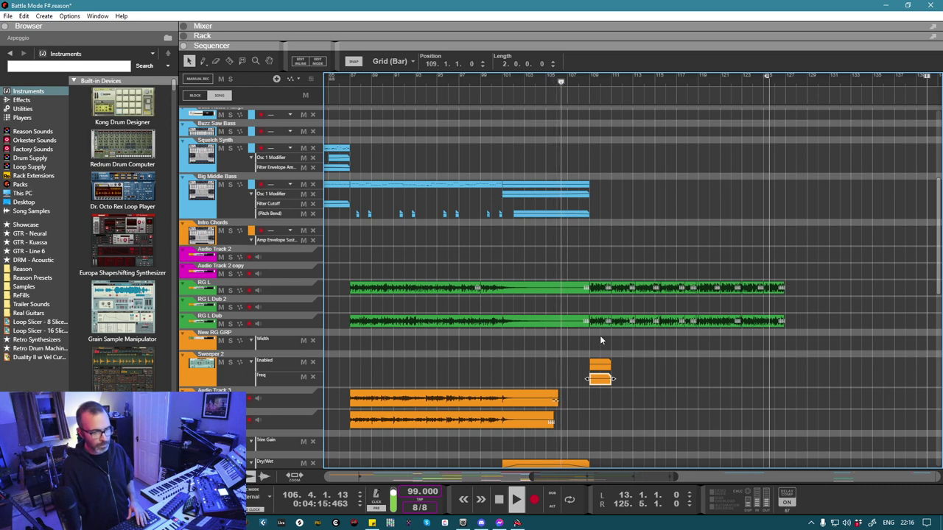
scroll(599, 335, "up", 3)
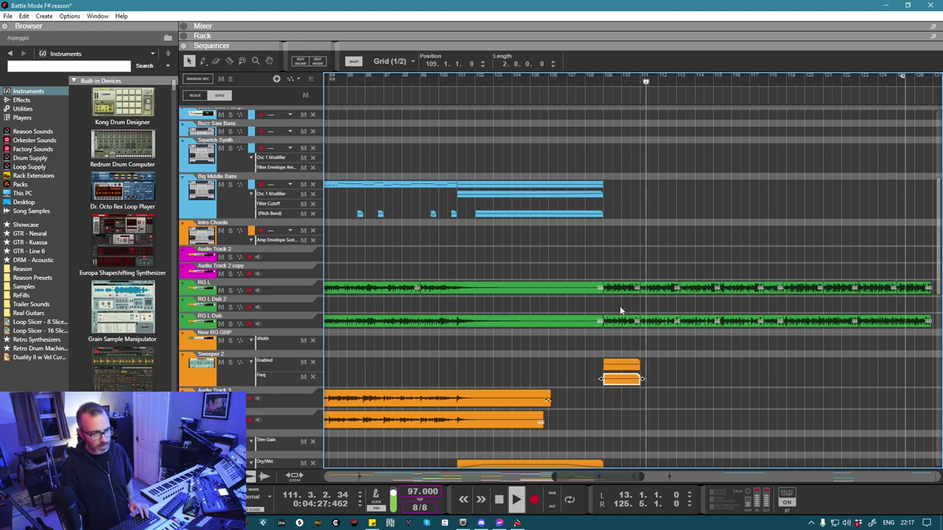
Step: Move the two-bar RG L and RG L Dub guitar clips from bar 109 to position 127.5.1.0
left_click_drag(614, 274, 612, 325)
scroll(533, 293, "right", 3)
left_click_drag(504, 293, 843, 290)
Step: Split the RG L and RG L Dub clips at bar 113 and copy the bar 111 to 113 piece to bar 109
key("r")
left_click_drag(523, 288, 556, 319)
key("q")
left_click_drag(527, 289, 492, 289)
Step: Play from about bar 108 and check the drum, bass and guitar tracks around the edited passage
left_click(471, 83)
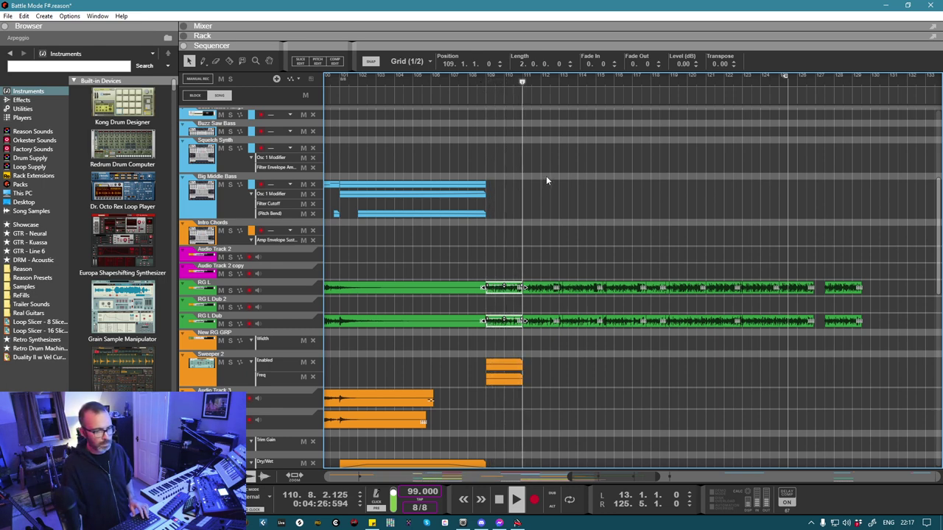
scroll(499, 230, "up", 5)
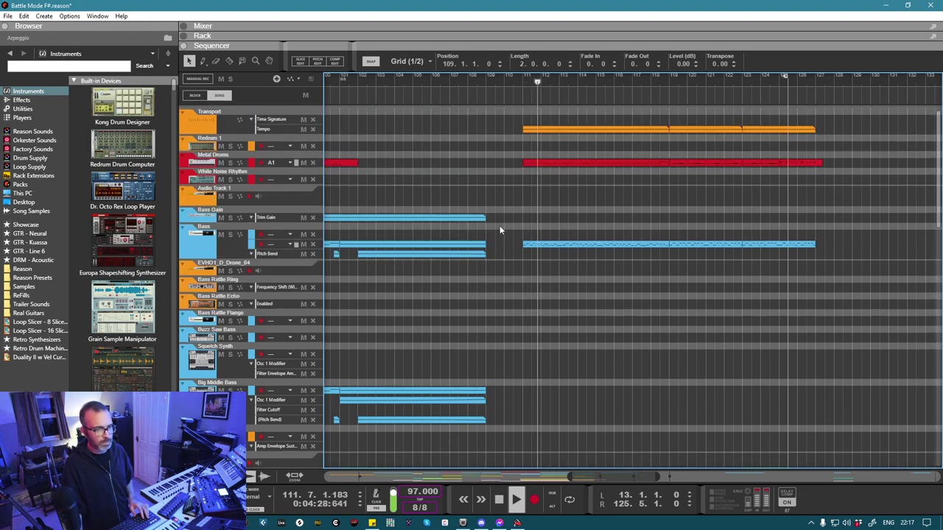
scroll(499, 230, "down", 5)
scroll(500, 230, "down", 4)
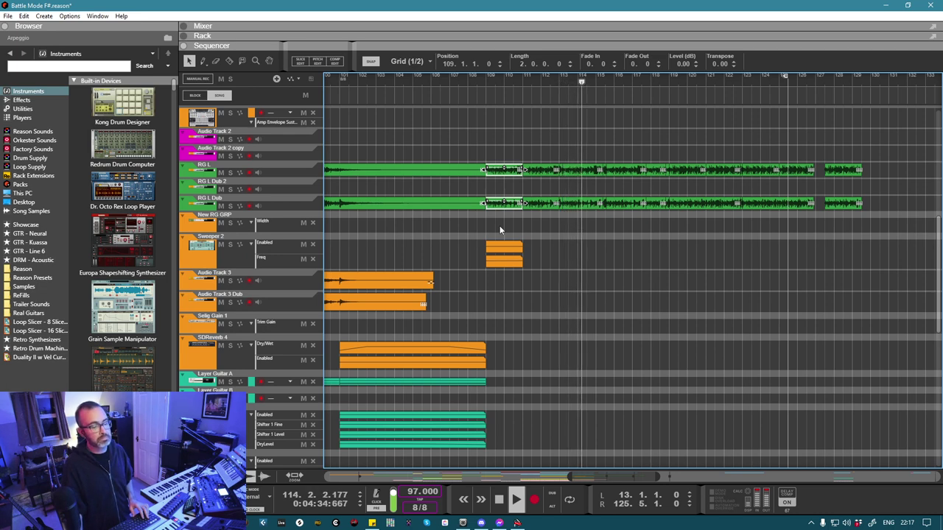
scroll(500, 230, "down", 3, "ctrl")
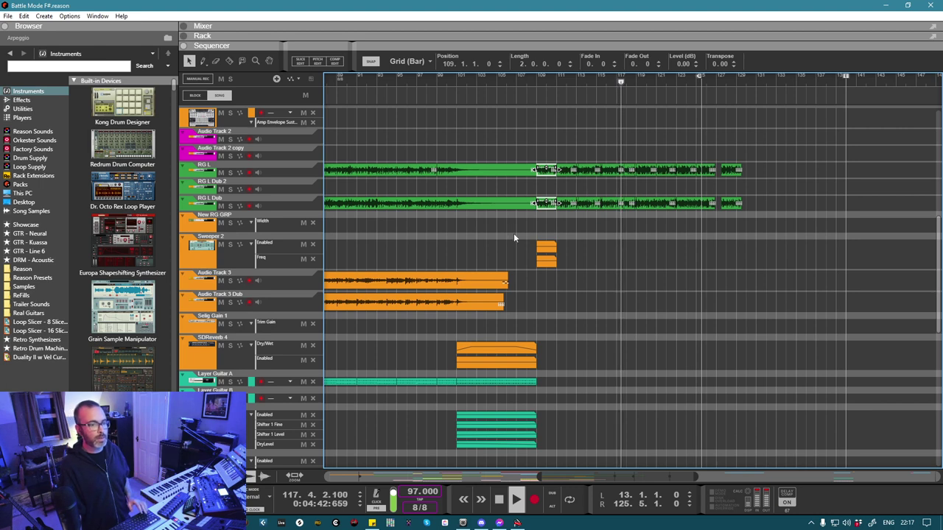
scroll(633, 221, "up", 1)
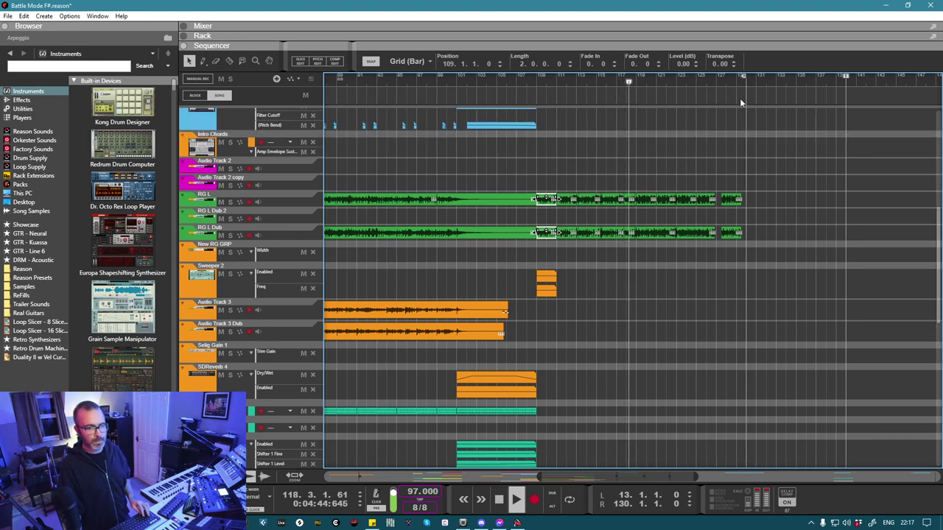
Step: Try deleting the spare guitar clips after bar 127 and listen through to the section's end
left_click_drag(737, 175, 717, 260)
key("Delete")
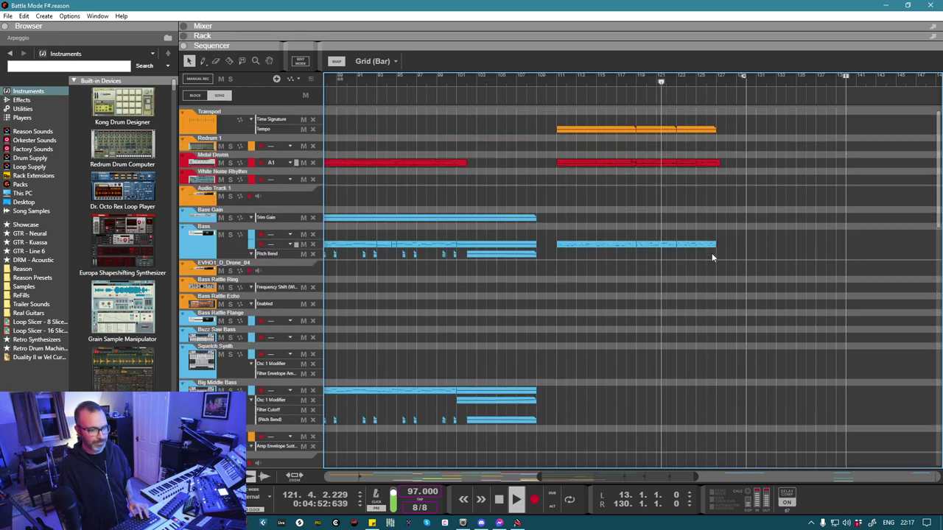
scroll(684, 152, "up", 5)
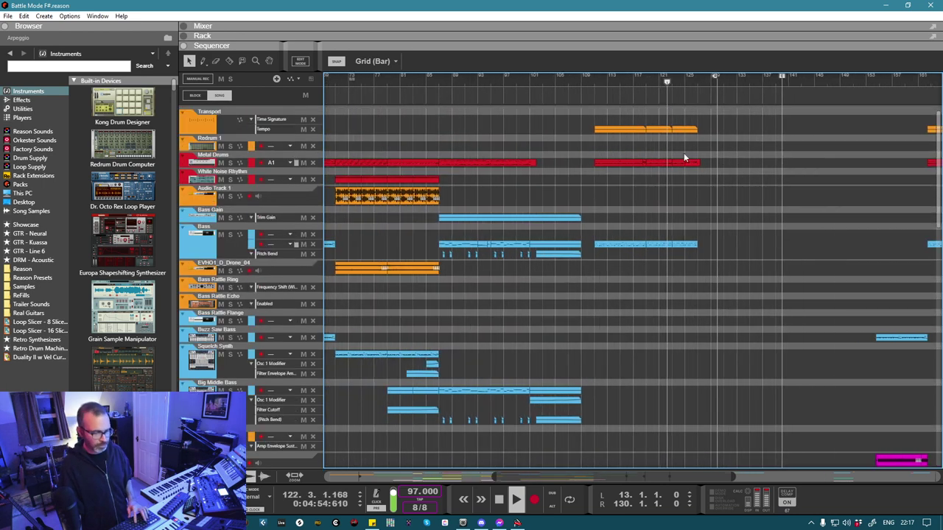
scroll(684, 153, "up", 3)
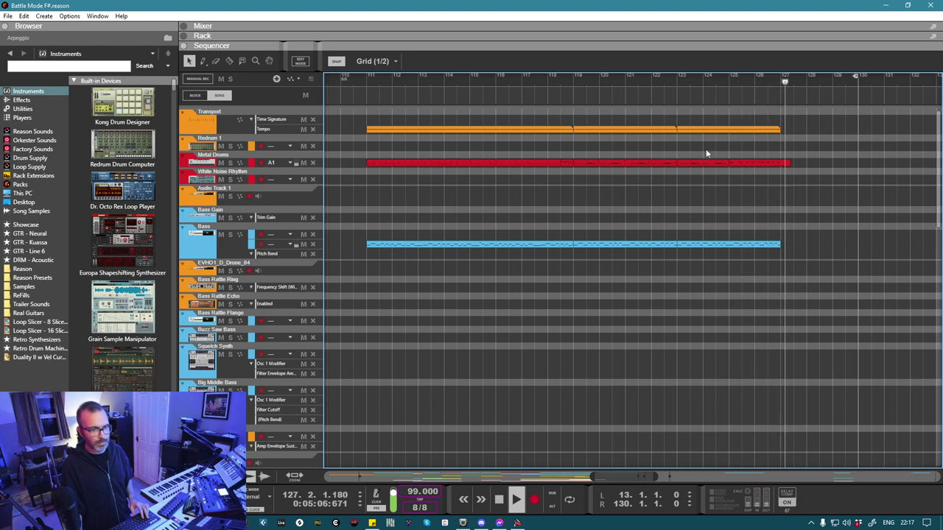
scroll(753, 275, "down", 5)
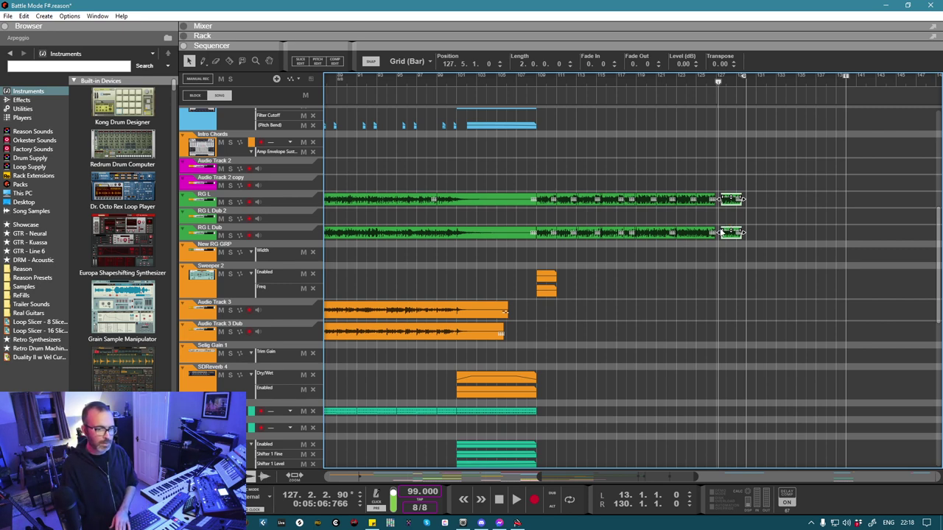
Step: Delete the spare RG L and RG L Dub clips at 127.5.1.0 and replay the end of the section
left_click(740, 221)
left_click_drag(725, 197, 731, 174)
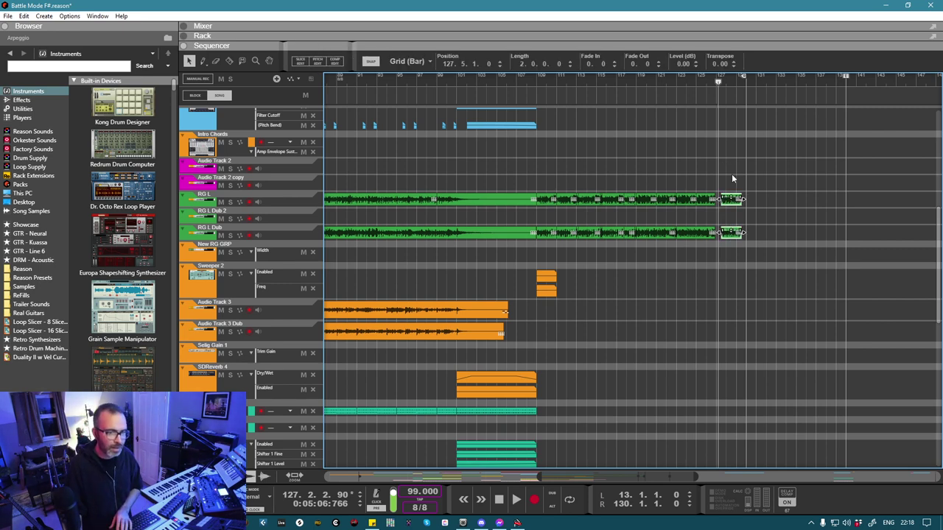
key("Delete")
key("space")
scroll(728, 207, "up", 5, "ctrl")
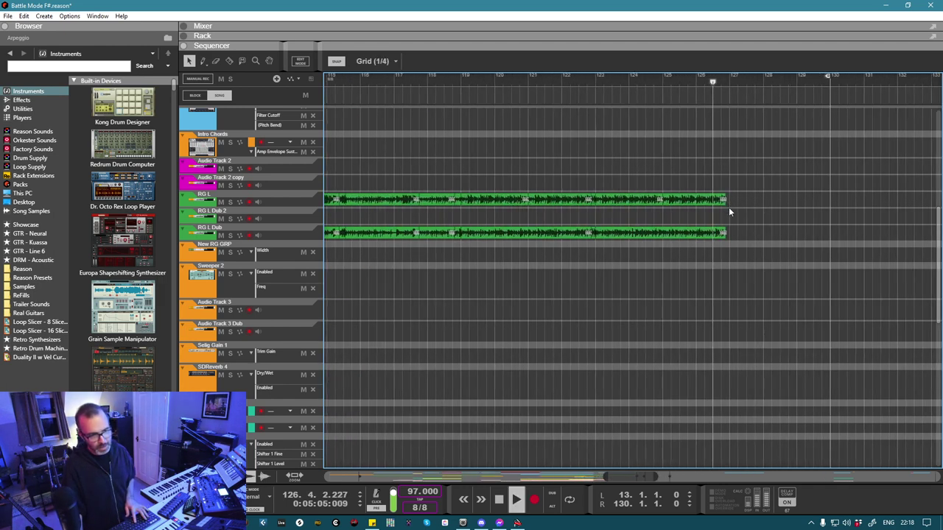
Step: Loop the range from 126.8.1.0 to 127.4.1.0 and record a closing guitar part on the RG L track
left_click_drag(736, 83, 768, 80)
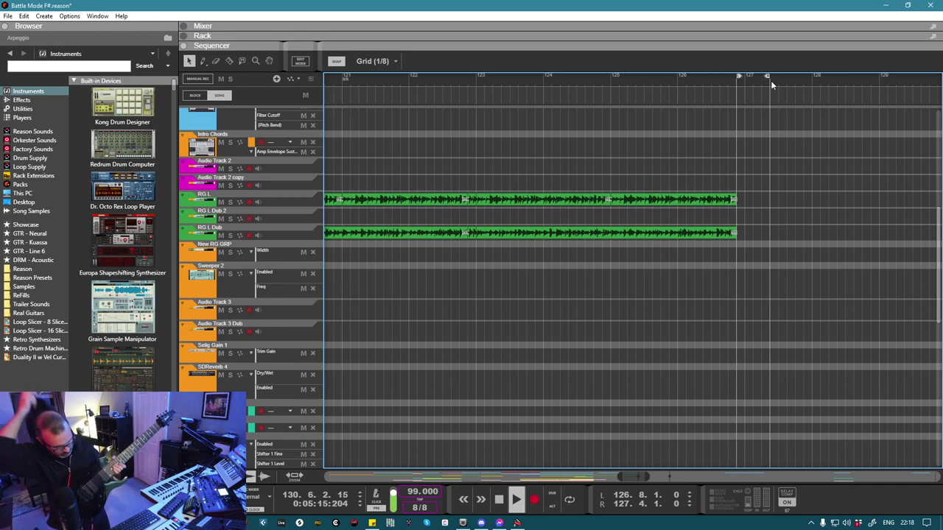
key("l")
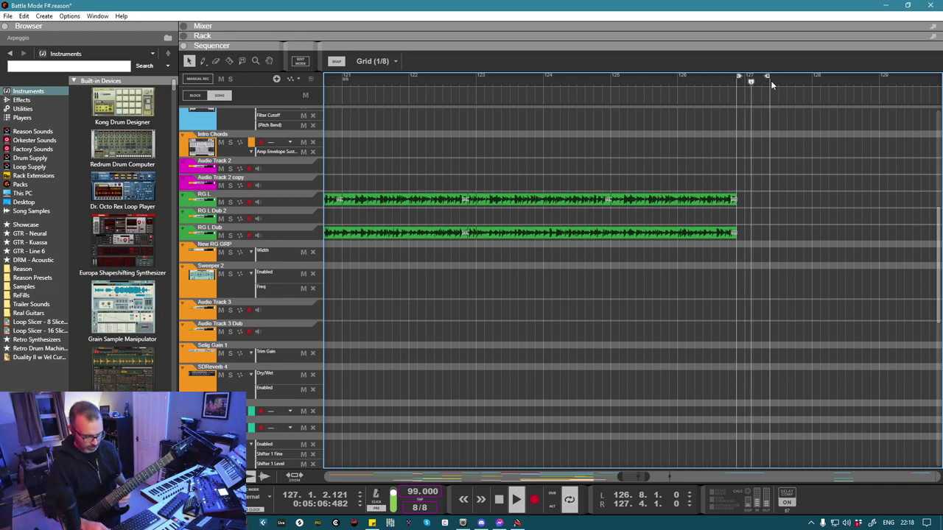
left_click(248, 201)
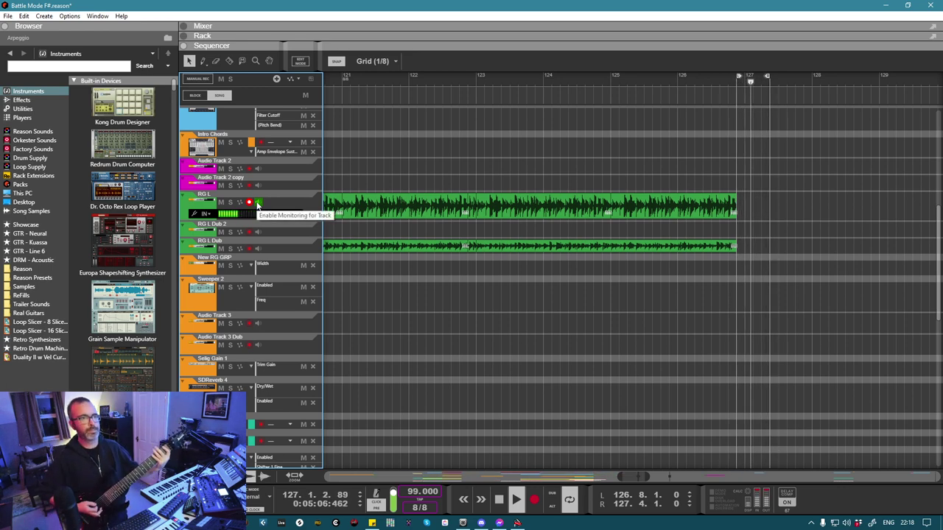
key("ctrl+Return")
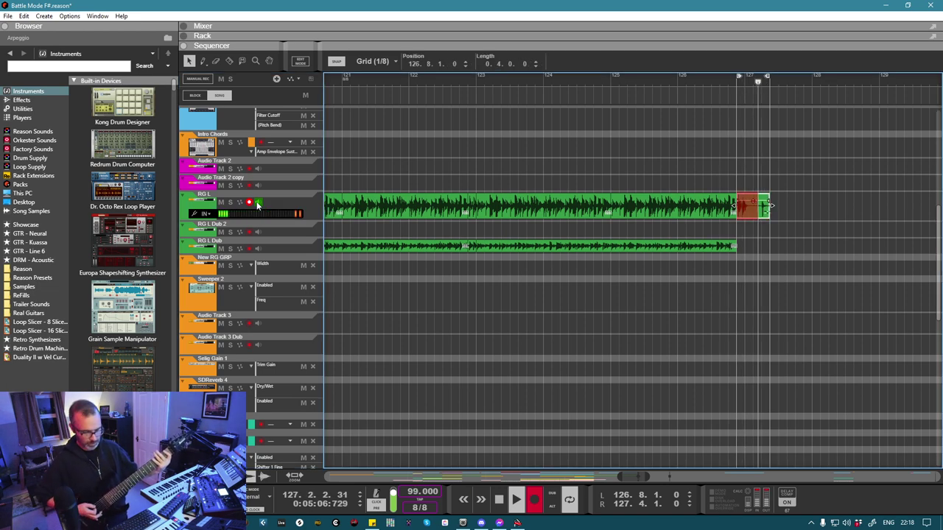
key("space")
left_click(258, 213)
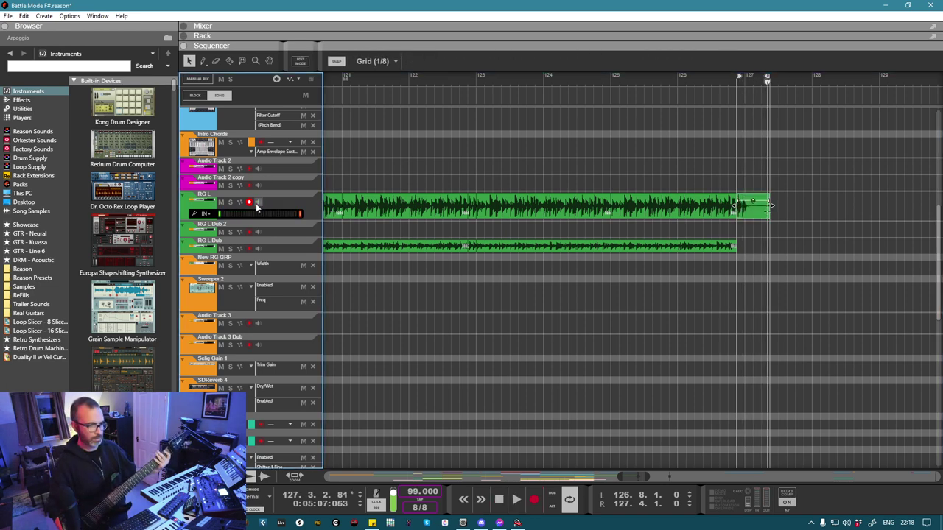
left_click(250, 202)
Step: Arm the RG L Dub track and record a doubled take of the closing guitar over the same range
left_click(251, 235)
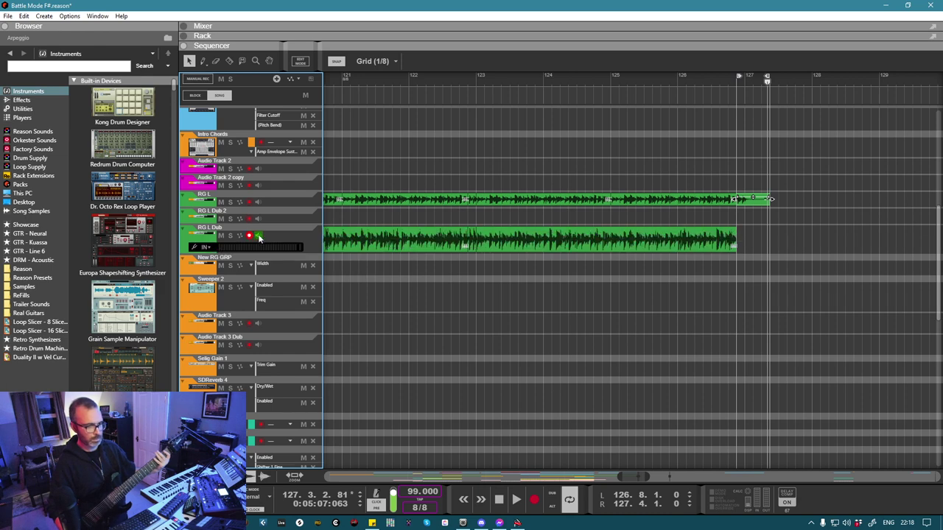
key("ctrl+Return")
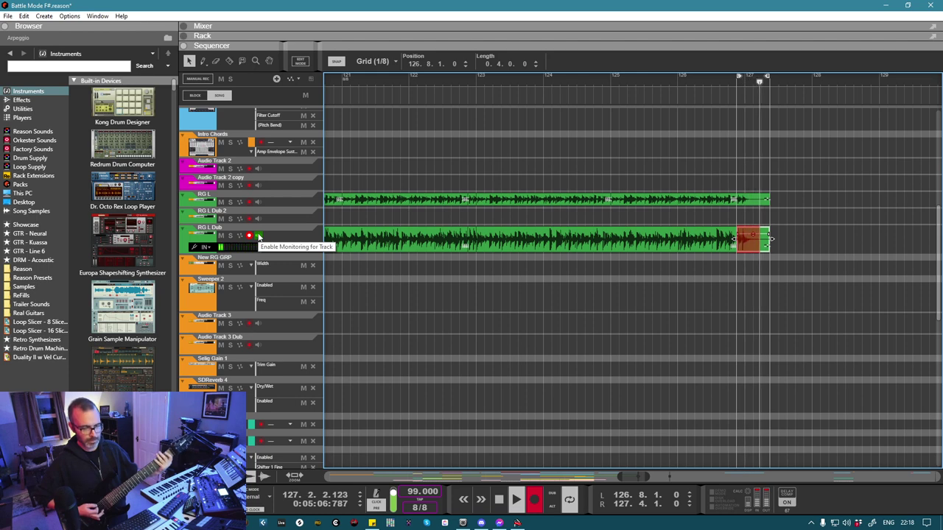
key("space")
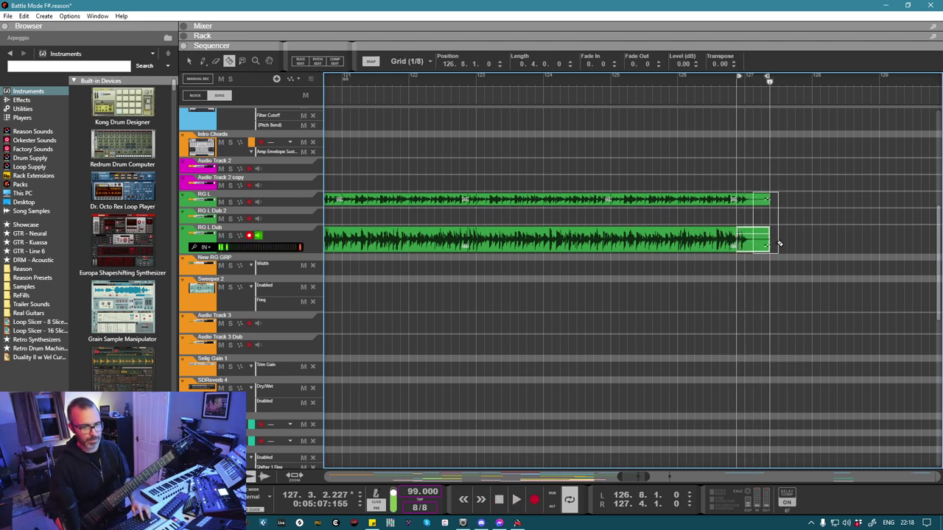
Step: Trim the new RG L and RG L Dub clips to a length of 0.2.0.0, fade their ends out and audition the ending
key("Delete")
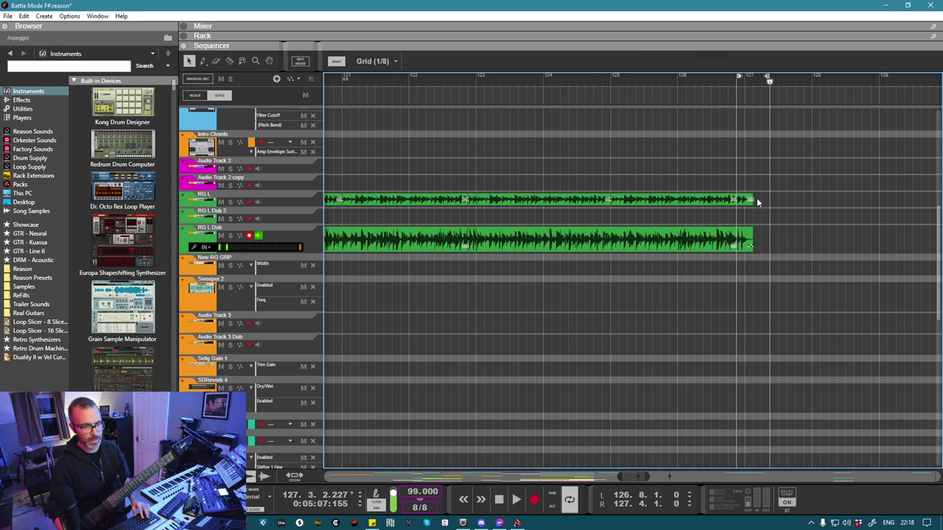
left_click_drag(757, 201, 746, 249)
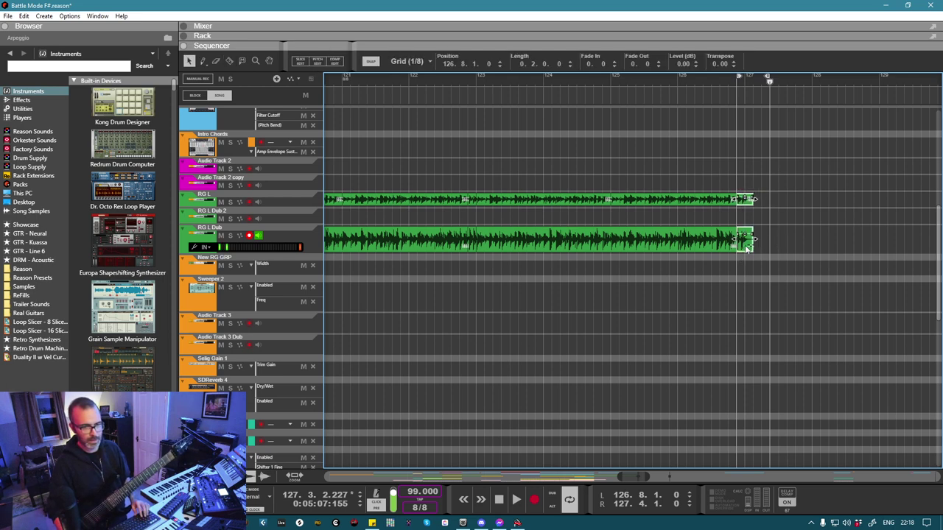
left_click(700, 80)
key("space")
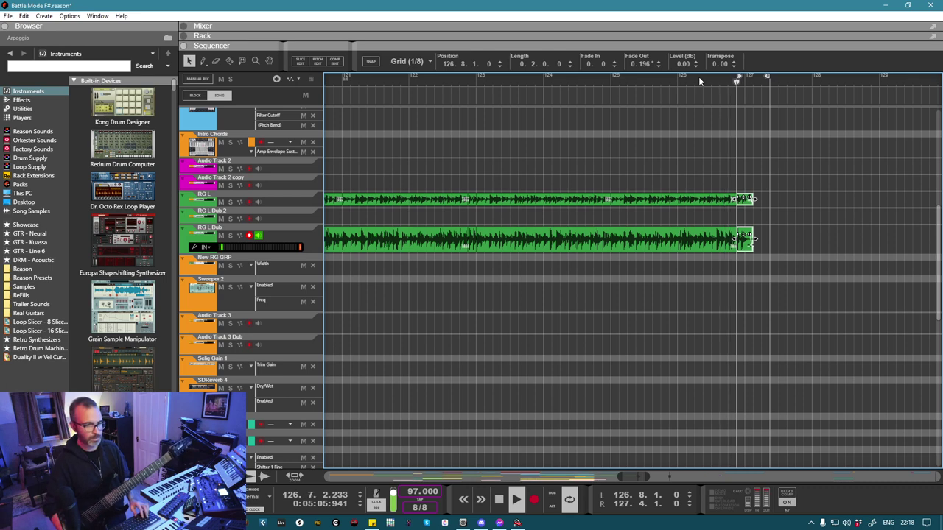
left_click(248, 235)
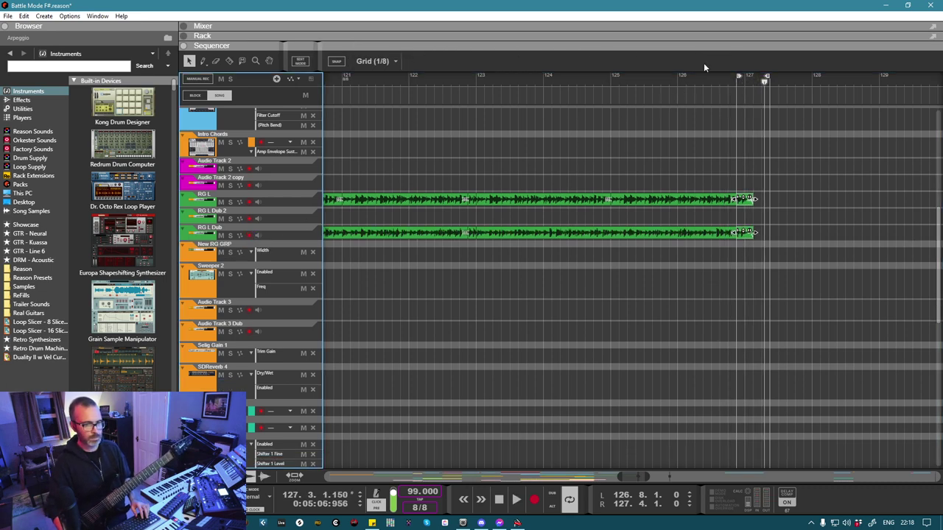
left_click(687, 79)
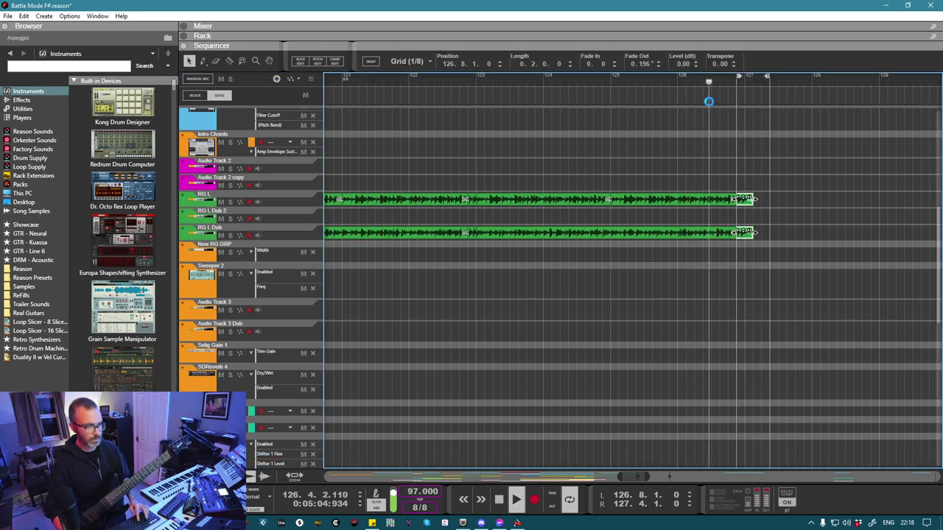
Step: Move the left loop locator to 1.1.1.0 and play the song from the beginning
scroll(669, 143, "down", 4)
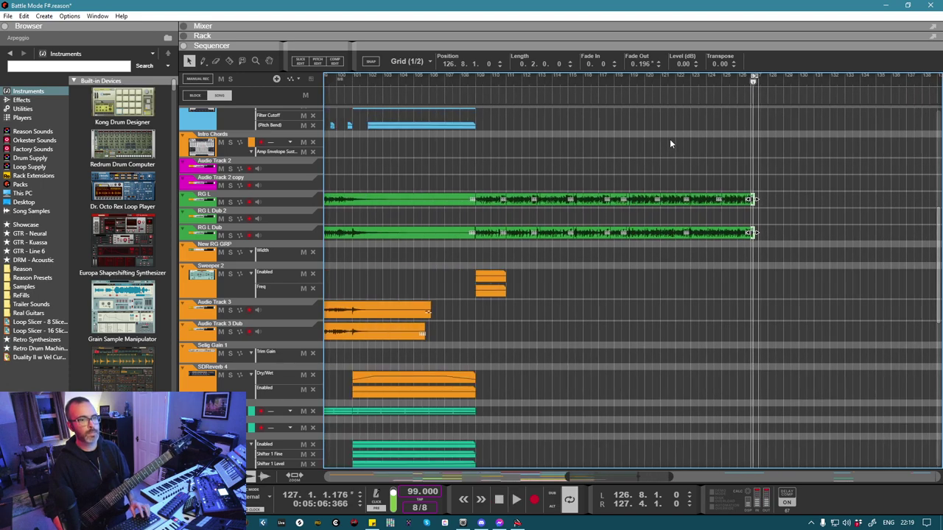
scroll(673, 146, "left", 10)
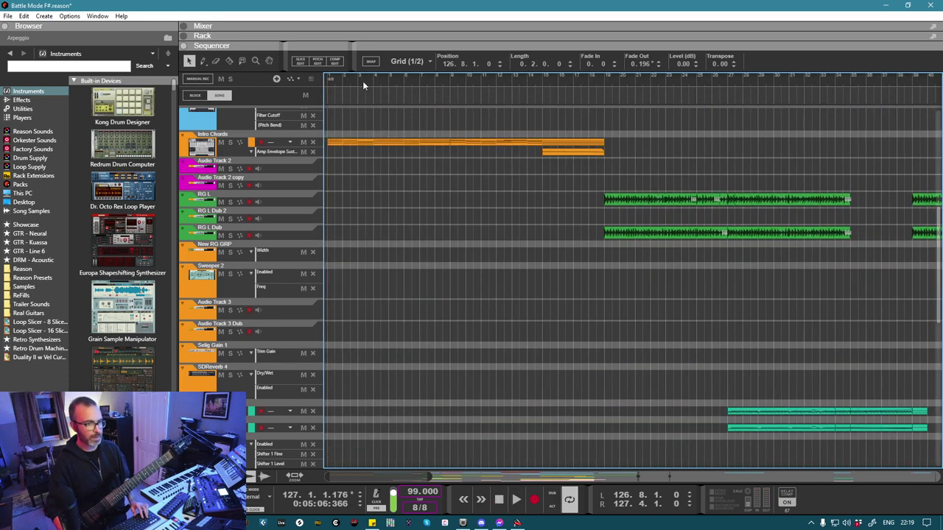
key("s")
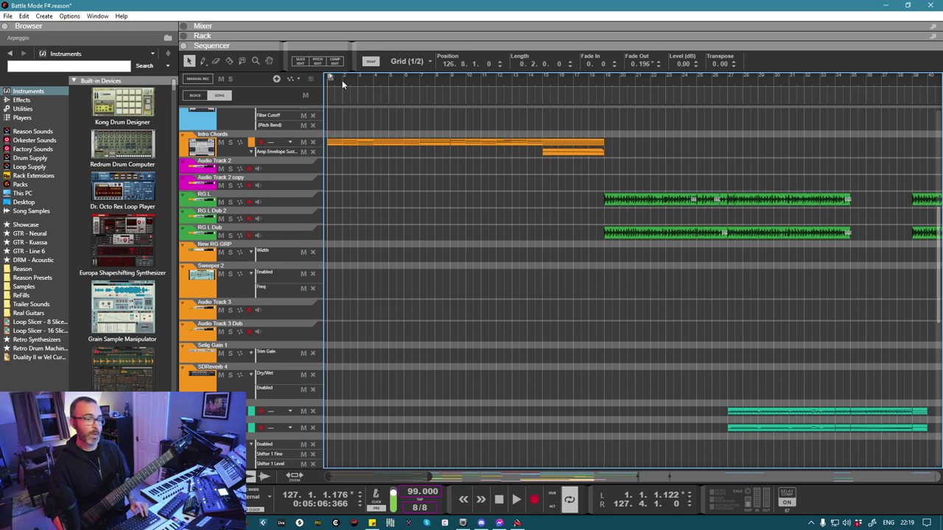
mouse_move(329, 78)
left_mouse_down()
mouse_move(345, 81)
mouse_move(321, 82)
left_mouse_up()
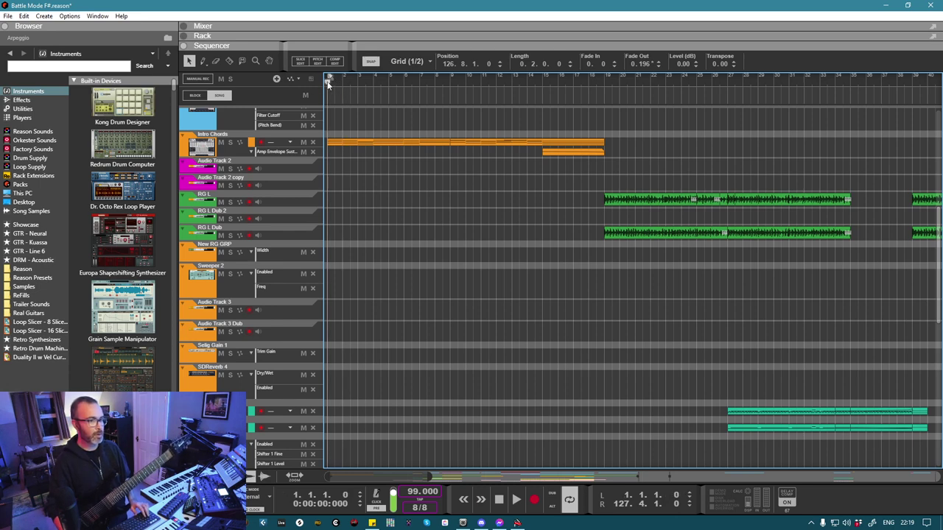
scroll(461, 181, "down", 4)
scroll(460, 189, "up", 8)
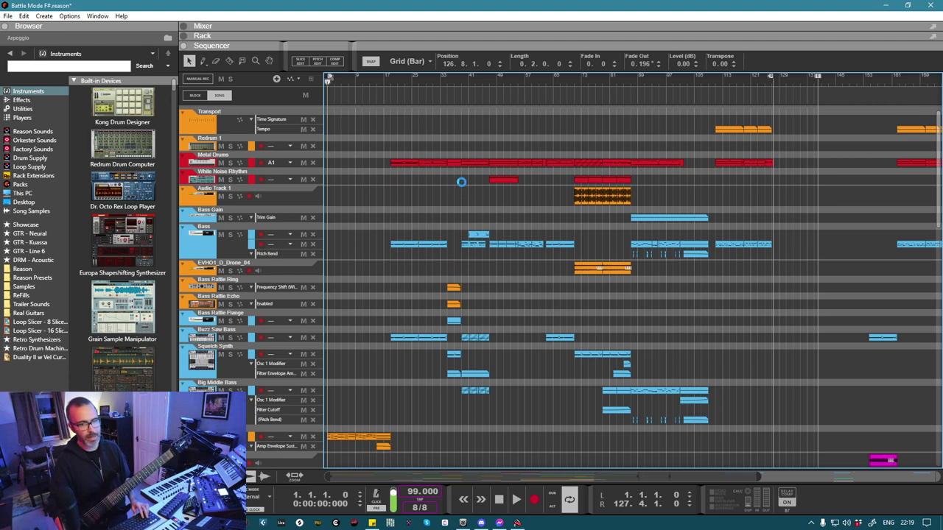
key("space")
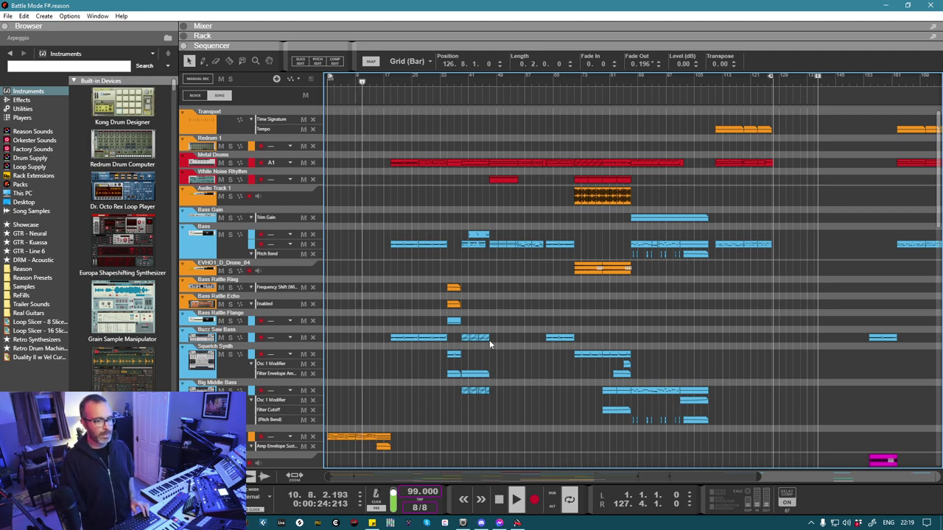
Step: Select all song clips after the intro chords across every track and move them one bar later so the first section starts at bar 20
left_click(503, 309)
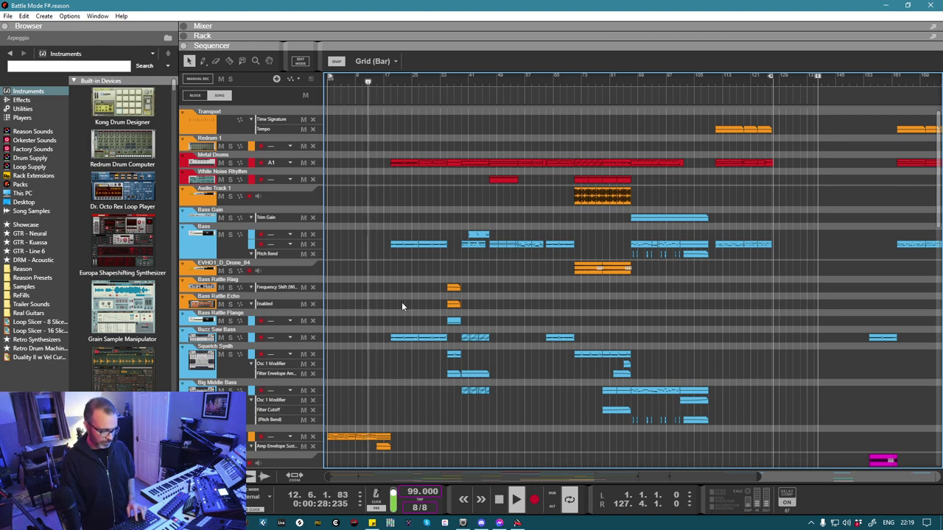
scroll(402, 303, "down", 5)
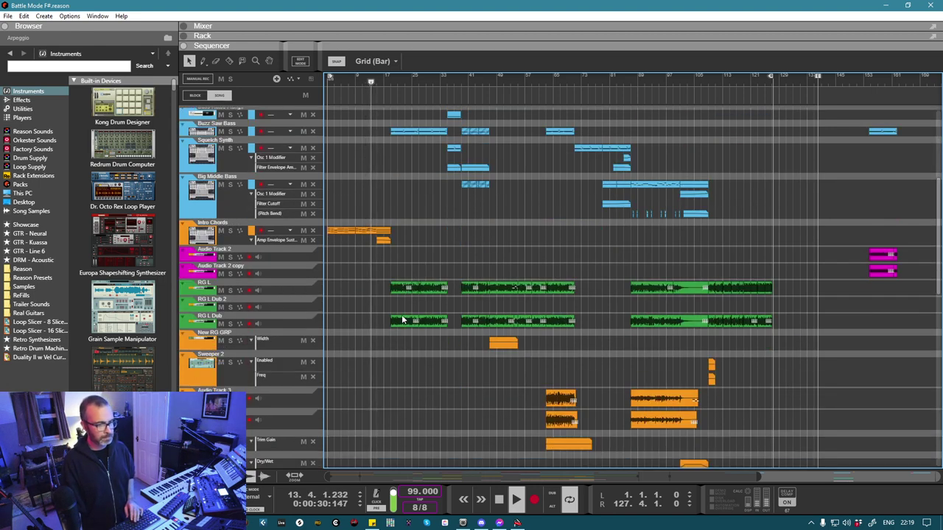
scroll(408, 326, "down", 5, "ctrl")
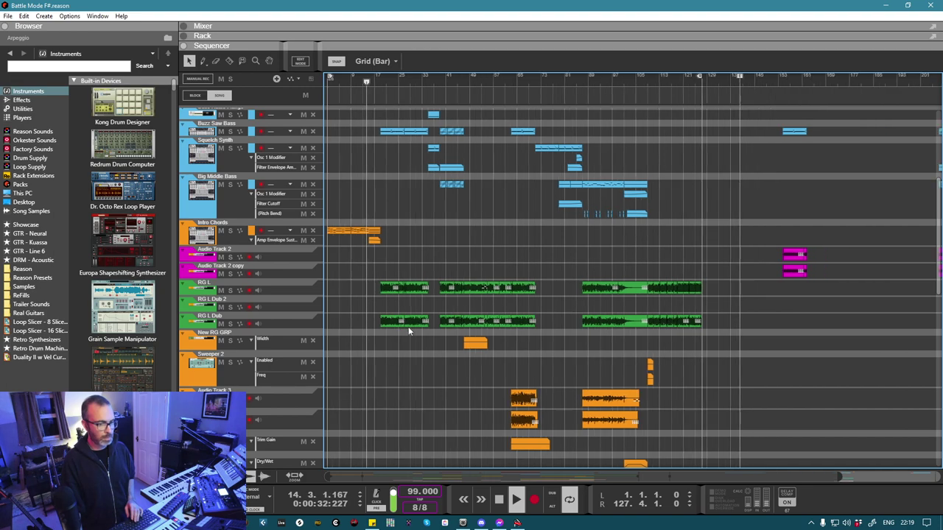
scroll(518, 375, "down", 10)
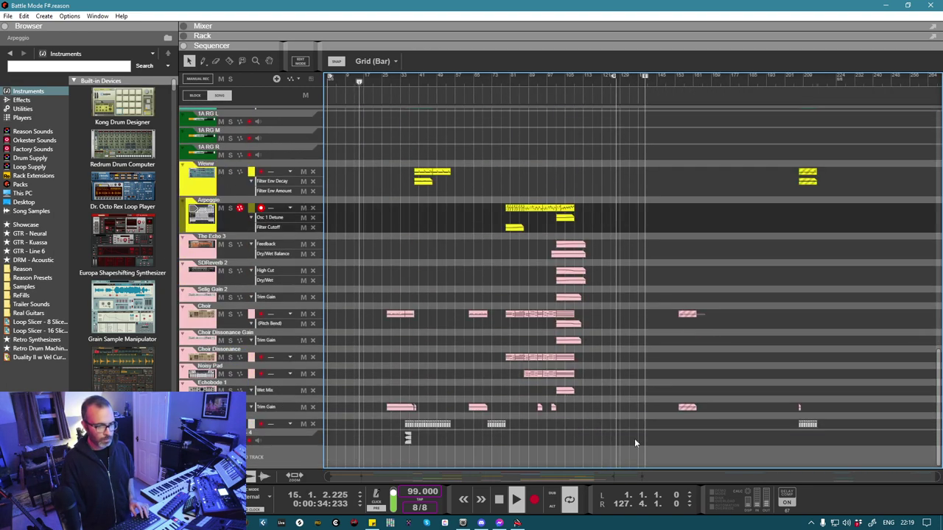
left_click_drag(640, 446, 369, 122)
scroll(367, 194, "up", 2, "ctrl")
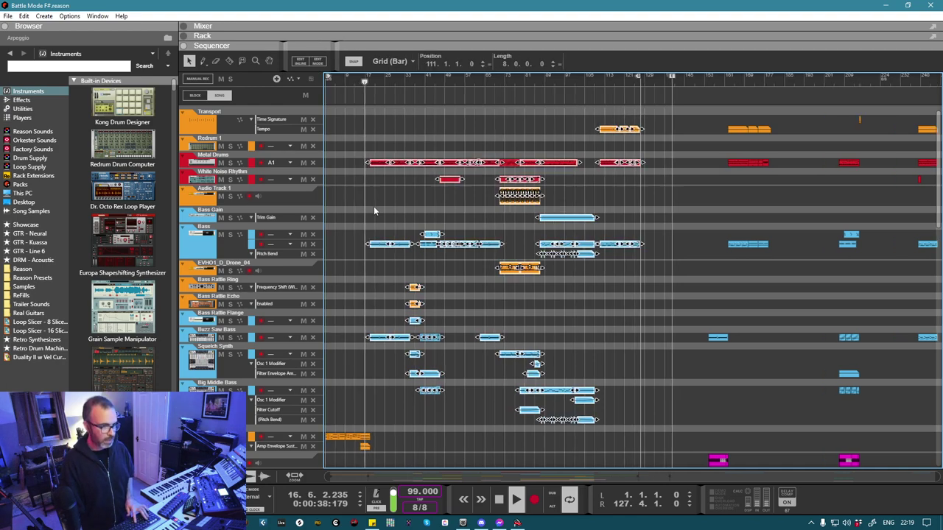
scroll(375, 202, "up", 4, "ctrl")
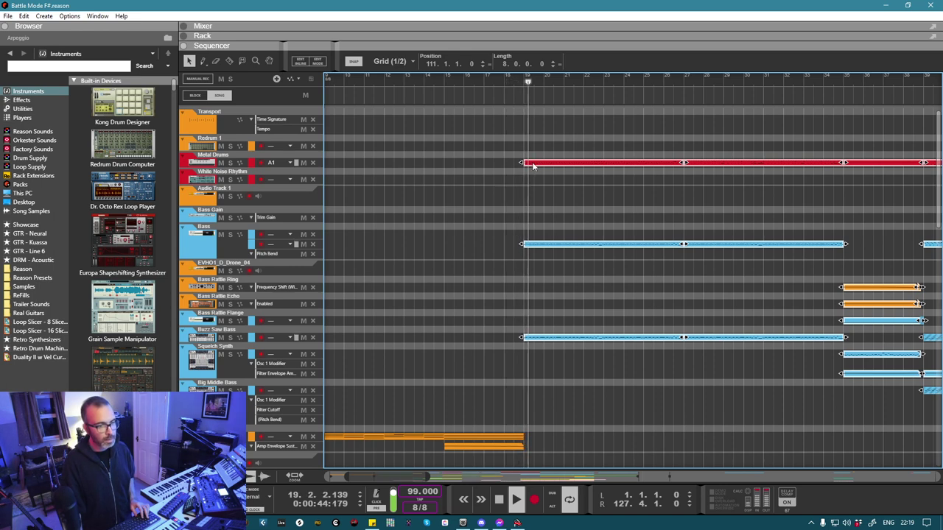
left_click_drag(533, 167, 552, 168)
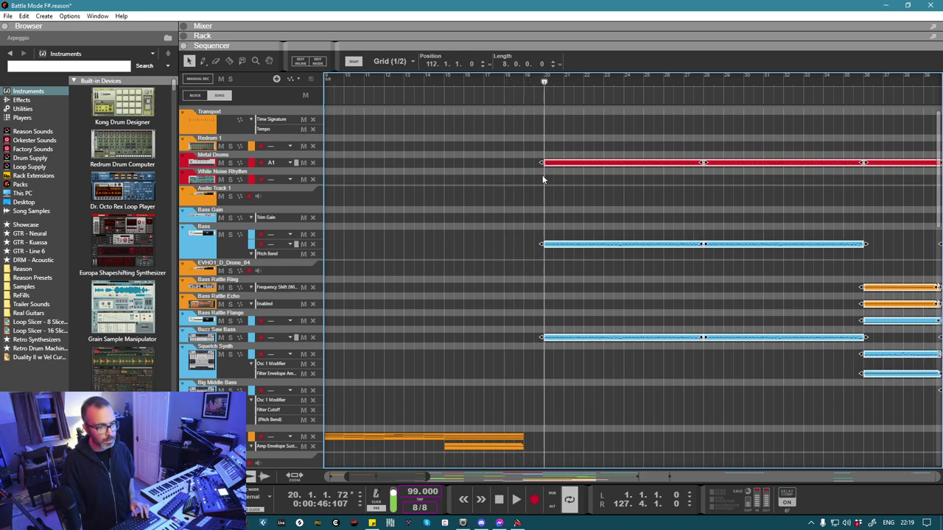
Step: Play the song from the beginning and check the moved clips on the guitar and layer tracks
scroll(520, 260, "down", 5)
key("space")
key("space")
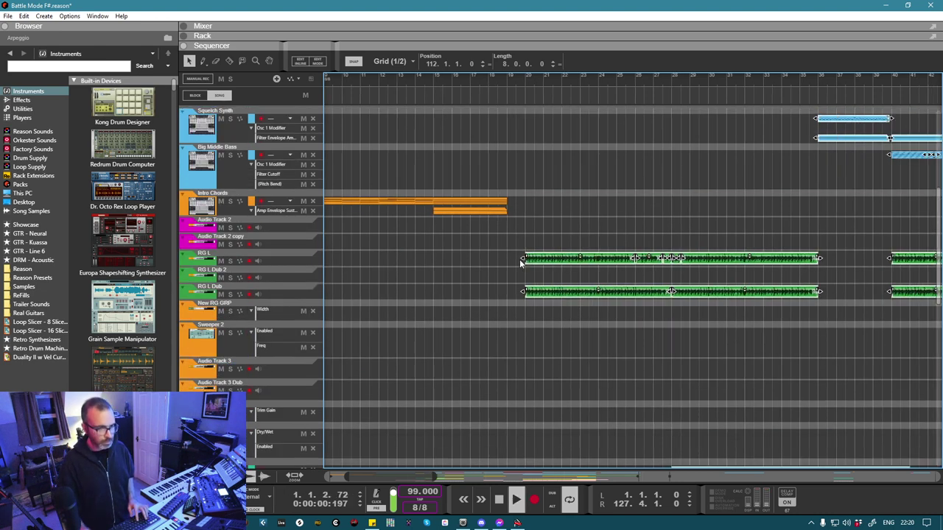
scroll(519, 260, "down", 5)
scroll(495, 277, "down", 4)
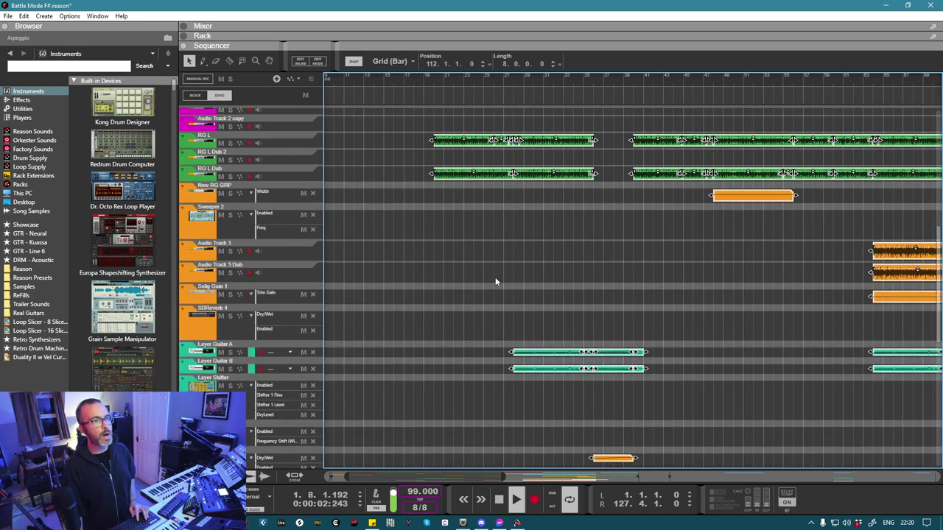
scroll(495, 277, "down", 6)
scroll(498, 275, "down", 4)
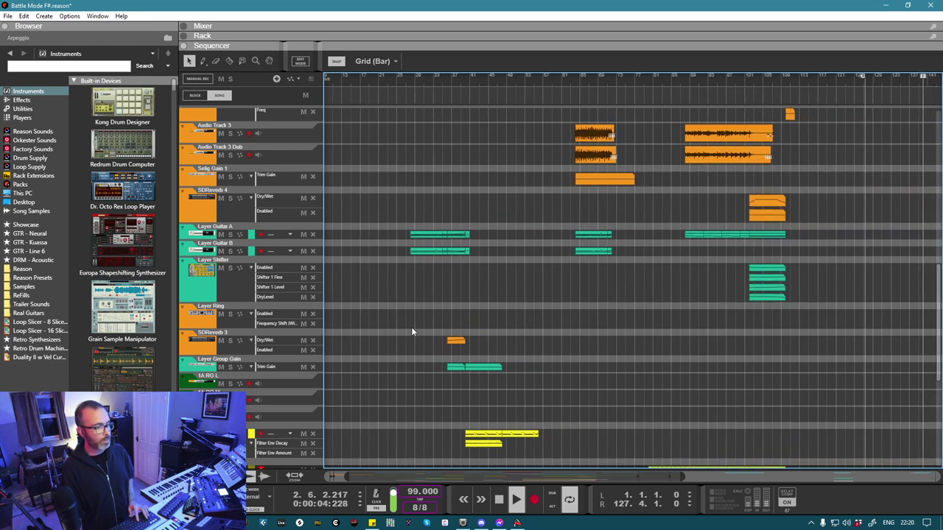
Step: Copy the Choir, Choir Dissonance and Noisy Pad clips from the later pad section into the intro, starting at bar 9
scroll(411, 327, "down", 3)
scroll(411, 322, "up", 8)
scroll(412, 322, "down", 10)
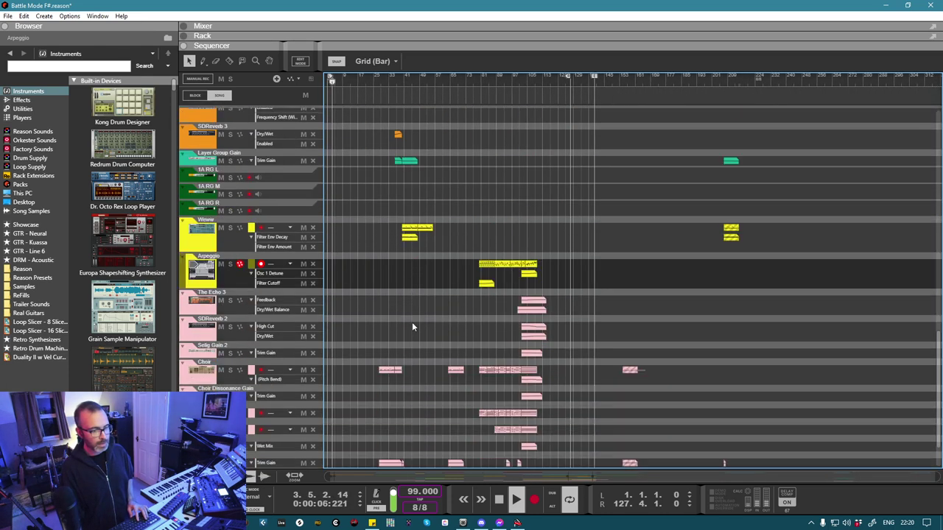
scroll(415, 322, "down", 3)
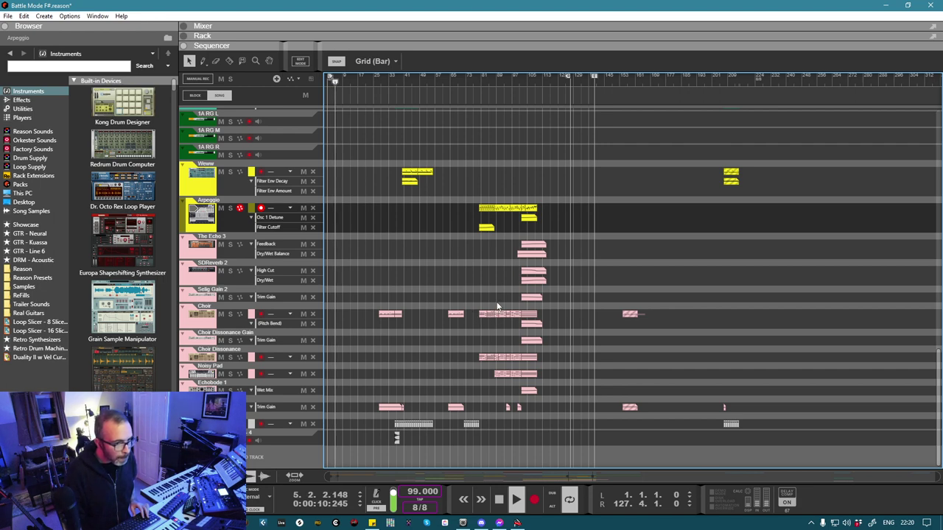
left_click(515, 374)
left_click_drag(517, 381, 352, 375)
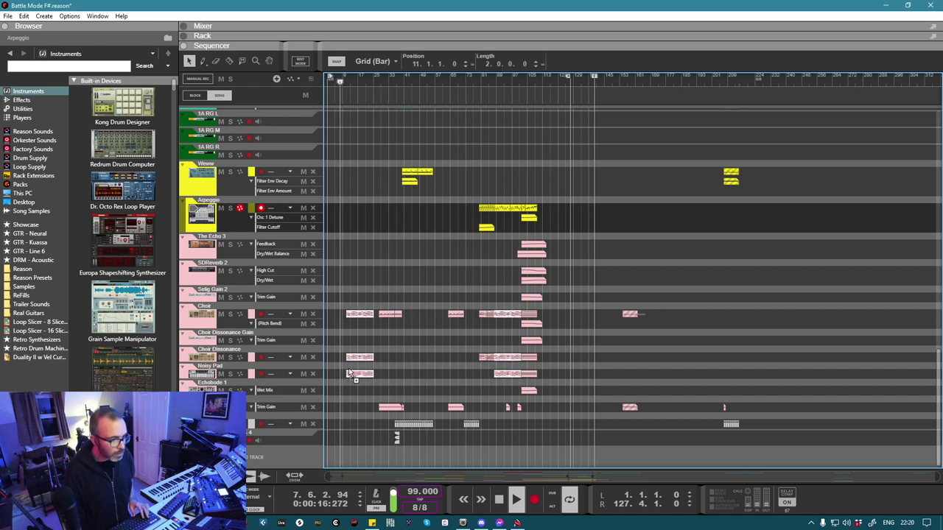
scroll(352, 363, "up", 5)
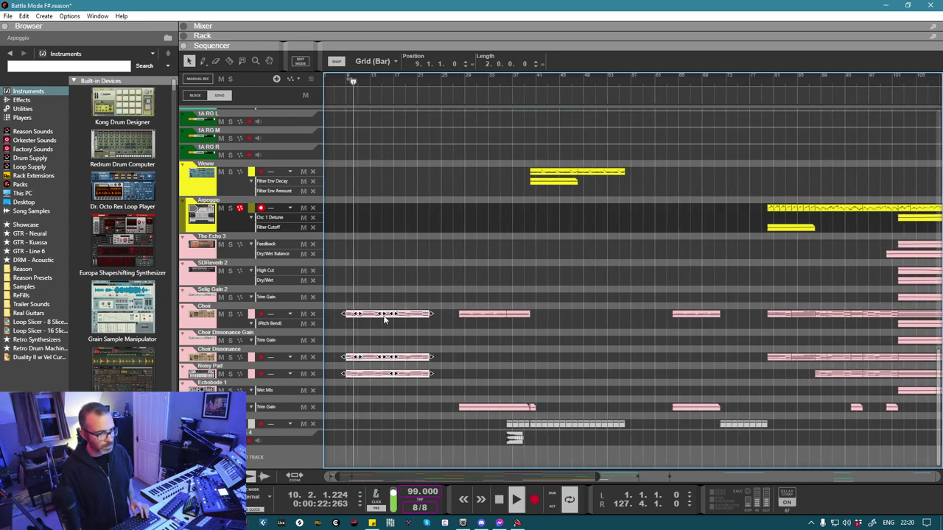
Step: Delete the copied Choir, Choir Dissonance and Noisy Pad clips from bar 17 onward
scroll(385, 312, "left", 1)
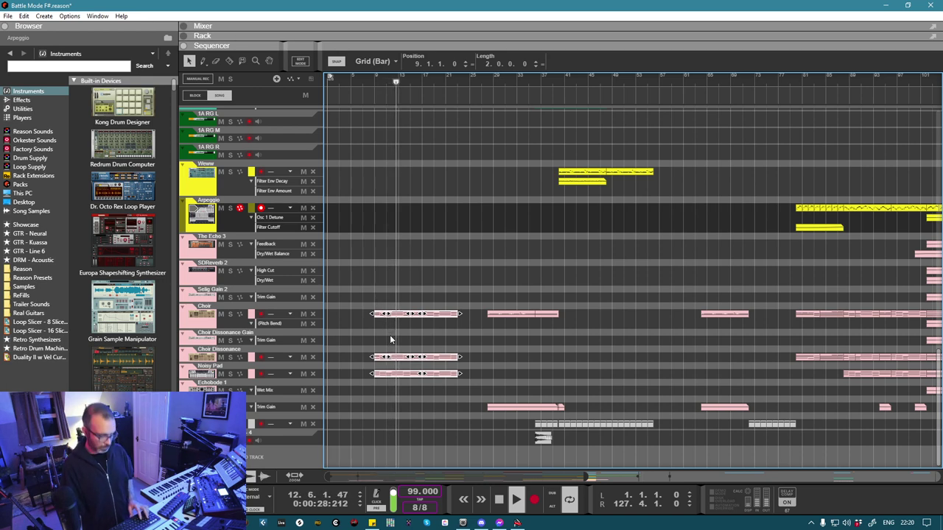
scroll(390, 337, "up", 3)
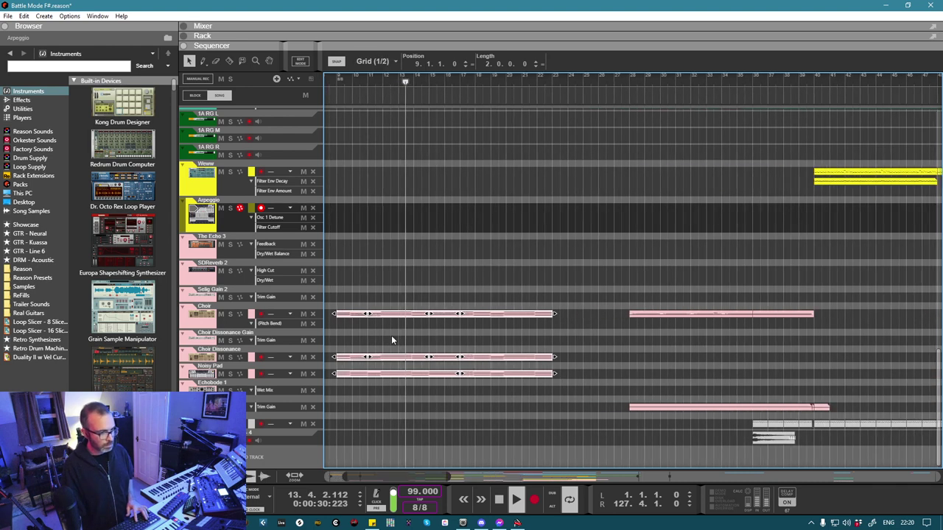
scroll(391, 335, "left", 3)
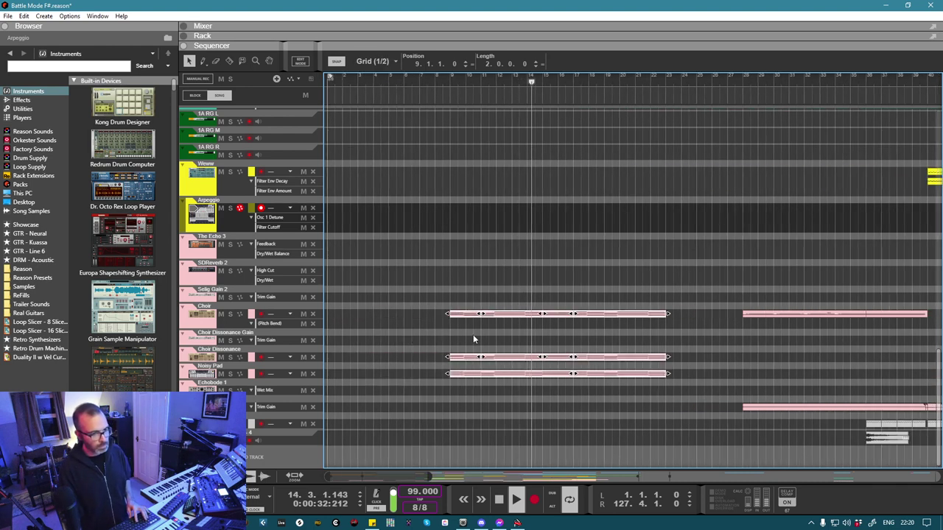
left_click(531, 332)
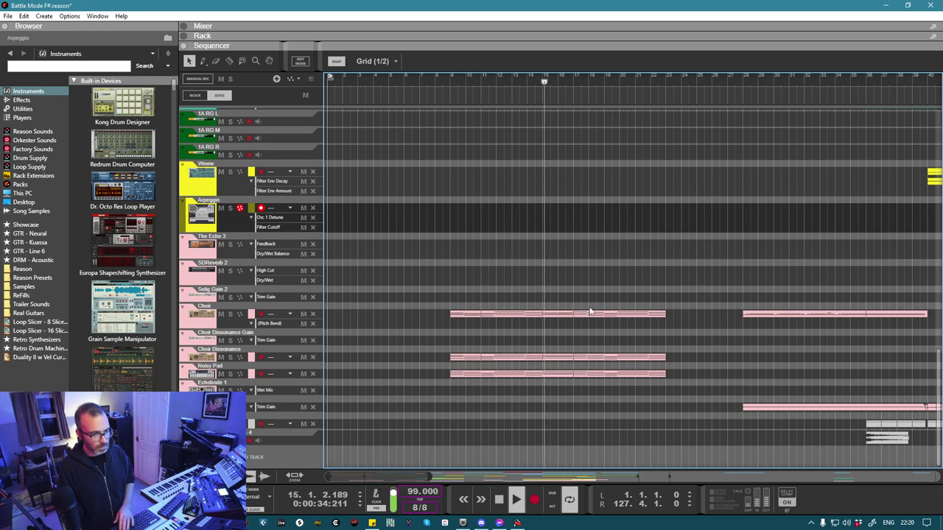
left_click_drag(571, 307, 668, 382)
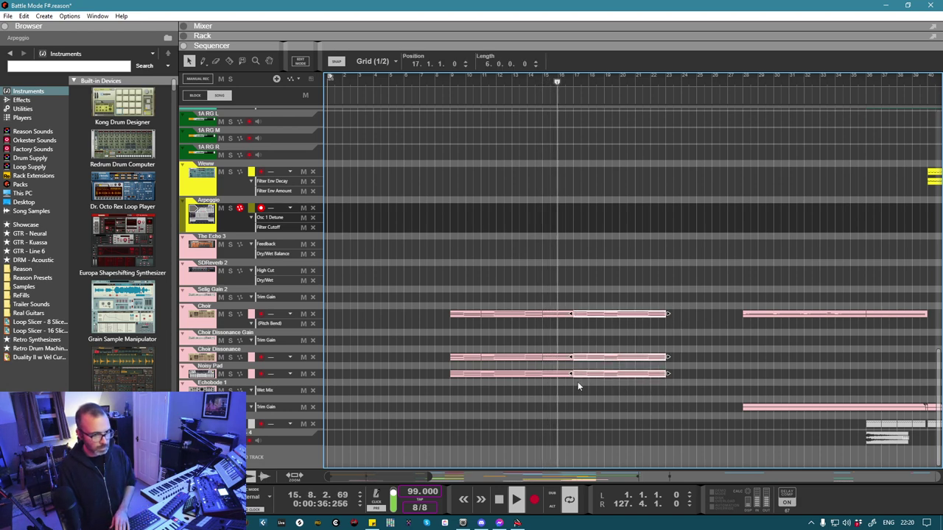
key("Delete")
key("r")
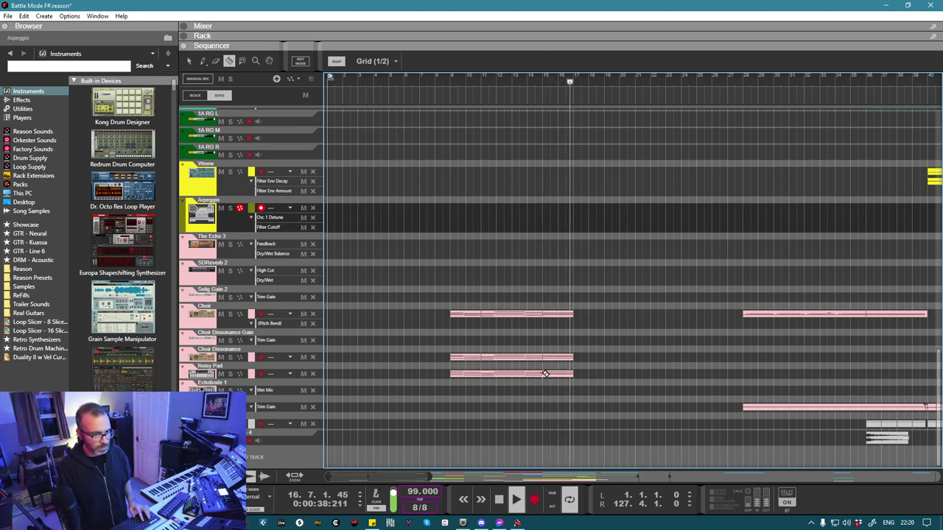
key("q")
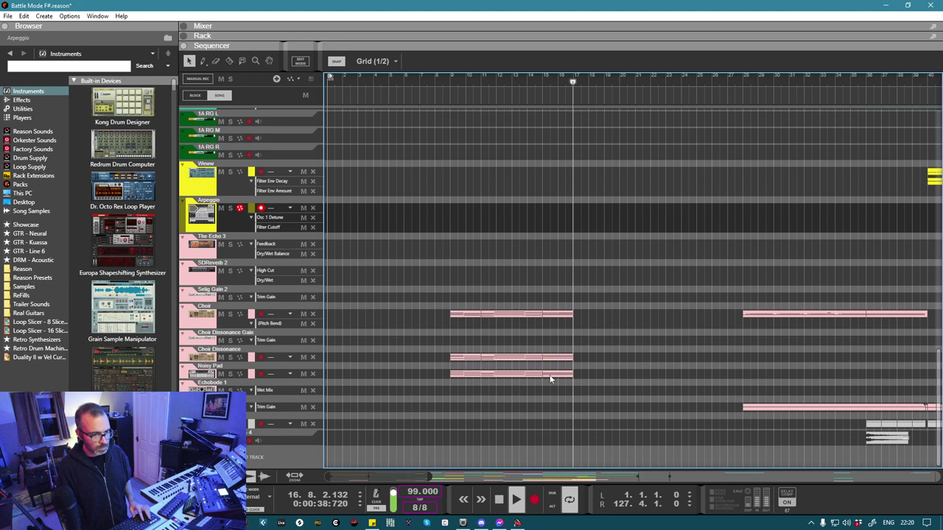
Step: Set the right loop locator to 20.1.1.0 and delete the high note starting at 16.1 in the Choir clip at bar 15
left_click(617, 81, "alt")
left_click(542, 83)
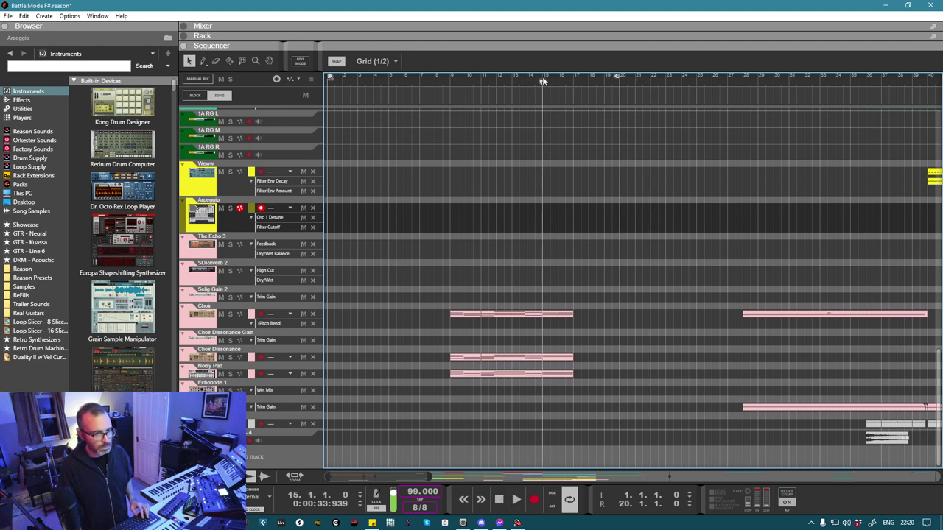
double_click(551, 315)
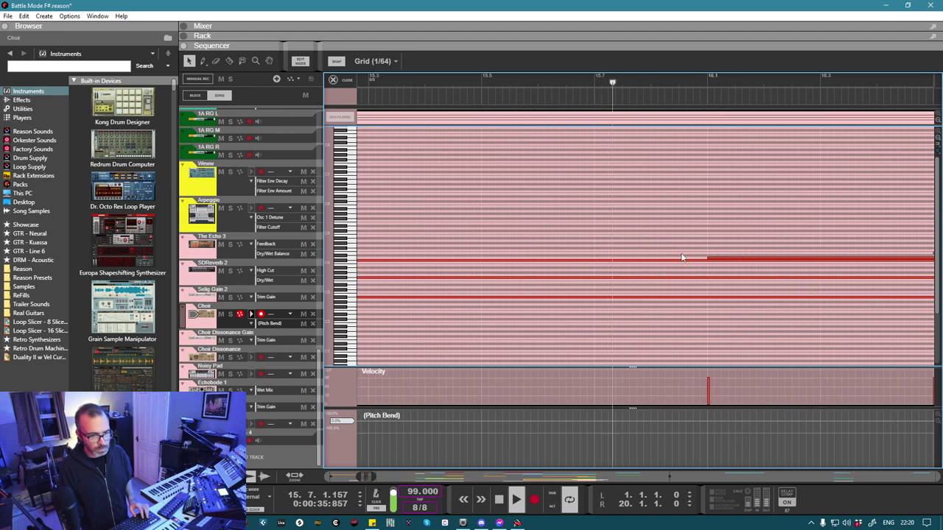
mouse_move(681, 253)
left_mouse_down()
mouse_move(711, 265)
mouse_move(685, 259)
left_mouse_up()
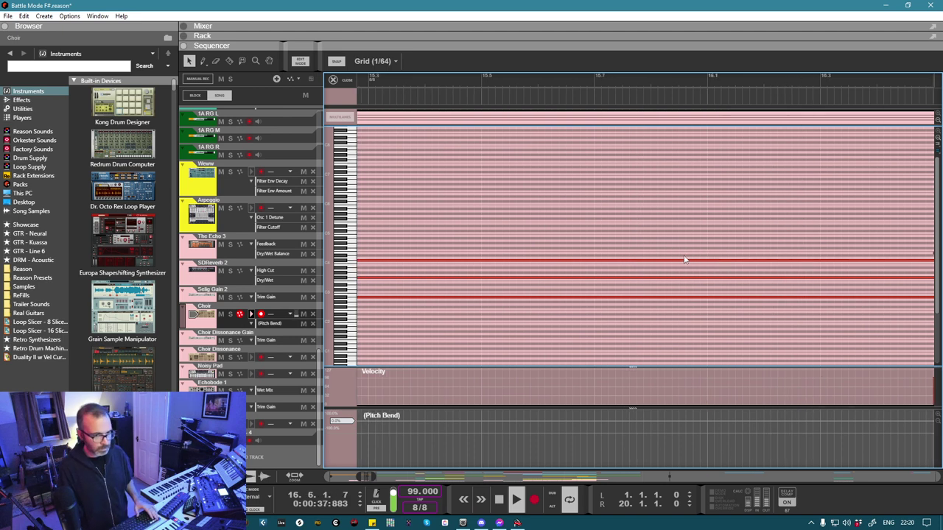
key("F1")
left_click(785, 127)
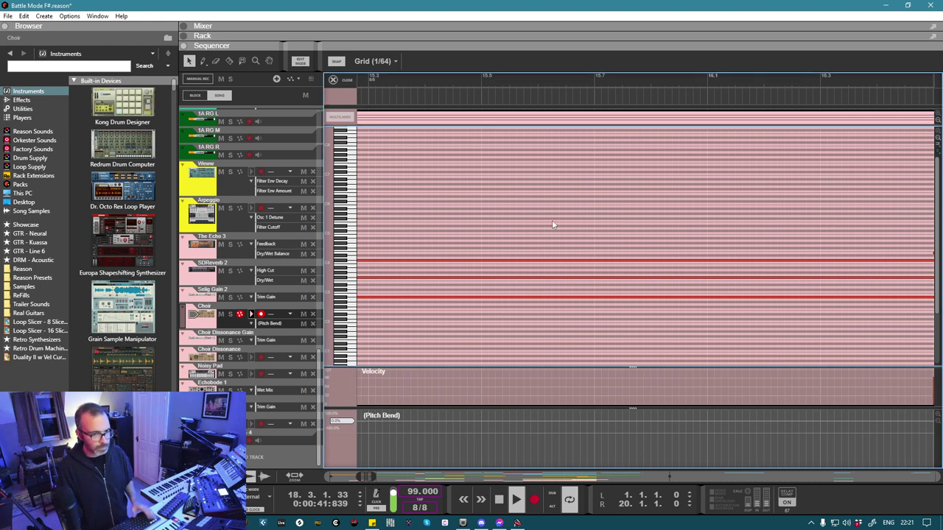
key("ctrl+e")
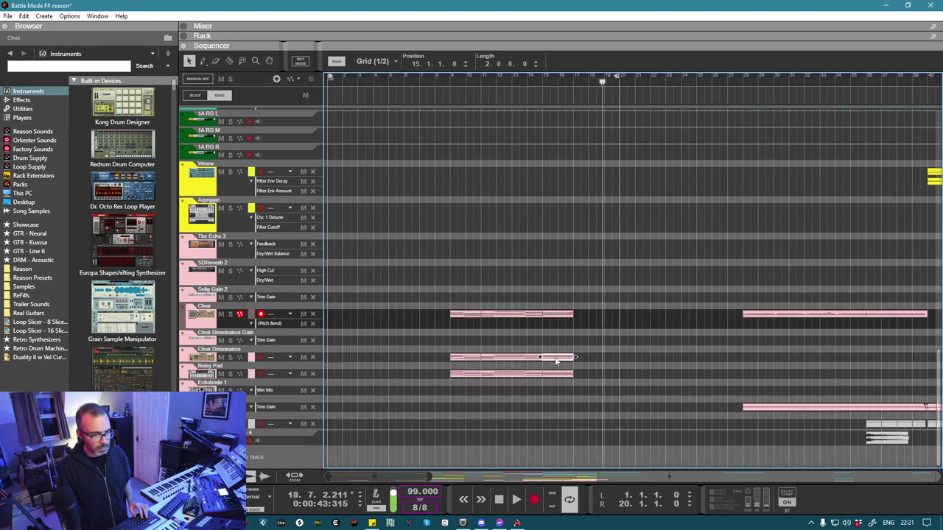
Step: Inspect the notes inside the Choir Dissonance and Choir clips that start at bar 15
double_click(556, 361)
key("ctrl+e")
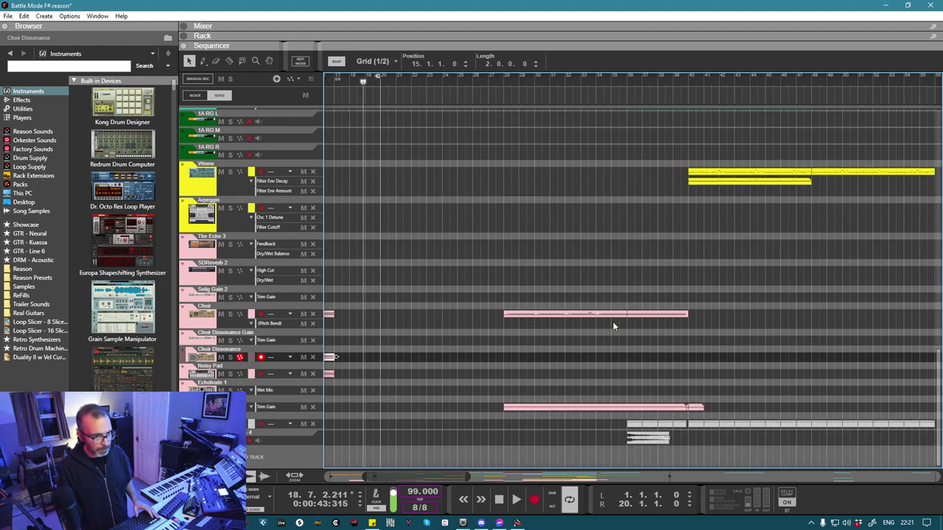
scroll(614, 326, "left", 5)
scroll(589, 353, "up", 1)
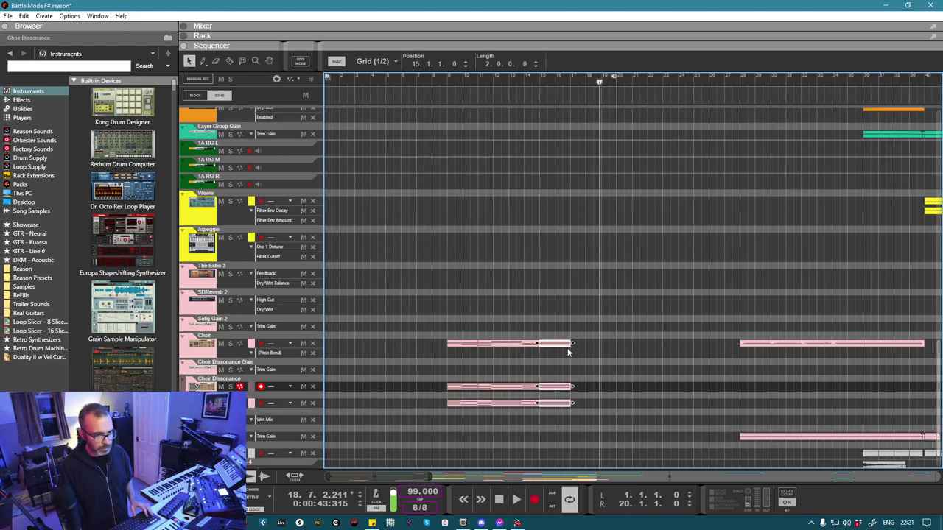
double_click(567, 344)
scroll(574, 295, "up", 3)
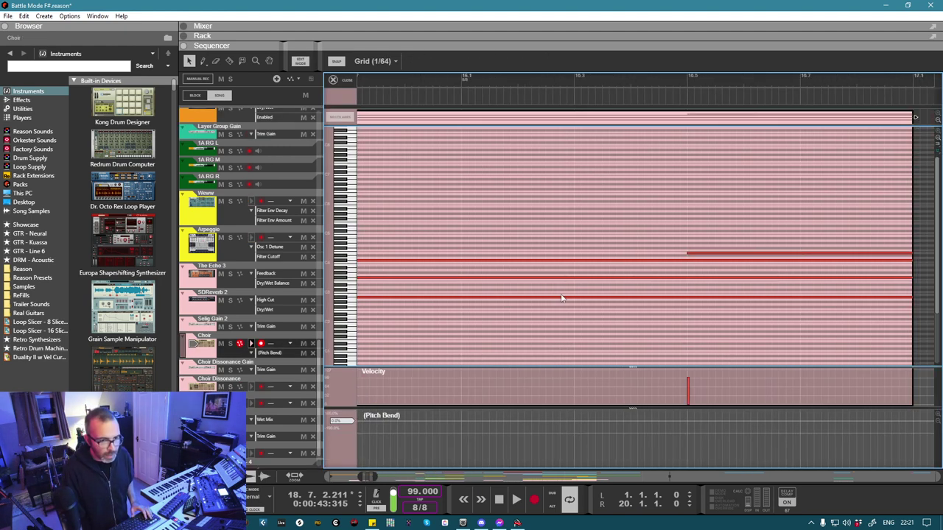
left_click(589, 254)
key("ctrl+e")
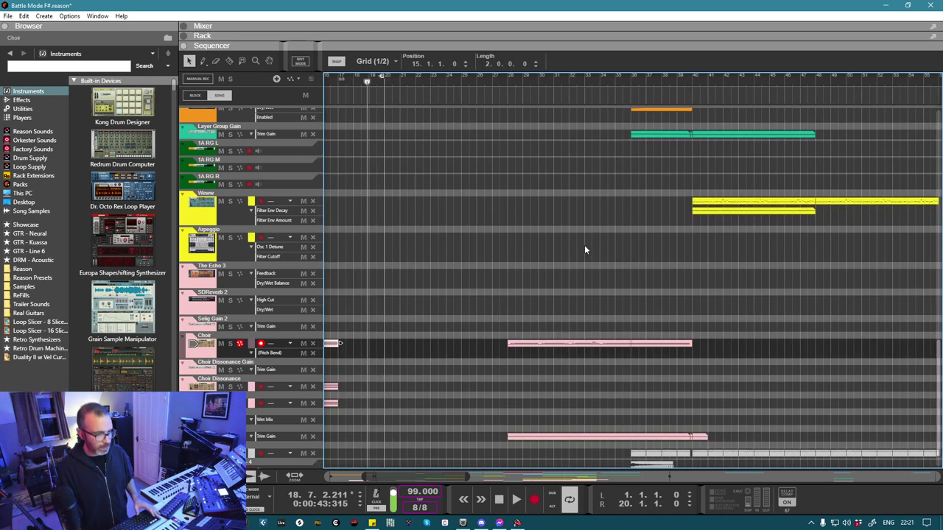
Step: Play from just before bar 15 and extend the last intro Choir, Choir Dissonance and Noisy Pad clips to a length of 4.0.0.0
scroll(584, 244, "down", 4)
left_click(541, 94)
key("space")
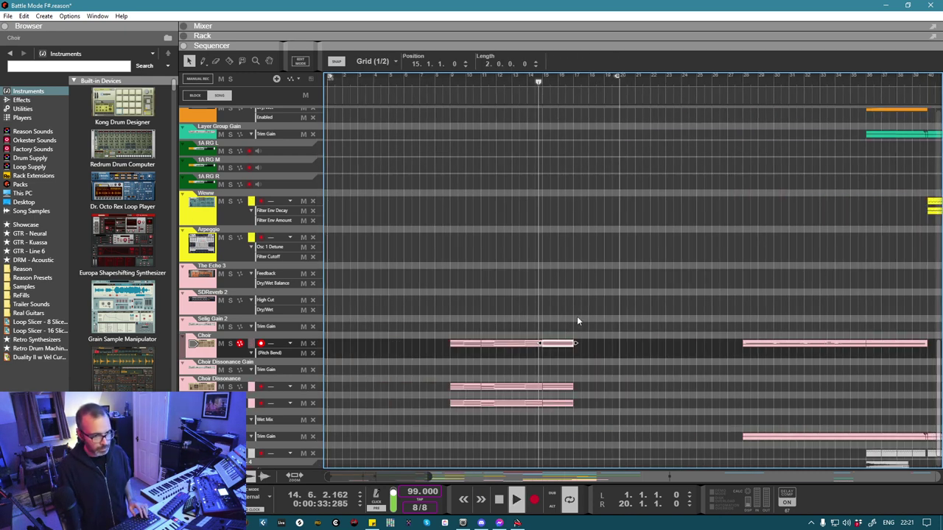
left_click_drag(569, 322, 564, 413)
left_click_drag(574, 344, 603, 347)
scroll(559, 345, "up", 6)
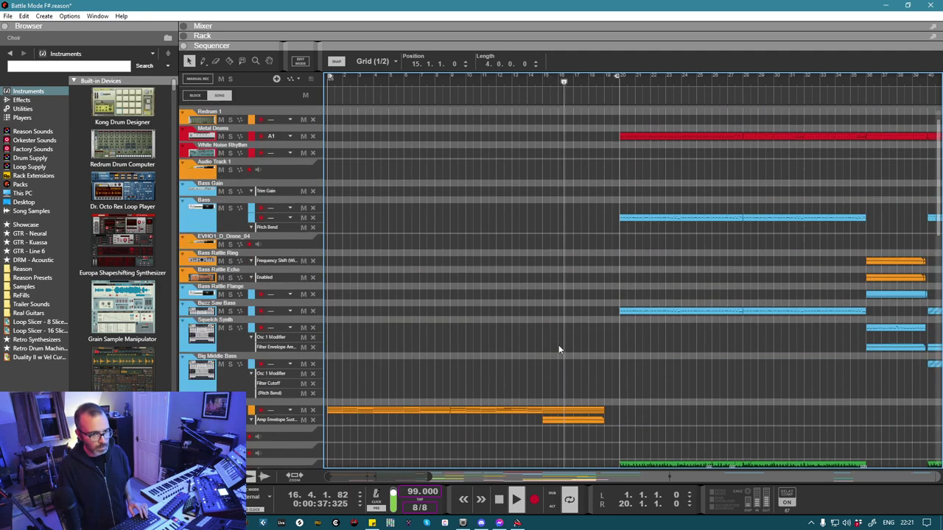
Step: Show the Pad GRP mixer channel in the rack and expand its insert effects down to the Pads Gain device
scroll(558, 344, "down", 4)
scroll(557, 344, "down", 3)
key("F5")
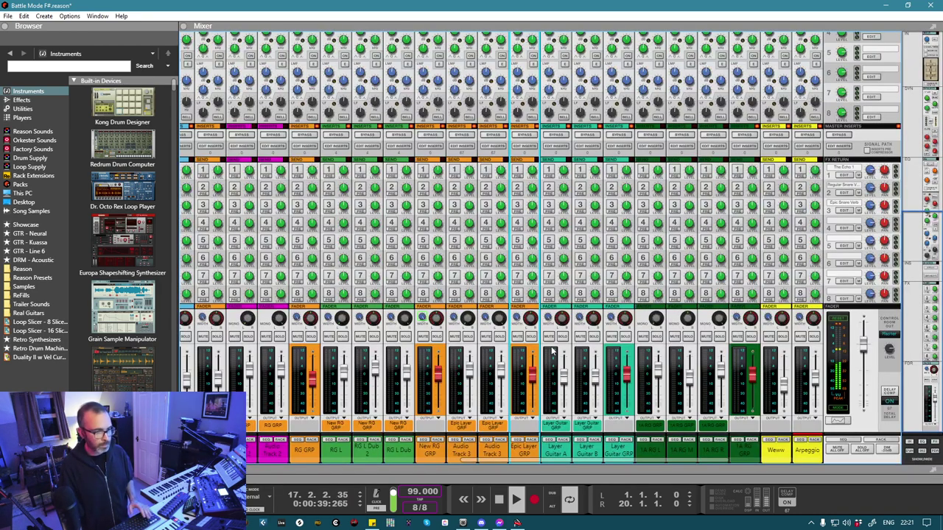
left_click_drag(586, 461, 771, 462)
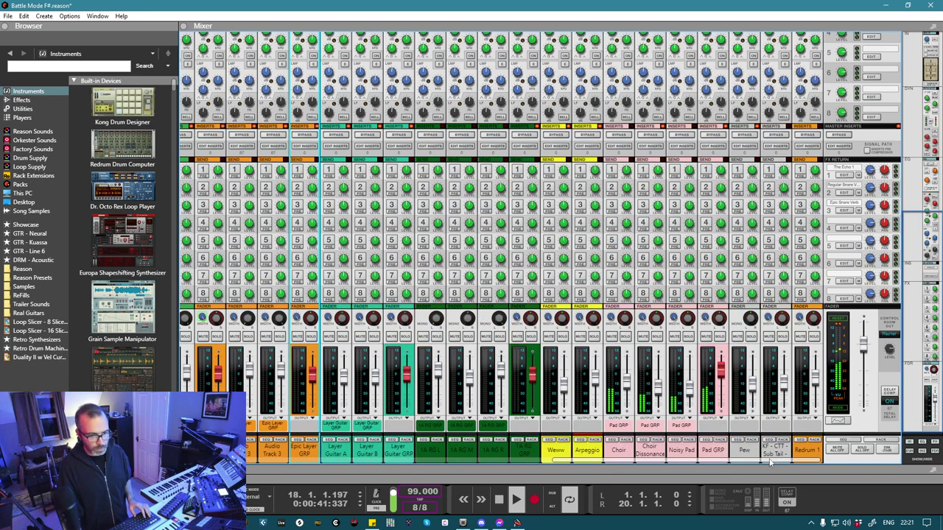
left_click(717, 442)
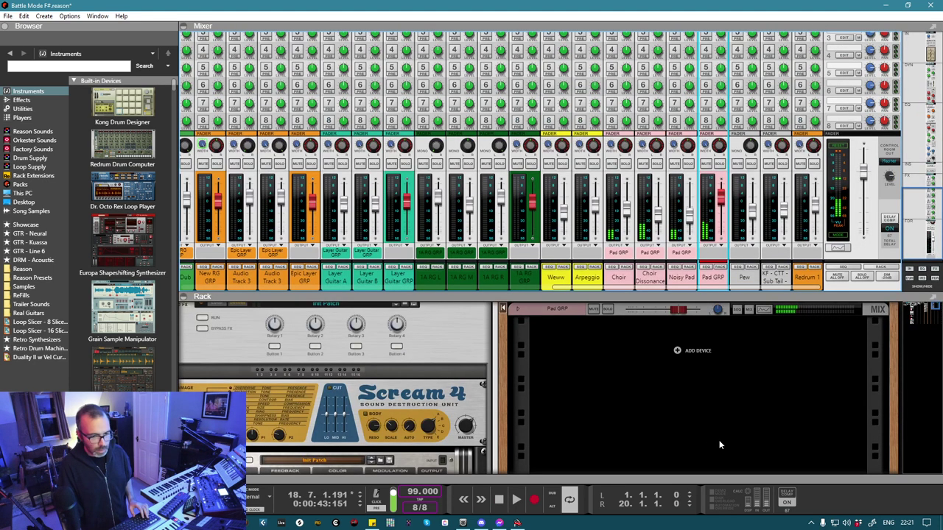
left_click(517, 310)
scroll(516, 383, "down", 3)
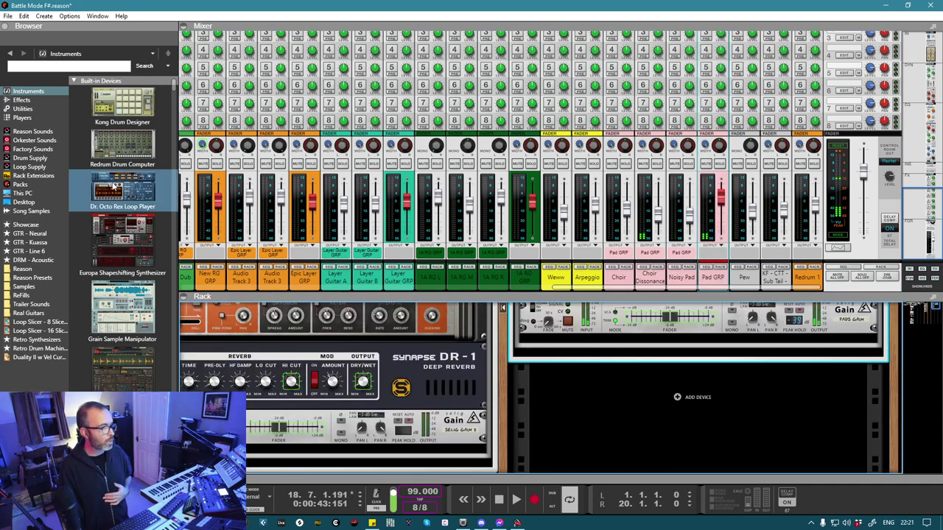
Step: Search the effects for "dr" and add a Synapse DR-1 Deep Reverb below Pads Gain in the Pad GRP inserts
left_click(22, 100)
left_click(35, 67)
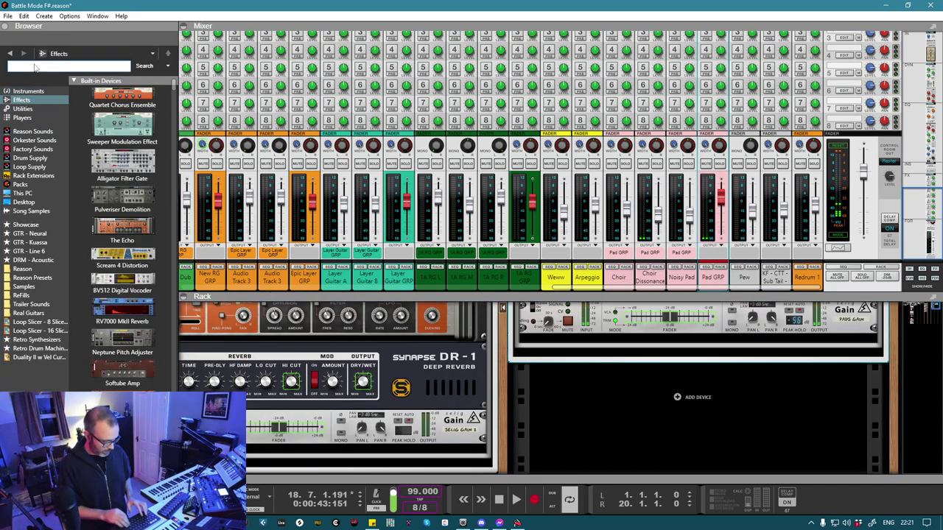
type("dr")
key("Return")
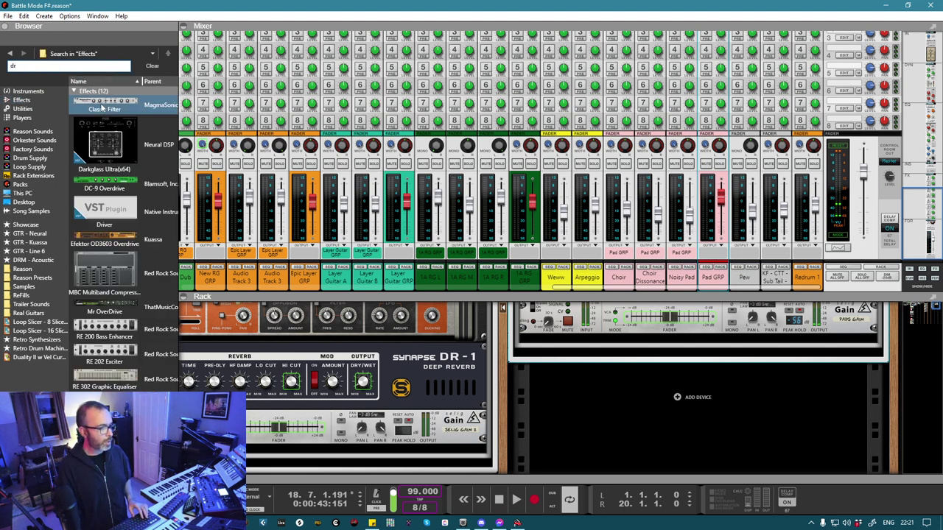
left_click_drag(163, 336, 603, 357)
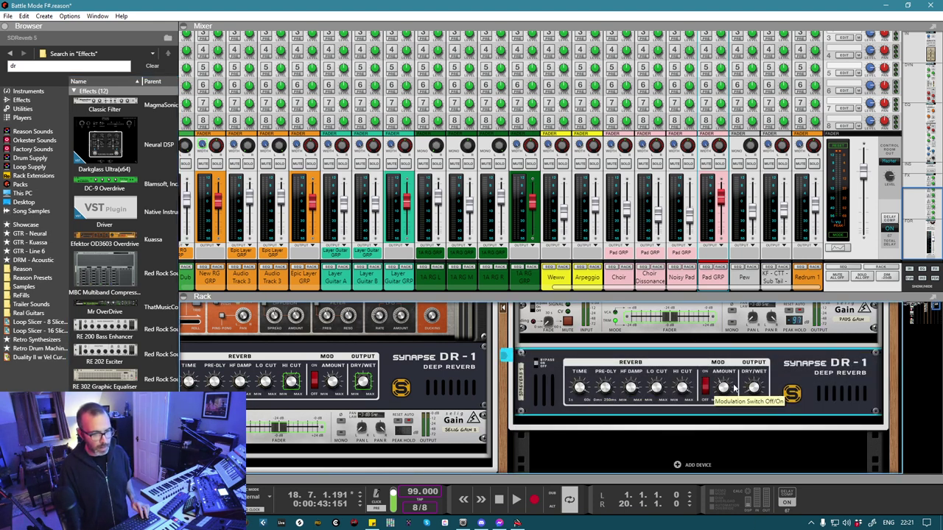
Step: Draw a Dry/Wet automation clip for the new reverb from bar 15 to bar 20, curving up to 58% at 17.5.1.0
key("F7")
key("F6")
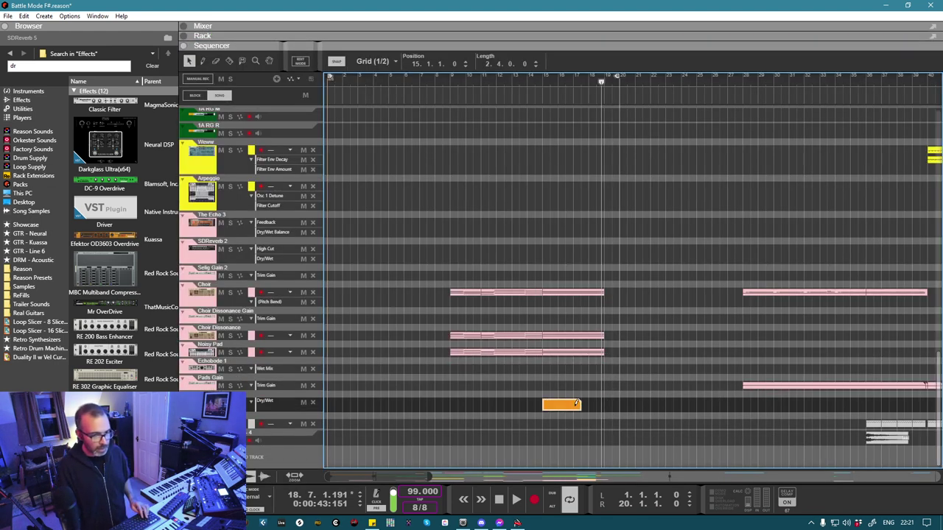
double_click(610, 404)
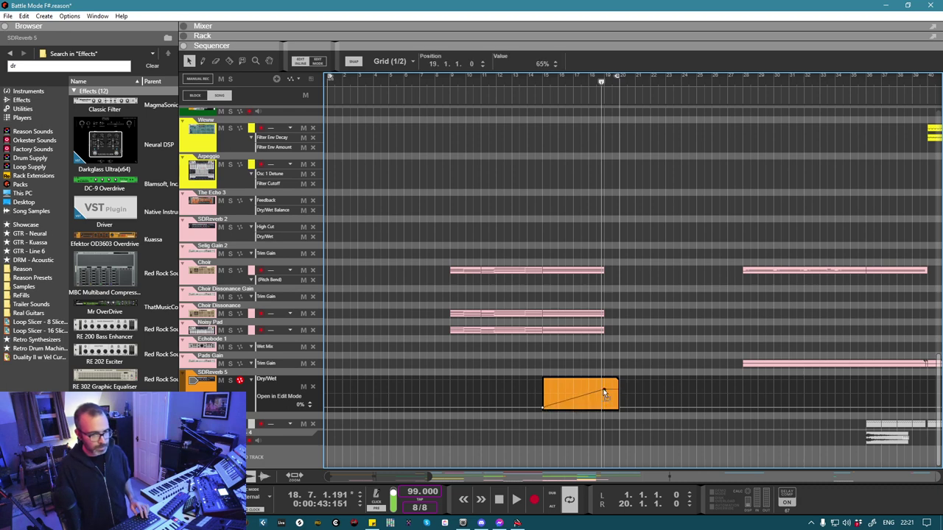
left_click(520, 82)
key("space")
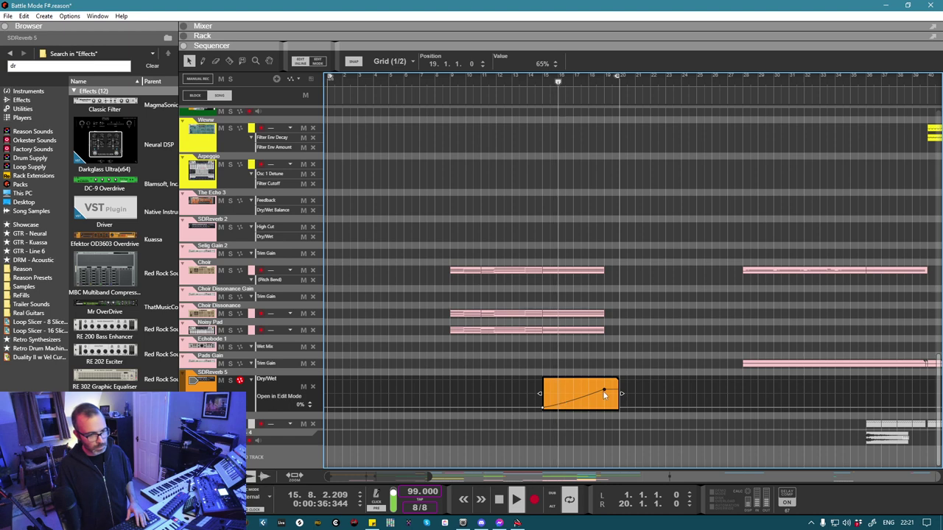
key("F6")
scroll(641, 228, "up", 5)
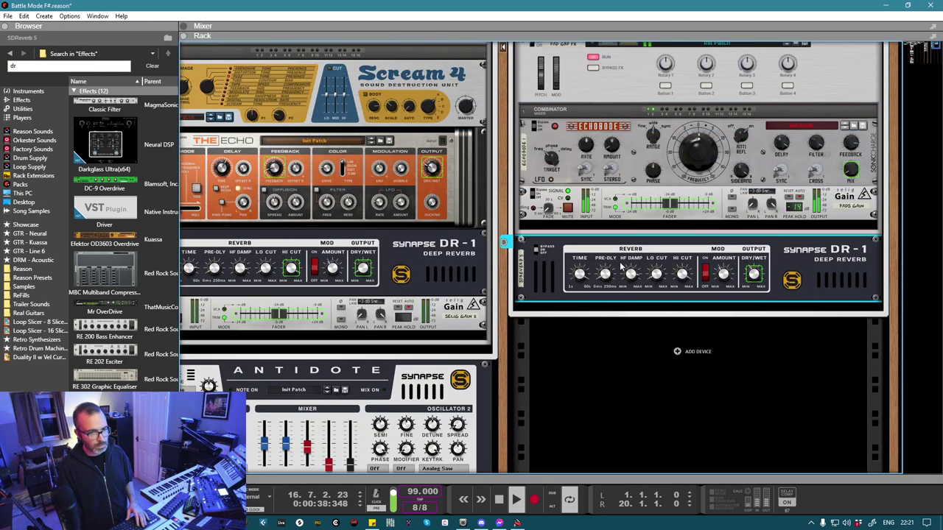
key("F7")
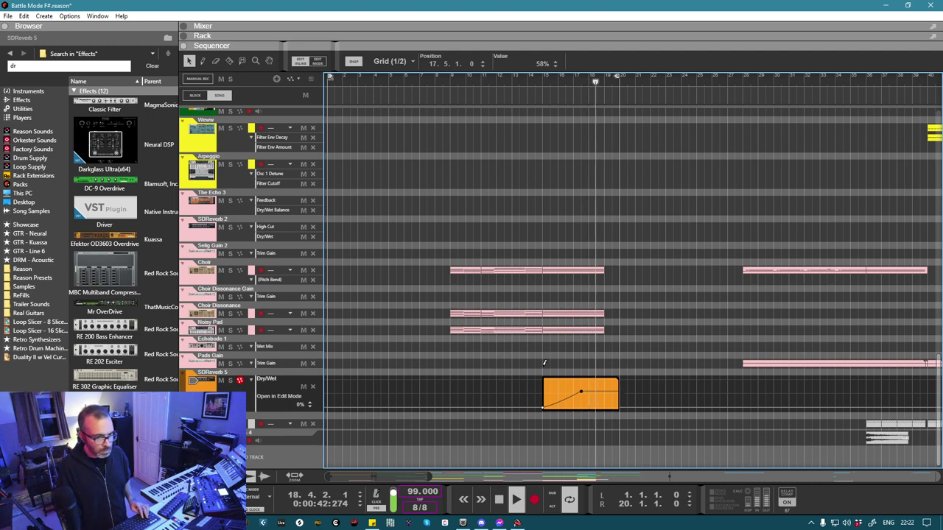
Step: Draw a Trim Gain automation clip for Pads Gain from bar 15 to bar 19, curving down to -19.8 dB at 19.1.1.0
left_click_drag(543, 362, 583, 390)
left_click(583, 391)
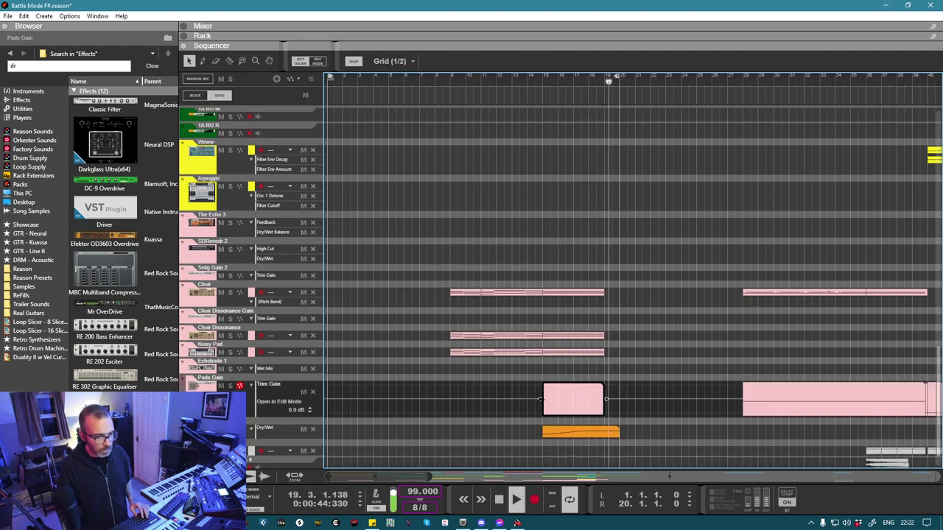
left_click(596, 403)
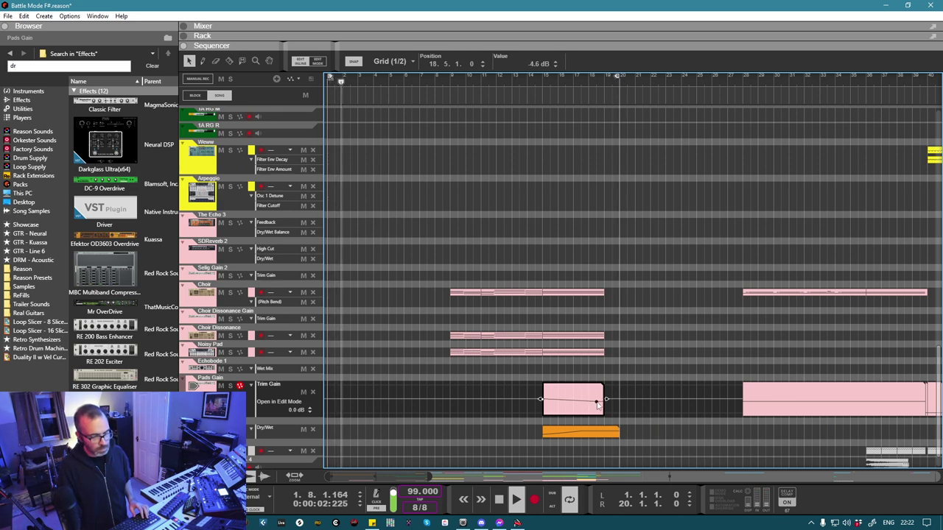
left_click(604, 405)
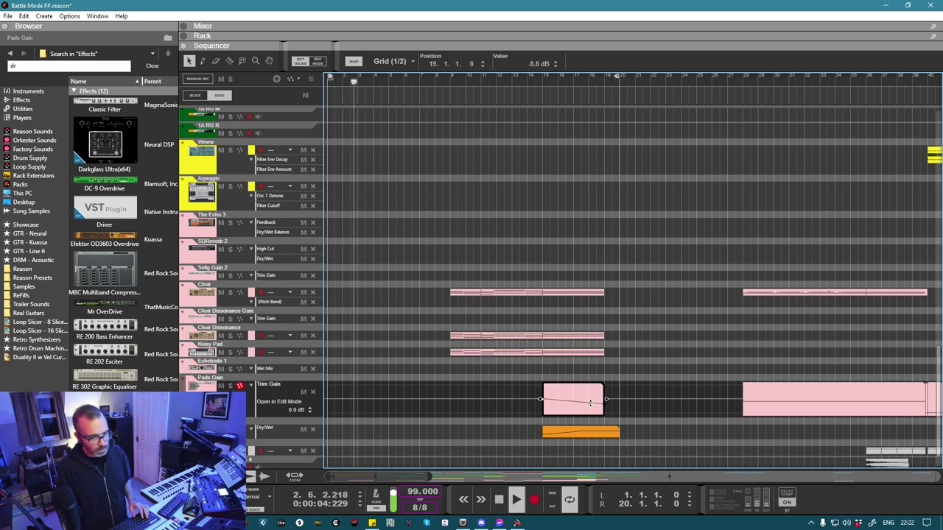
left_click(542, 82)
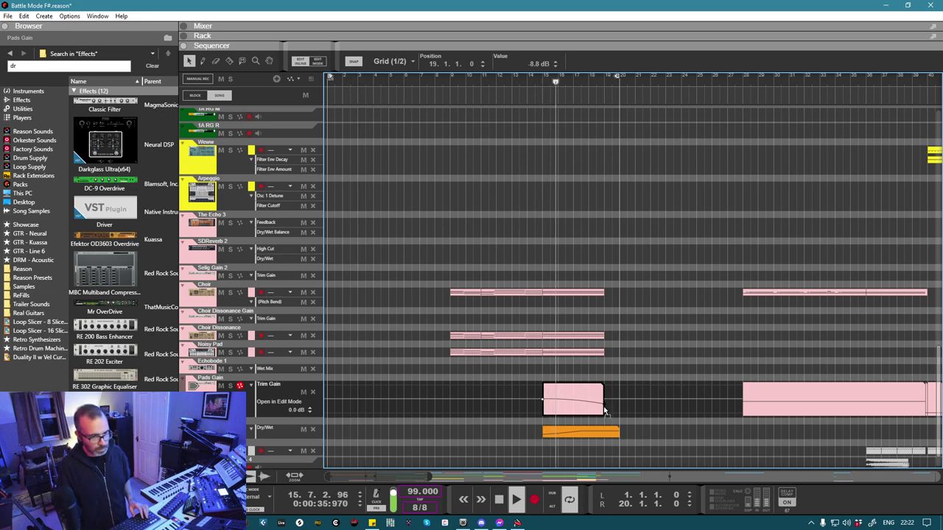
left_click_drag(605, 405, 604, 412)
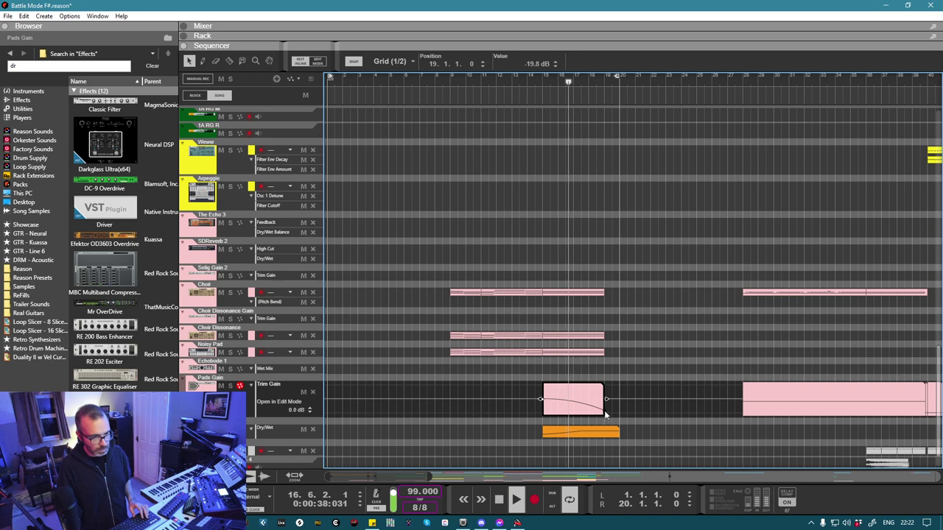
Step: Add a 46% point at 19.5.1.0 to the reverb's Dry/Wet automation and extend the Pads Gain clip to a length of 5.0.0.0
left_click(584, 438)
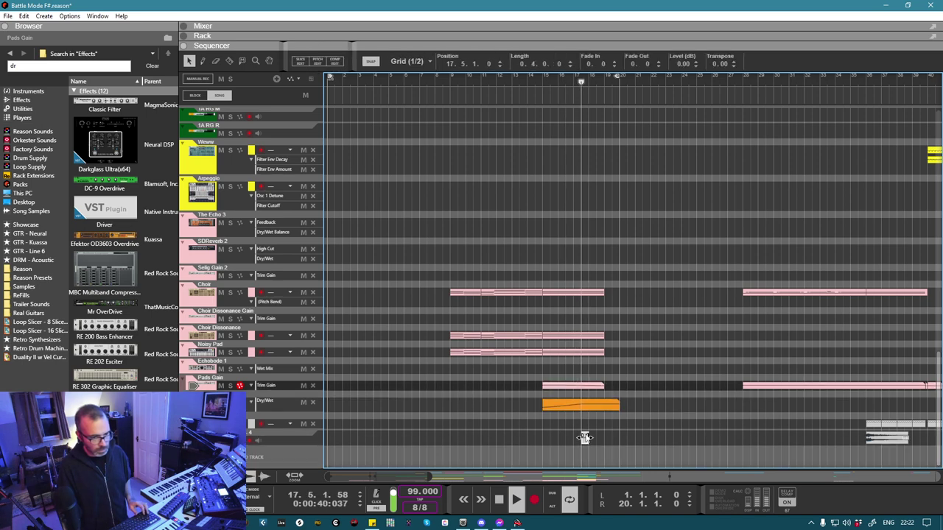
left_click(589, 423)
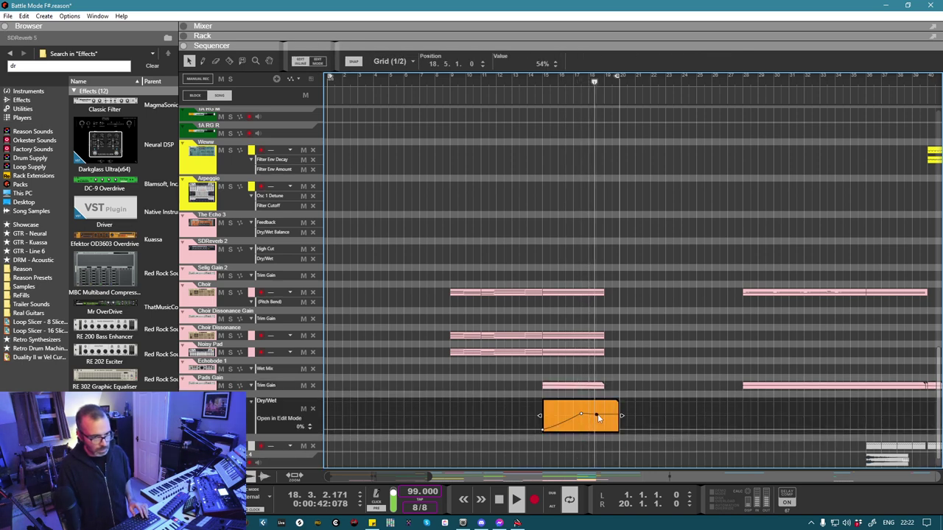
left_click(613, 417)
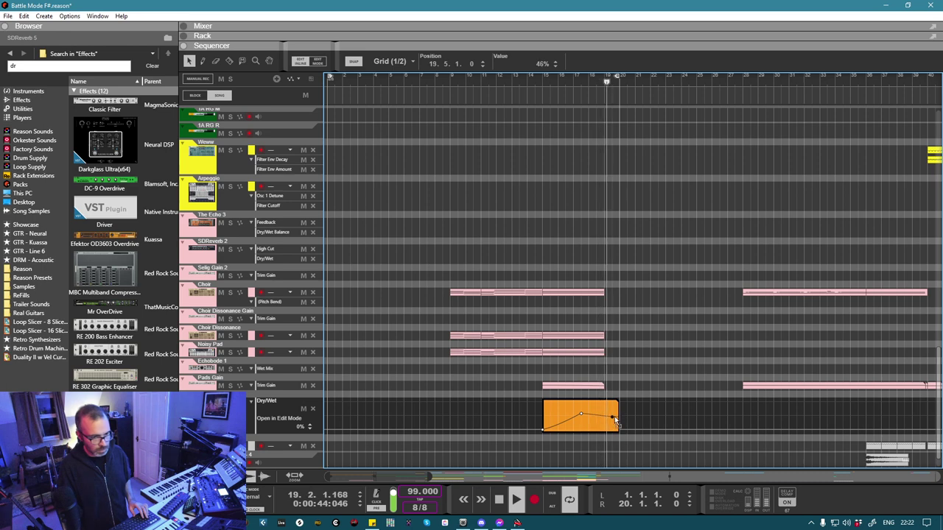
left_click(603, 385)
left_click_drag(606, 385, 617, 385)
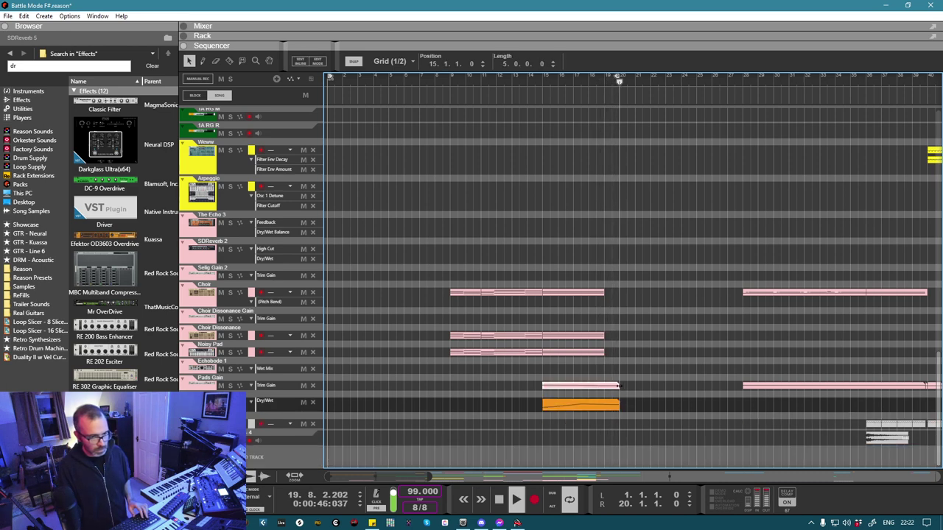
Step: Arm the Metal Drums track, set the left loop locator to 19.1.1.0 and record a one-bar clip there
scroll(605, 374, "up", 5)
scroll(605, 375, "down", 10)
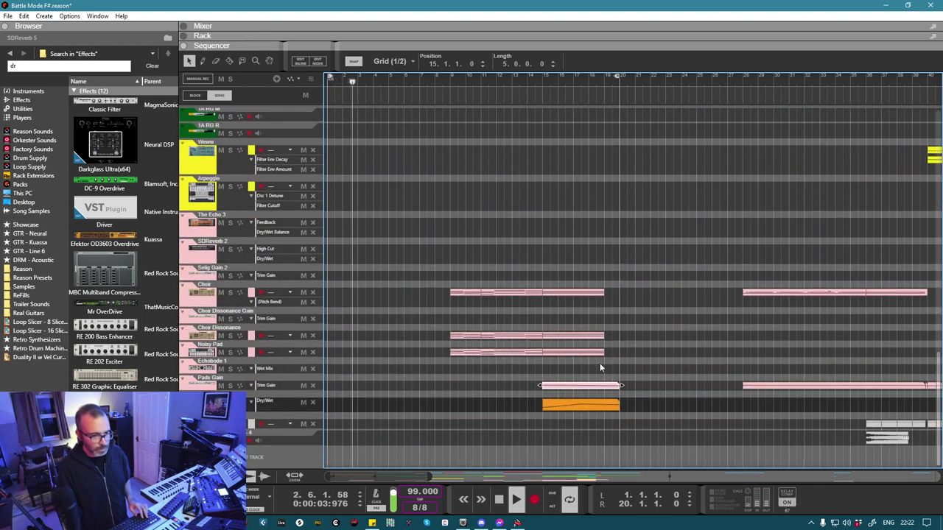
scroll(600, 363, "up", 10)
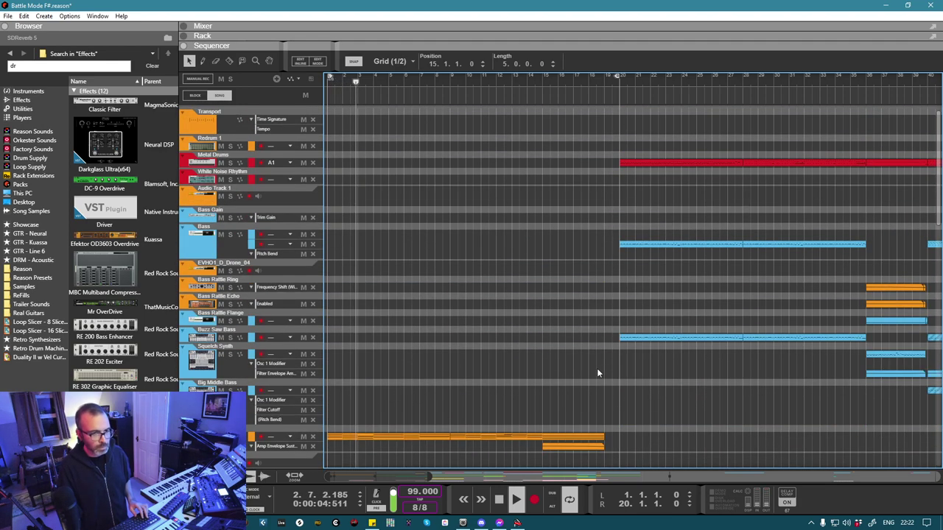
left_click(259, 162)
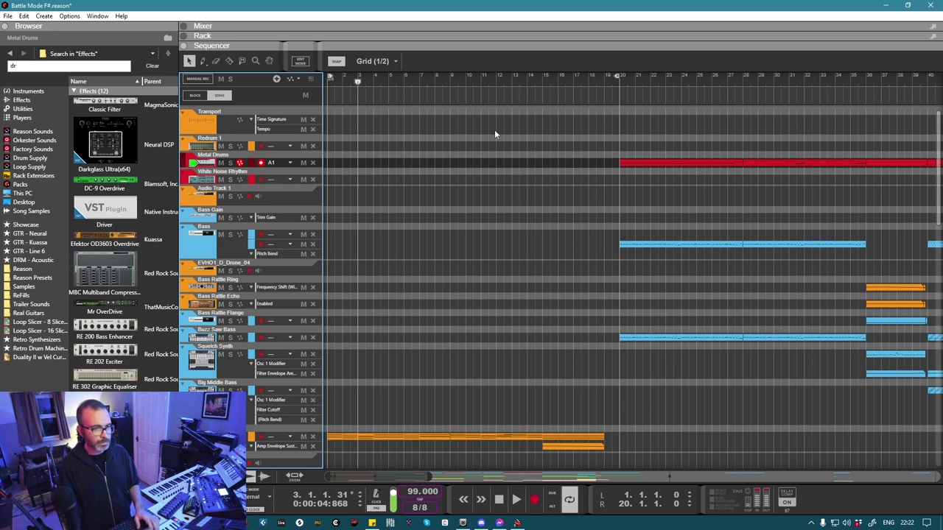
left_click(603, 86, "ctrl")
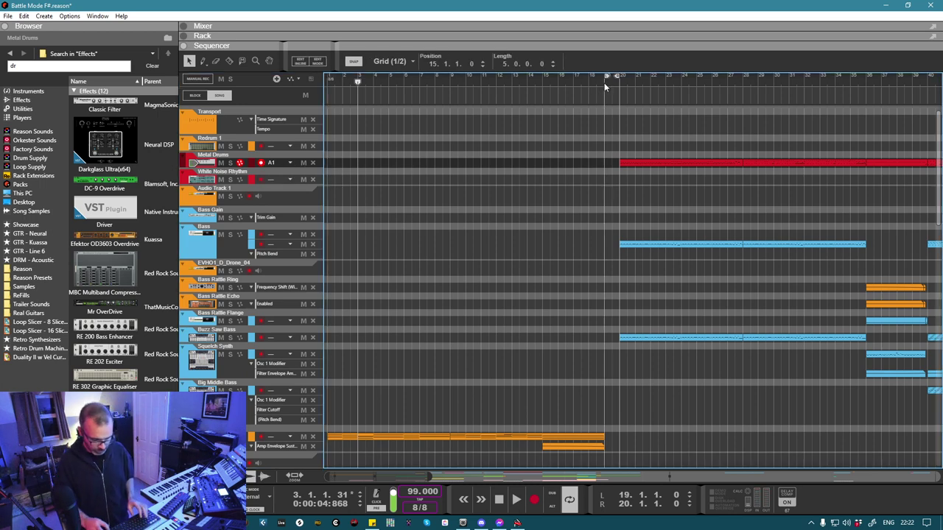
left_click(604, 86)
key("ctrl+Return")
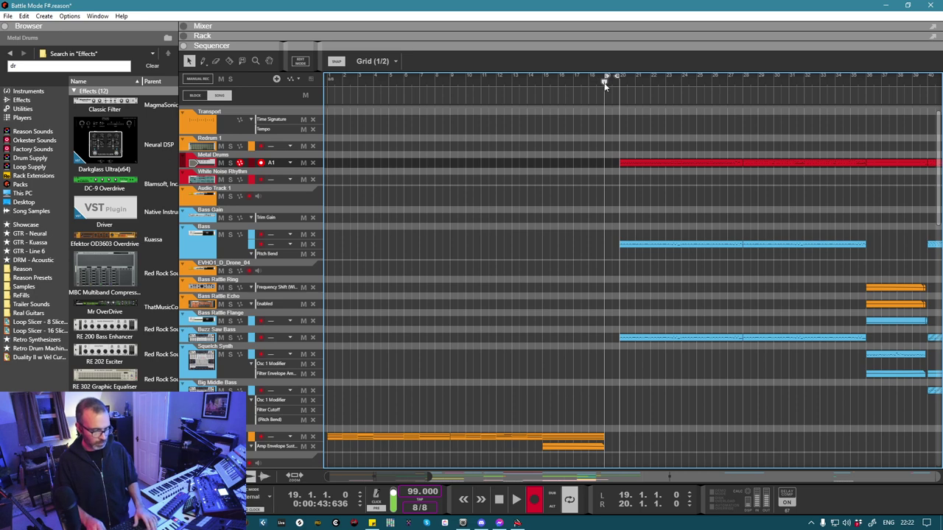
key("space")
Step: Try bouncing the one-bar Metal Drums clip at bar 19 in place and review the resulting audio tracks
right_click(608, 165)
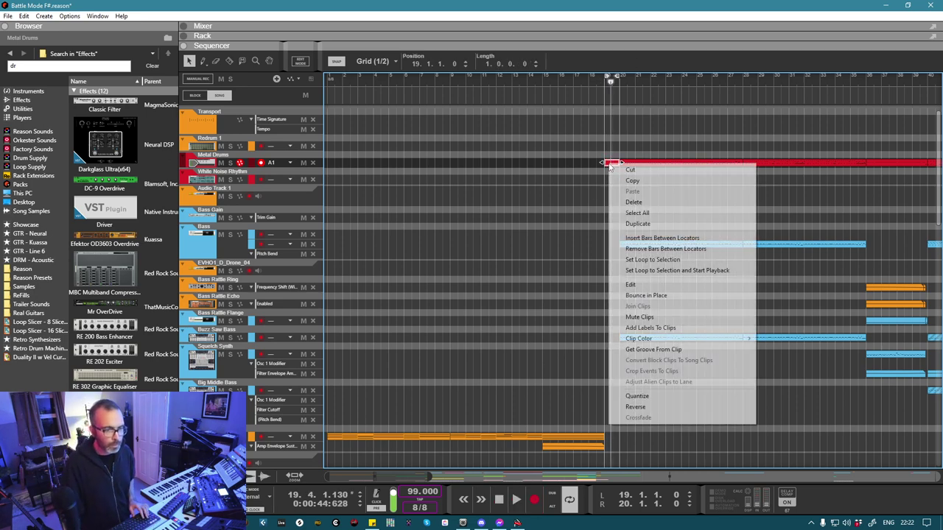
left_click(636, 297)
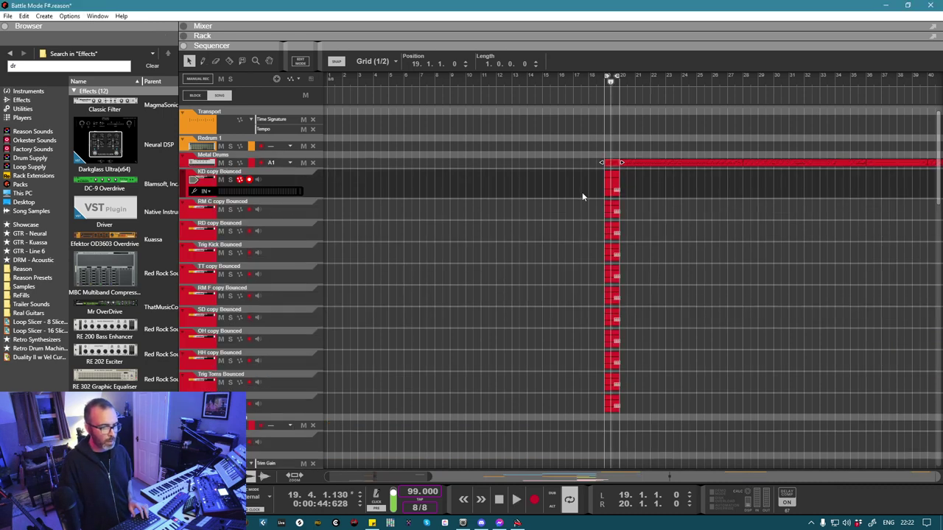
scroll(581, 197, "down", 1)
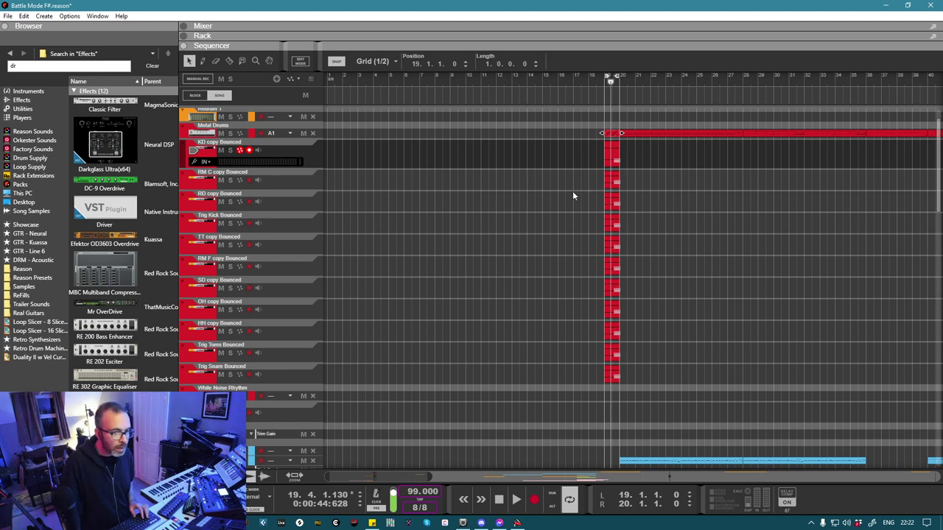
left_click(576, 255)
scroll(610, 231, "up", 1)
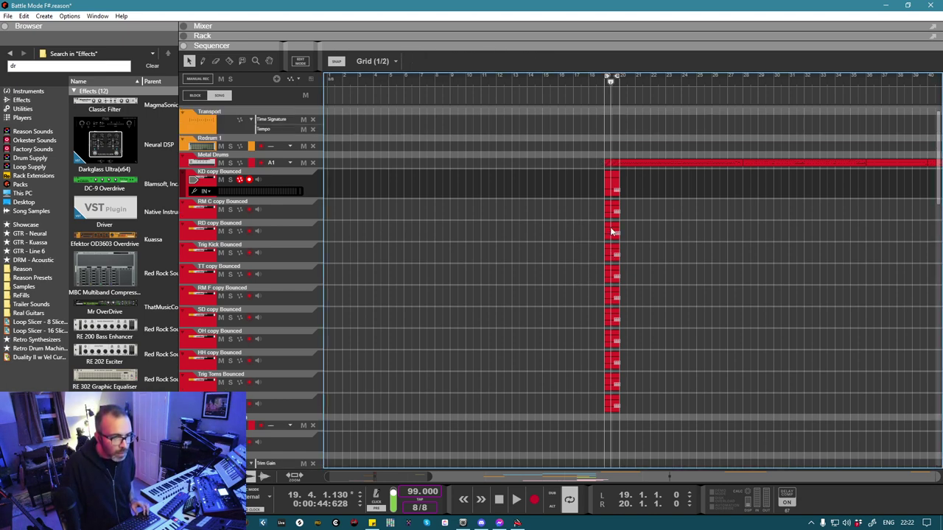
scroll(610, 231, "down", 3)
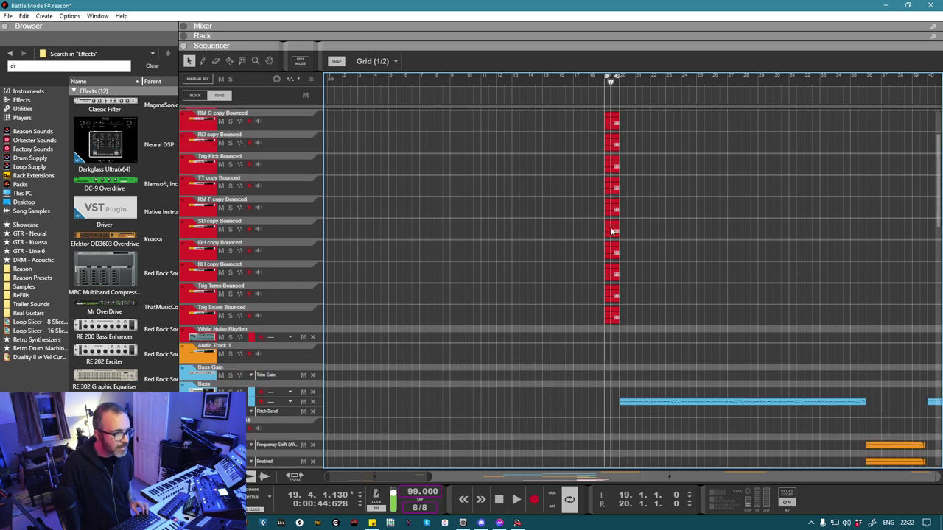
scroll(611, 231, "up", 3)
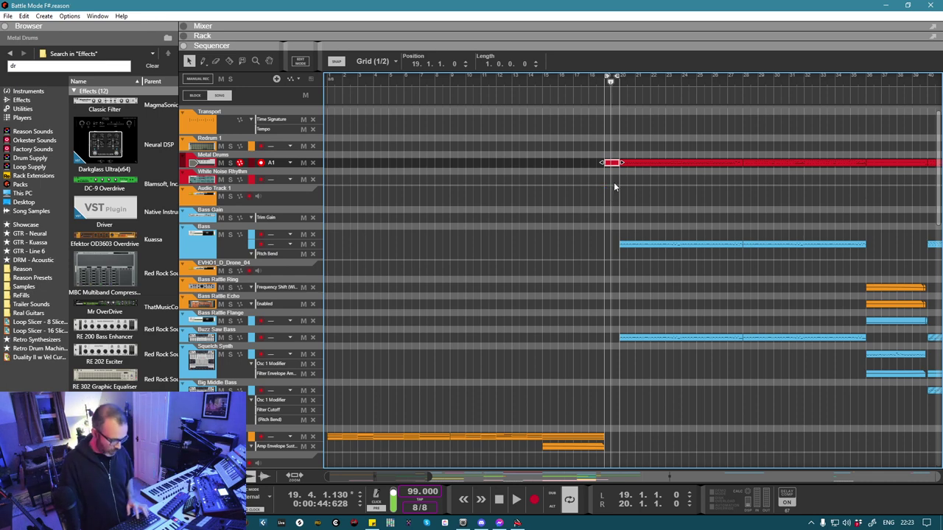
Step: Solo the KIT copy channel in the mixer
scroll(608, 190, "up", 3)
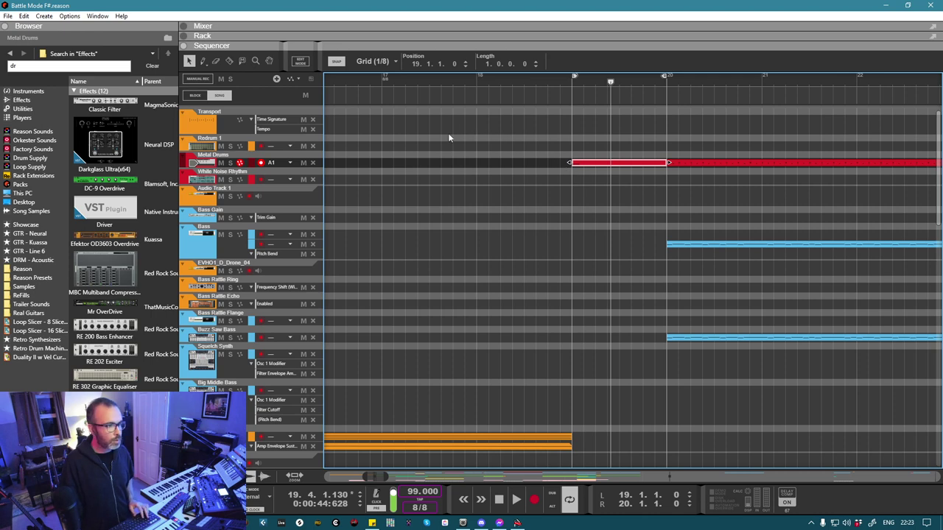
left_click(8, 16)
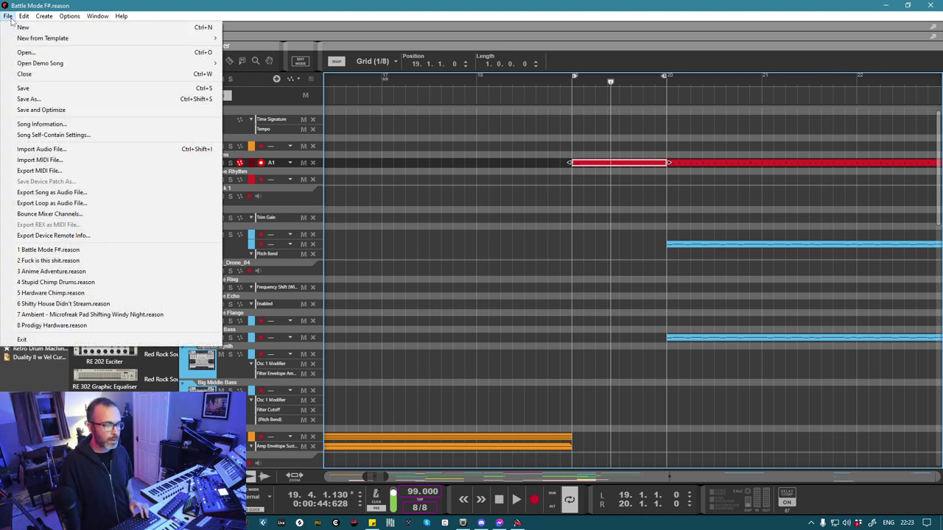
left_click(384, 172)
left_click(382, 172)
key("F5")
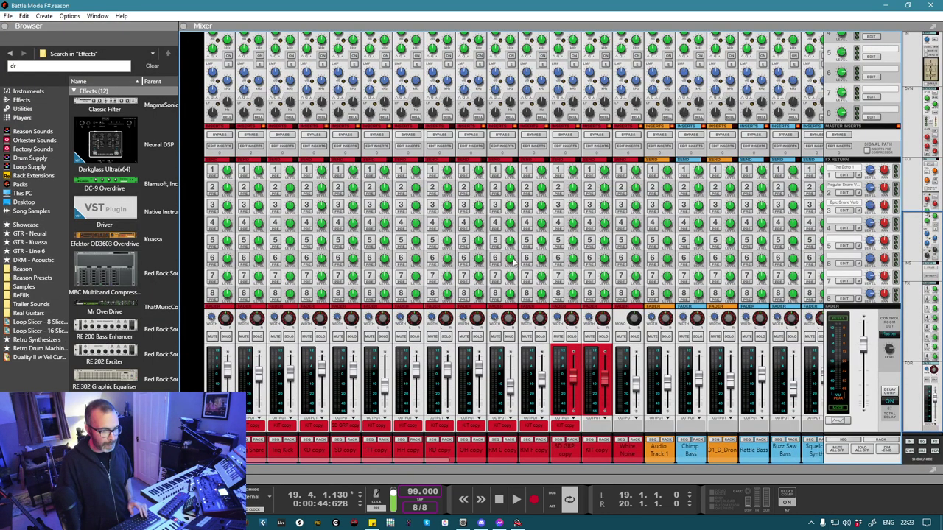
left_click(603, 337)
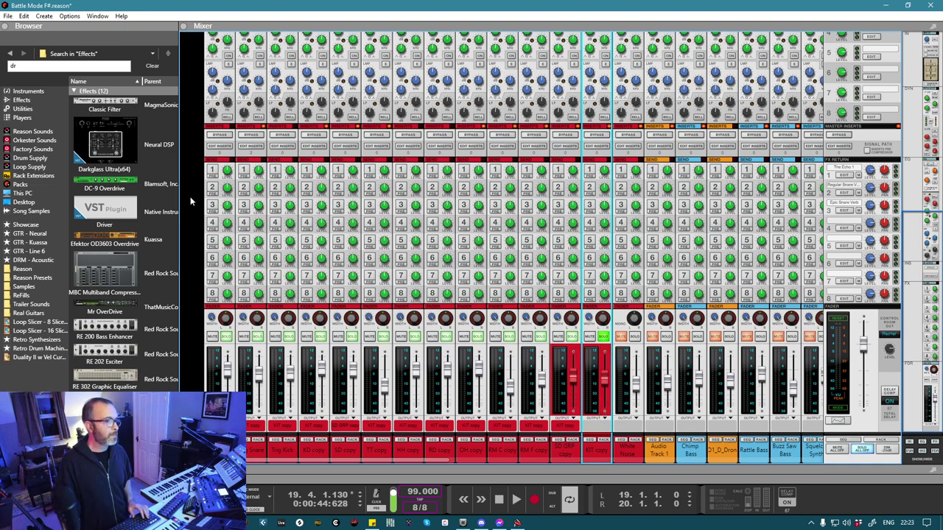
Step: Bounce the KIT copy mixer channel over the loop range to a new track in the song, with all mixer settings applied
left_click(8, 17)
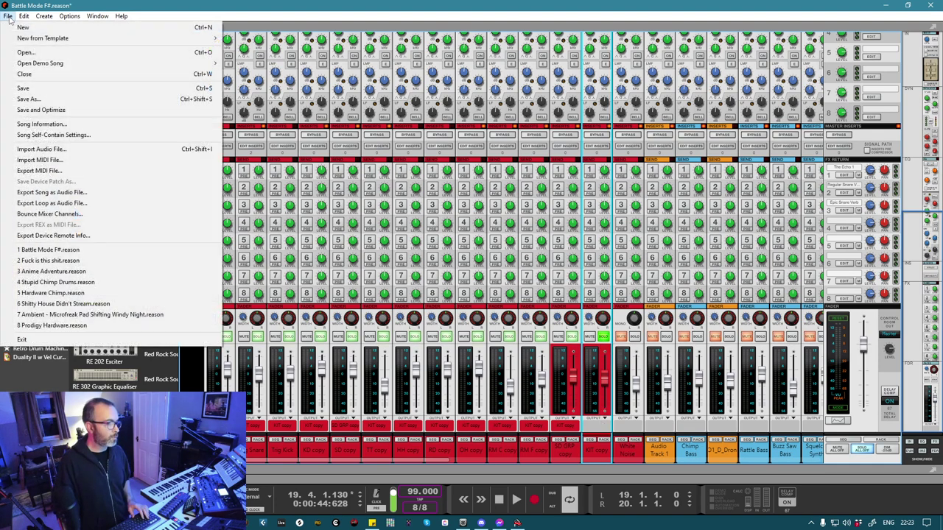
left_click(70, 213)
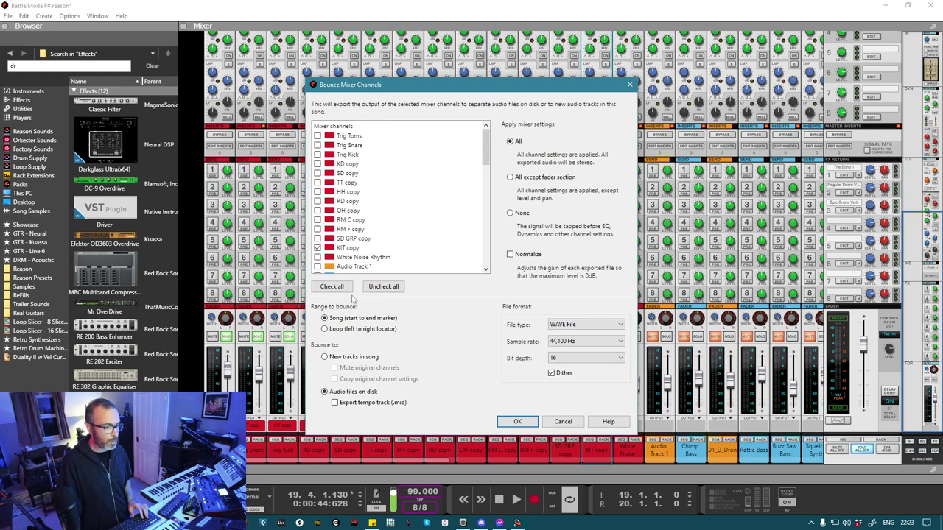
left_click(342, 331)
left_click(341, 358)
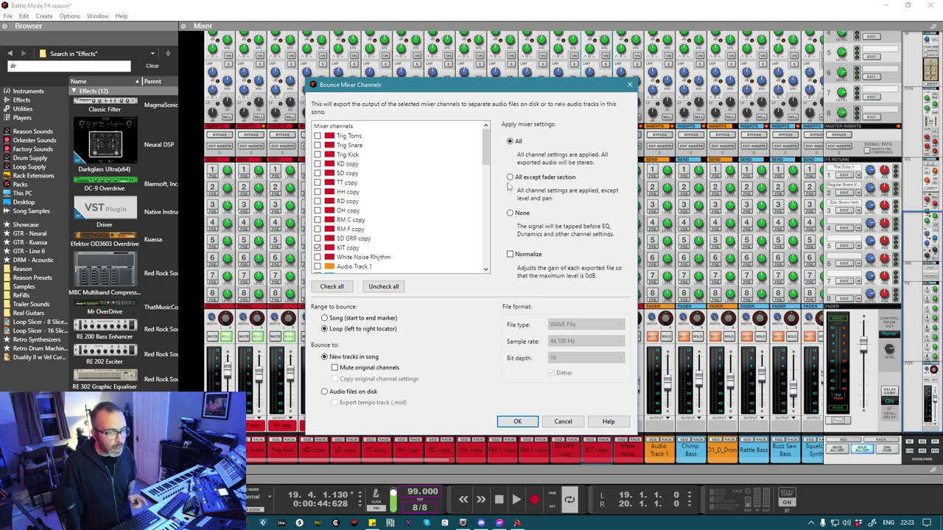
left_click(518, 421)
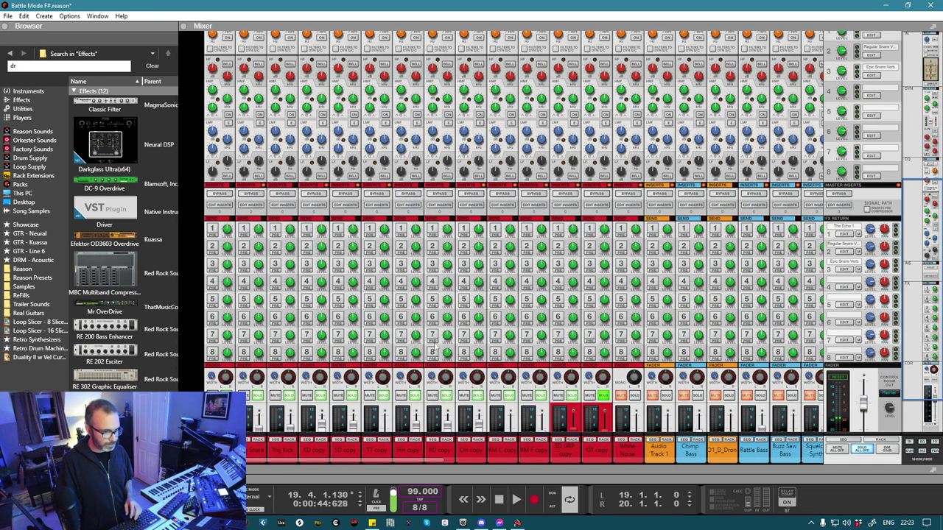
Step: Clear the KIT copy solo, audition the newly bounced audio track on its own, and delete its one-bar clip
left_click(602, 397)
key("F7")
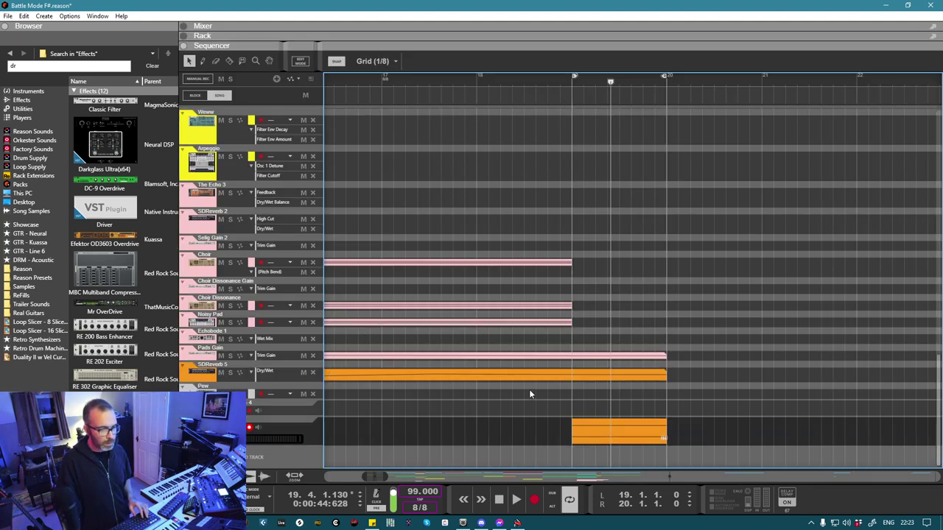
key("s")
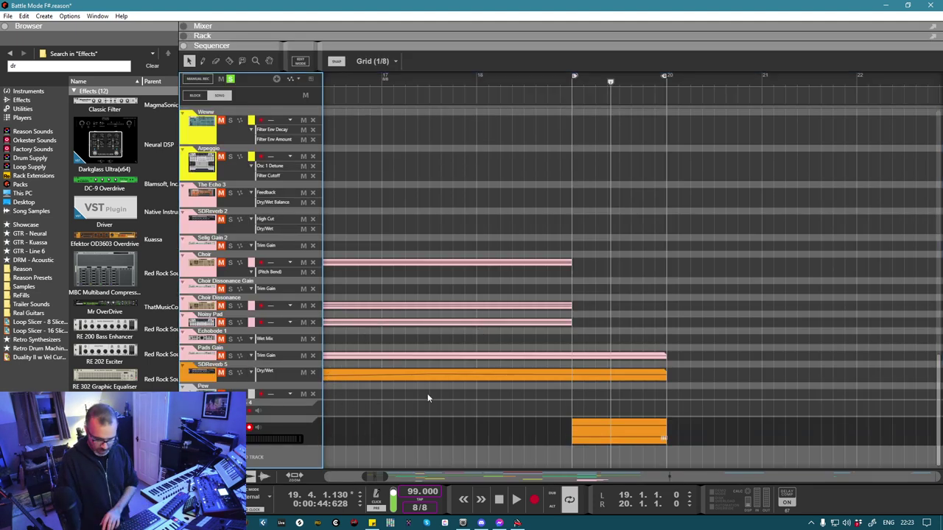
left_click(574, 432)
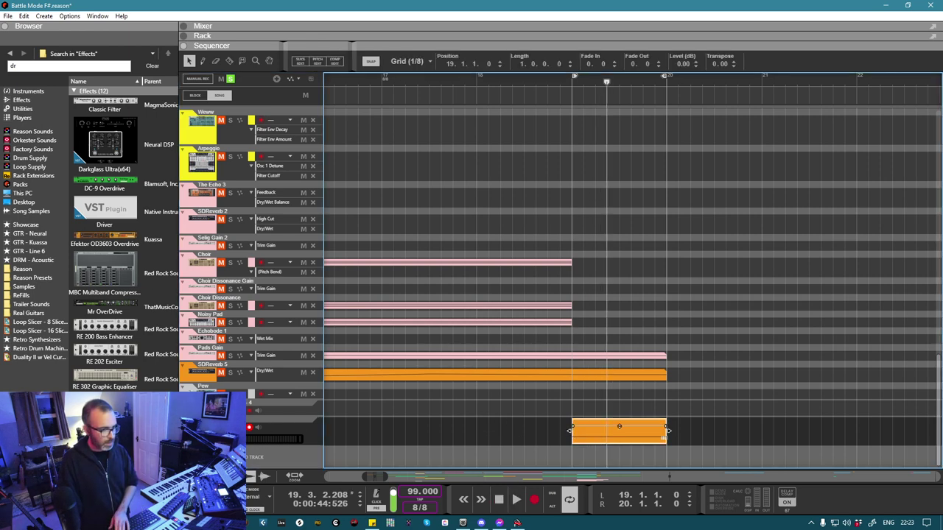
key("Delete")
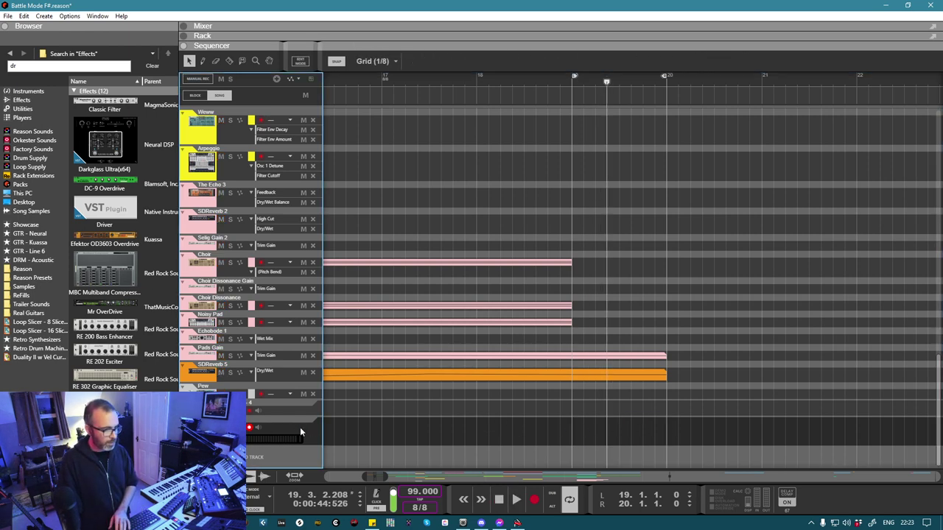
Step: Move the left loop locator back to 18.1.1.0
scroll(368, 352, "up", 15)
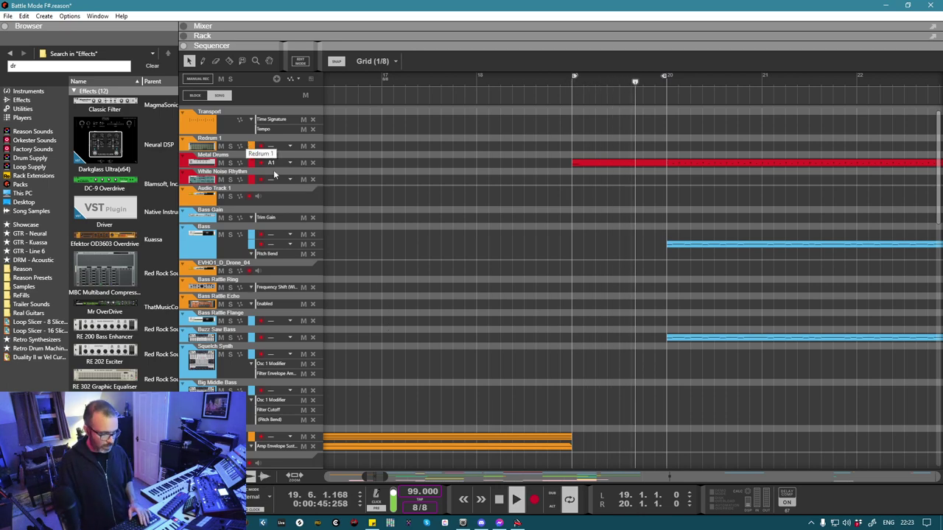
key("F5")
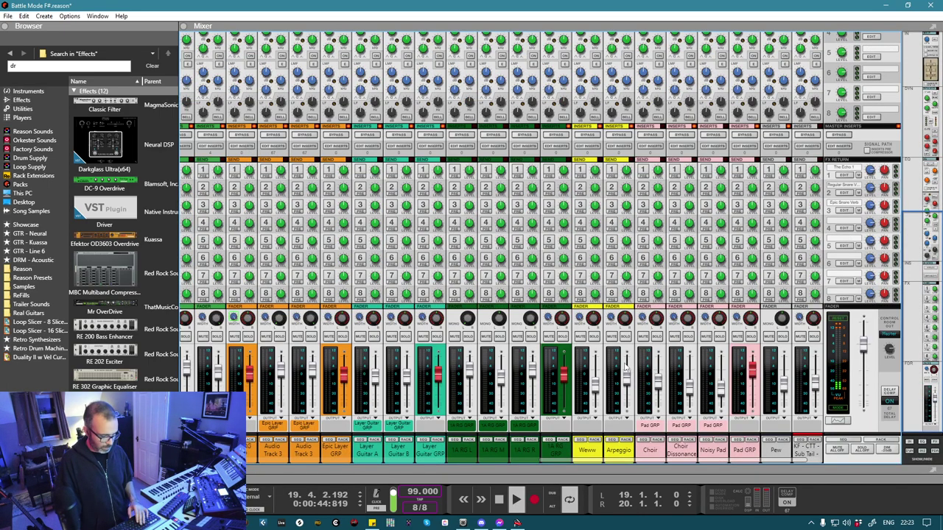
key("F7")
left_click(490, 77, "alt")
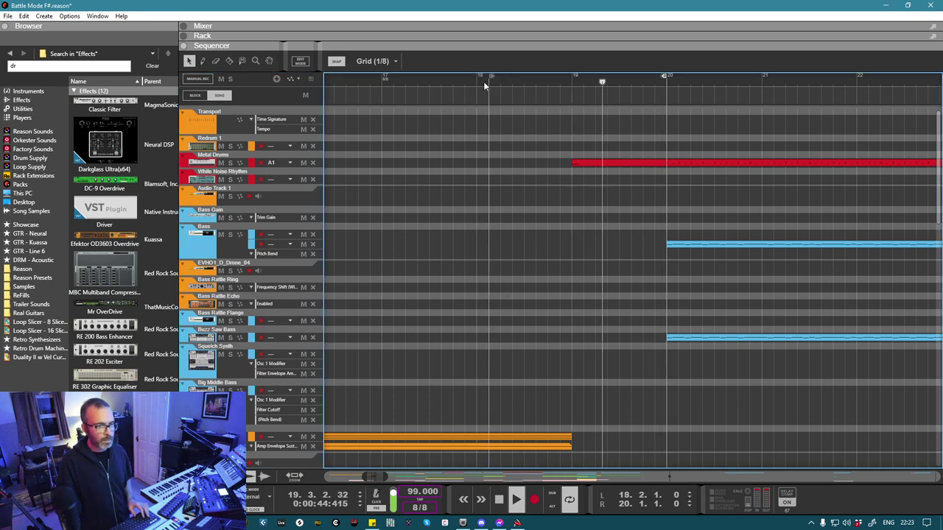
left_click(480, 81, "alt")
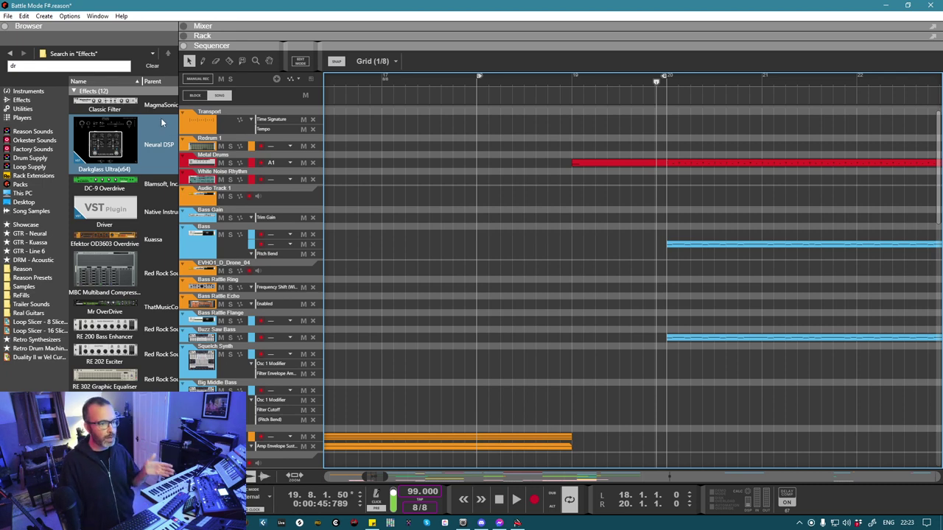
Step: Bounce the KIT copy channel from bar 18 to bar 20 to a new track in the song
left_click(7, 16)
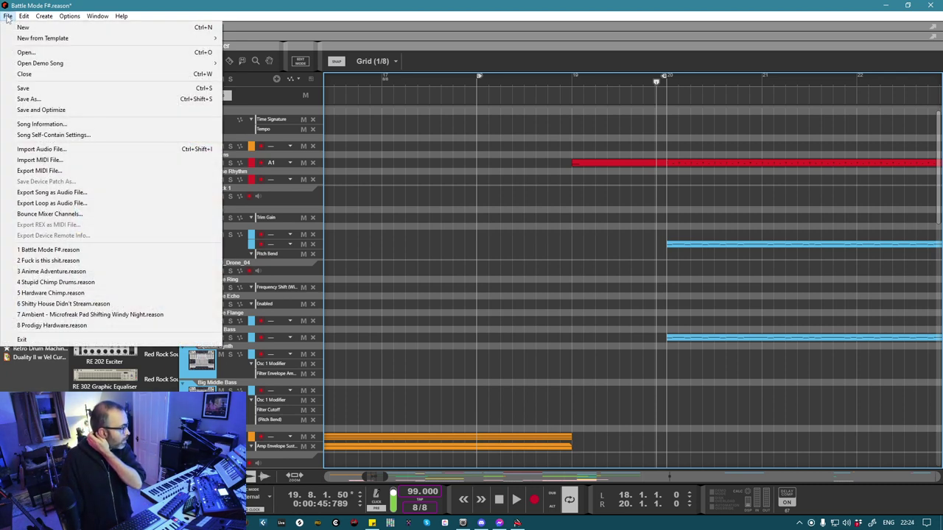
left_click(42, 214)
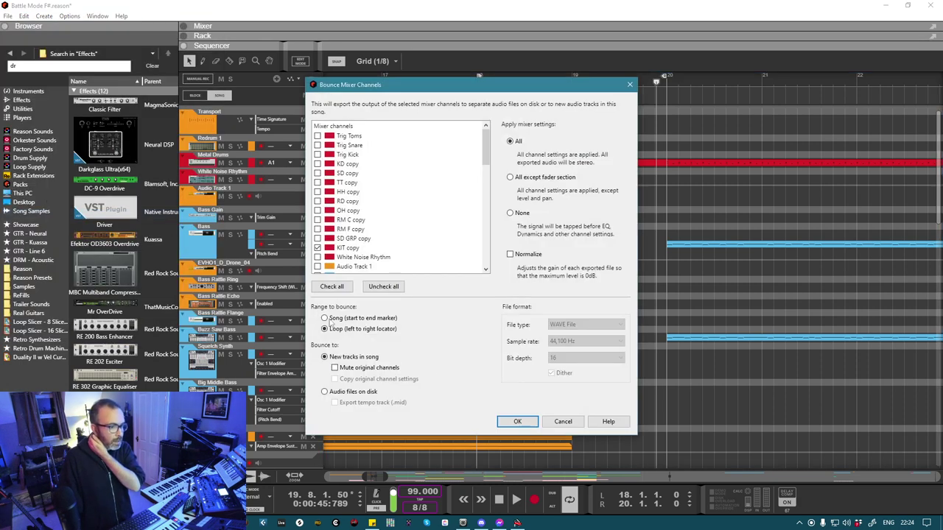
left_click(515, 423)
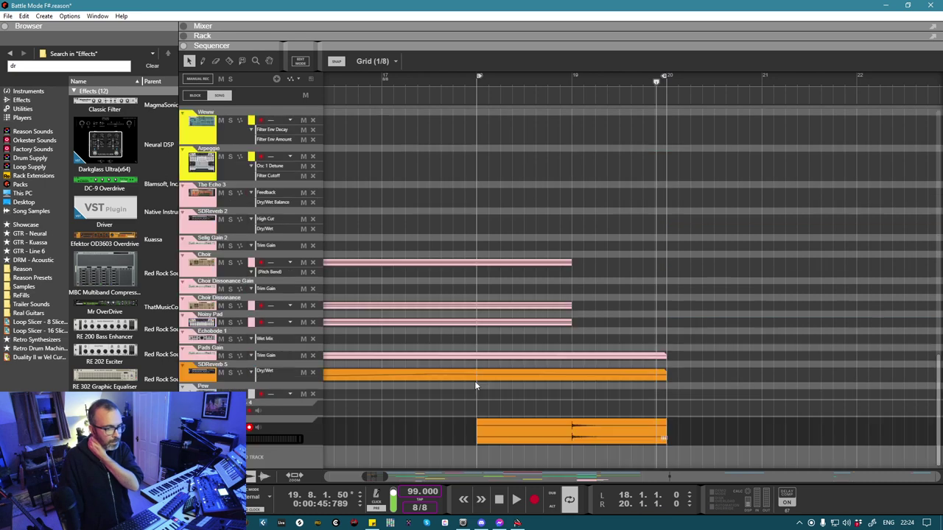
Step: Trim the start of the bounced KIT copy clip to 19.1.1.0 and reverse the clip
left_click(544, 426)
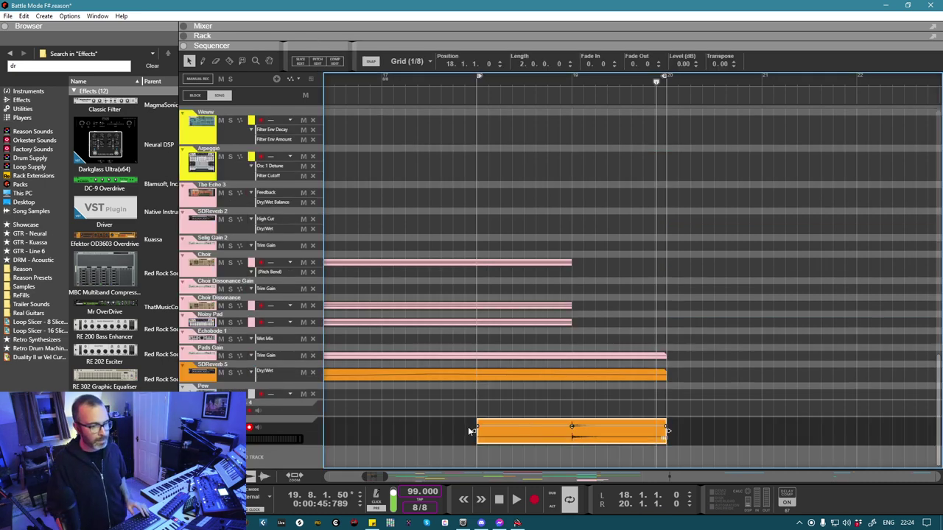
left_click_drag(471, 430, 574, 432)
right_click(575, 434)
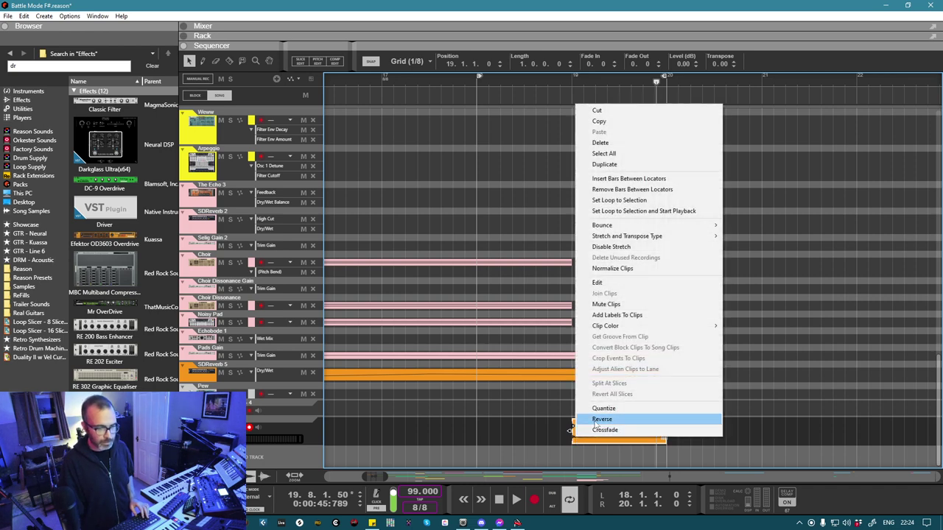
left_click(598, 419)
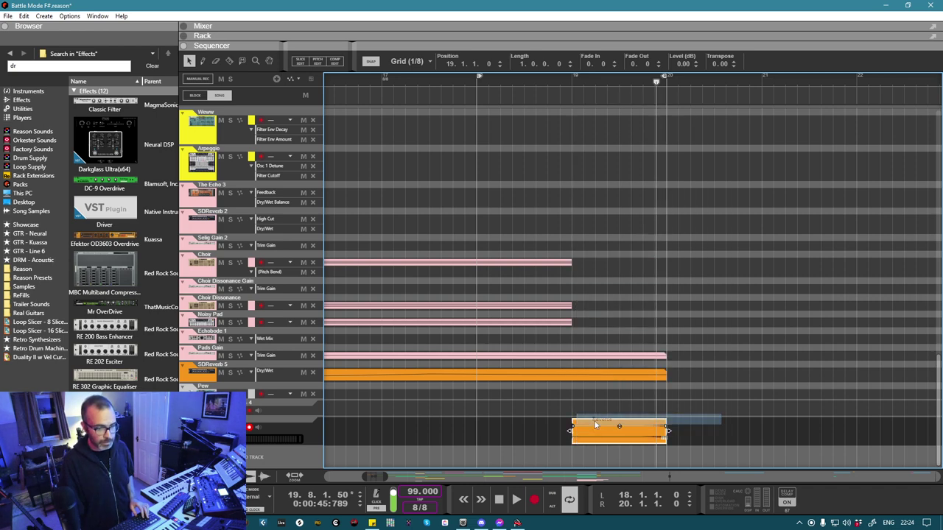
Step: Inspect the reversed clip's recordings in Comp Edit and play the arrangement from bar 19
left_click(576, 82)
key("h")
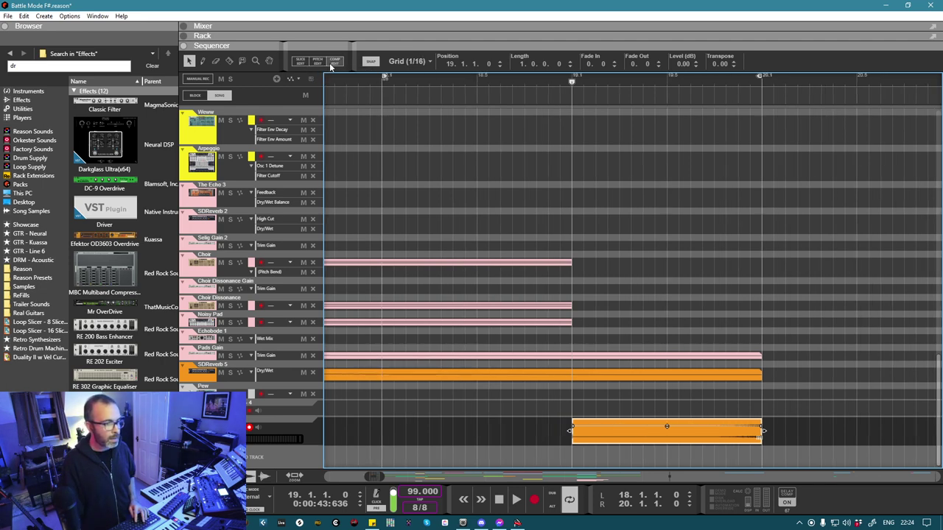
left_click(335, 62)
scroll(636, 235, "right", 5)
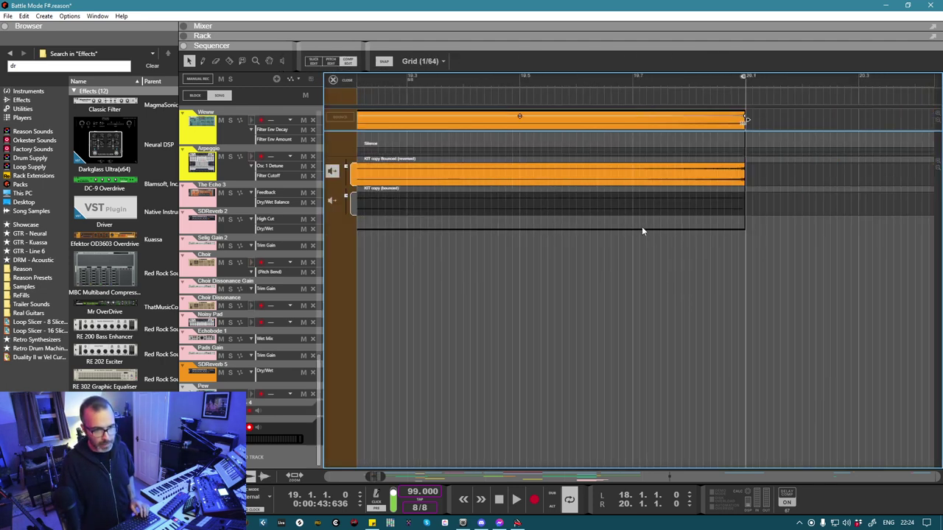
left_click(712, 177)
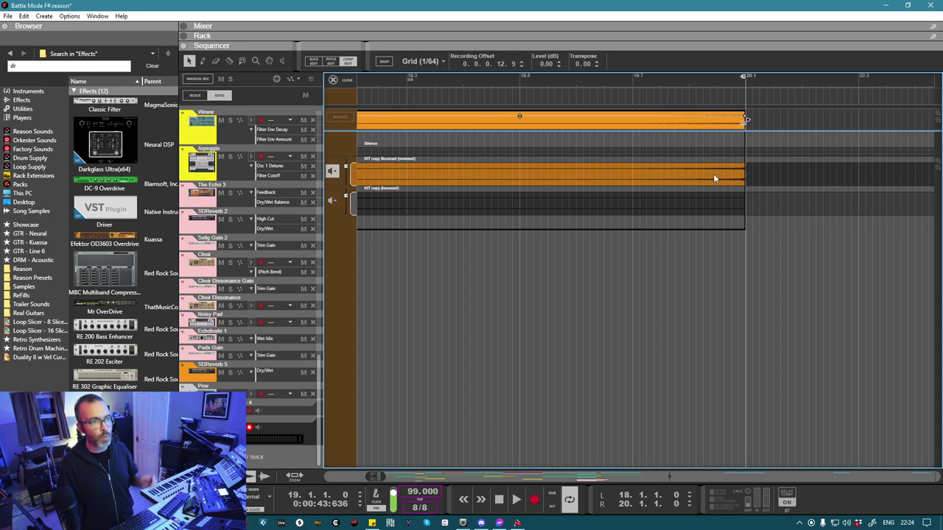
double_click(593, 203)
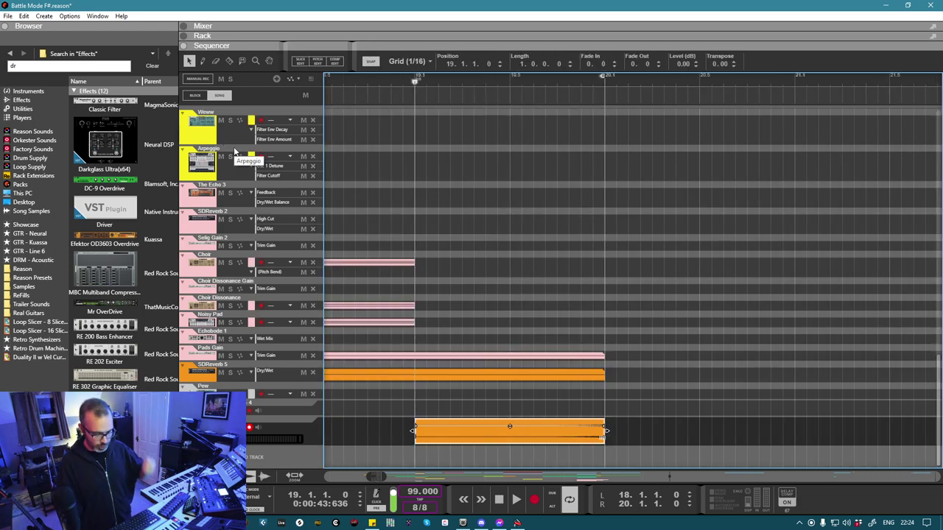
key("space")
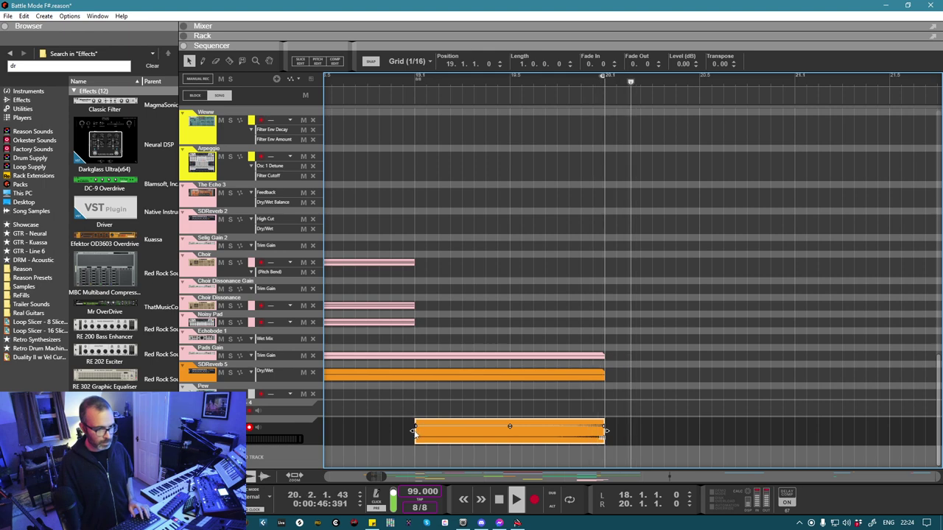
Step: Trim the start of the reversed clip to 19.4.1.0 and play the lead-in to bar 20
left_click_drag(414, 431, 490, 432)
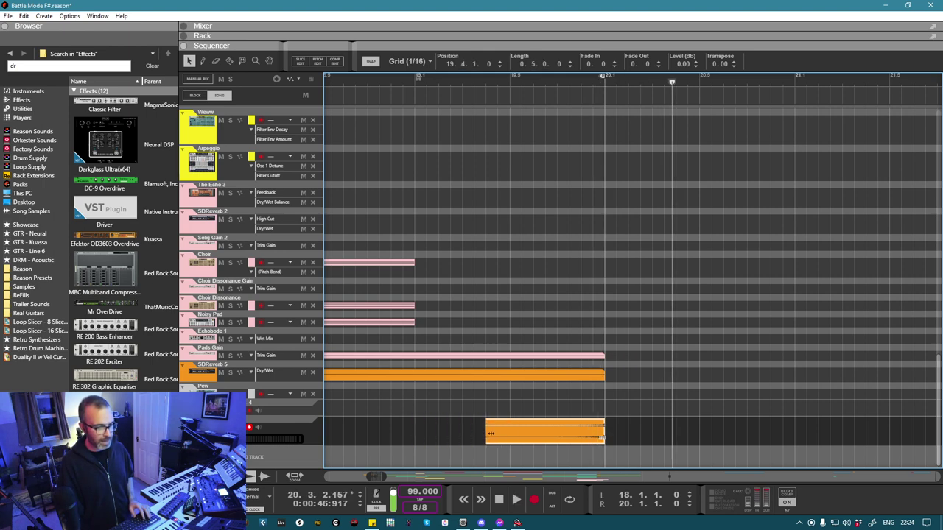
left_click(356, 79)
key("space")
Step: Delete the one-bar Metal Drums clip at bar 19
key("ctrl+minus")
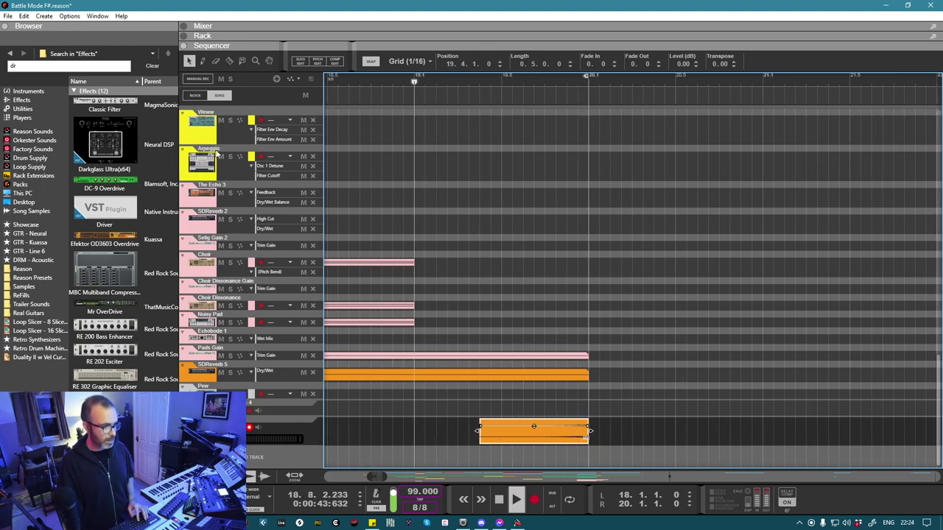
scroll(433, 235, "up", 10)
key("ctrl+minus")
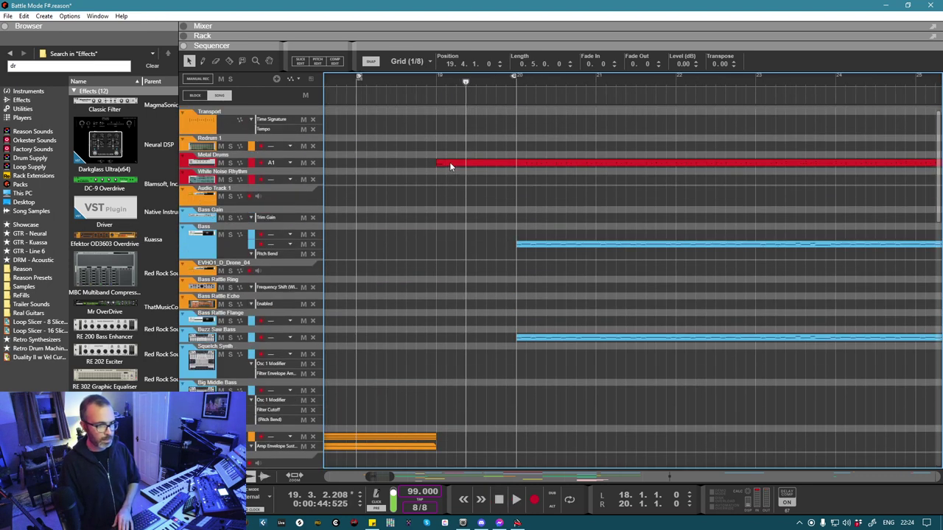
key("Delete")
scroll(407, 178, "left", 2)
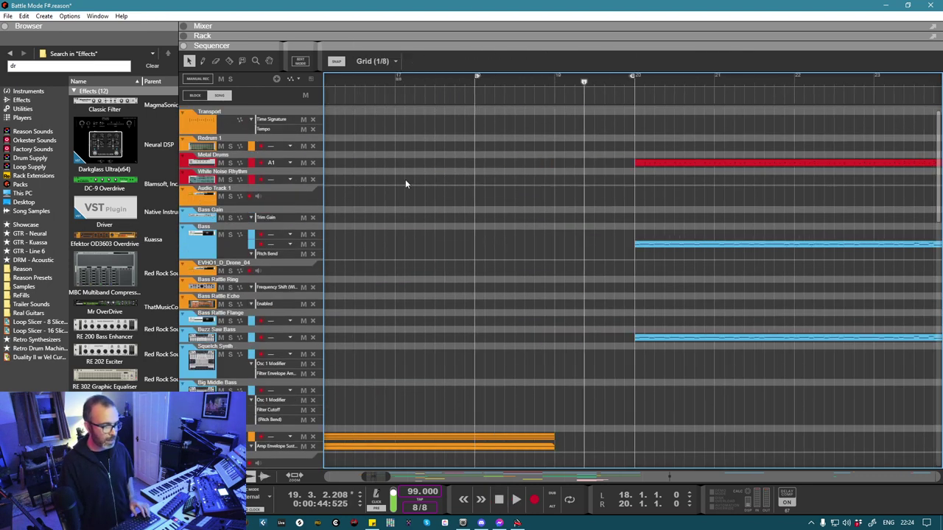
Step: Play the transition into bar 20 from bar 17 and move the playback position back to bar 15
left_click(402, 80)
key("ctrl+minus")
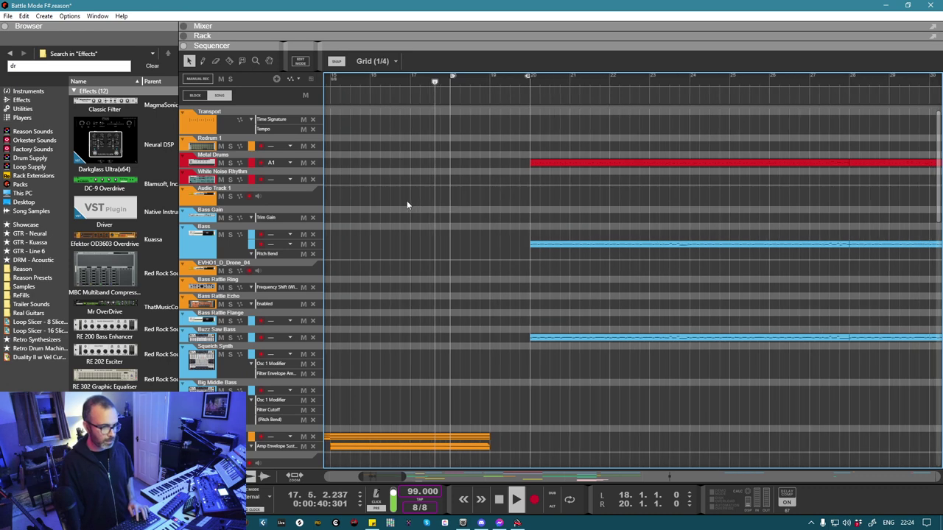
key("ctrl+minus")
left_click(363, 83)
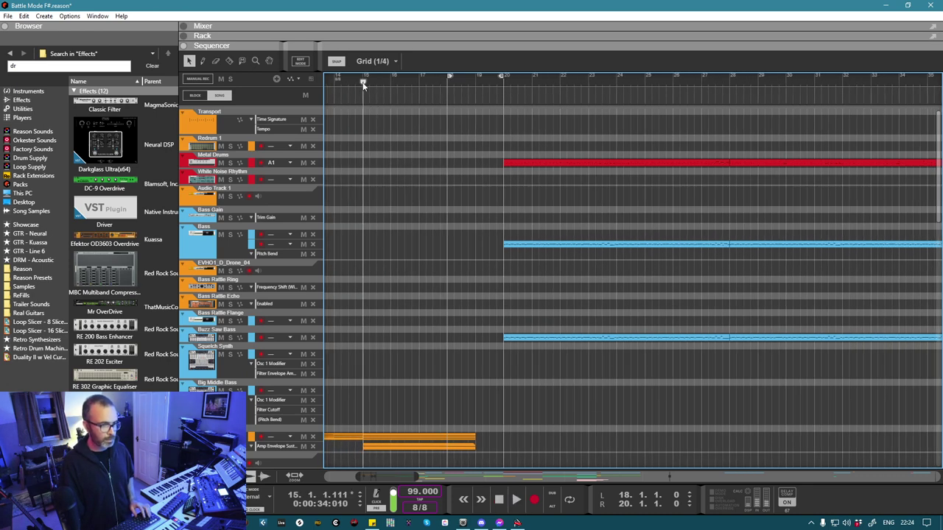
Step: Set the left loop locator to 1.1.1.0 while playing the intro from bar 15
scroll(413, 284, "down", 3)
key("ctrl+minus")
key("ctrl+minus")
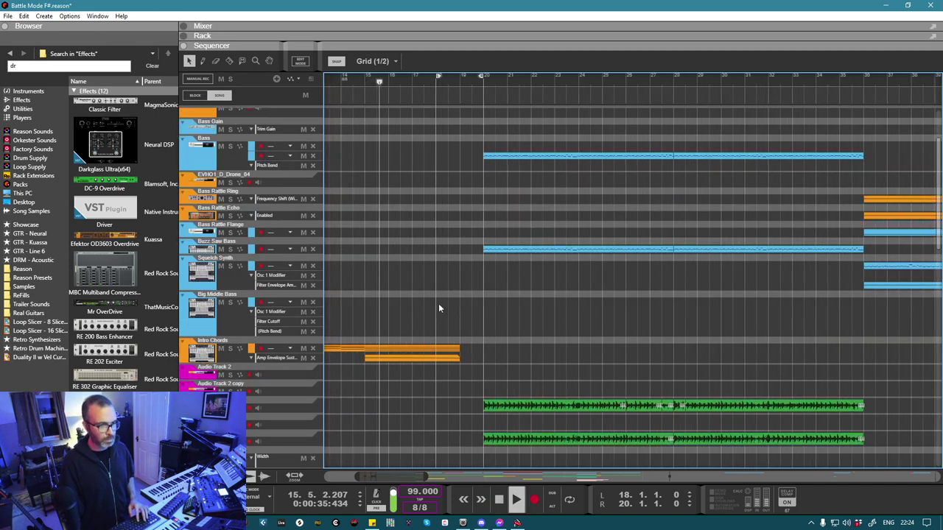
left_click_drag(437, 76, 297, 85)
scroll(558, 264, "down", 5)
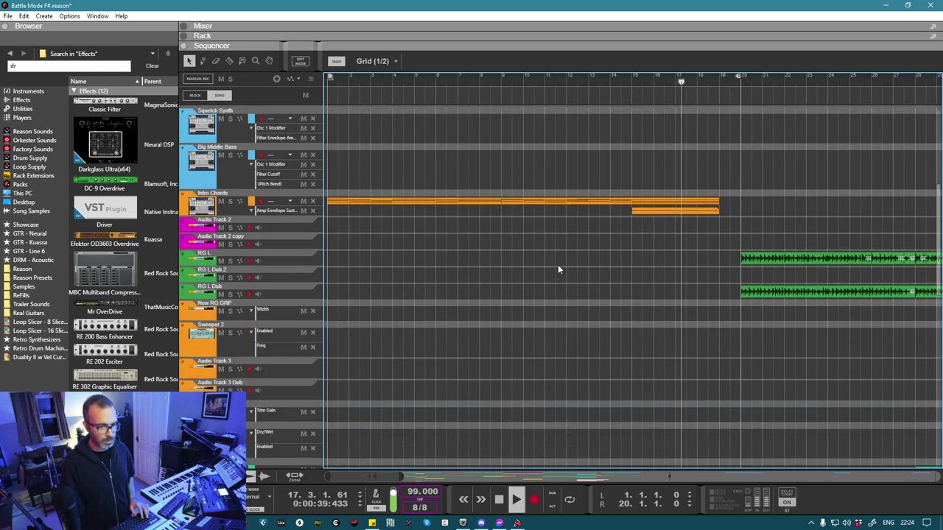
Step: Reshape the SDReverb 5 Dry/Wet automation into a single rise ending at 79% just before bar 20, and play it from bar 15
scroll(560, 270, "down", 10)
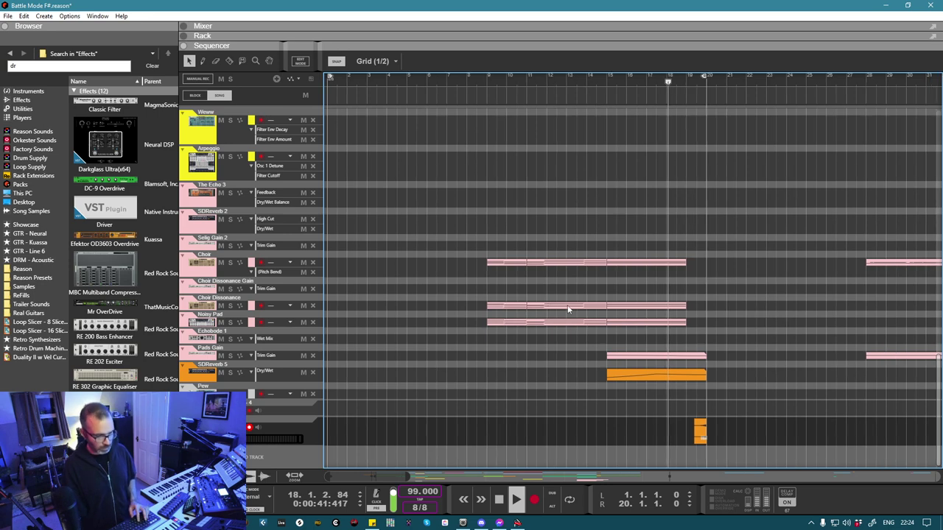
scroll(567, 310, "down", 5)
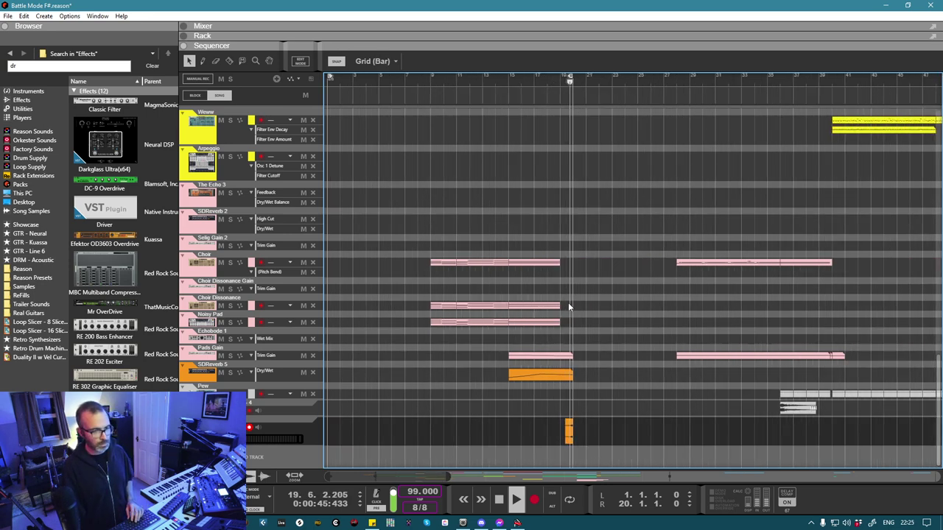
scroll(567, 303, "up", 8)
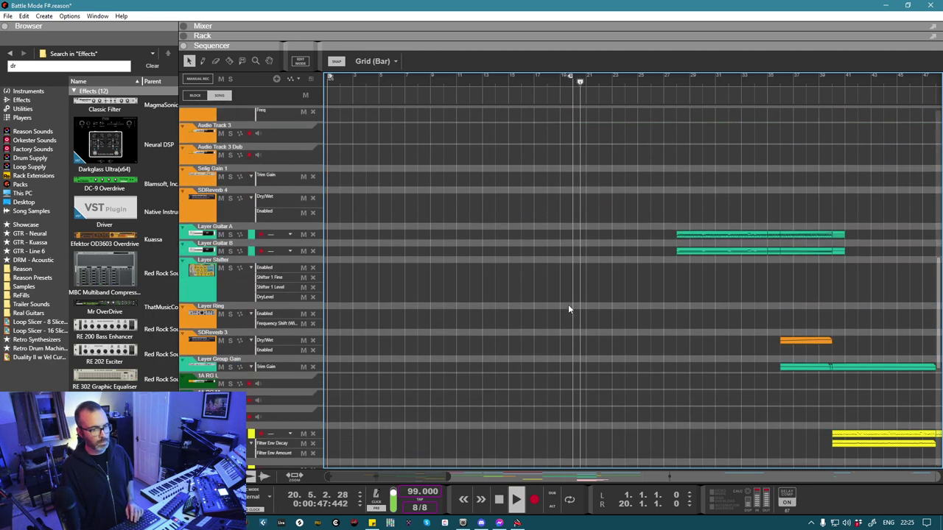
scroll(568, 304, "down", 8)
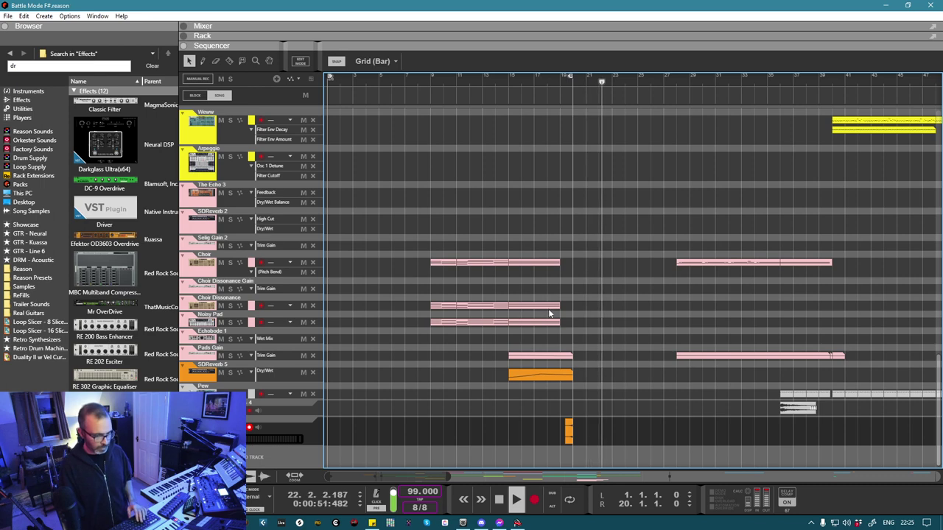
left_click(548, 378)
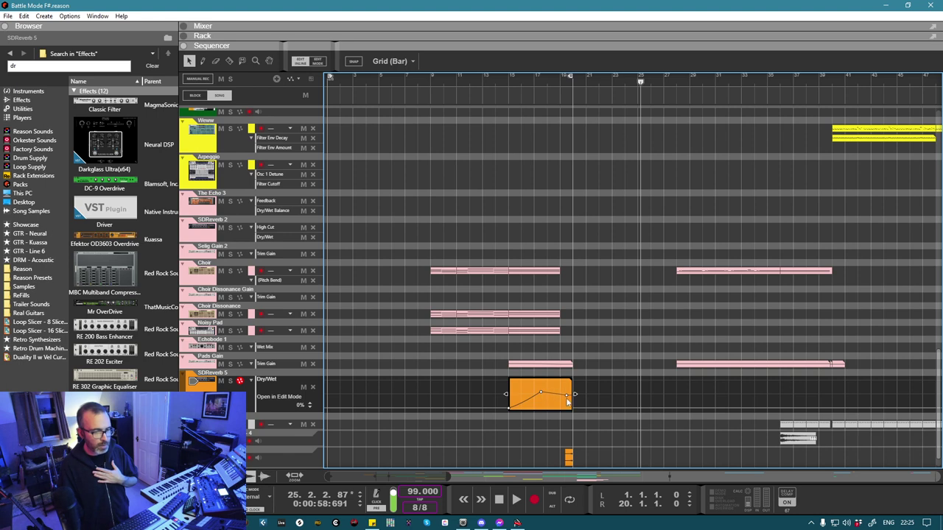
left_click_drag(541, 394, 571, 388)
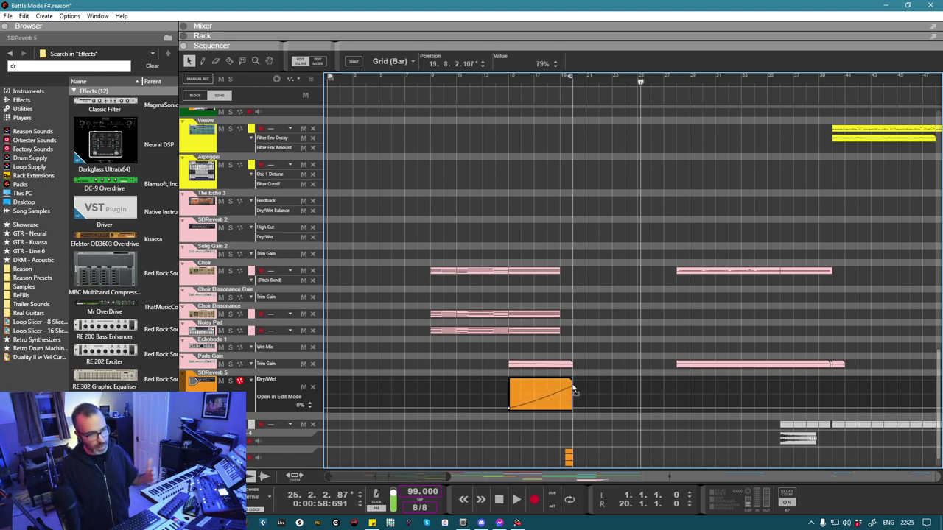
left_click(508, 82)
key("space")
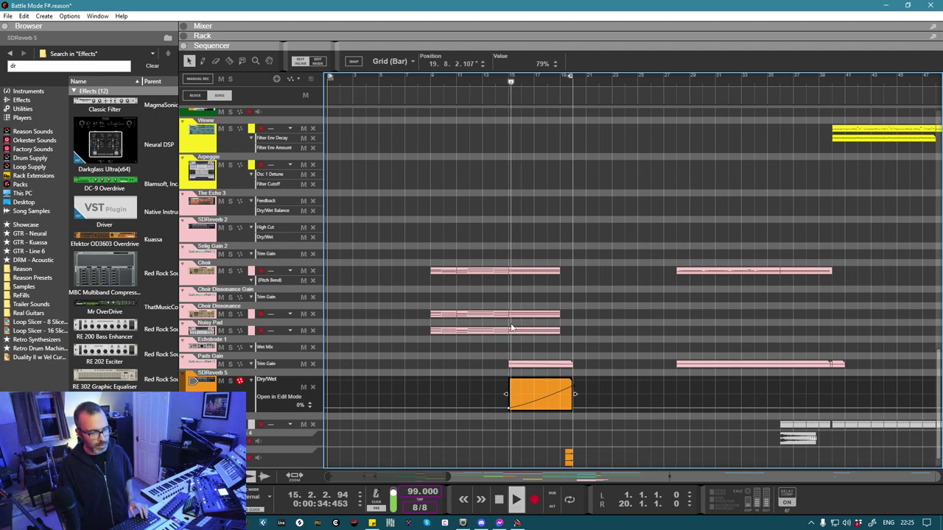
Step: Raise the end point of the SDReverb 5 Dry/Wet automation to 100% with a late-rising curve, and play it from bar 15
left_click(540, 364)
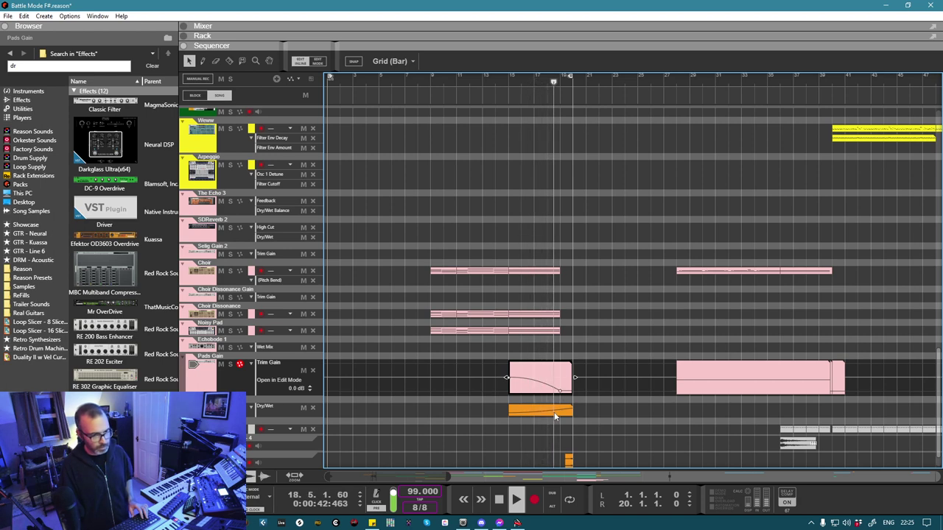
left_click(560, 394)
left_click(566, 386)
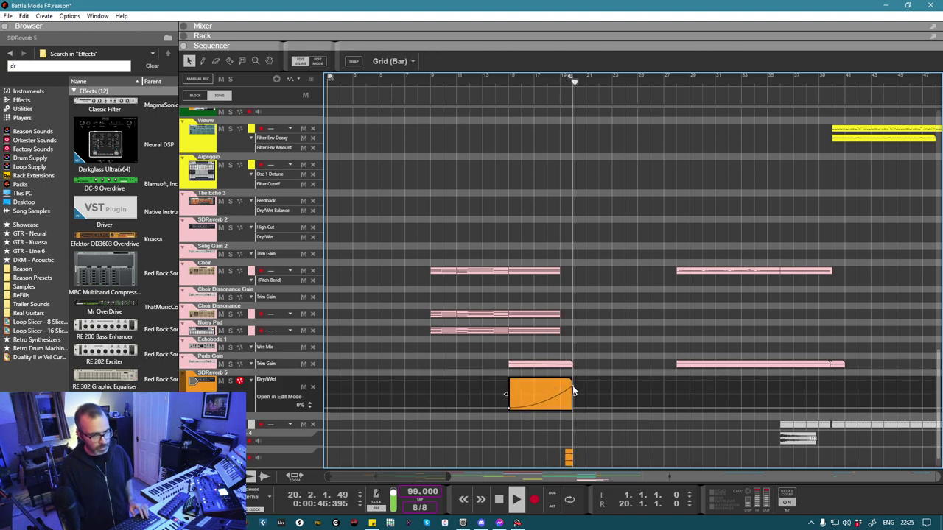
left_click(572, 386)
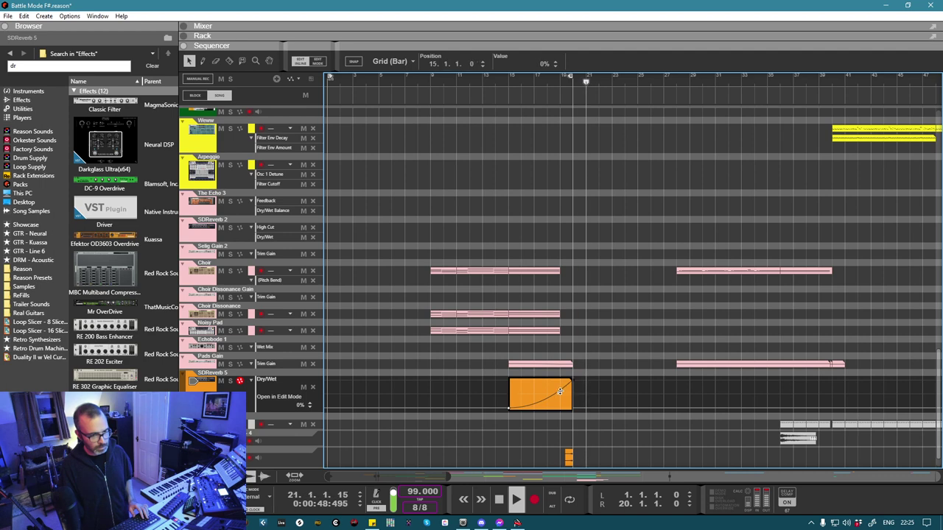
left_click_drag(573, 383, 560, 398)
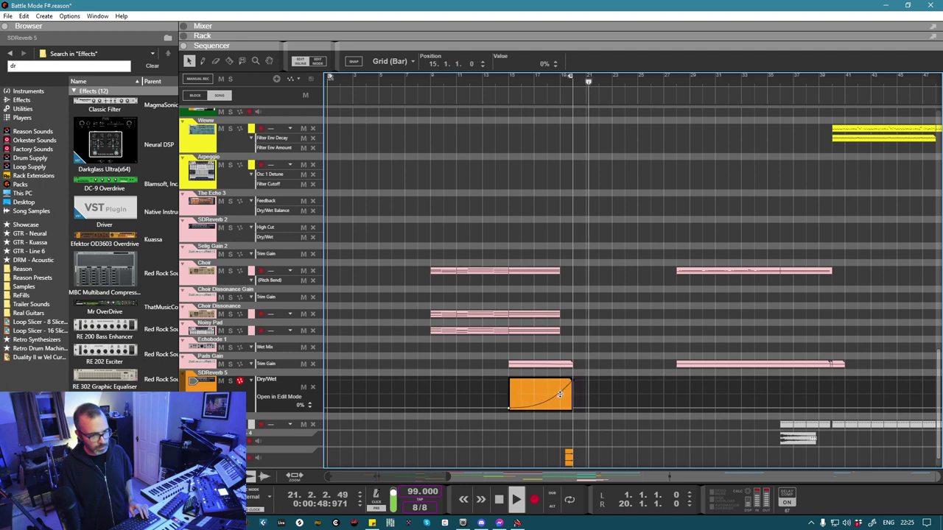
left_click(508, 79)
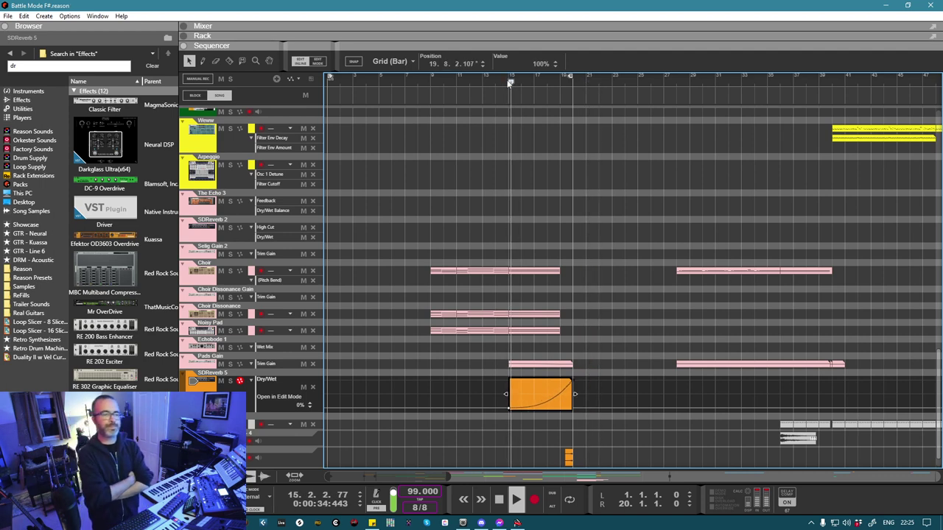
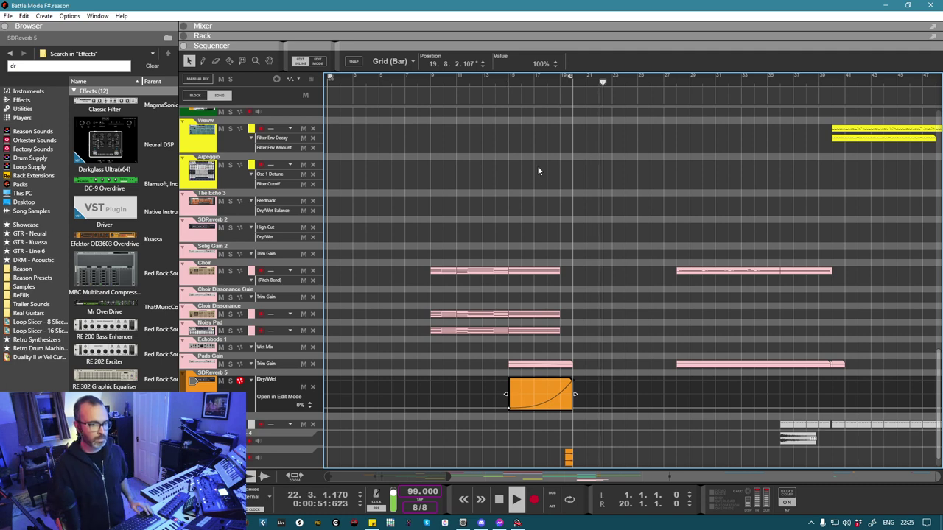
Step: Play the intro from bar 8 and list all effect devices in the browser with the pad group's rack devices in view
scroll(538, 167, "up", 10)
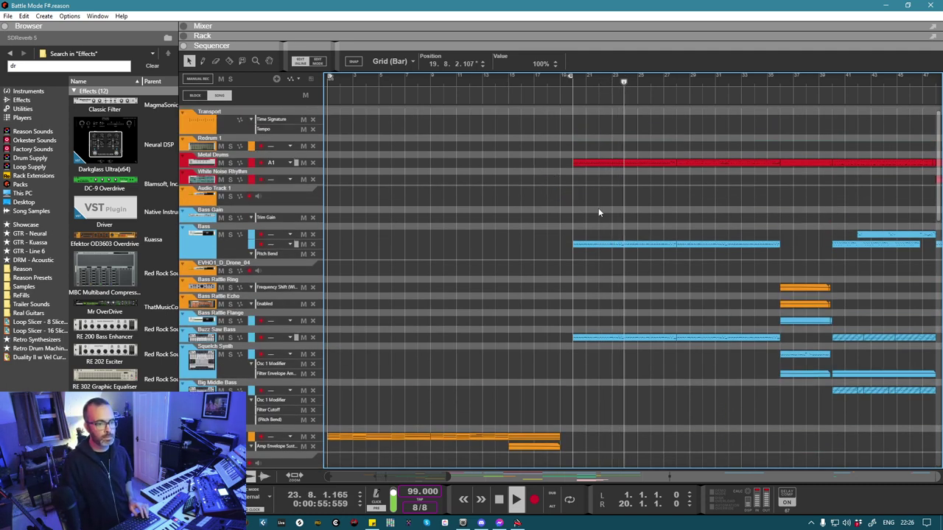
scroll(618, 209, "down", 8)
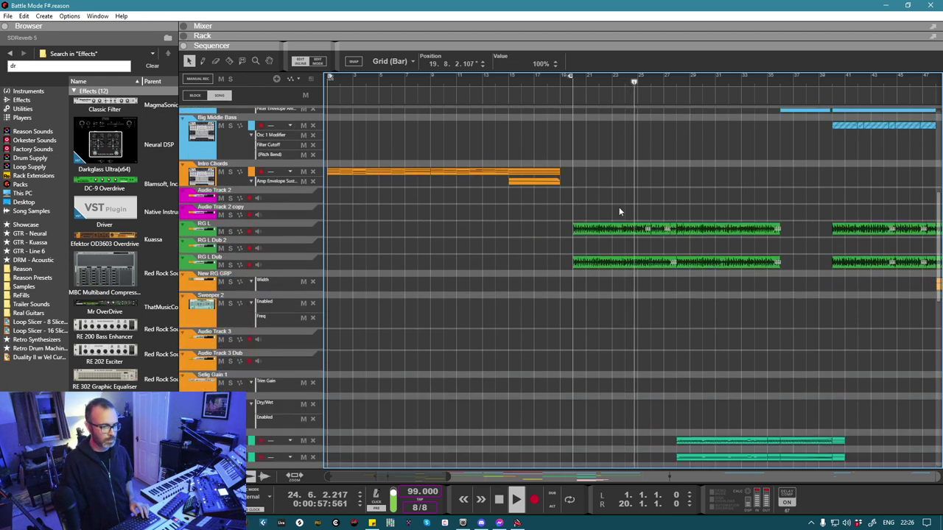
scroll(619, 211, "down", 10)
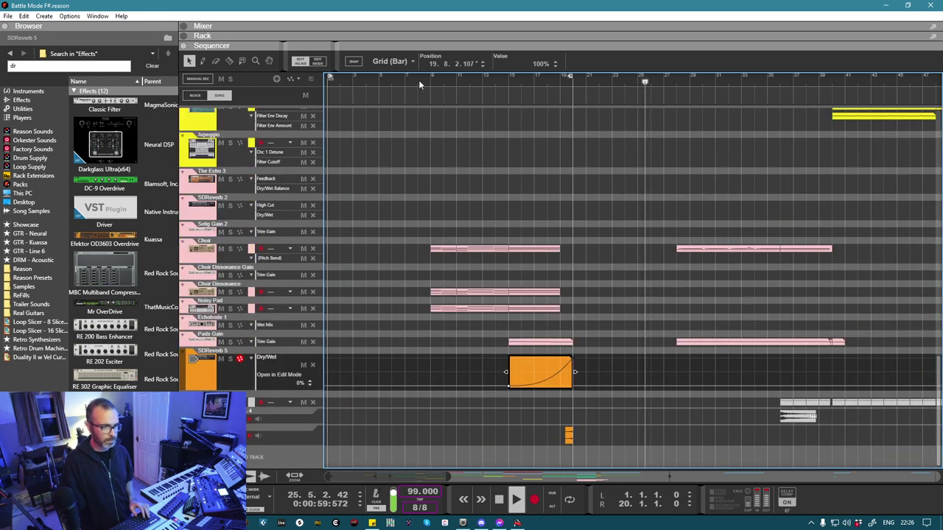
left_click(419, 80)
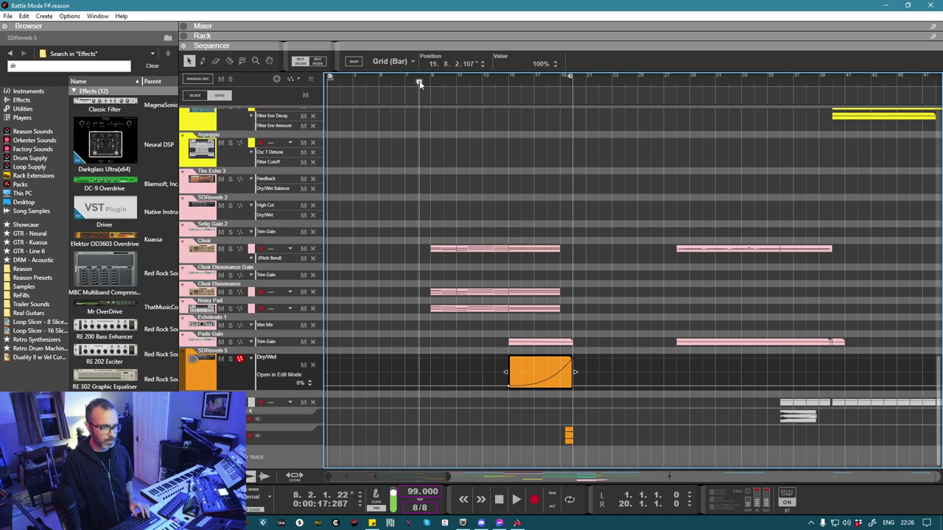
key("F6")
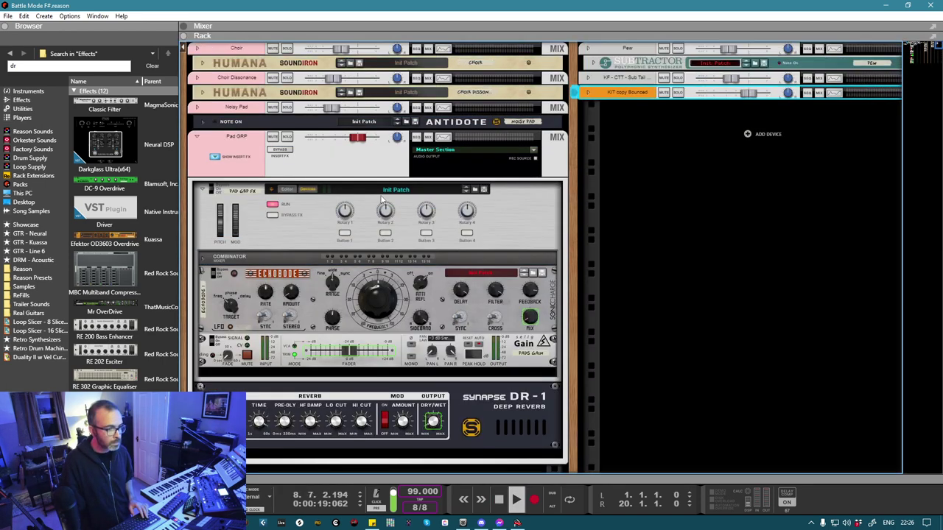
left_click(14, 100)
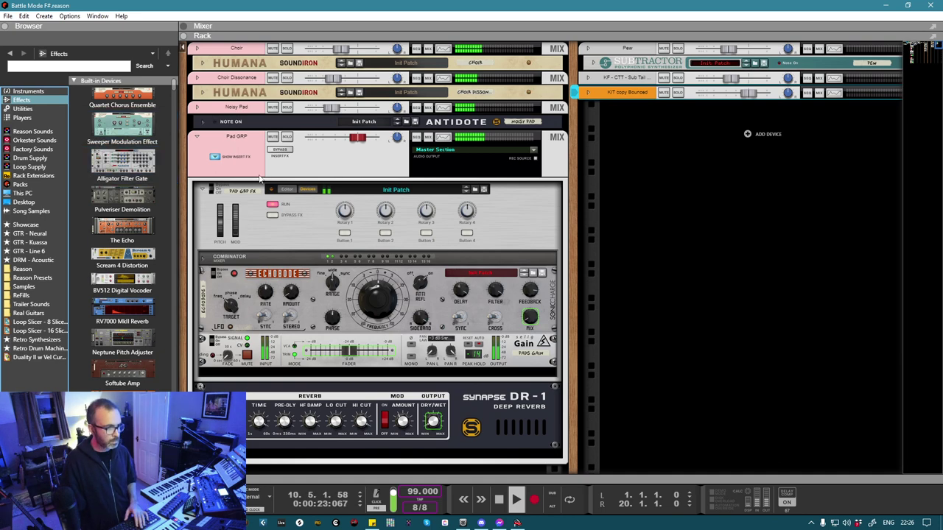
Step: Extend the start of the intro's Pads Gain Trim Gain clip back to bar 9 and open it for editing
key("F7")
scroll(313, 210, "up", 3)
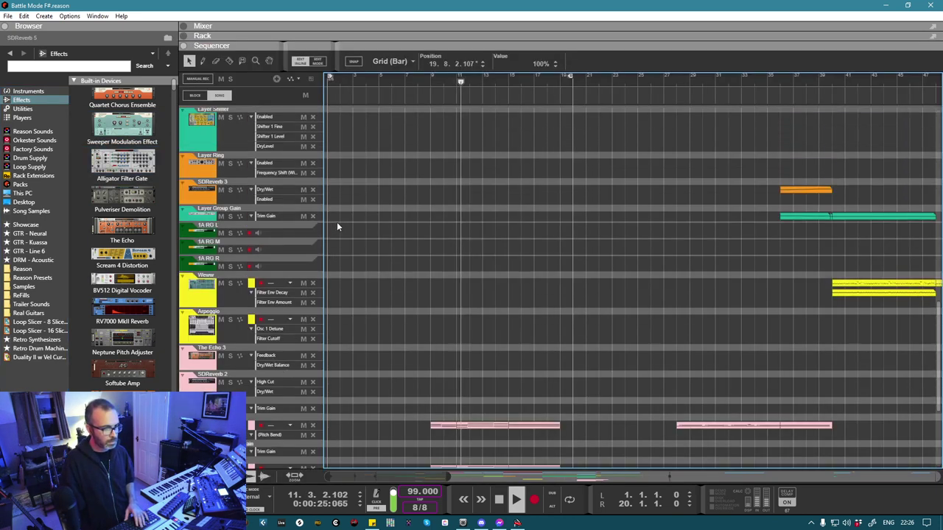
scroll(346, 218, "up", 5)
scroll(345, 218, "down", 6)
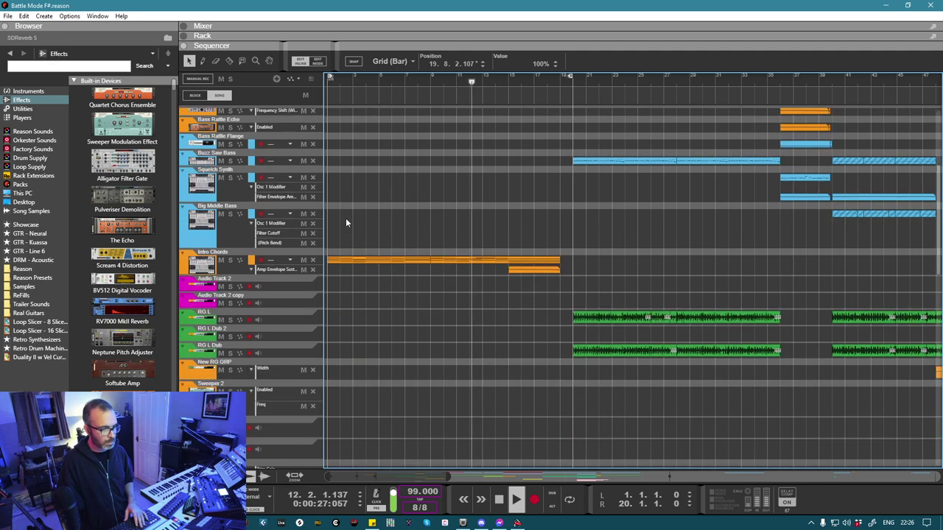
scroll(345, 217, "down", 10)
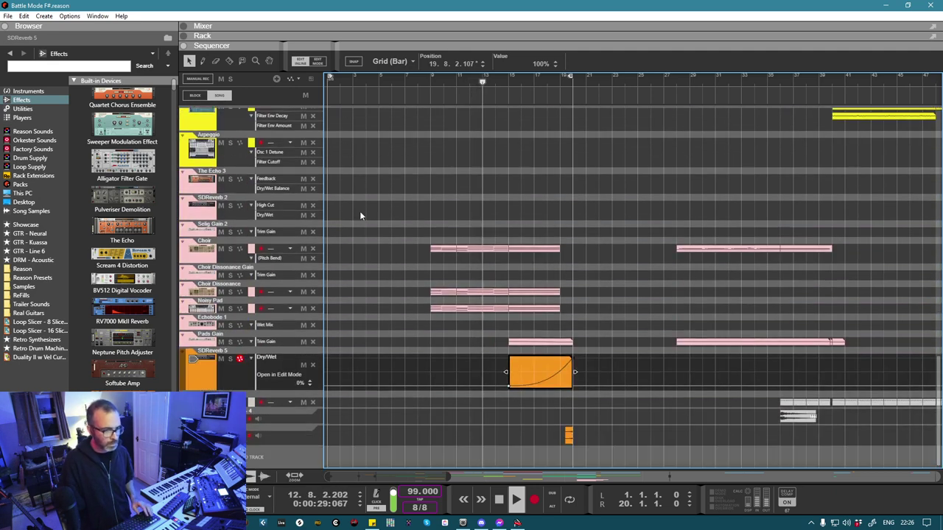
left_click(511, 342)
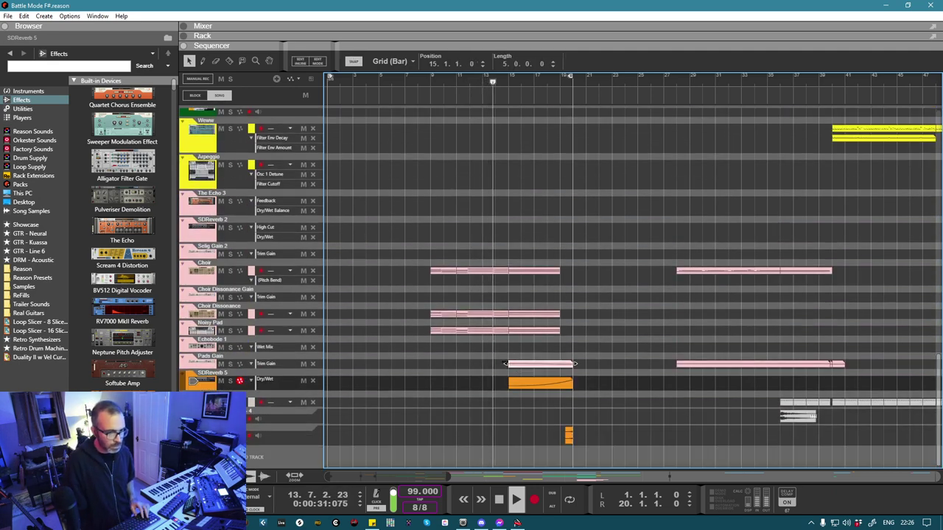
left_click_drag(509, 364, 433, 363)
double_click(442, 364)
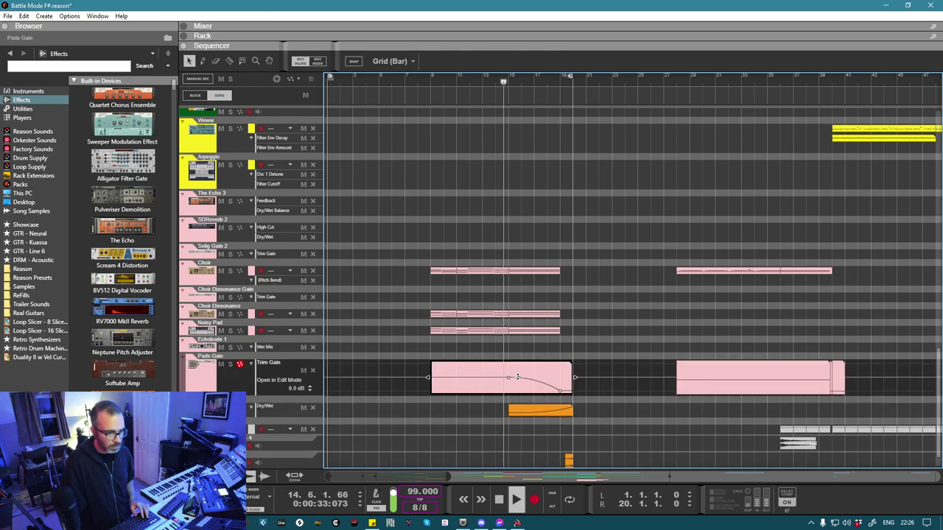
Step: Lower the Pads Gain Trim Gain point just before bar 15 to about -6.7 dB while playing the intro from bar 9
left_click_drag(507, 379, 508, 385)
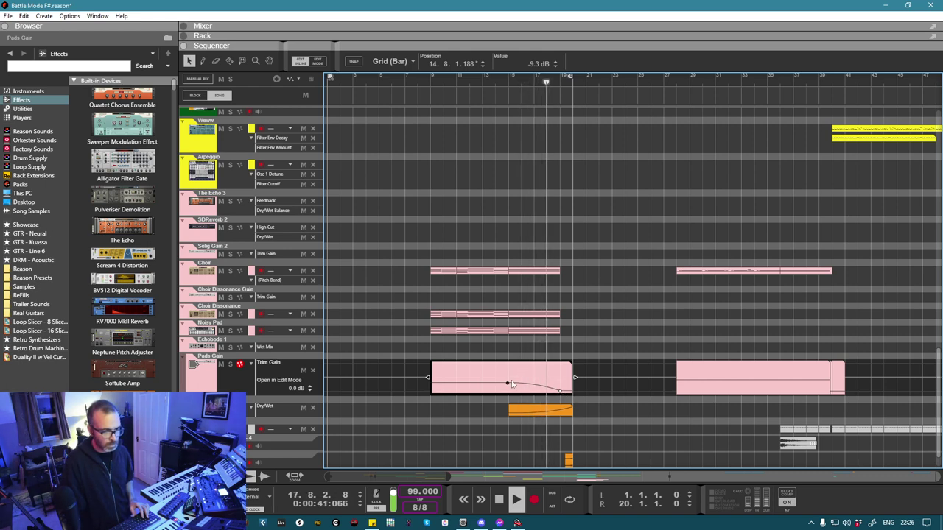
left_click_drag(506, 384, 507, 382)
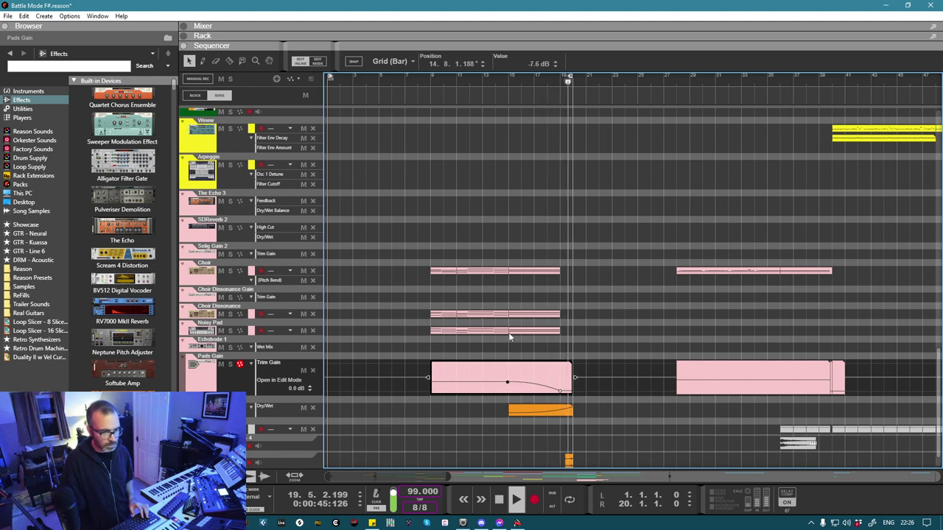
left_click(431, 79)
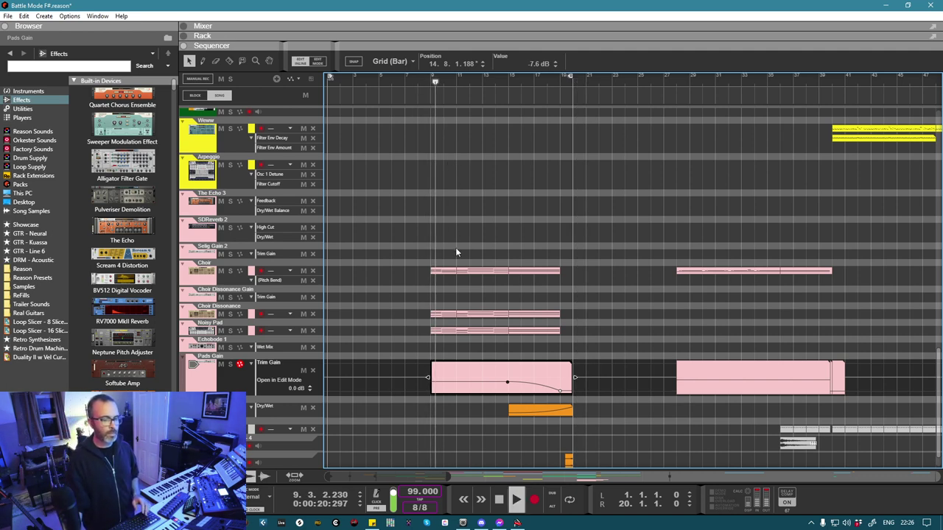
left_click(507, 382)
Step: Try a Quartet Chorus Ensemble in Grain mode ahead of the DR-1 reverb in the pad group, and delete it
key("F6")
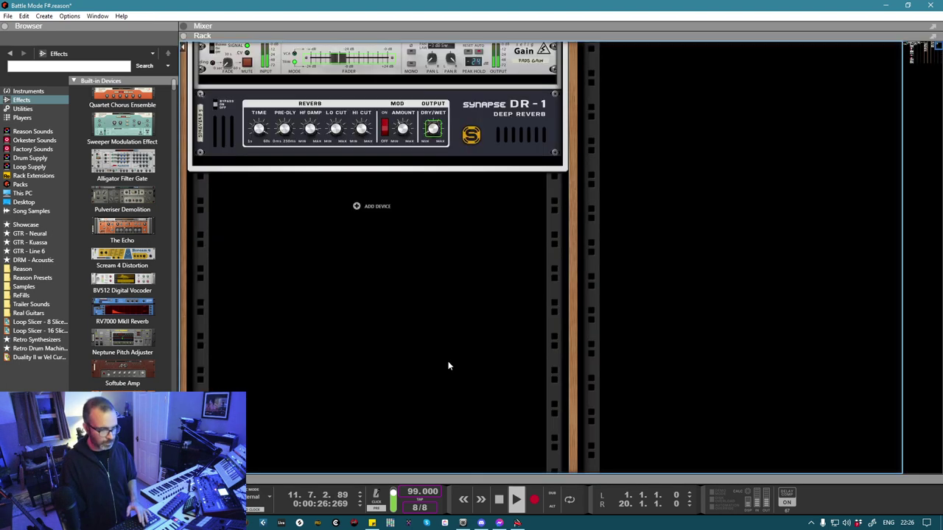
scroll(279, 262, "up", 5)
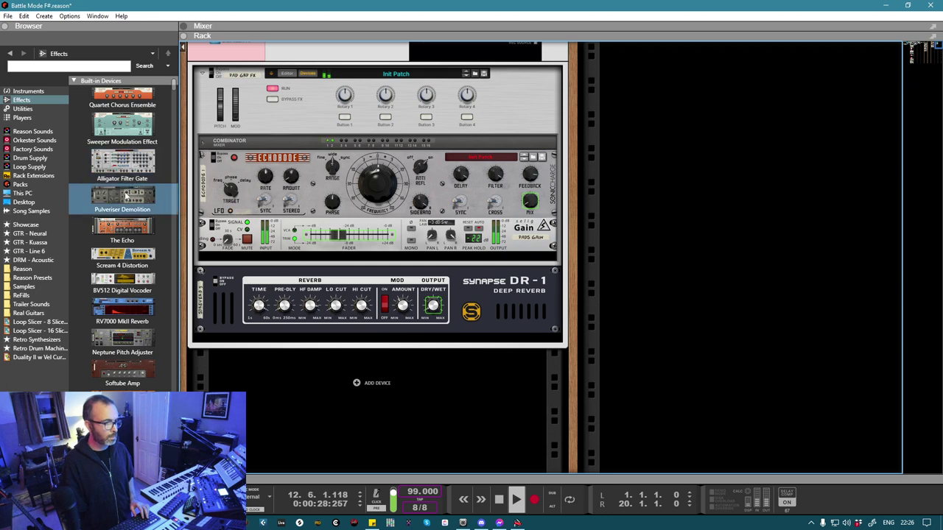
scroll(190, 214, "up", 2)
left_click_drag(117, 94, 340, 328)
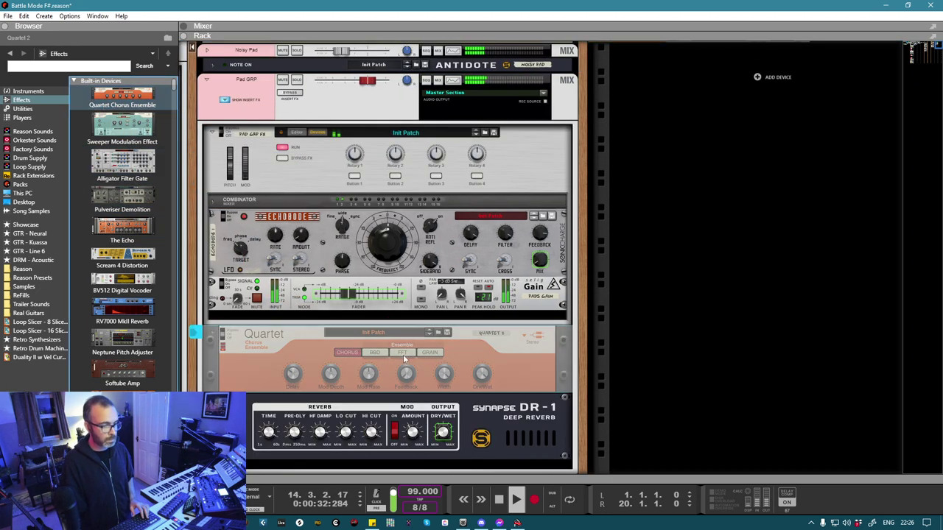
mouse_move(310, 378)
left_mouse_down()
mouse_move(300, 378)
mouse_move(314, 379)
left_mouse_up()
left_click_drag(410, 378, 421, 378)
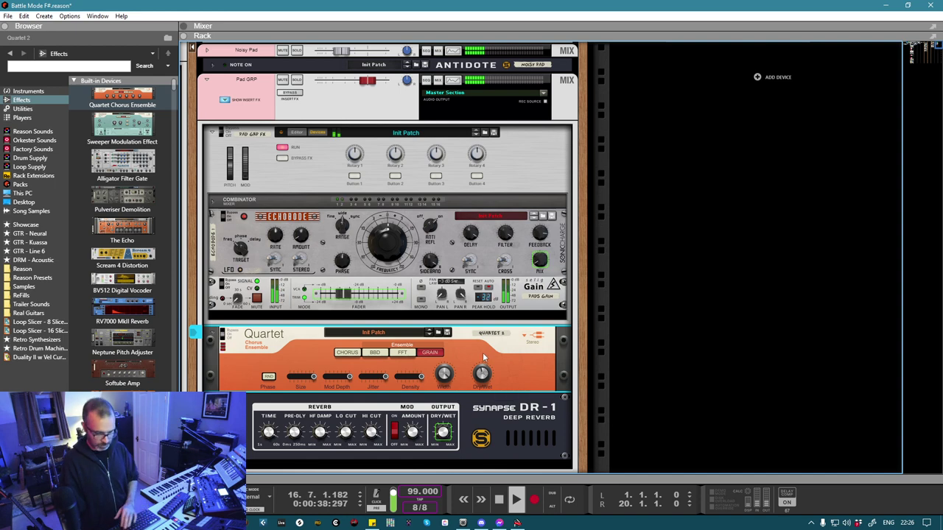
key("Delete")
key("Return")
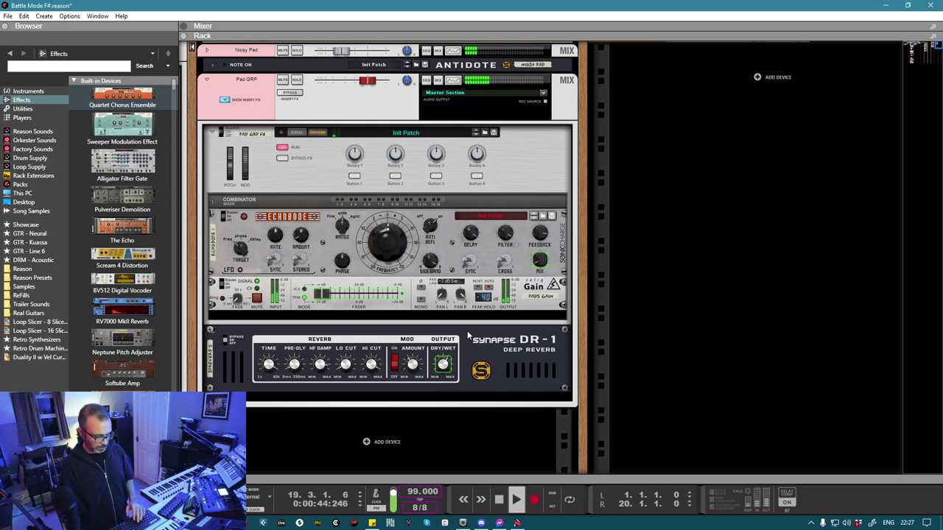
Step: Fold the Pad GRP channel in the rack and bring the New RG GRP guitar channel's devices into view
key("F7")
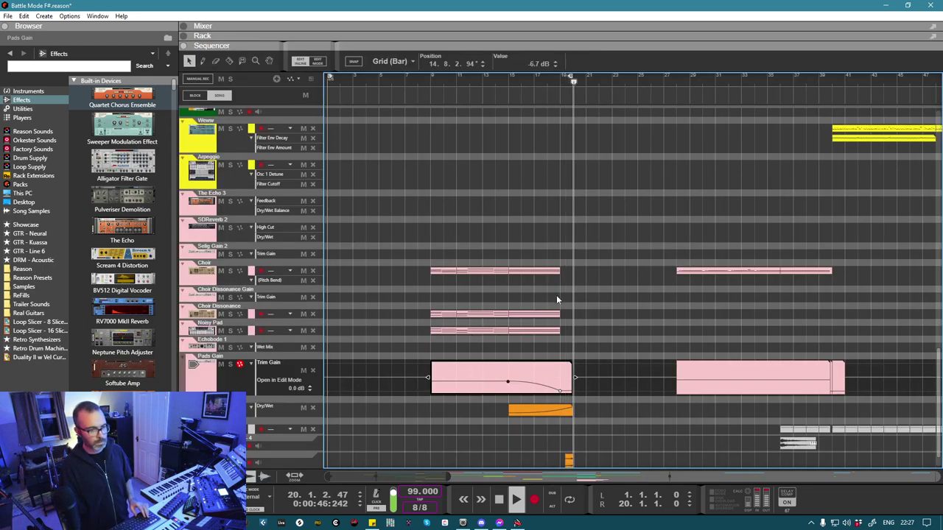
scroll(556, 294, "up", 15)
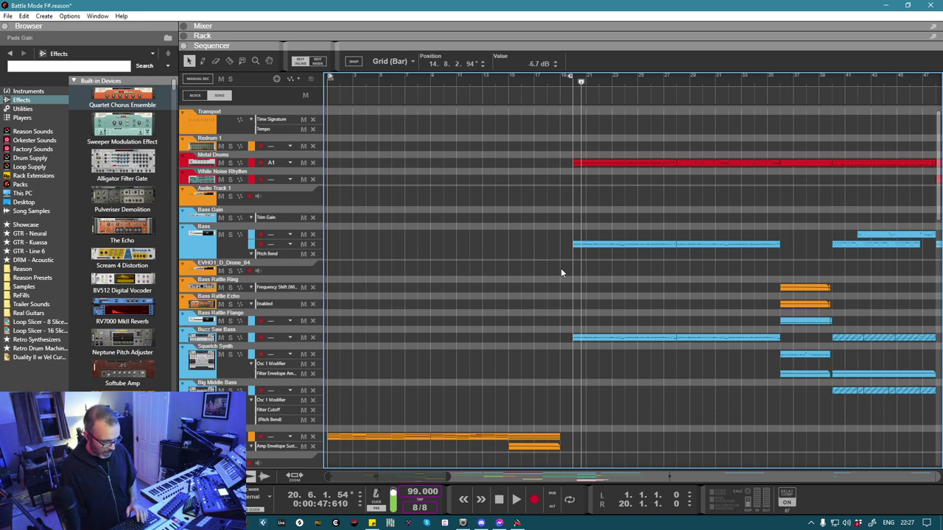
key("F6")
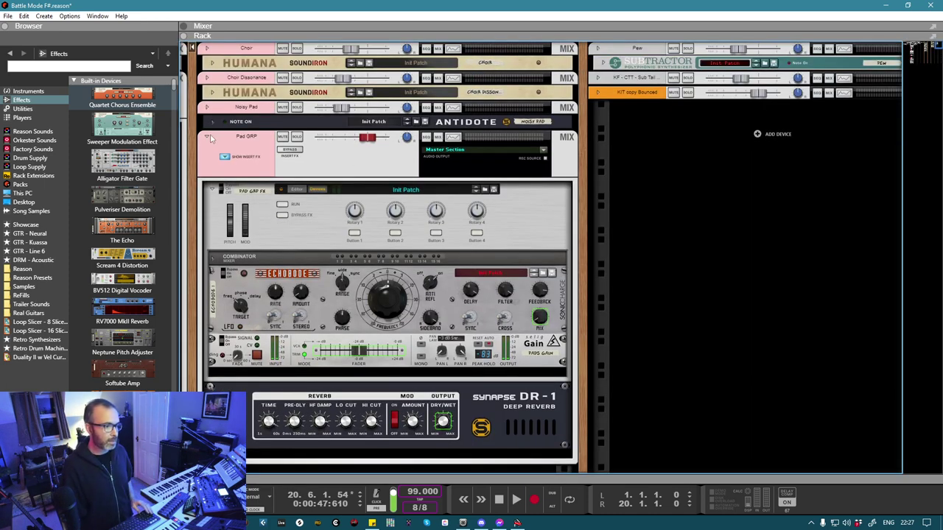
left_click(209, 138)
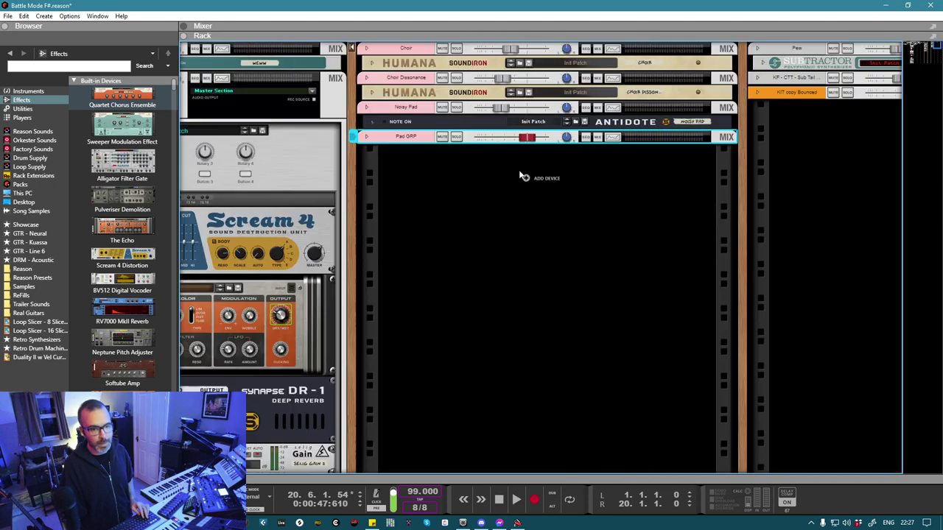
scroll(519, 175, "left", 10)
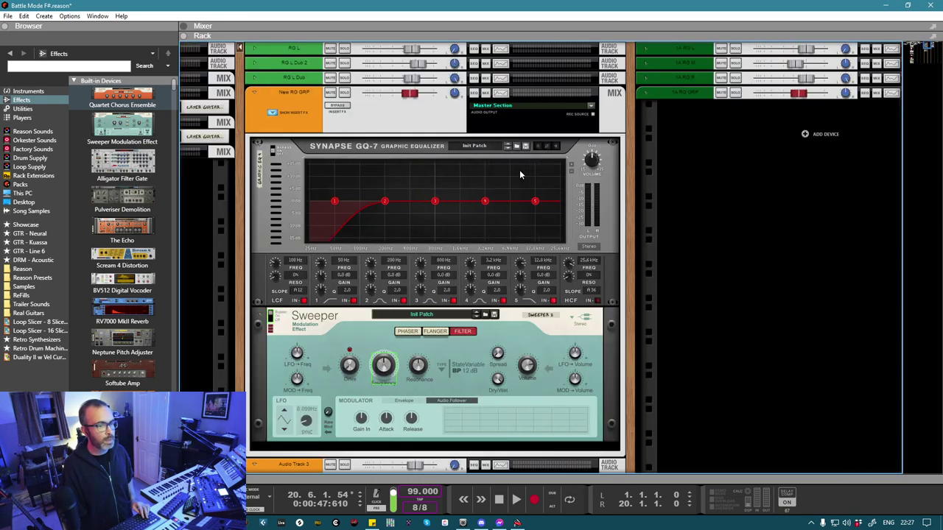
scroll(520, 175, "left", 3)
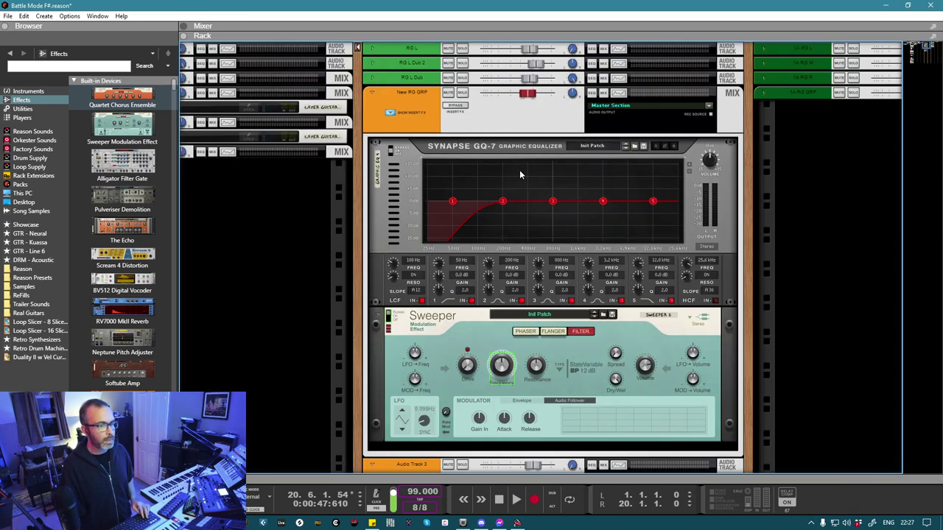
Step: Unfold the RG L Dub 2 channel and inspect its Fortin Nameless Suite amp settings
left_click(372, 64)
left_click(637, 220)
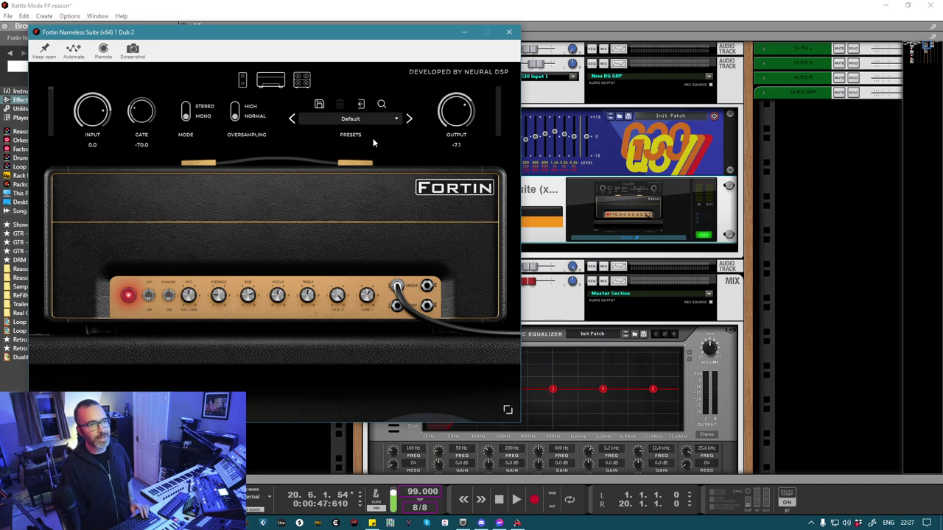
left_click(511, 34)
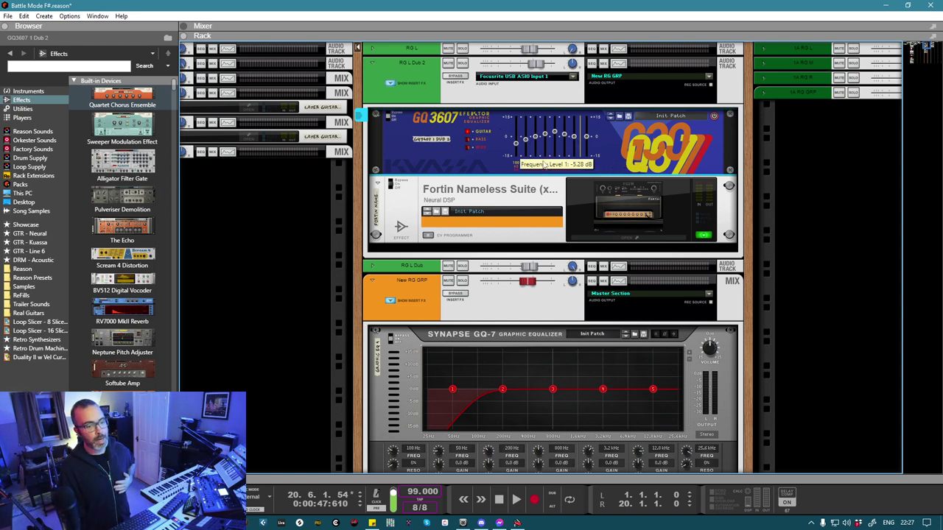
left_click(641, 211)
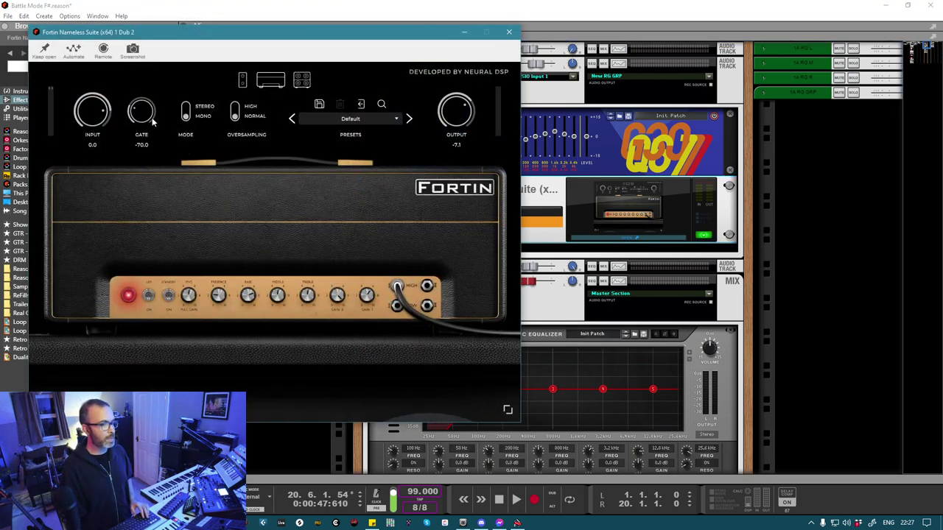
left_click(509, 33)
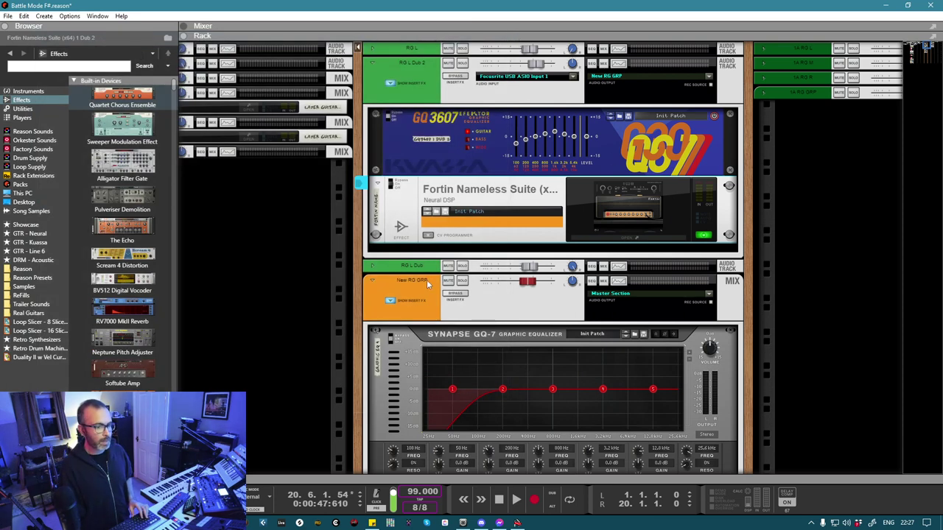
Step: During playback, give New RG GRP's GQ-7 equalizer a narrow band 4 cut of about -6 dB at 3.2 kHz and a slight band 3 cut near 780 Hz
scroll(426, 280, "down", 4)
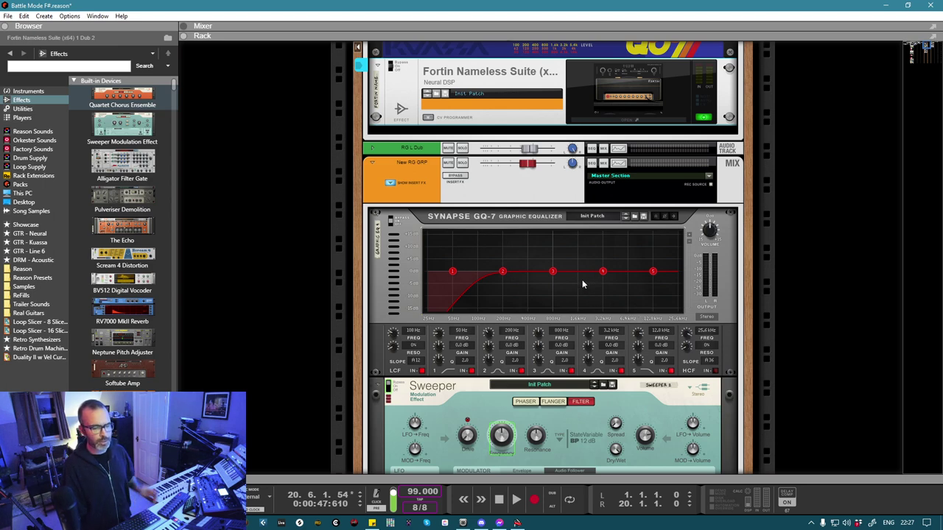
key("space")
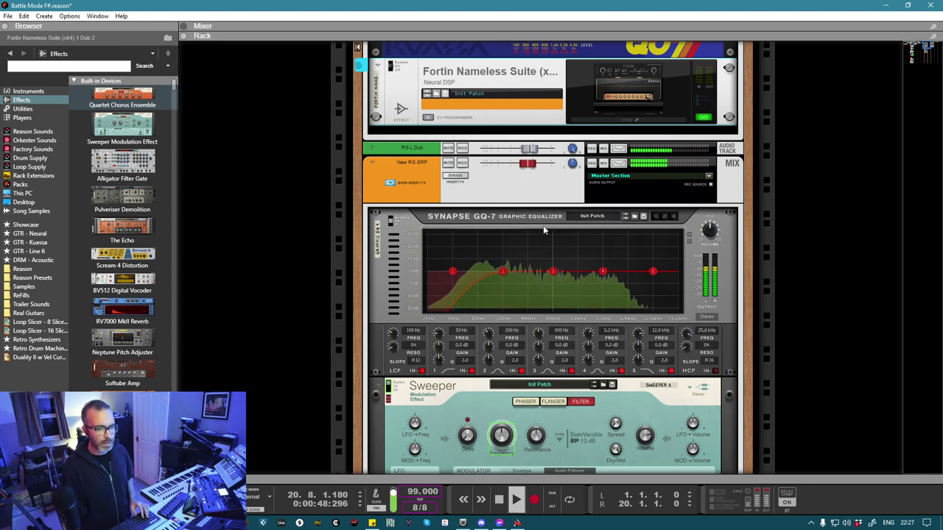
left_click(600, 243)
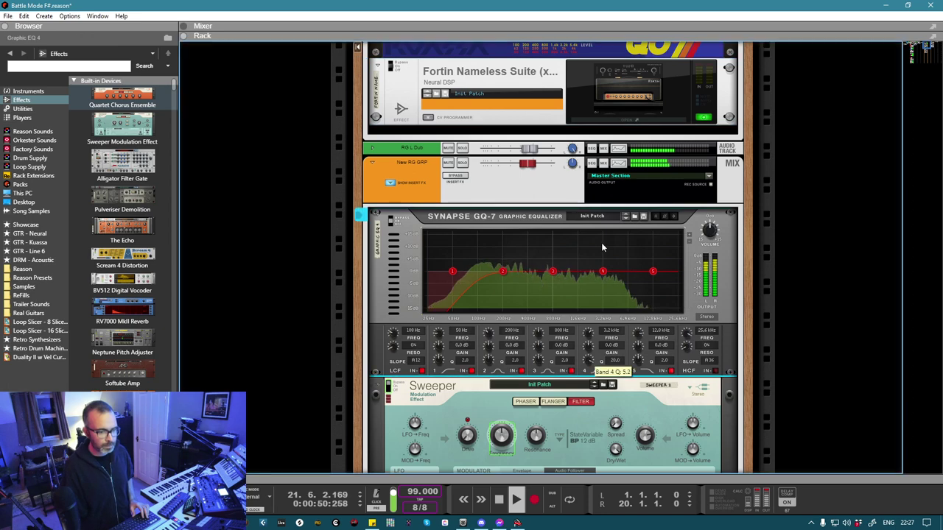
mouse_move(603, 272)
left_mouse_down()
mouse_move(614, 264)
mouse_move(605, 252)
mouse_move(606, 277)
left_mouse_up()
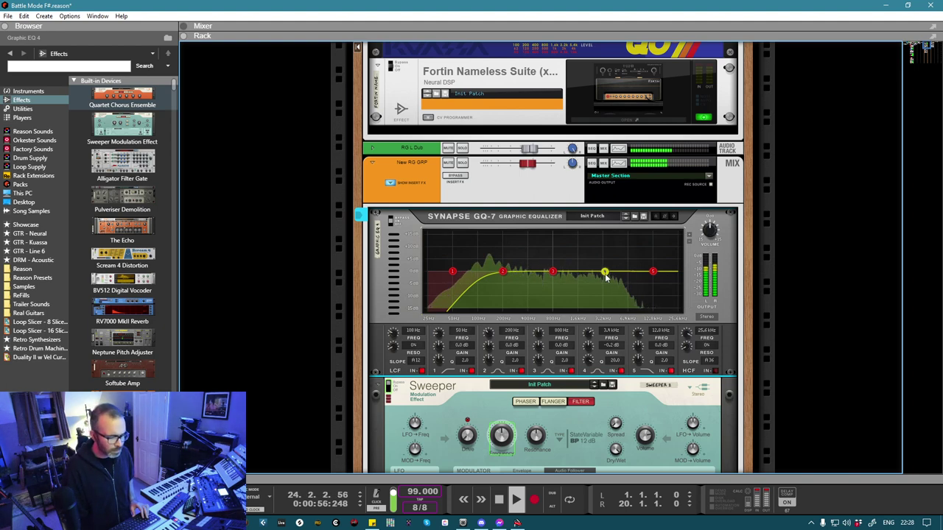
left_click_drag(605, 277, 606, 258)
left_click_drag(605, 290, 605, 291)
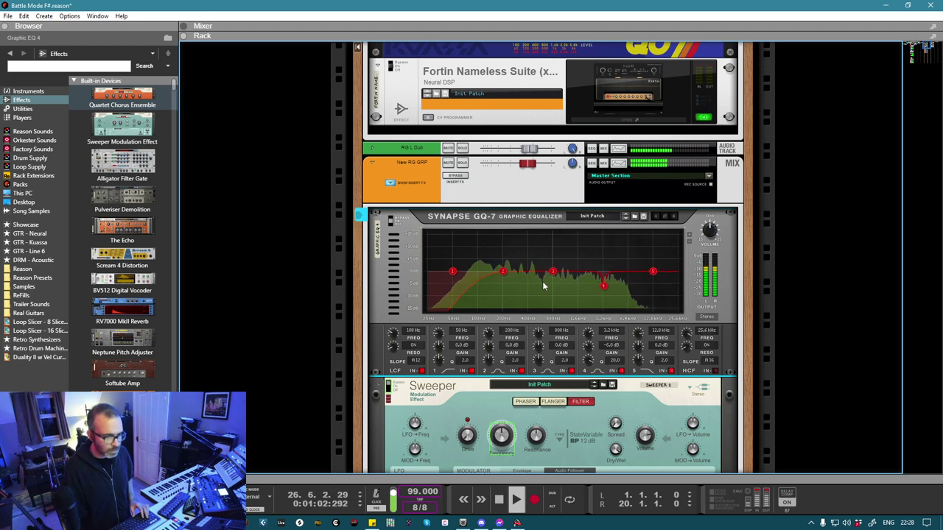
left_click_drag(551, 273, 550, 275)
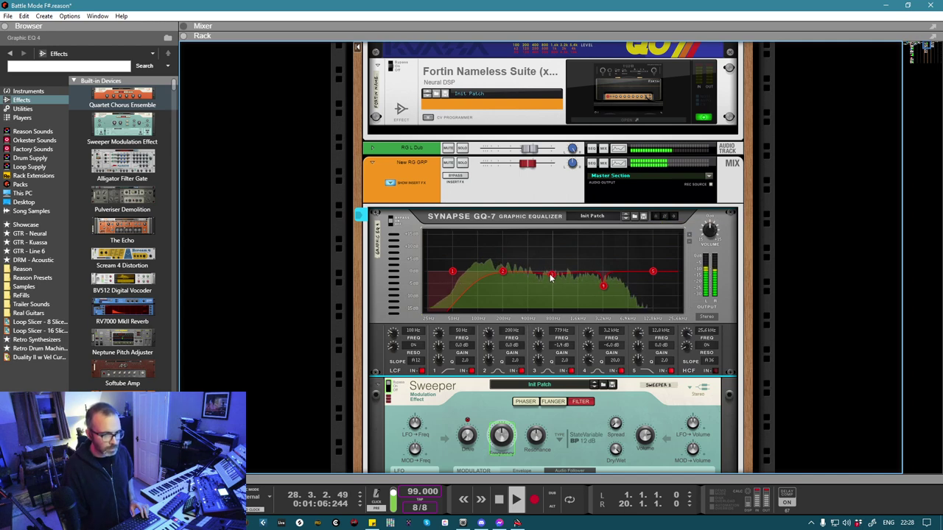
left_click_drag(550, 277, 552, 276)
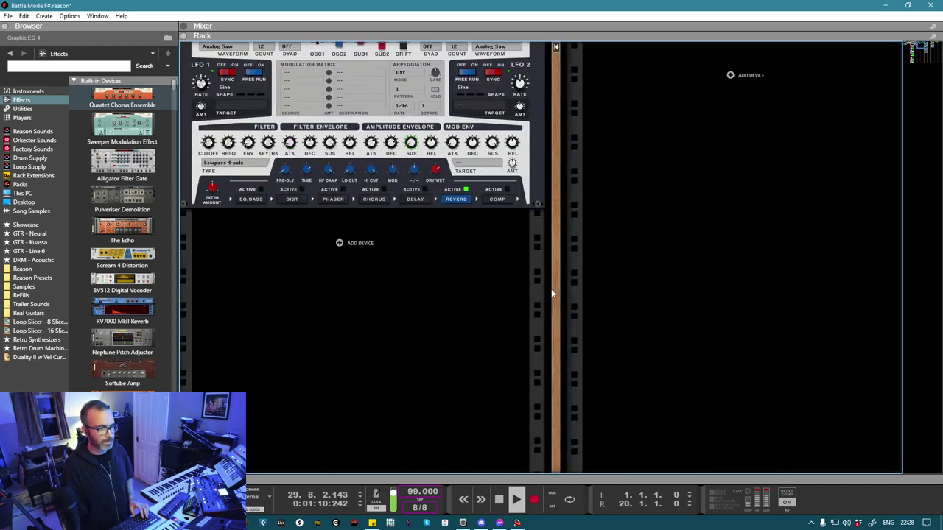
Step: Undo the last change and unfold the GQ-7 equalizer in the Master Section FX Combinator
scroll(551, 293, "up", 10)
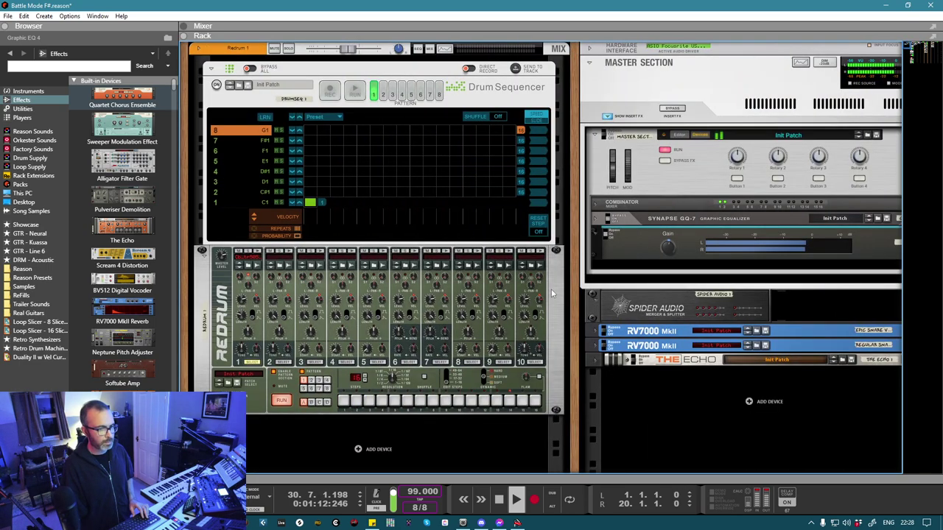
scroll(605, 243, "right", 3)
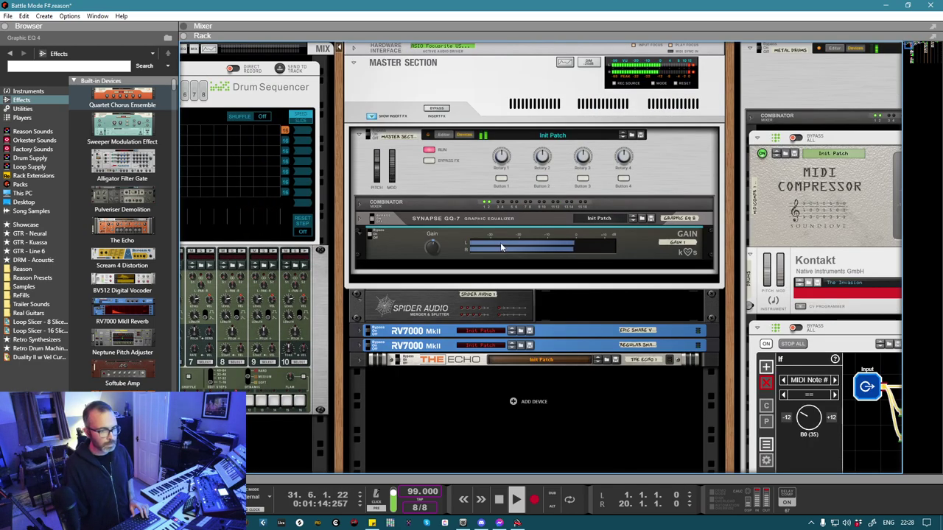
left_click(418, 254)
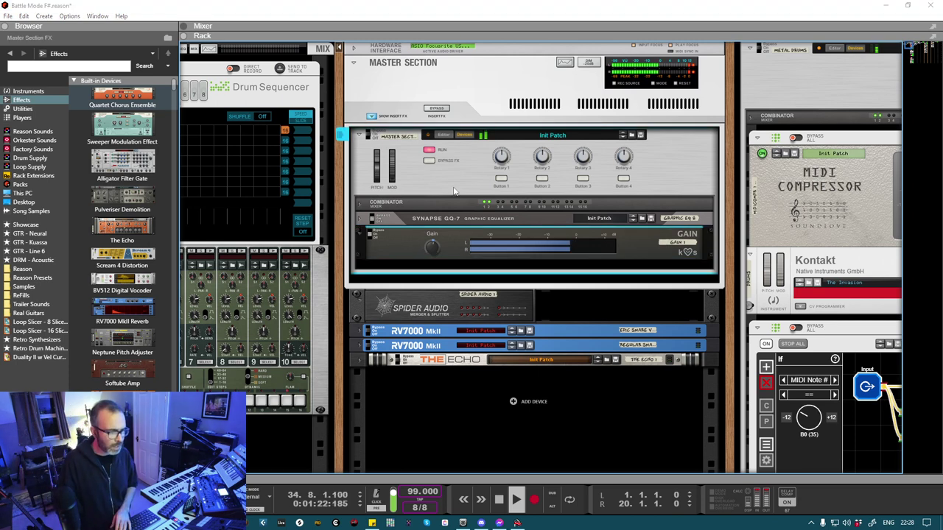
key("ctrl+z")
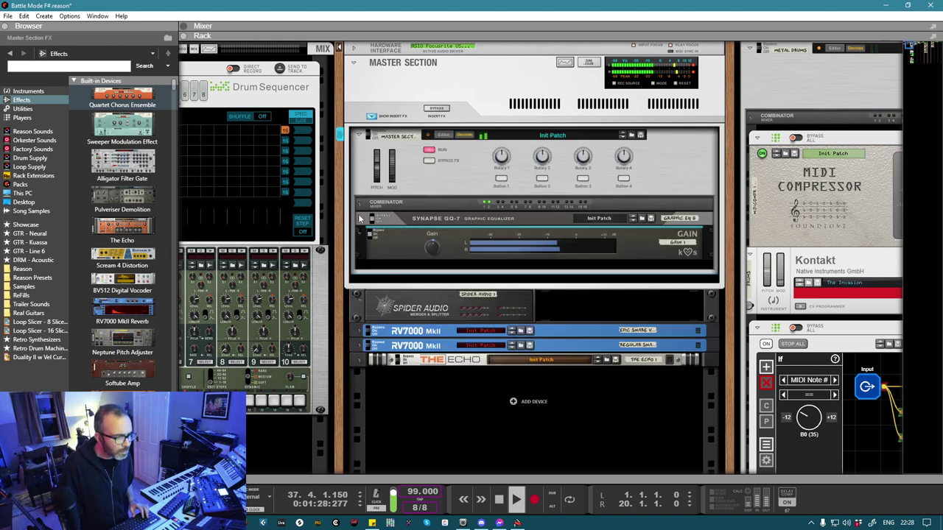
left_click(360, 219)
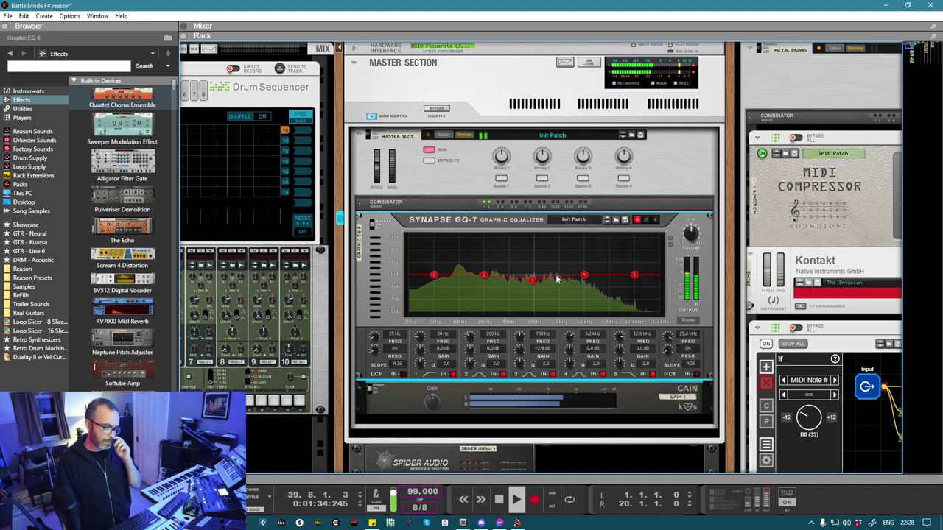
Step: Restart playback from bar 1 and look through the arrangement's intro clips, from the pad tracks up to the Intro Chords and bass tracks
key("F7")
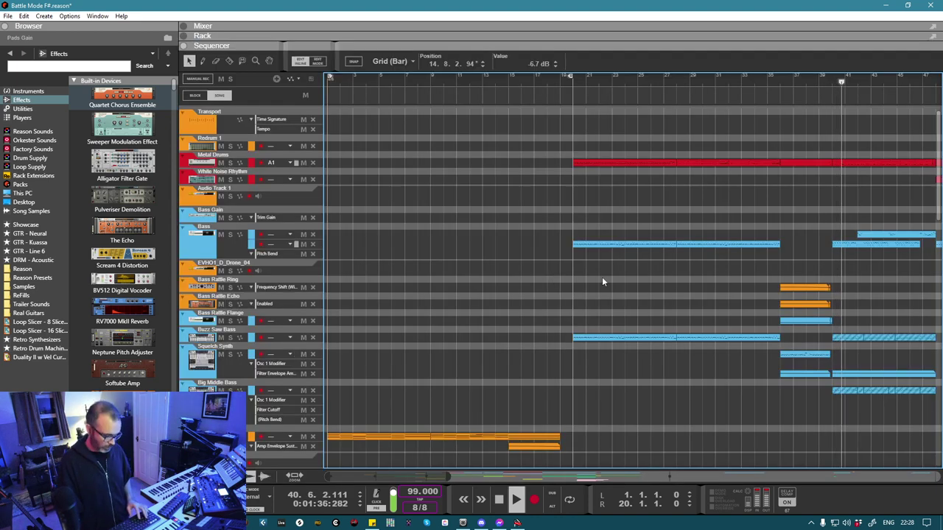
scroll(602, 279, "down", 5, "ctrl")
scroll(548, 285, "down", 8)
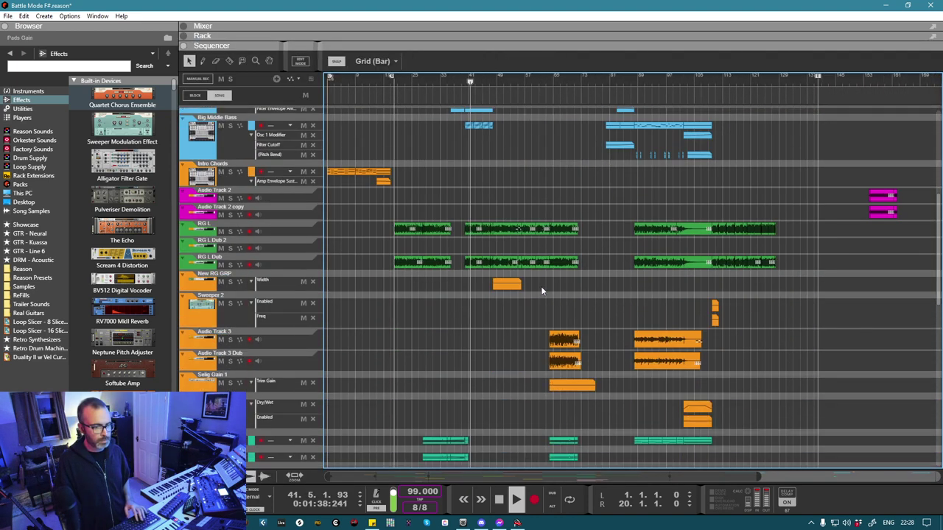
scroll(541, 290, "down", 3)
key("KP_0")
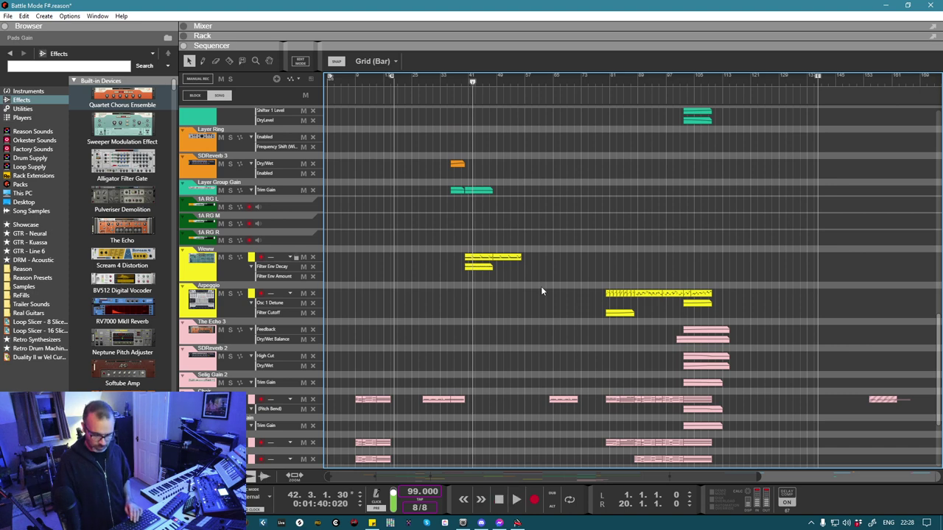
key("KP_0")
key("space")
scroll(541, 289, "up", 3, "ctrl")
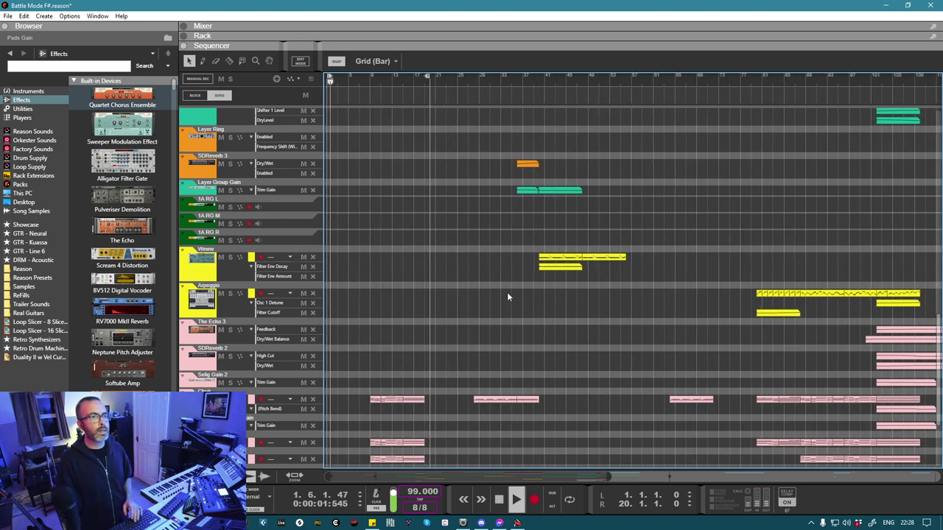
scroll(554, 324, "up", 2, "ctrl")
scroll(423, 330, "down", 4)
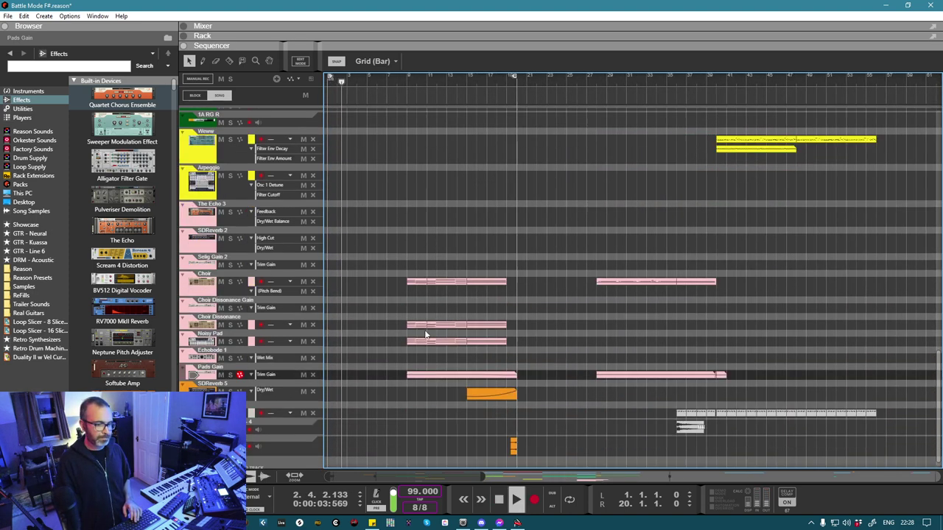
scroll(423, 330, "up", 8)
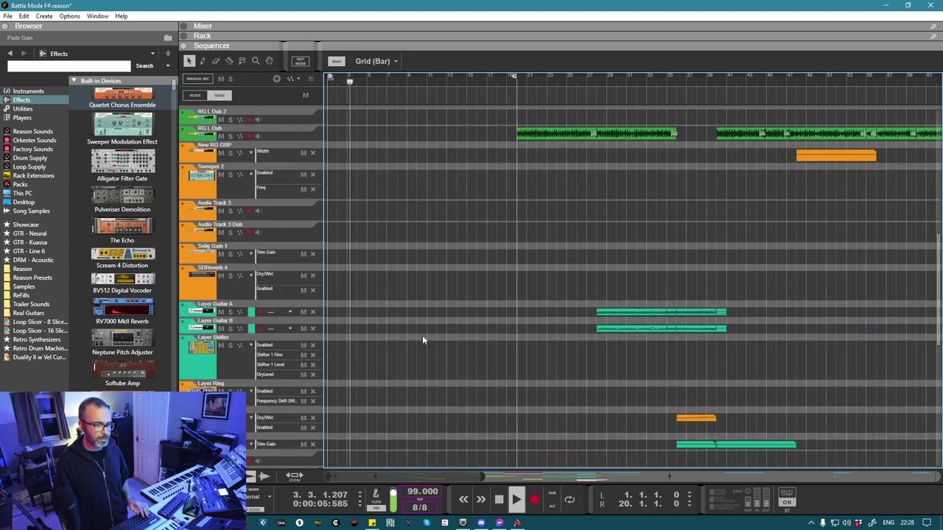
scroll(422, 337, "up", 3)
scroll(422, 337, "up", 2)
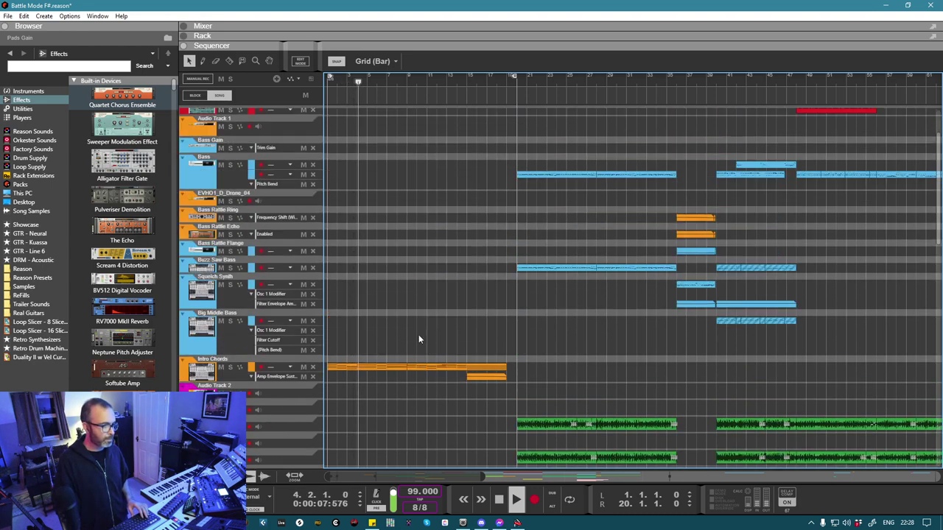
Step: Add a Synapse Audio Antidote instrument track between the Bass and EVHO1_D_Drone_04 tracks
scroll(92, 333, "down", 20)
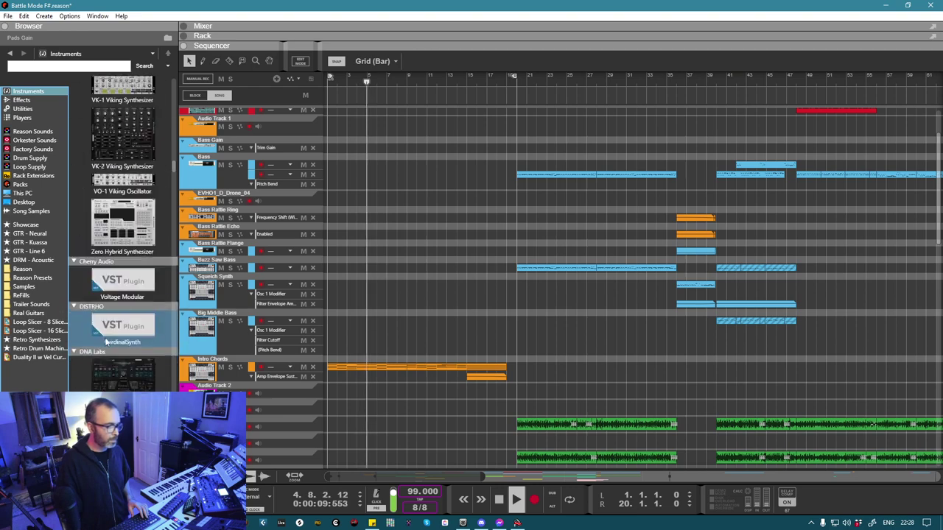
scroll(106, 346, "down", 20)
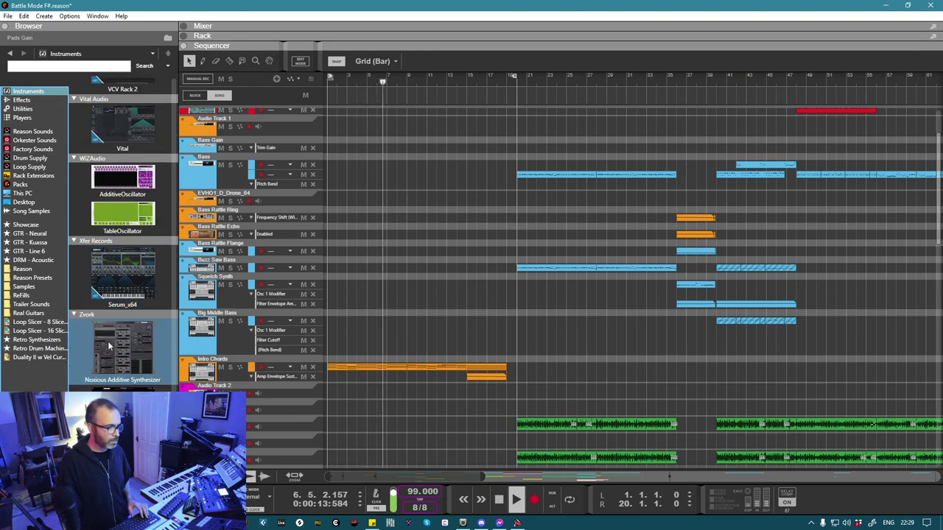
scroll(108, 340, "down", 20)
scroll(109, 344, "up", 1)
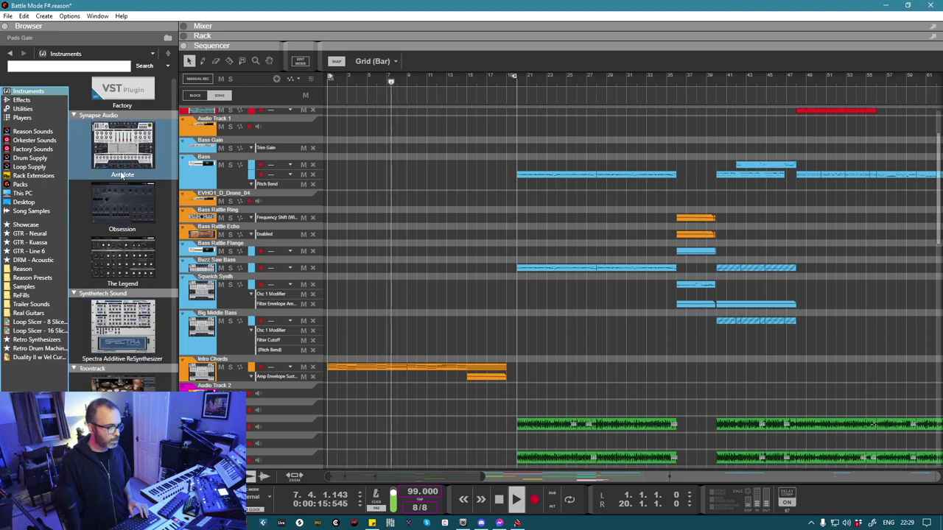
left_click_drag(122, 143, 282, 195)
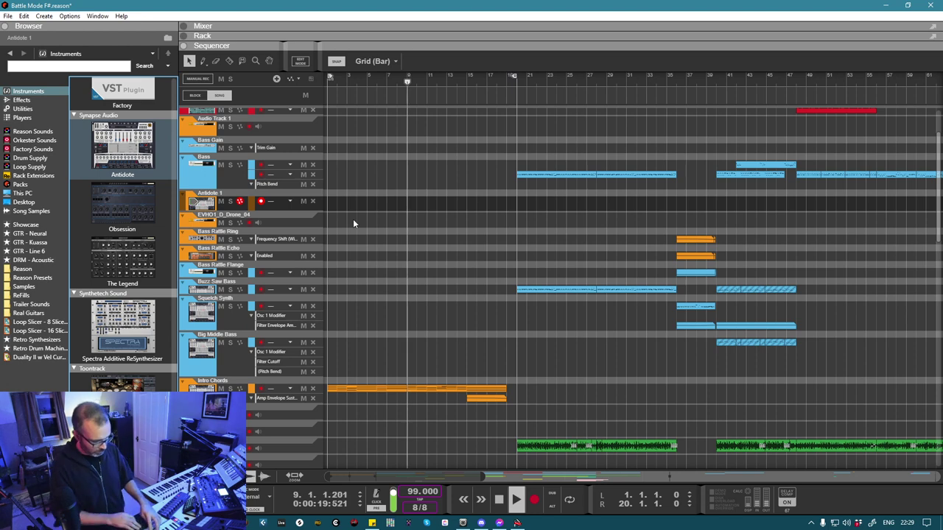
Step: Set Antidote 1's oscillator 1 count to 12, adjust its filter cutoff and slightly lower its mix channel level
key("F6")
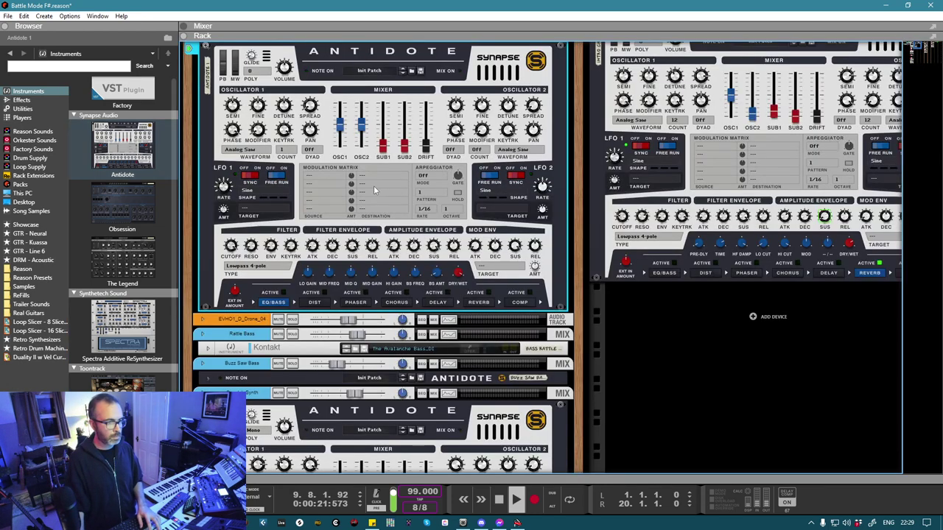
left_click_drag(284, 150, 310, 278)
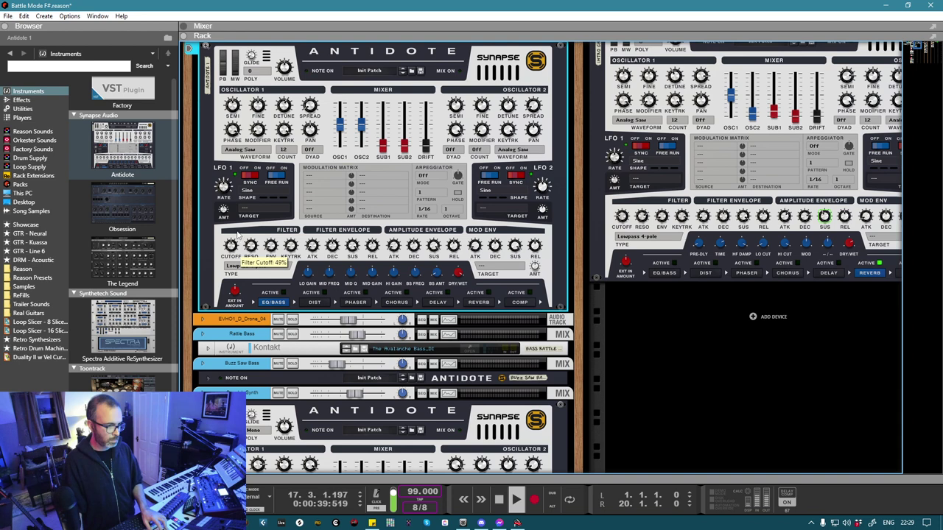
left_click_drag(239, 227, 255, 155)
scroll(255, 153, "up", 2)
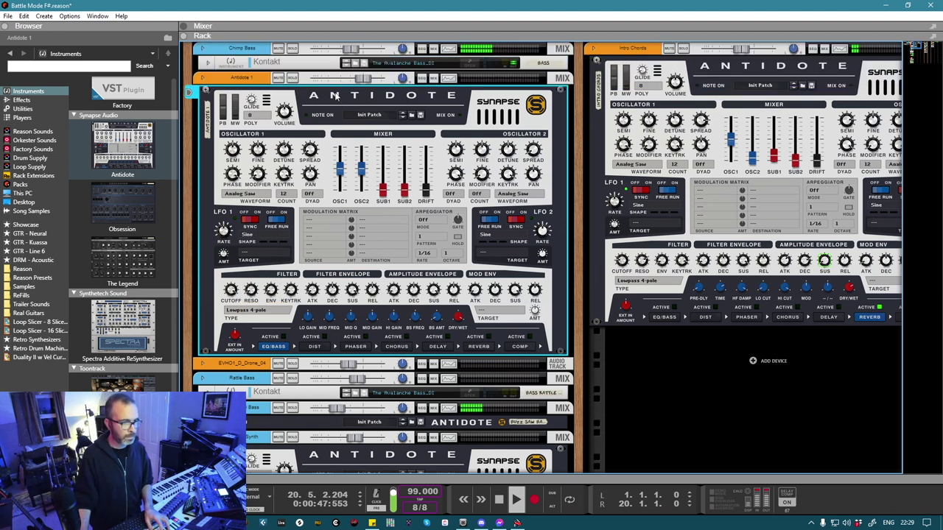
left_click(363, 80)
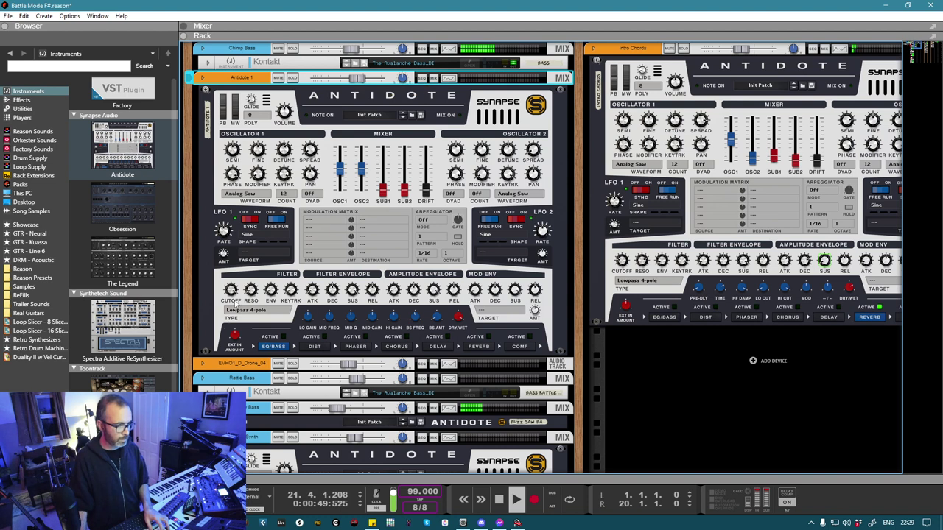
left_click(233, 298)
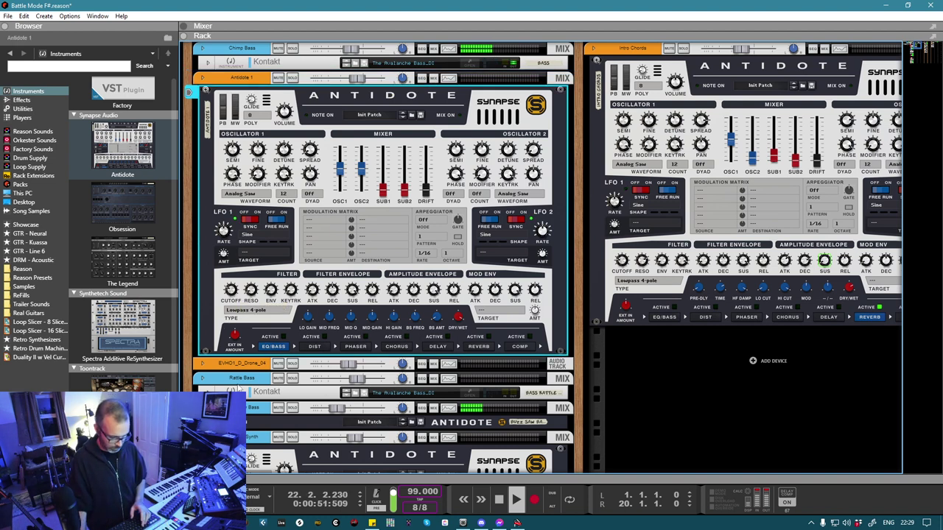
Step: Move the left locator to bar 9, stop playback and place the song position at bar 9
key("F7")
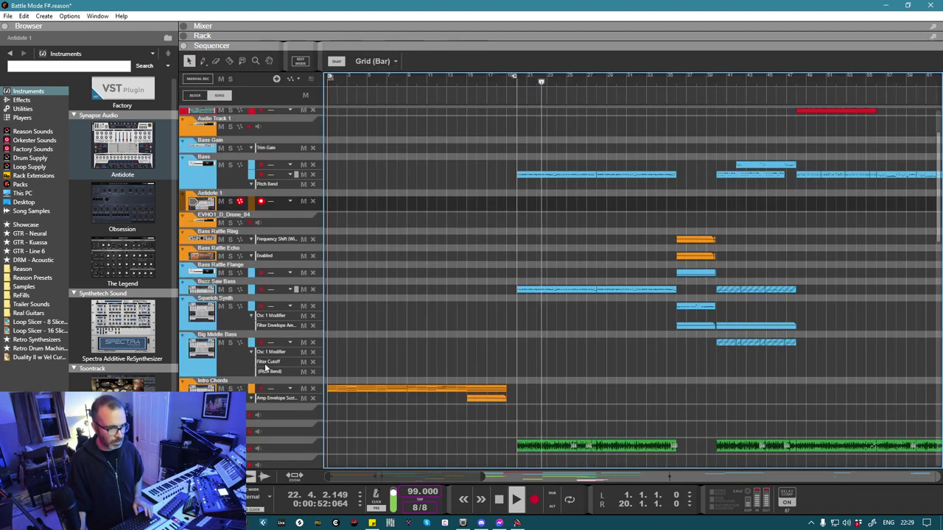
left_click(408, 76, "alt")
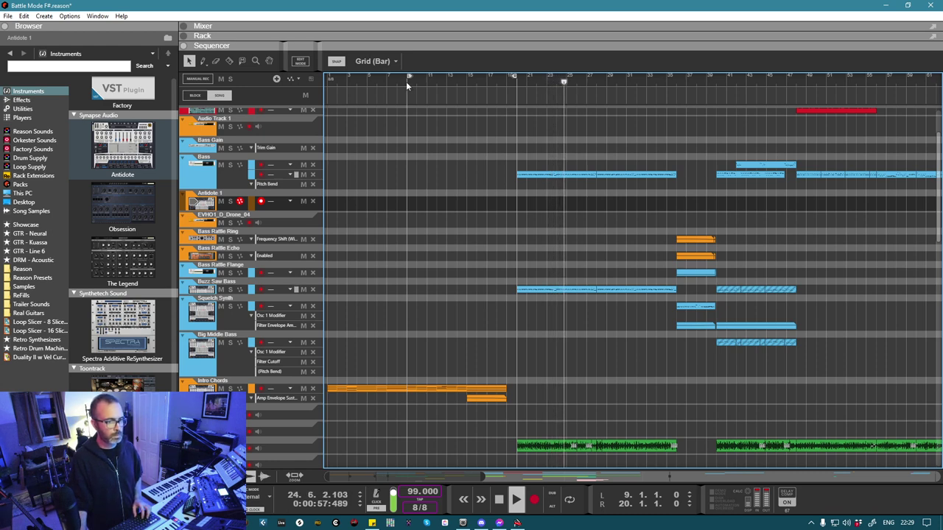
right_click(405, 81)
left_click(401, 80)
key("space")
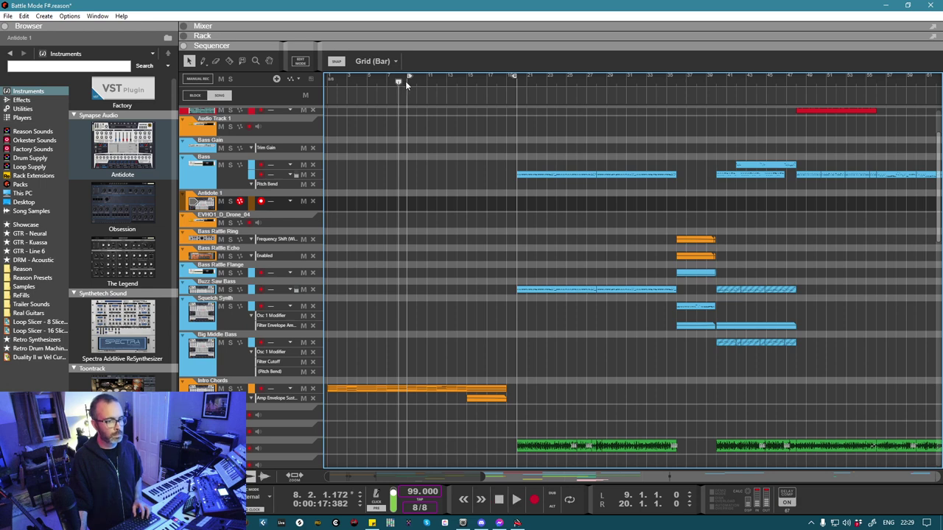
left_click(405, 81)
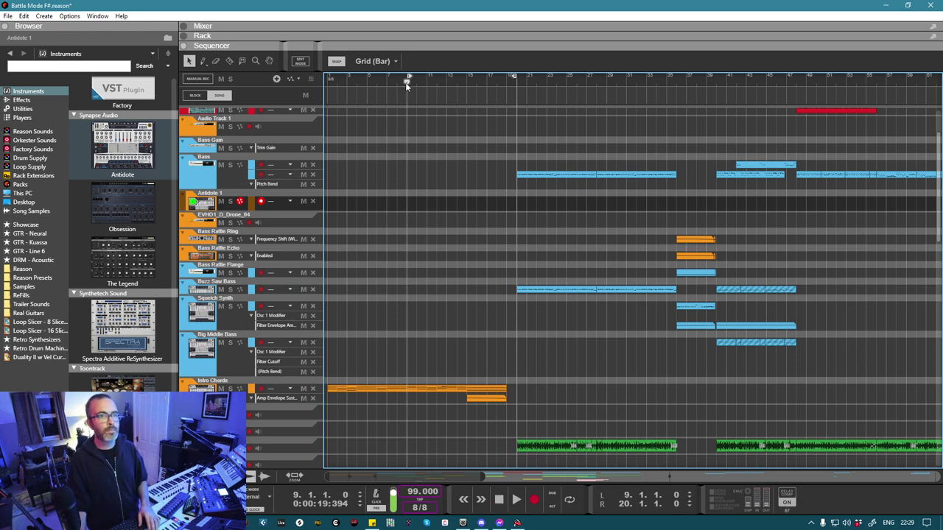
Step: Readjust Antidote 1's filter cutoff and create a Remote Override mapping for it by learning from control surface input
key("F6")
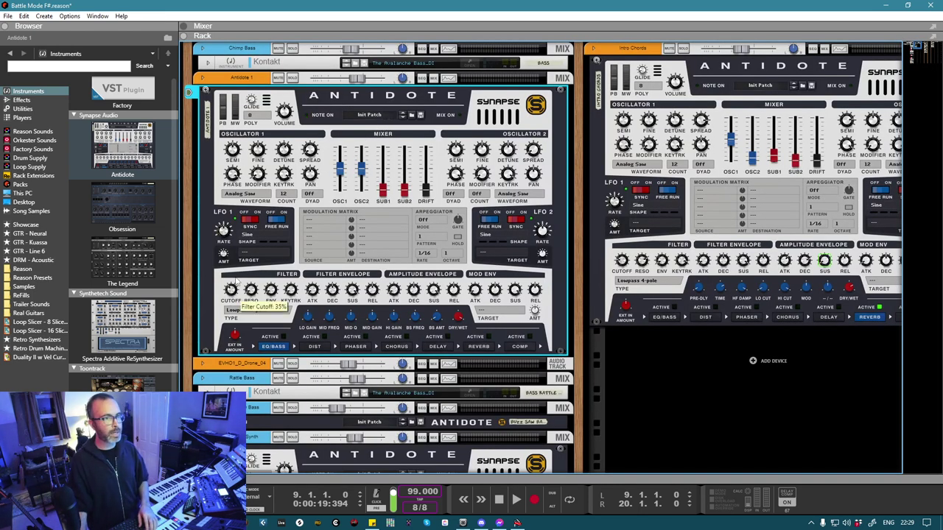
left_click_drag(230, 284, 238, 271)
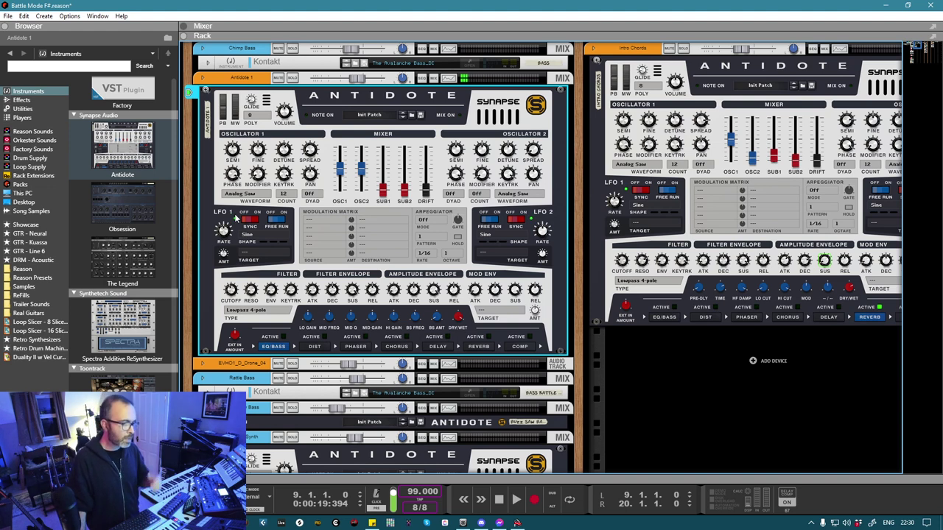
right_click(230, 290)
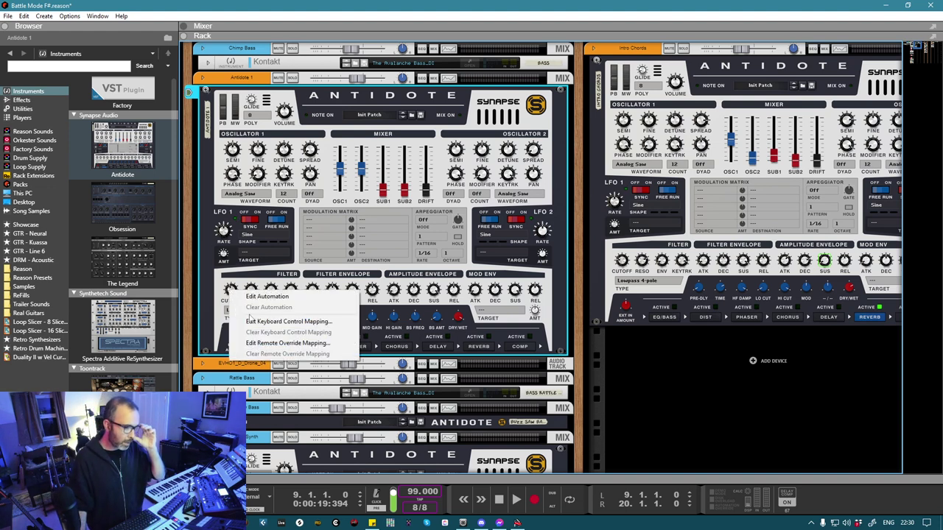
left_click(264, 347)
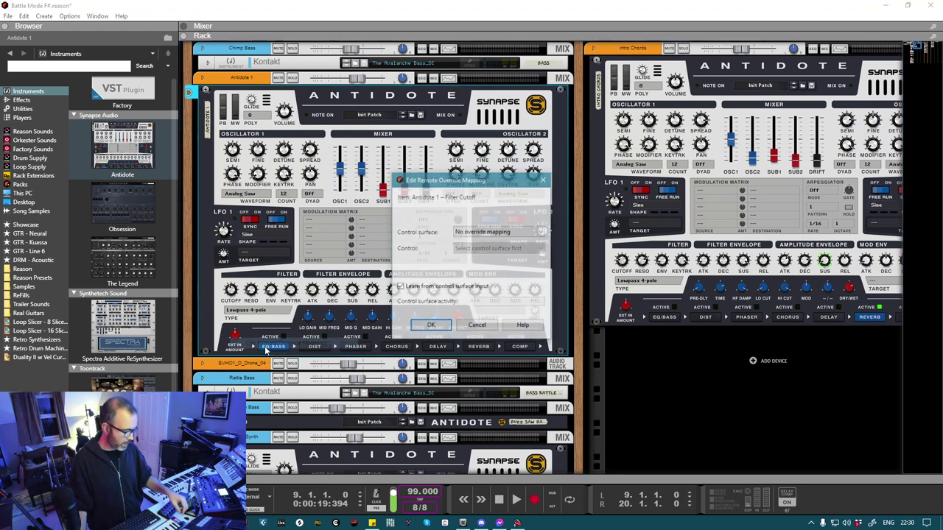
left_click(429, 326)
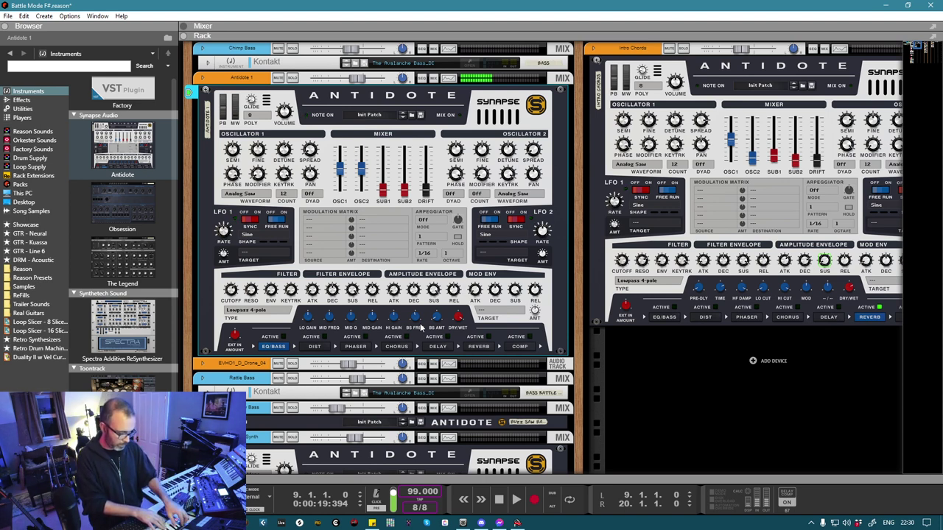
Step: Raise Antidote 1's oscillator 1 spread to about 73%
left_click_drag(308, 151, 328, 62)
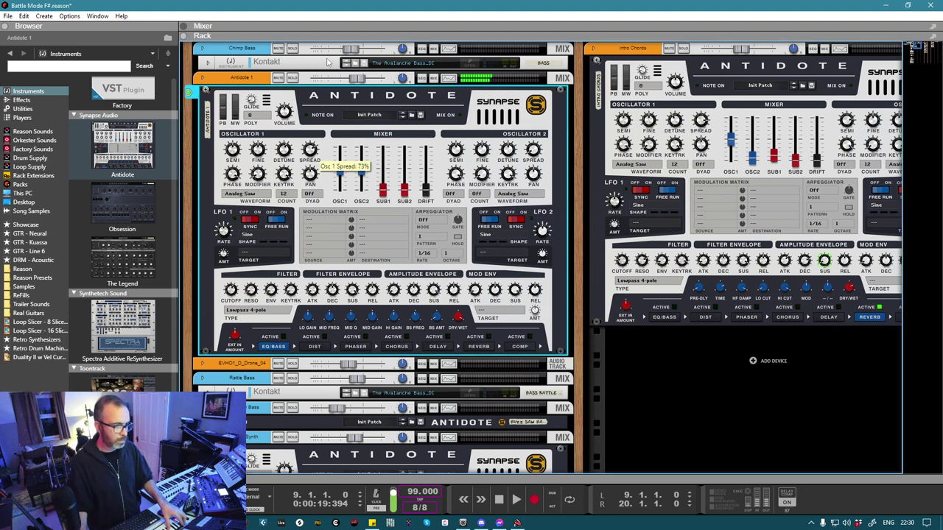
left_click(258, 115)
left_click(273, 120)
Step: Record an Antidote 1 take with filter cutoff automation from bar 9 for about two bars, and stop recording
key("F7")
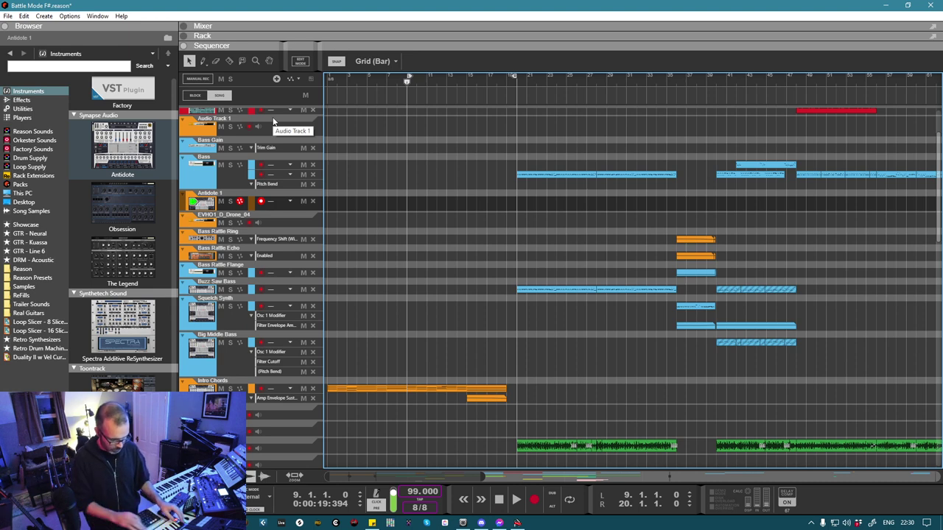
key("ctrl+Return")
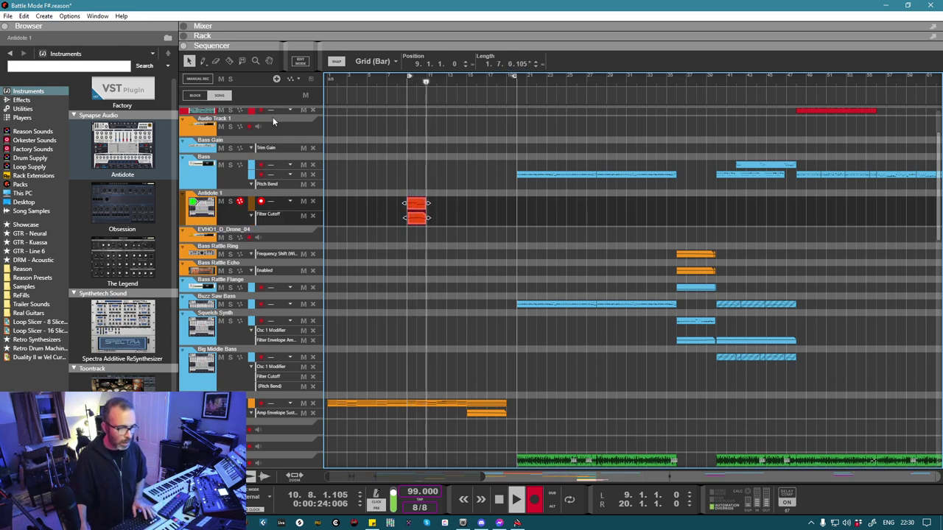
key("space")
left_click(394, 226)
Step: In the Choir clip at bar 9, start the second chord at bar 10 and extend the first chord up to it
scroll(397, 257, "down", 15)
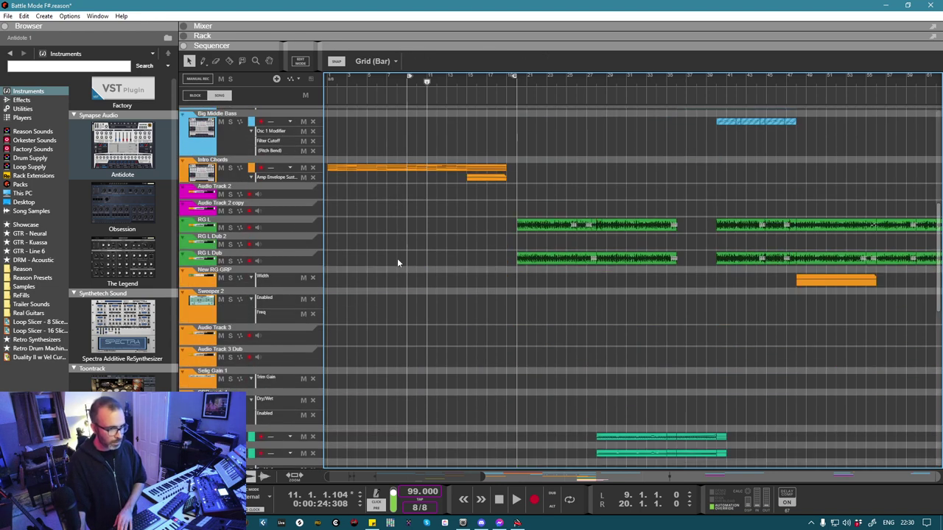
scroll(406, 276, "down", 3)
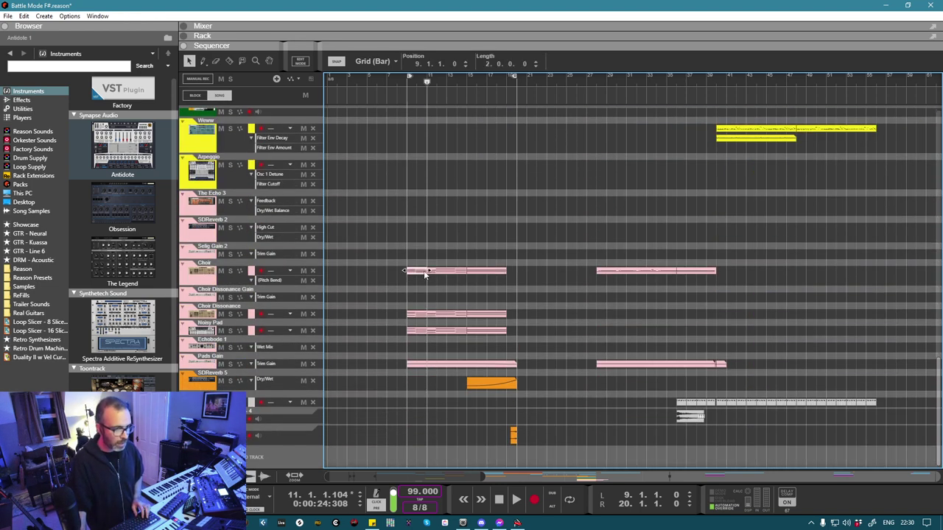
double_click(412, 271)
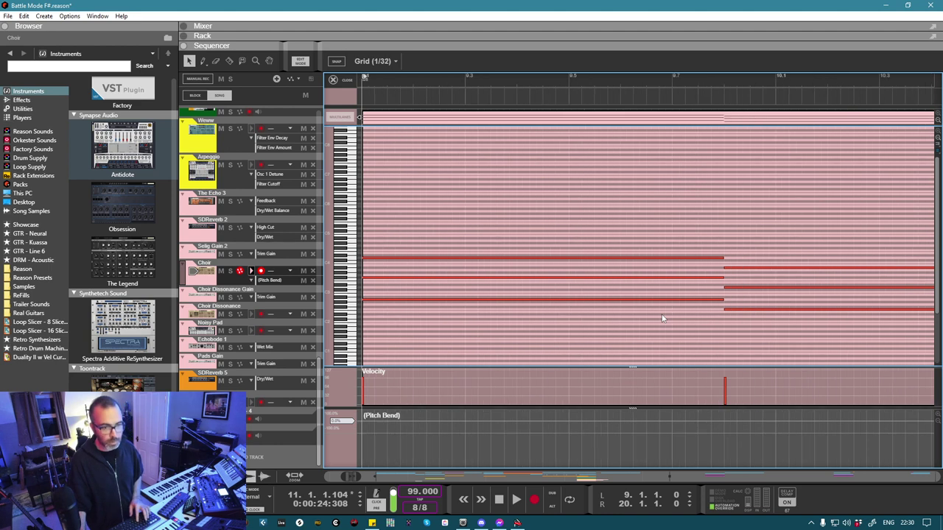
scroll(661, 318, "down", 5)
left_click_drag(699, 331, 694, 240)
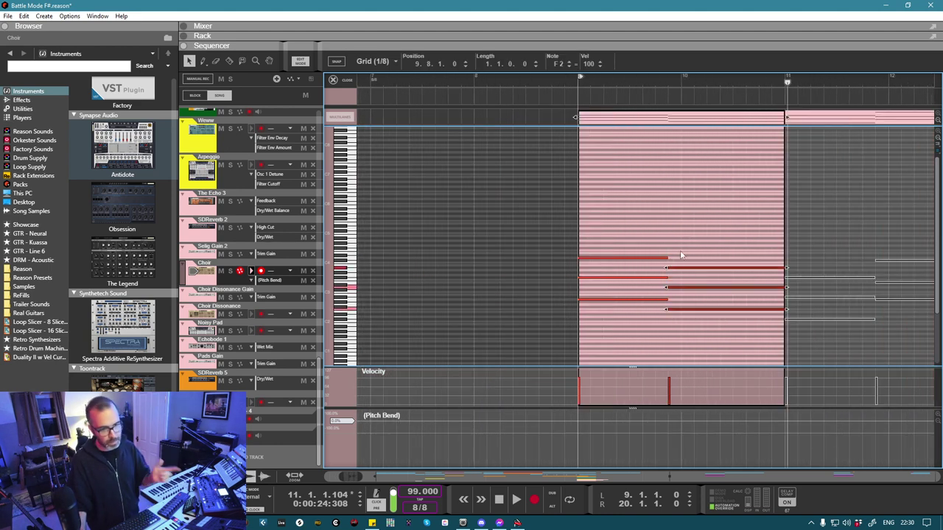
left_click_drag(668, 269, 679, 271)
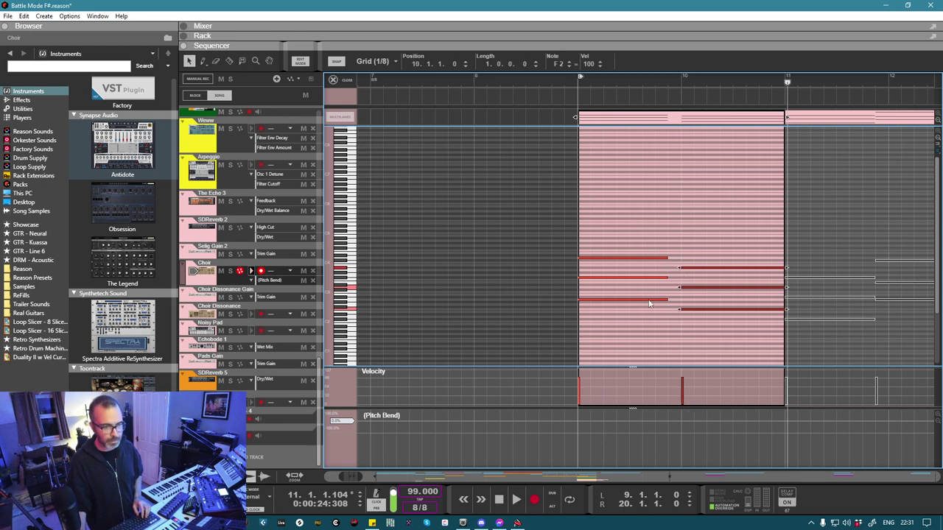
left_click_drag(674, 305, 680, 258)
key("ctrl+e")
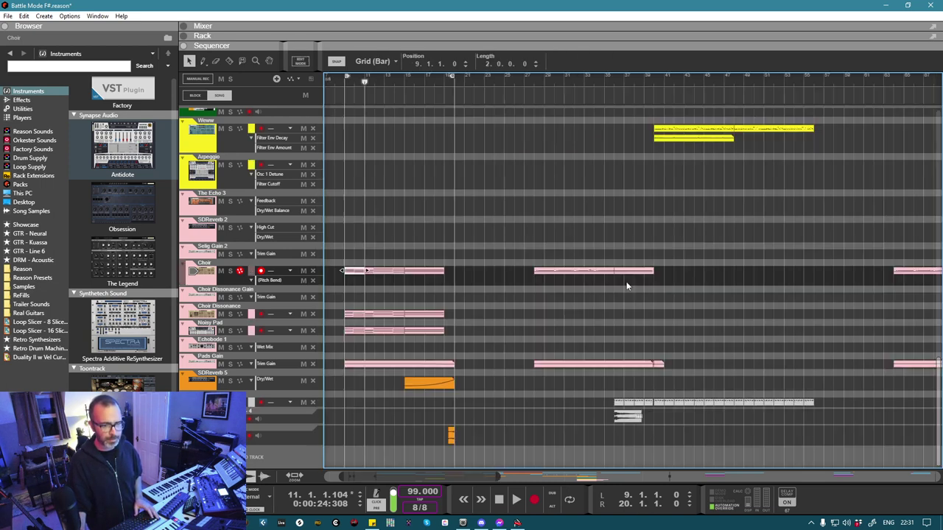
Step: In the Choir clip at bar 11, start the second and fourth chords at bars 12 and 14 and extend the preceding chords to meet them
double_click(378, 271)
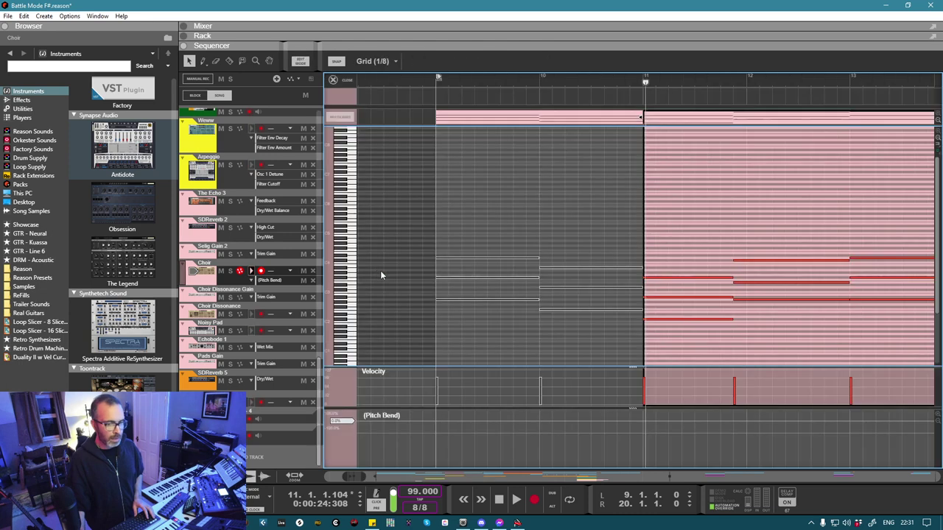
scroll(509, 268, "right", 2)
left_click_drag(635, 317, 624, 264)
left_click_drag(608, 350, 599, 239)
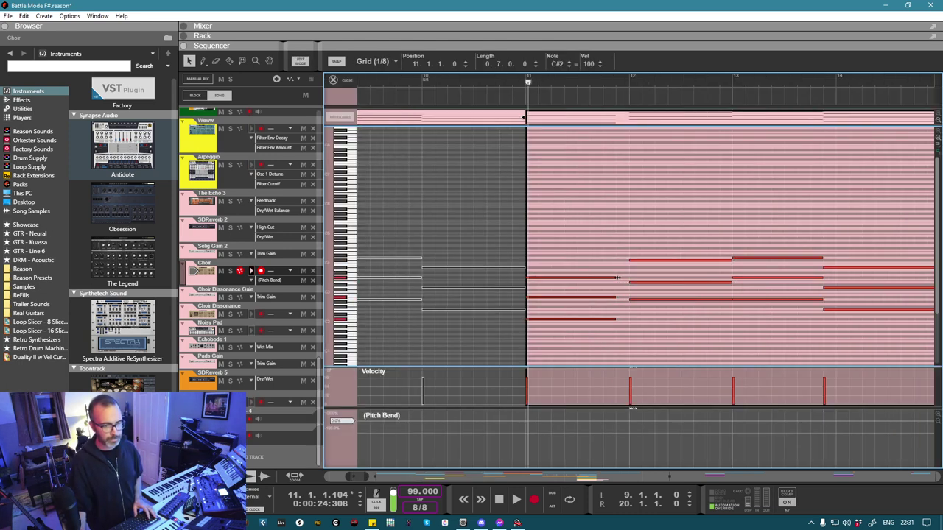
left_click_drag(617, 278, 631, 278)
scroll(630, 281, "left", 2)
left_click_drag(709, 315, 726, 269)
left_click_drag(697, 234, 709, 300)
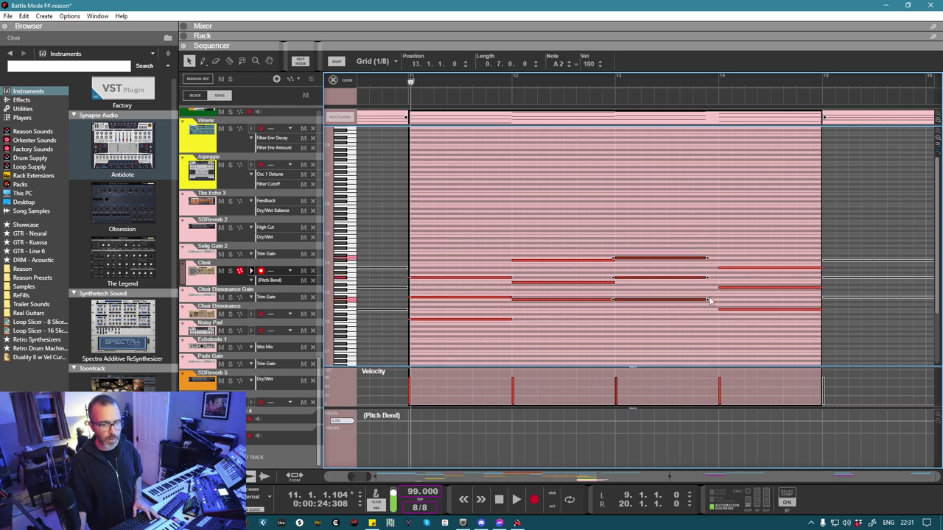
key("ctrl+e")
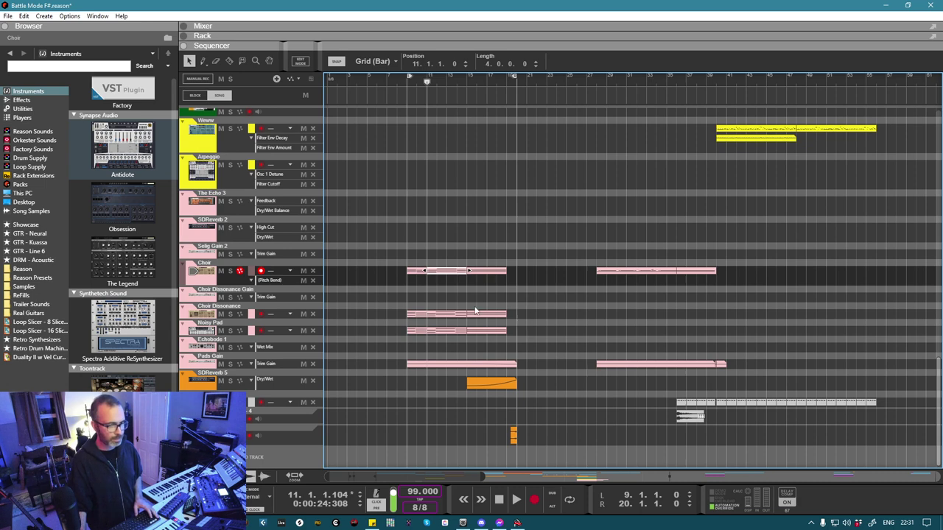
Step: Join the intro clips on the Choir, Choir Dissonance and Noisy Pad tracks and open the Choir Dissonance clip for editing
left_click(426, 317)
left_click_drag(394, 266, 531, 345)
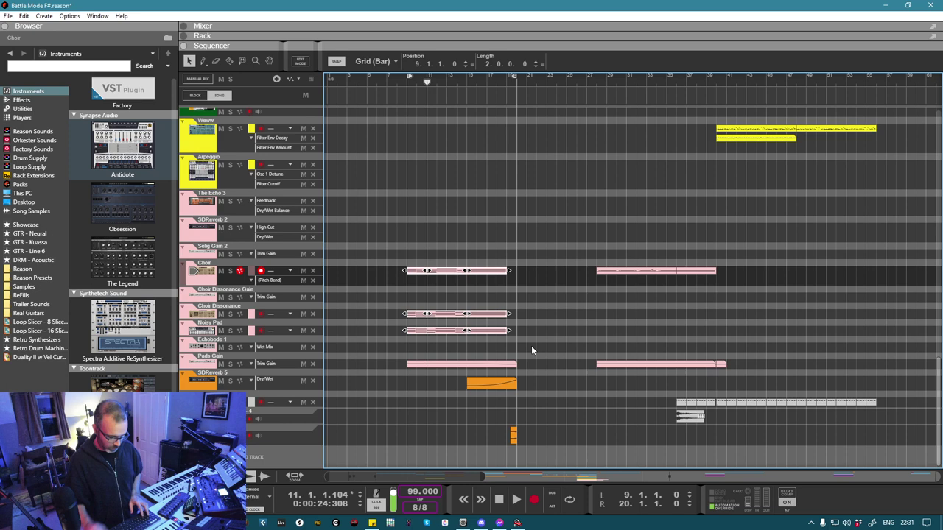
double_click(445, 317)
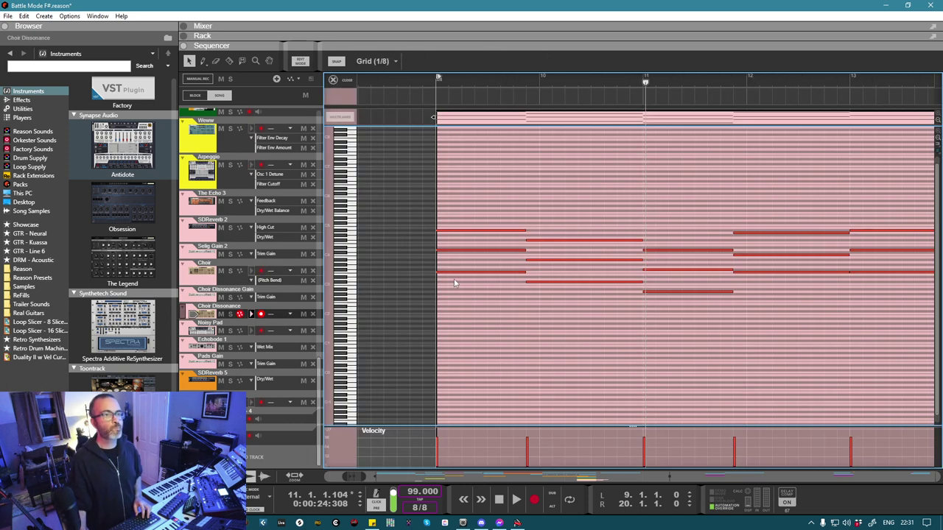
Step: In the Choir Dissonance clip, start the second and fourth chords at bars 10 and 12 and extend the chords before them to meet
left_click_drag(543, 302, 557, 184)
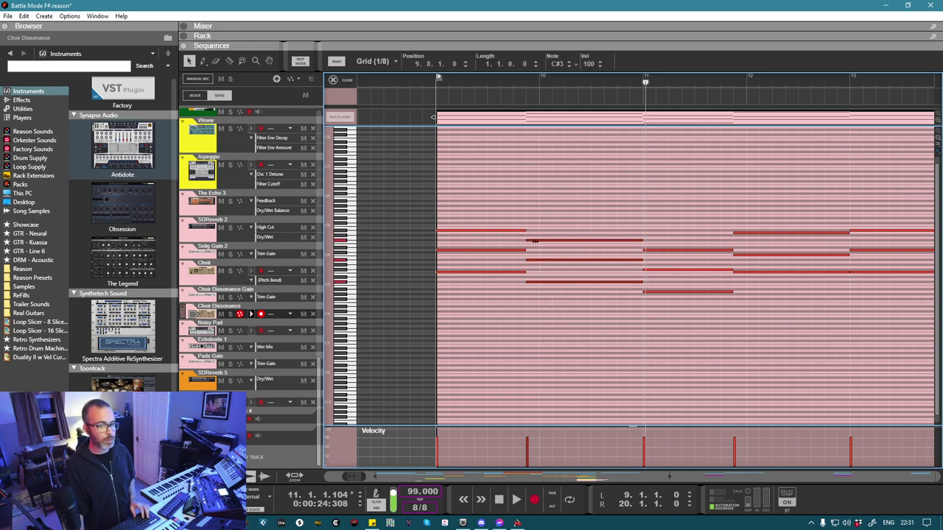
left_click_drag(535, 241, 539, 241)
left_click_drag(515, 287, 471, 221)
left_click_drag(526, 231, 538, 231)
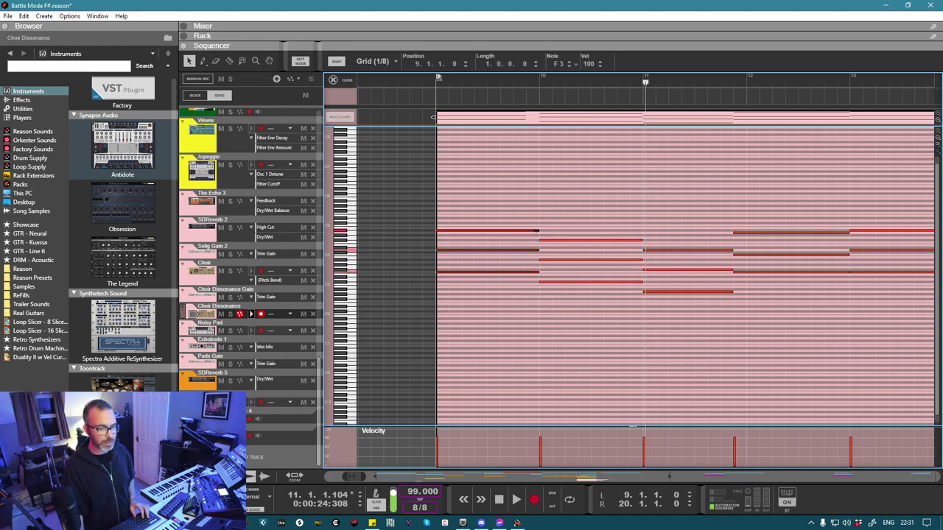
scroll(536, 231, "right", 2)
left_click_drag(634, 278, 628, 234)
left_click_drag(610, 313, 606, 215)
left_click_drag(617, 250, 627, 250)
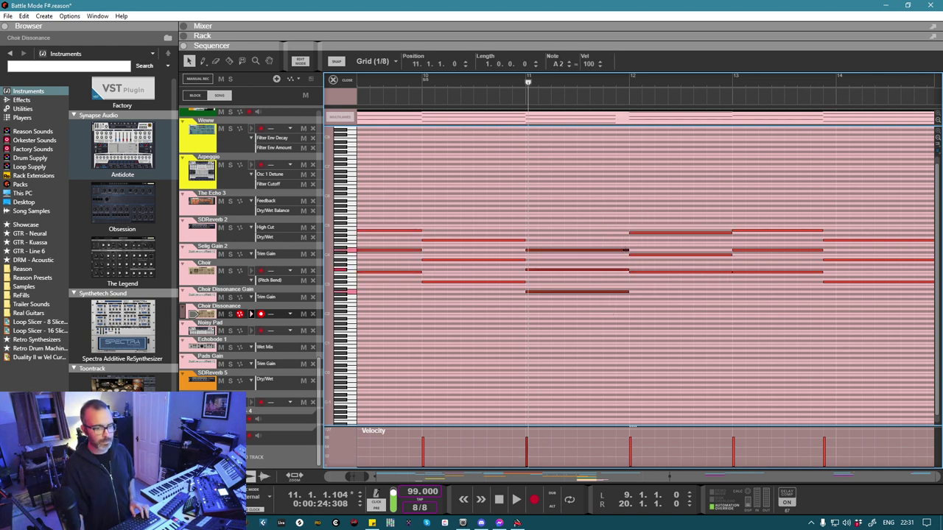
Step: Start Choir Dissonance's sixth chord at bar 14, extend the bar 13 chord to one bar and close the clip
scroll(623, 251, "right", 4)
left_click_drag(622, 293, 611, 240)
left_click_drag(568, 305, 594, 274)
left_click(595, 231)
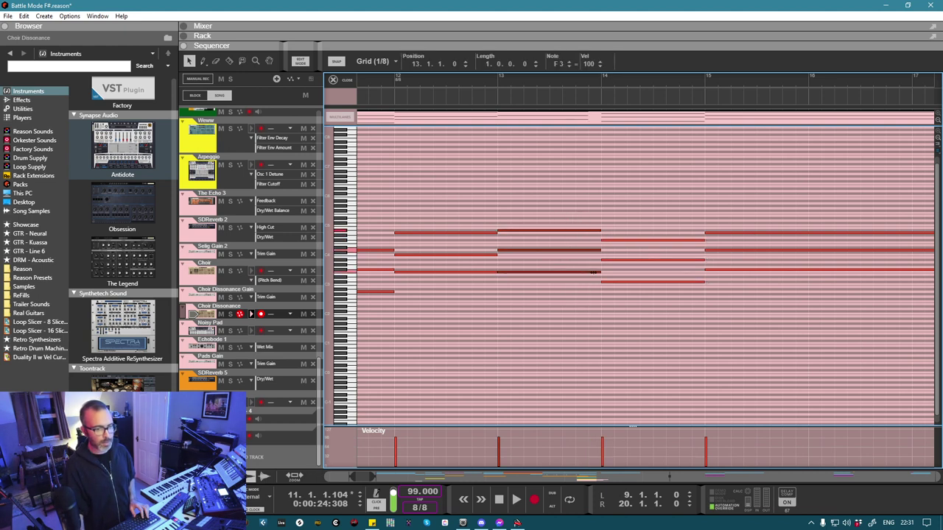
key("ctrl+e")
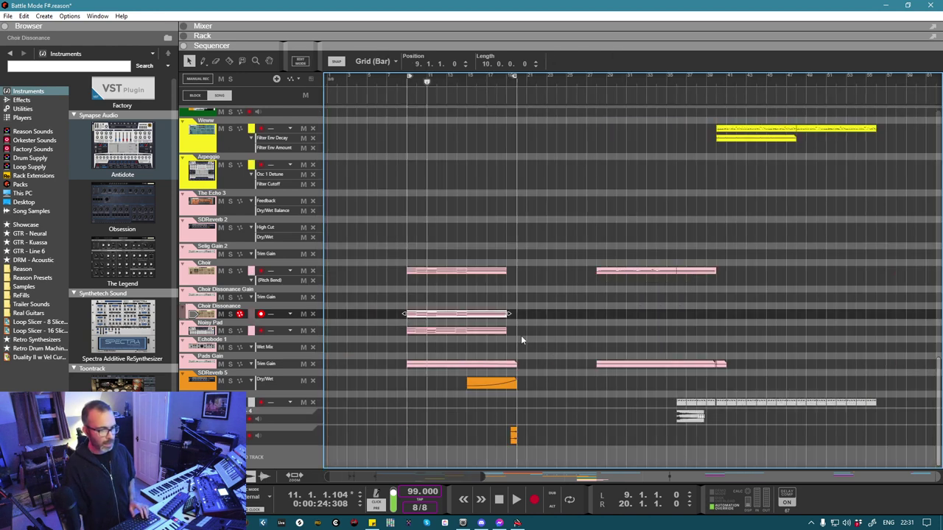
Step: In the Noisy Pad clip, start the second and fourth chords at bars 10 and 12 and extend the chords before them to meet
left_click(495, 333)
key("ctrl+e")
left_click_drag(562, 333, 540, 255)
left_click_drag(479, 293, 539, 243)
scroll(629, 273, "right", 3)
left_click_drag(626, 294, 631, 248)
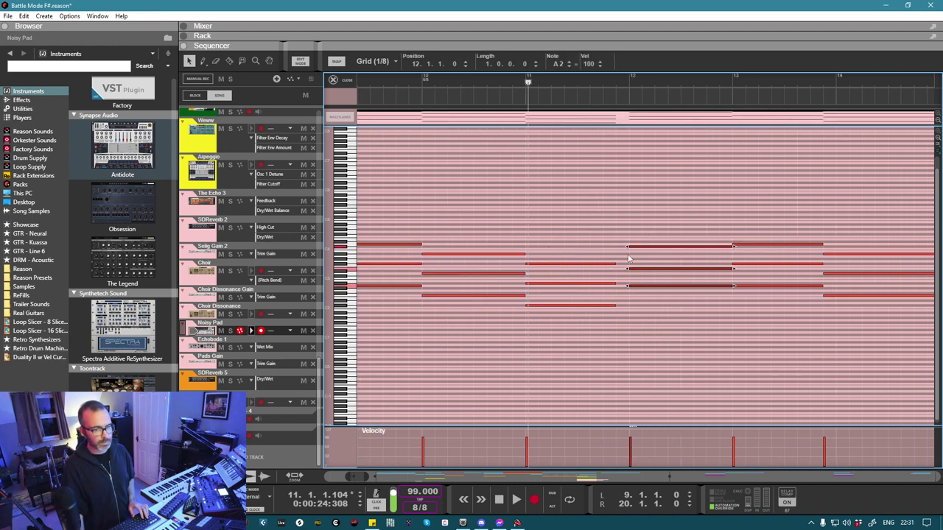
left_click_drag(604, 353, 520, 251)
left_click_drag(617, 263, 628, 264)
Step: Start Noisy Pad's sixth chord at bar 14, extend the bar 13 chord to one bar and close the clip
scroll(627, 264, "right", 6)
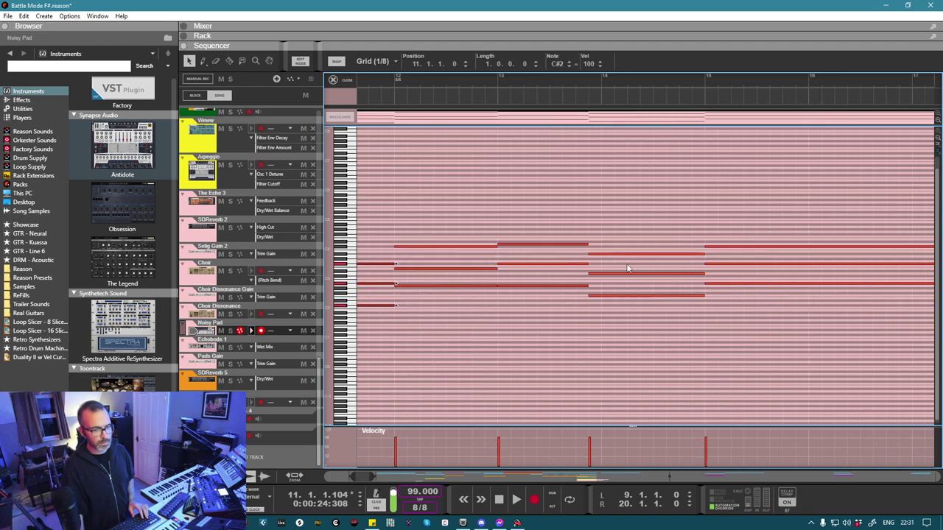
left_click_drag(648, 304, 601, 254)
left_click_drag(553, 320, 601, 244)
key("ctrl+e")
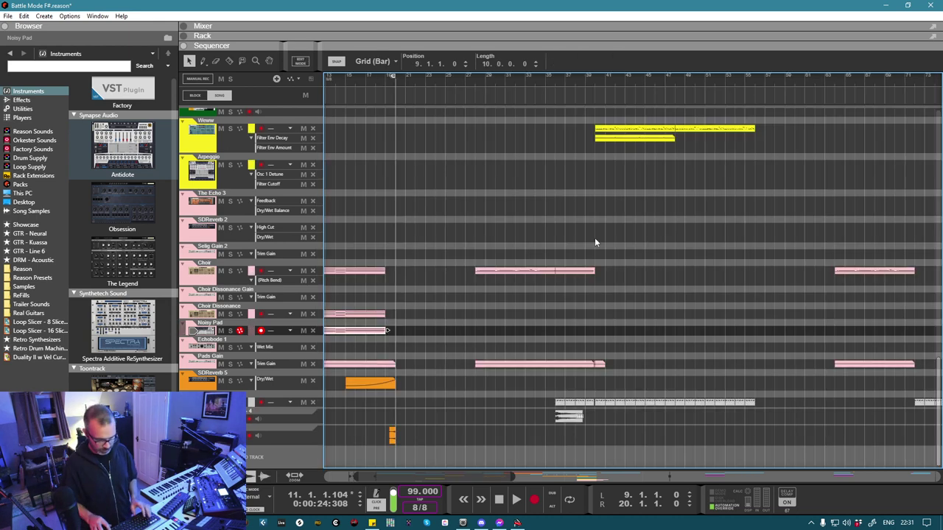
Step: Record a new part with Filter Cutoff automation on the Antidote 1 track, from bar 9 to bar 21
key("KP_1")
scroll(456, 251, "up", 10)
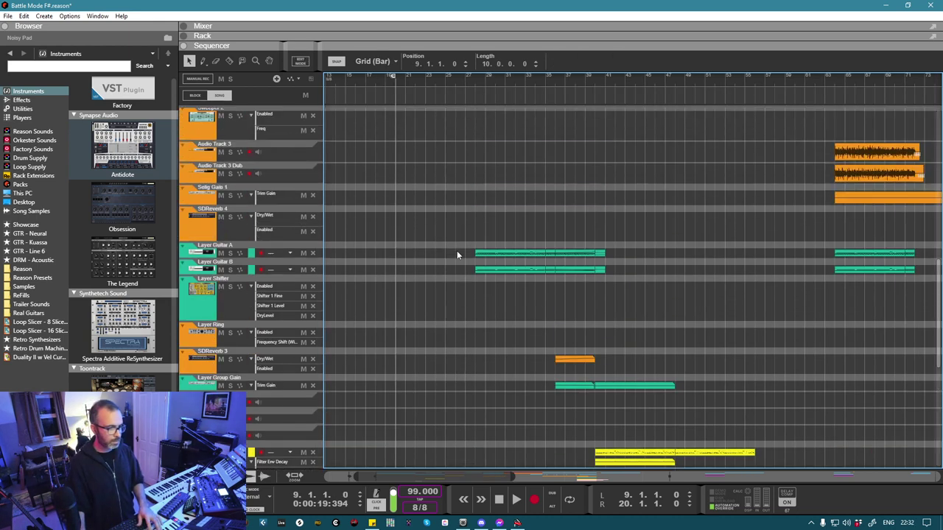
scroll(456, 254, "up", 2)
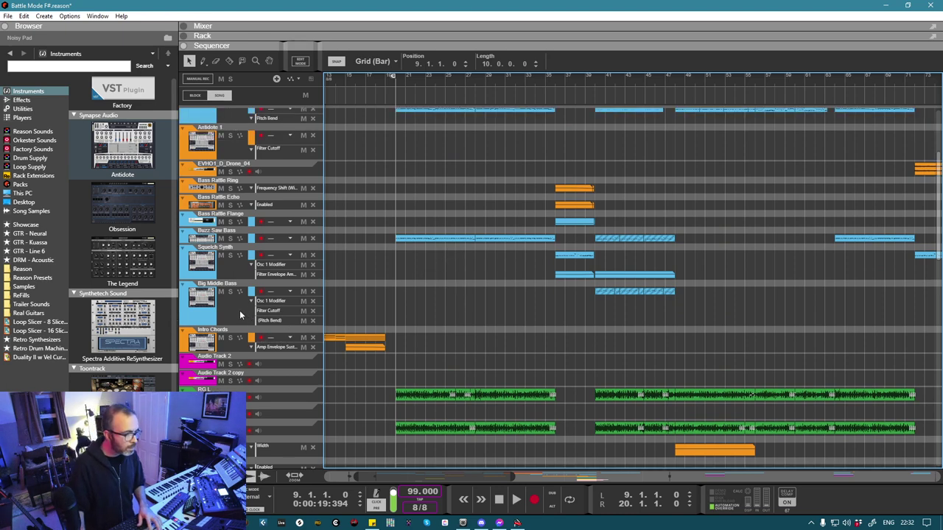
scroll(240, 304, "down", 4)
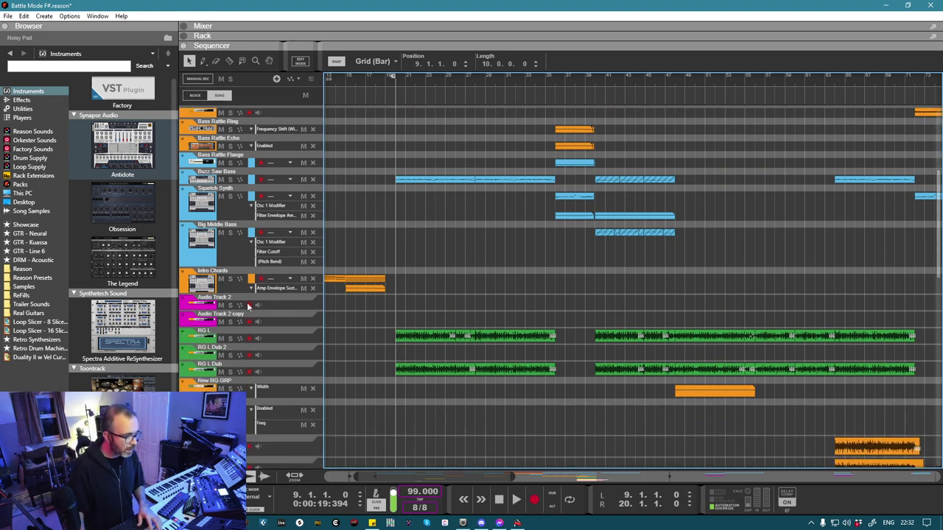
scroll(248, 304, "up", 13)
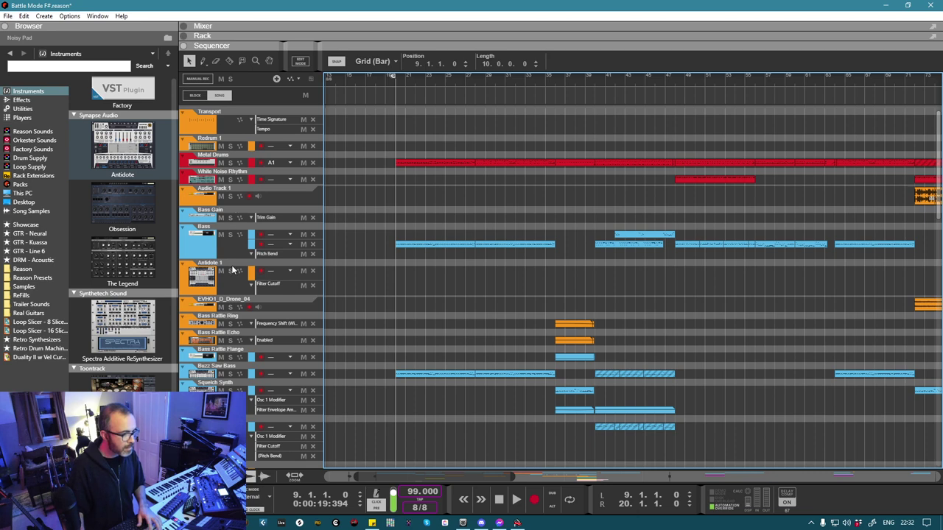
left_click(250, 273)
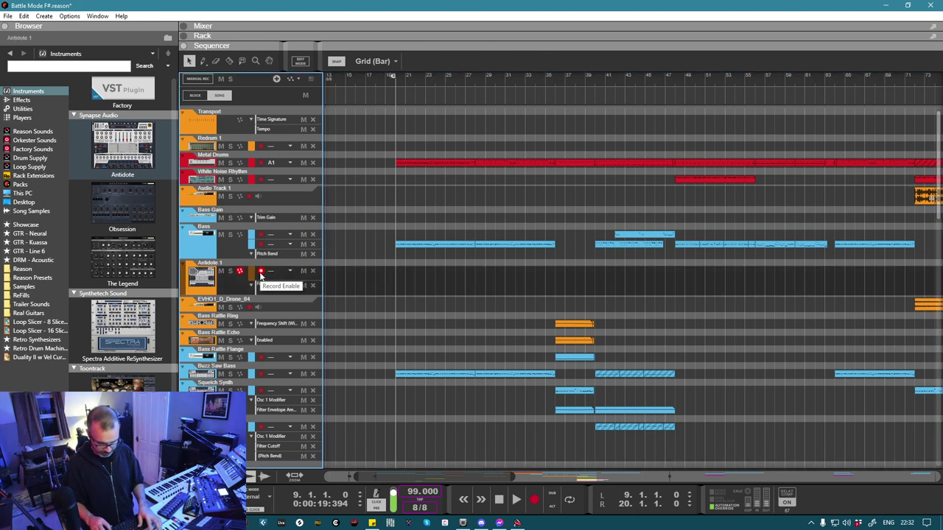
key("ctrl+Return")
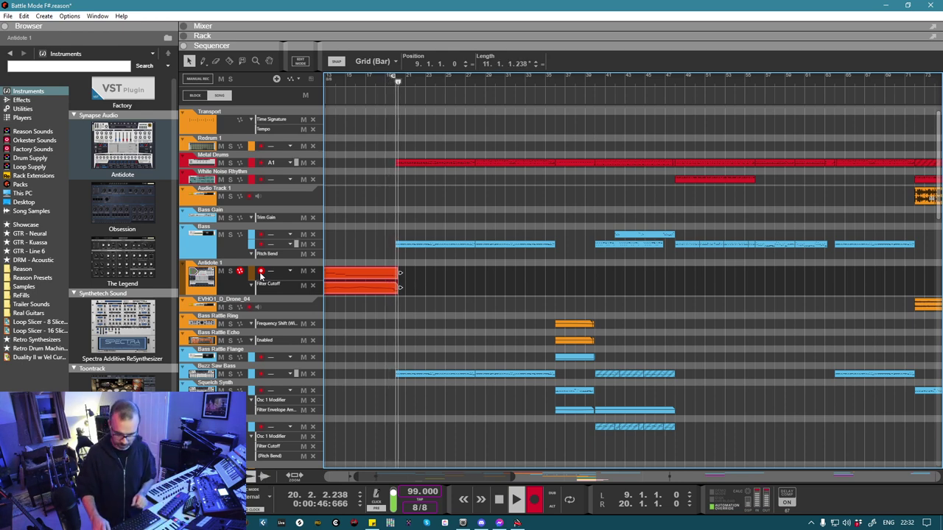
left_click(260, 276)
scroll(423, 270, "left", 3)
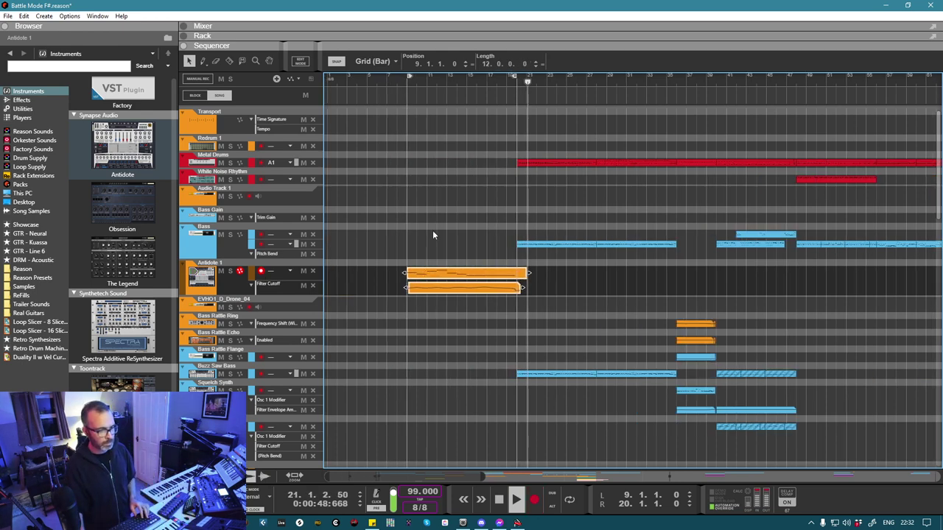
Step: Play the new Antidote 1 clip from bar 9, raise its bar 13 note to D0 and close the clip
key("KP_1")
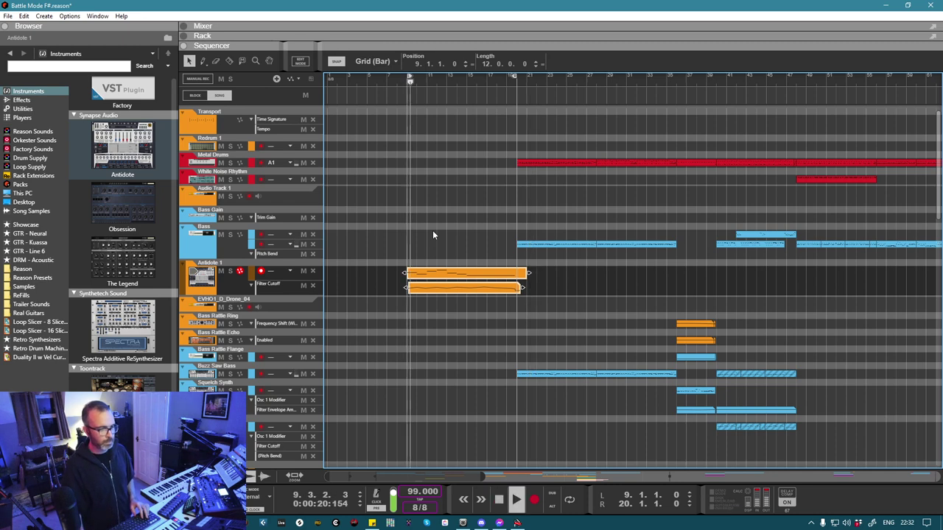
double_click(452, 273)
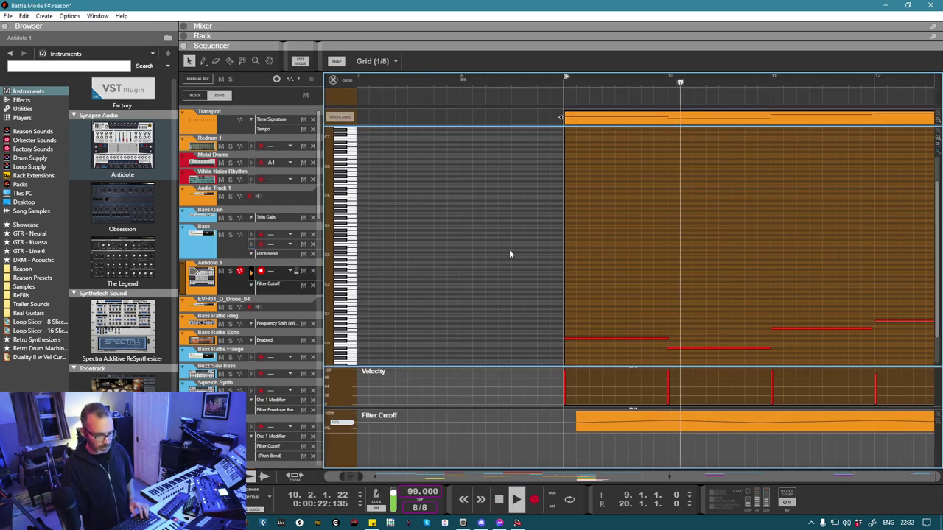
scroll(509, 250, "down", 6)
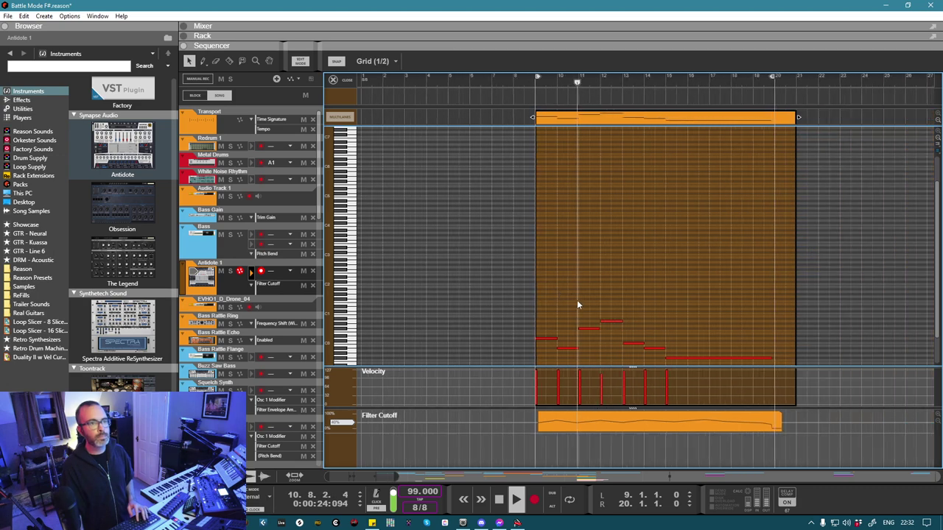
scroll(577, 300, "down", 1)
scroll(607, 293, "up", 4)
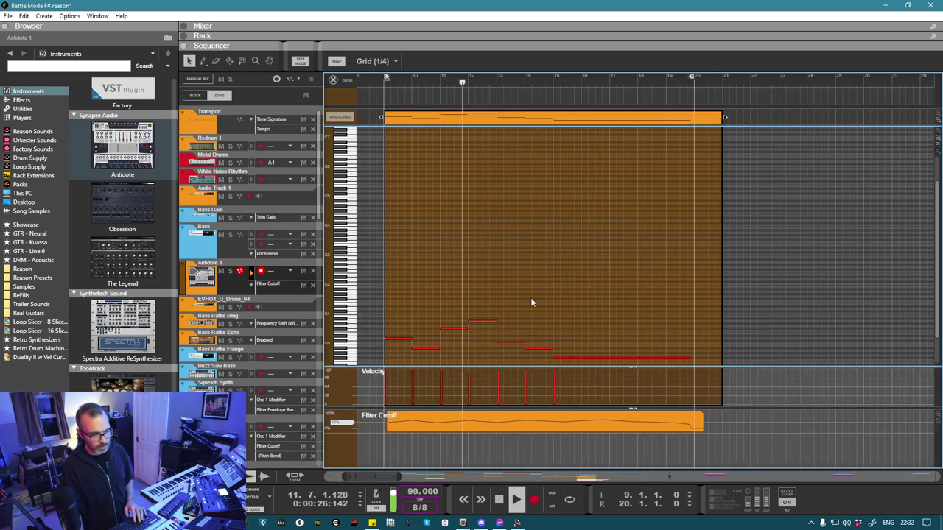
scroll(527, 290, "up", 4)
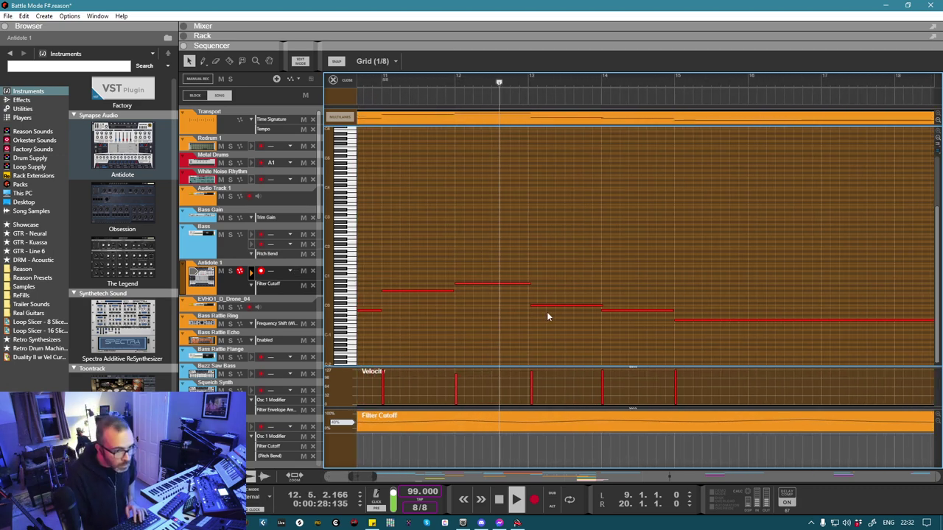
scroll(547, 312, "up", 1)
left_click(533, 306)
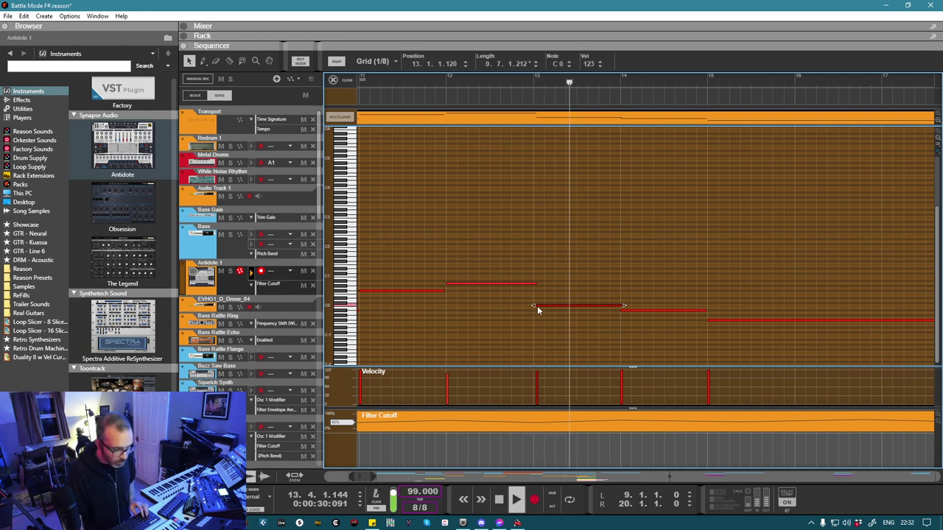
left_click_drag(537, 306, 532, 301)
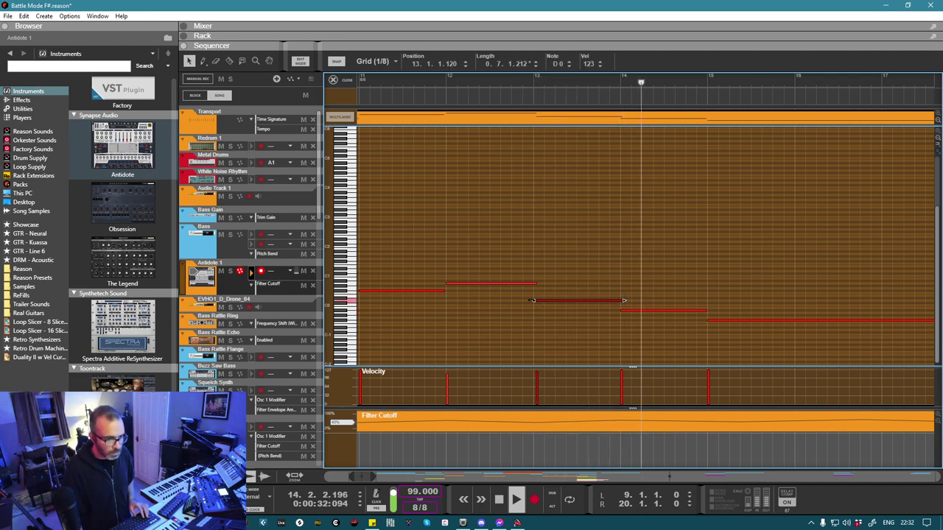
key("ctrl+e")
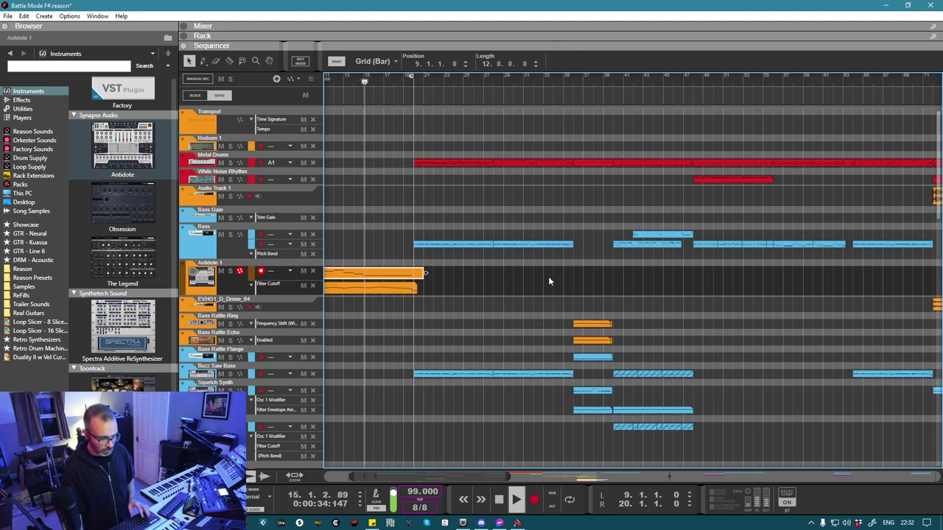
Step: Find the Pad GRP mix channel in the rack and unfold it to show its insert effects
scroll(529, 316, "down", 3)
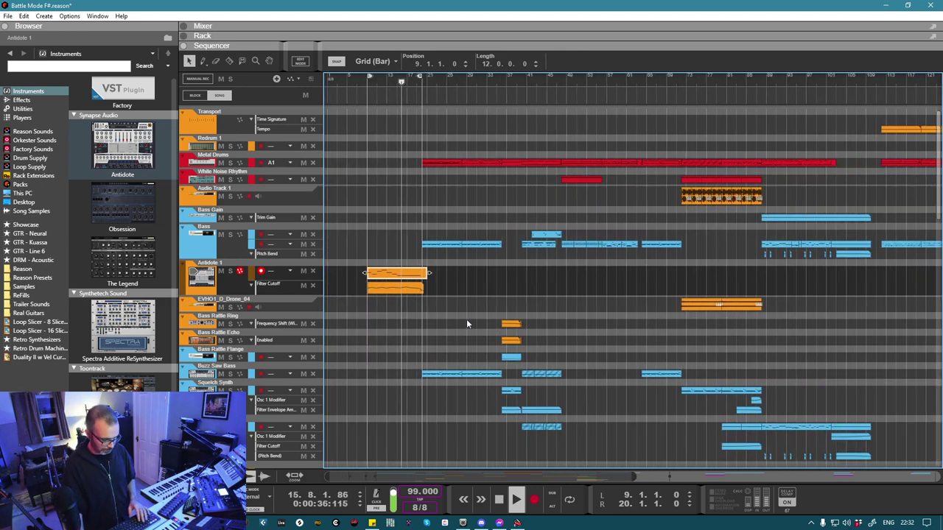
key("F6")
scroll(413, 317, "down", 2)
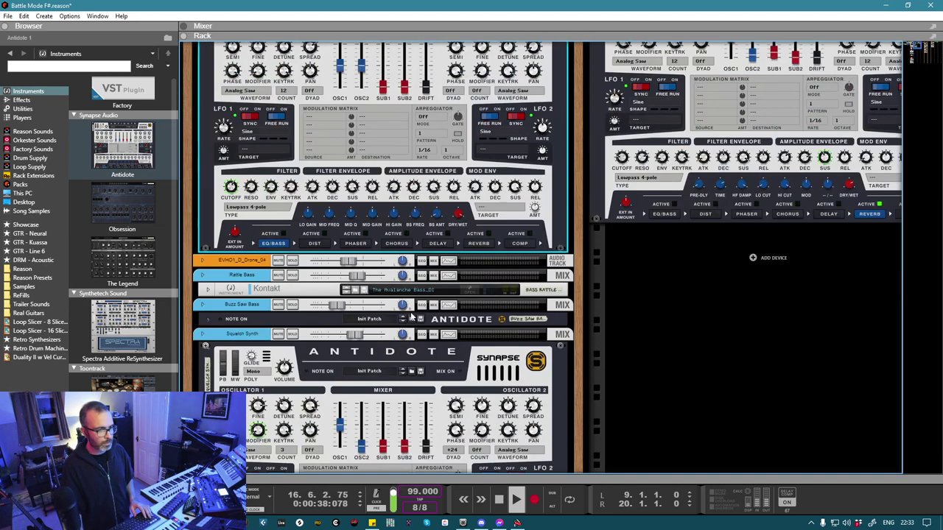
scroll(411, 316, "down", 5)
scroll(457, 302, "right", 3)
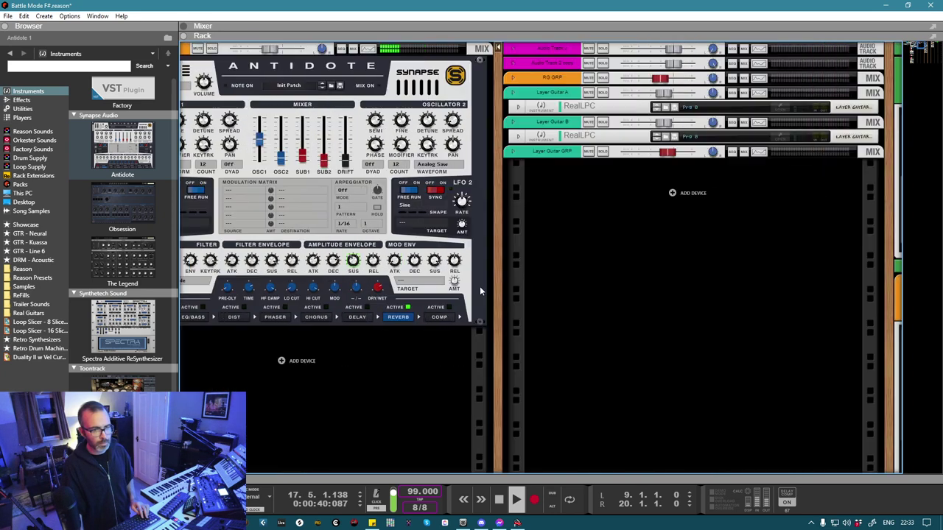
scroll(480, 289, "right", 3)
scroll(479, 288, "down", 6)
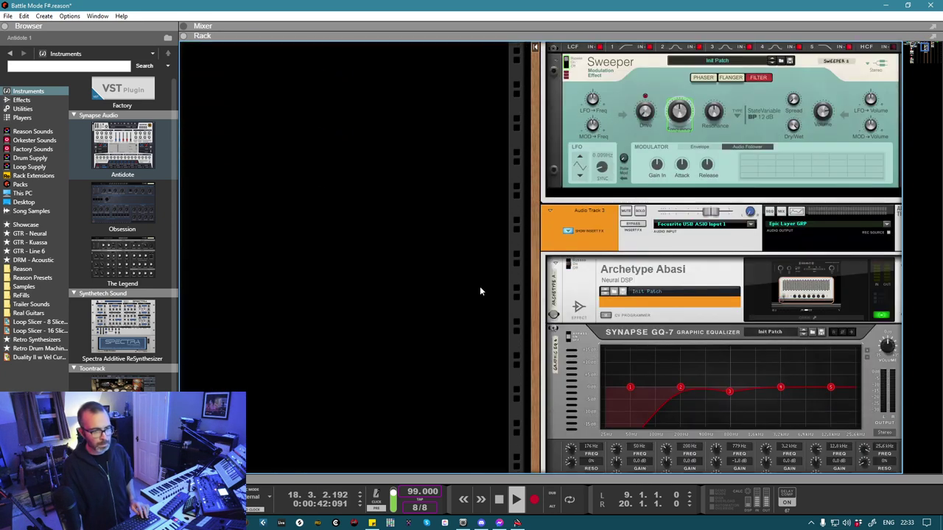
scroll(479, 286, "right", 3)
scroll(480, 286, "down", 10)
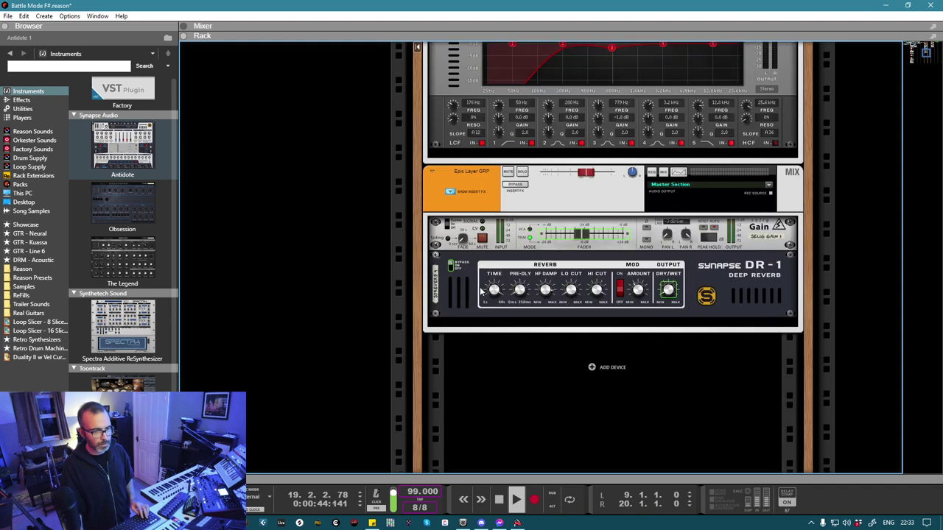
scroll(479, 286, "up", 2)
scroll(479, 291, "right", 3)
scroll(478, 293, "up", 5)
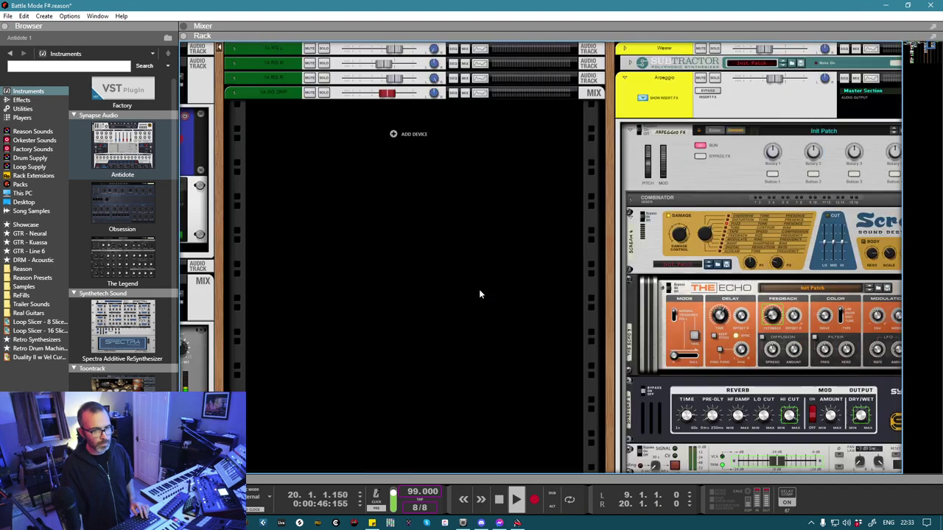
scroll(479, 291, "right", 5)
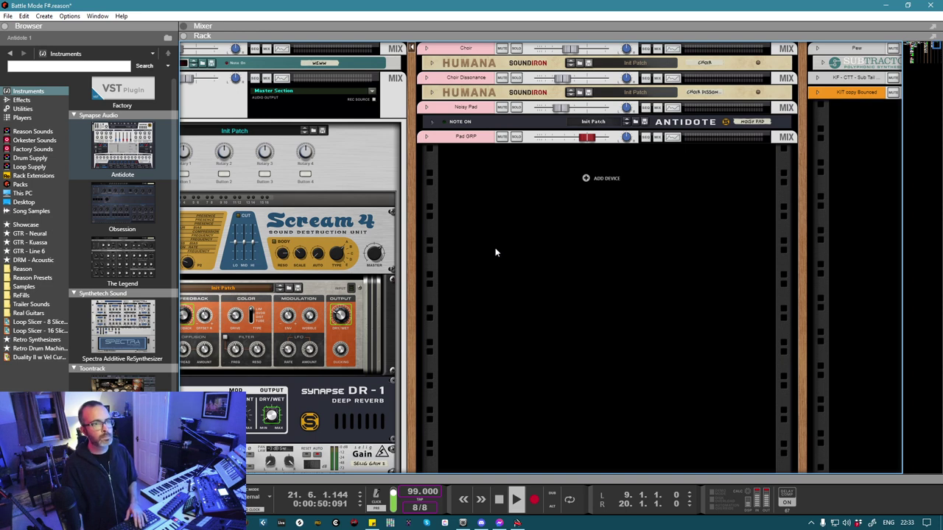
left_click(426, 138)
scroll(483, 254, "down", 3)
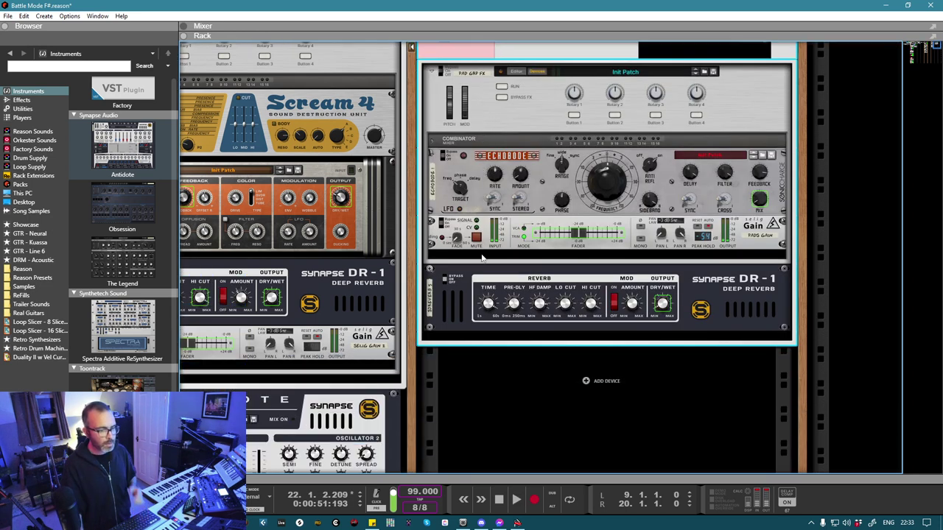
Step: Browse the effects and insert a Polar Dual Pitch Shifter between Pad GRP's Pads Gain and DR-1 Deep Reverb
left_click(21, 99)
scroll(128, 277, "down", 10)
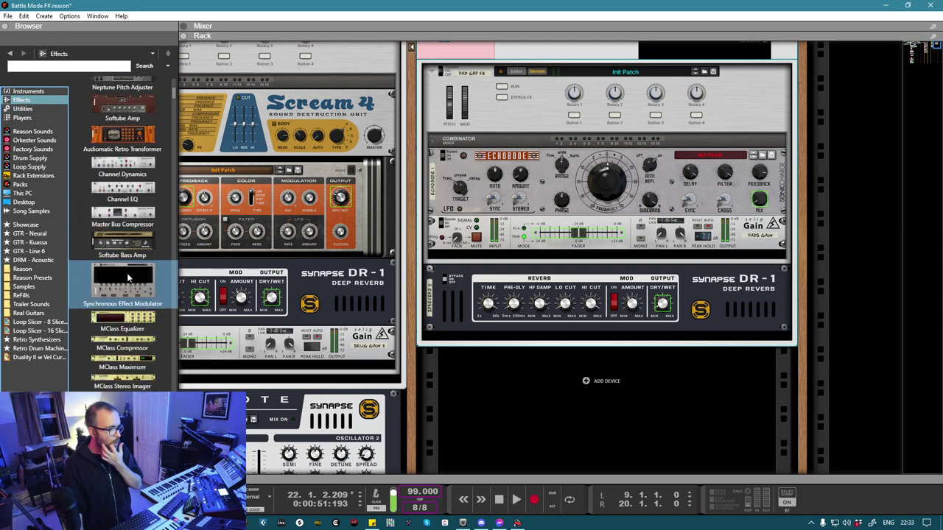
scroll(128, 277, "down", 15)
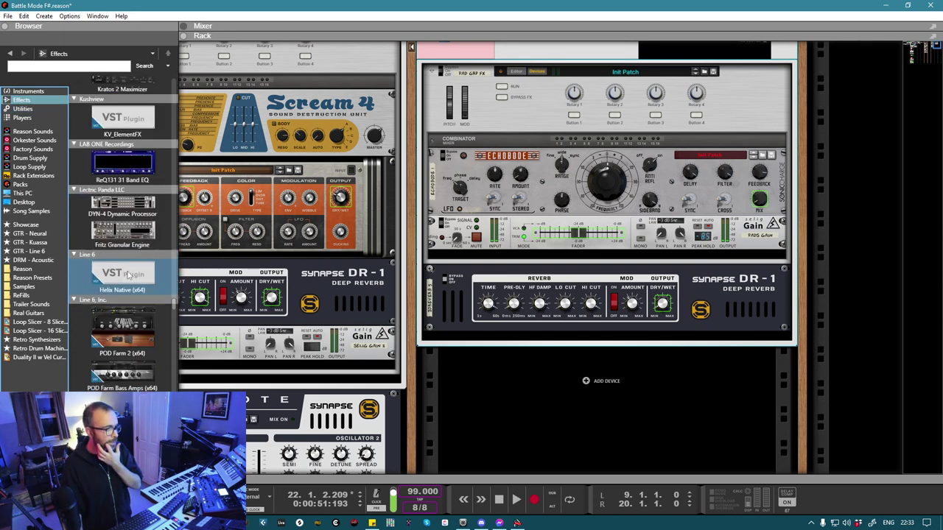
scroll(128, 274, "down", 5)
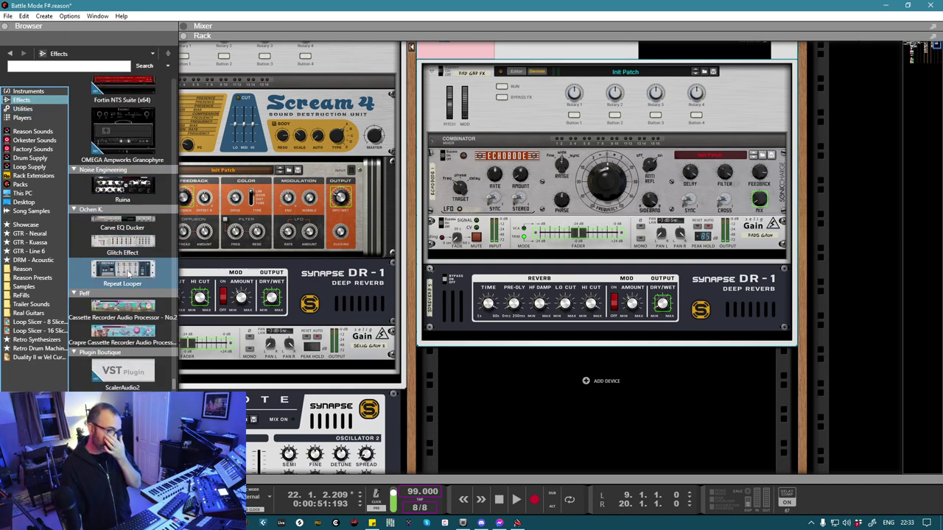
scroll(129, 274, "up", 20)
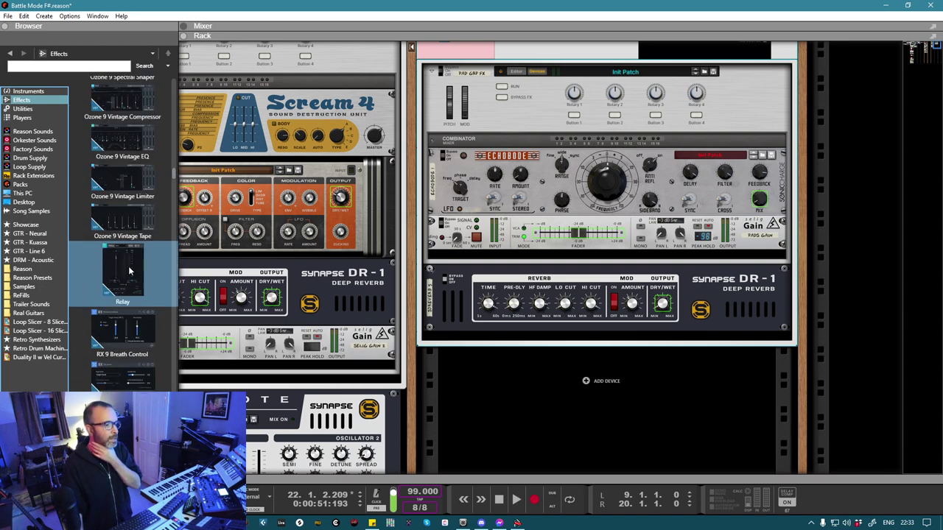
scroll(128, 274, "down", 10)
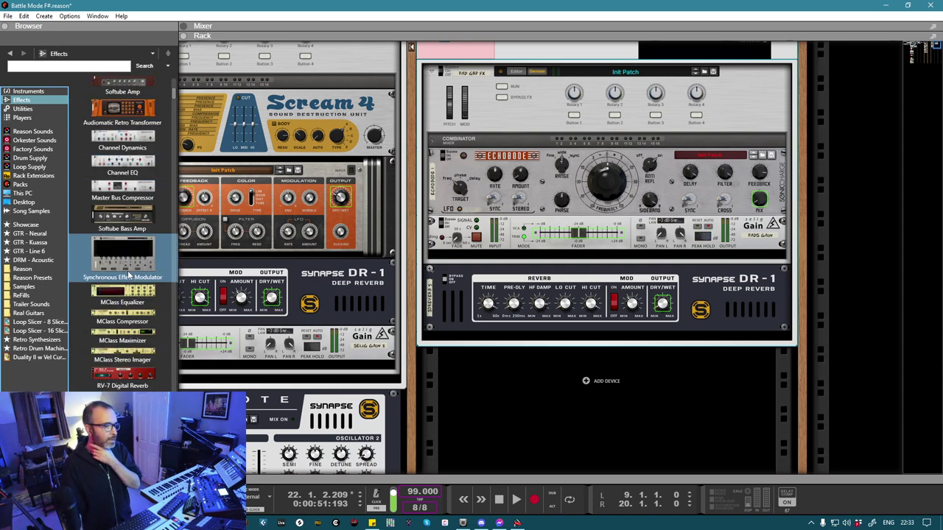
left_click_drag(130, 329, 585, 272)
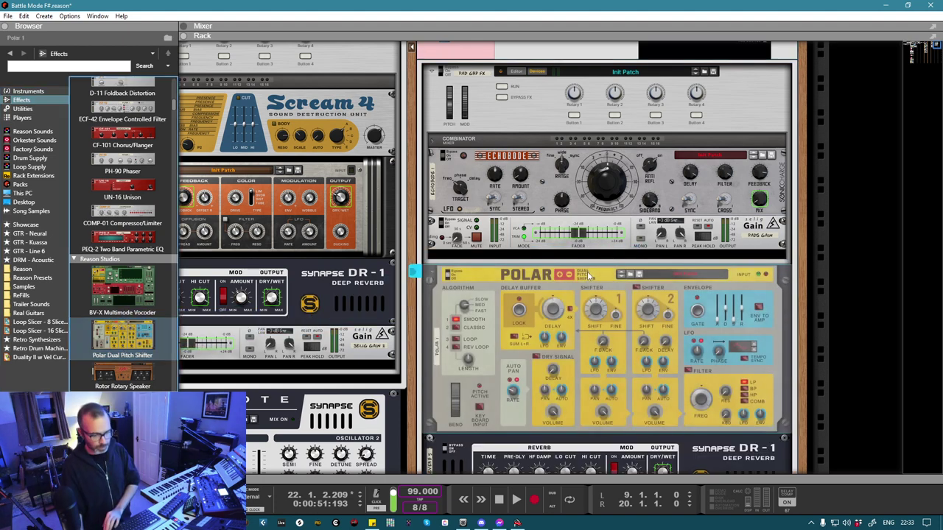
Step: Play the song to audition the Polar Dual Pitch Shifter's first shifter, and delete the Polar from Pad GRP's effects
key("space")
left_click_drag(594, 310, 606, 349)
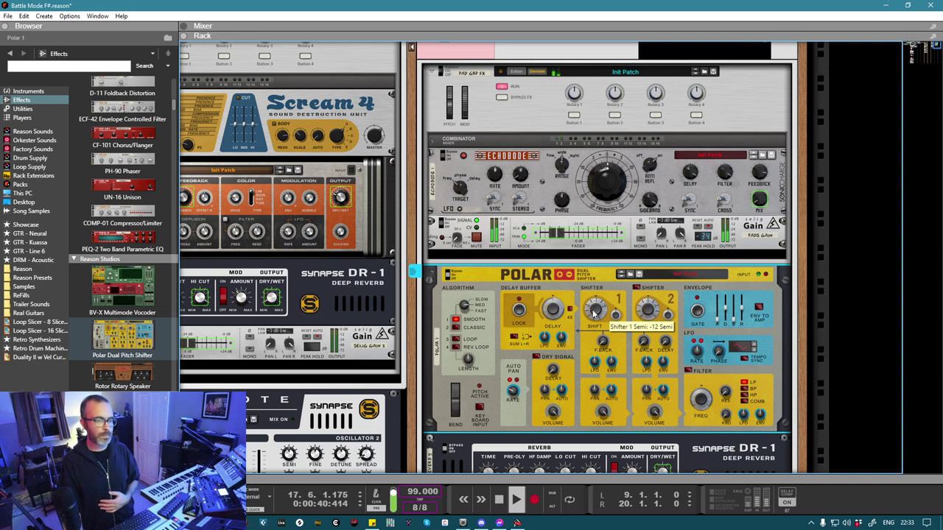
scroll(595, 313, "down", 1)
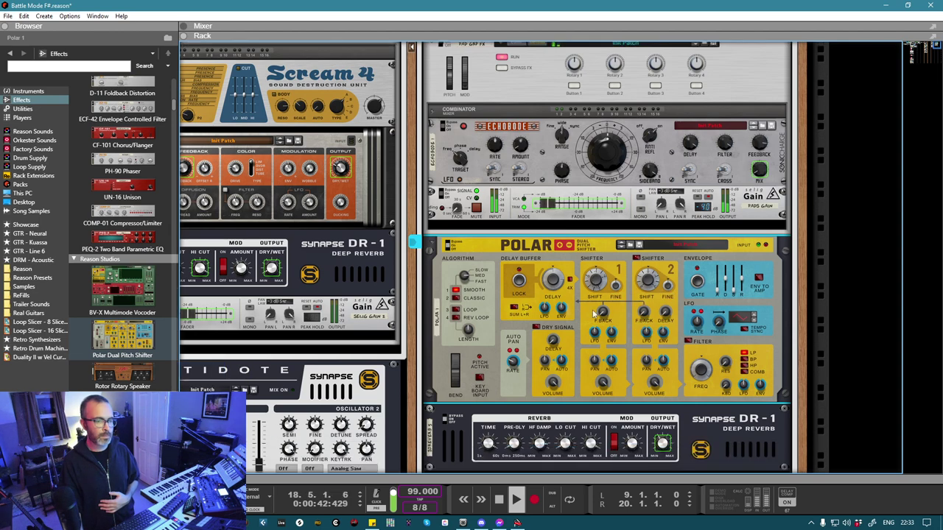
right_click(594, 313)
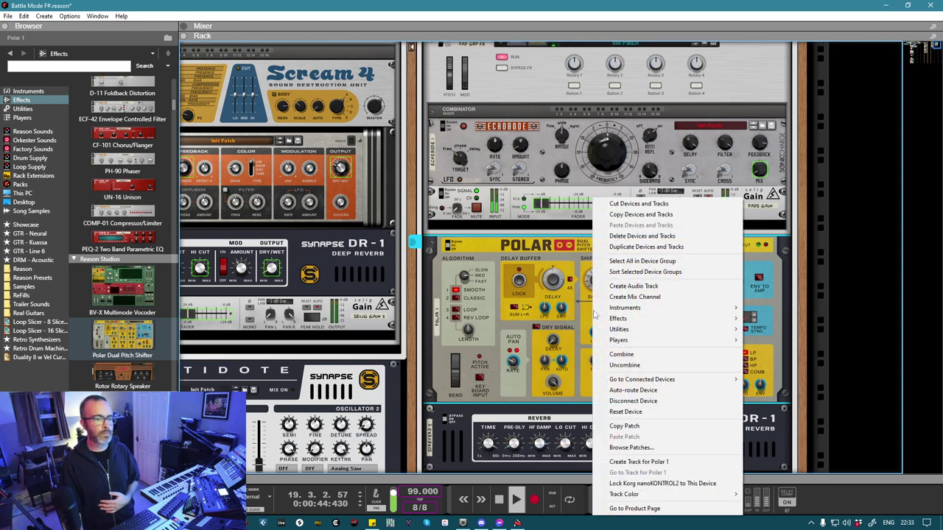
left_click(485, 271)
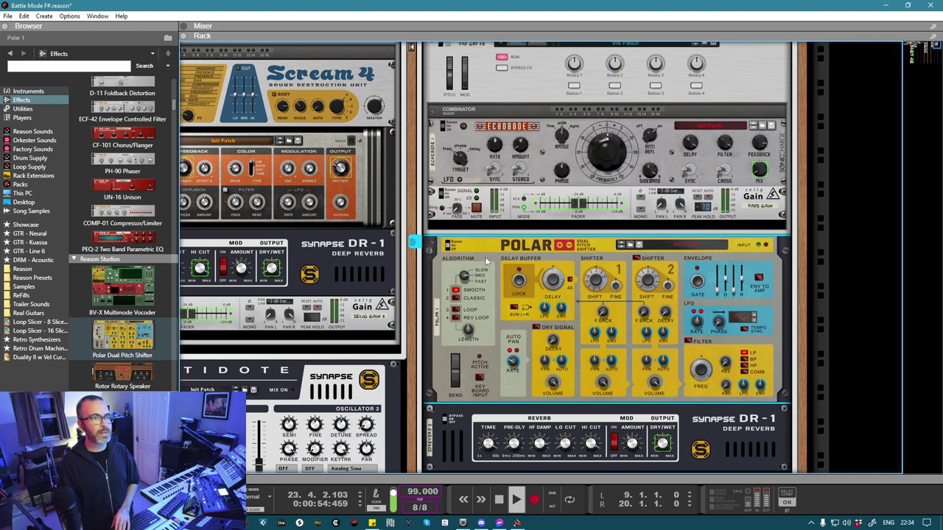
key("Delete")
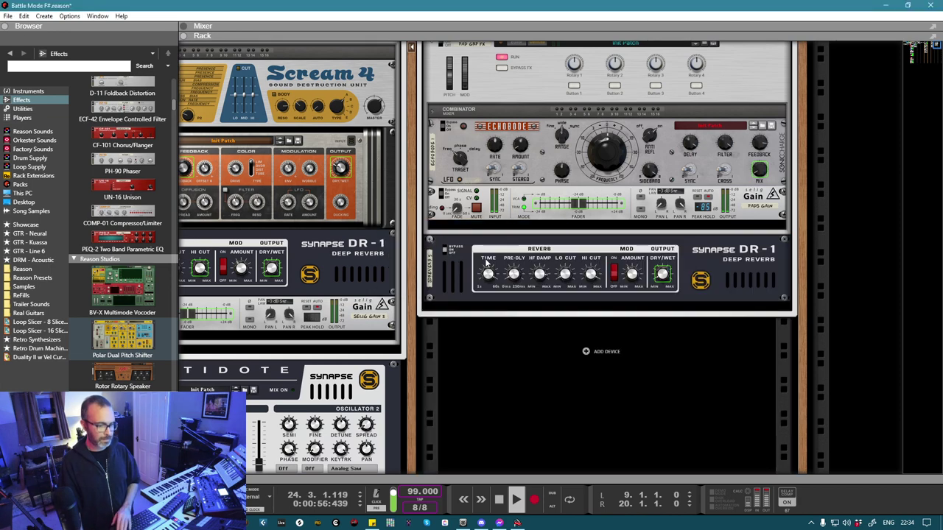
Step: Lower the bar 14 point of the first Pads Gain trim automation clip in the sequencer to -11.8 dB
key("F7")
scroll(433, 366, "down", 12)
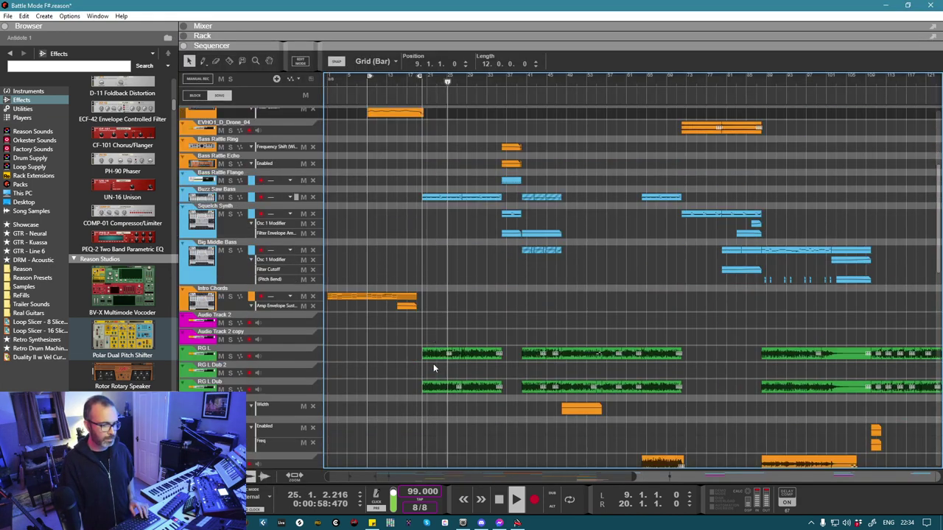
scroll(433, 368, "down", 5)
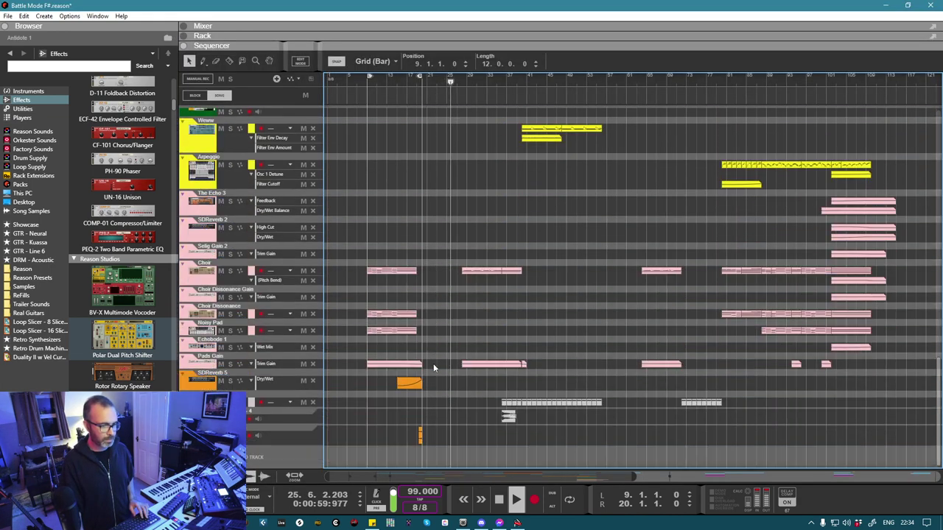
left_click(380, 366)
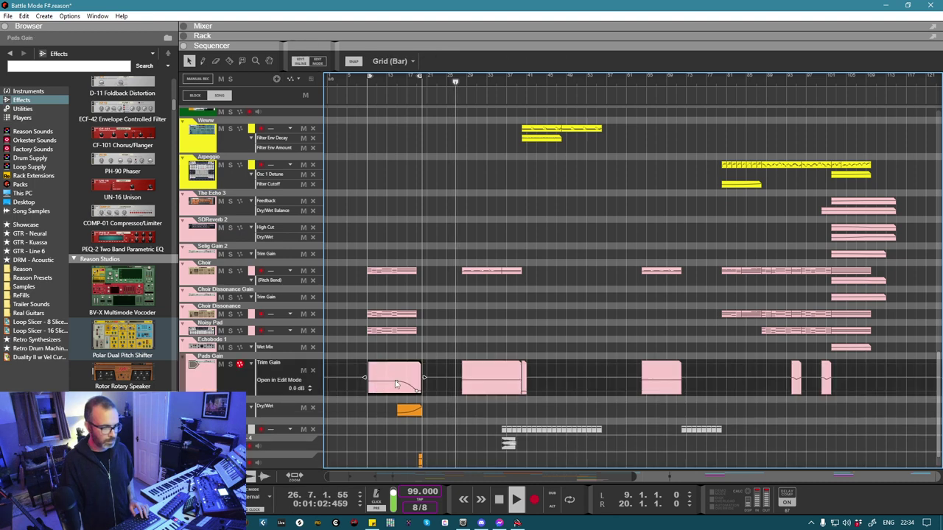
left_click_drag(396, 381, 396, 388)
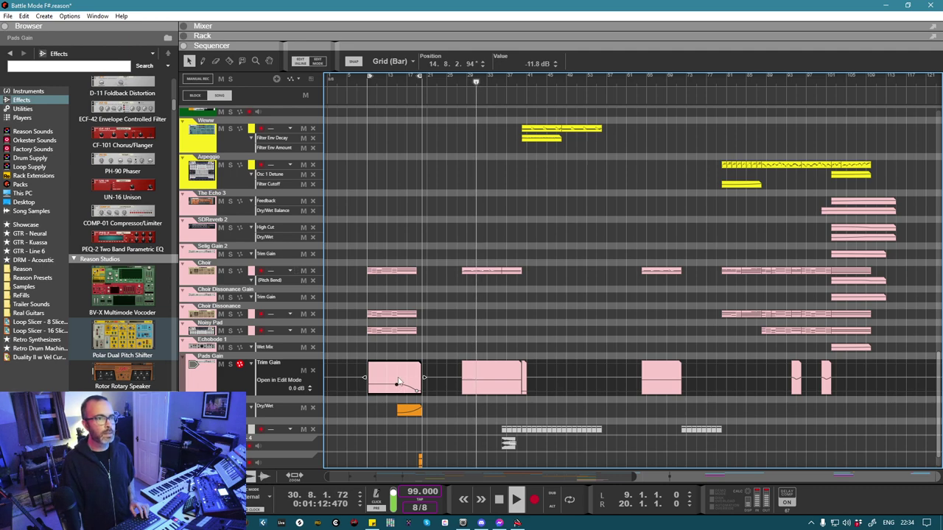
Step: Examine the available voices in the Choir's Humana device in the rack, and fold the Pad GRP channel
key("F6")
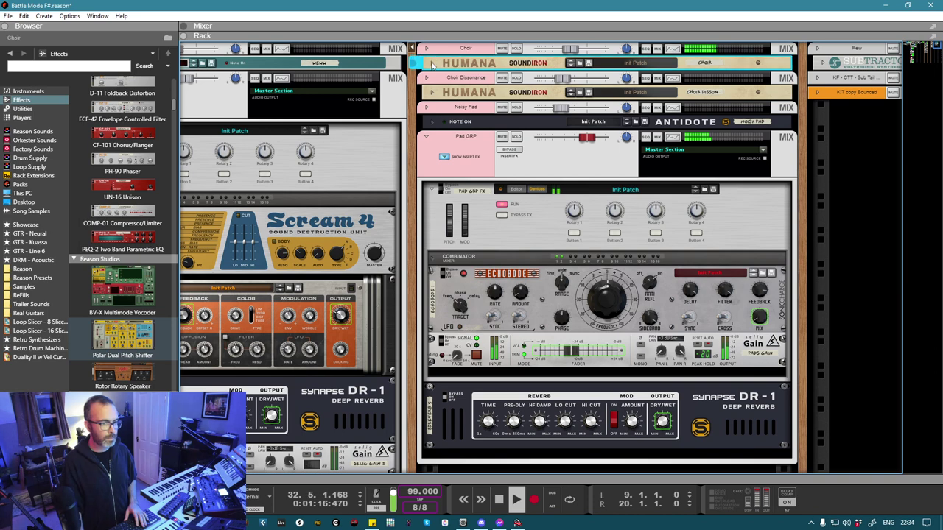
left_click(432, 64)
left_click(536, 127)
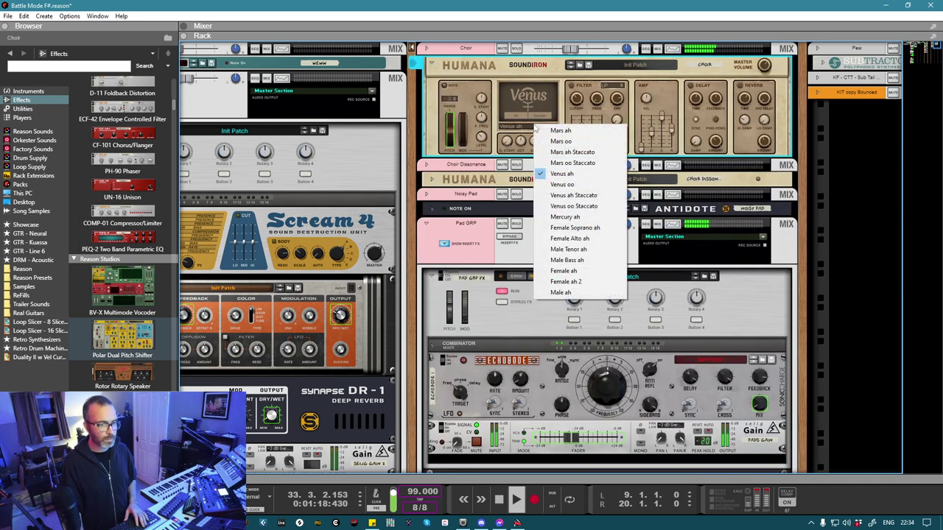
left_click(504, 103)
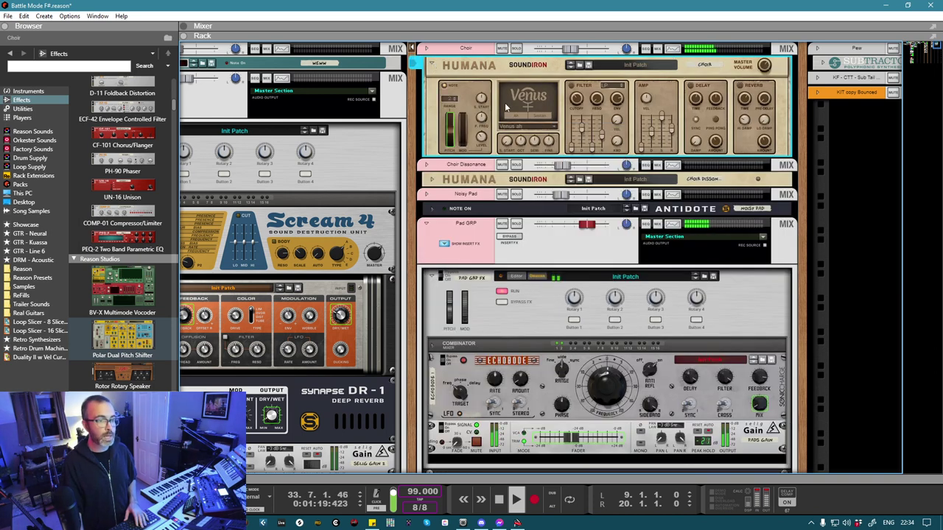
left_click(432, 63)
left_click(426, 138)
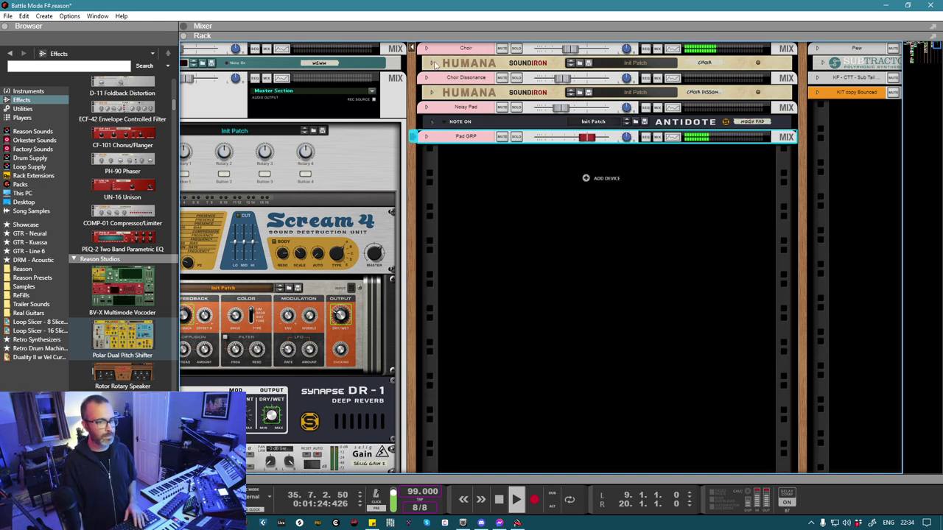
left_click(432, 63)
right_click(518, 126)
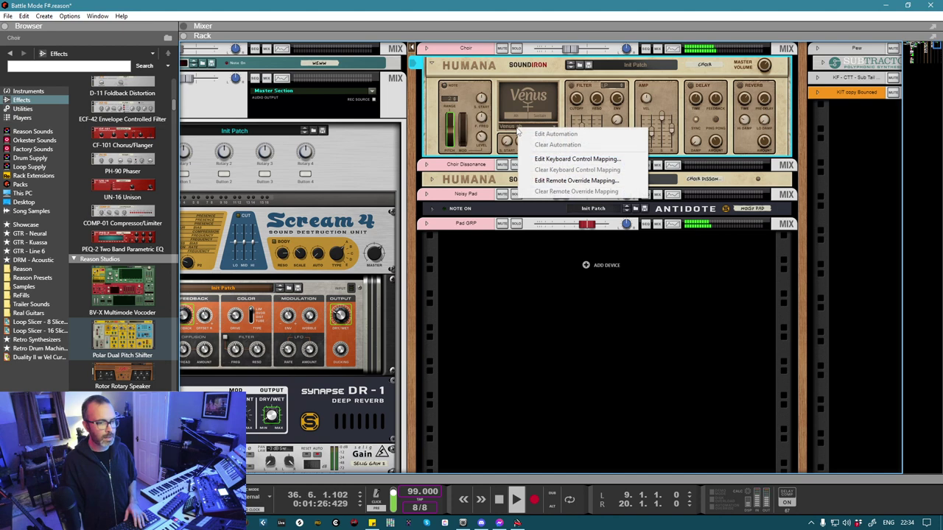
left_click(511, 129)
left_click(496, 116)
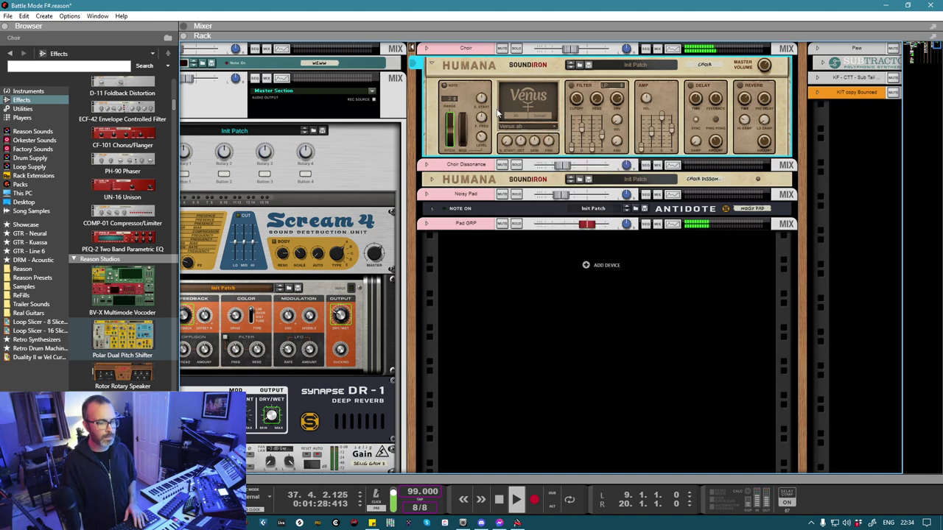
Step: Set the sequencer's right locator to bar 141 and its left locator to bar 1
key("F7")
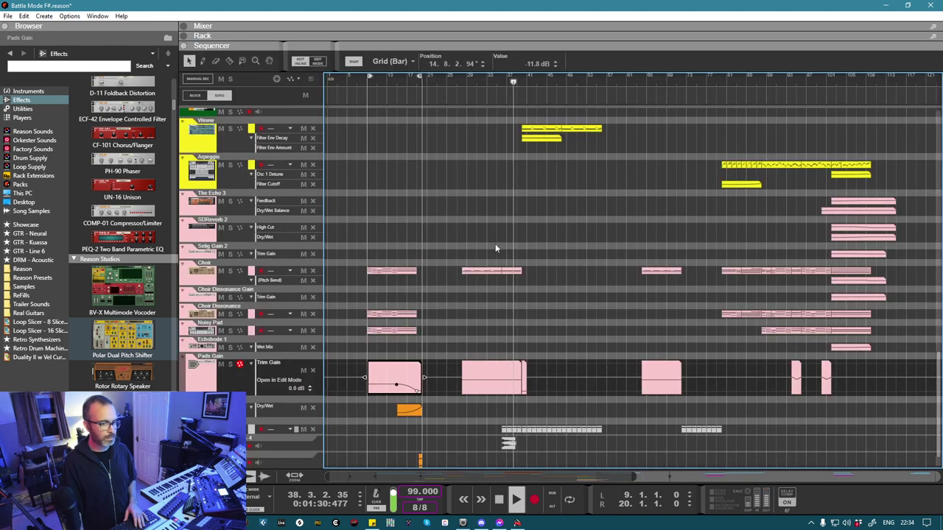
scroll(494, 241, "down", 6)
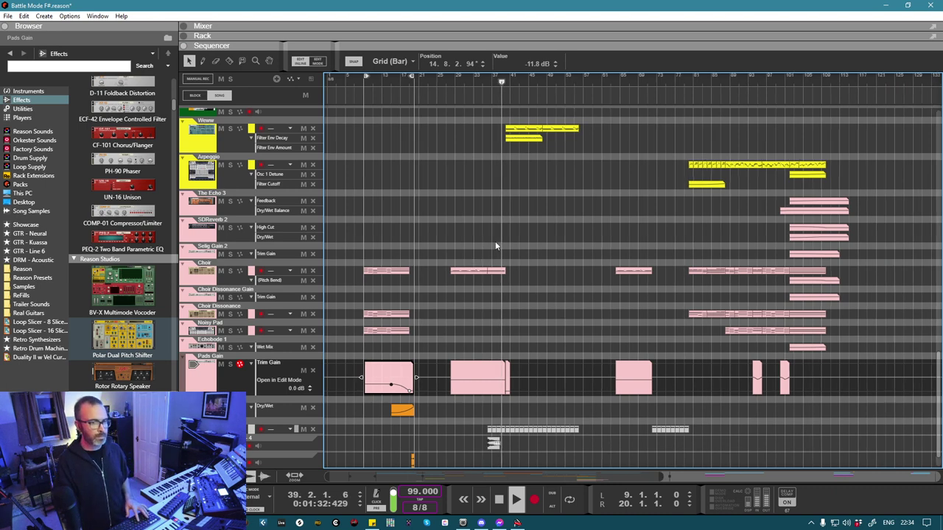
left_click(533, 79, "alt")
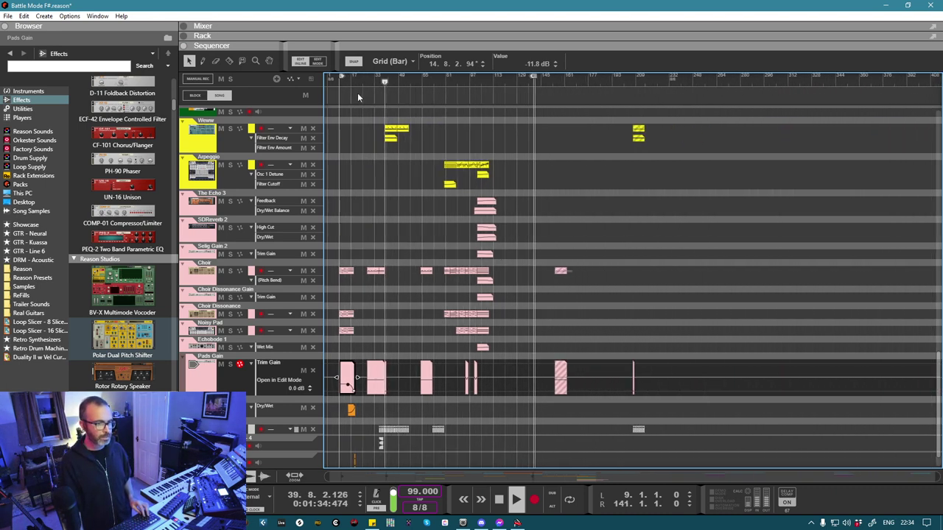
left_click_drag(341, 78, 307, 79)
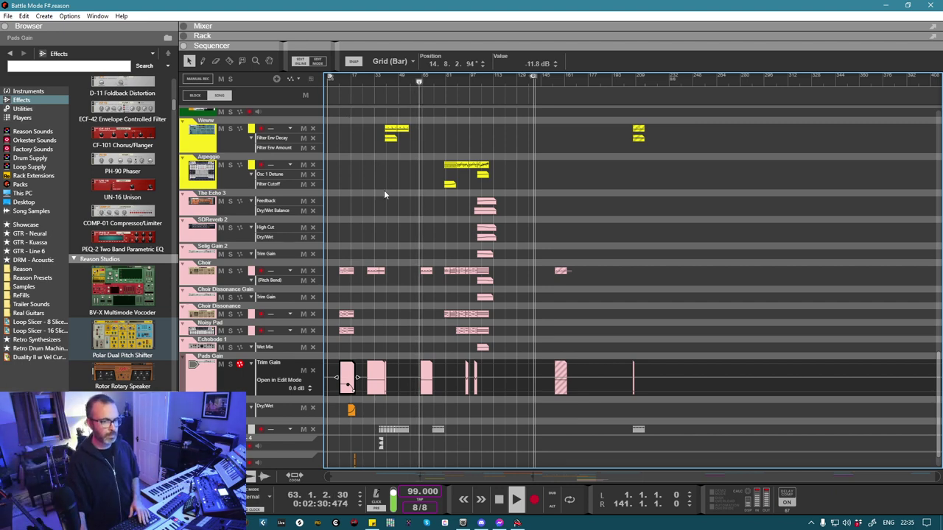
Step: Clear the clip selection and find the Choir and pad tracks around bar 65 in the arrangement
scroll(404, 280, "up", 10)
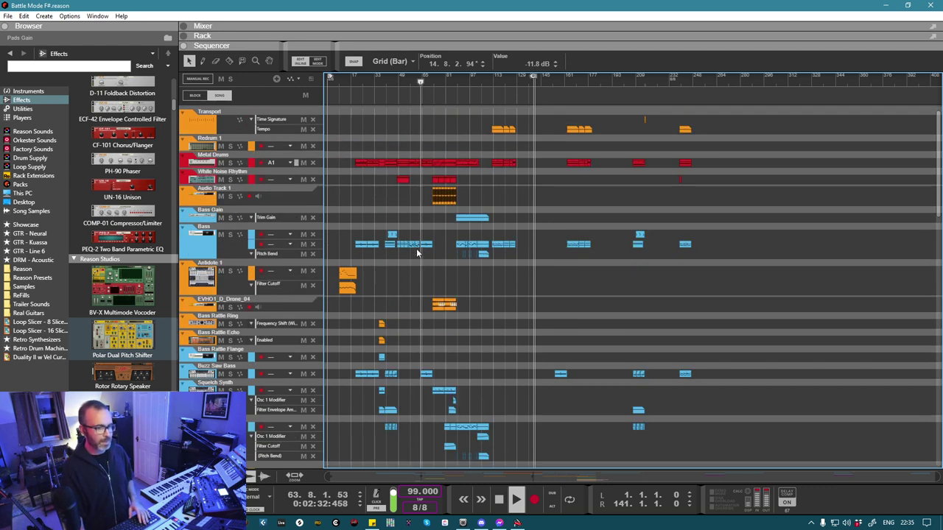
left_click(409, 216)
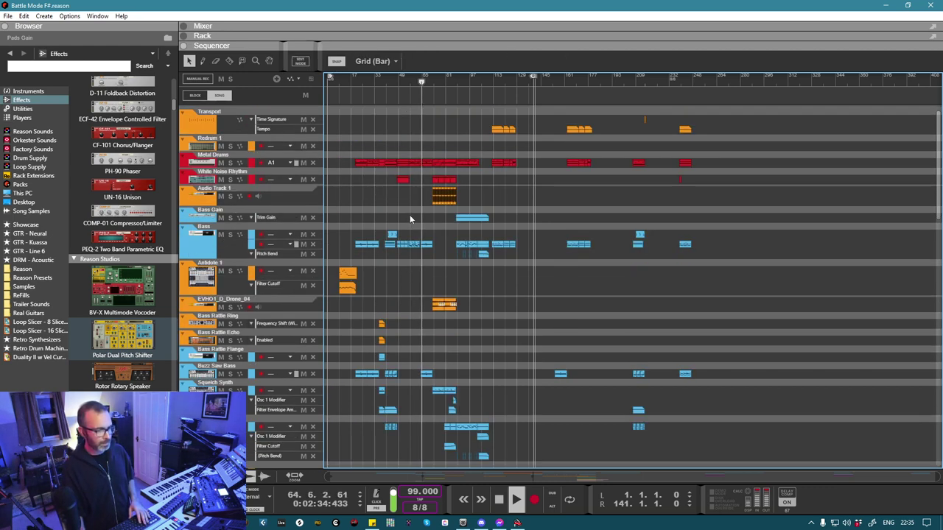
scroll(409, 214, "up", 8)
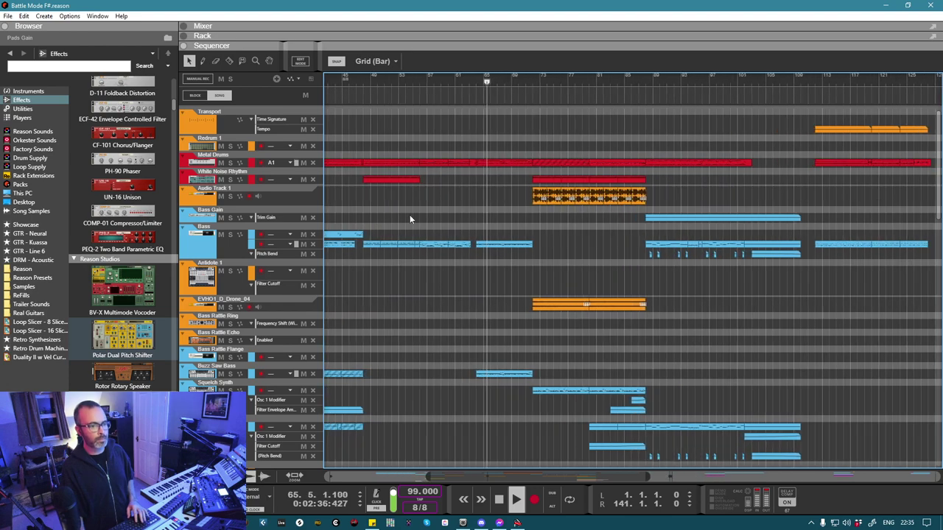
scroll(409, 215, "up", 3)
scroll(409, 215, "down", 10)
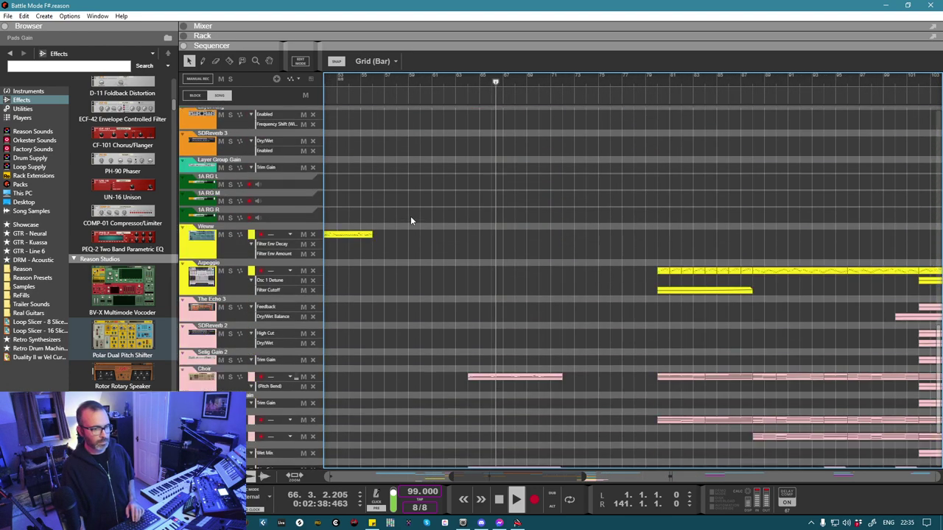
Step: Set the Trim Gain automation point at bar 65 on the Selig Gain 1 track to -6.7 dB
scroll(410, 216, "up", 5)
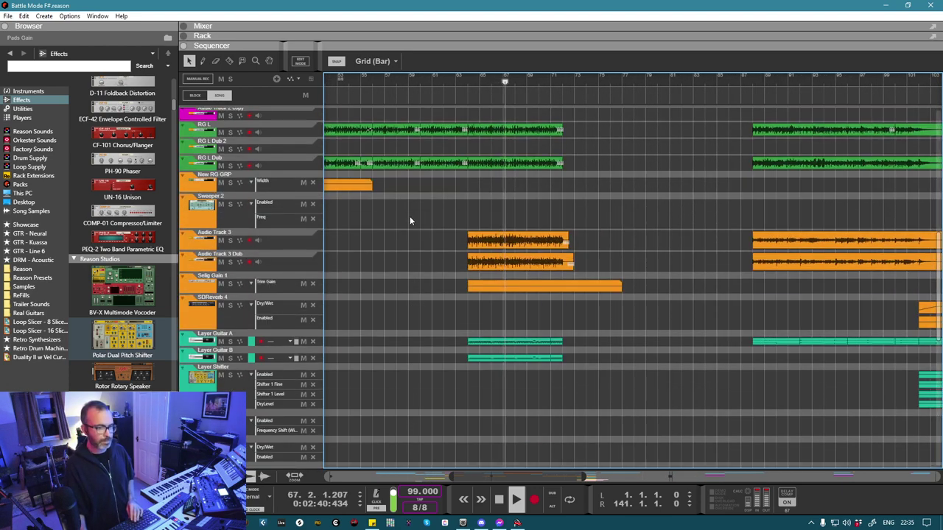
left_click(479, 286)
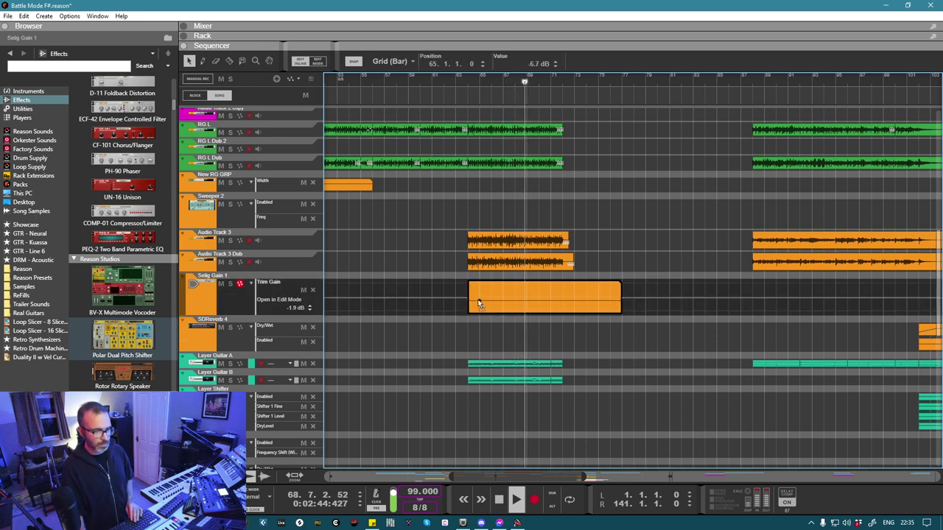
left_click(437, 274)
Step: Delete the Metal Drums clip spanning bars 72 to 80, above the start of the White Noise Rhythm part
key("minus")
key("minus")
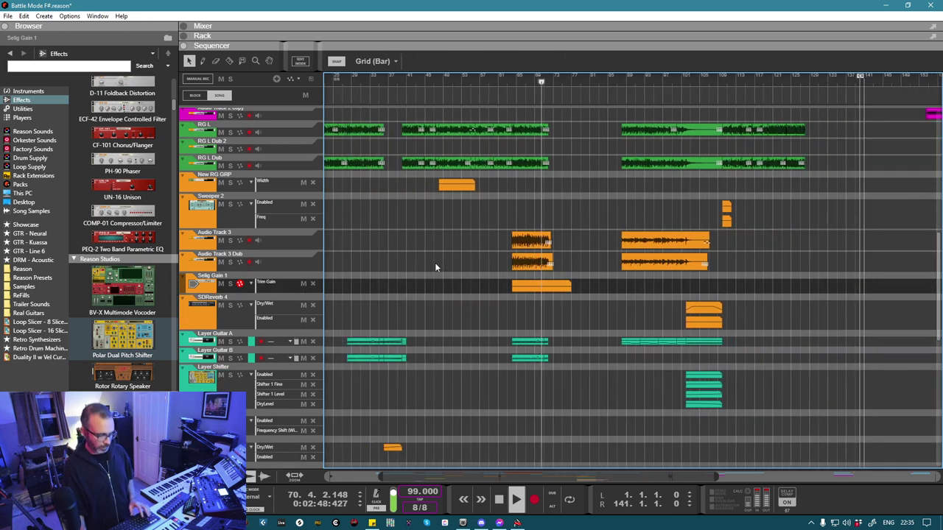
key("minus")
key("minus")
key("minus")
scroll(436, 261, "up", 5)
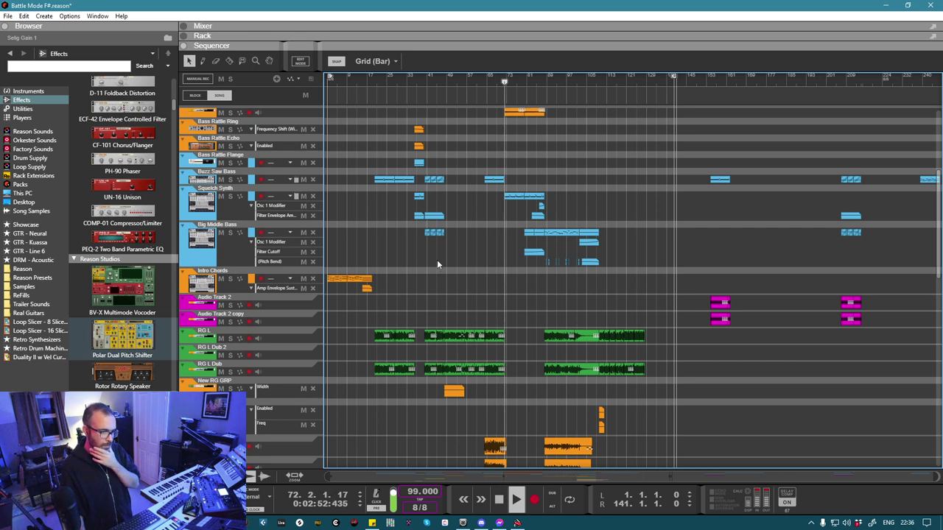
scroll(437, 260, "up", 5)
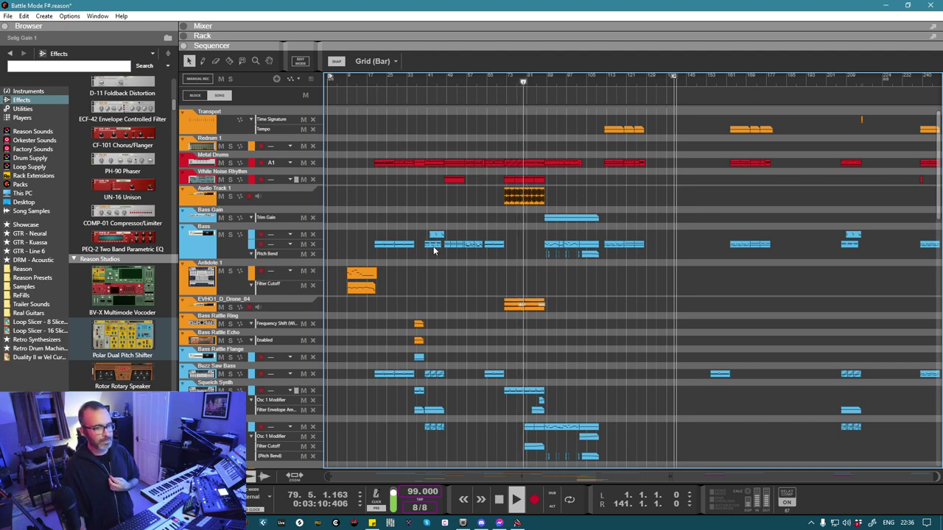
left_click(512, 165)
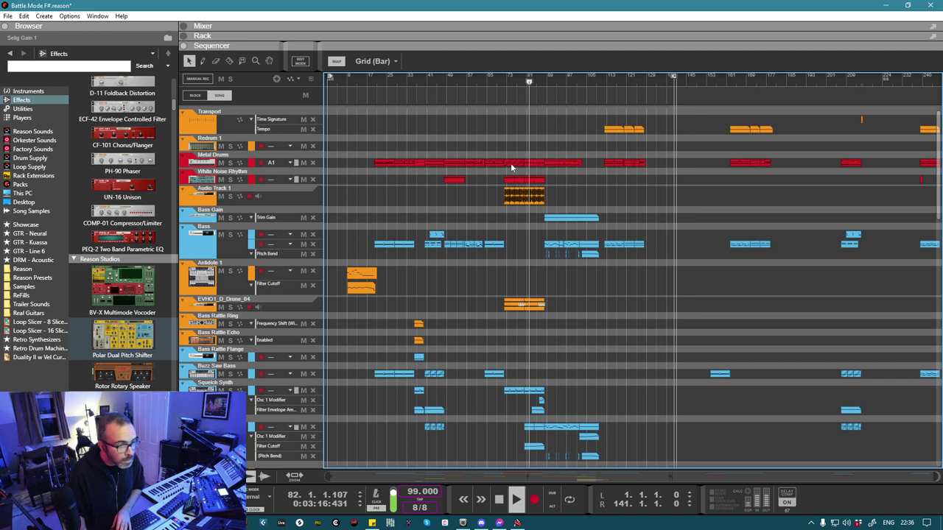
key("Delete")
Step: Examine the clips across all tracks from the drums down to the pads during playback around bars 83 to 93
scroll(511, 176, "down", 15)
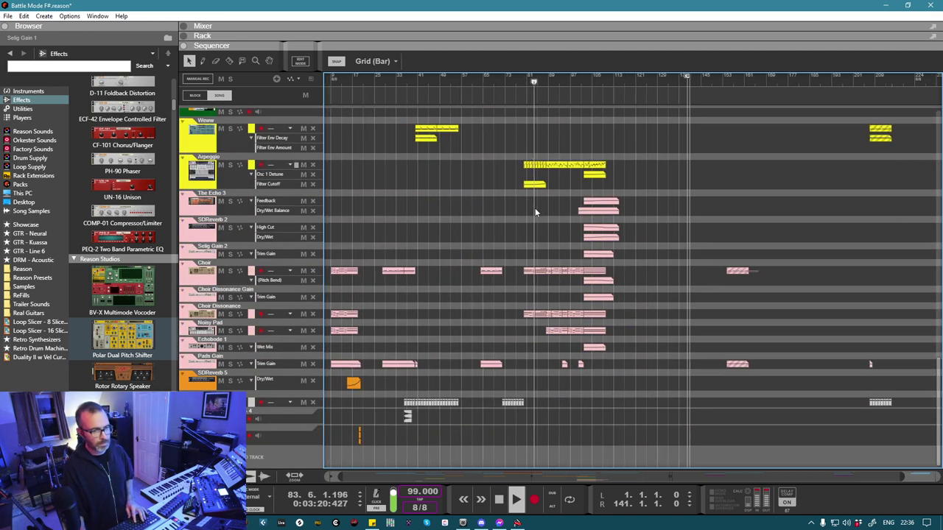
scroll(534, 208, "up", 5)
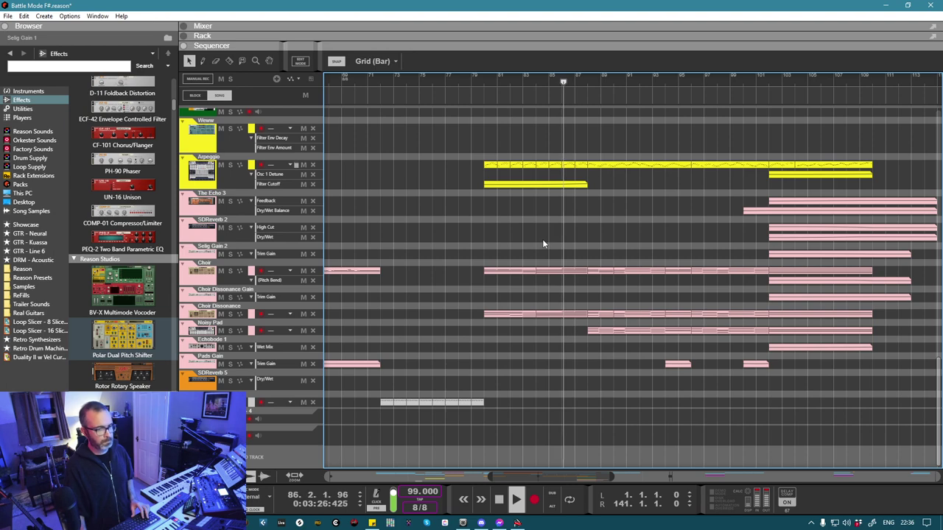
scroll(538, 243, "up", 10)
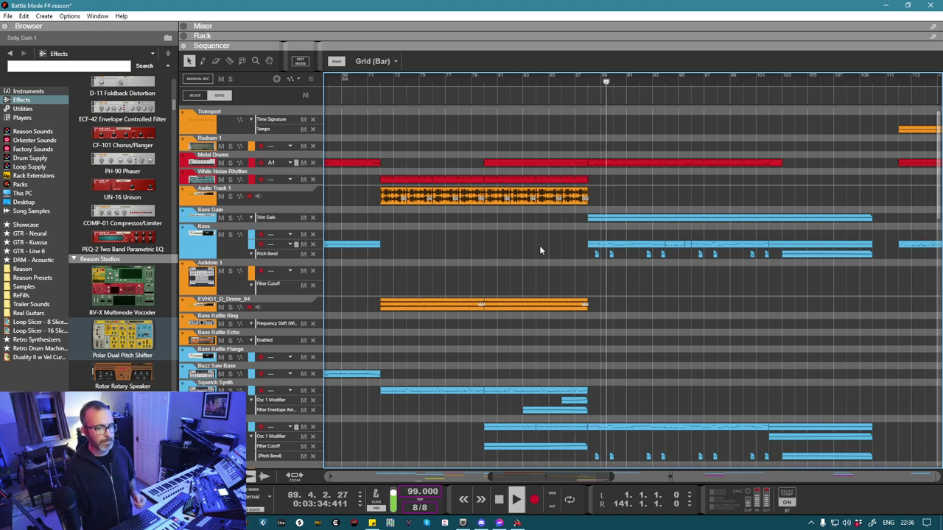
scroll(567, 276, "down", 6)
scroll(573, 279, "down", 1)
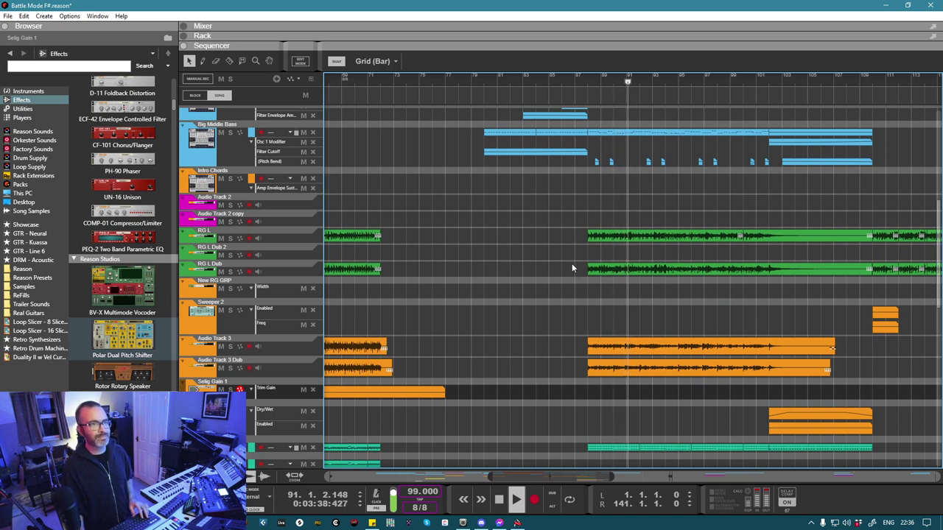
scroll(567, 257, "down", 5, "ctrl")
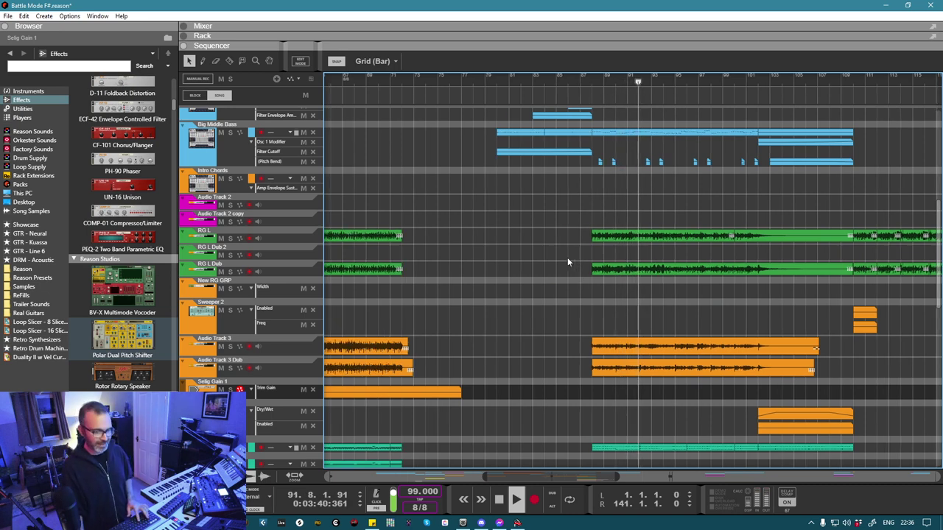
scroll(600, 296, "down", 2, "ctrl")
scroll(600, 295, "up", 15)
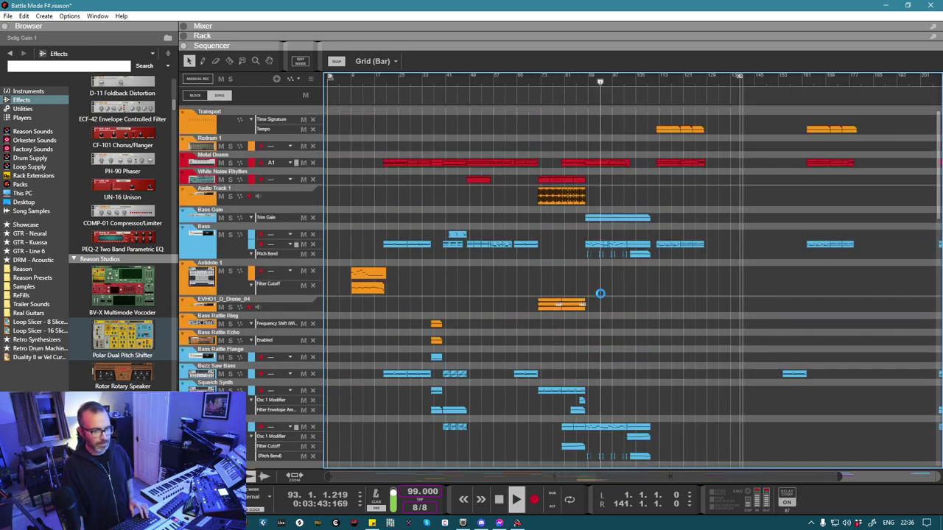
Step: Try to trim the starts of the bar 88 clips on Audio Track 3 and Audio Track 3 Dub to bar 95
scroll(600, 293, "down", 10)
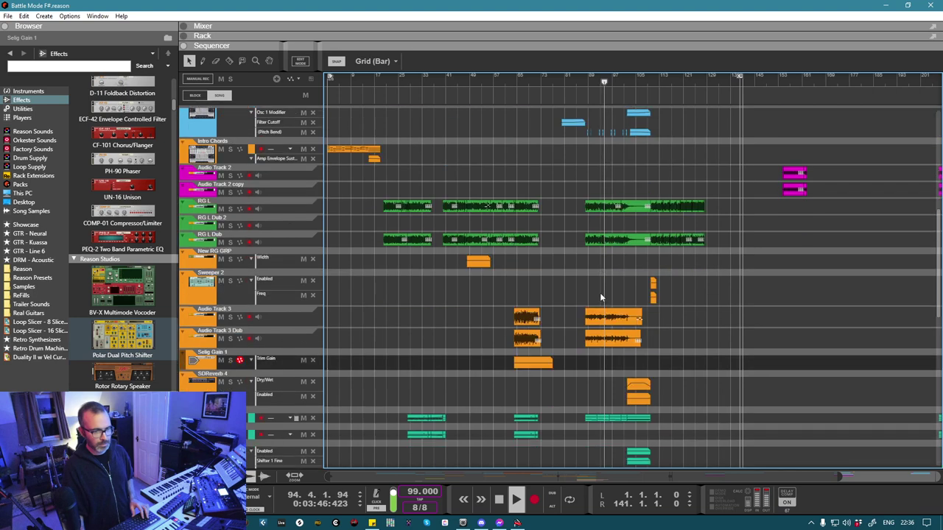
scroll(600, 297, "down", 5)
scroll(576, 201, "up", 1, "ctrl")
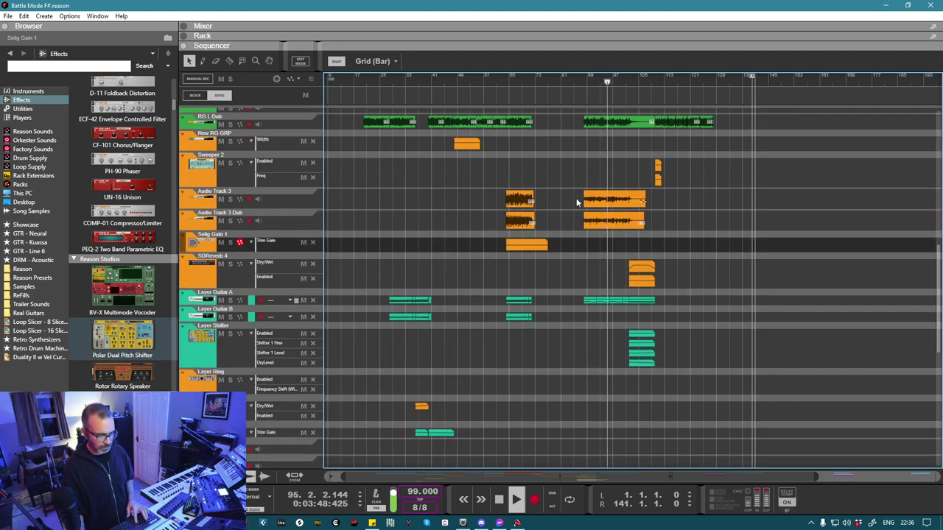
scroll(577, 201, "up", 4, "ctrl")
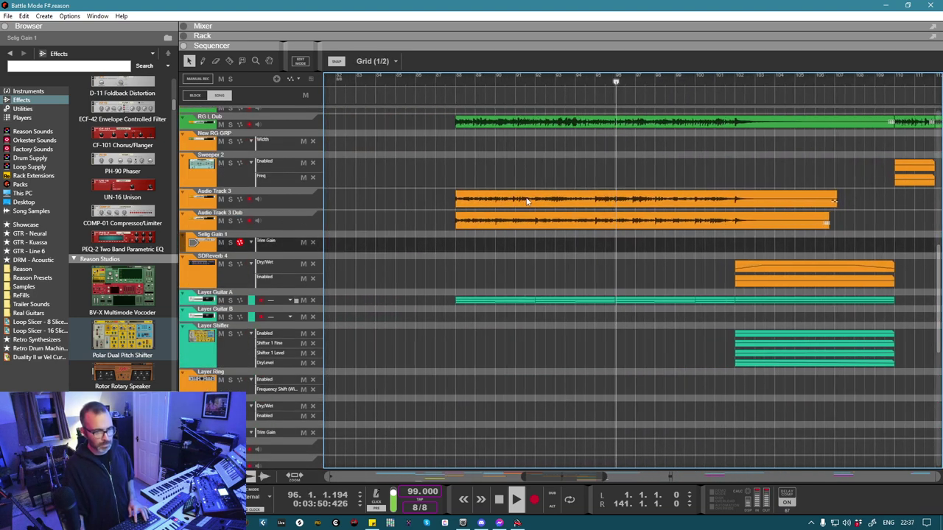
left_click_drag(442, 193, 595, 209)
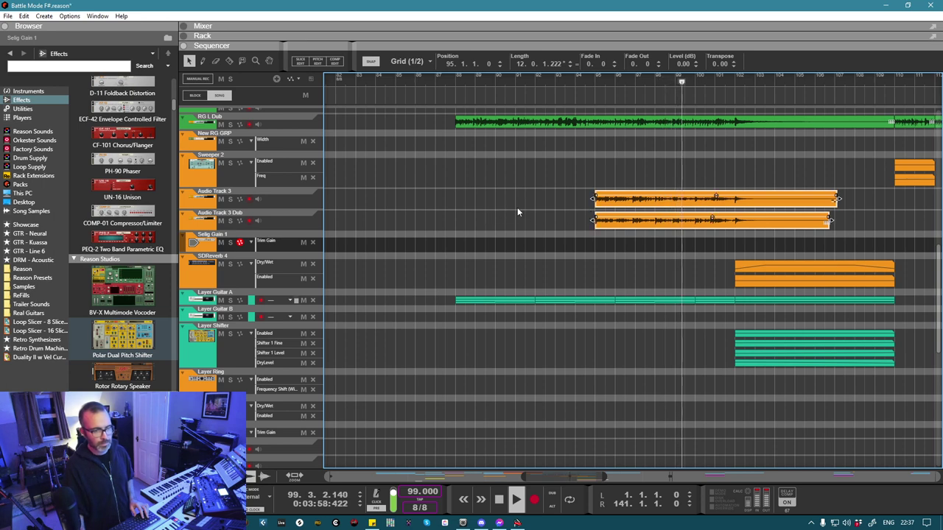
key("ctrl+z")
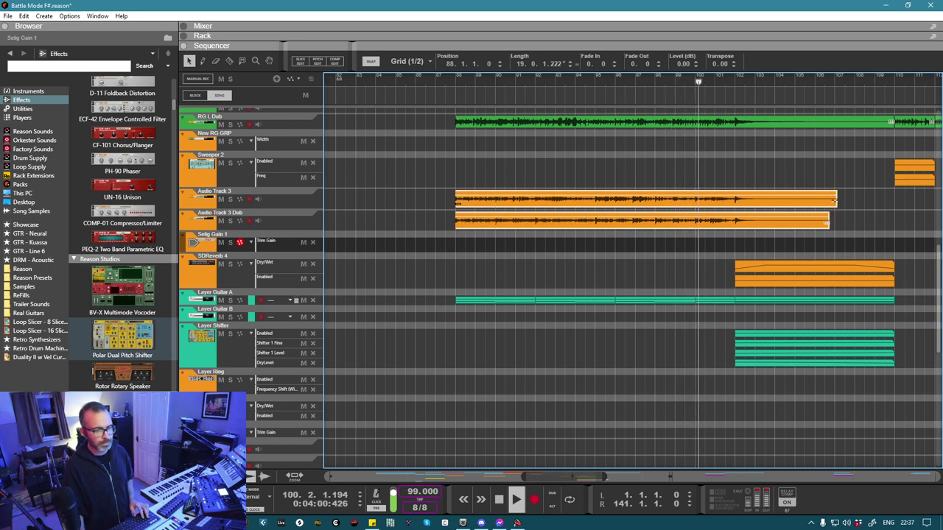
Step: Split the Audio Track 3 and Audio Track 3 Dub clips at bar 95 and mute the portions from bar 88 to 95
key("r")
left_click_drag(595, 209, 455, 219)
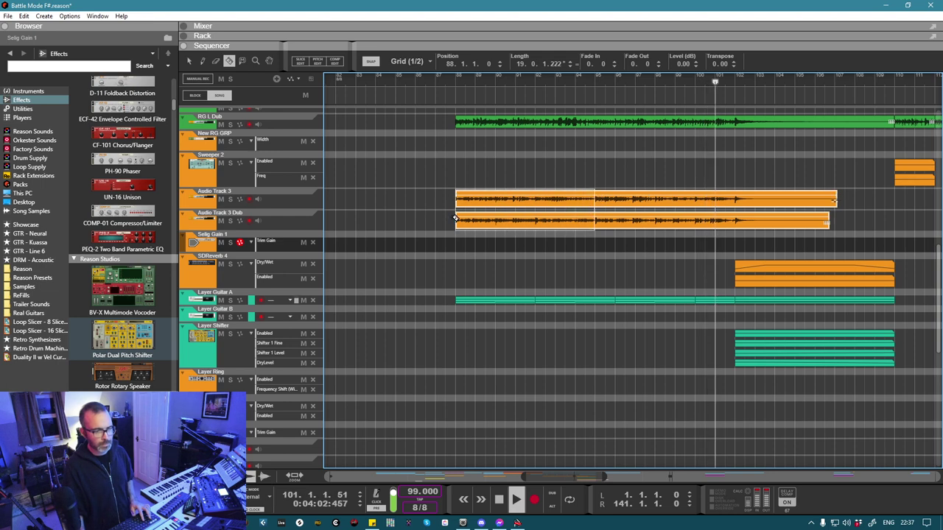
key("q")
scroll(553, 265, "down", 1)
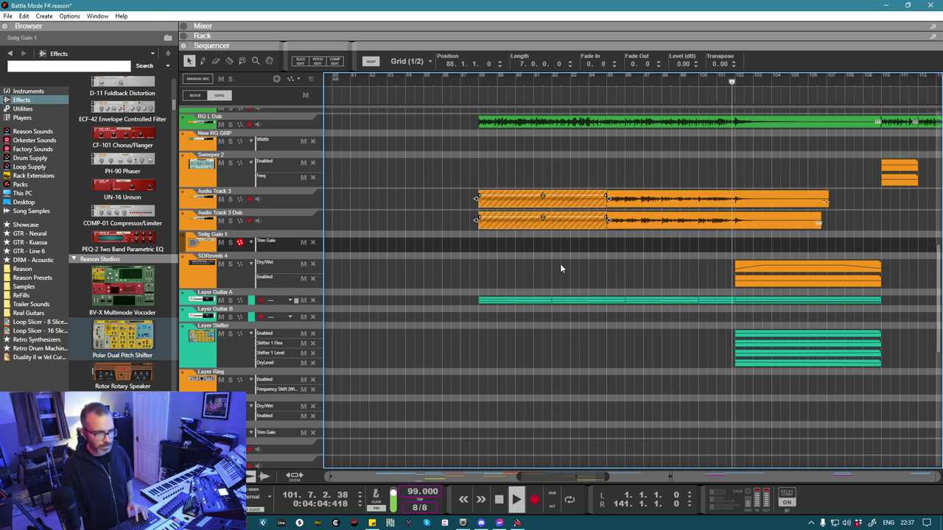
Step: Return the song position to bar 1 and start playback from the beginning
scroll(567, 263, "down", 4)
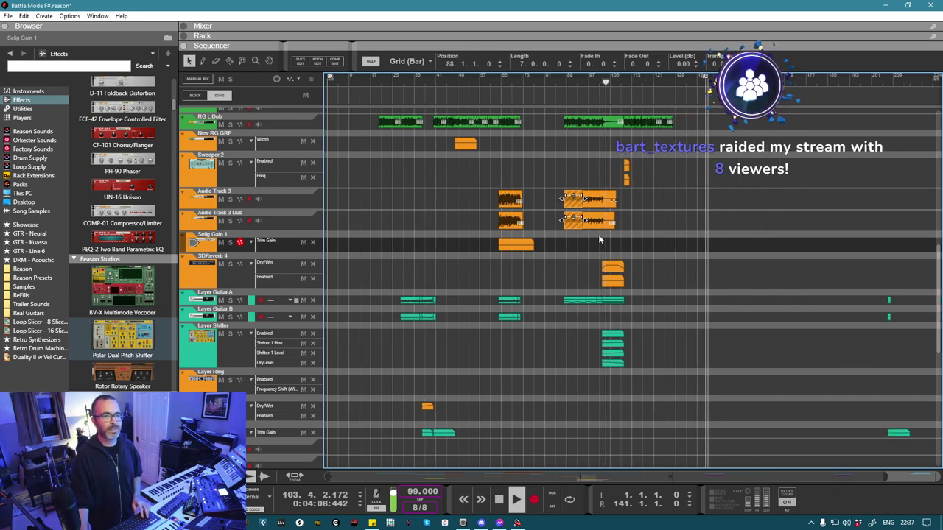
scroll(598, 233, "down", 1)
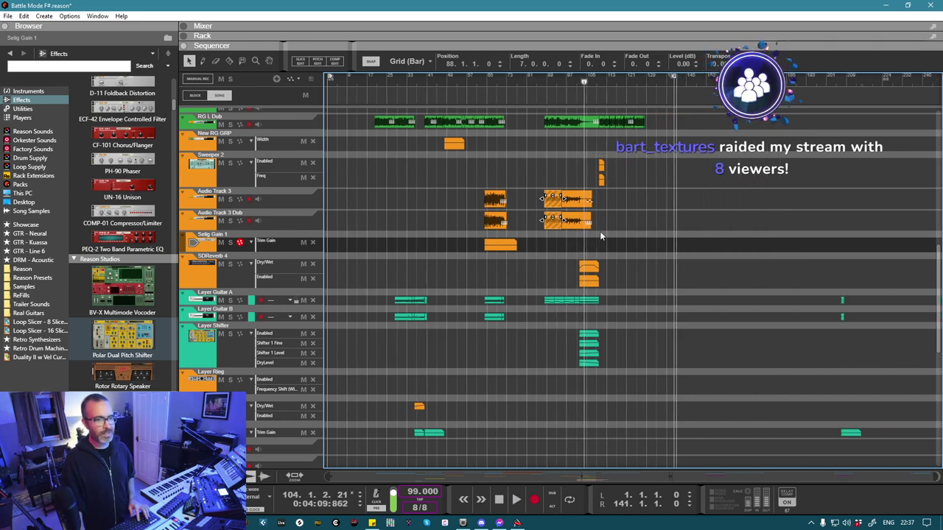
scroll(601, 232, "down", 3)
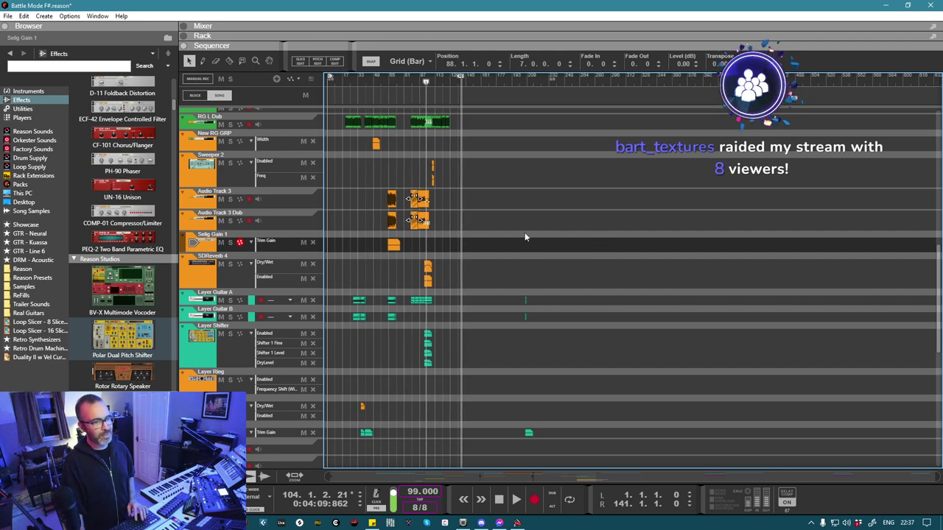
scroll(494, 196, "up", 5)
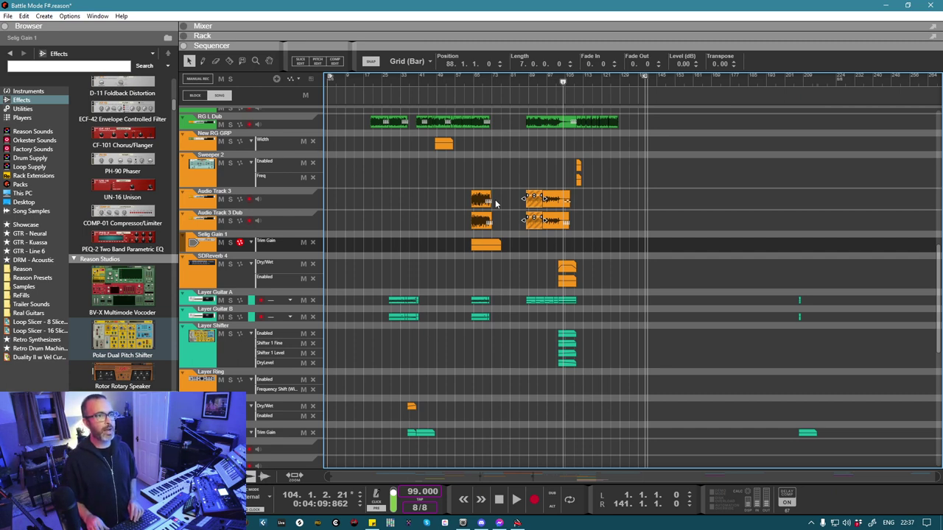
key("KP_0")
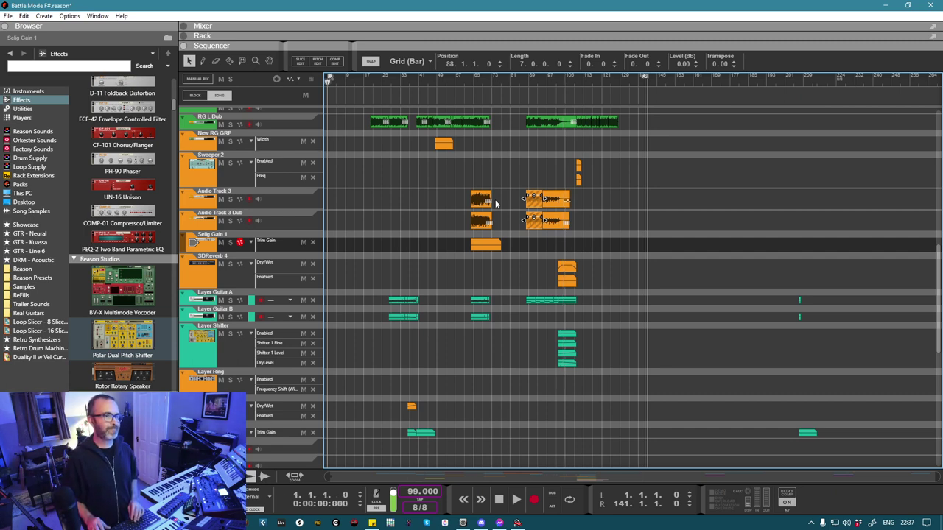
scroll(495, 199, "up", 4)
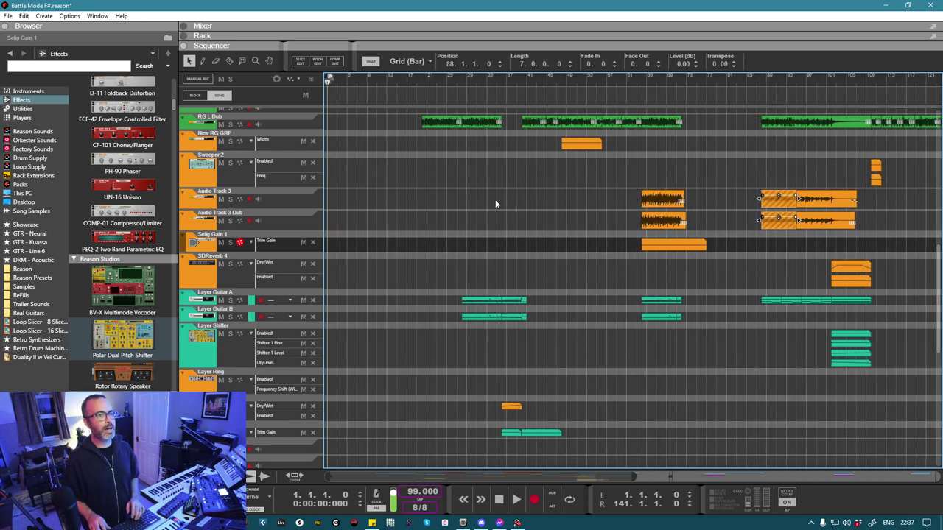
scroll(494, 200, "down", 3)
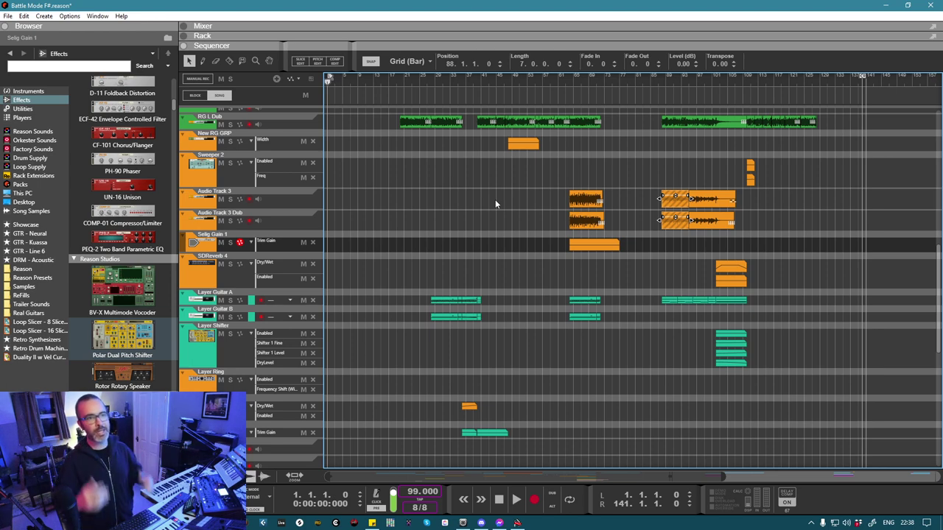
key("space")
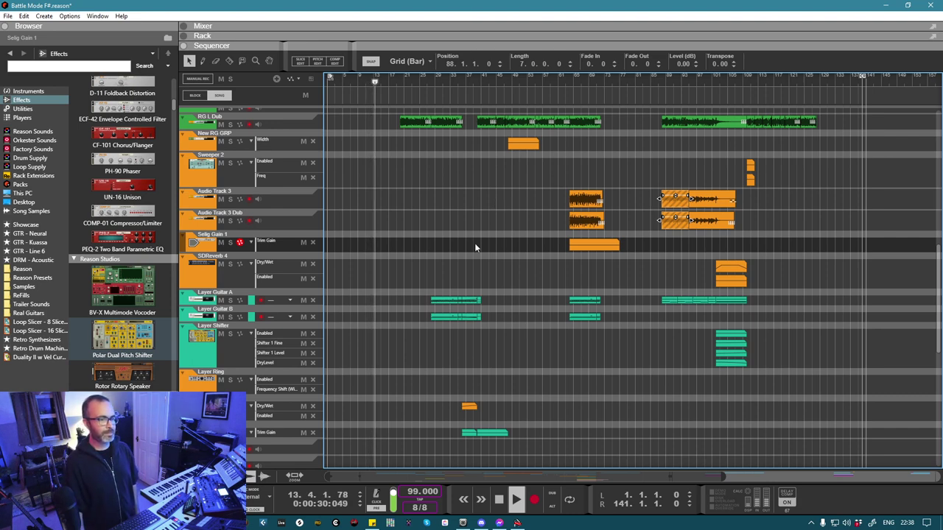
Step: Examine the arrangement across the drum, bass, guitar, layer and pad tracks while the song plays
scroll(474, 243, "up", 8)
scroll(475, 247, "up", 6)
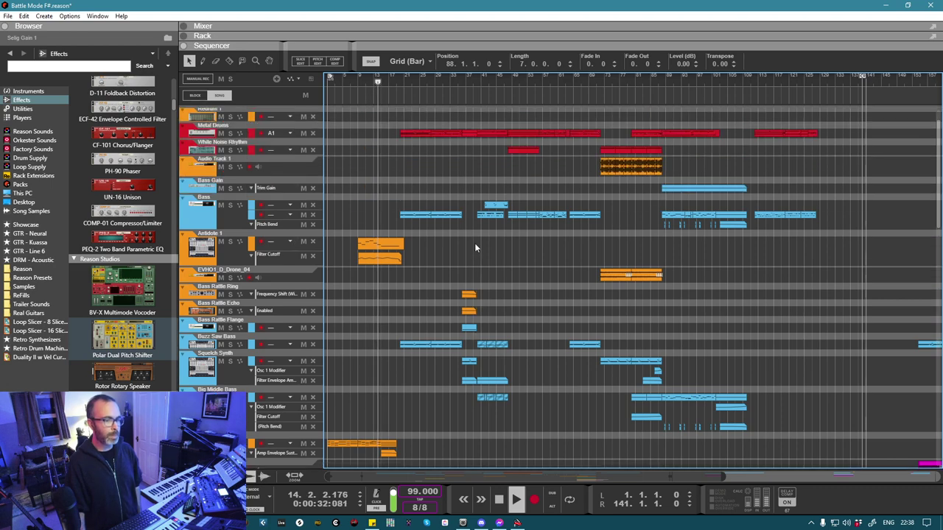
scroll(475, 248, "down", 10)
scroll(474, 243, "down", 10)
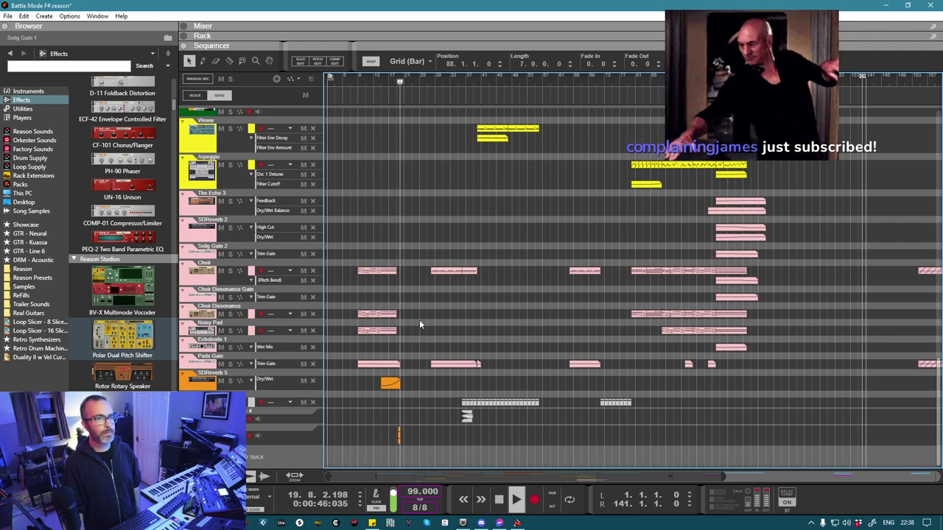
scroll(419, 320, "up", 10)
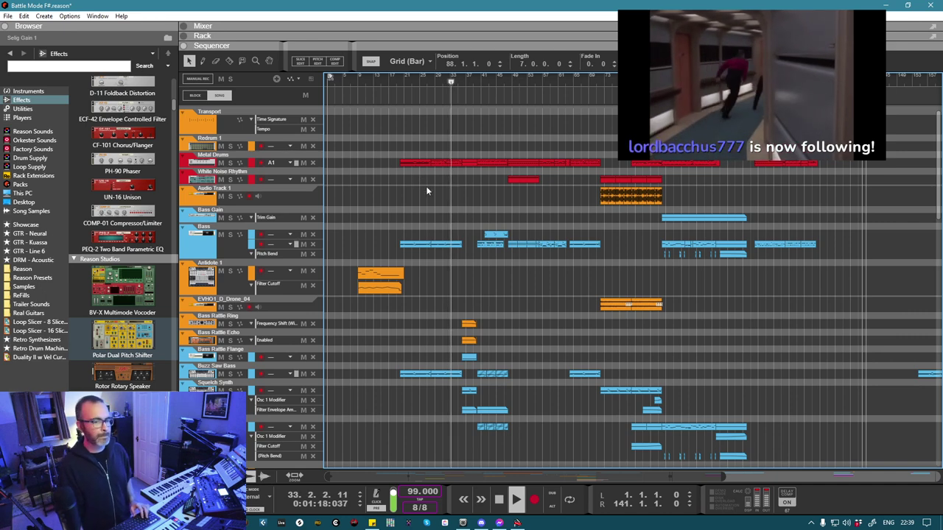
scroll(473, 261, "down", 10)
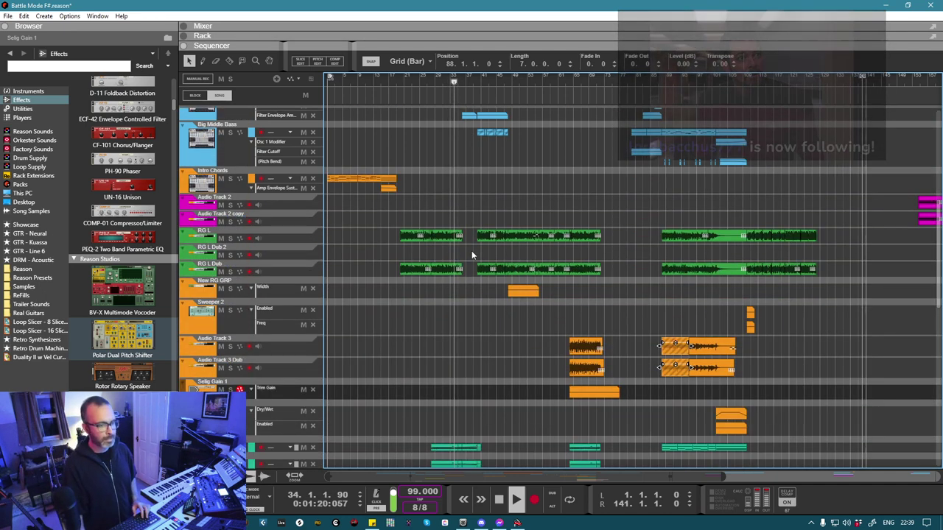
scroll(471, 255, "down", 5)
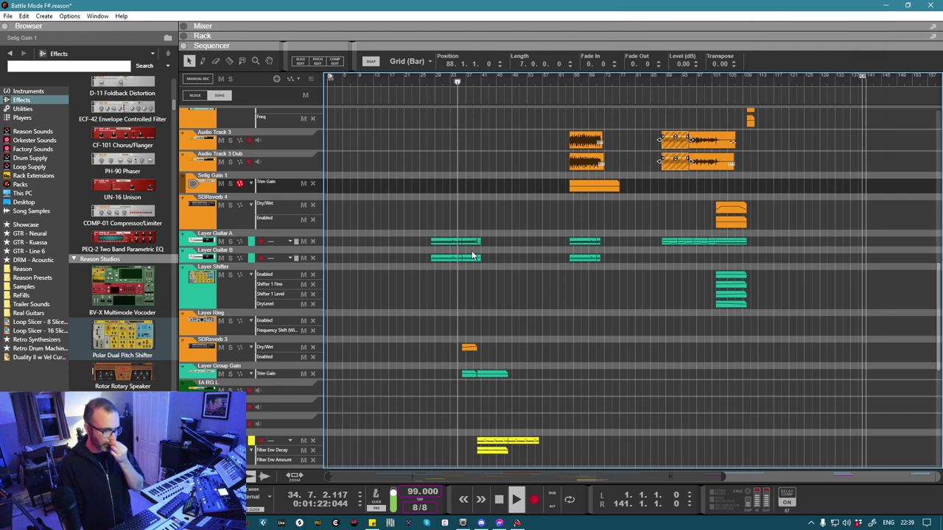
scroll(471, 252, "up", 5)
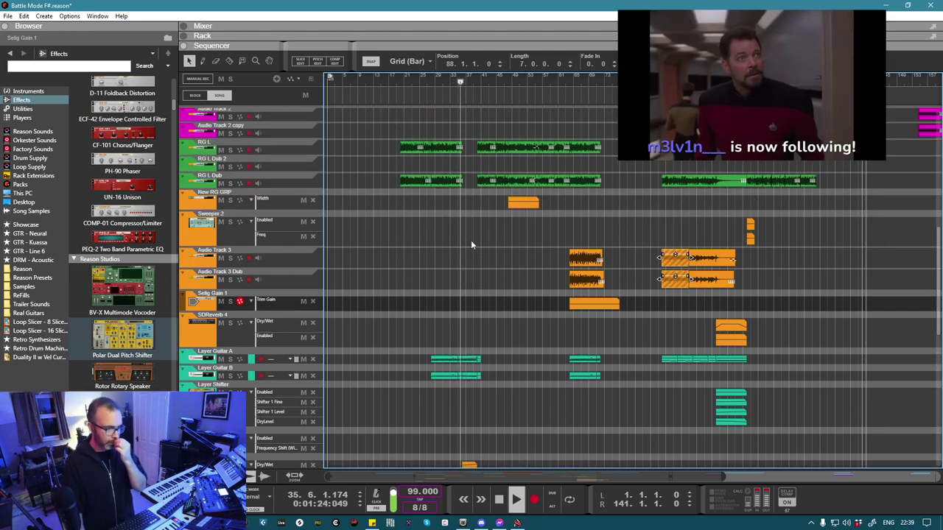
Step: Rename Audio Track 3 as Layer Guitar L
double_click(214, 251)
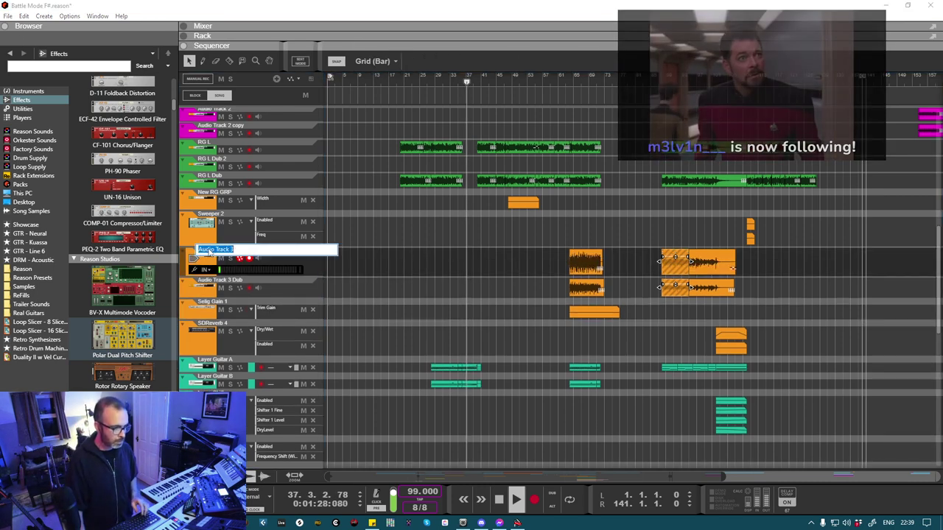
type("Layer")
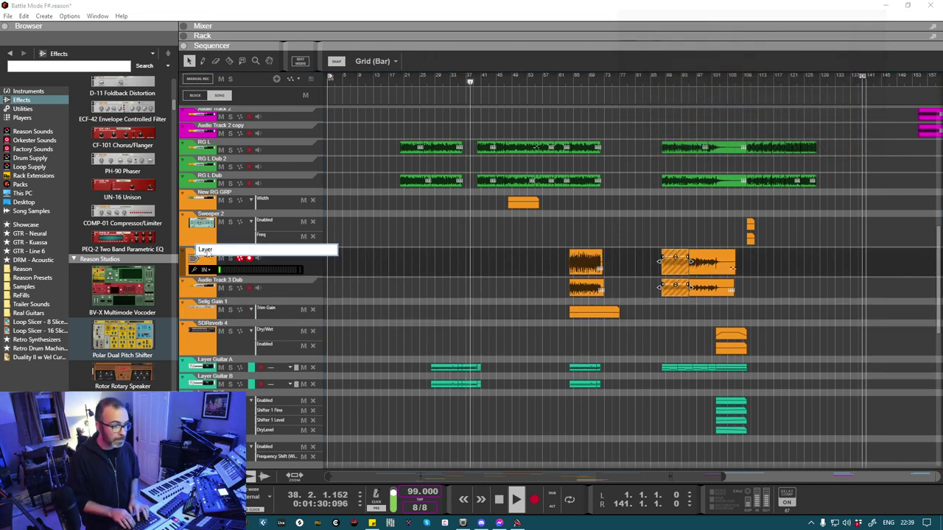
type(" Guitar")
key("ctrl+a")
type("L")
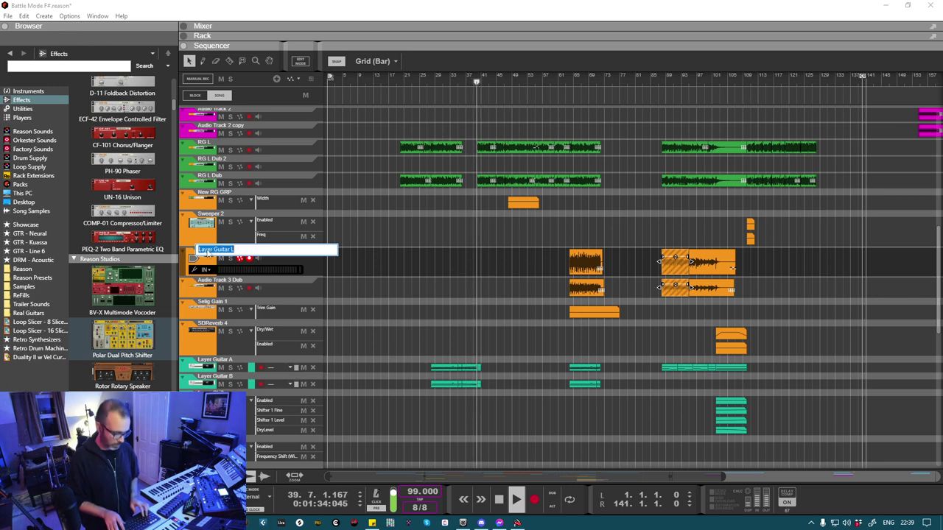
key("Return")
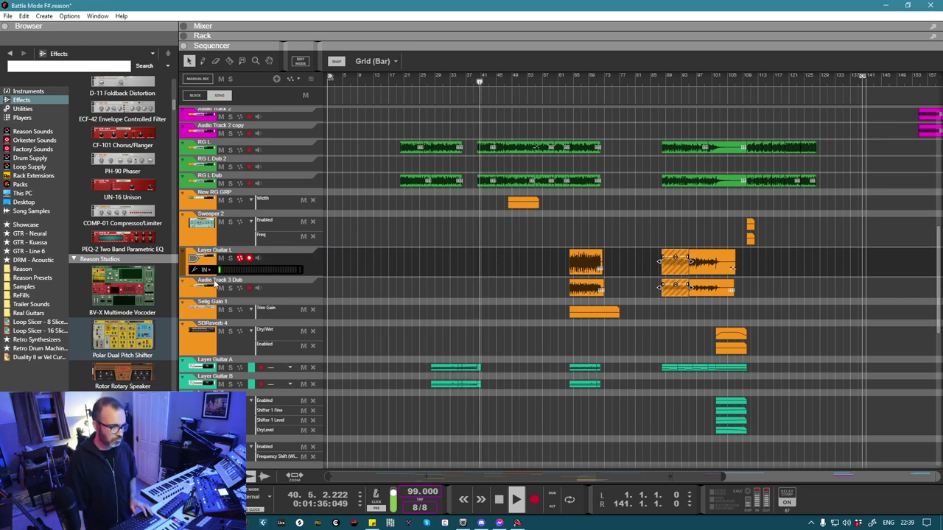
Step: Rename Audio Track 3 Dub as Layer Guitar R
left_click(196, 281)
double_click(213, 280)
type("Layer Guitar L")
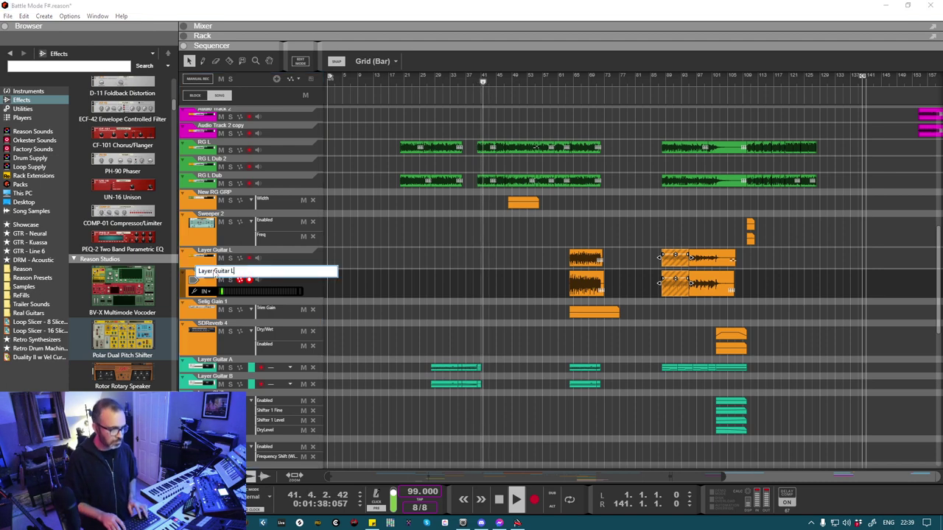
key("BackSpace")
type("R")
key("Return")
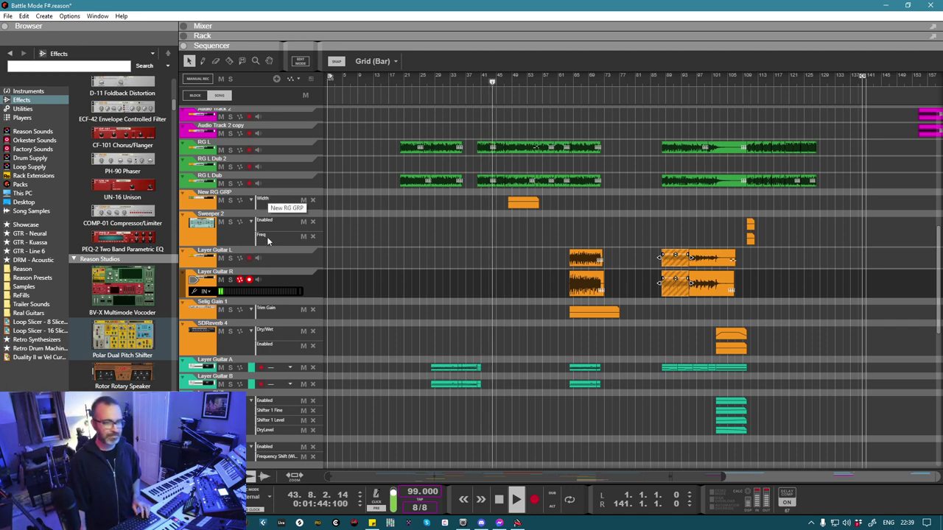
Step: Rename the Selig Gain 1 track as Layer Guitar Gain
left_click(222, 308)
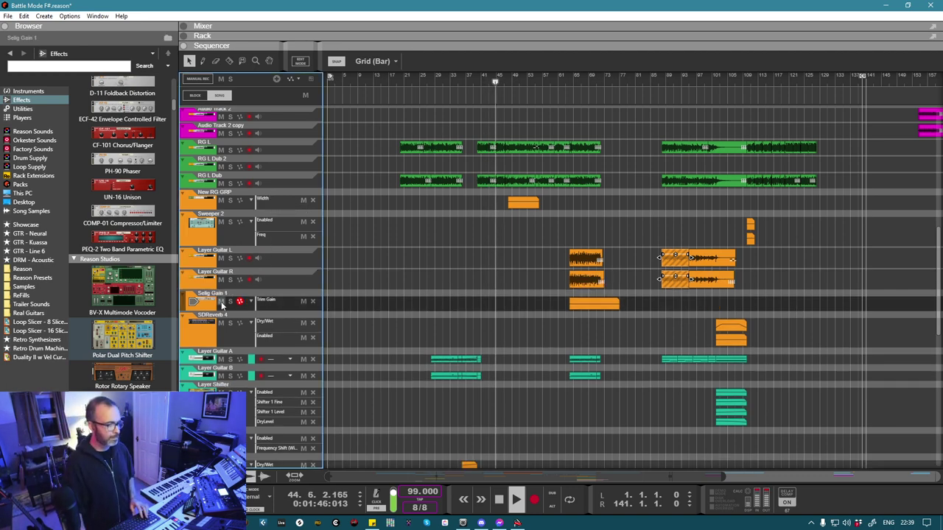
double_click(219, 298)
type("L")
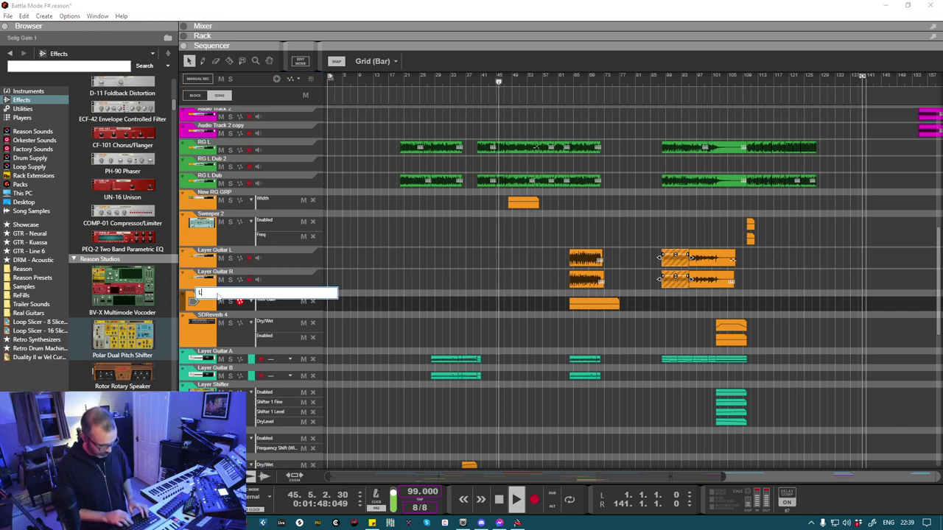
type("ayer Guitar Gain")
key("Return")
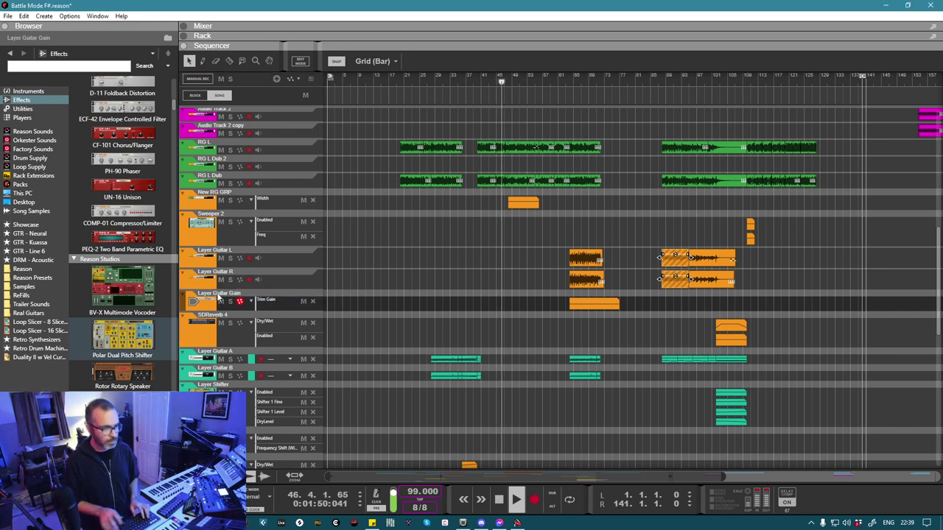
Step: Rename the SDReverb 4 track as Layer Guitar Verb Aut, correcting the capitalisation of Guitar and Aut
double_click(212, 314)
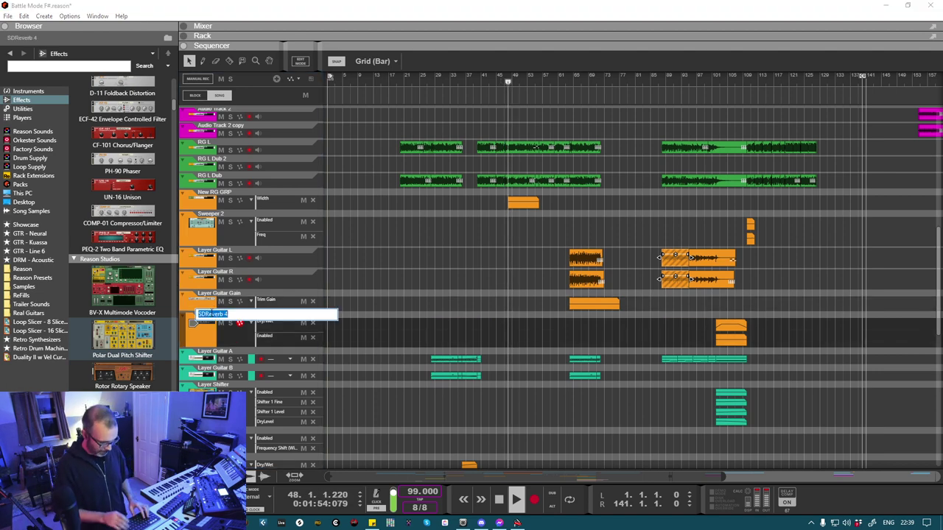
type("Layer GUitar V")
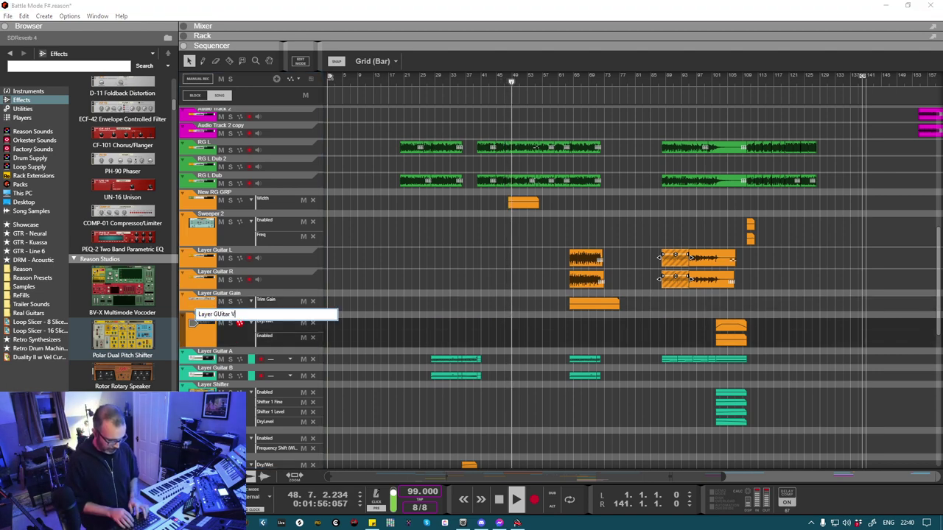
type("erb AUt")
key("Return")
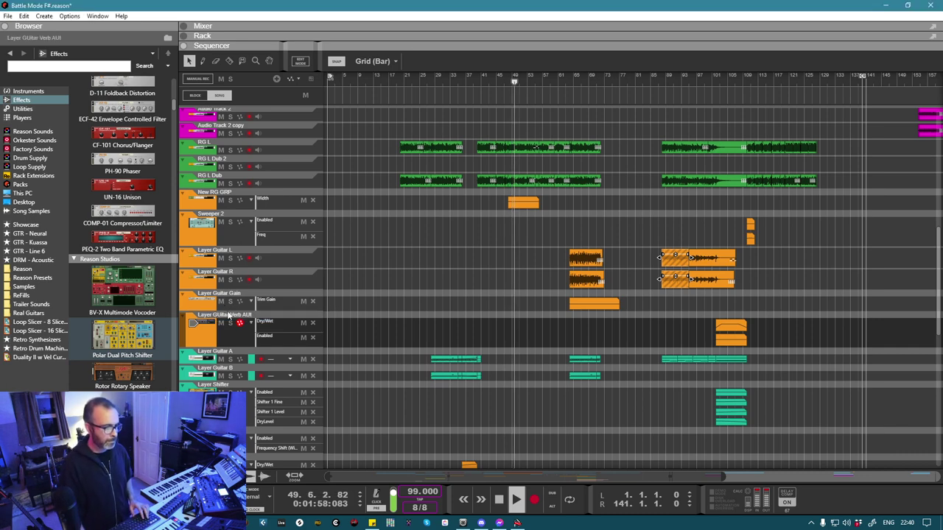
double_click(231, 317)
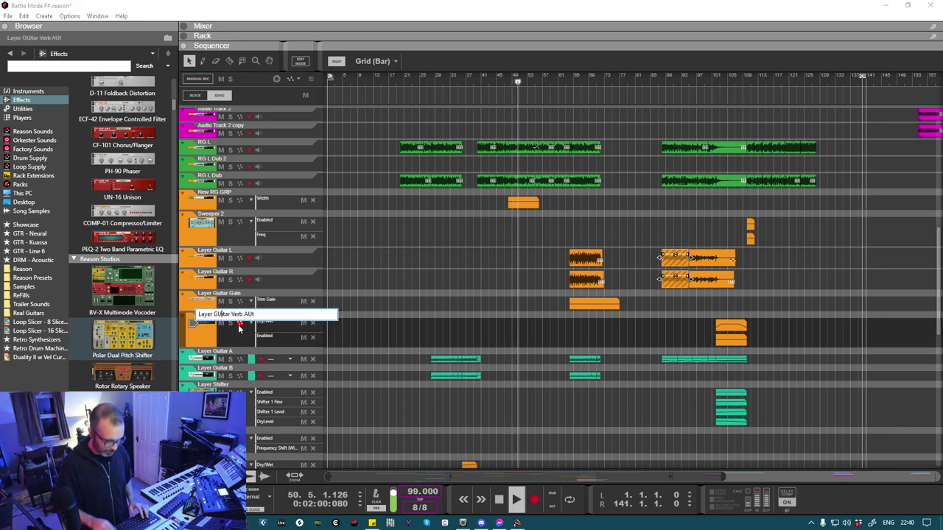
type("u")
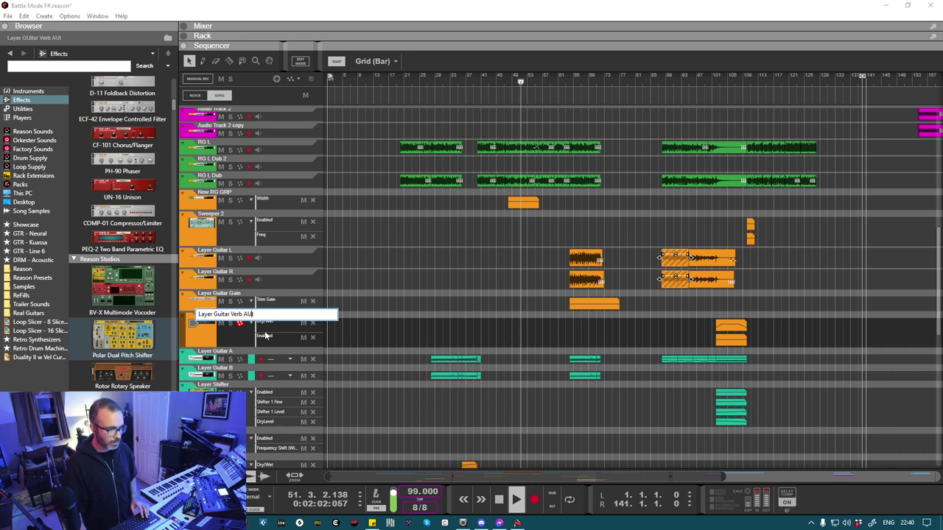
key("Return")
Step: Copy the Bass track's note clips between bars 56 and 64 onto the Weww track at the same position
scroll(271, 330, "down", 2)
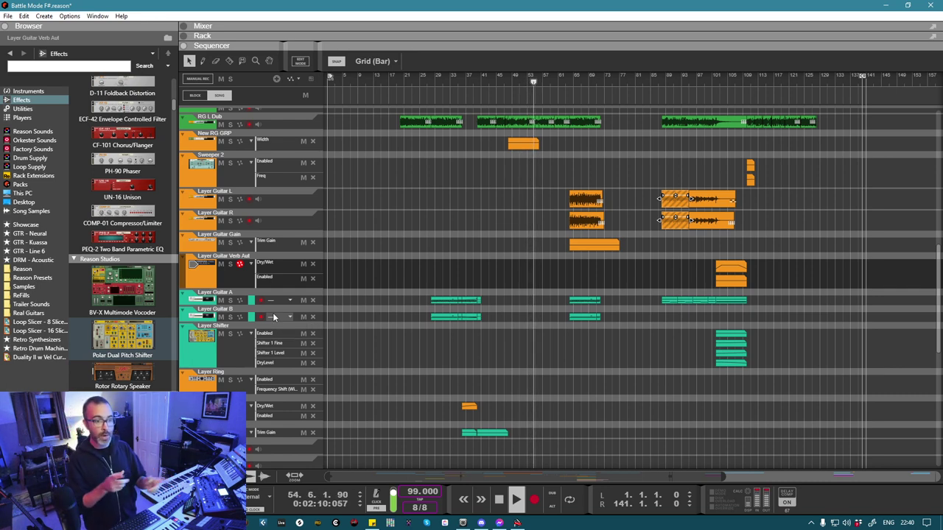
scroll(275, 314, "down", 2)
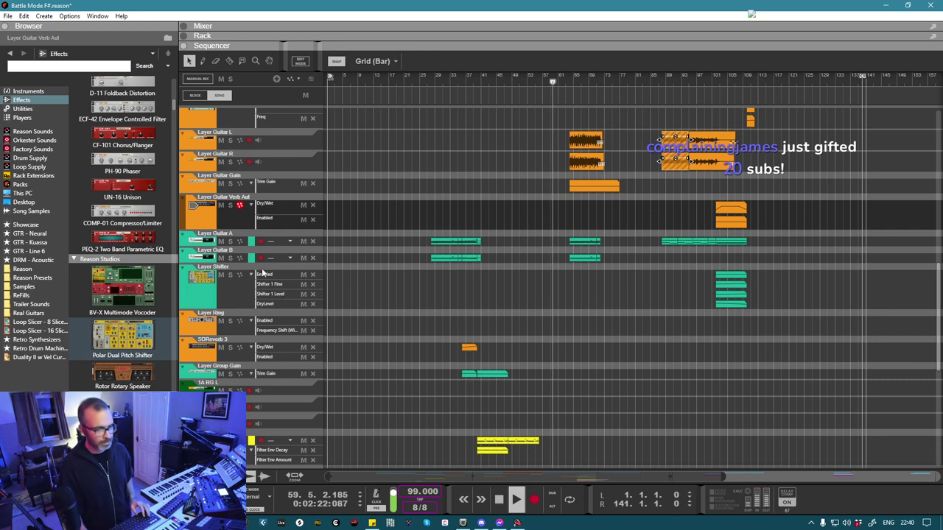
scroll(467, 278, "up", 10)
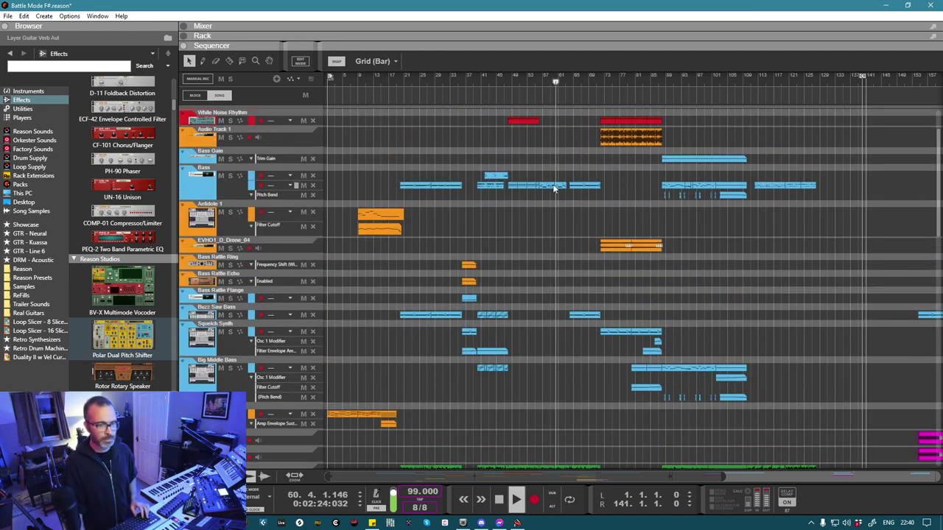
left_click(550, 187)
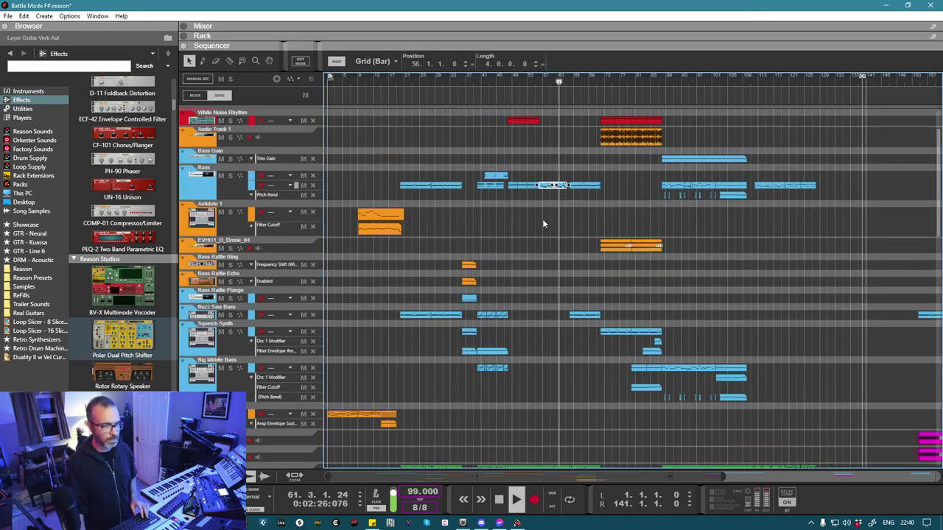
scroll(545, 205, "down", 1)
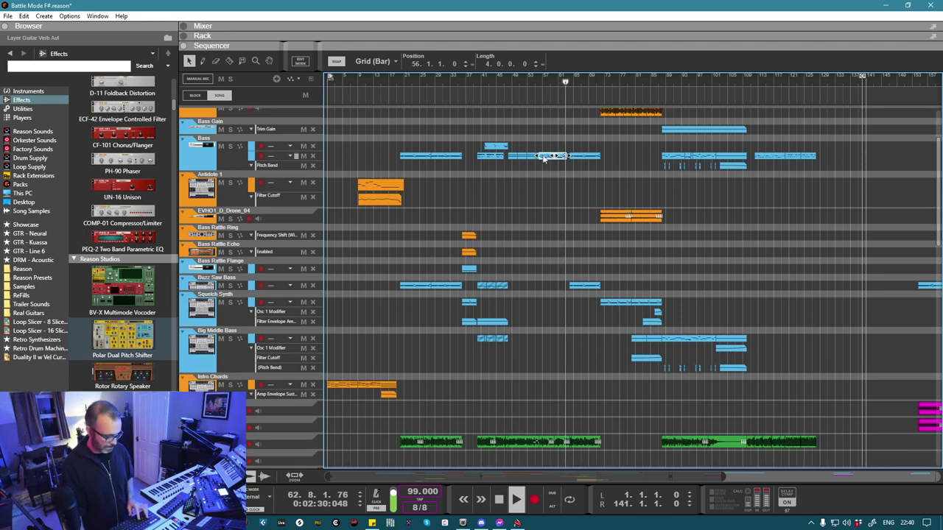
scroll(543, 158, "up", 5)
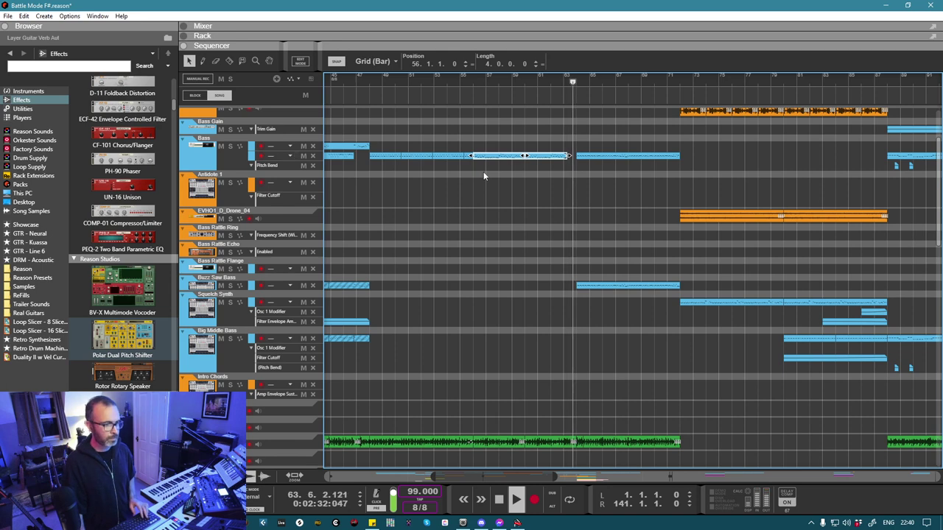
scroll(483, 171, "down", 1)
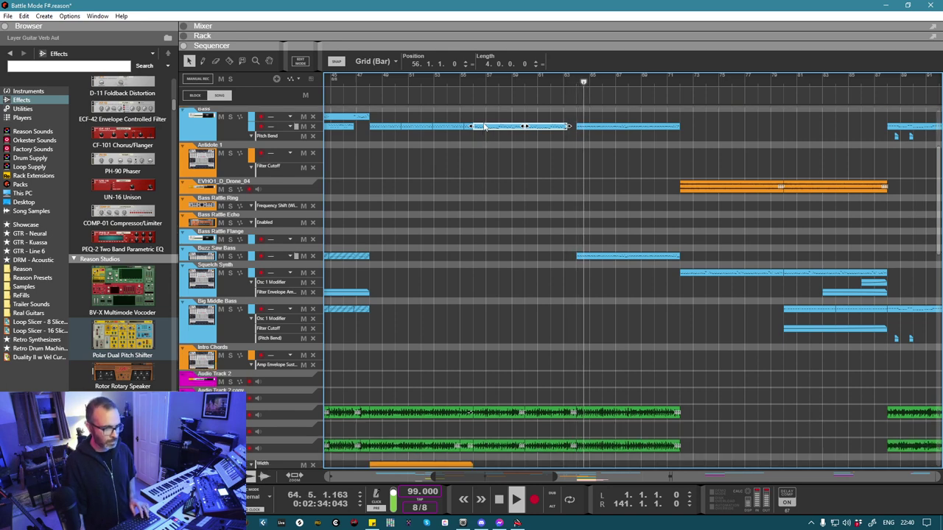
left_click_drag(485, 126, 481, 458)
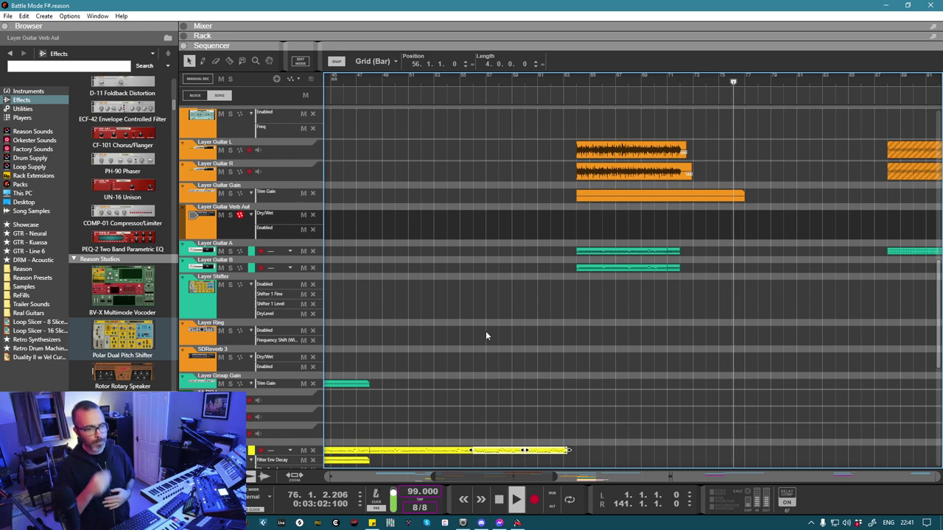
Step: Examine the bass, guitar, layer, arpeggio and choir tracks around bars 72 to 88 during playback
scroll(589, 315, "up", 5)
scroll(589, 315, "up", 2)
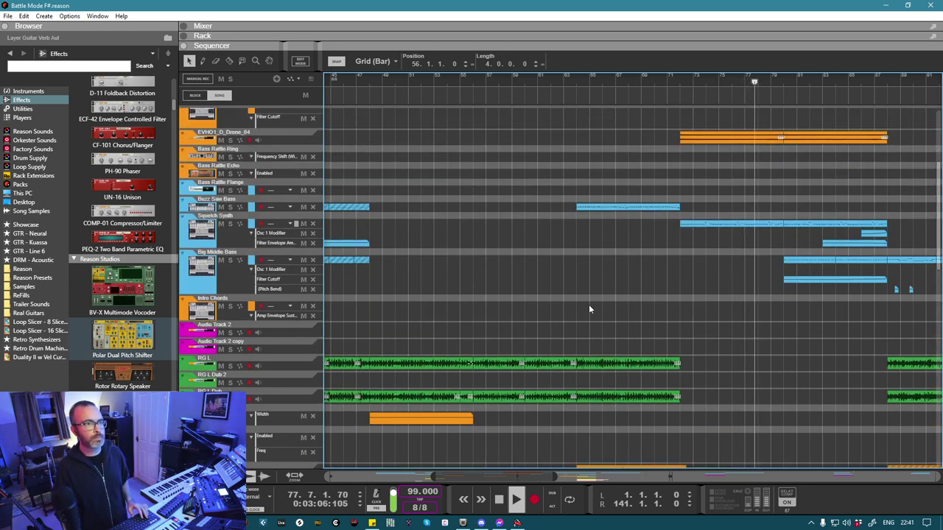
scroll(589, 308, "down", 2)
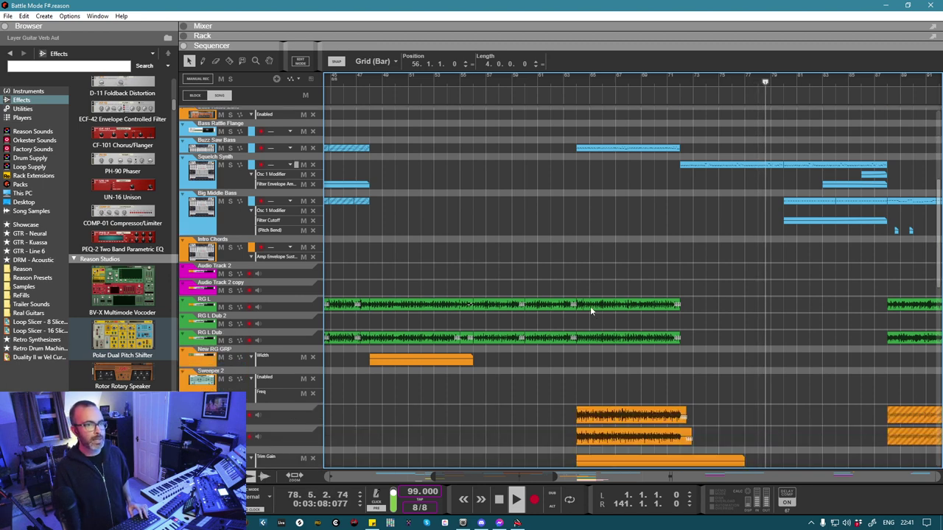
scroll(590, 306, "down", 1)
scroll(587, 298, "down", 4)
scroll(587, 294, "down", 1)
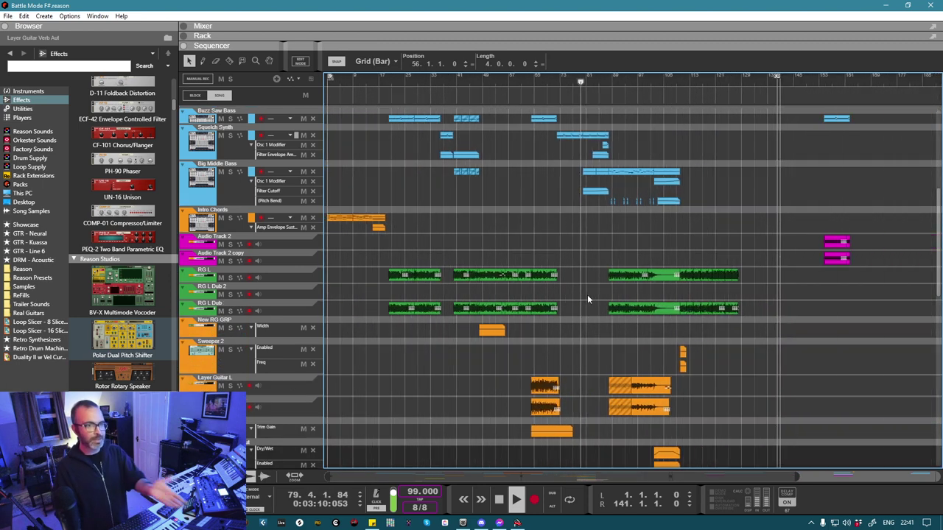
scroll(589, 291, "down", 4)
scroll(589, 291, "down", 10)
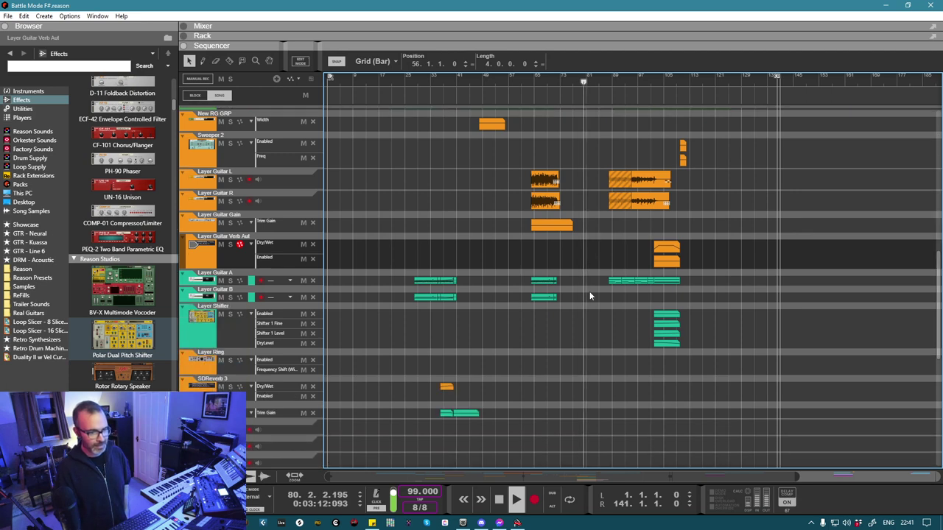
scroll(589, 291, "down", 3)
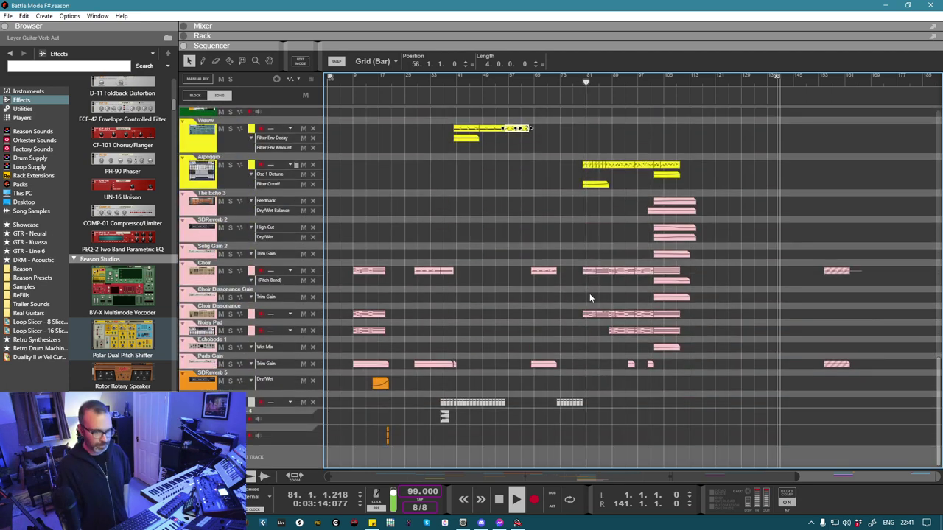
scroll(589, 292, "up", 7)
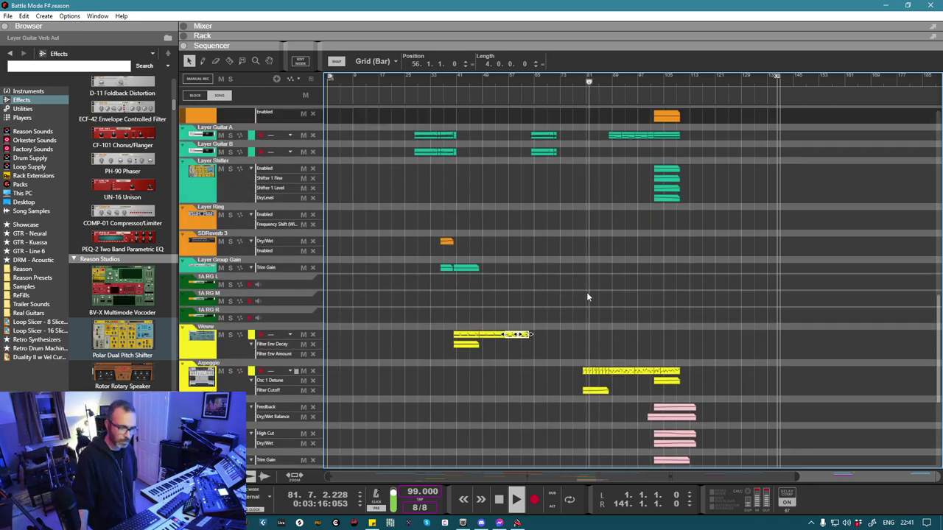
scroll(588, 295, "down", 7)
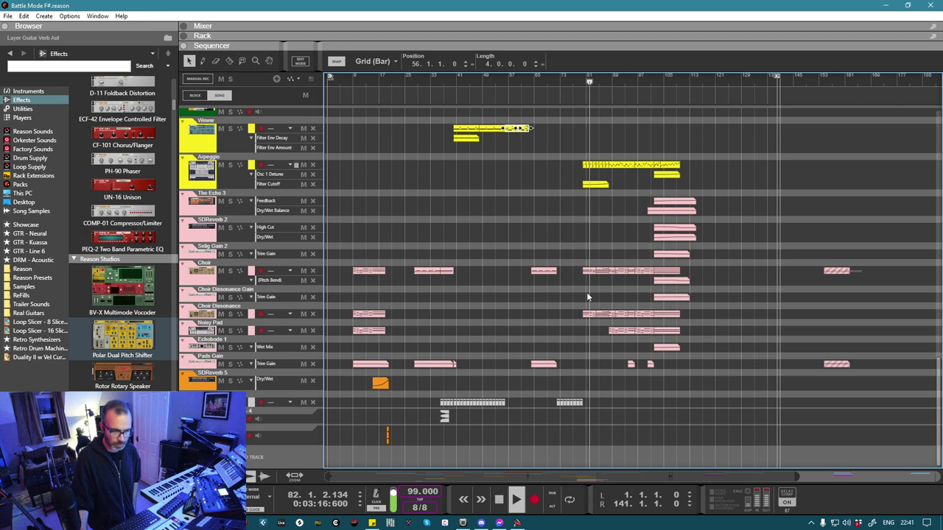
Step: Duplicate the one-bar clips from bars 72 to 80 on the track below SDReverb 5 so the pattern runs to bar 88
left_click(570, 402)
scroll(619, 372, "up", 4)
scroll(605, 360, "up", 2)
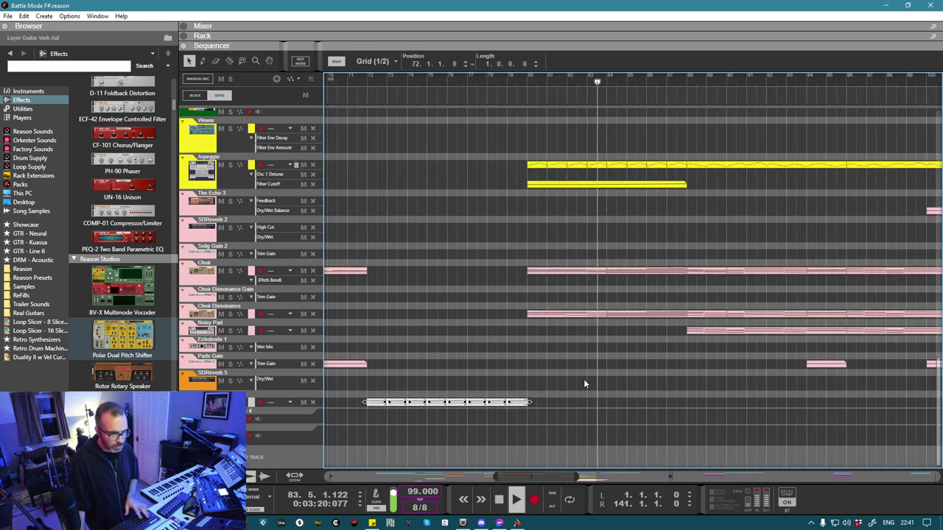
key("ctrl+d")
left_click(650, 420)
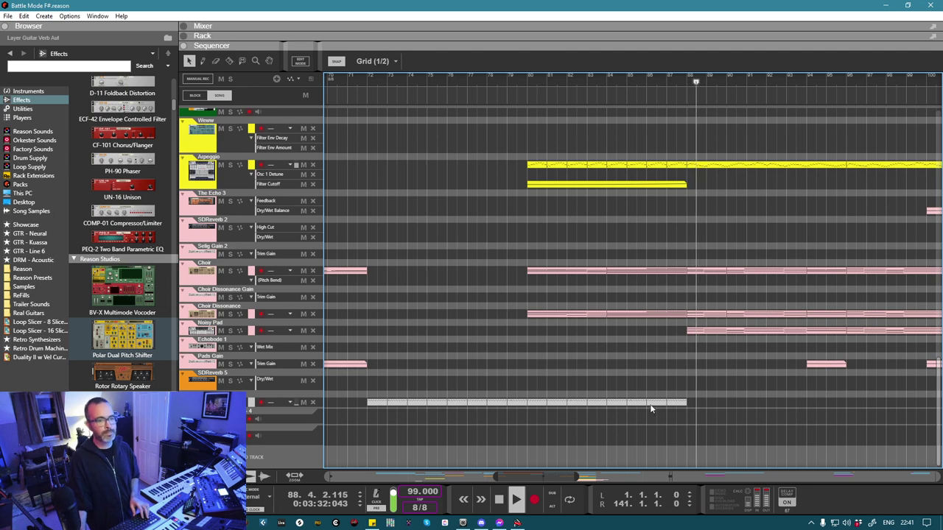
Step: Examine the bass, rhythm guitar and layer guitar clips from bar 88 onward while the song plays
scroll(649, 405, "up", 10)
scroll(651, 405, "down", 10)
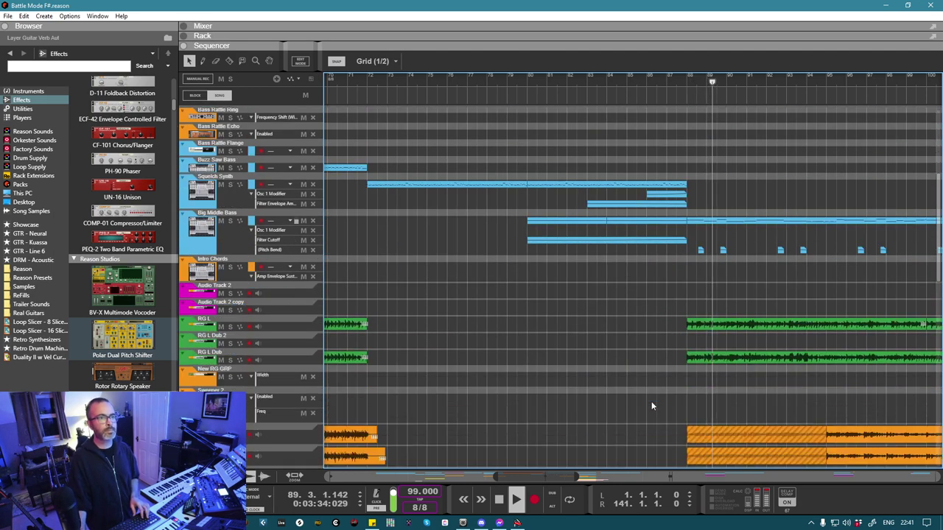
scroll(651, 405, "down", 8)
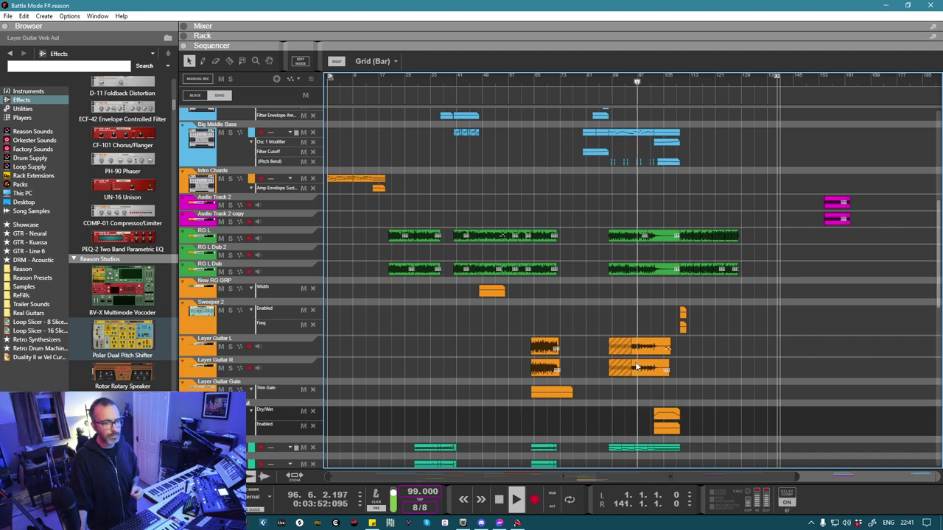
scroll(633, 364, "up", 3)
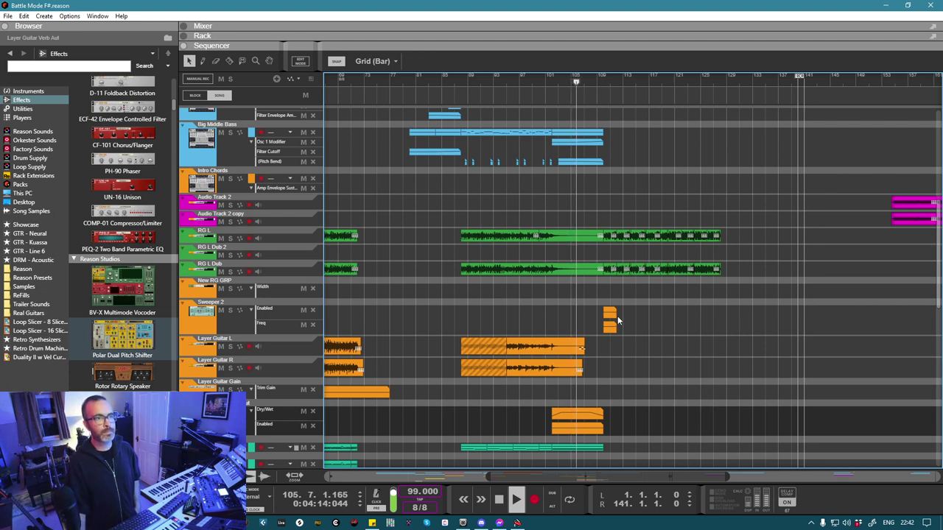
scroll(617, 318, "up", 2)
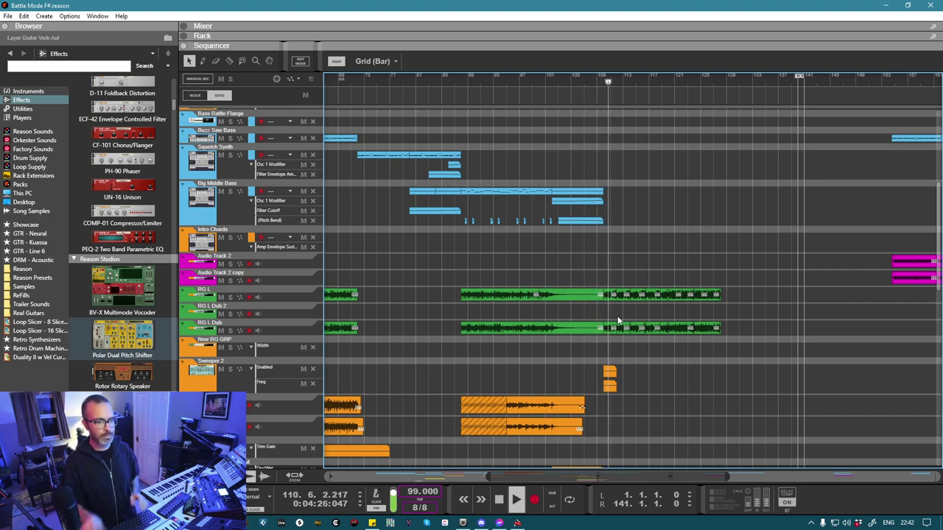
Step: Examine the drum, bass, rhythm guitar and layer guitar tracks around bars 110 to 128 during playback
scroll(617, 321, "up", 6)
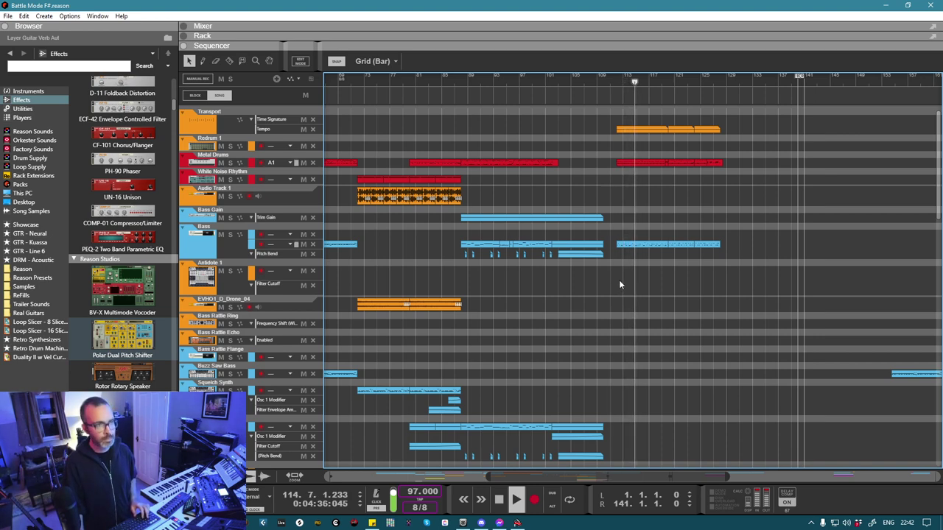
scroll(619, 280, "right", 3)
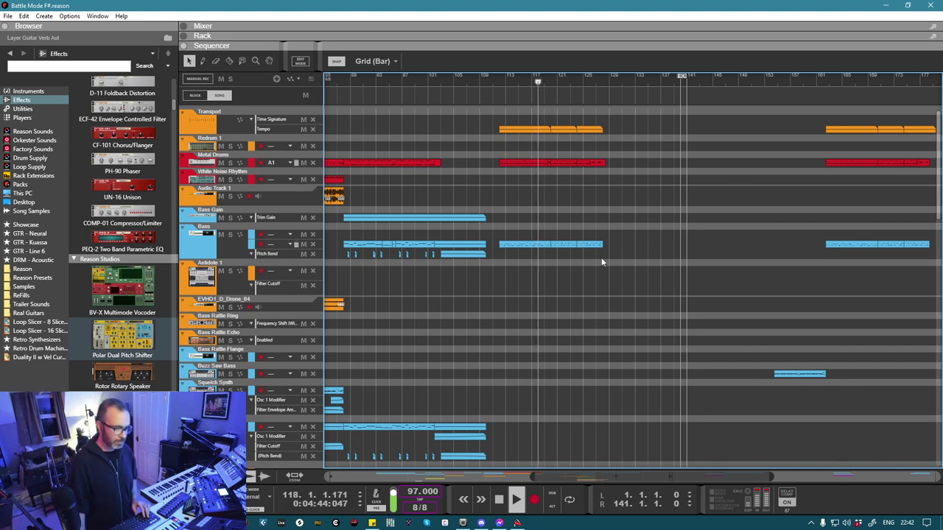
scroll(601, 257, "down", 5)
scroll(601, 267, "down", 2)
scroll(601, 271, "down", 8)
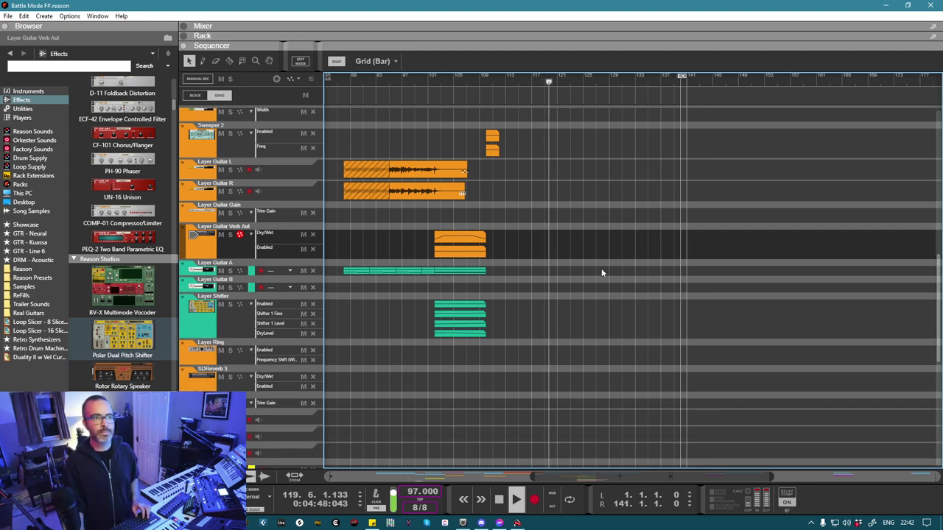
scroll(600, 272, "up", 10)
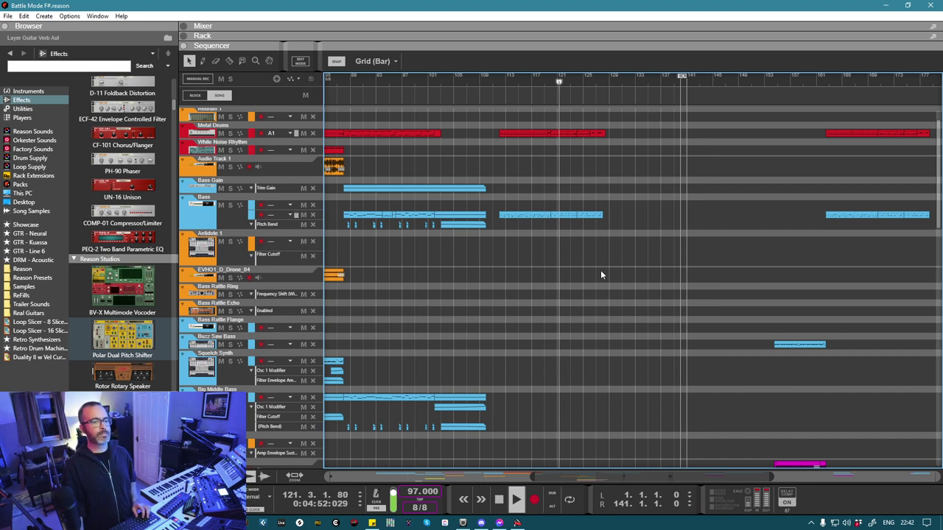
scroll(600, 269, "up", 1)
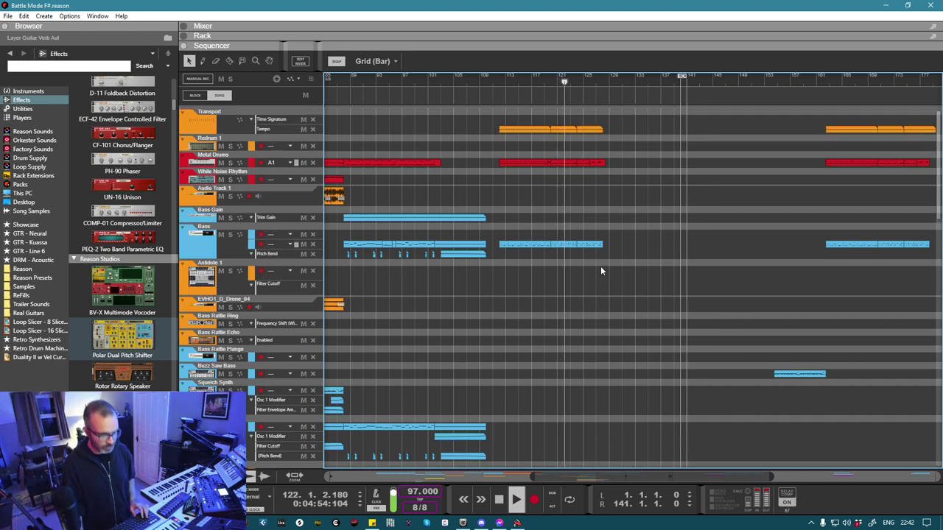
scroll(599, 266, "down", 2)
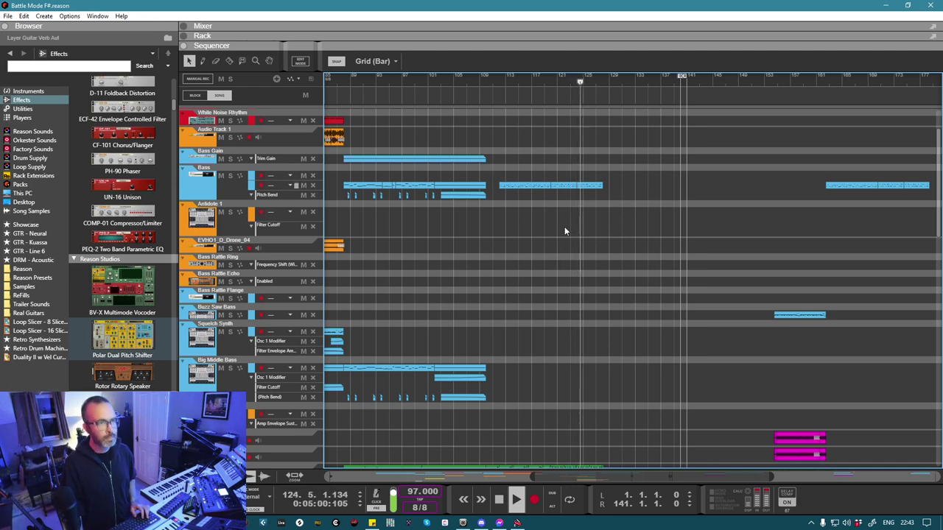
scroll(561, 252, "down", 10)
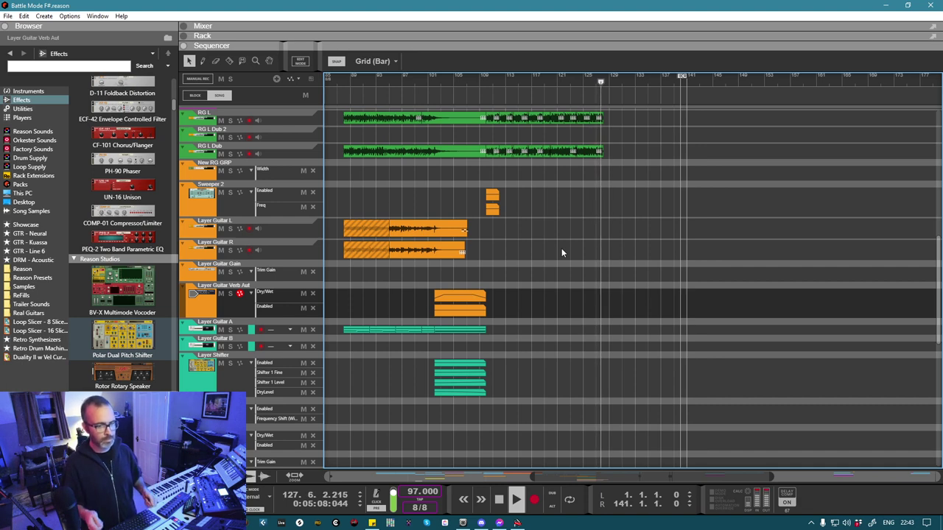
scroll(561, 250, "up", 10)
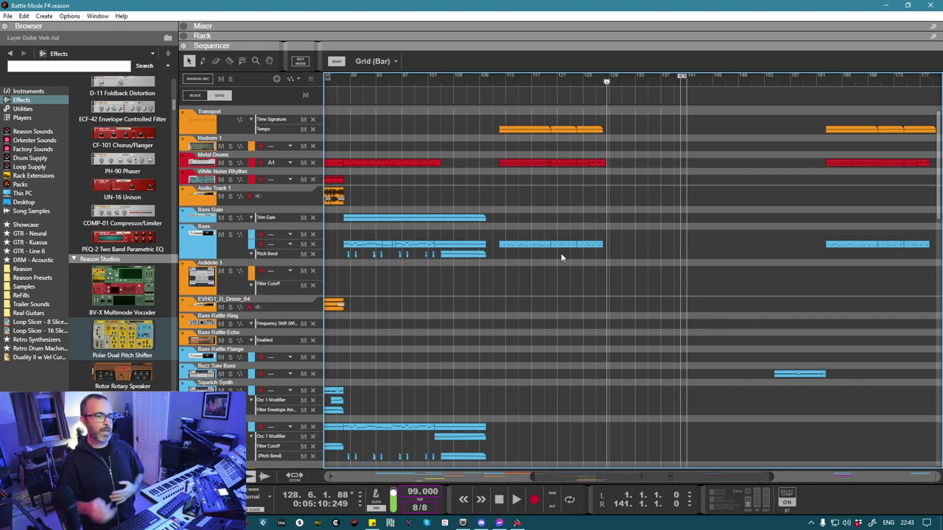
Step: Examine the clips leading up to bar 128 on the bass, rhythm guitar and layer guitar tracks with playback stopped
scroll(560, 253, "up", 8)
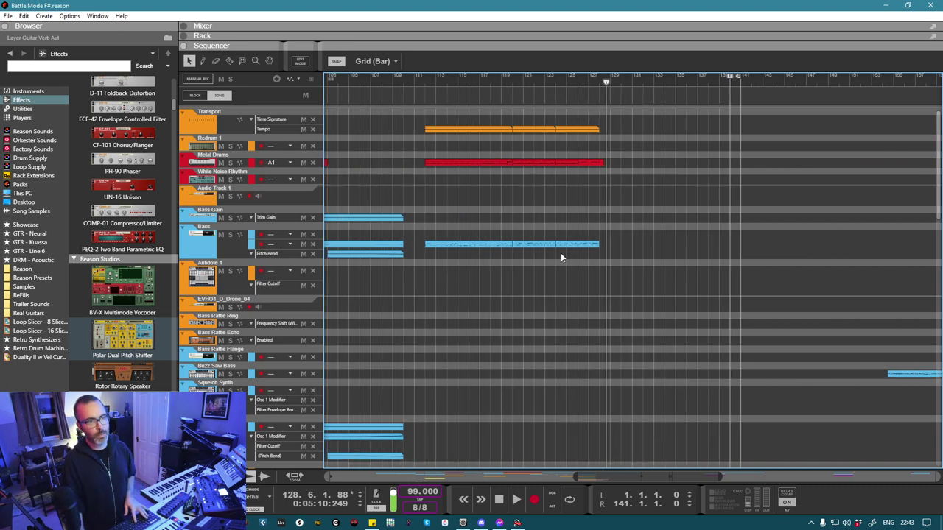
scroll(574, 258, "left", 5)
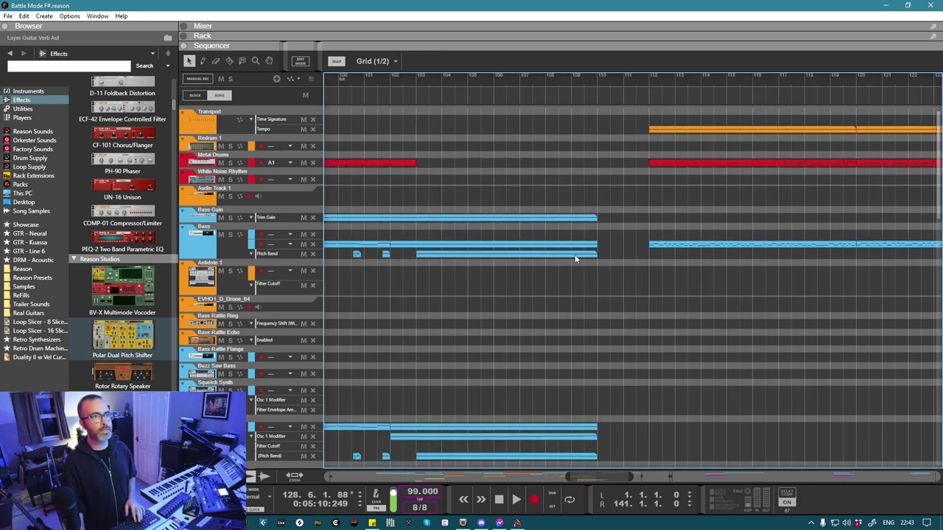
scroll(575, 258, "left", 3)
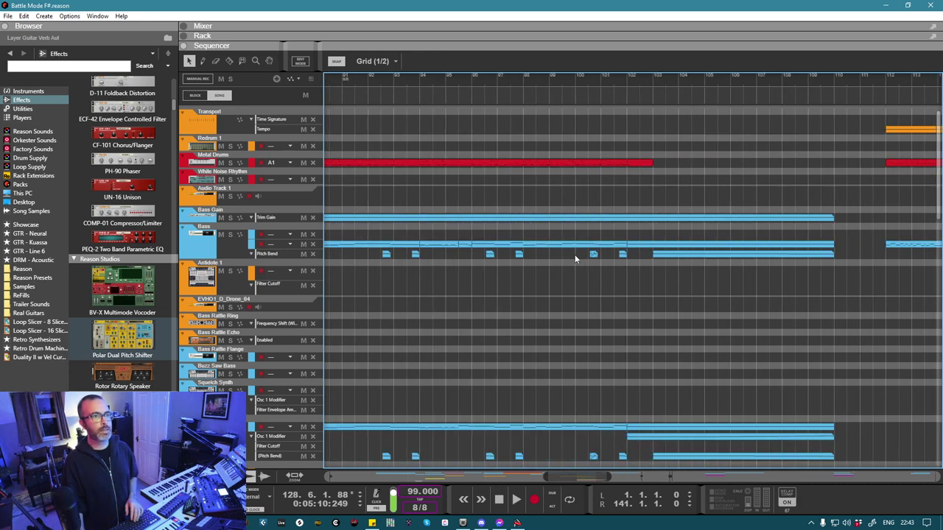
scroll(575, 258, "down", 1)
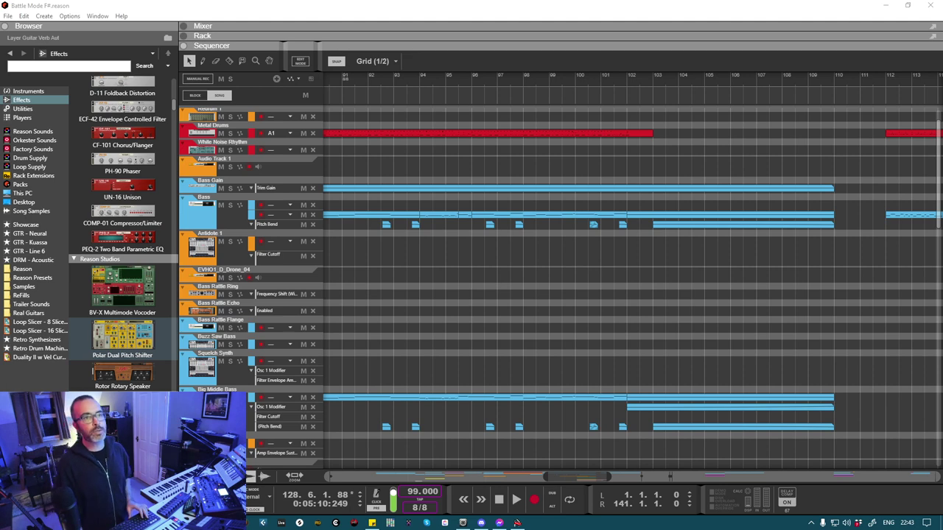
left_click(549, 7)
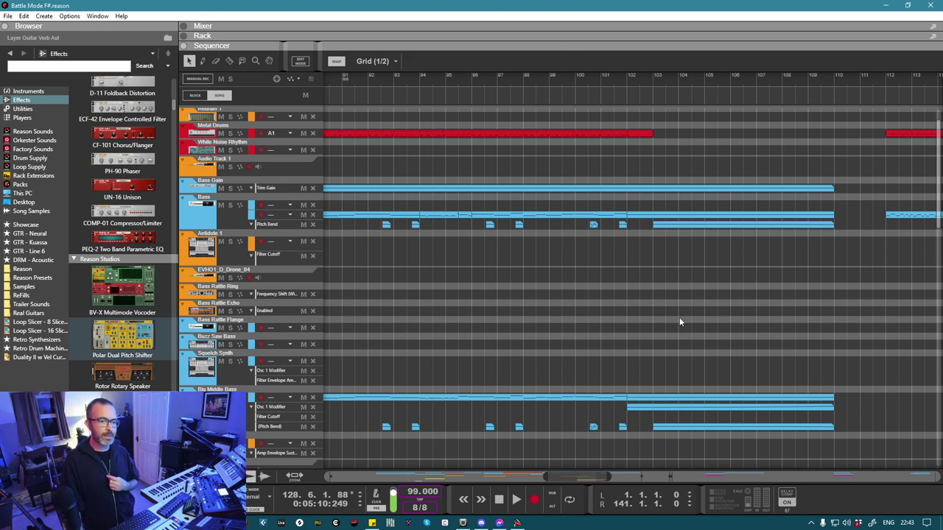
scroll(681, 316, "up", 1)
scroll(681, 312, "down", 8)
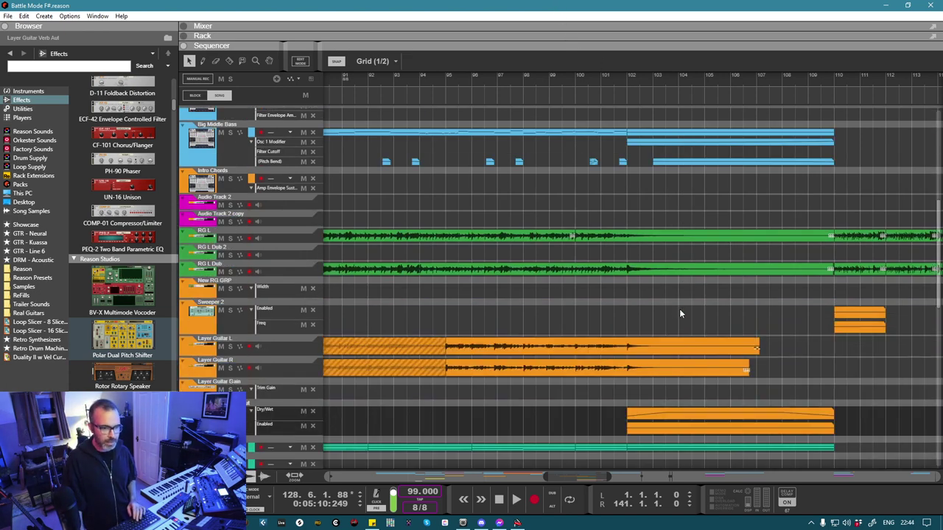
scroll(650, 303, "down", 6)
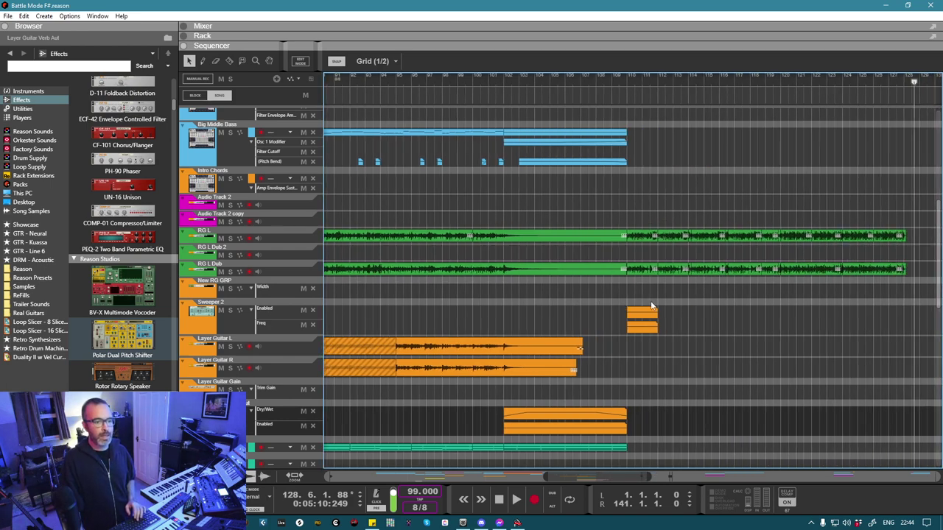
scroll(586, 299, "down", 4)
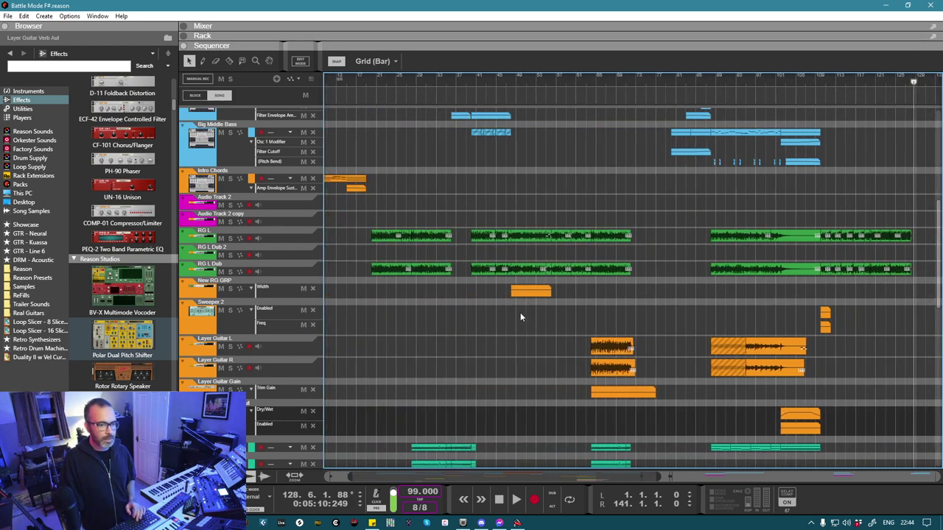
scroll(520, 312, "up", 8)
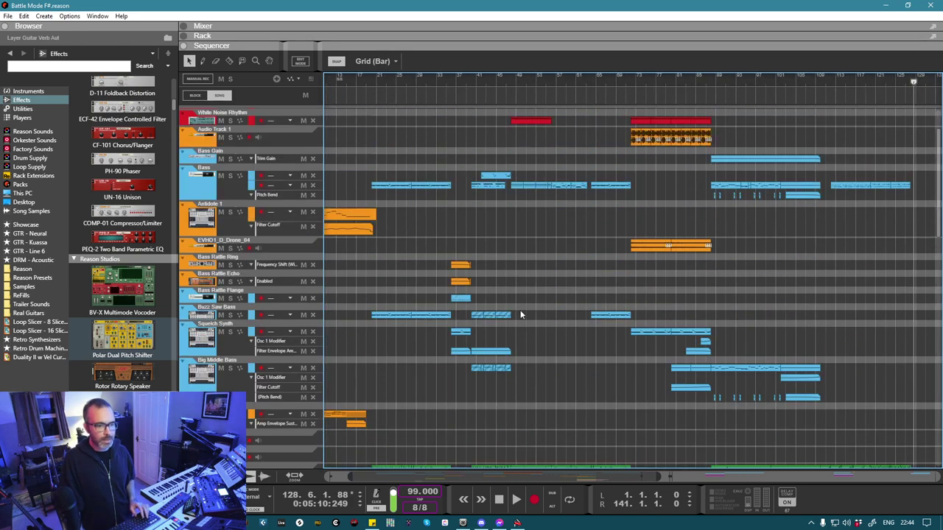
Step: Play the transition into bar 72 and set the left locator to bar 72
left_click(624, 85)
key("space")
scroll(626, 92, "up", 2)
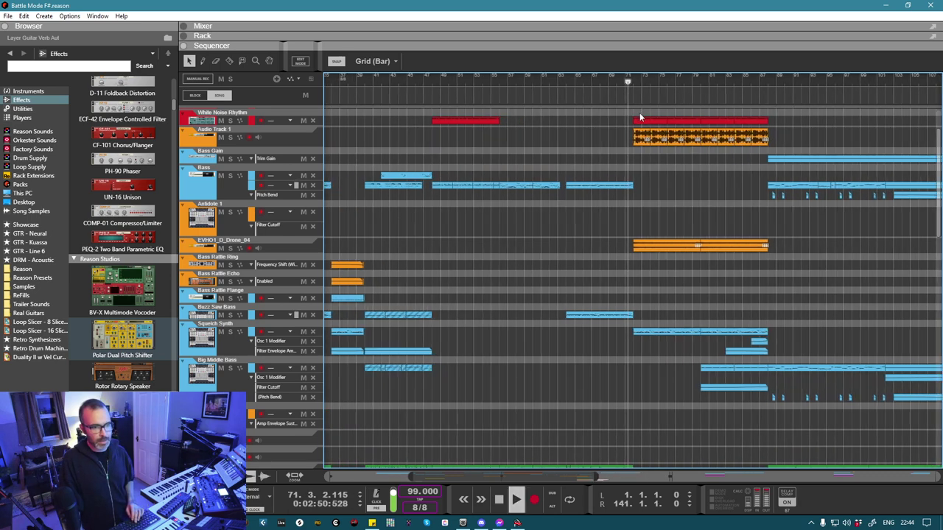
scroll(640, 116, "up", 2)
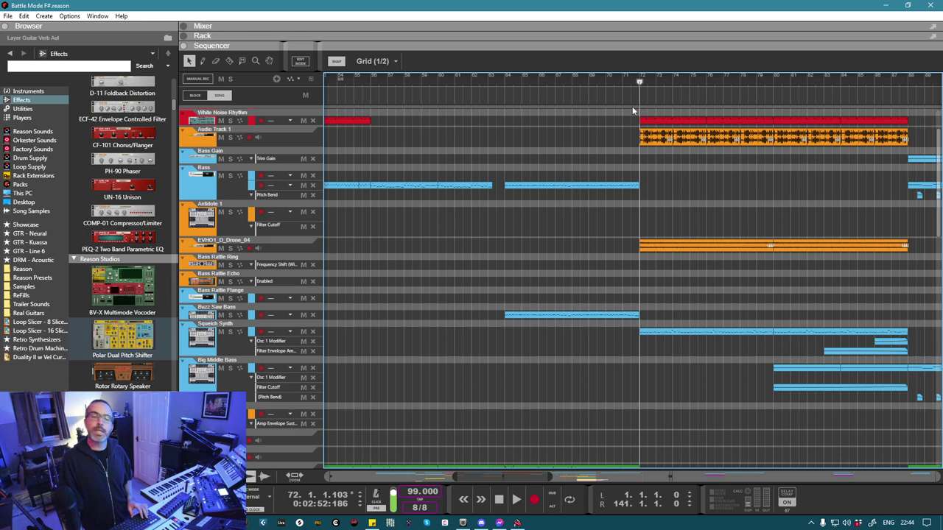
left_click(639, 81, "ctrl")
scroll(645, 109, "down", 2)
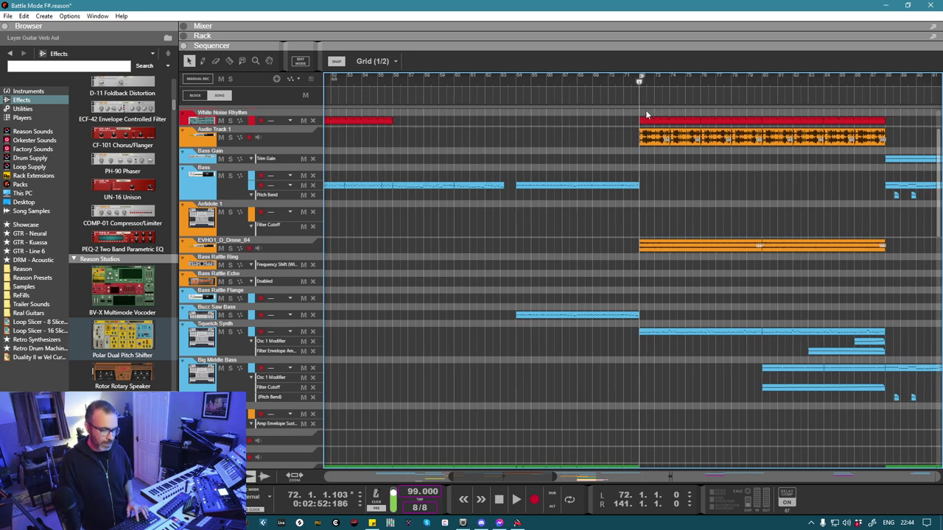
scroll(647, 206, "down", 6)
scroll(647, 206, "down", 5)
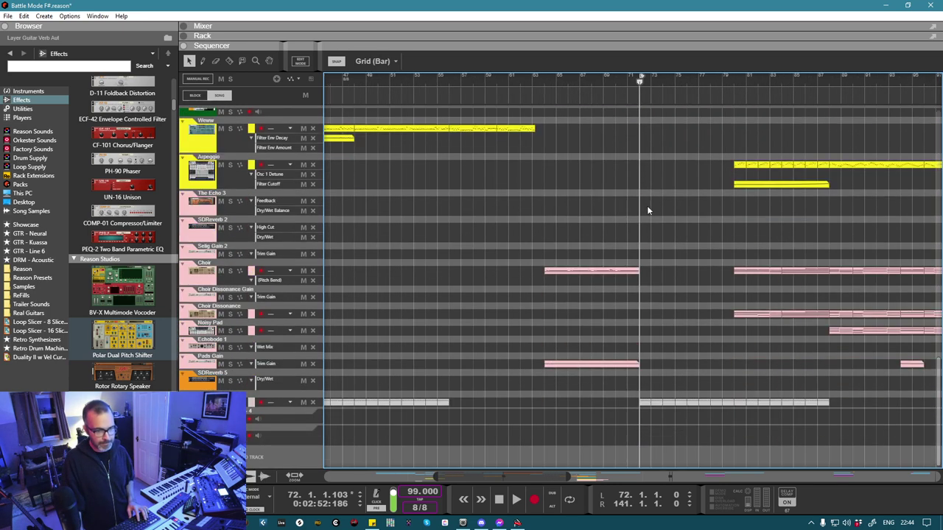
scroll(647, 206, "up", 15)
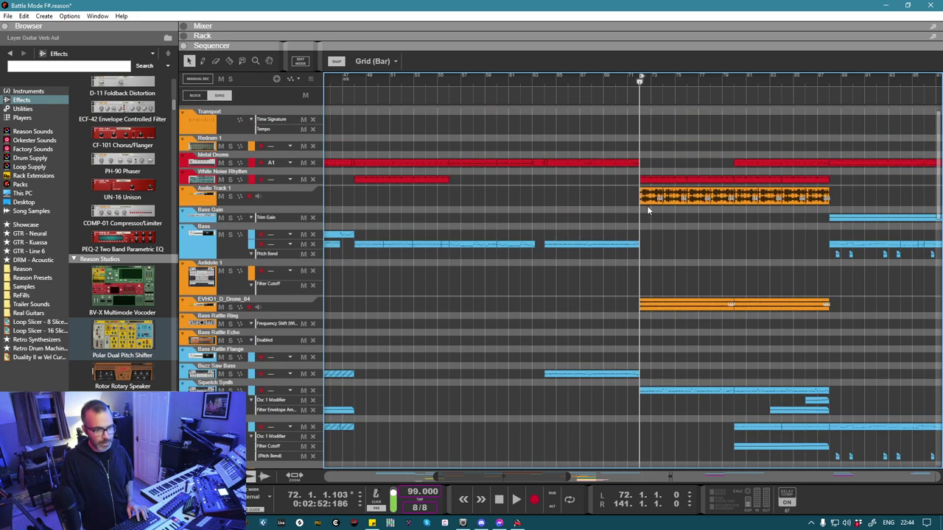
Step: Select the clips on all tracks between bars 72 and 141 using the Razor tool
left_click(631, 82)
key("r")
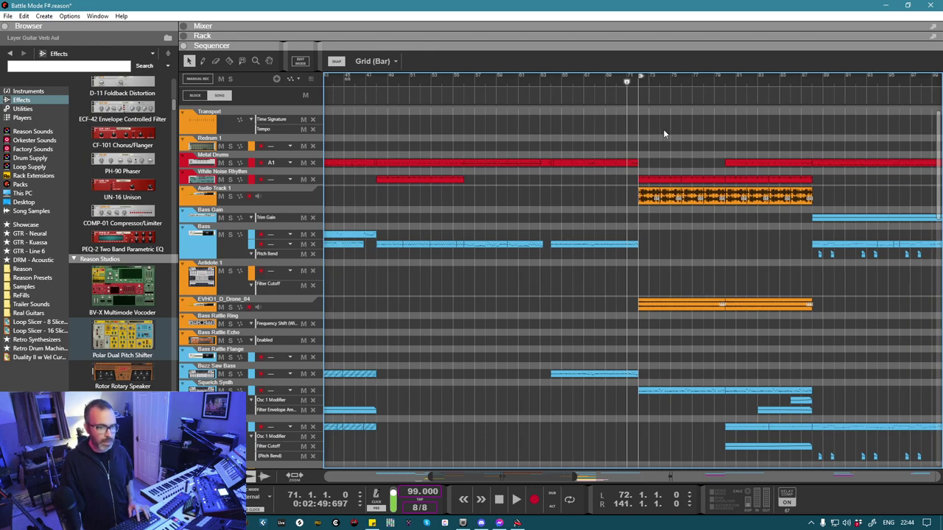
key("g")
key("g")
key("g")
key("g")
key("g")
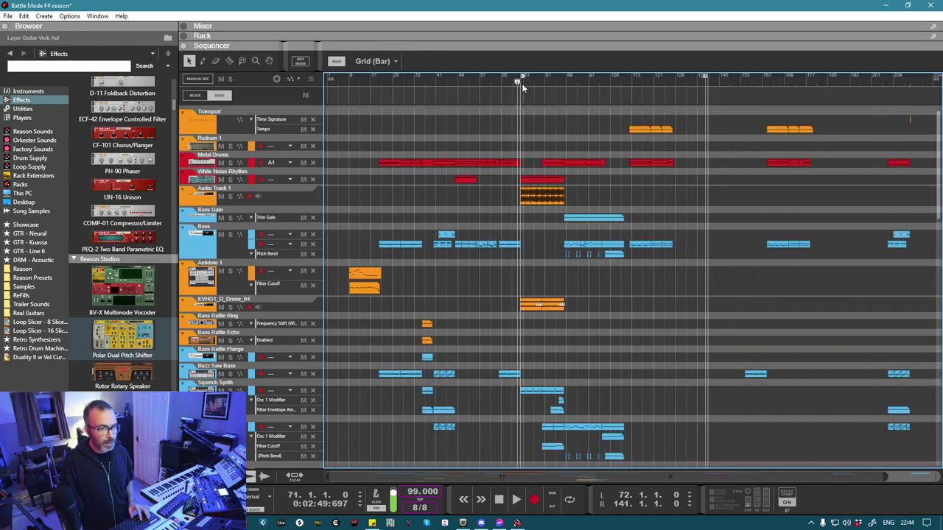
key("r")
key("h")
key("h")
key("h")
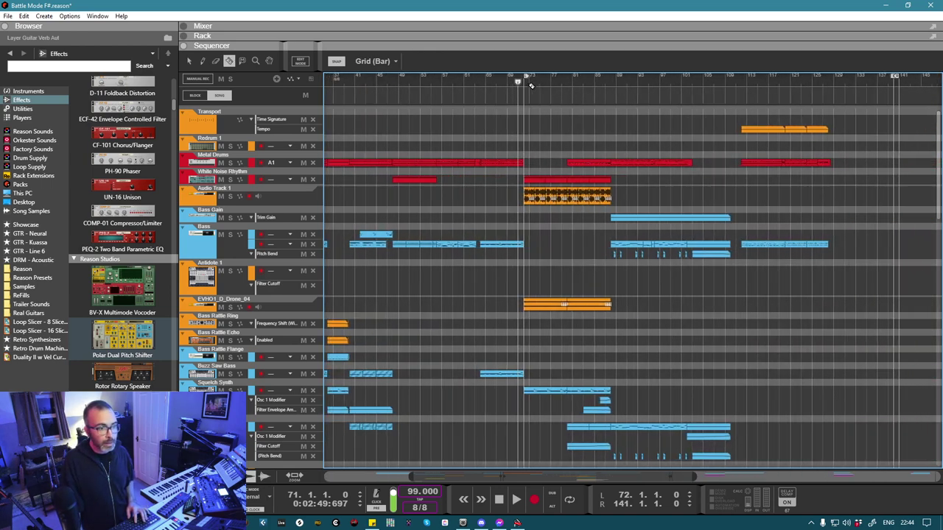
key("h")
scroll(523, 81, "right", 3)
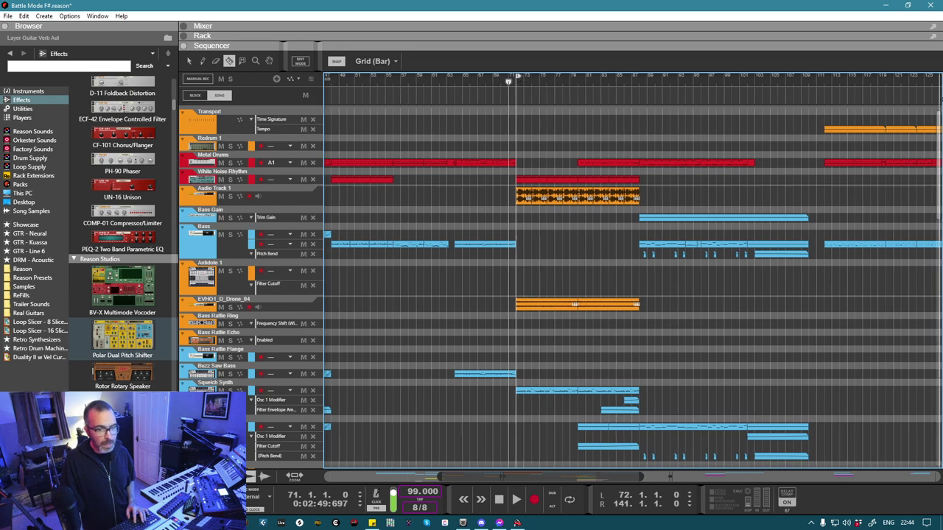
scroll(883, 101, "right", 1)
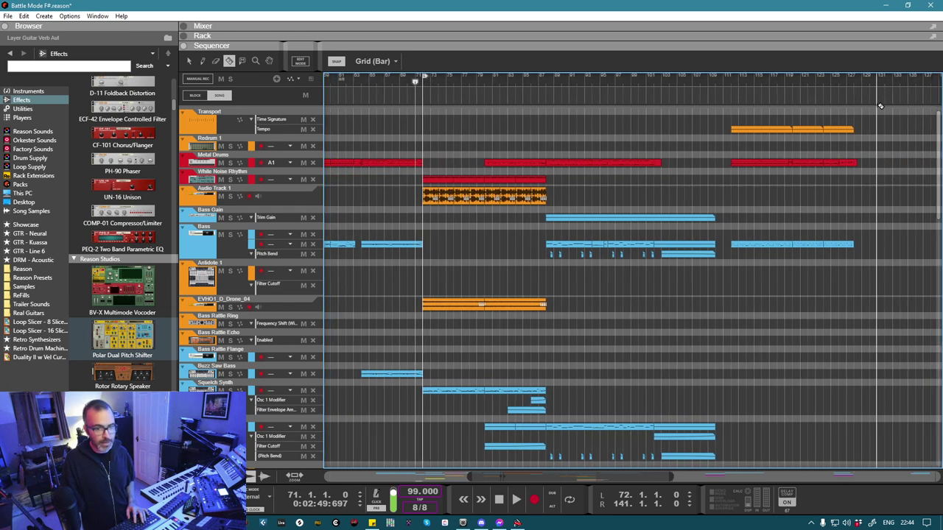
left_click(625, 172)
key("g")
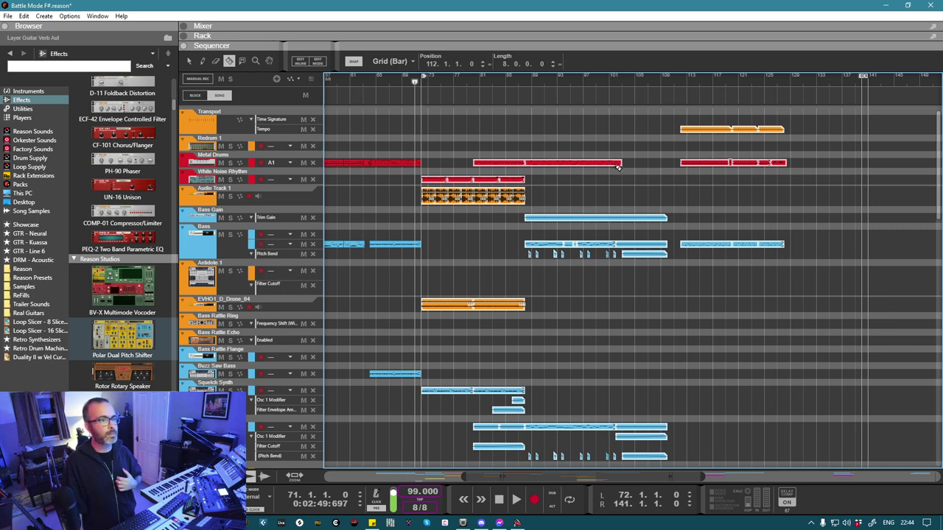
Step: Move the selected clips five bars later so the section that began at bar 72 starts at bar 77
key("h")
key("h")
key("h")
key("h")
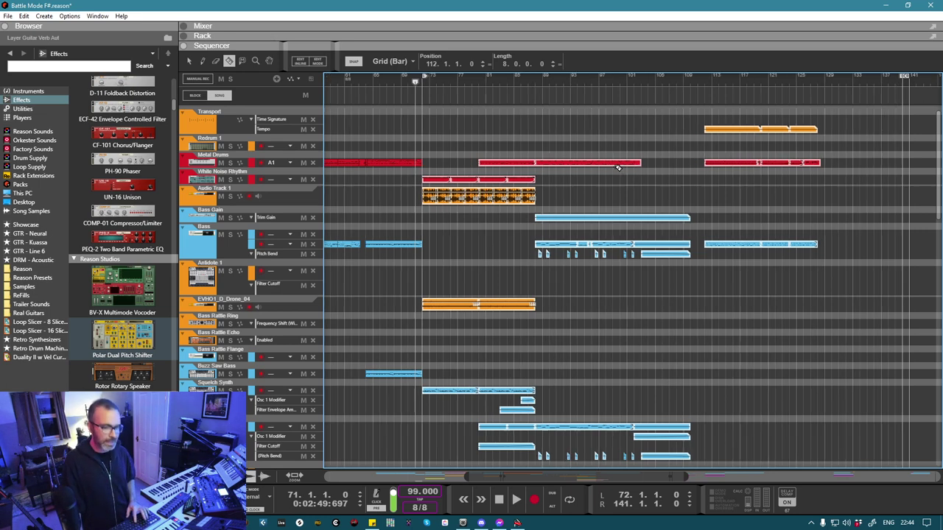
key("h")
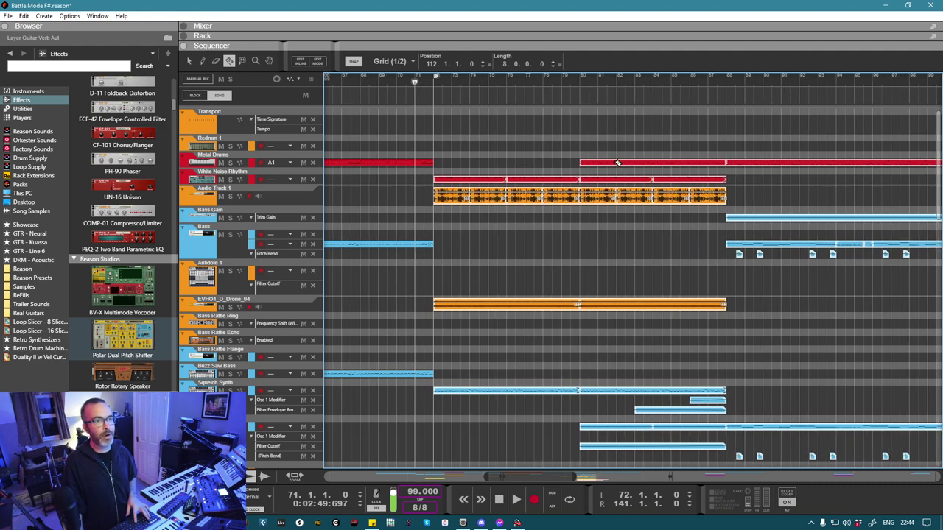
key("q")
scroll(584, 172, "left", 2)
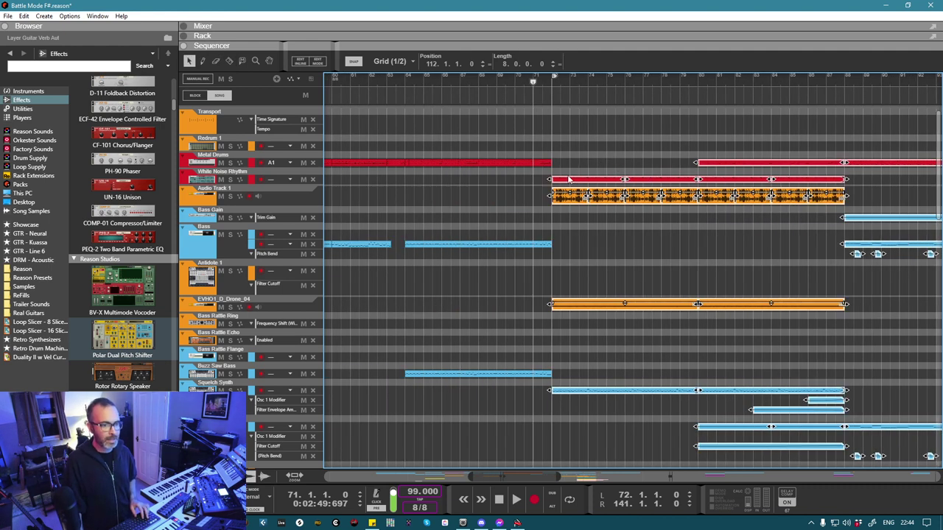
left_click_drag(568, 179, 659, 182)
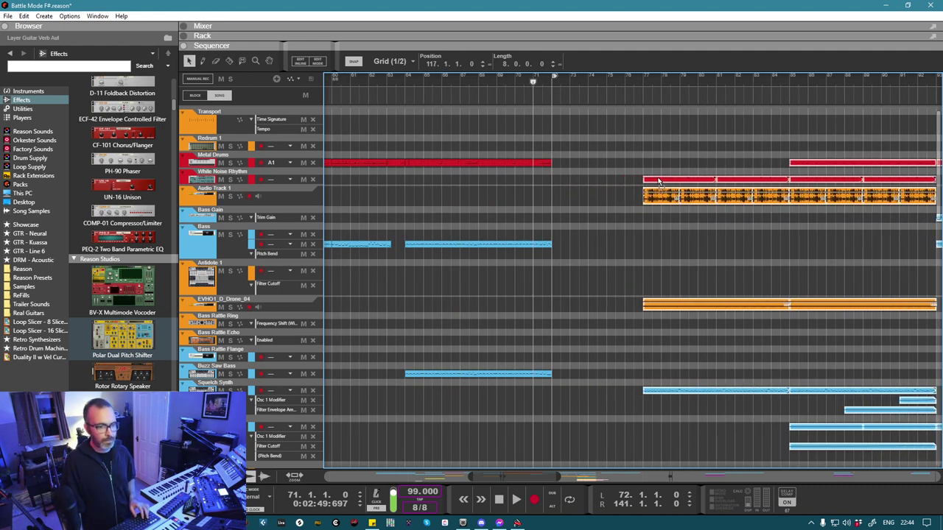
Step: Play the song from just before bar 71 to listen to the gap ahead of the moved section
left_click(523, 81)
key("space")
key("g")
key("g")
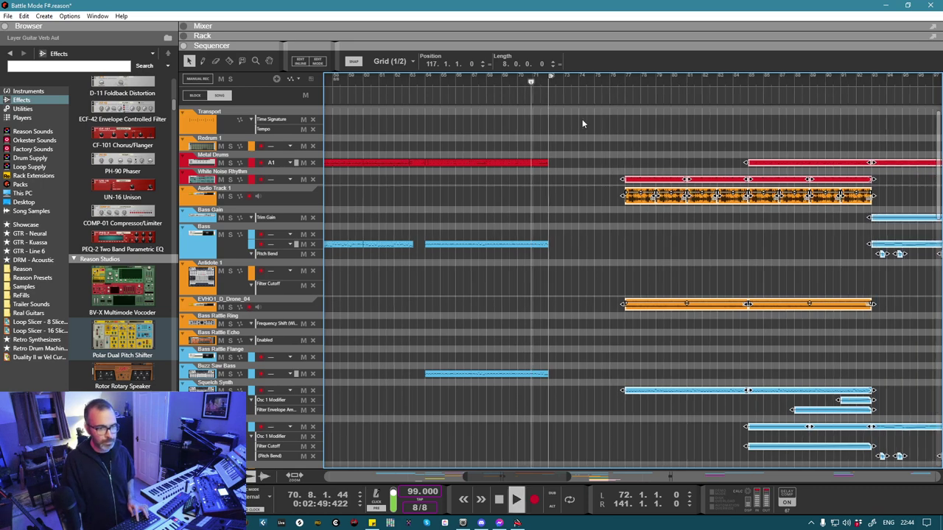
key("g")
key("h")
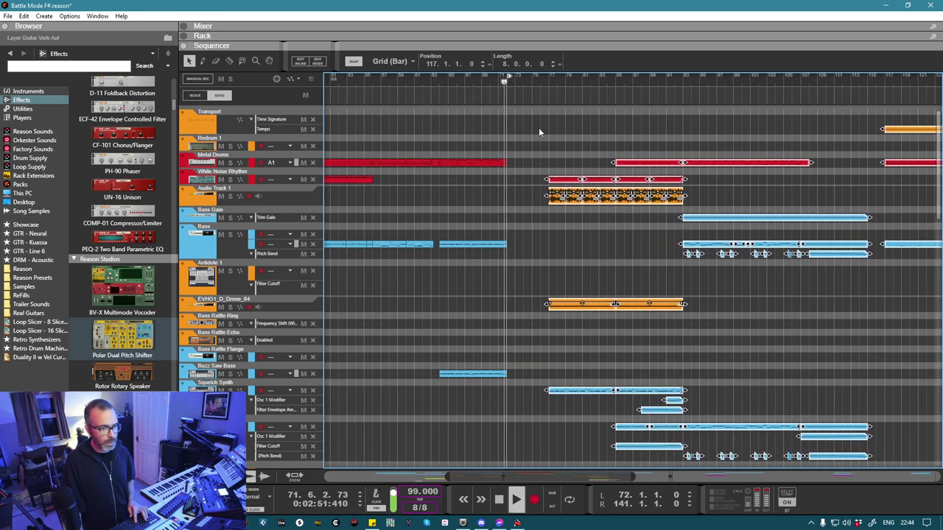
key("h")
key("h")
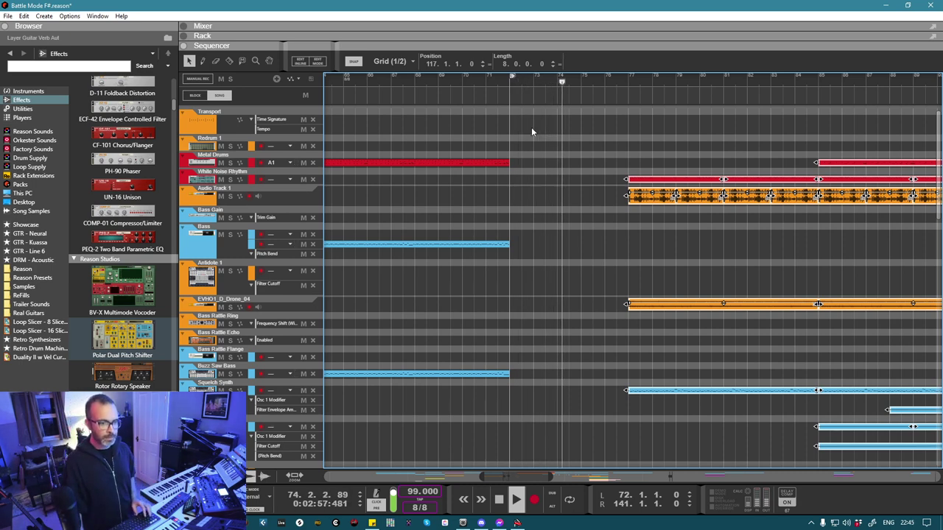
Step: Shift the selected clips on all tracks so the moved section starts at bar 80, and set the right locator to bar 80
left_click_drag(639, 181, 728, 180)
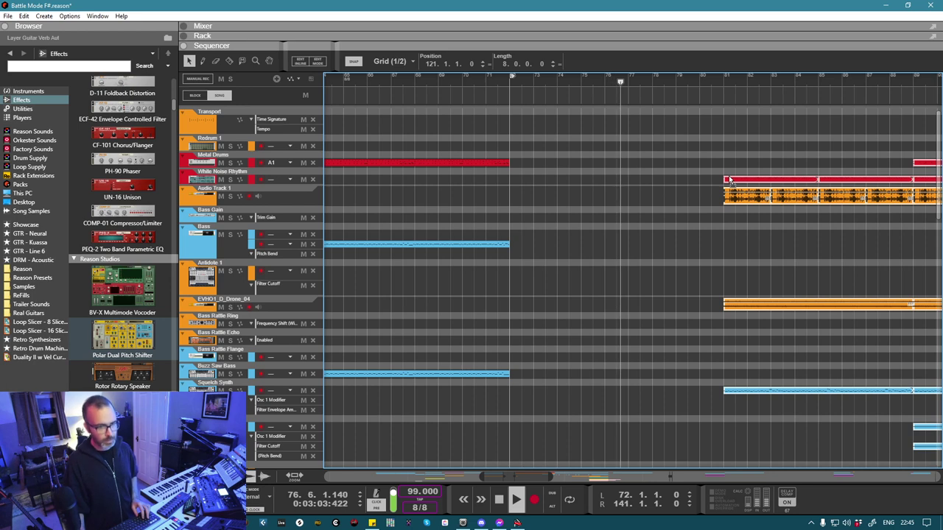
scroll(623, 252, "down", 4)
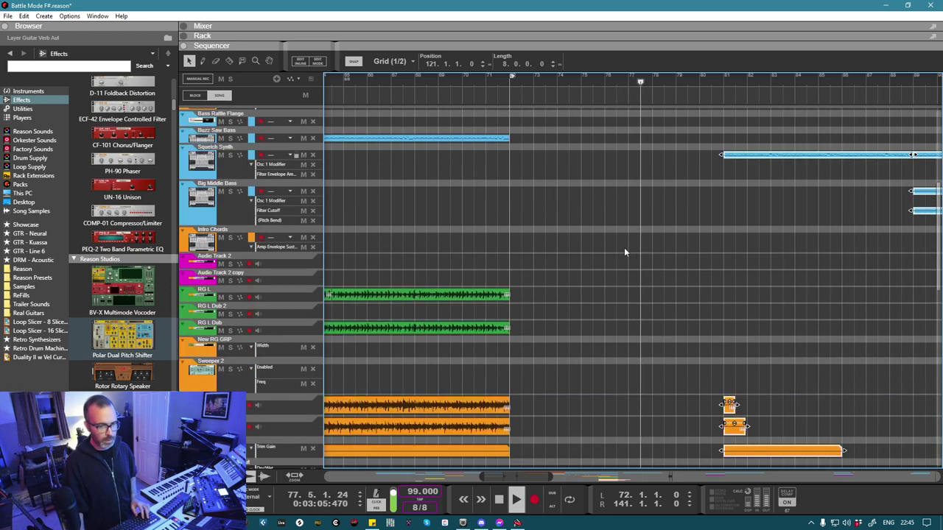
scroll(624, 248, "up", 4)
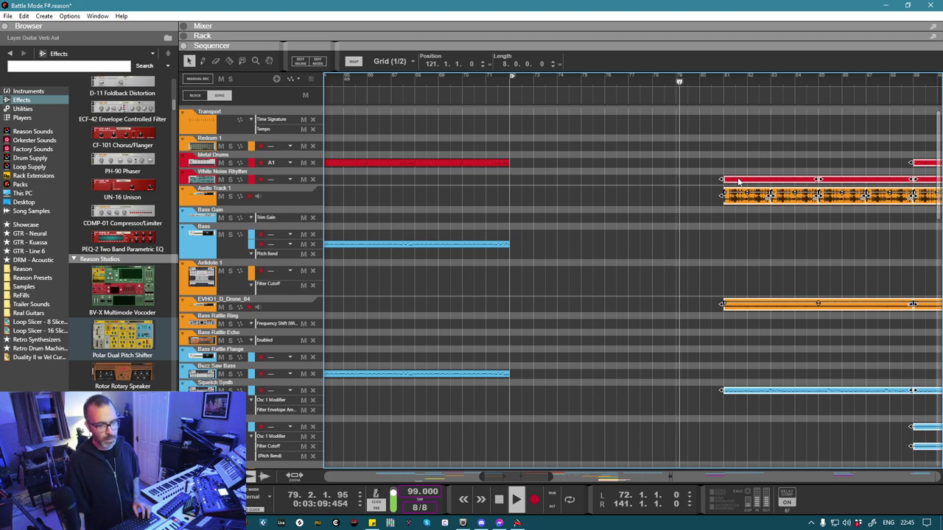
left_click_drag(739, 180, 715, 181)
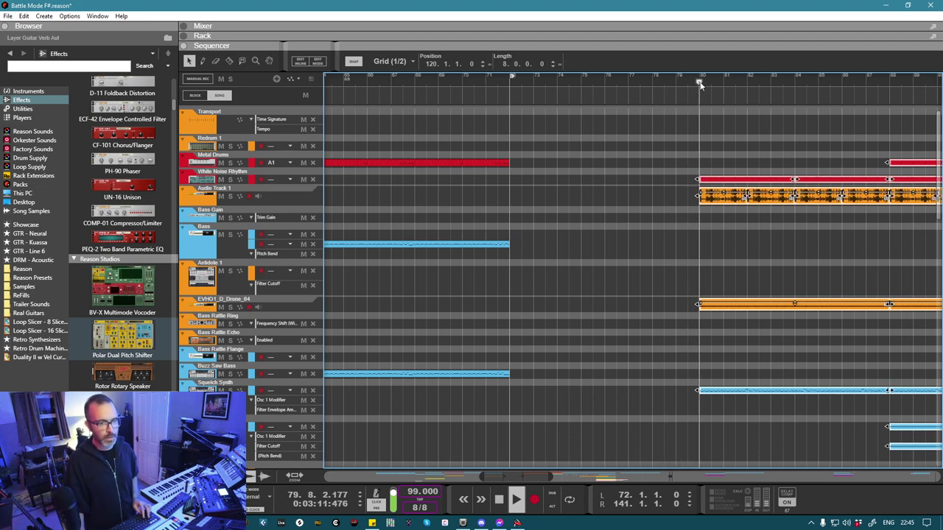
Step: Split the Layer Guitar L and Layer Guitar R clips at bar 71 using the Razor tool
scroll(615, 234, "down", 5)
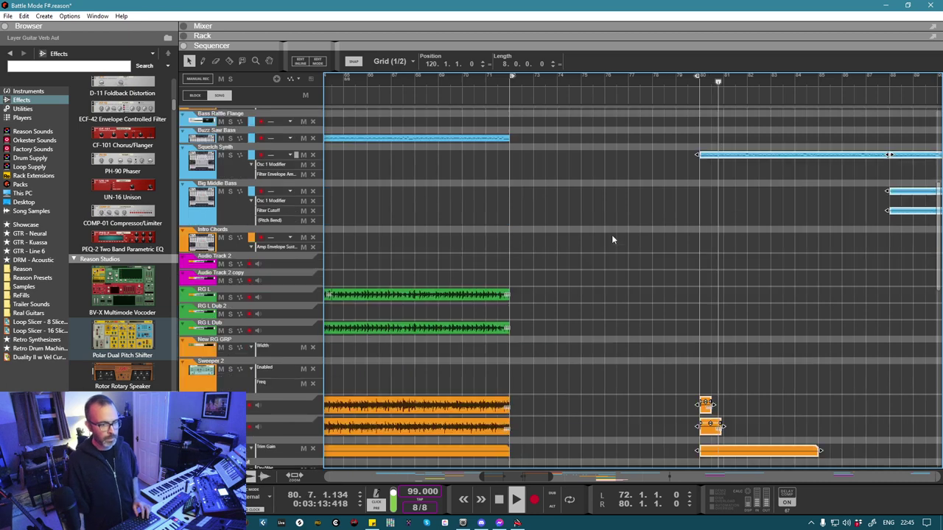
scroll(611, 234, "down", 3)
scroll(610, 234, "down", 3)
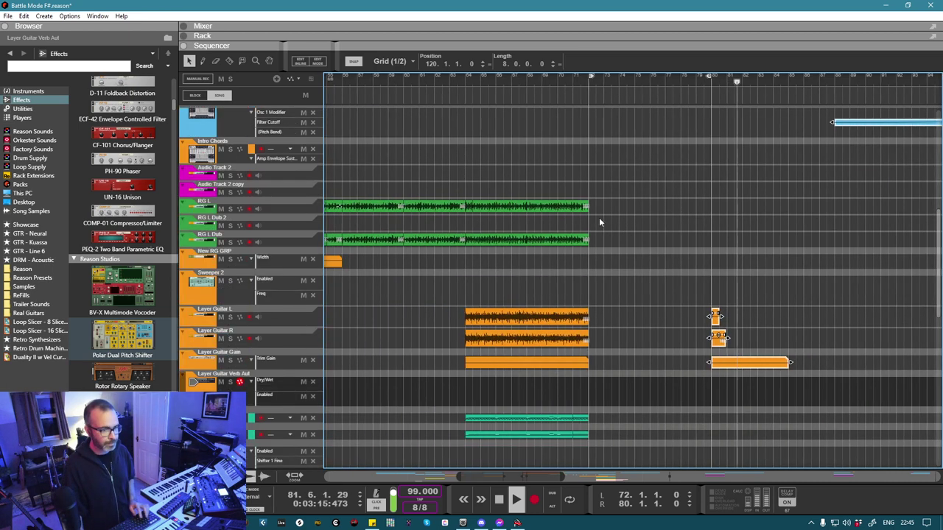
left_click(593, 221)
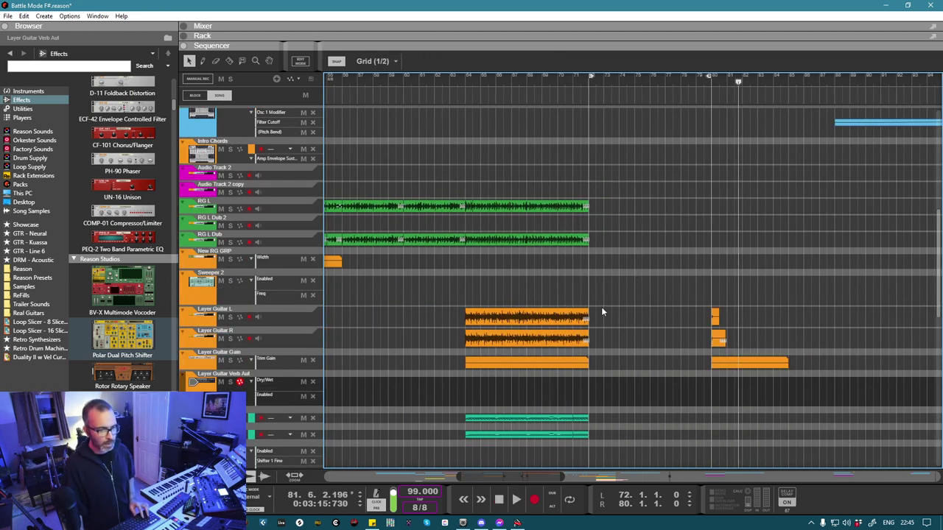
left_click(579, 77)
key("r")
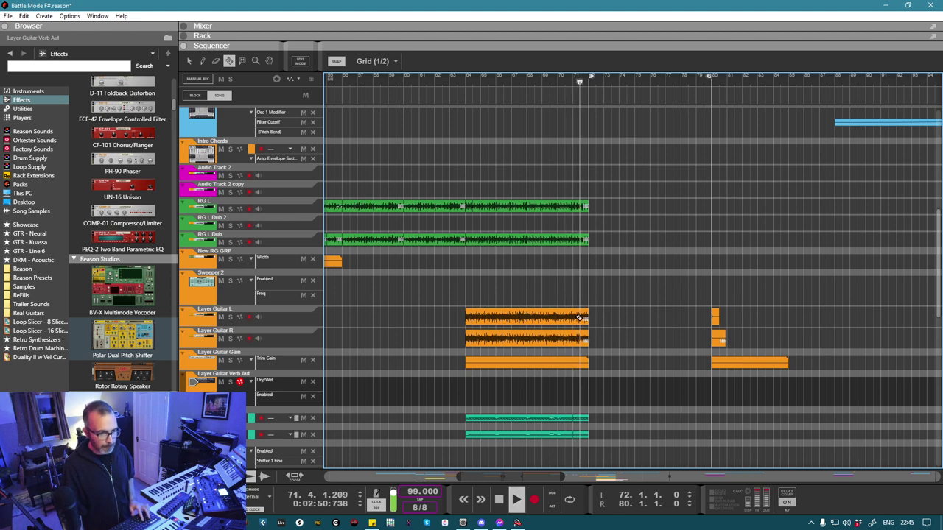
Step: Try to fill bars 72 to 80 by repeating the one-bar Layer Guitar L and R clips from bar 71, and delete the copies
key("q")
key("ctrl+d")
key("ctrl+d")
key("ctrl+d")
key("ctrl+d")
key("ctrl+d")
key("ctrl+d")
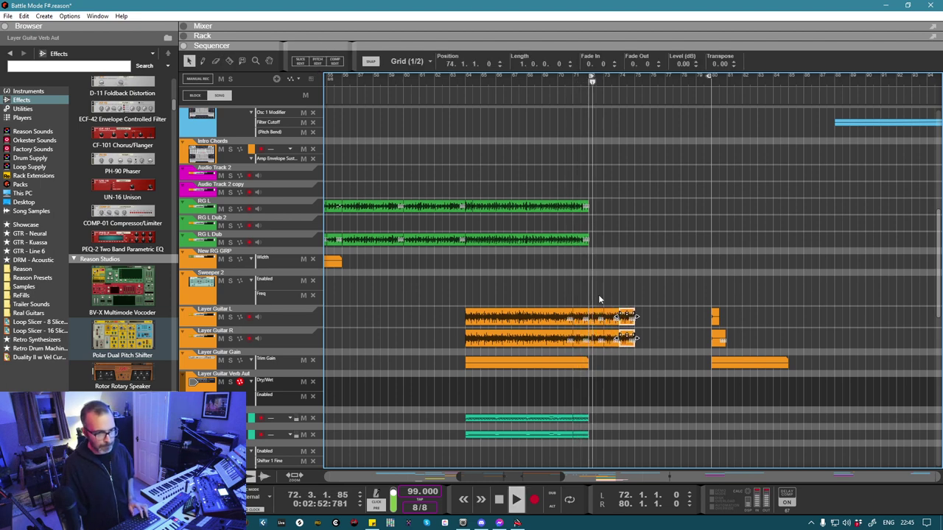
key("ctrl+d")
key("ctrl+d")
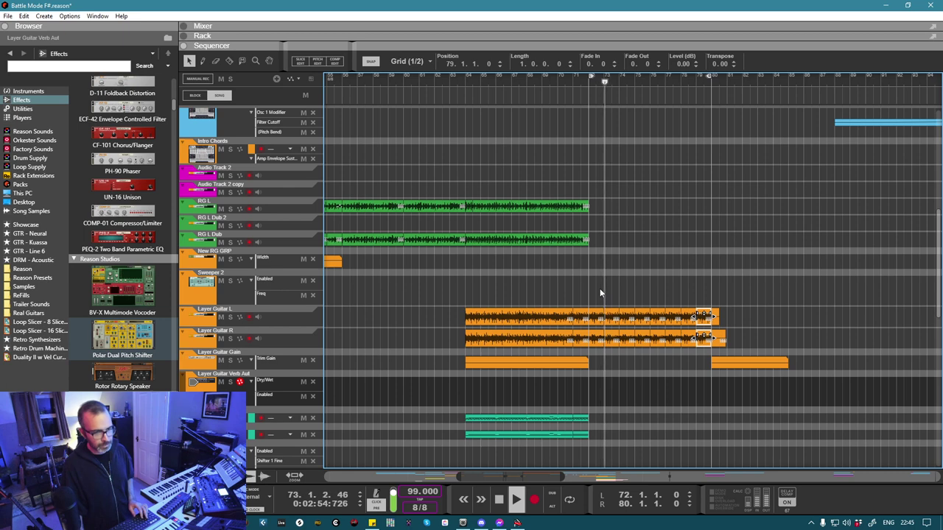
left_click_drag(598, 296, 700, 345)
key("Delete")
Step: Duplicate the Layer Guitar L and R clips of bars 64 to 72 so the copies start at bar 72
left_click_drag(626, 307, 495, 338)
key("ctrl+d")
scroll(597, 298, "up", 2)
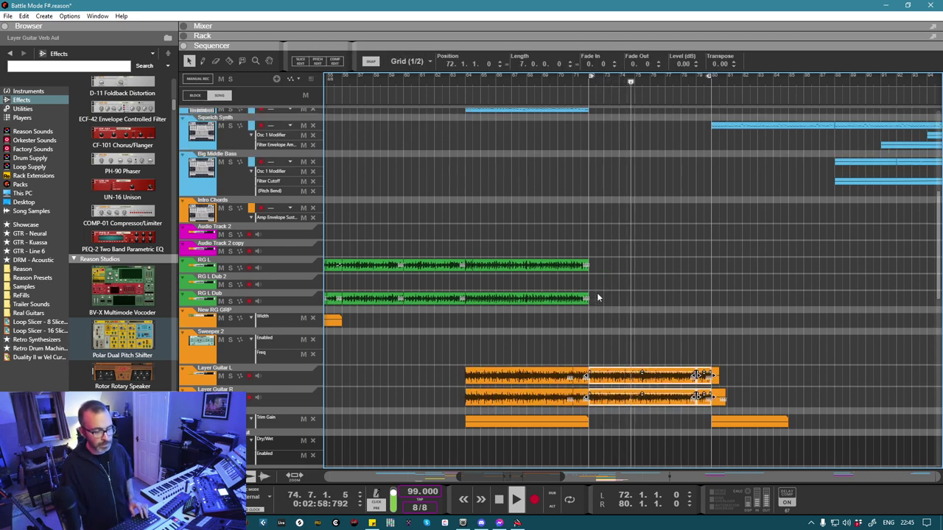
Step: Extend the Layer Guitar Gain track's Trim Gain clip starting at bar 64 to a length of 16 bars
scroll(597, 297, "down", 2)
left_click(581, 393)
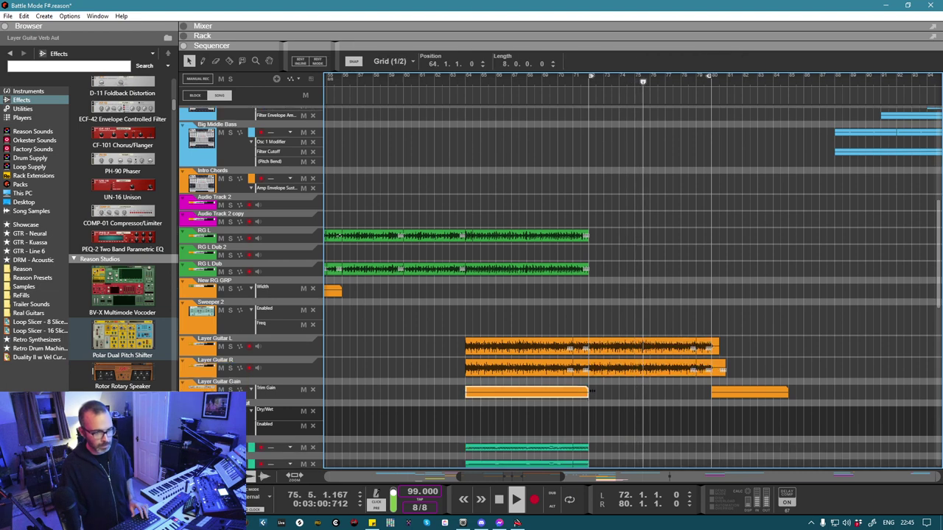
left_click_drag(588, 392, 697, 392)
scroll(614, 352, "up", 10)
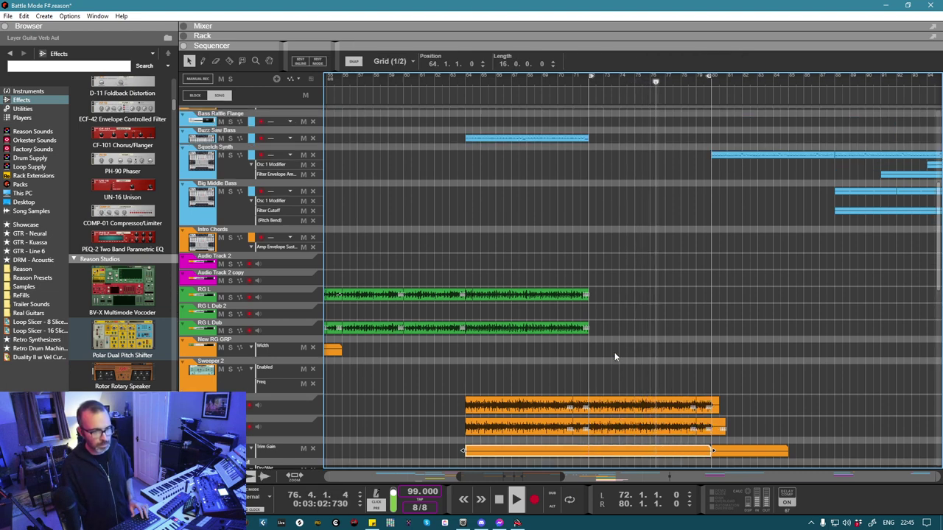
Step: Duplicate the Layer Guitar A and Layer Guitar B clips of bars 64 to 72 into bars 72 to 80
scroll(614, 352, "up", 6)
scroll(614, 352, "down", 10)
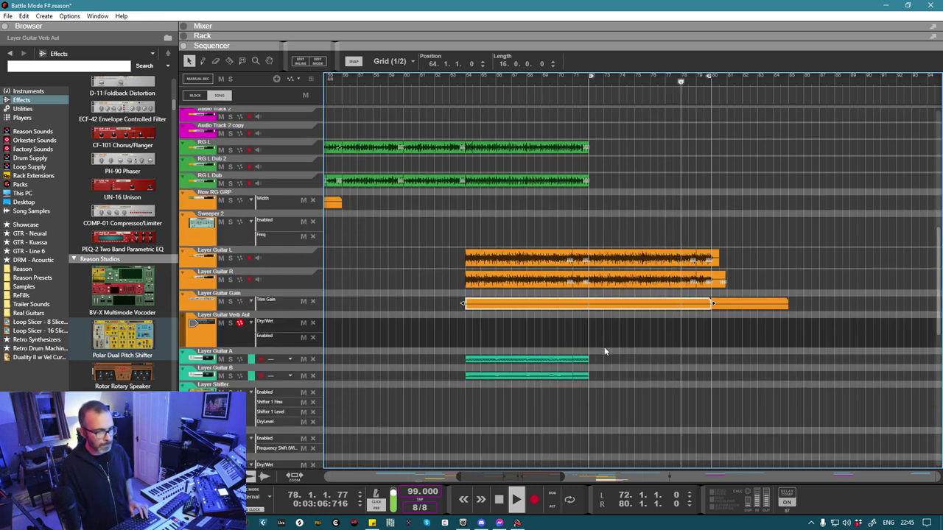
left_click_drag(639, 332, 486, 377)
key("ctrl+d")
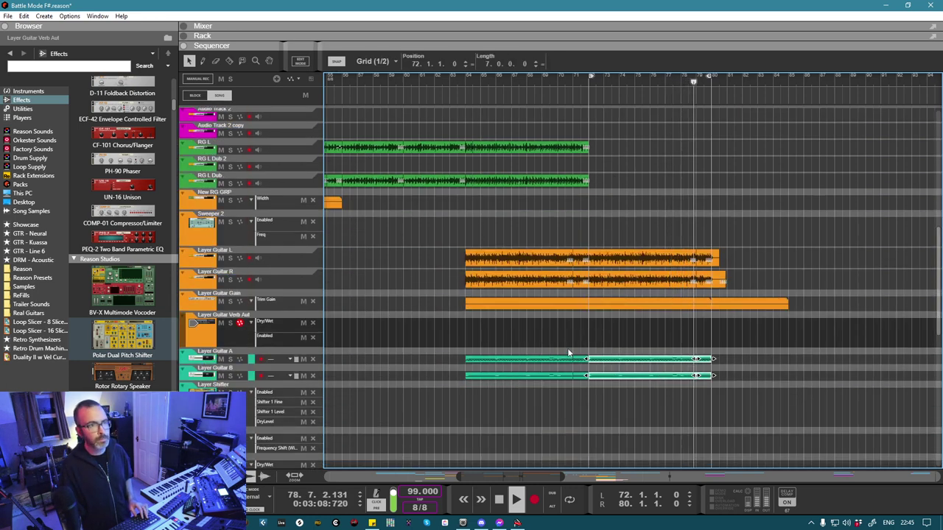
Step: Solo Layer Guitar A and Layer Guitar B, listen to them from bar 72, and clear the solos
scroll(493, 392, "down", 1)
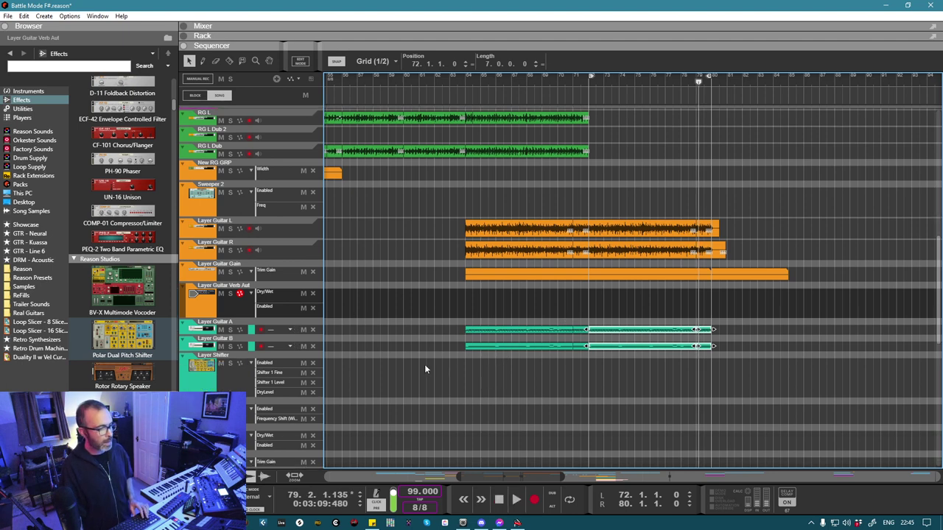
left_click(229, 329)
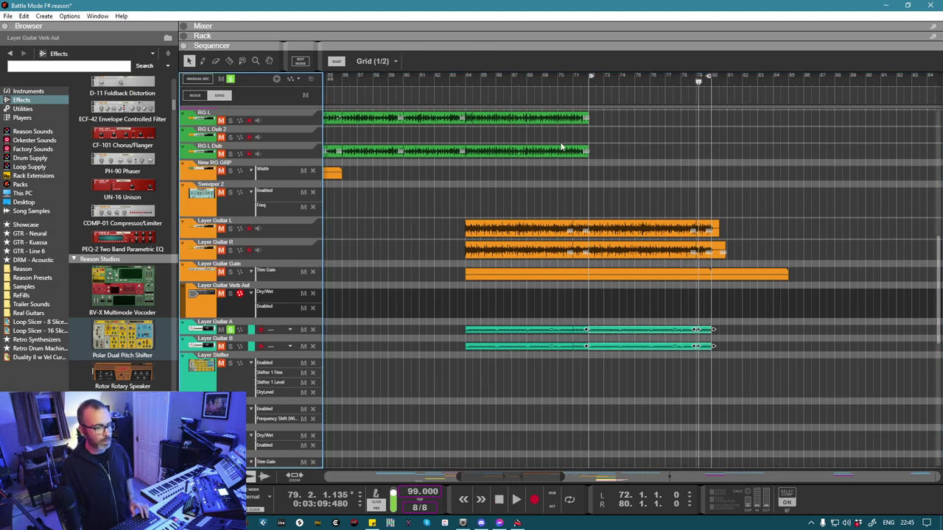
key("space")
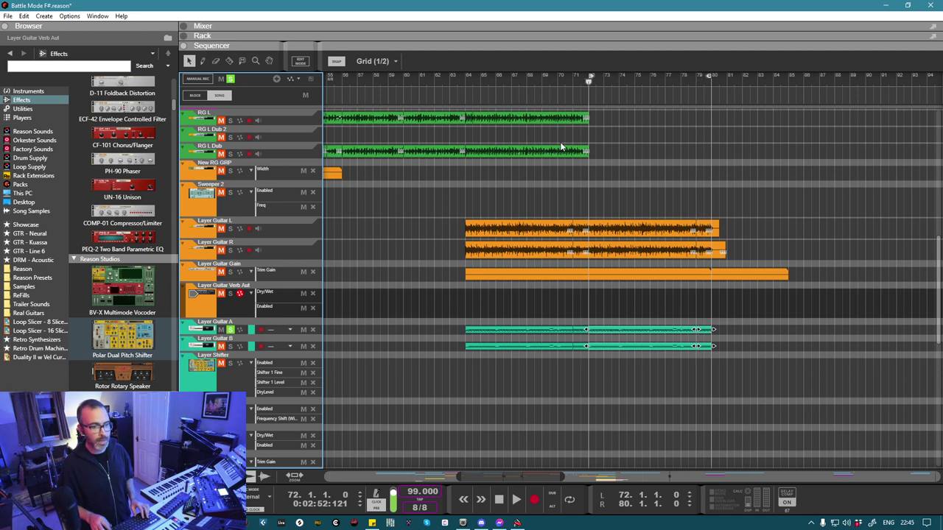
key("space")
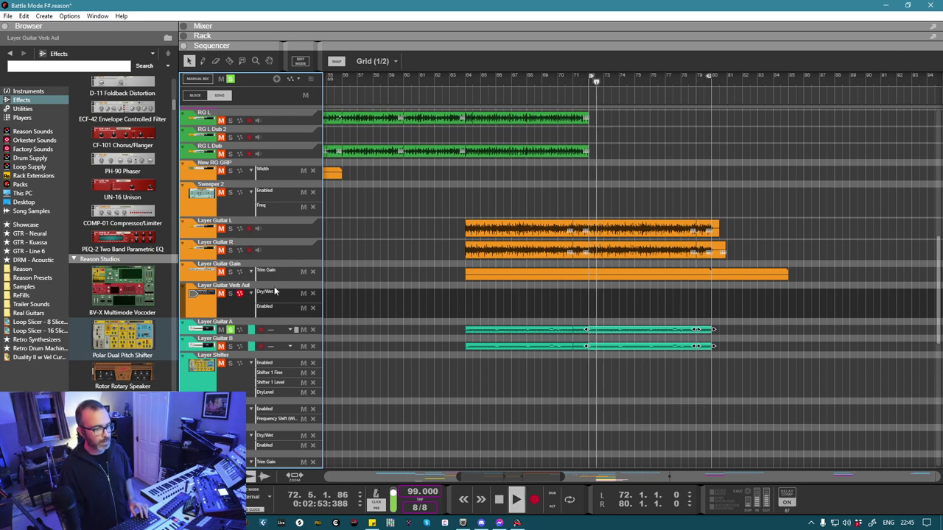
left_click(231, 346)
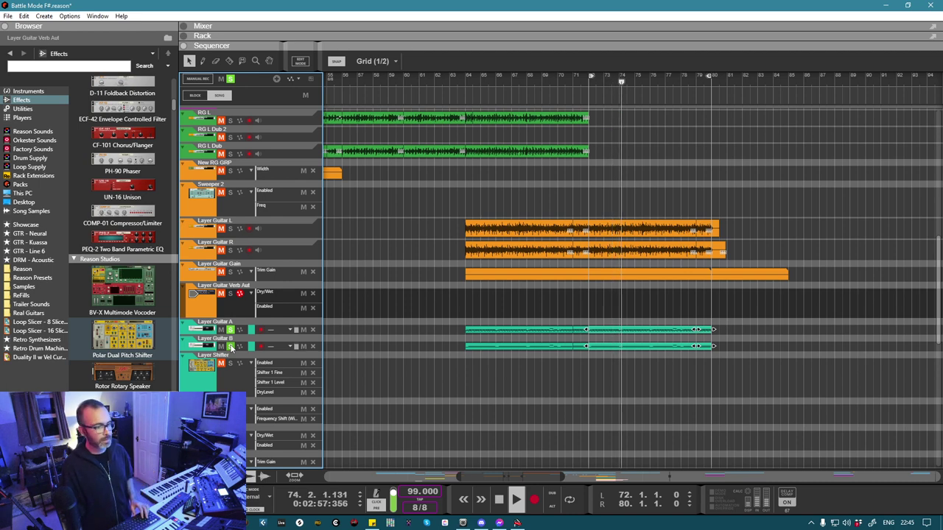
left_click(230, 346)
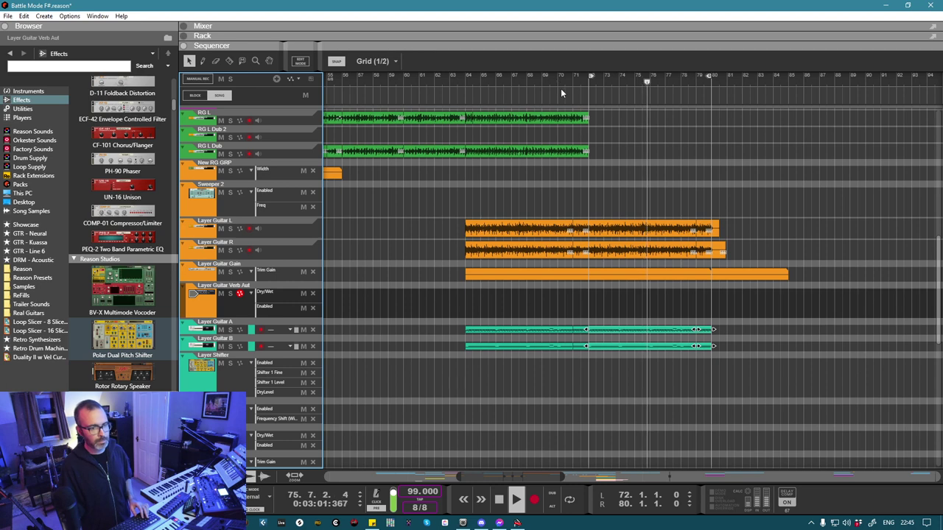
Step: Play the song from about bar 69 and record-enable the Metal Drums track
scroll(560, 88, "up", 3)
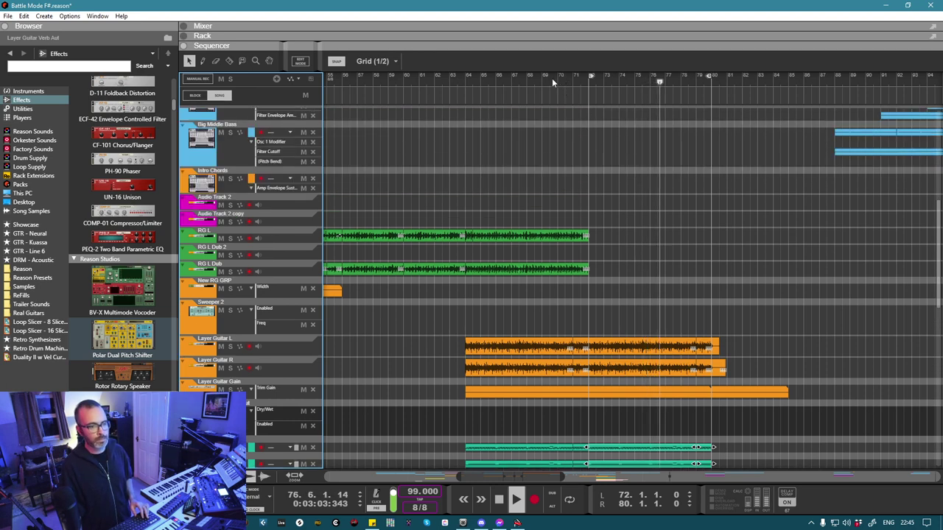
left_click(545, 79)
scroll(555, 291, "down", 5)
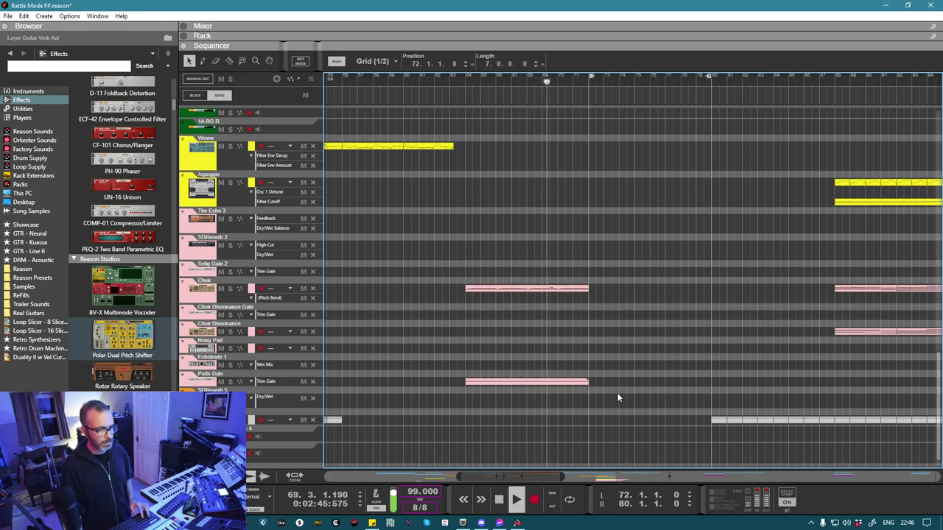
scroll(614, 396, "up", 10)
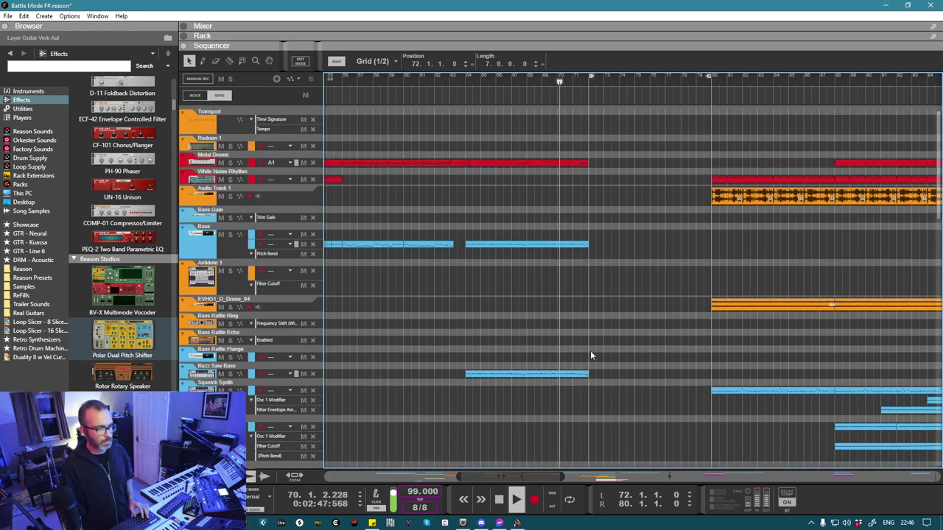
left_click(259, 162)
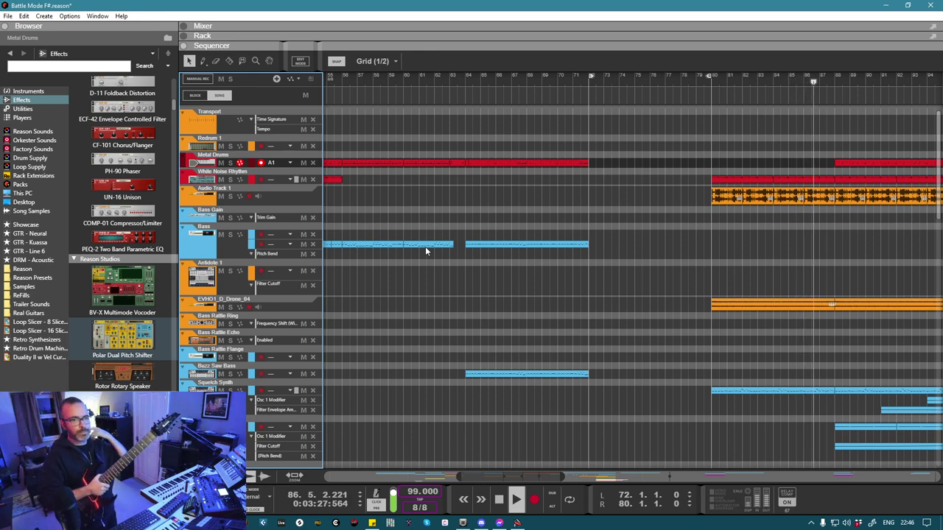
Step: Enable recording and input monitoring on the RG L Dub 2 track
scroll(486, 291, "down", 5)
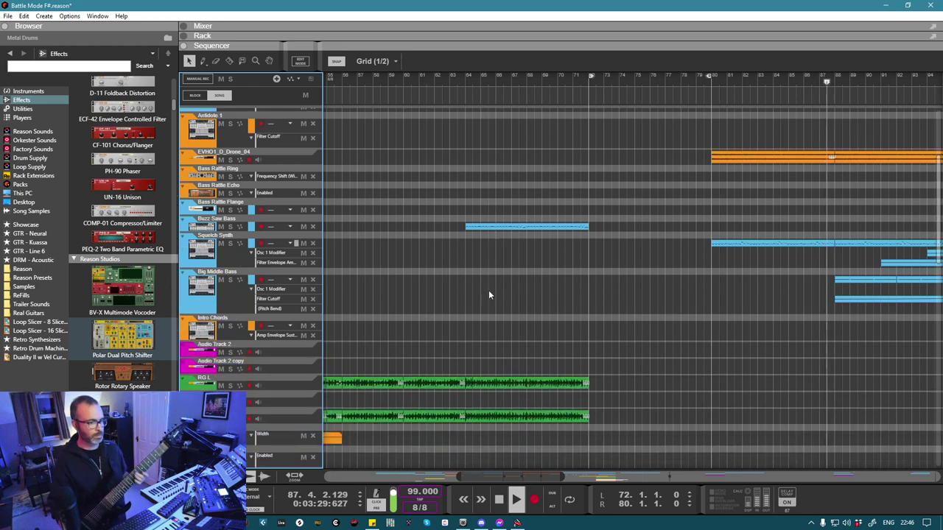
scroll(484, 294, "down", 3)
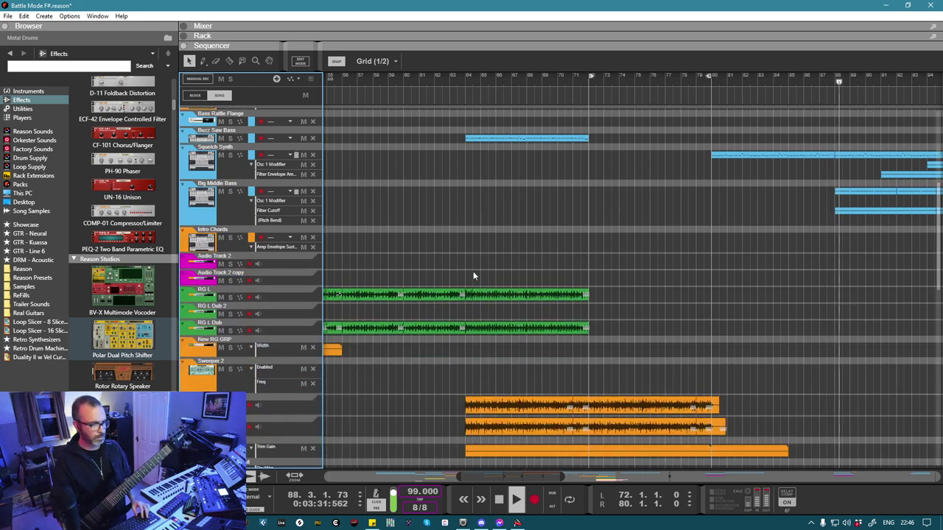
scroll(473, 271, "up", 8)
scroll(472, 272, "down", 8)
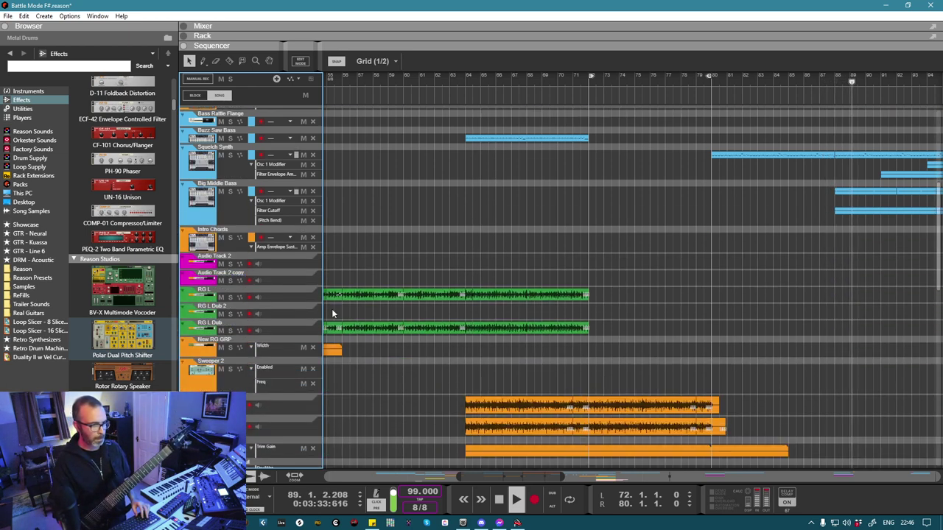
left_click(265, 315)
scroll(442, 221, "up", 1)
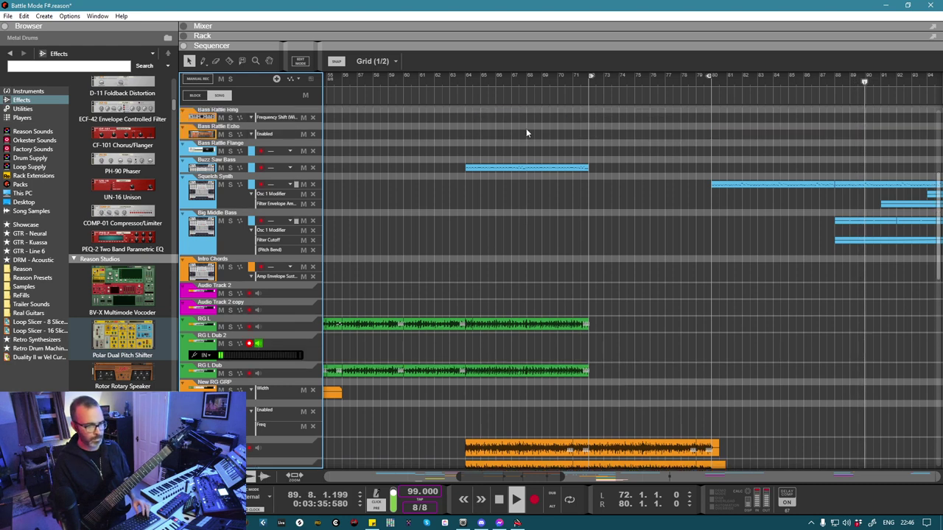
Step: Play the transition from about bar 71 into bar 72 to rehearse a guitar part on the monitored track
left_click(556, 84)
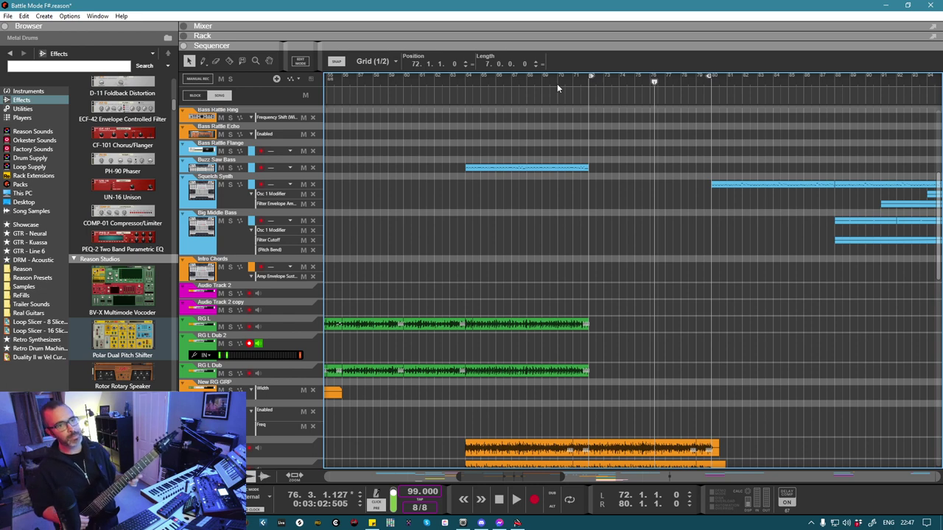
left_click_drag(556, 83, 572, 83)
key("space")
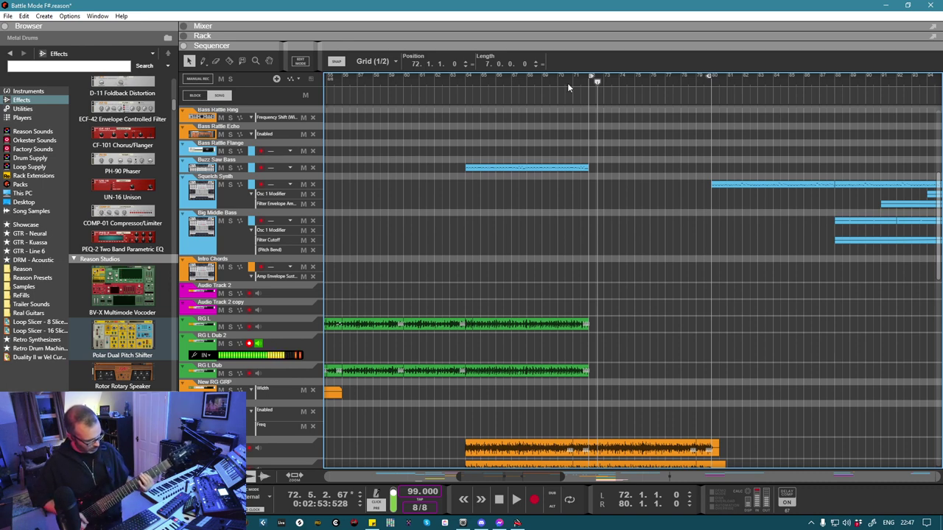
key("space")
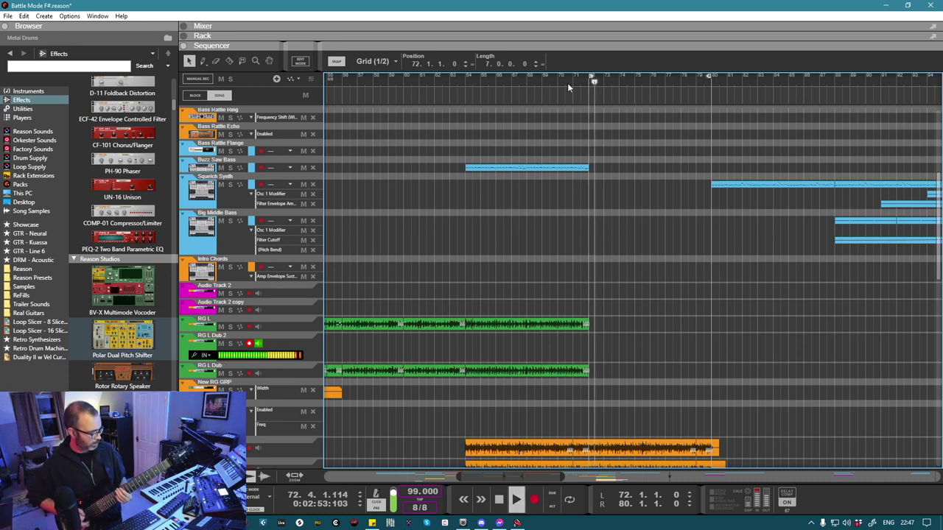
key("space")
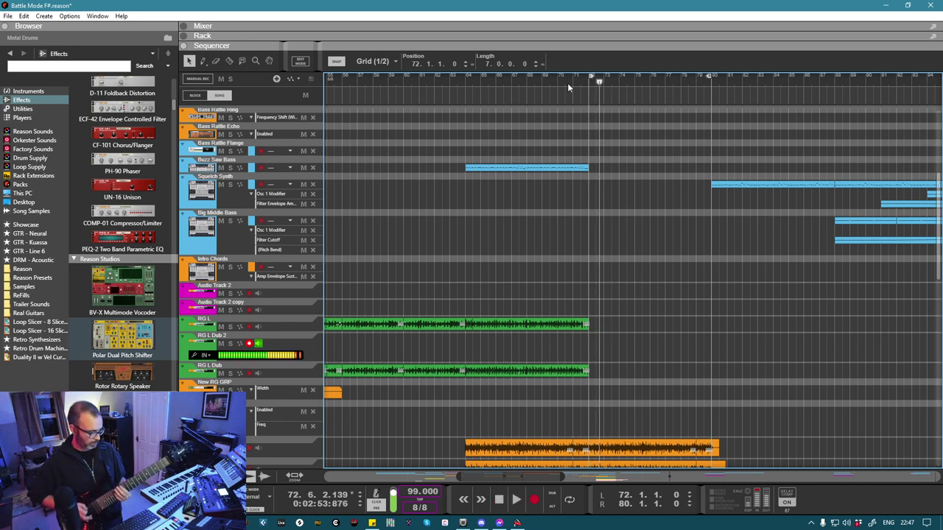
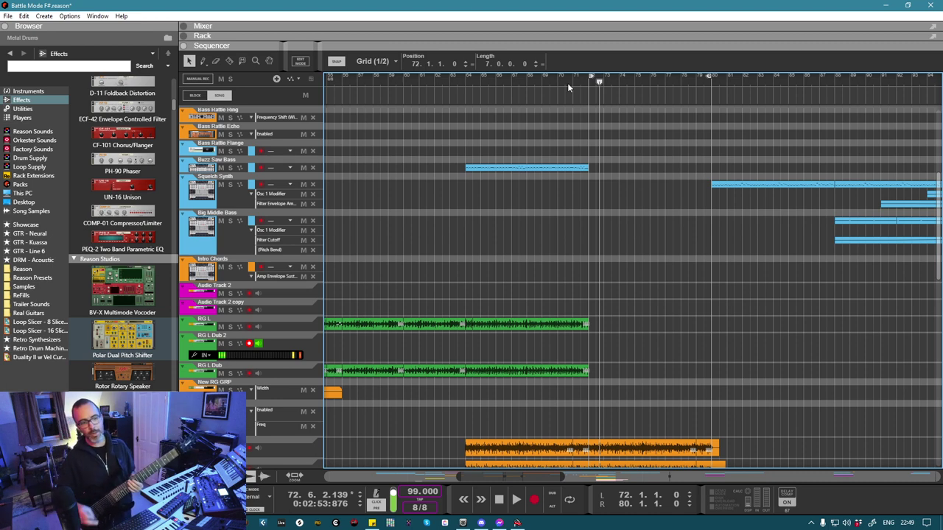
scroll(568, 83, "down", 5)
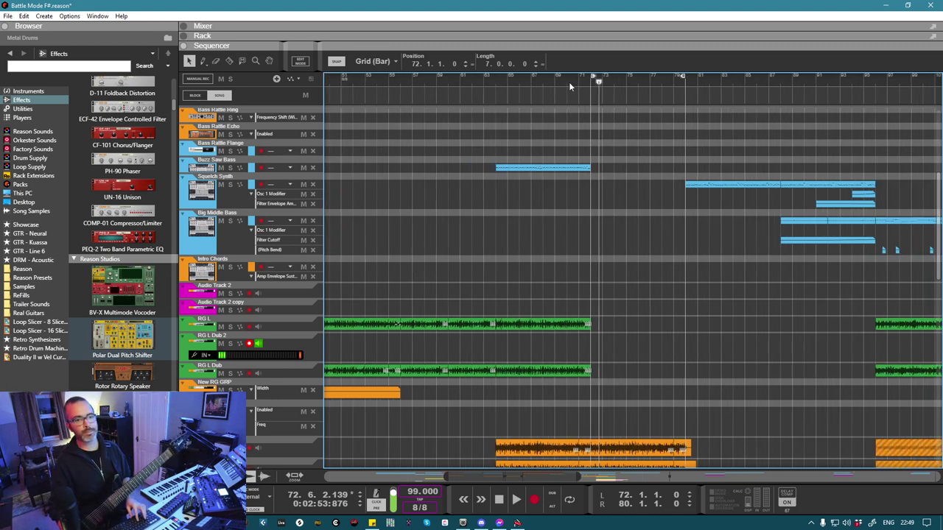
Step: Replay the song from bar 71 to about bar 82 while trying out the guitar part over the layer-guitar section
scroll(604, 129, "down", 4)
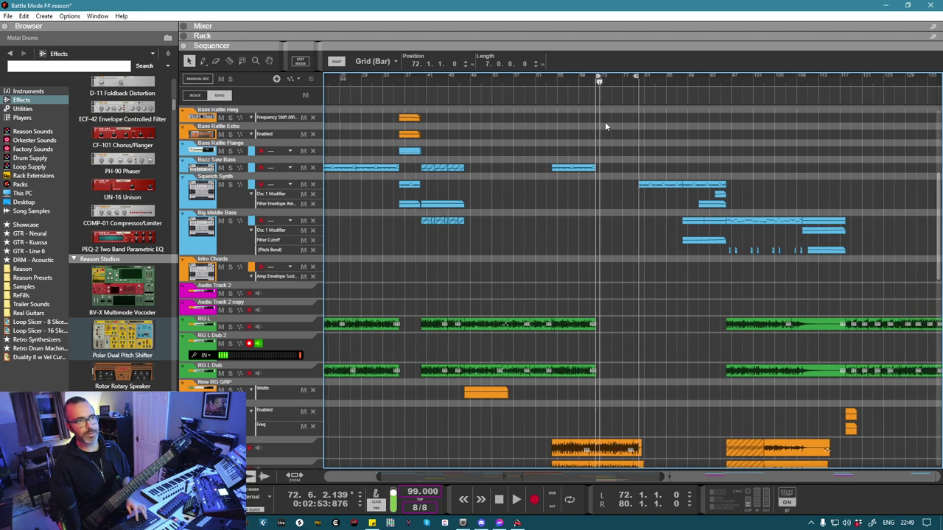
left_click(588, 82)
key("space")
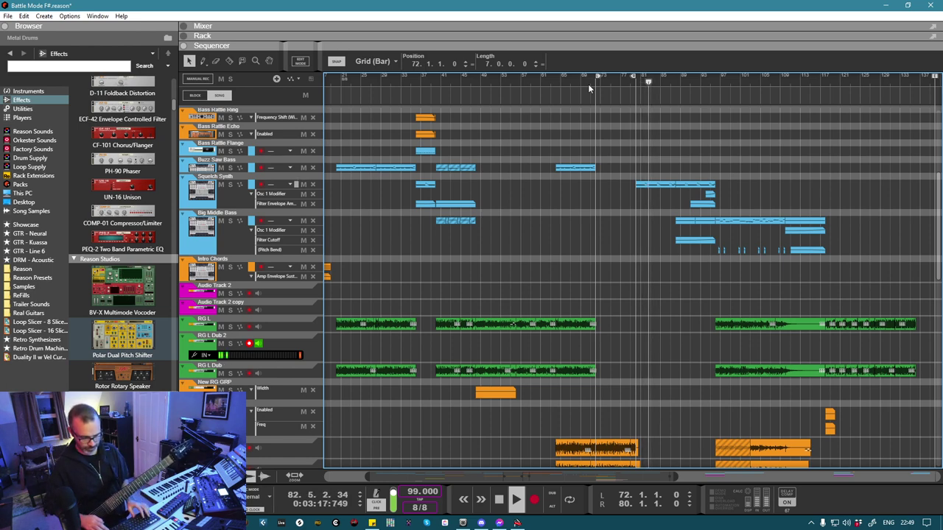
key("space")
key("space")
key("space")
left_click(591, 83)
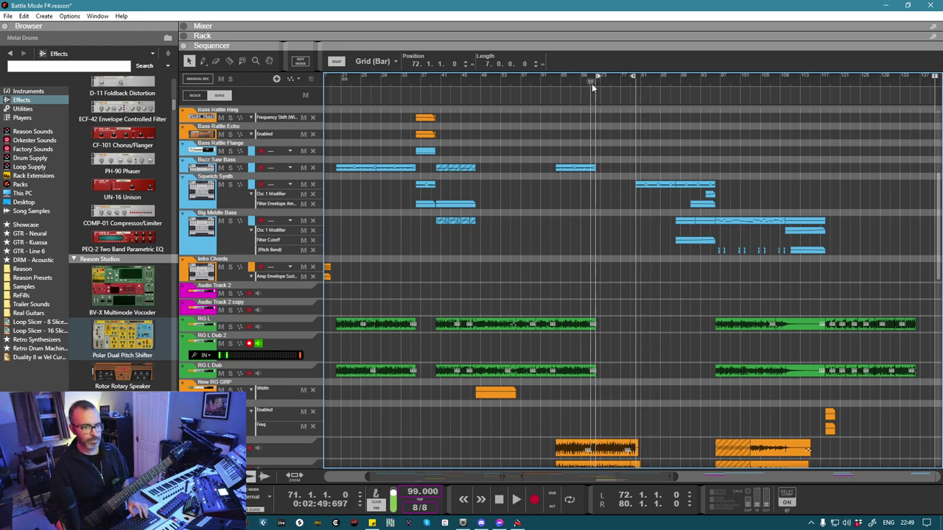
key("space")
scroll(621, 197, "up", 4)
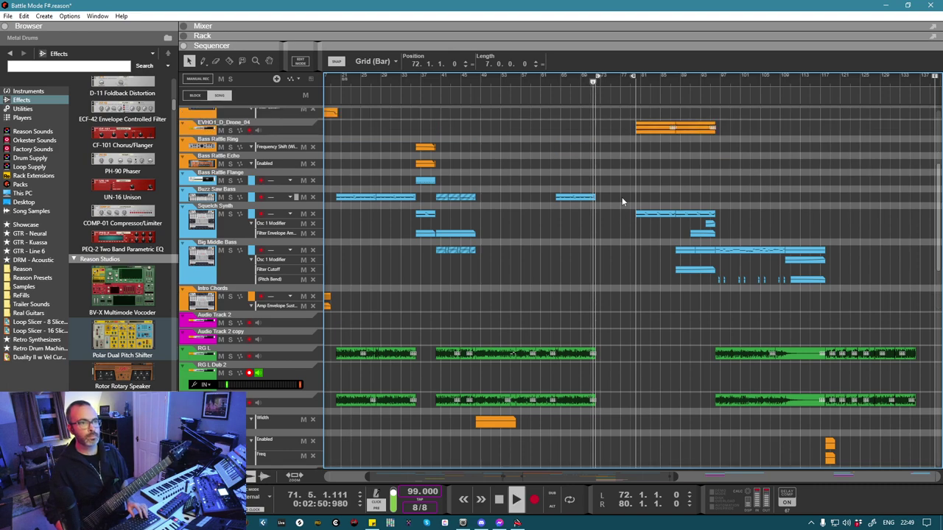
key("space")
Step: Practise the guitar part repeatedly over bars 72 to 80, starting each pass at the left locator
scroll(621, 196, "up", 5)
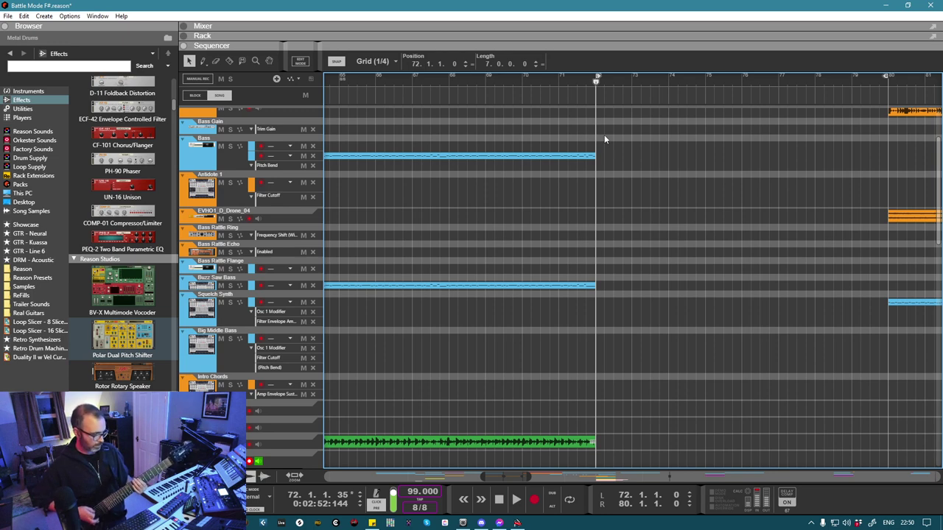
key("space")
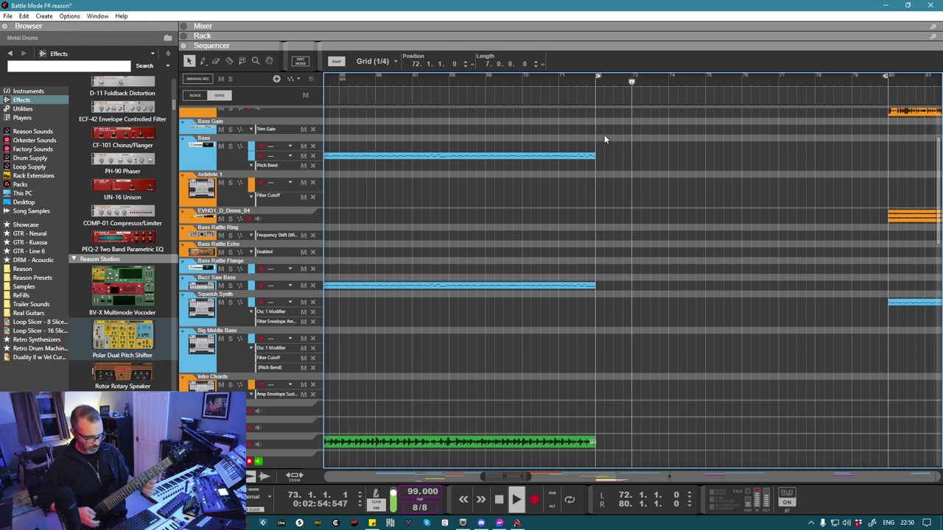
key("space")
key("space")
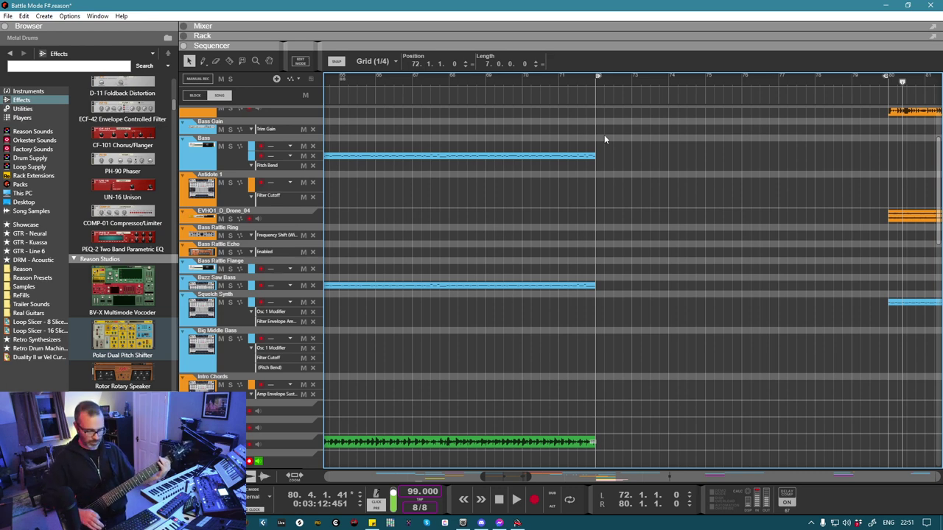
key("space")
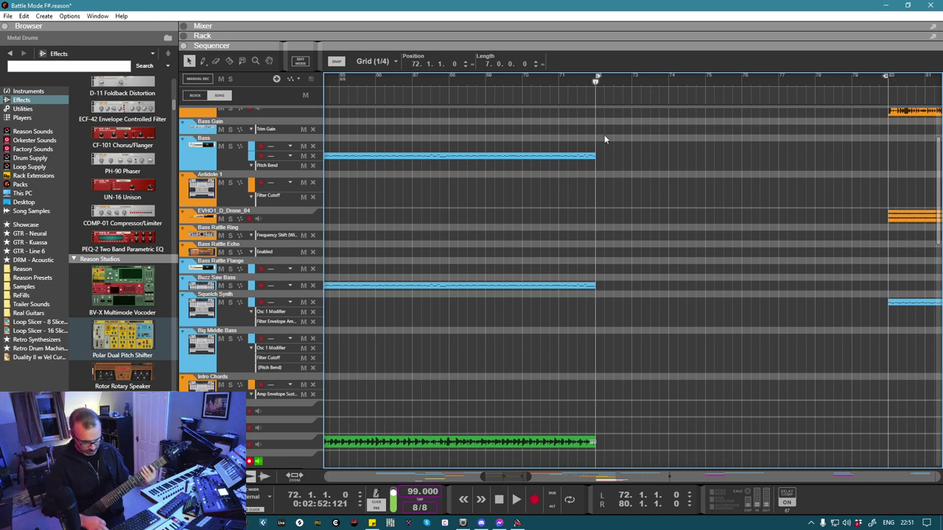
key("space")
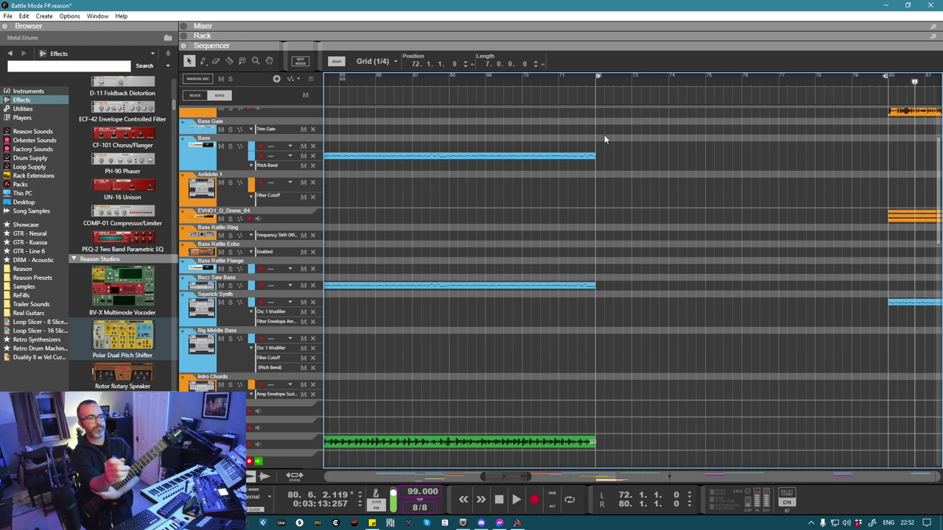
key("space")
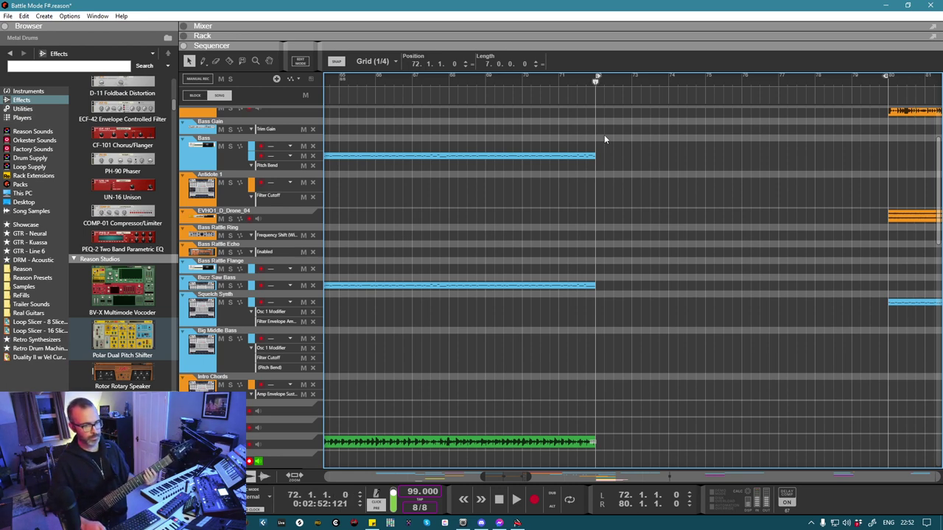
Step: Record a guitar take on RG L Dub 2 from bar 72 to just past bar 80 and move the clip to the RG L track
key("ctrl+Return")
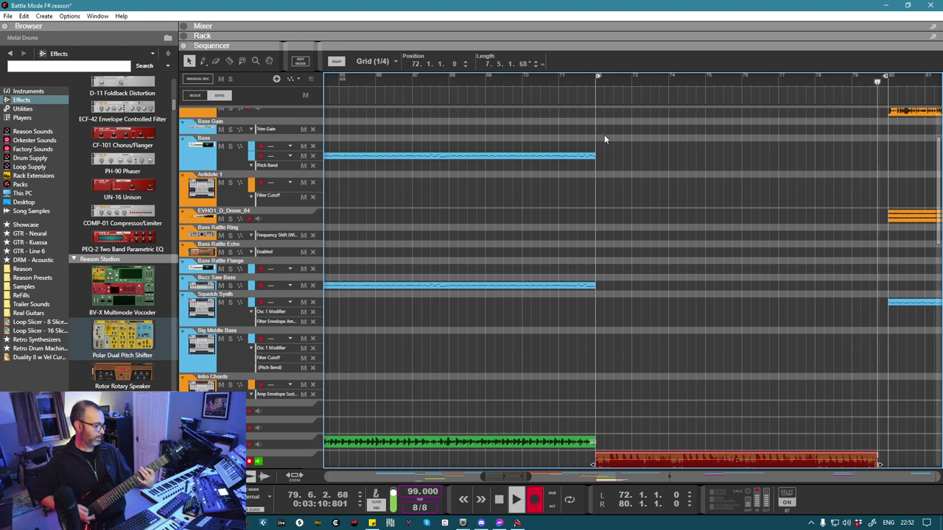
key("space")
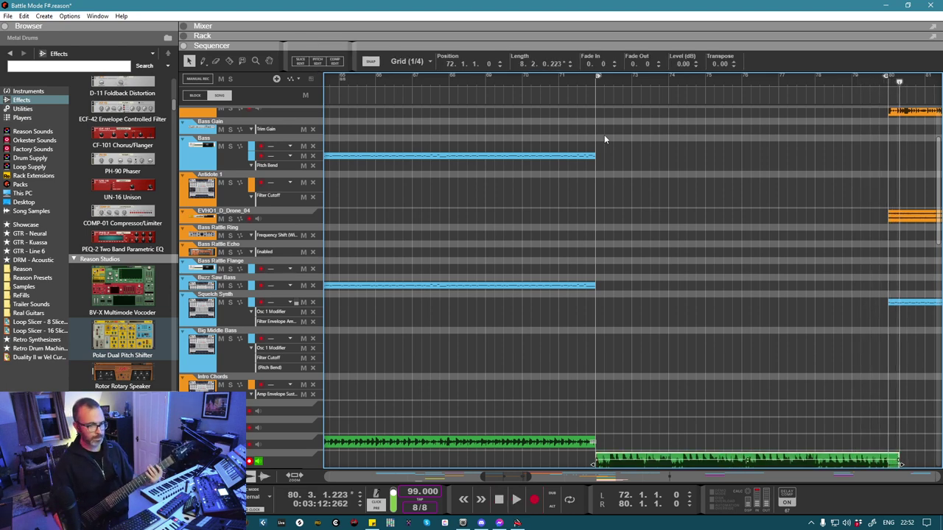
scroll(659, 289, "down", 3)
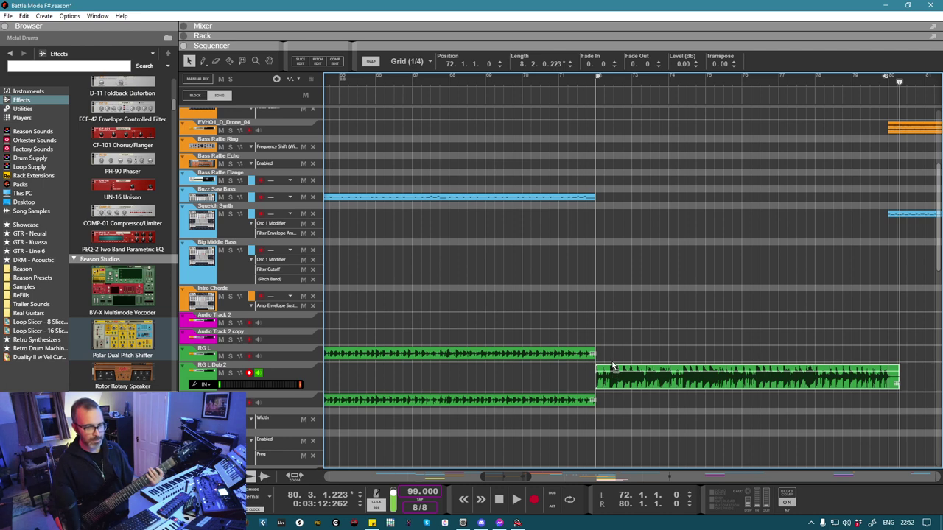
left_click_drag(611, 366, 613, 361)
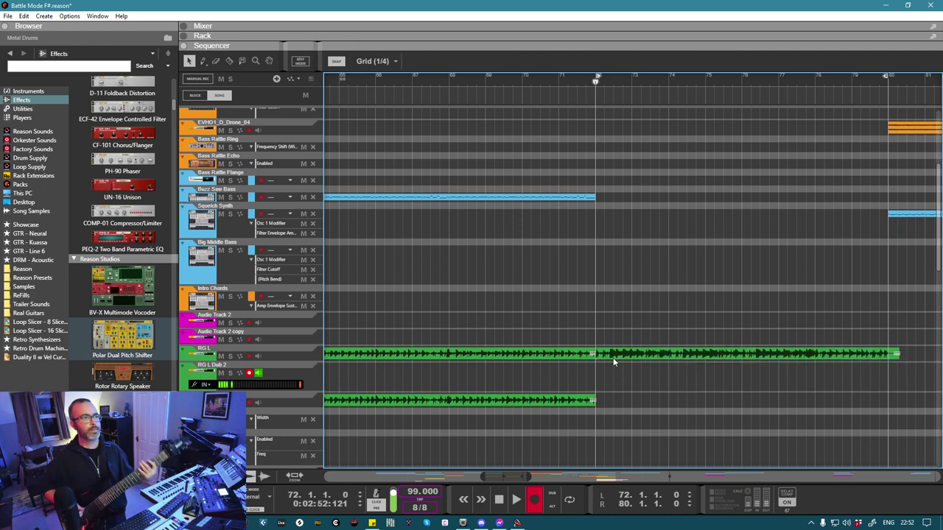
Step: Record a second, doubling guitar take on RG L Dub 2 from bar 72 to just past bar 80, restarting after a false start
key("ctrl+Return")
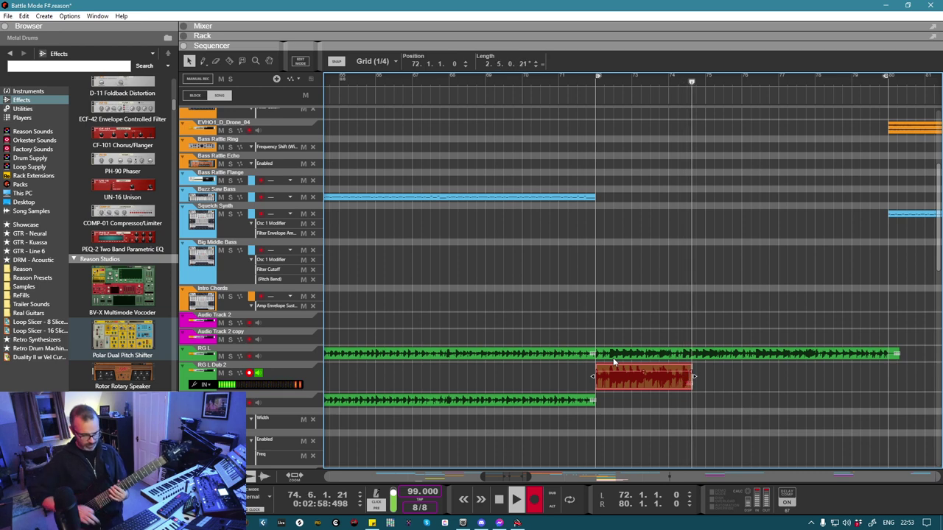
key("space")
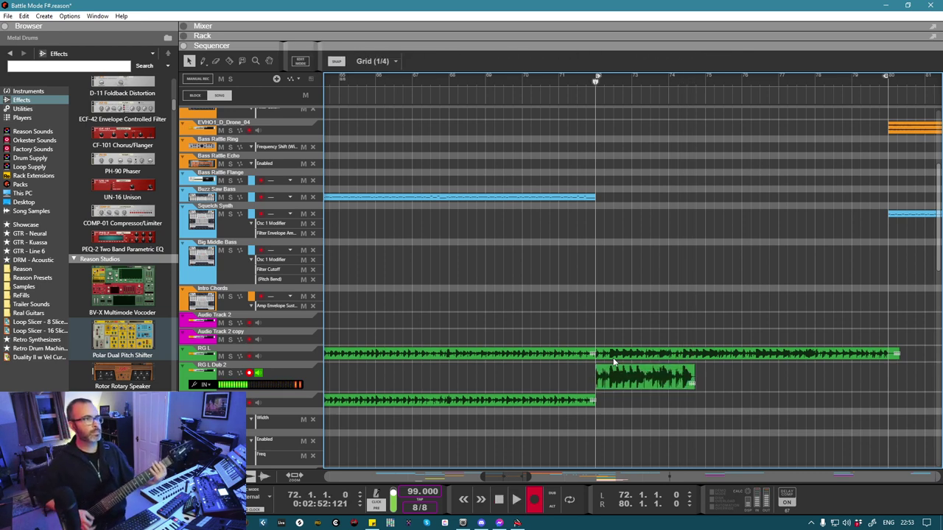
key("ctrl+Return")
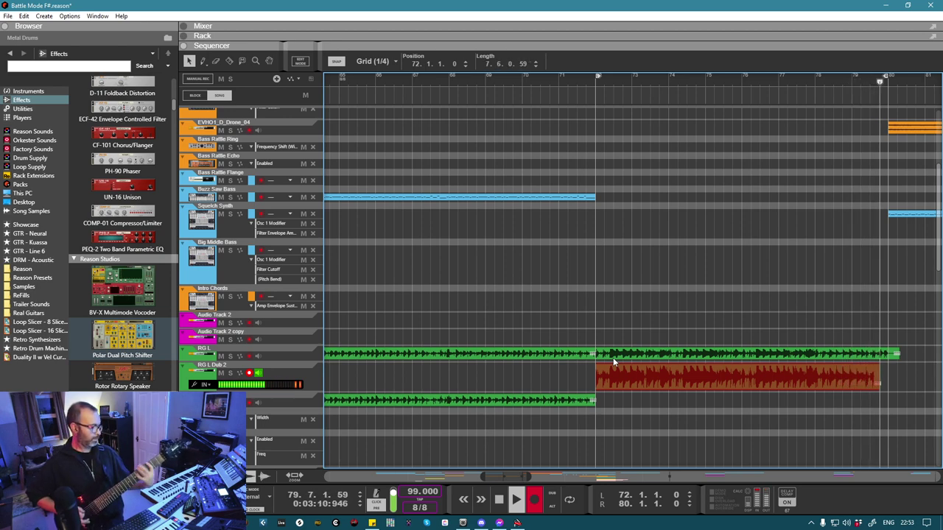
key("space")
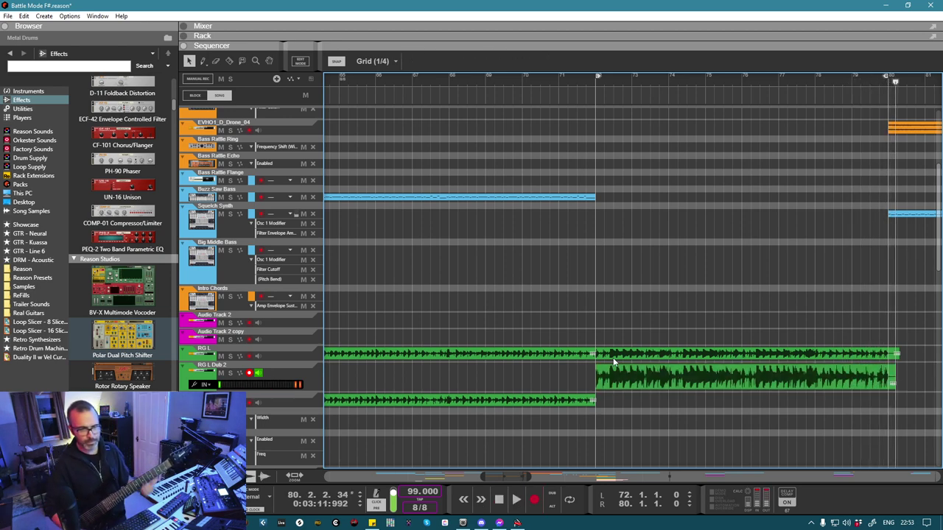
Step: Play the take's ending from bar 79 and move the new clip from RG L Dub 2 to the RG L Dub track
left_click(852, 77, "alt")
key("space")
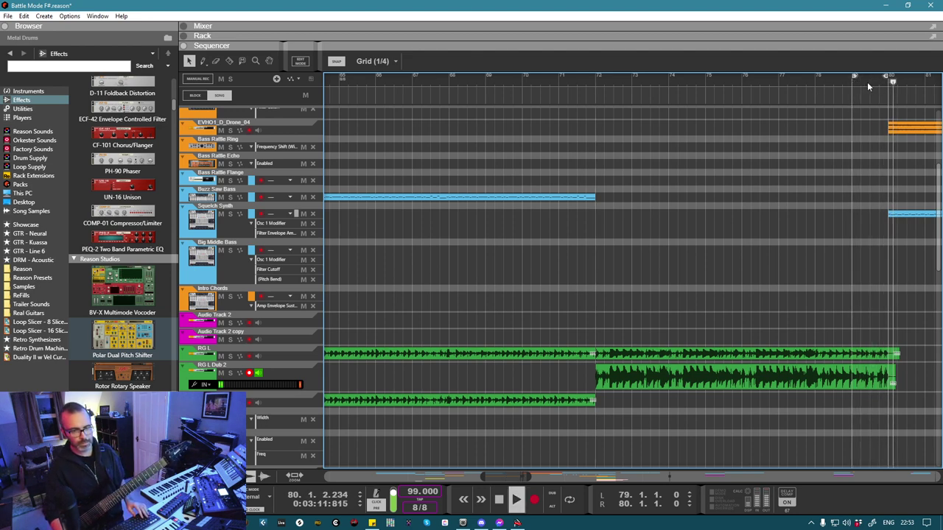
left_click_drag(730, 384, 730, 401)
Step: Reset the left locator to bar 72 and record-enable the Metal Drums track while playing the new guitars from about bar 70
left_click(516, 83)
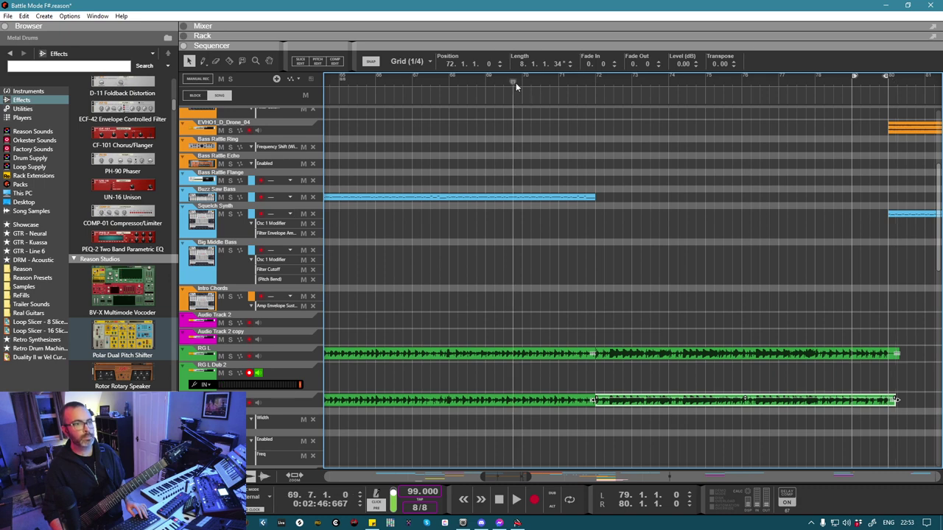
key("space")
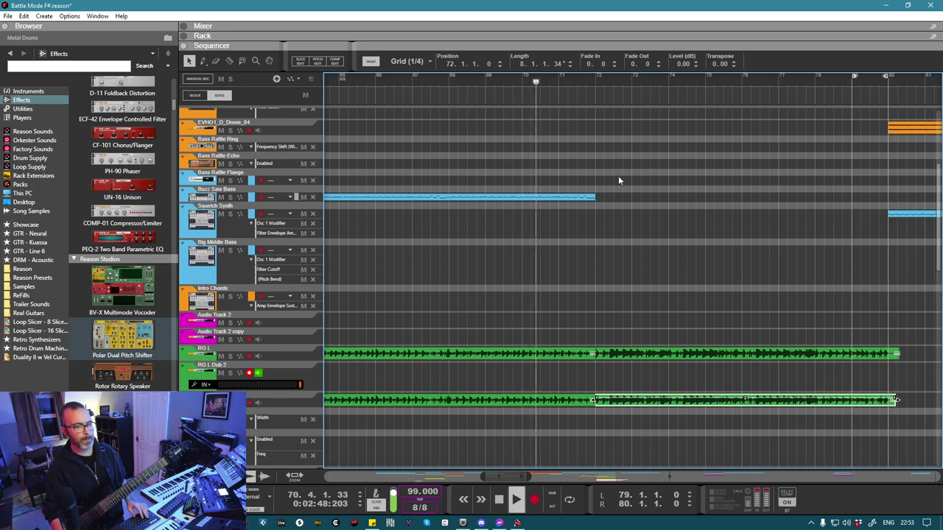
left_click(597, 76, "alt")
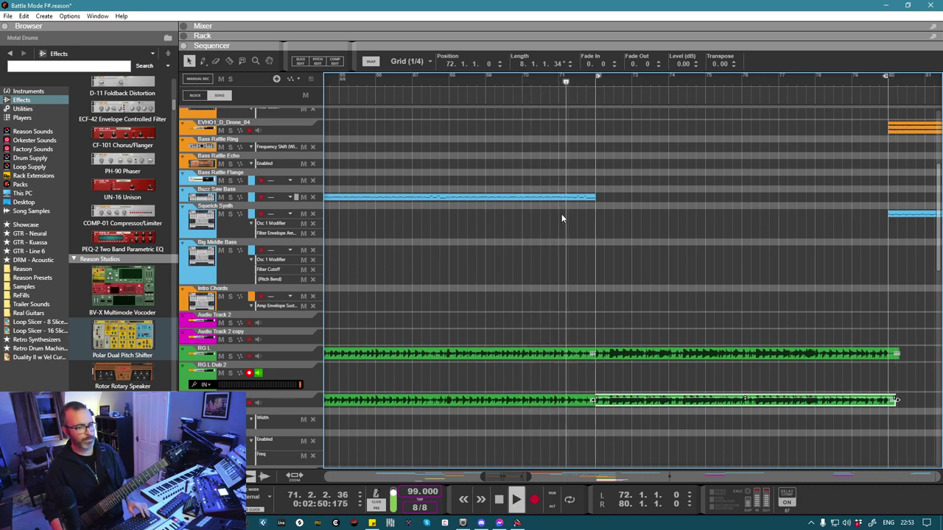
scroll(396, 279, "up", 1)
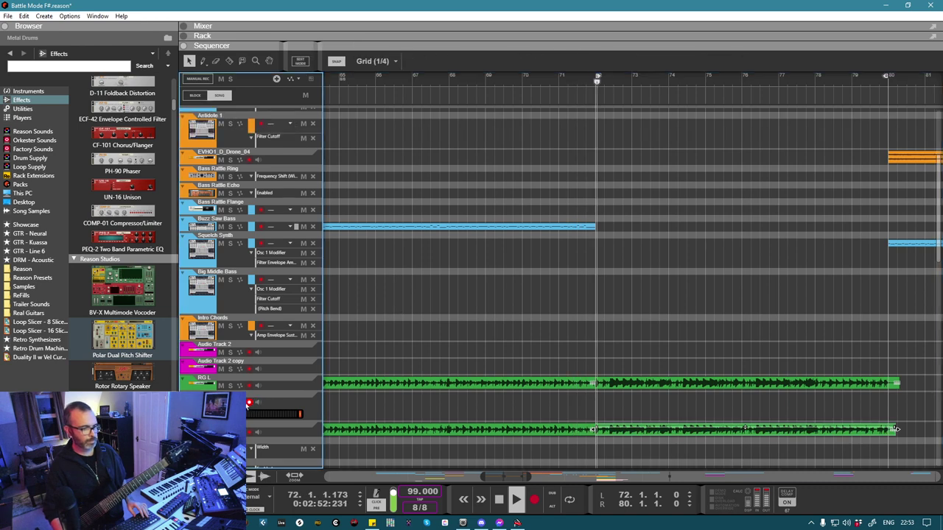
scroll(486, 295, "up", 5)
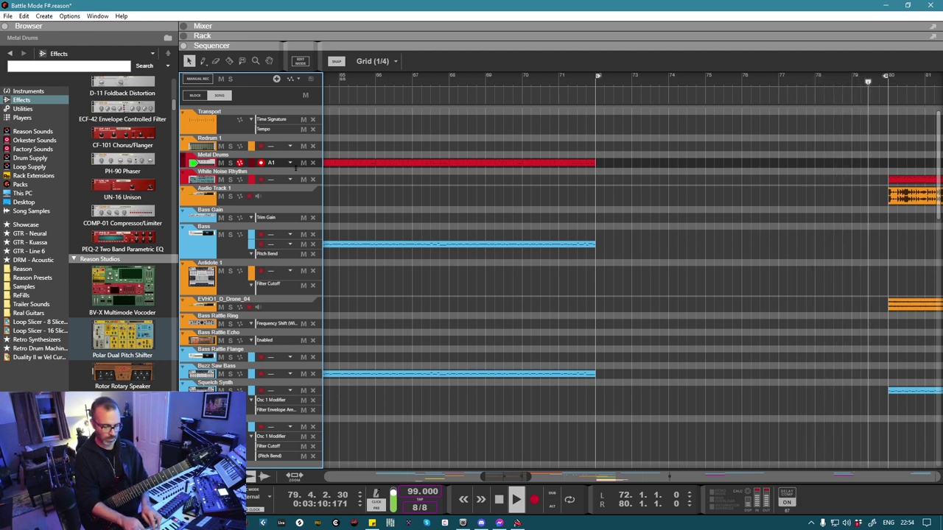
key("space")
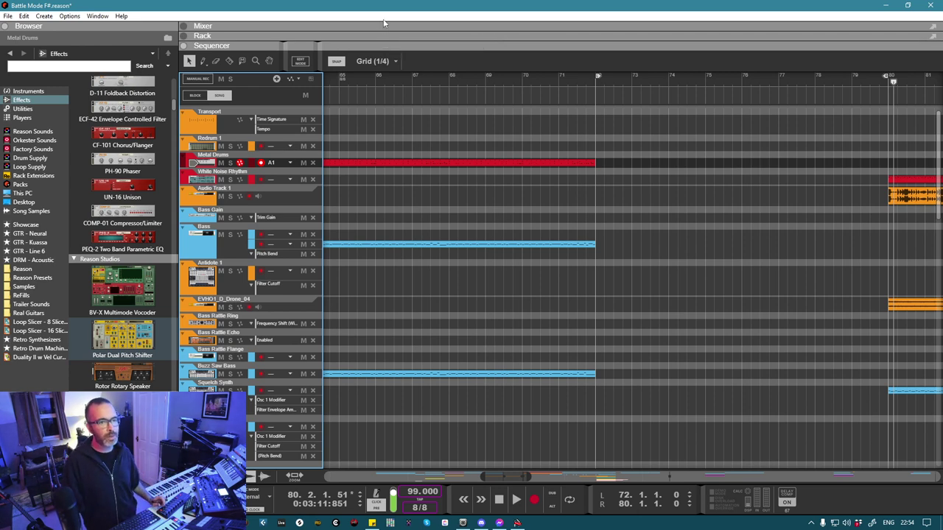
Step: Play the song from bar 71 and record-enable the second lane of the Bass track to rehearse a bass part
left_click(676, 169)
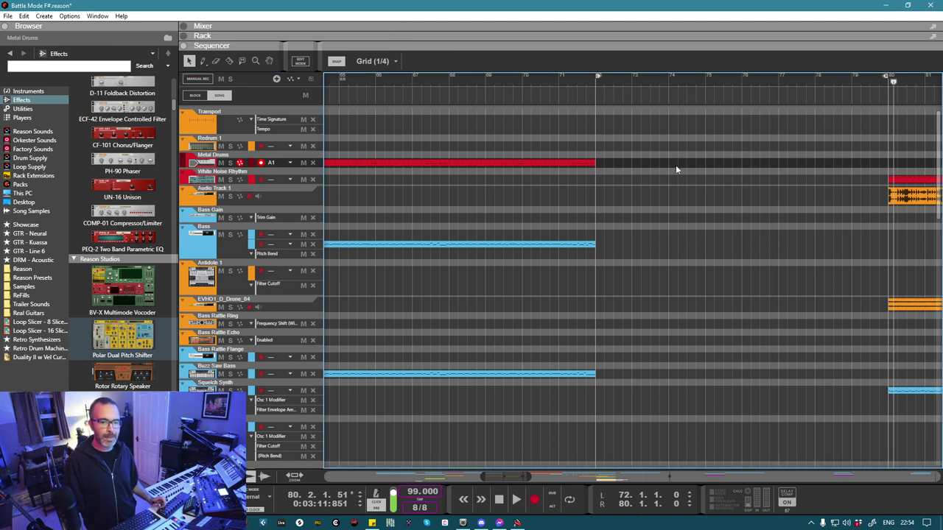
scroll(668, 155, "down", 8)
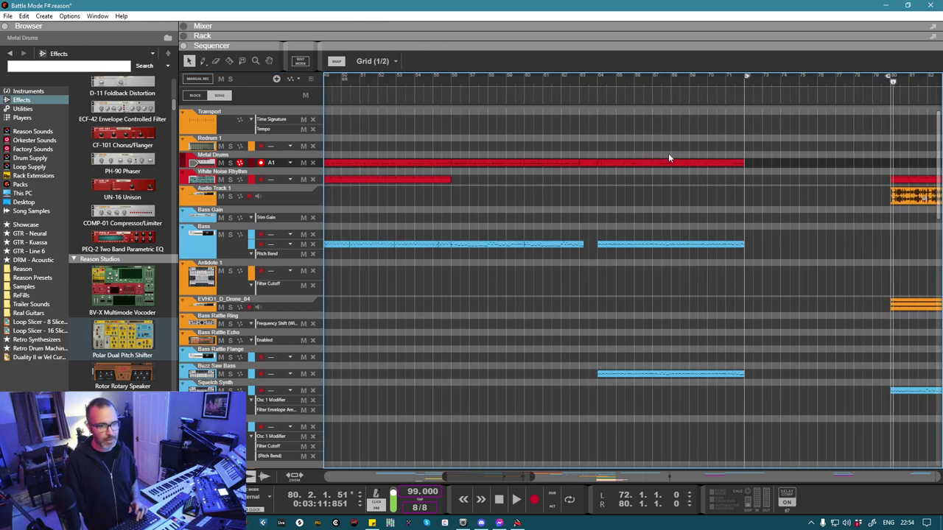
scroll(668, 154, "up", 5)
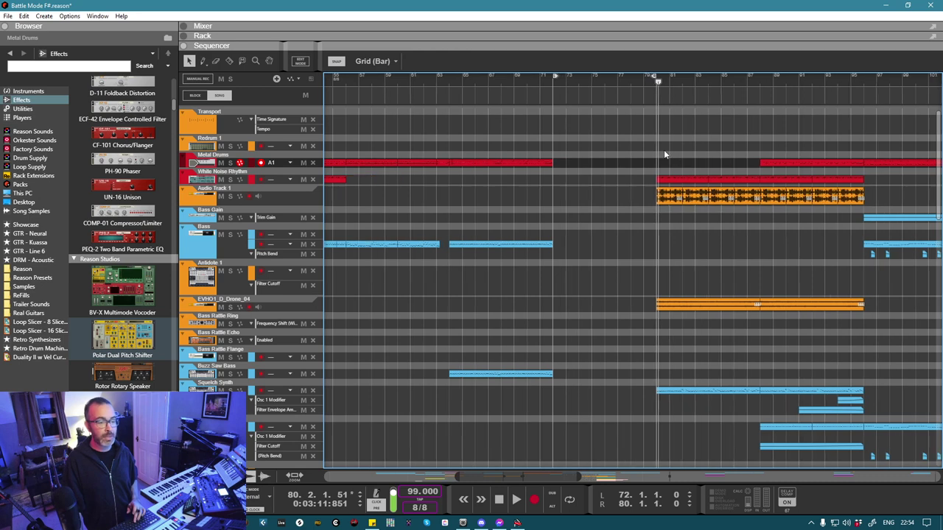
scroll(486, 96, "up", 2)
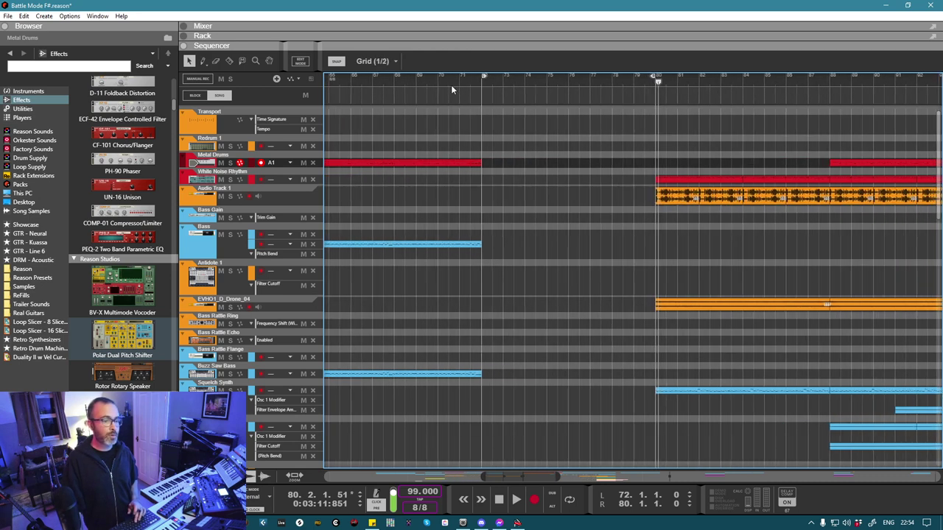
left_click(401, 81)
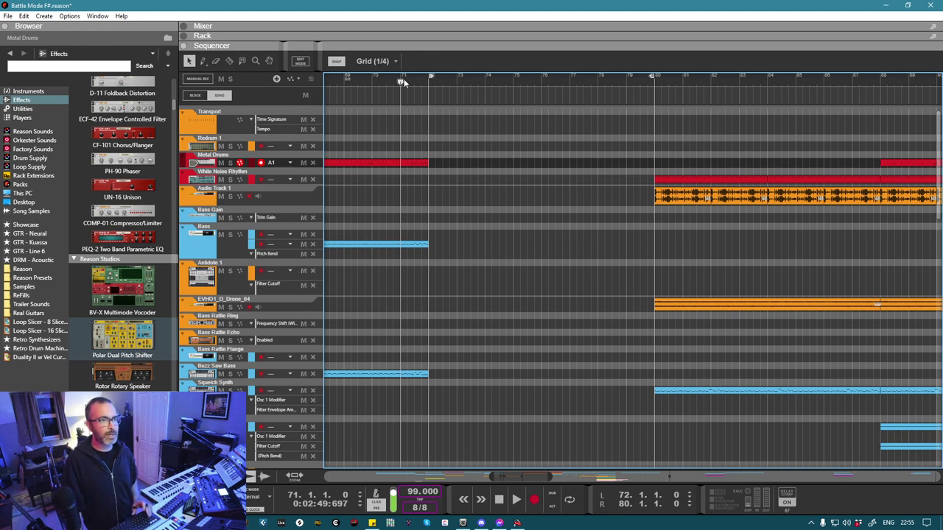
key("space")
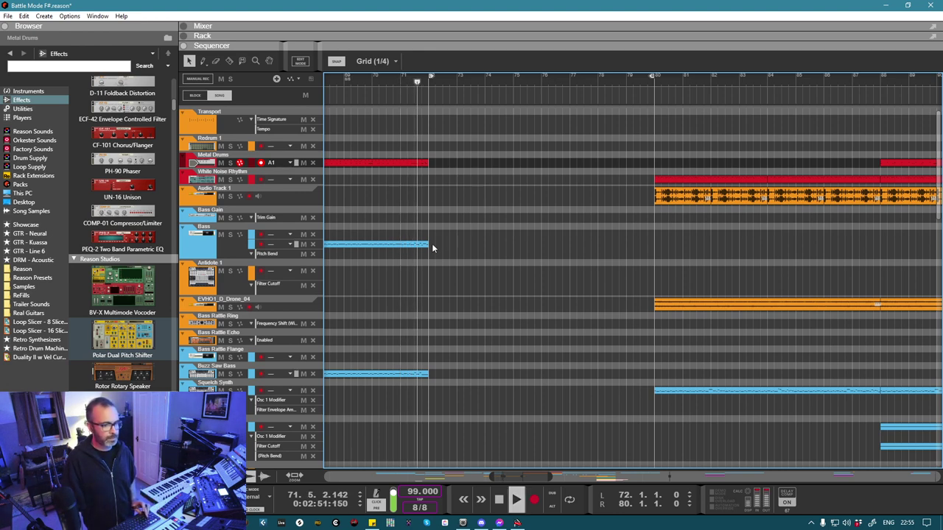
left_click(264, 244)
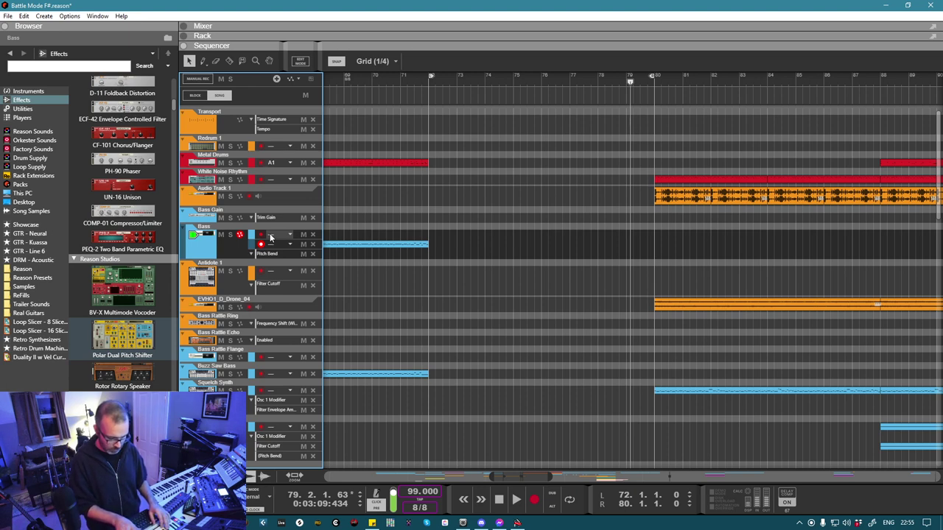
Step: Record a bass part on the second lane of the Bass track from bar 72 to bar 80
key("ctrl+Return")
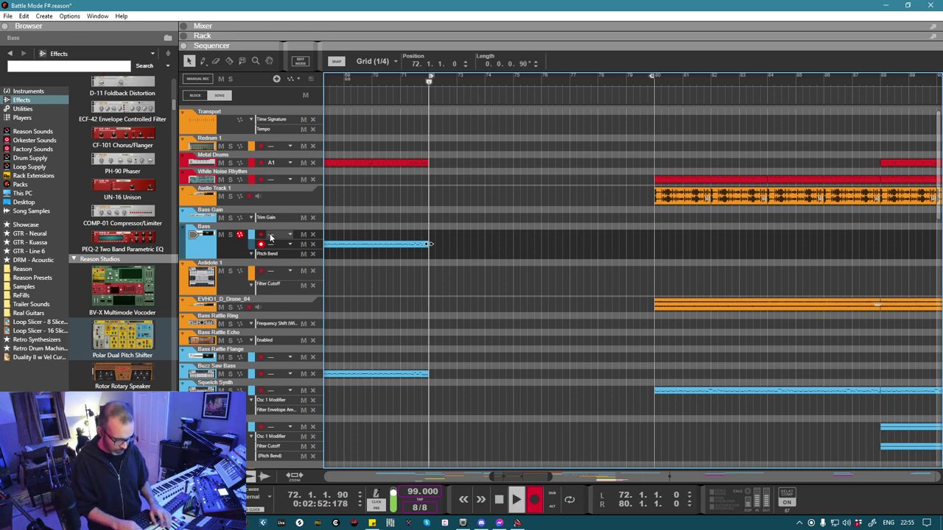
key("space")
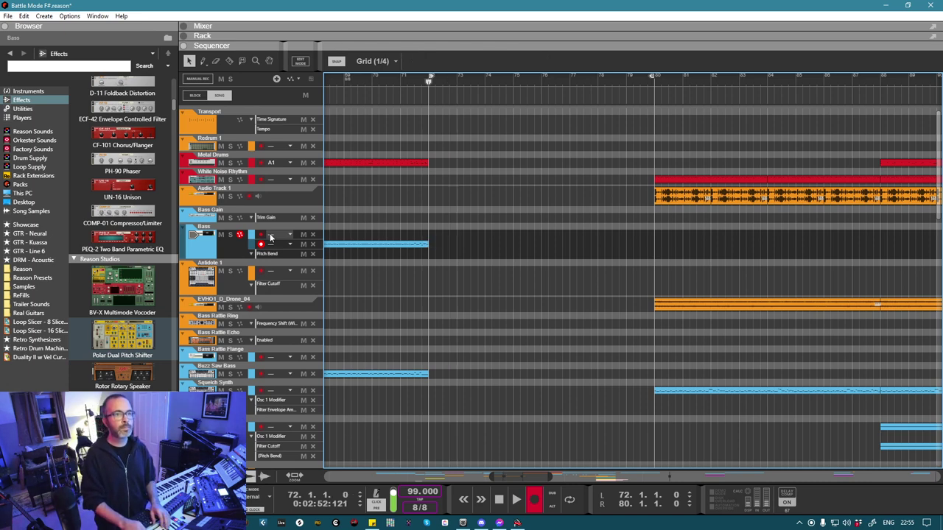
key("ctrl+Return")
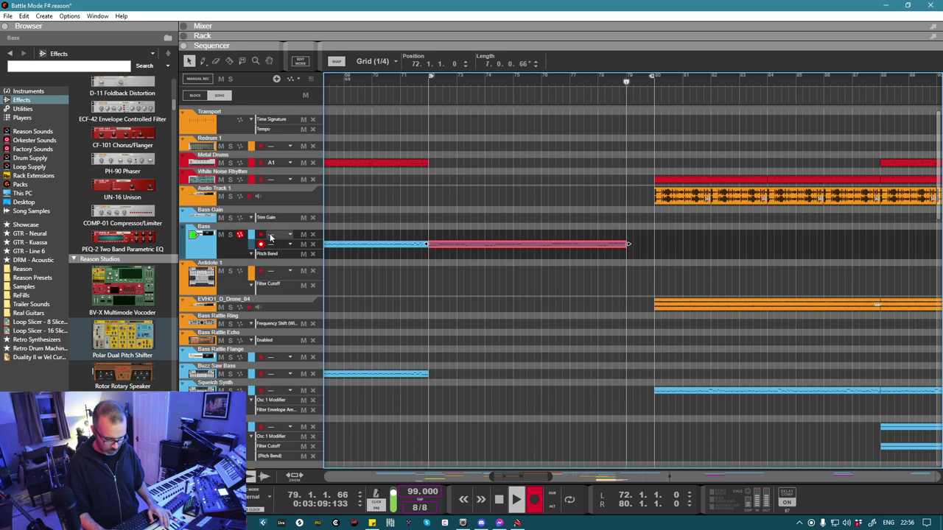
key("ctrl+Return")
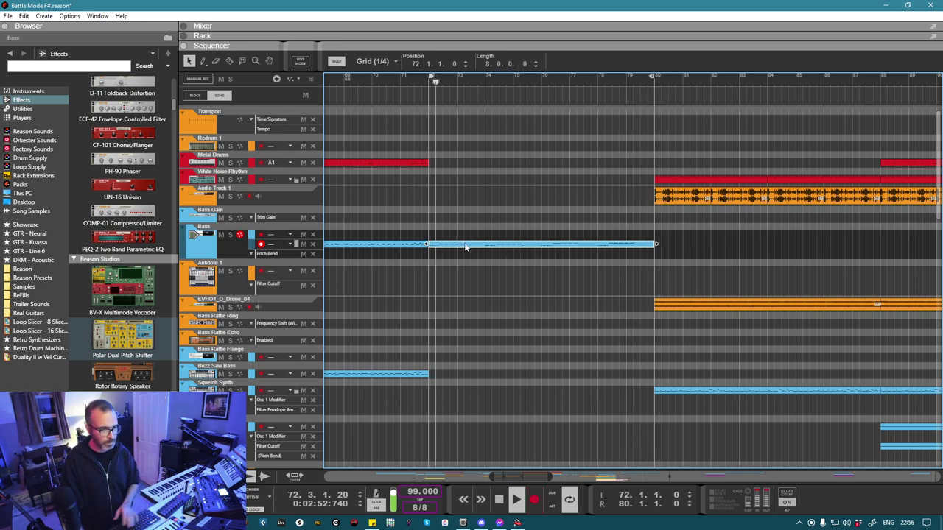
Step: Open the new bass clip and add a fill closing bar 73, with D#1 notes at 73.4.2 and 73.5.2 followed by lower notes
double_click(464, 245)
scroll(549, 245, "up", 5)
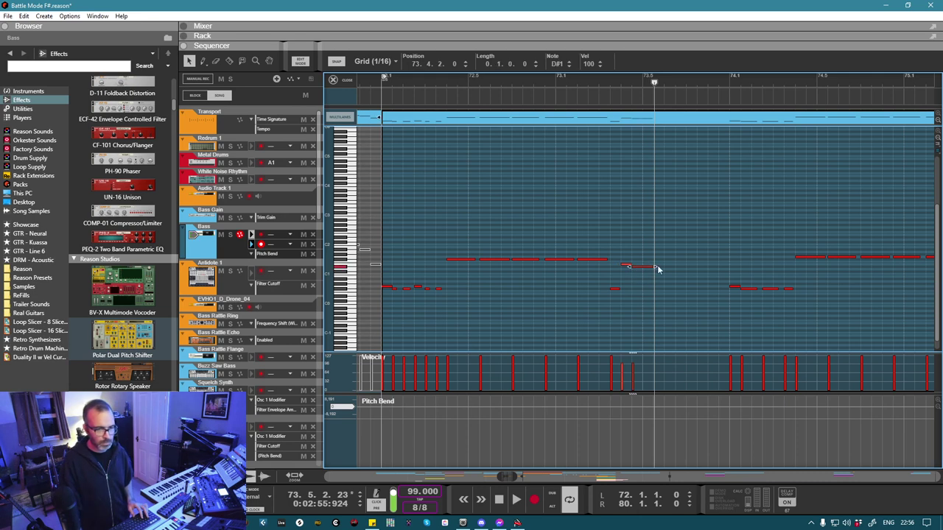
key("ctrl+d")
left_click(570, 84)
key("space")
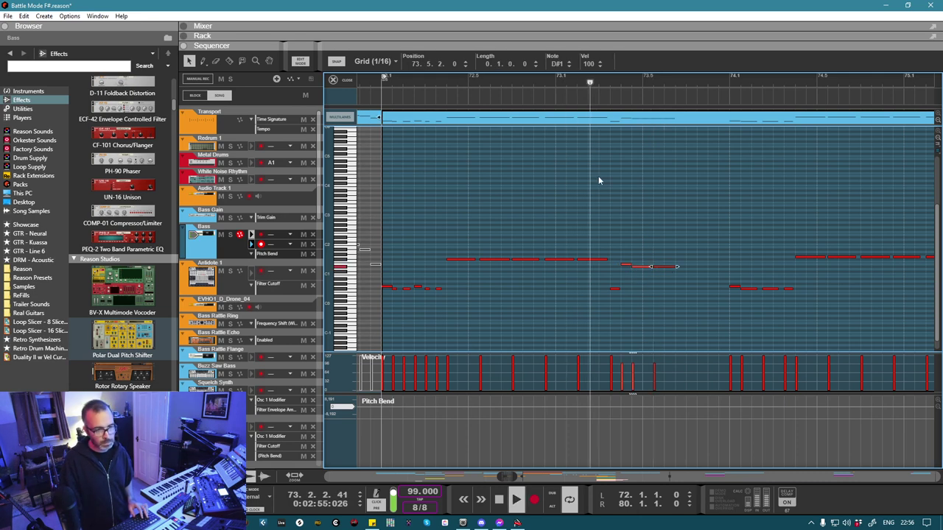
left_click(679, 288)
left_click(689, 274)
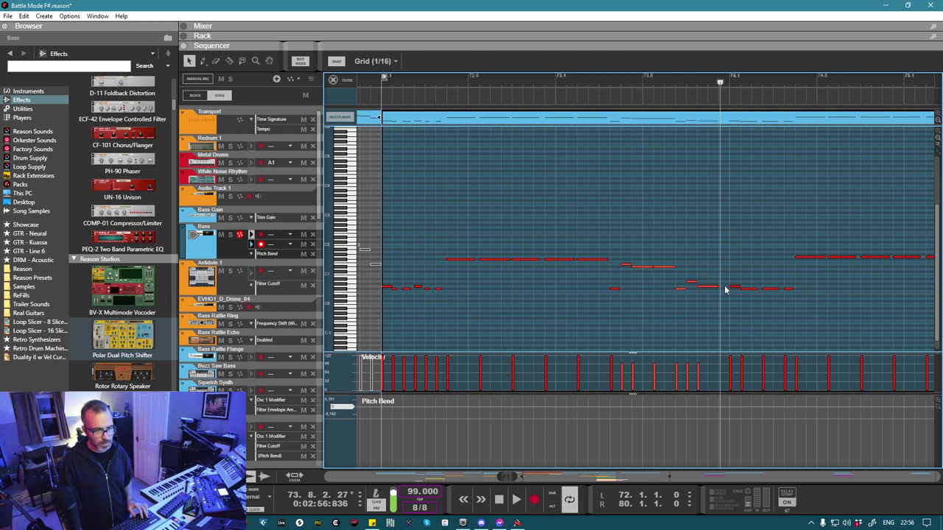
Step: Play the bass through bar 75 and add a descending fill at its end, including an E1 note at 75.4.2
left_click(501, 79)
key("space")
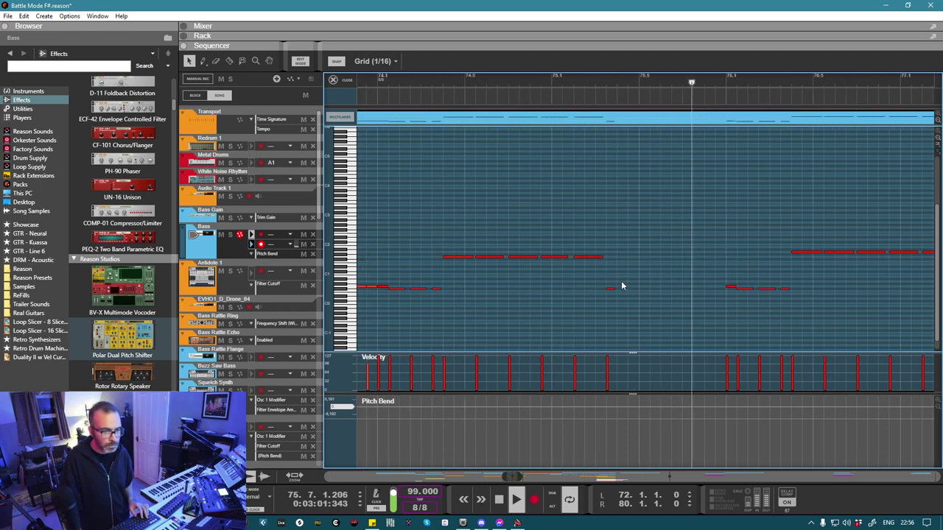
left_click(621, 284)
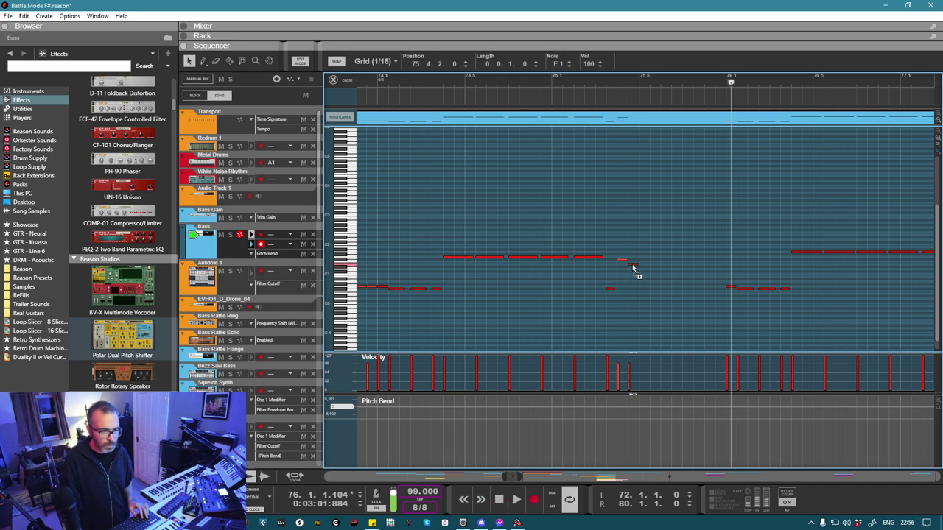
left_click(674, 288)
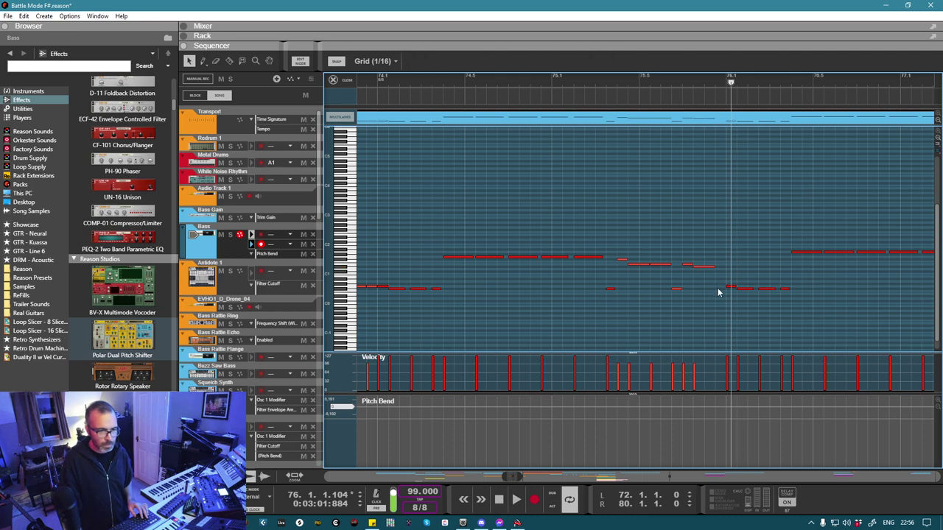
Step: Add a matching bass fill at the end of bar 77, with a D#1 note at 77.5.2 and lower notes after it
left_click(522, 84)
key("space")
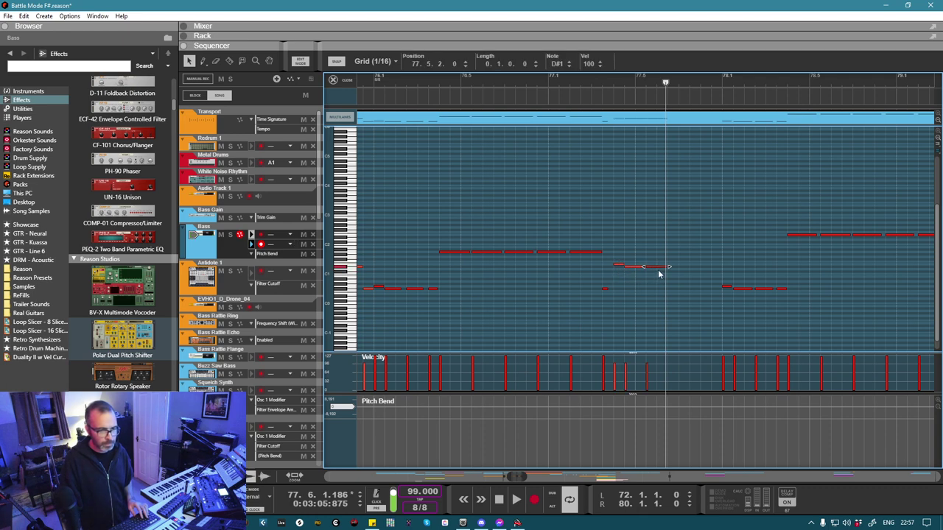
left_click(671, 289)
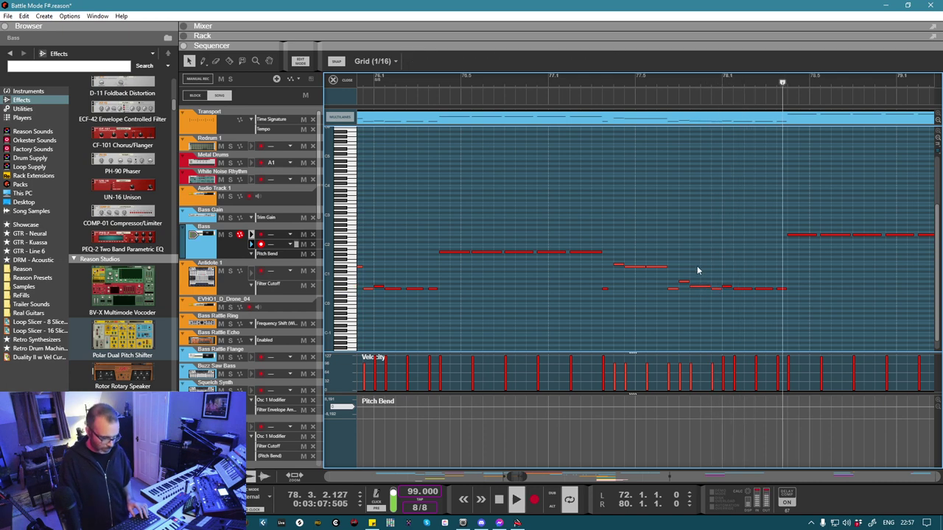
Step: Apply the side-by-side legato adjustment to all notes in the new bass clip
key("ctrl+a")
key("F8")
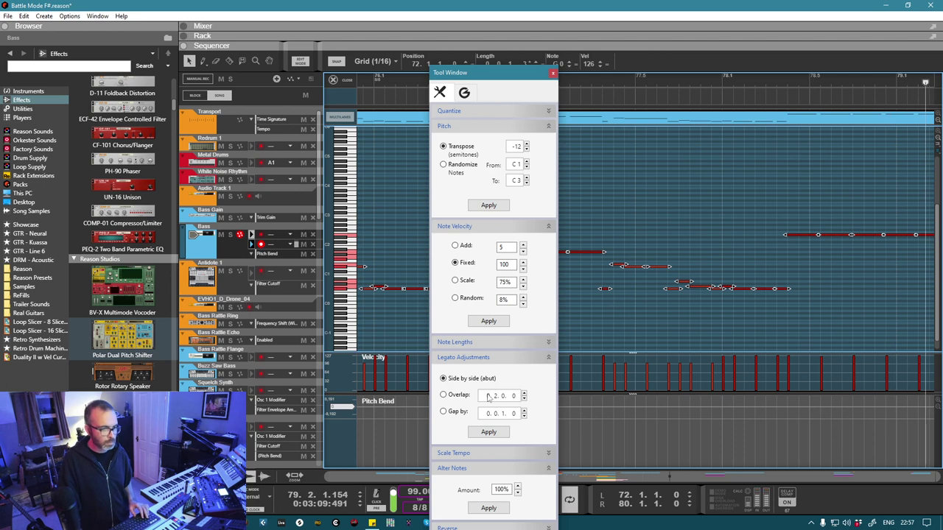
left_click(553, 74)
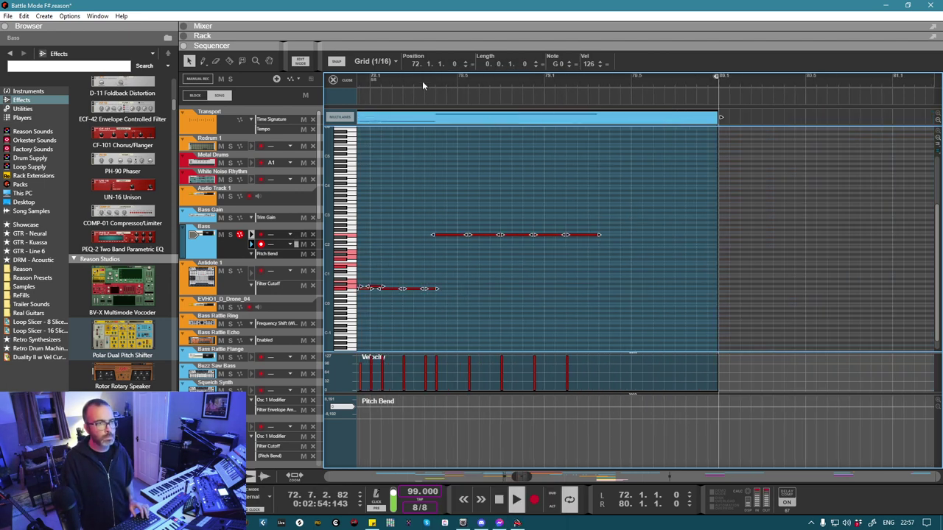
Step: Add a closing fill in bar 79, alternating D#1 with higher notes and adding an A0 at 79.7.1, and leave clip editing
left_click(589, 246)
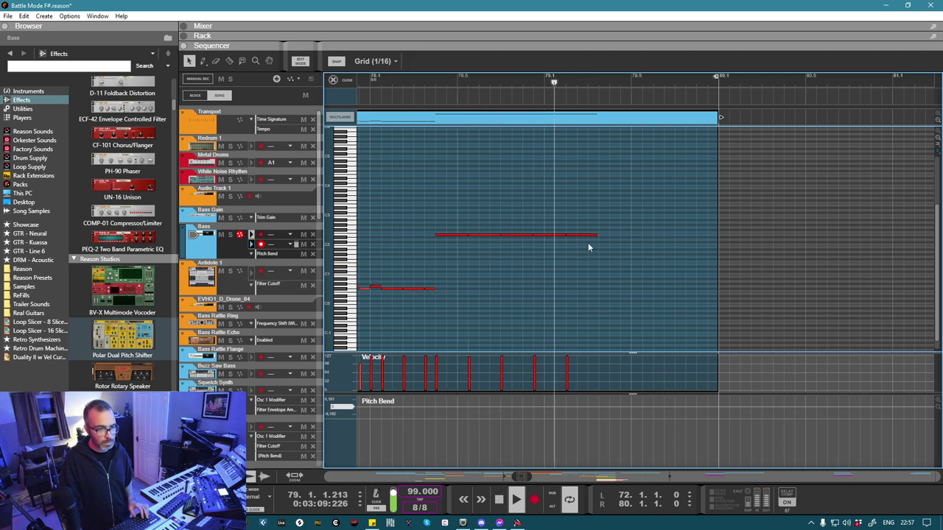
key("space")
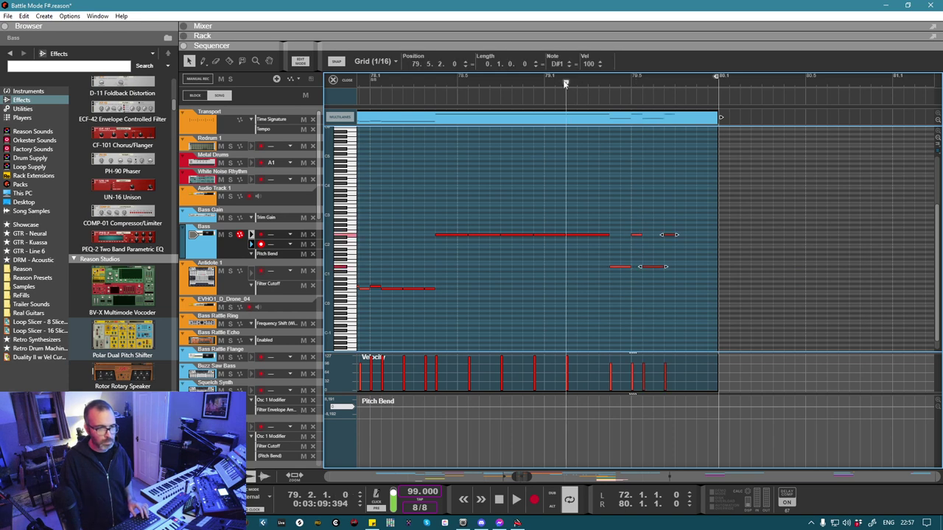
left_click(678, 289)
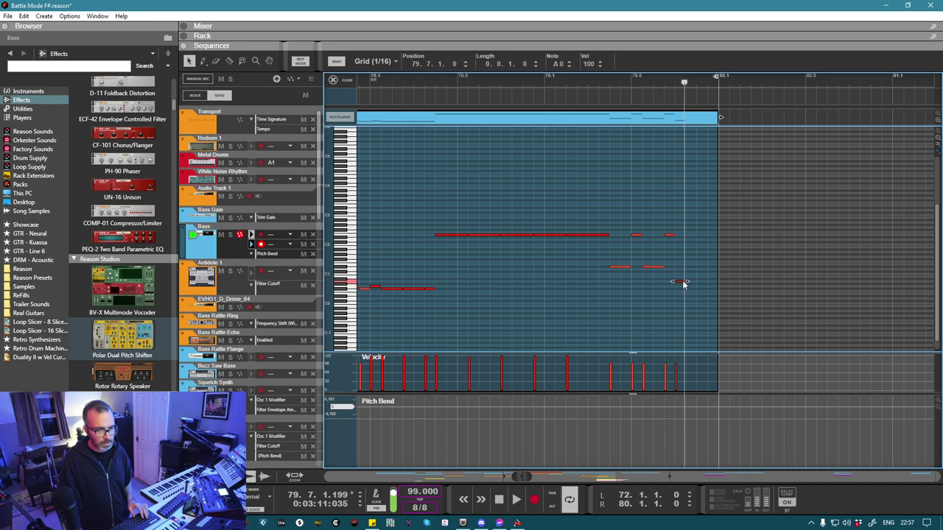
key("ctrl+e")
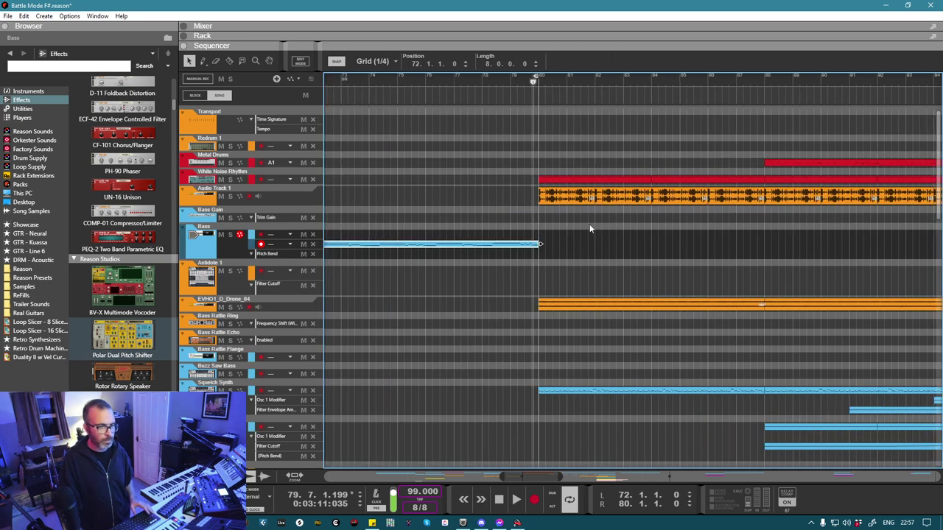
Step: Play the song from about bar 68 to check the new bass part in context
scroll(589, 224, "down", 1)
scroll(555, 104, "left", 2)
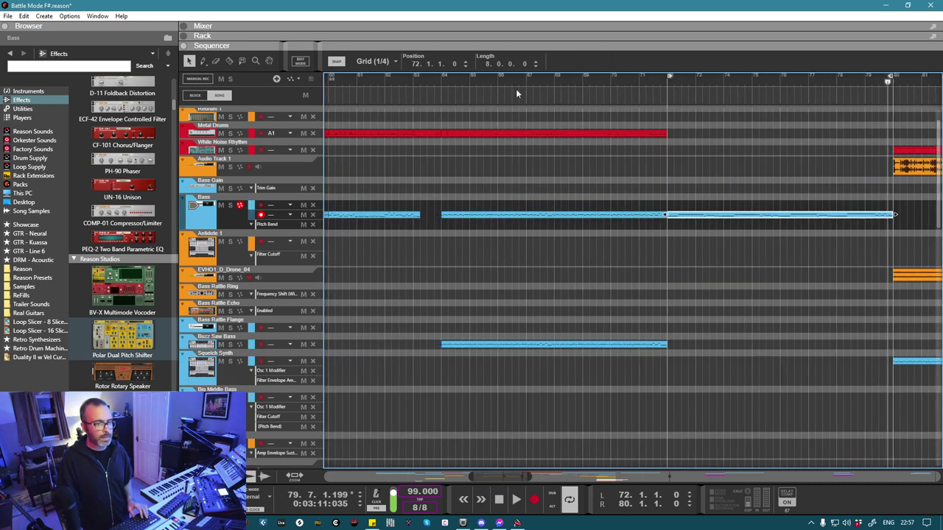
left_click(553, 83)
key("space")
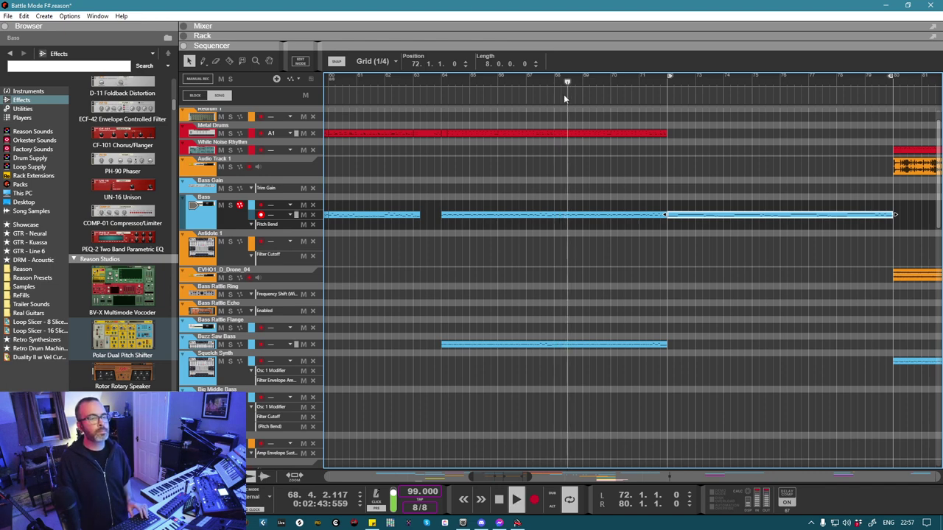
Step: Record-enable the Metal Drums track and play from bar 72 to rehearse a drum part
left_click(283, 145)
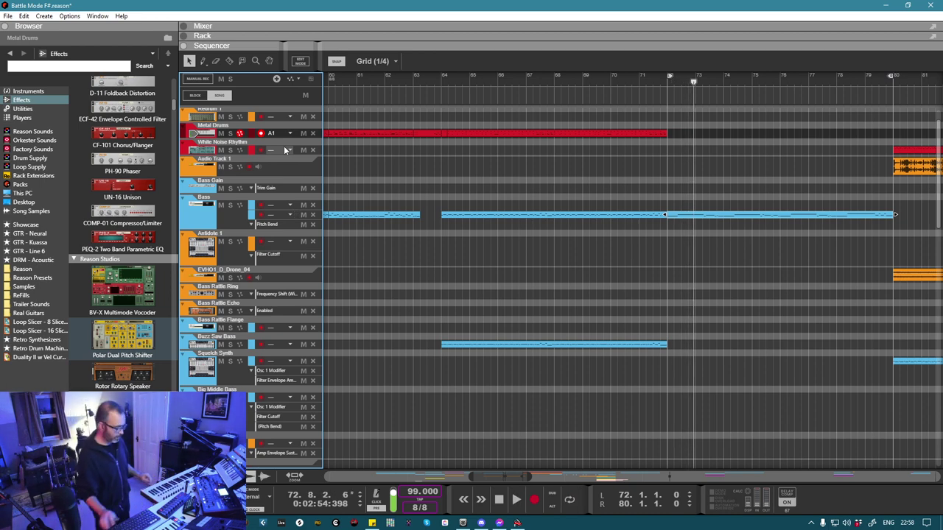
key("KP_0")
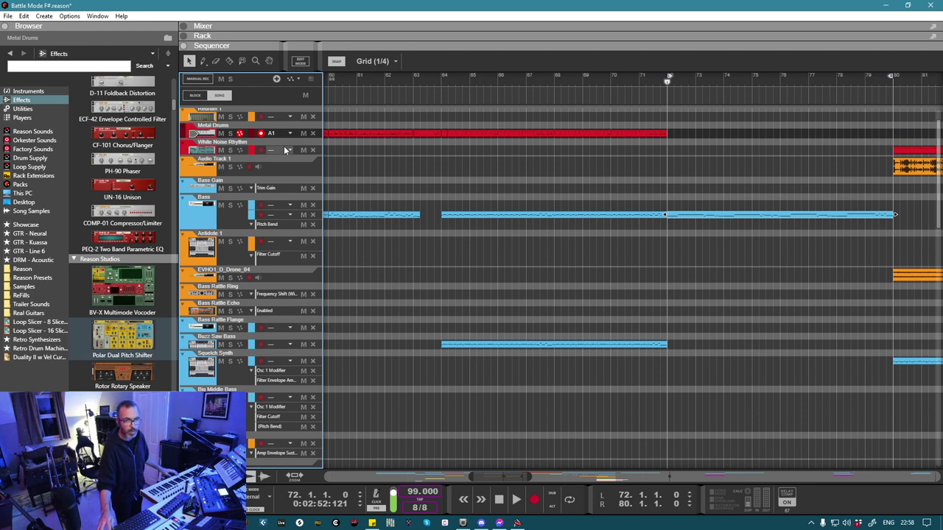
key("space")
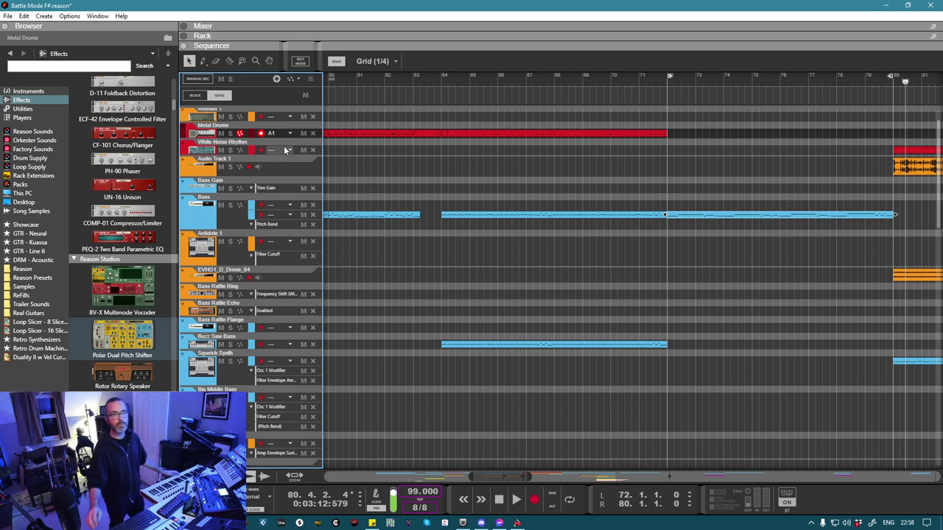
key("space")
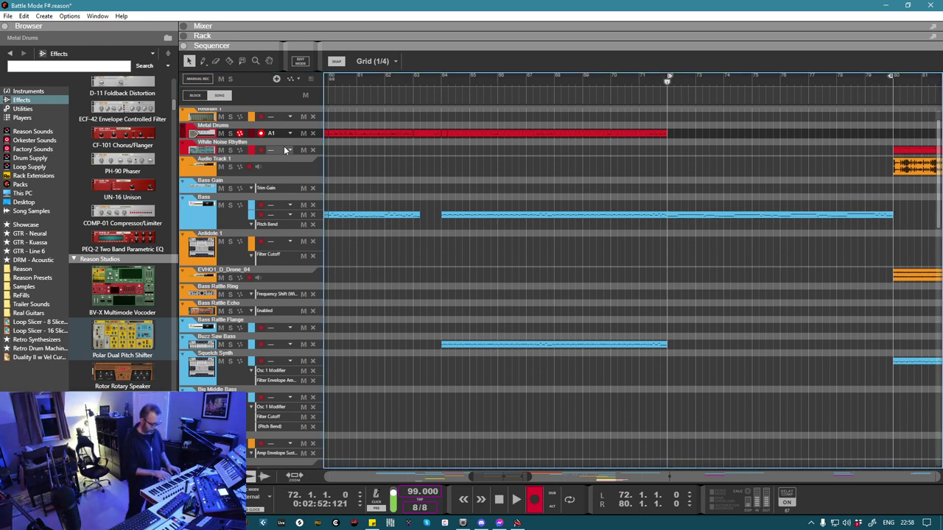
key("space")
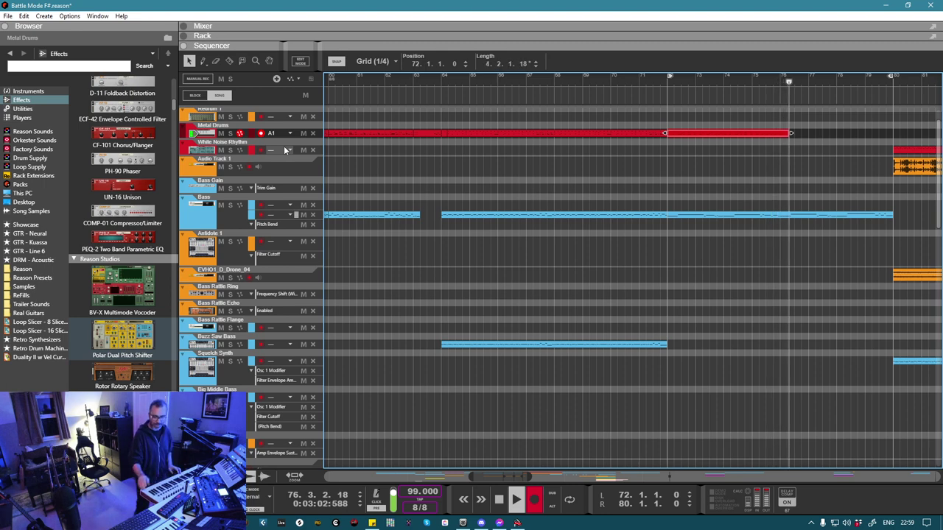
key("space")
key("ctrl+z")
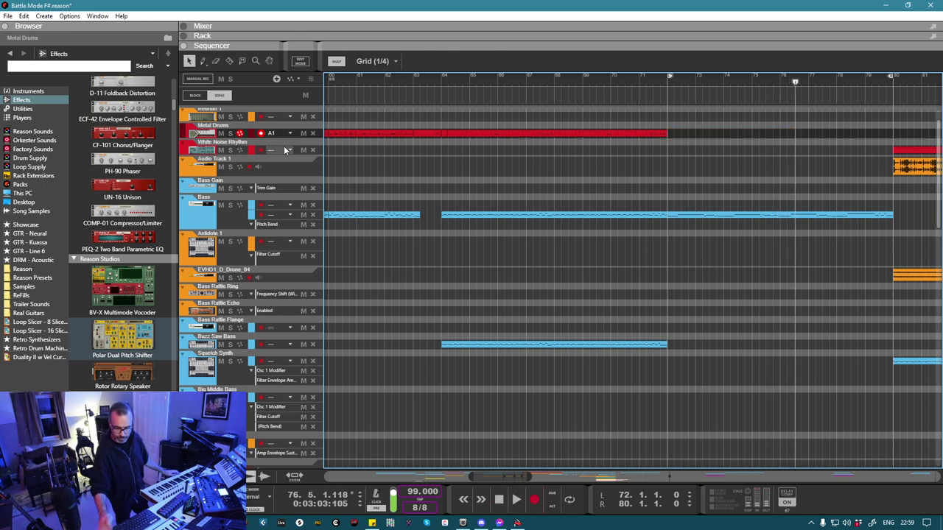
Step: Record a drum take on the Metal Drums track from bar 72 to just past bar 80
key("KP_1")
key("KP_Multiply")
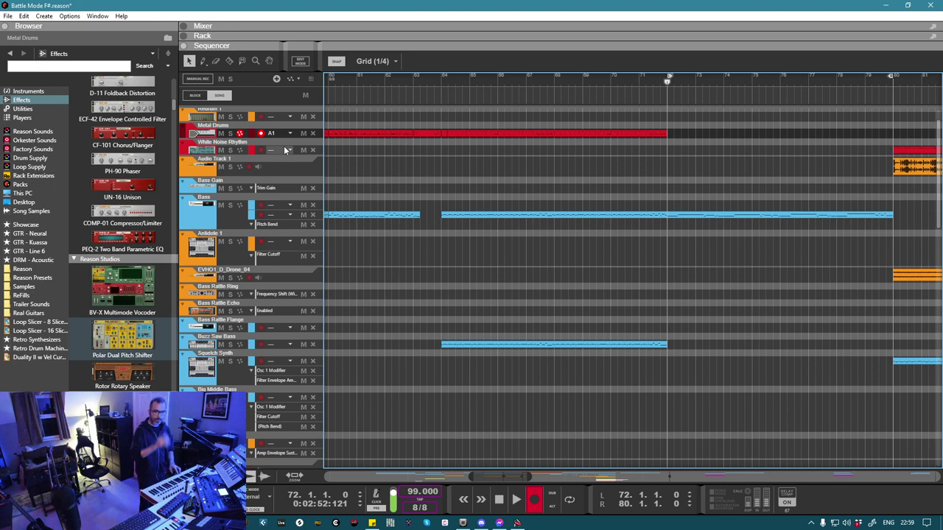
key("space")
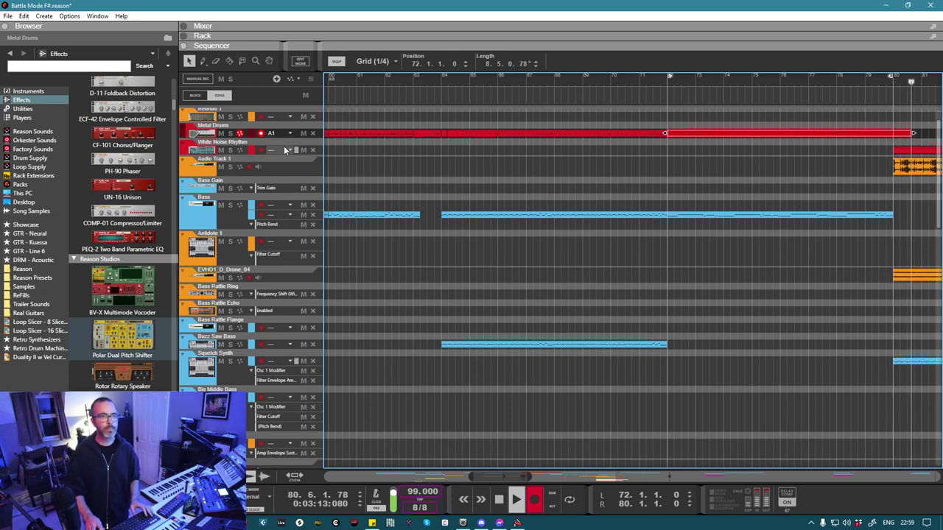
Step: Open the new Metal Drums clip and correct the timing of the A#1 hits in bar 73, placing one at 73.4.1
double_click(715, 134)
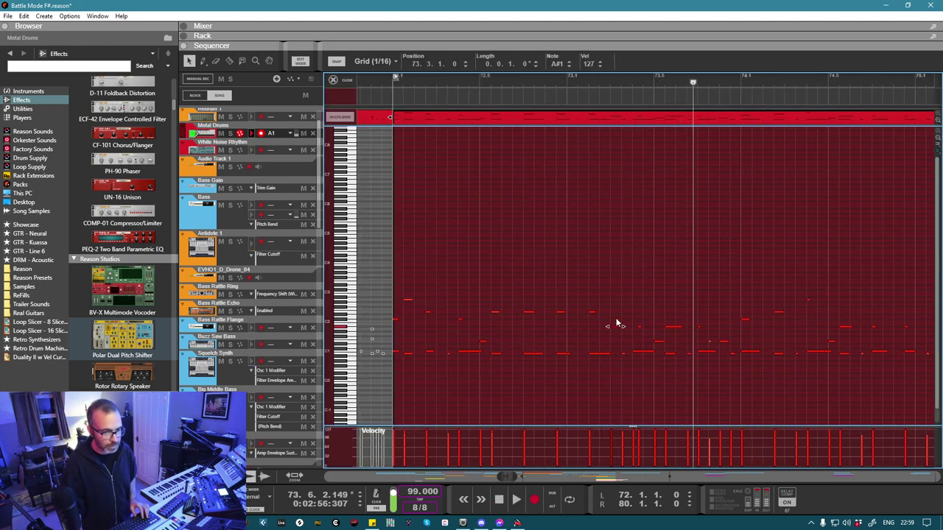
key("space")
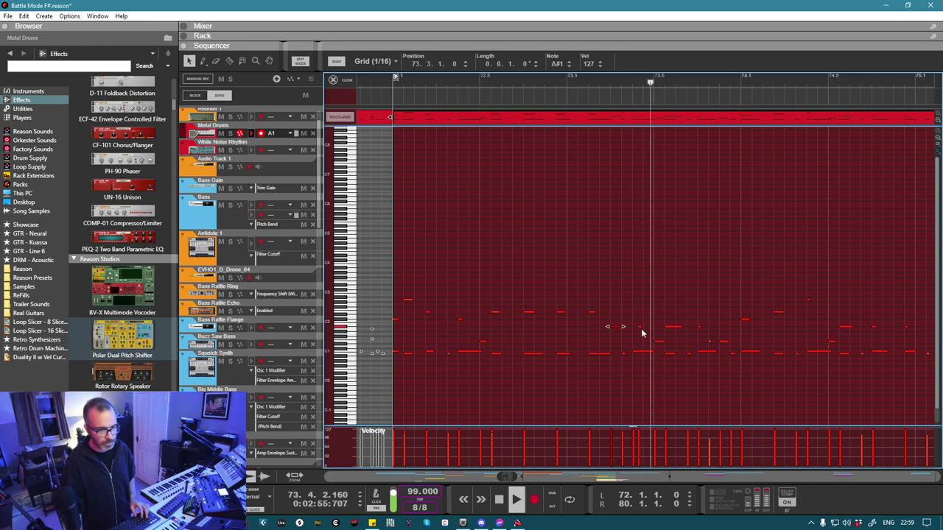
left_click(638, 327)
Step: Replay bars 72–73 of the Metal Drums clip and place an A#1 hit at 73.4.1, playing on from bar 72 to check it
left_click(515, 83)
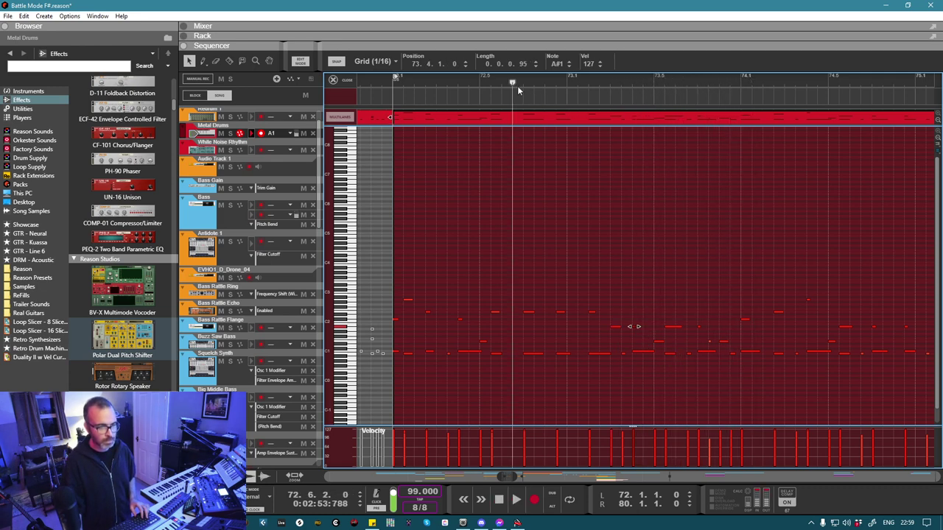
left_click(617, 265)
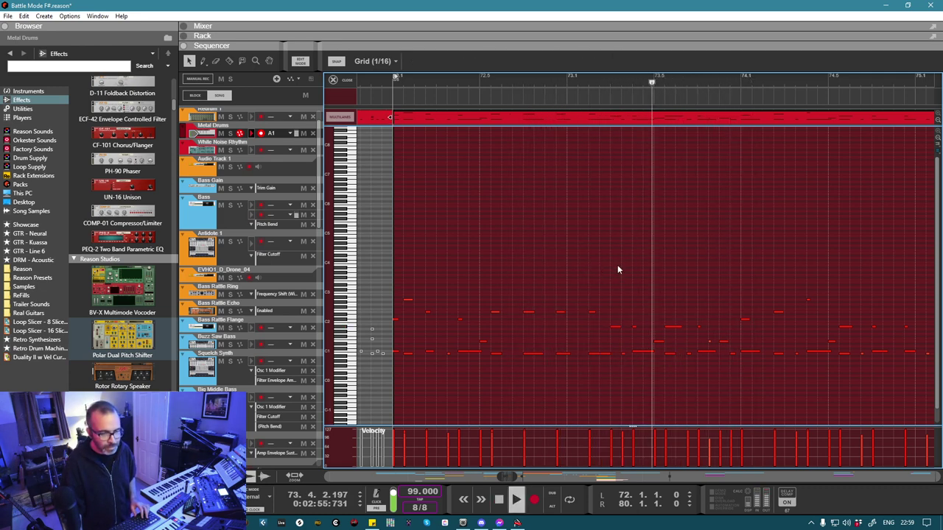
key("space")
key("space")
left_click(466, 83)
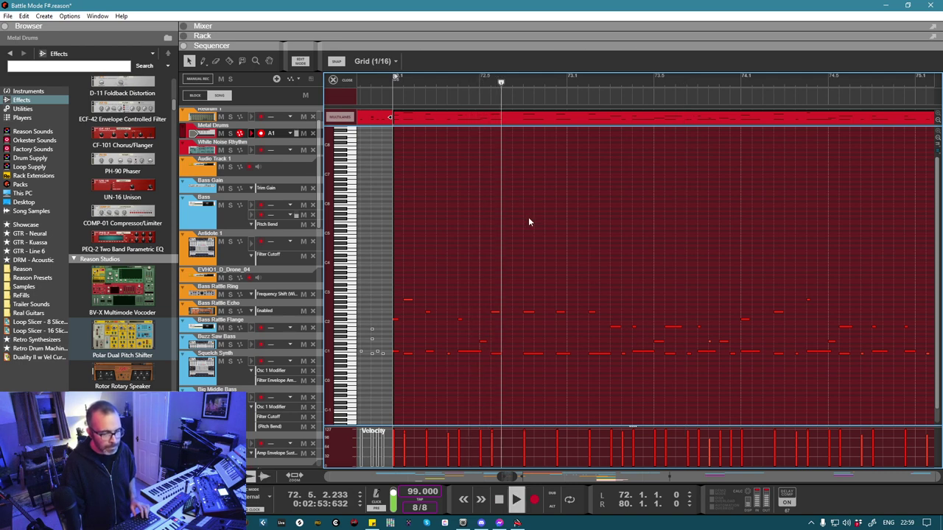
key("space")
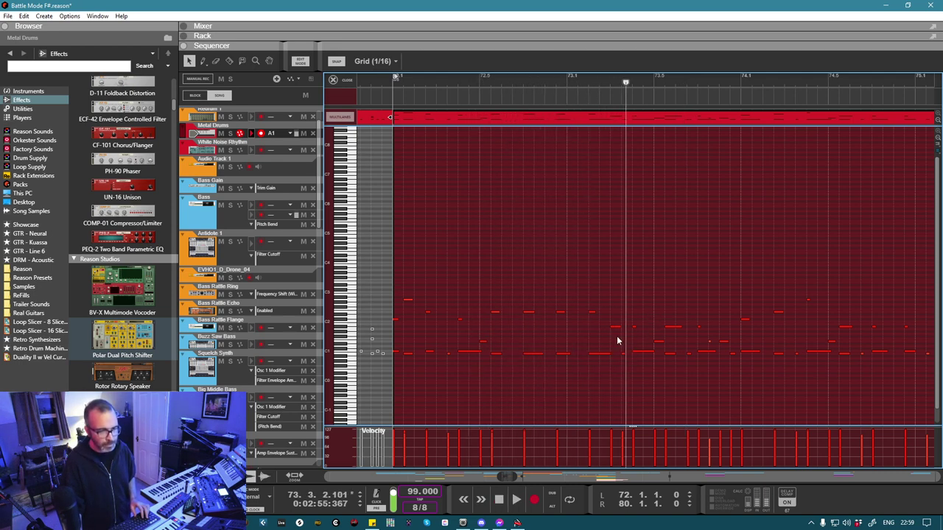
left_click_drag(616, 326, 630, 326)
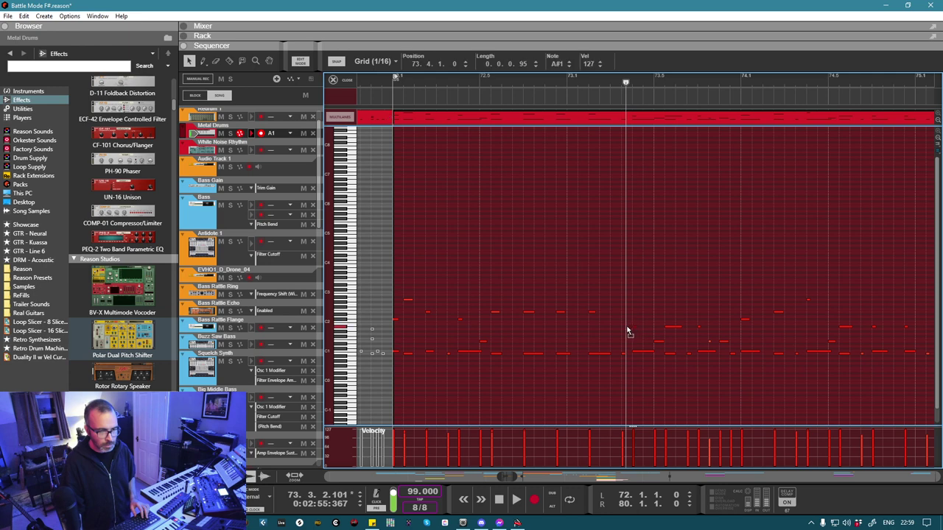
left_click(525, 84)
key("space")
left_click(604, 265)
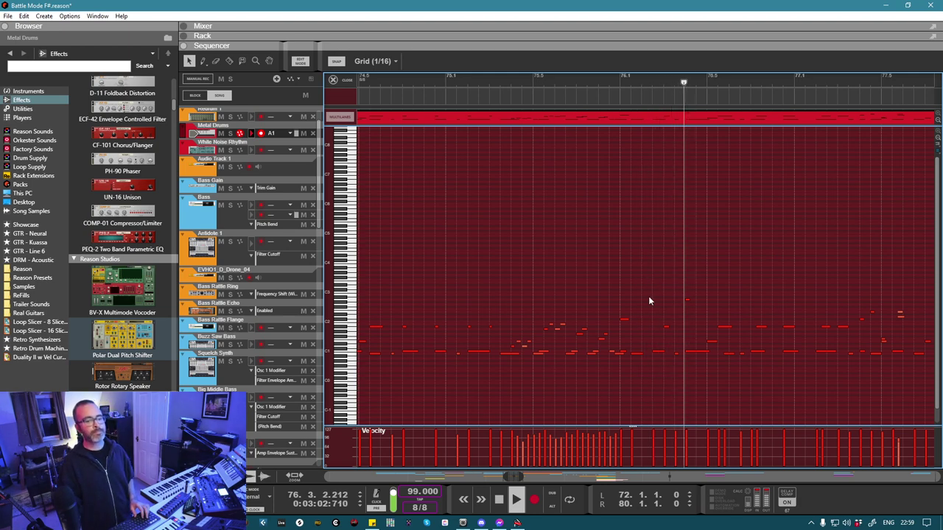
Step: Correct the drum timing in bars 76–77 by placing a B0 hit at 76.5.2 and A#1 hits at 76.7.1 and 77.2.1
left_click(723, 354)
left_click(665, 92)
key("space")
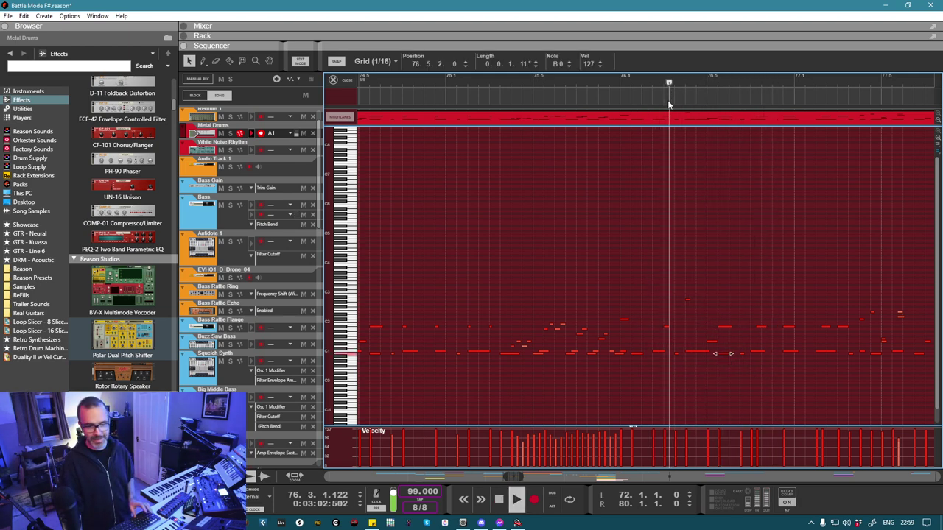
left_click_drag(740, 354, 760, 332)
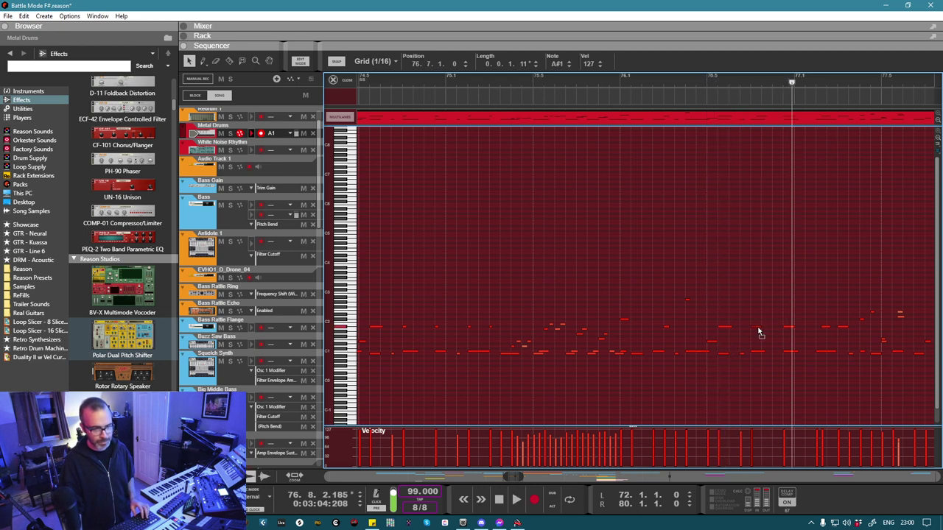
key("space")
key("space")
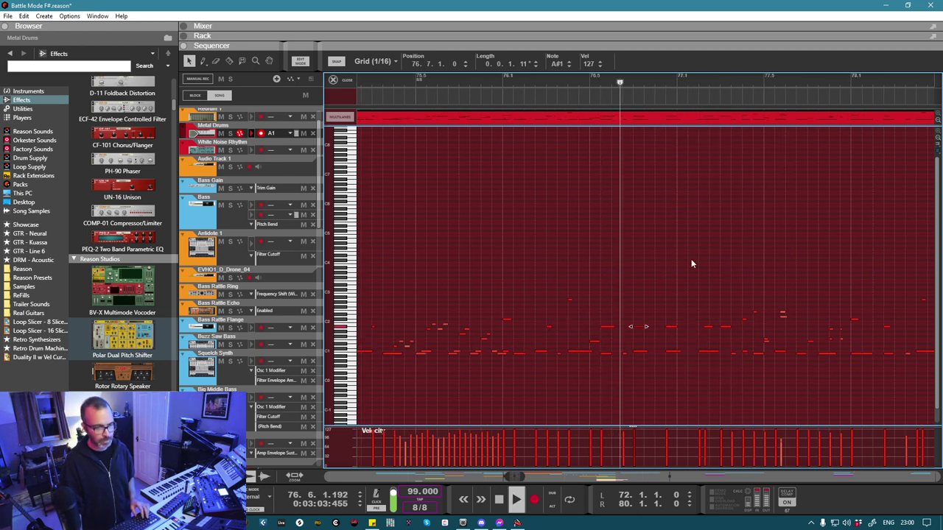
left_click(705, 327)
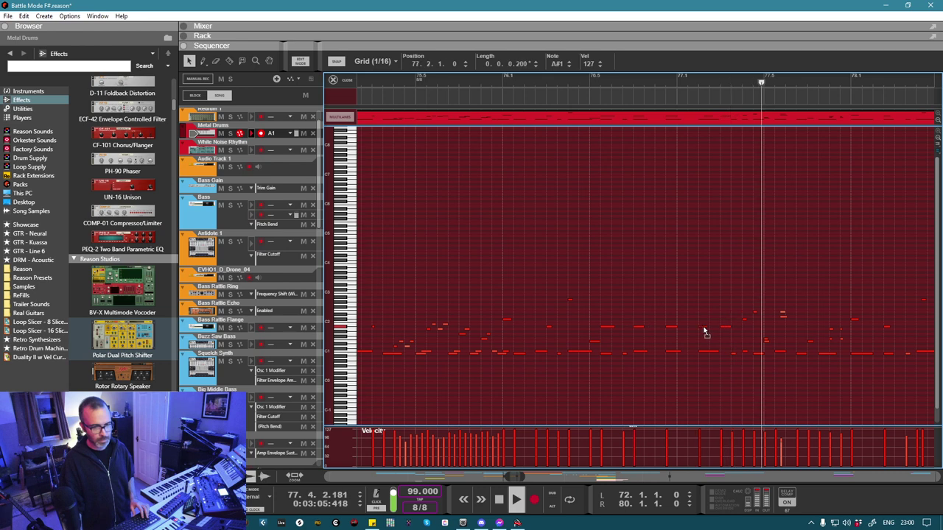
Step: Clean up the drum fill in bar 77, removing stray hits and placing the E2 hit at 77.5.2 with velocity 127
left_click(582, 90)
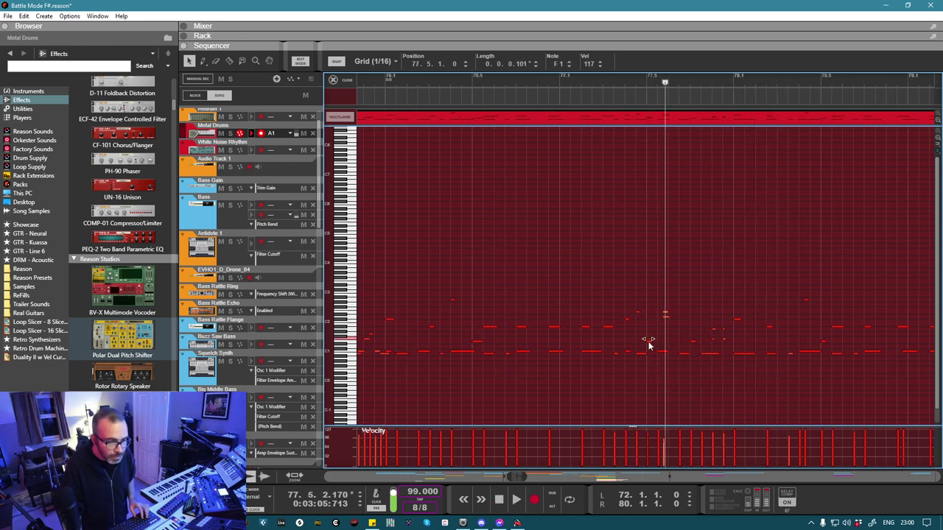
left_click(641, 309)
left_click(582, 75)
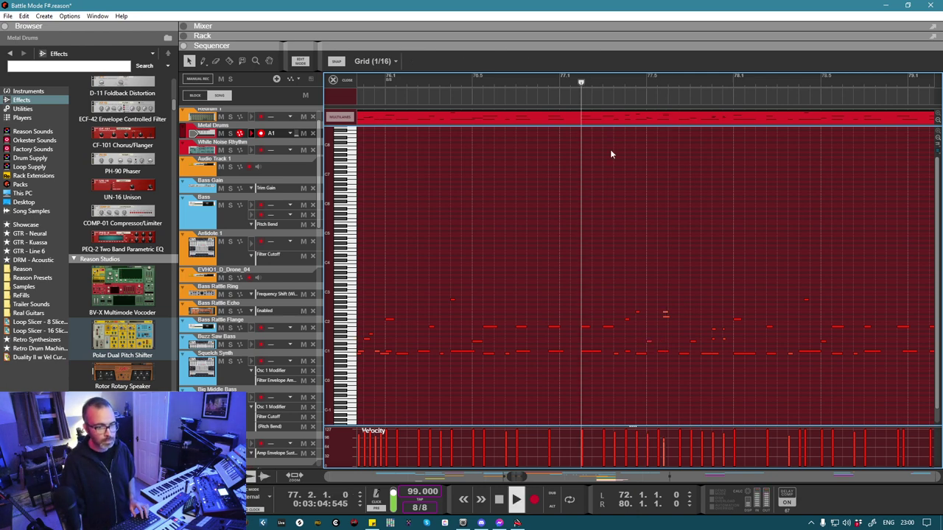
left_click(664, 314)
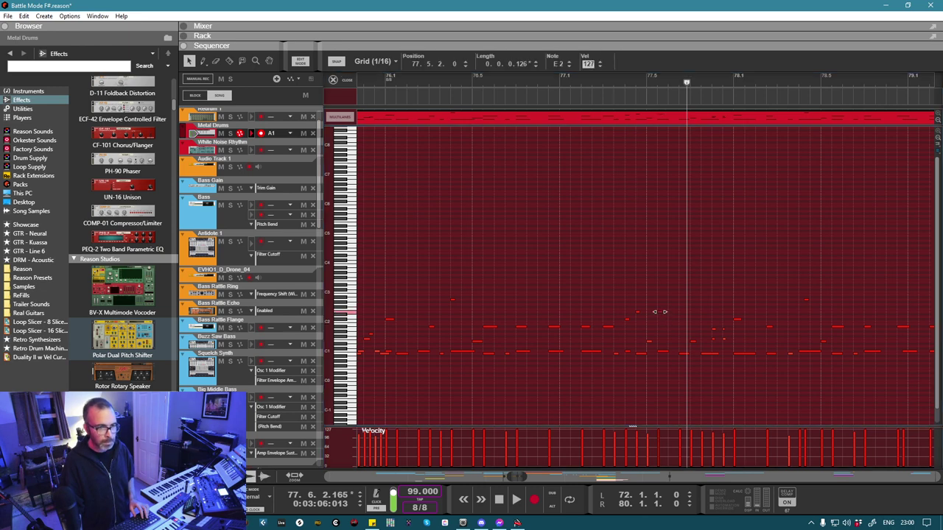
Step: Play on from bar 77 and correct the bar 78 drum timing, placing the A2 hit at 78.4.1 and a C1 hit at 78.8.2
left_click(596, 78)
key("space")
left_click(653, 190)
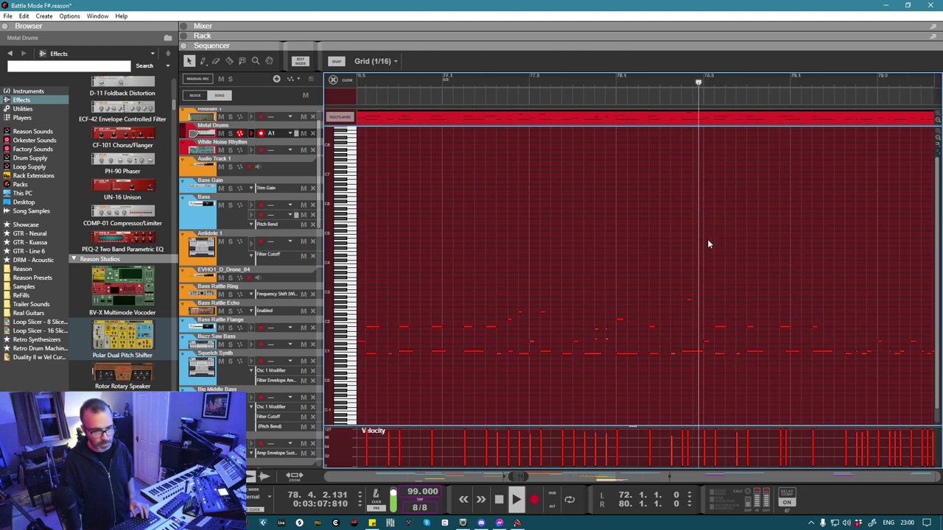
left_click(687, 301)
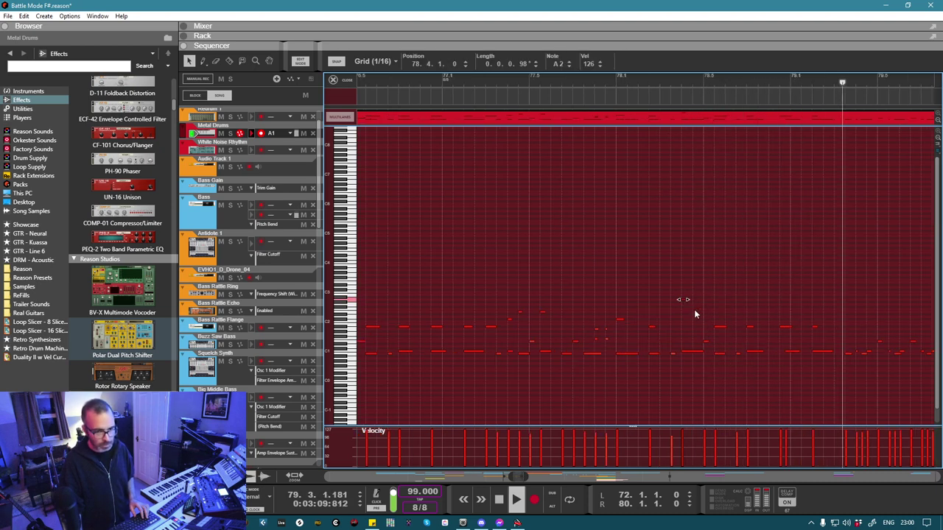
left_click(672, 351)
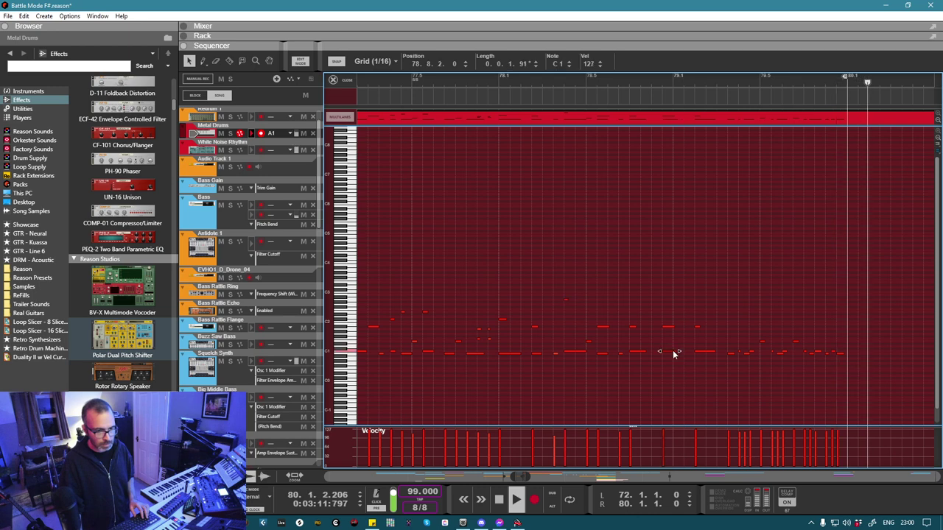
Step: Replay the Metal Drums clip from bar 78 and delete the closing fill's hits from about 79.3 to the end of bar 79
left_click(569, 93)
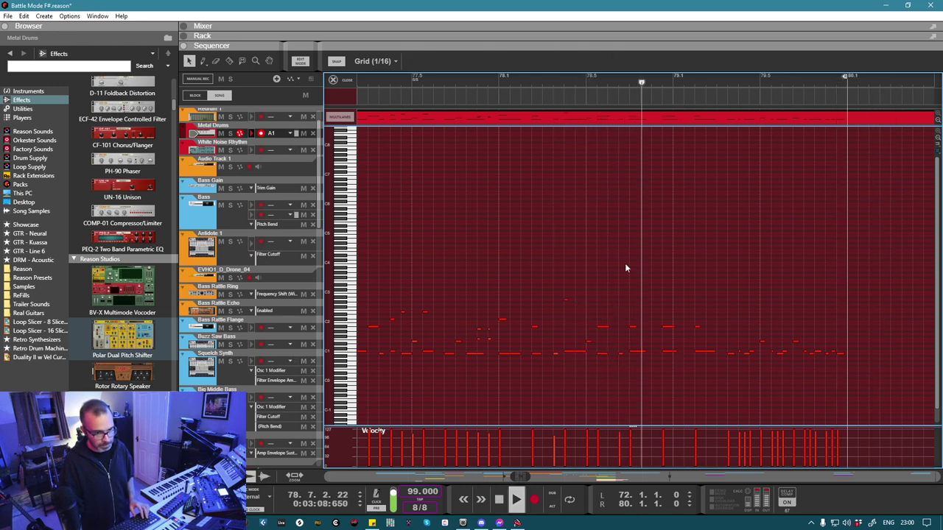
left_click(720, 374)
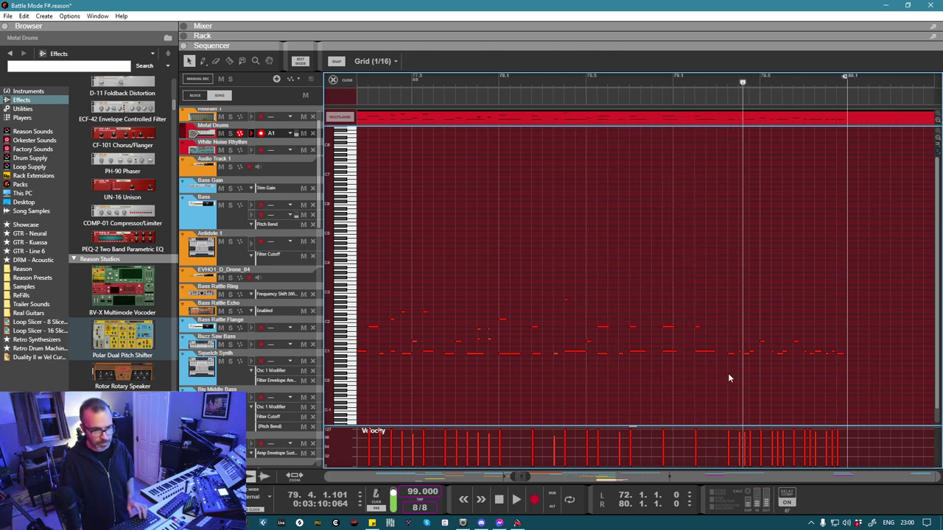
left_click_drag(727, 372, 882, 318)
key("Delete")
Step: Loop bar 79 from 79.1.1 to 80.1.1, rehearse a new ending fill and record it into the Metal Drums clip
left_click(674, 84)
key("space")
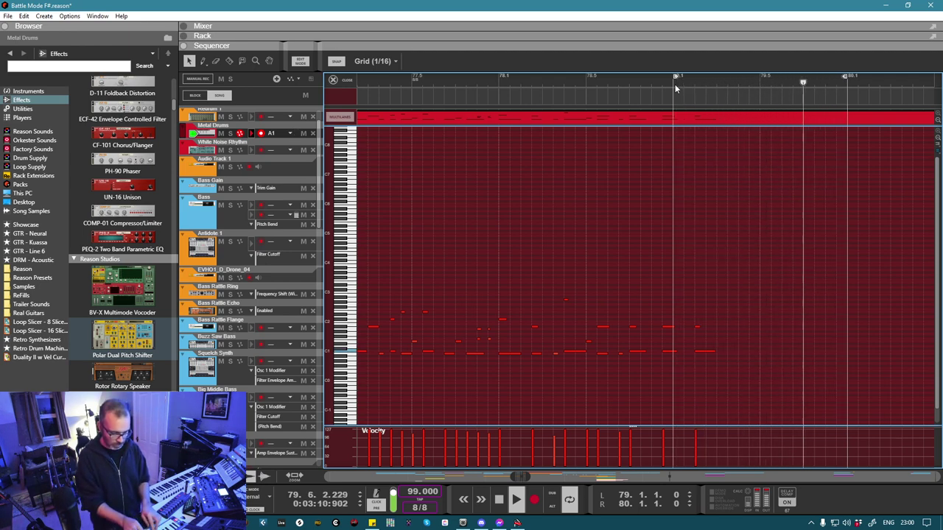
key("ctrl+Return")
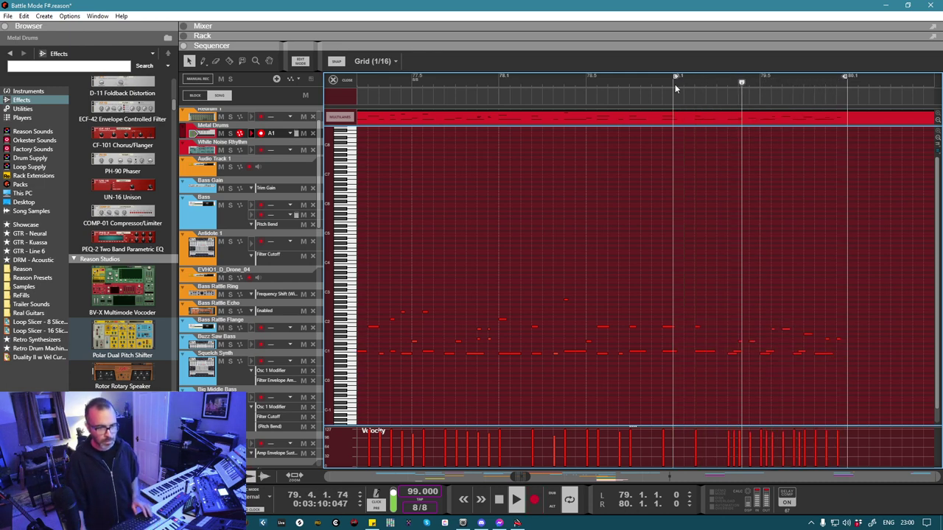
Step: Return to the arrangement and play the song from bar 64 to check the new drum part in context
key("ctrl+e")
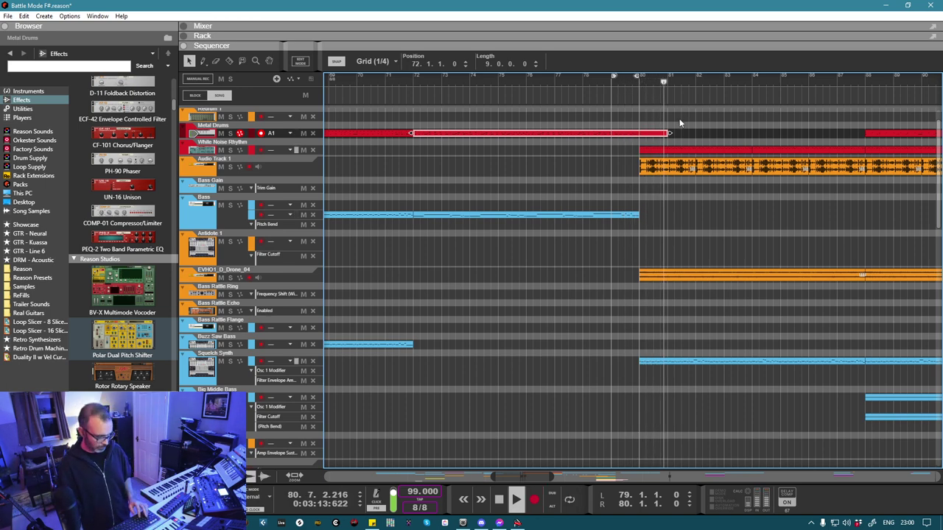
scroll(618, 119, "down", 4)
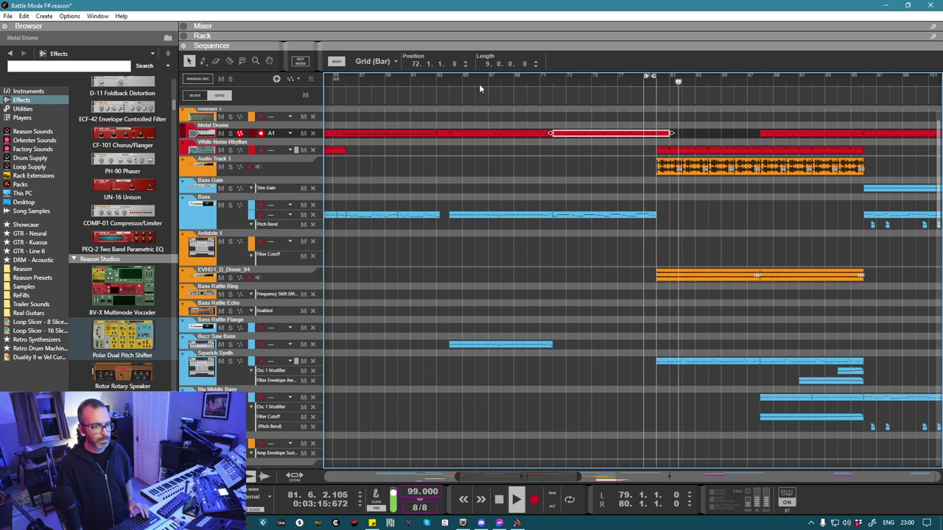
left_click(451, 82)
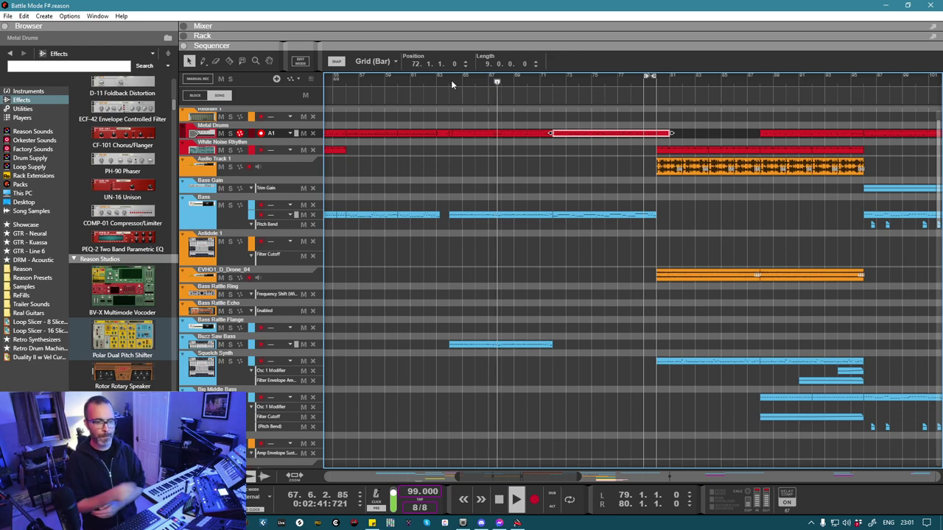
Step: Copy the Bass clip that starts at bar 72 onto the Big Middle Bass track, starting at 71.1.1
scroll(555, 327, "down", 3)
scroll(555, 324, "down", 15)
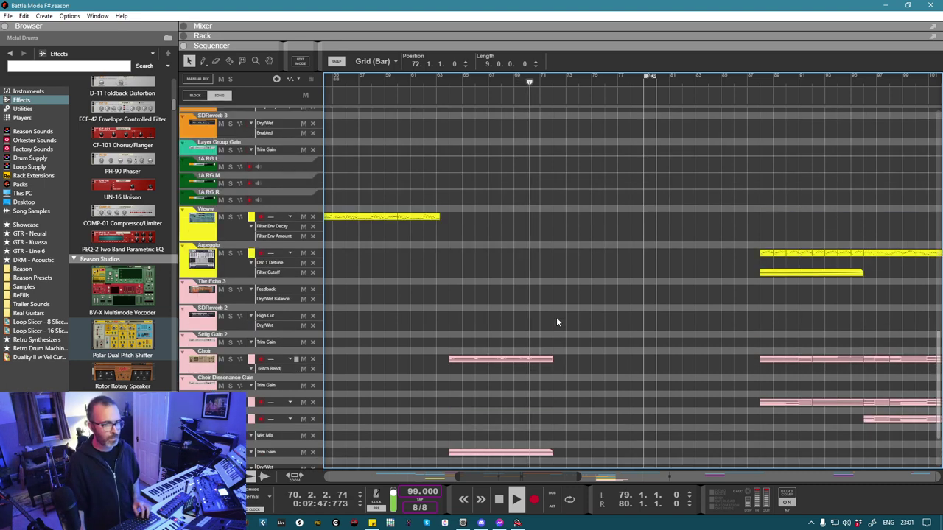
scroll(556, 320, "up", 15)
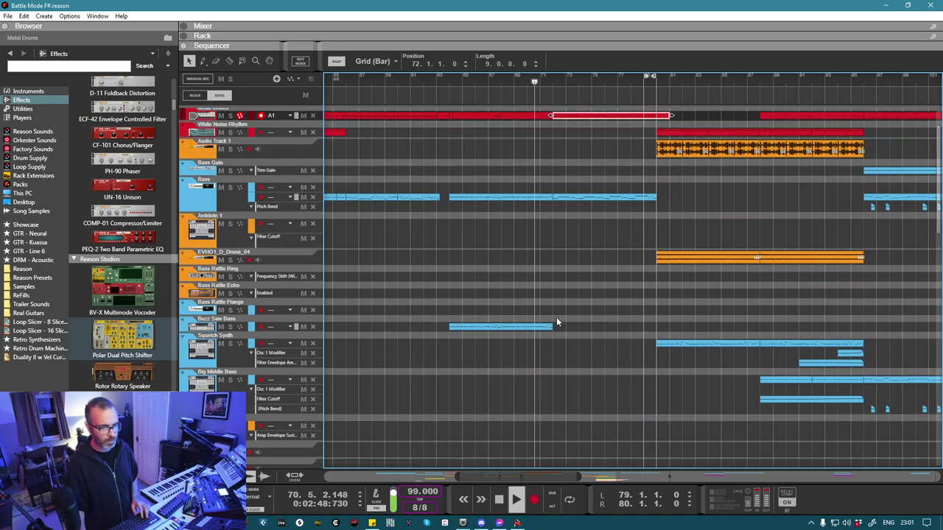
left_click(571, 198)
left_click_drag(577, 199, 565, 314)
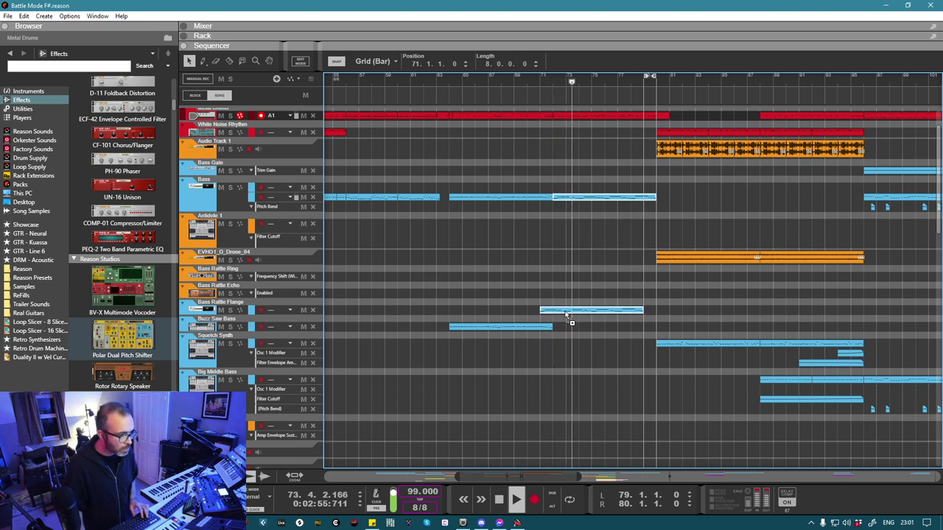
left_click_drag(565, 315, 567, 384)
Step: Inspect the copied clip's notes, then solo Big Middle Bass and audition it from bar 96 and bar 71 before unsoloing
double_click(548, 381)
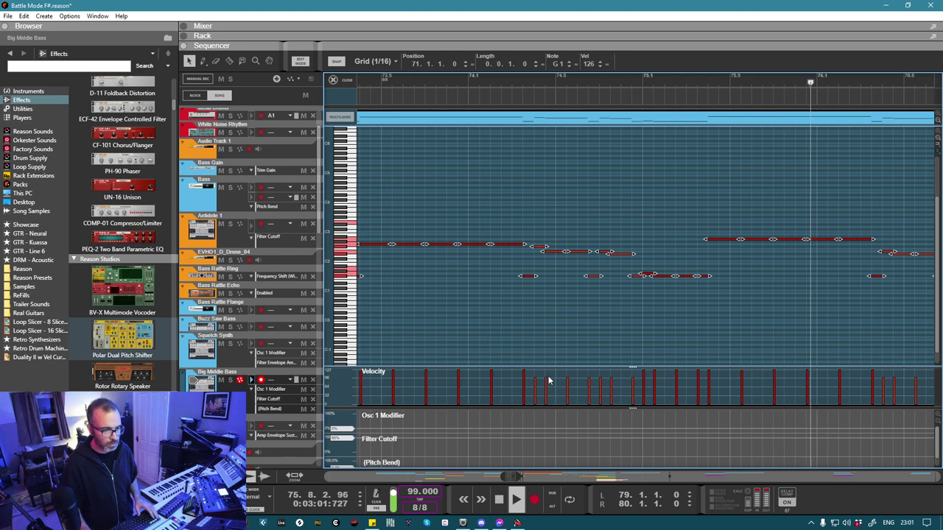
key("ctrl+e")
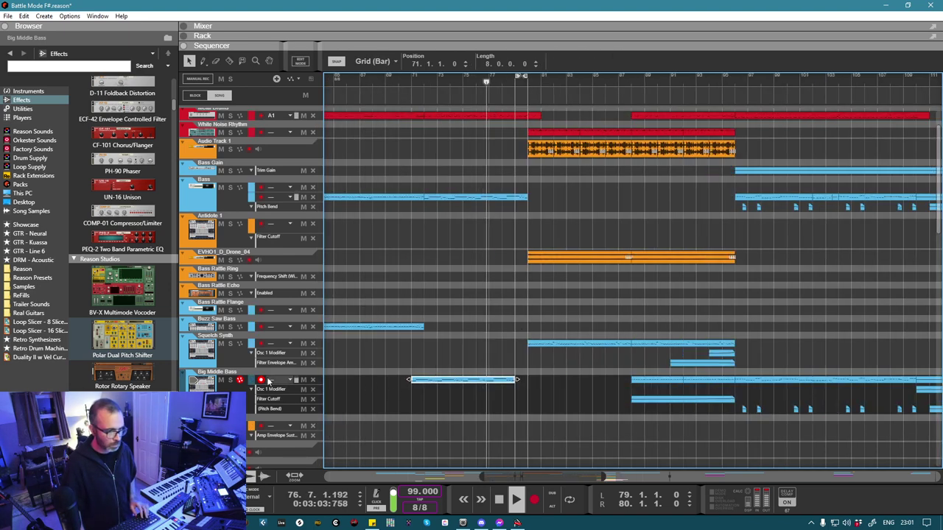
scroll(528, 354, "down", 4, "ctrl")
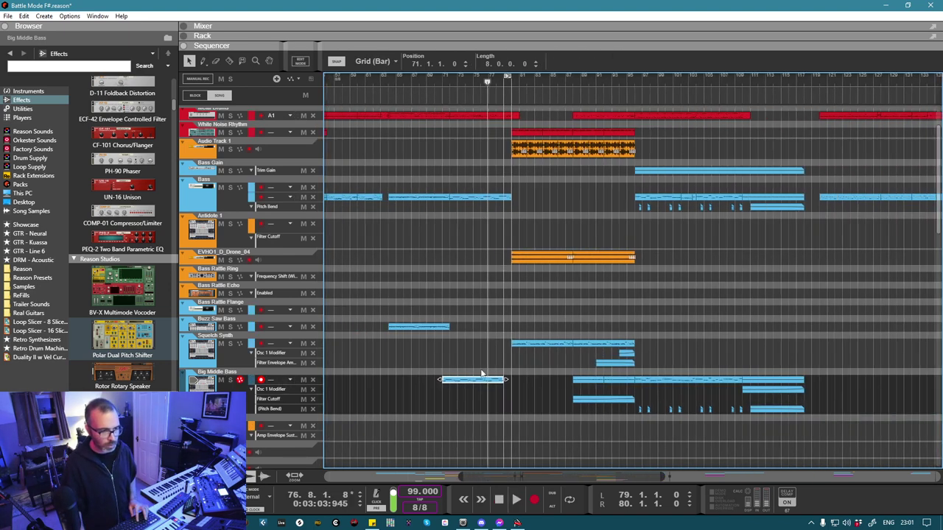
left_click(229, 381)
left_click(619, 79)
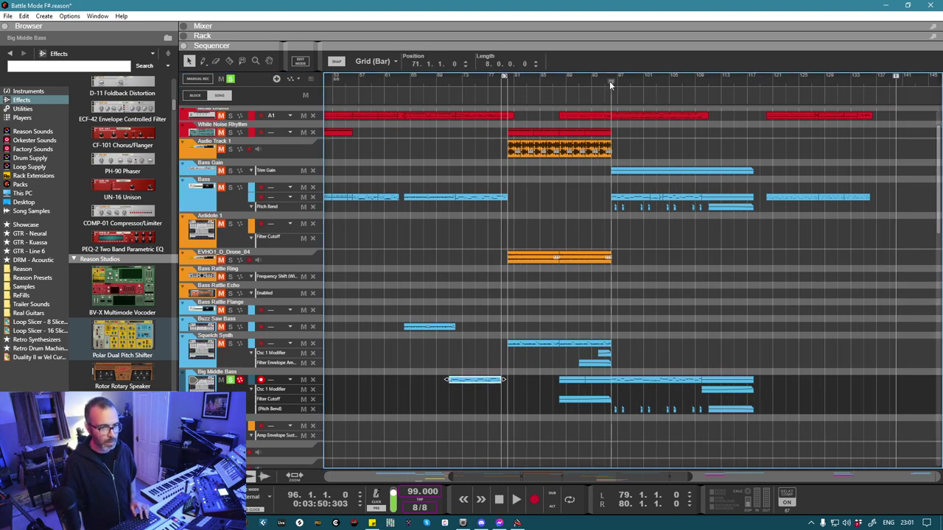
key("space")
left_click(448, 86)
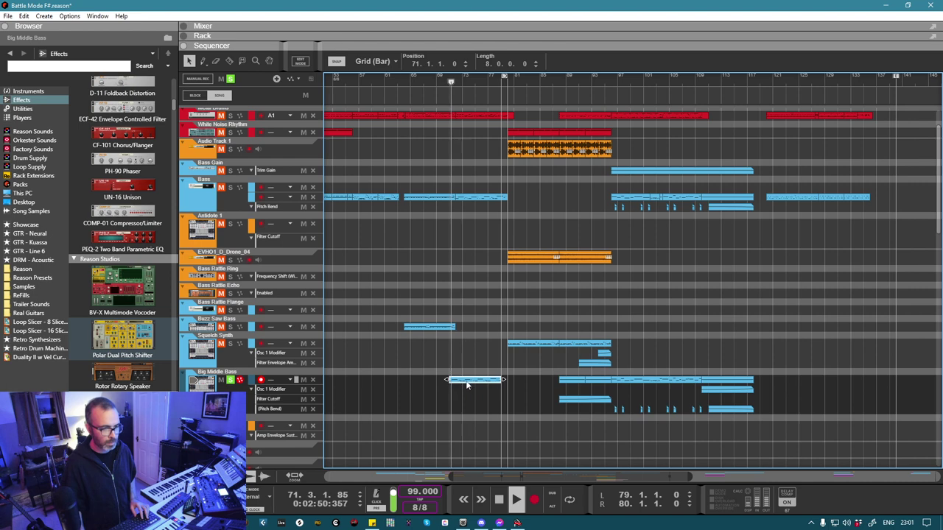
left_click(233, 381)
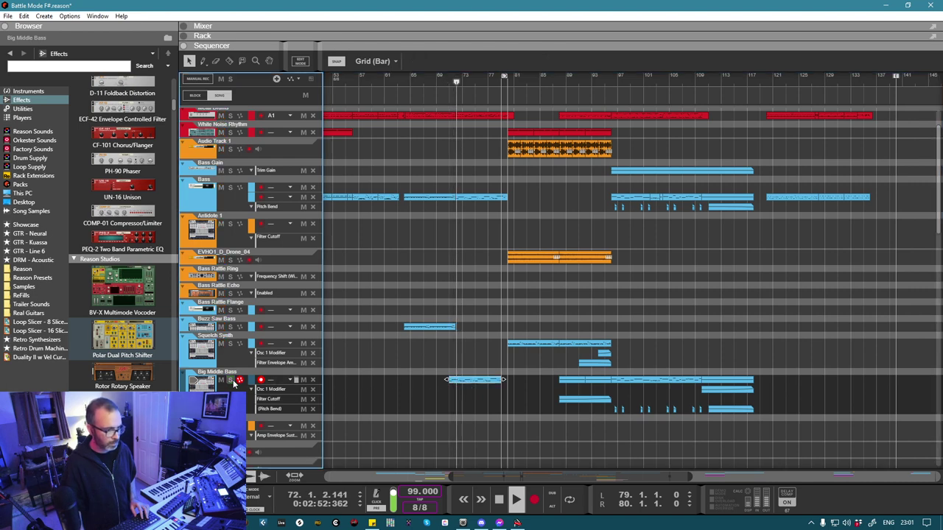
Step: Move the copied Big Middle Bass clip to 72.1.1 and play the section from bar 72 to bar 80
left_click(442, 380)
scroll(440, 381, "up", 5)
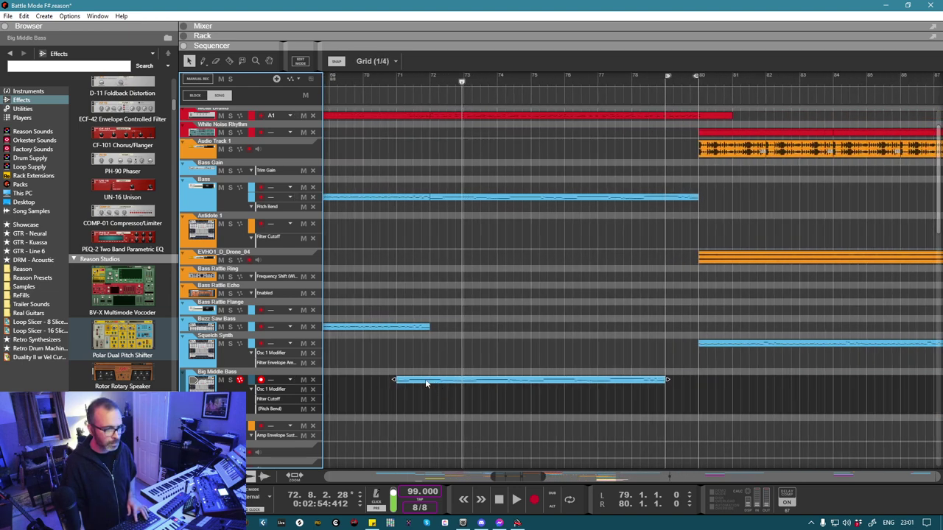
left_click_drag(461, 383, 449, 383)
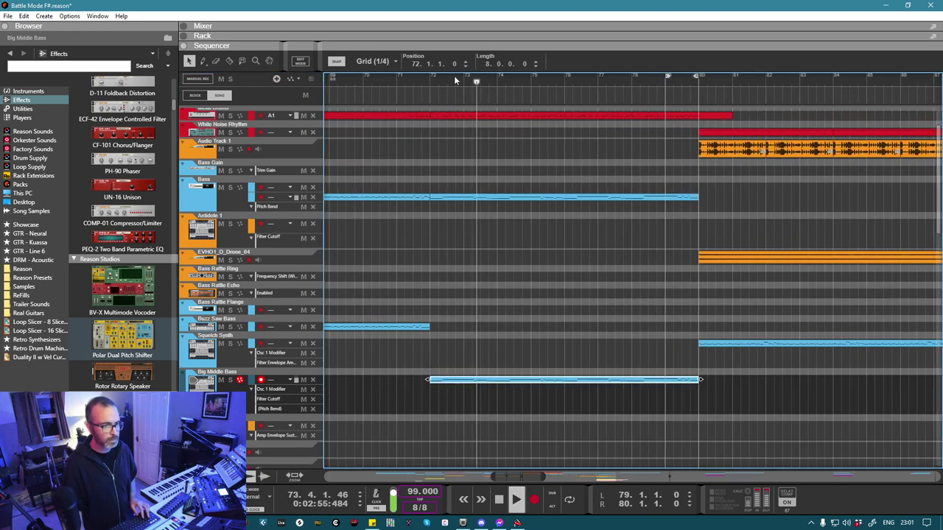
scroll(487, 293, "left", 4)
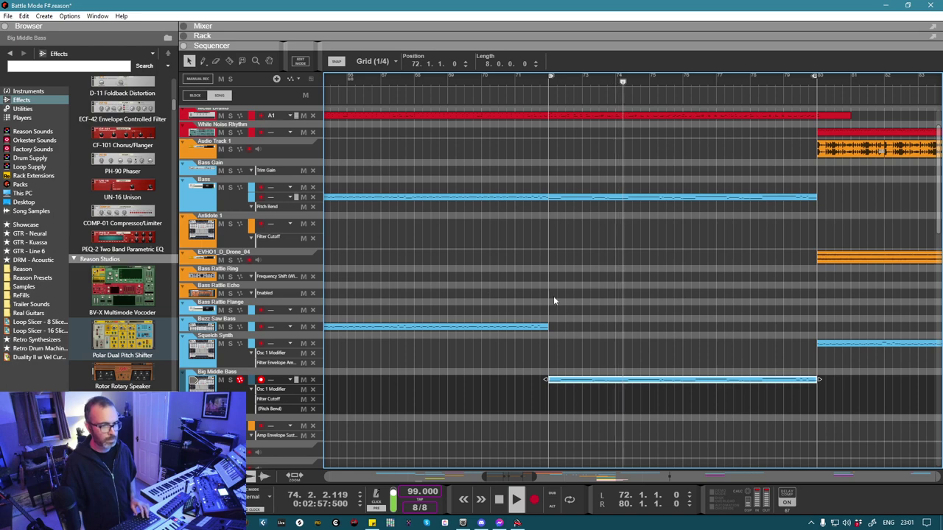
Step: Set the left locator to 64.1.1 and the right locator to 100.1.1 while the song plays
scroll(572, 321, "down", 8)
scroll(572, 321, "down", 3)
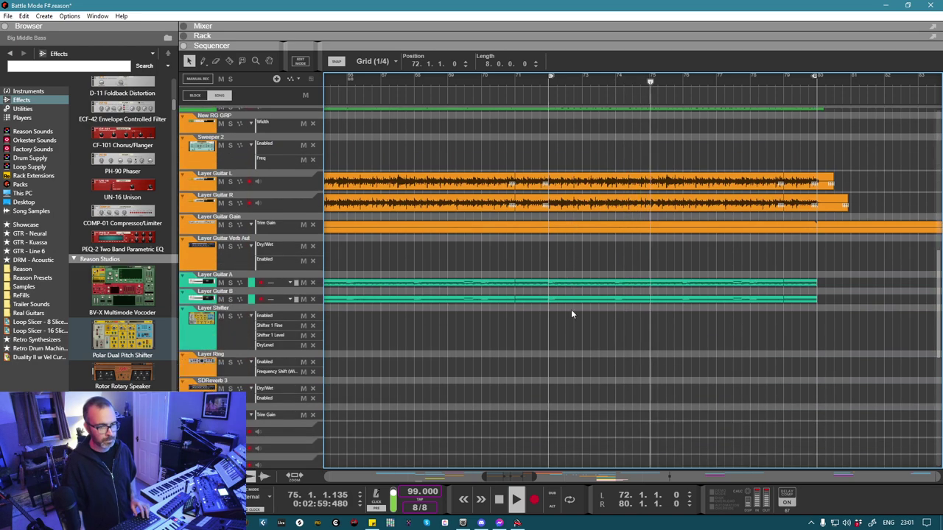
scroll(572, 306, "down", 5)
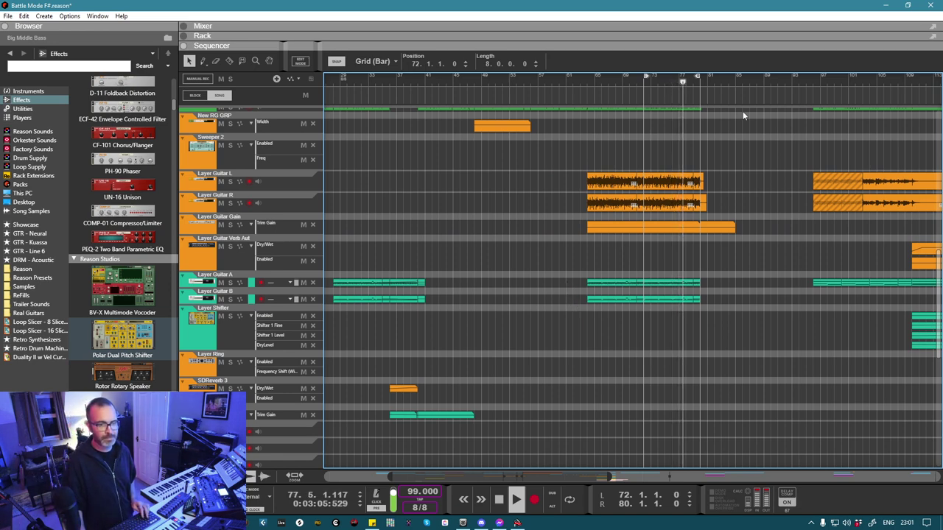
left_click(774, 81, "alt")
left_click(844, 80, "alt")
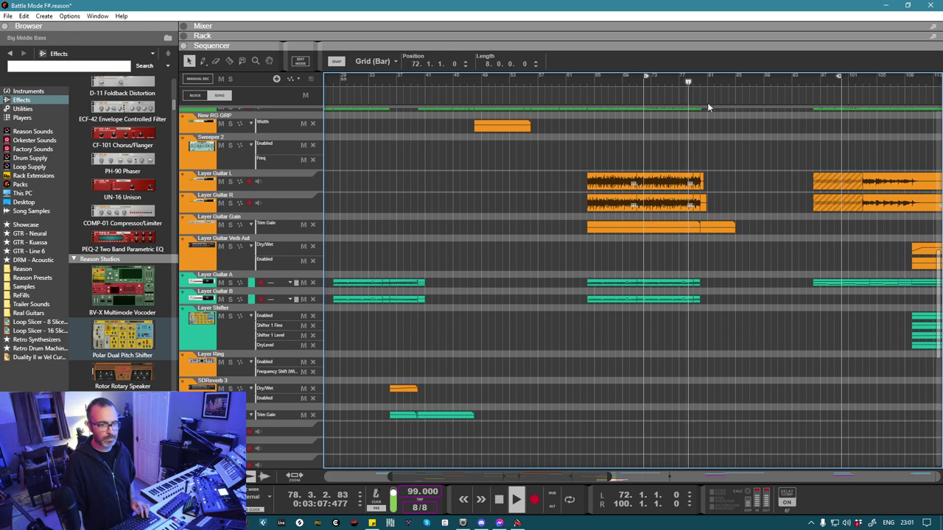
left_click(590, 79, "ctrl")
scroll(603, 145, "down", 3)
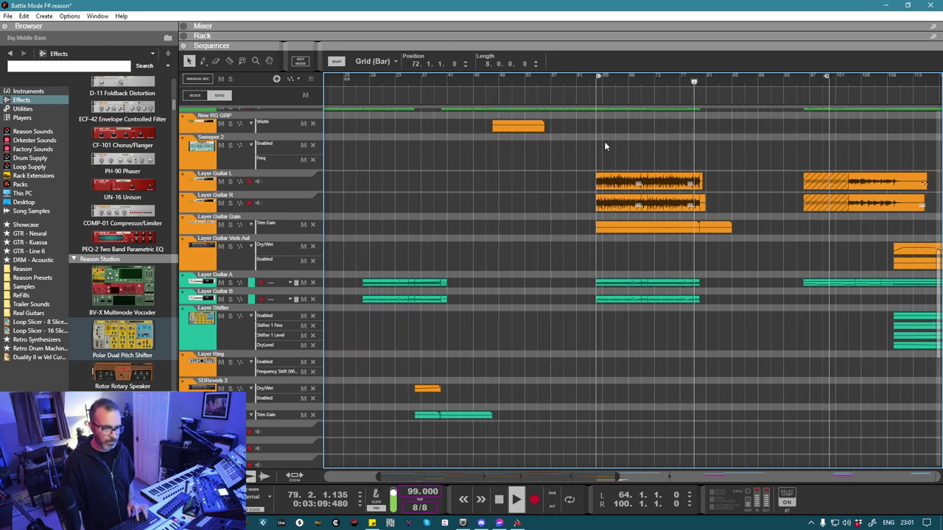
scroll(603, 145, "down", 1)
scroll(686, 193, "up", 5)
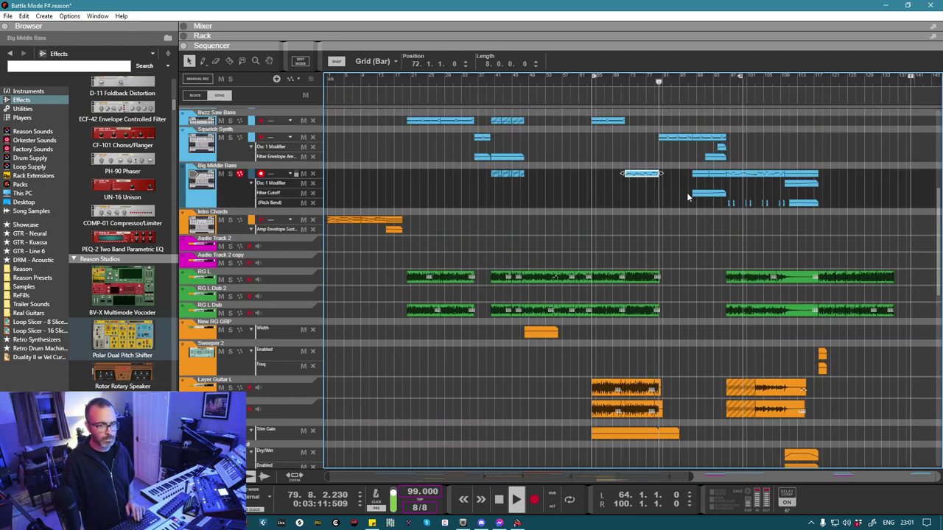
scroll(686, 192, "up", 7)
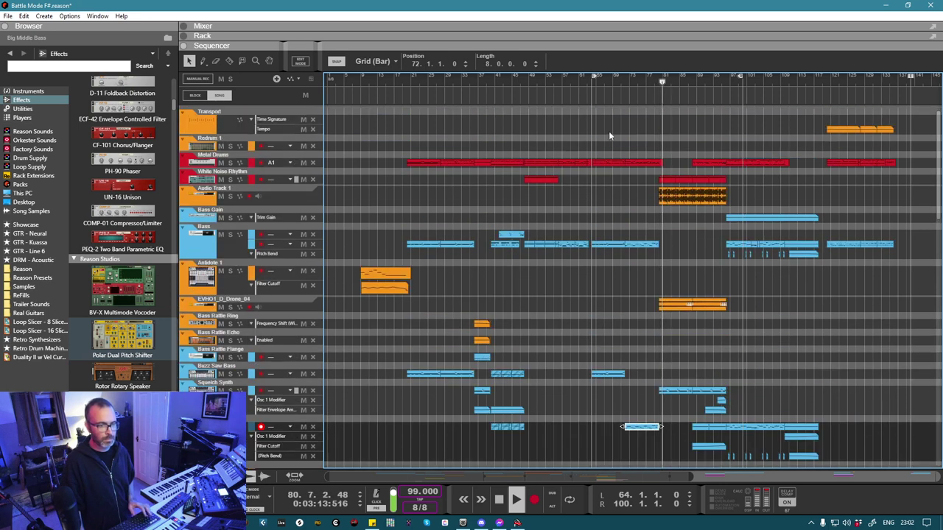
Step: Play the song from bar 62 and review the clips on all tracks around bars 64 to 80, including the Layer Guitar and Choir parts
left_click(583, 83)
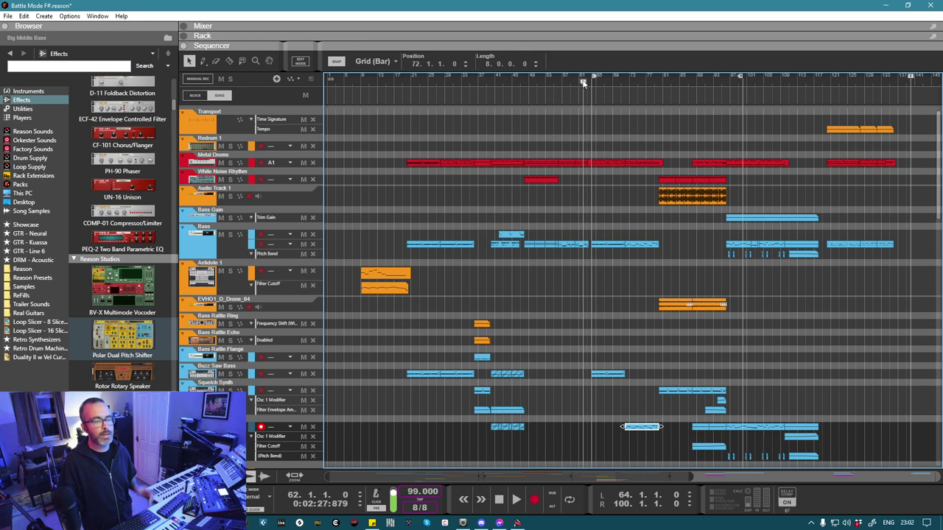
scroll(632, 261, "down", 10)
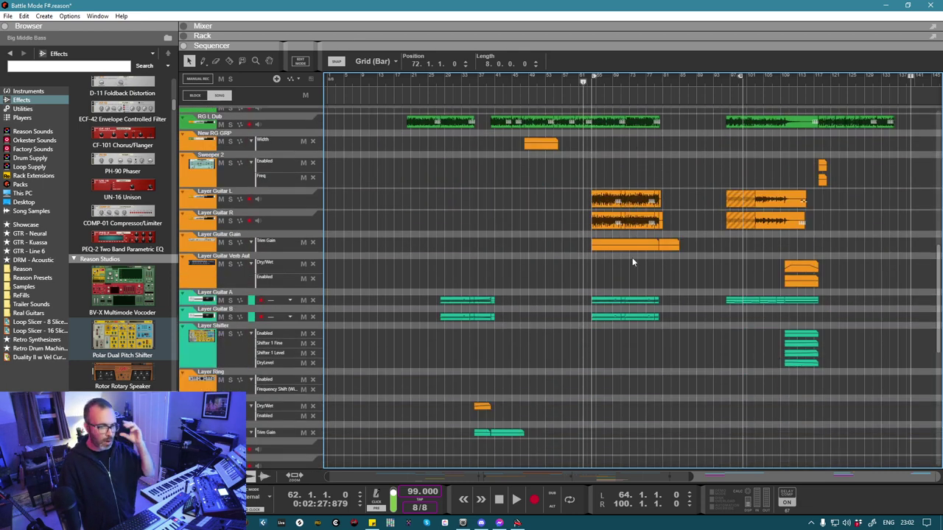
key("space")
scroll(632, 261, "down", 8)
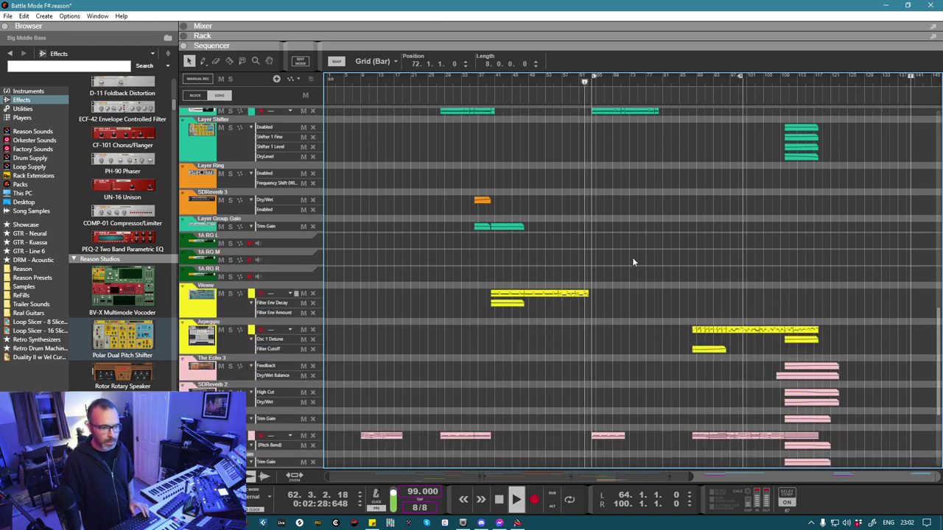
scroll(632, 261, "up", 10)
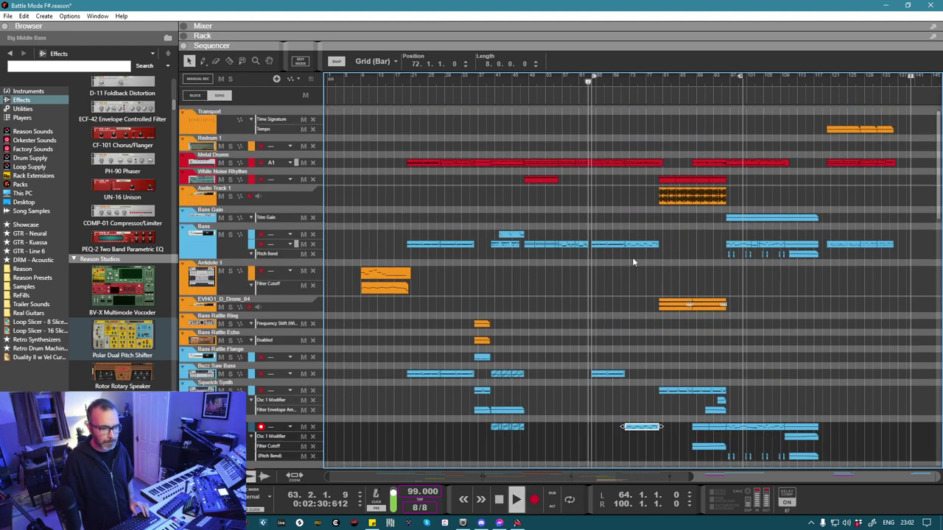
scroll(631, 261, "down", 4)
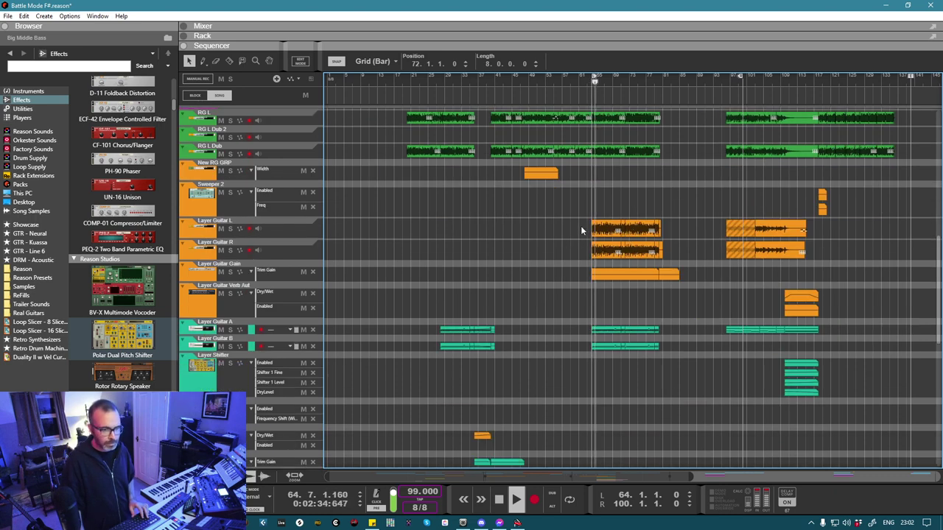
left_click_drag(585, 369, 623, 329)
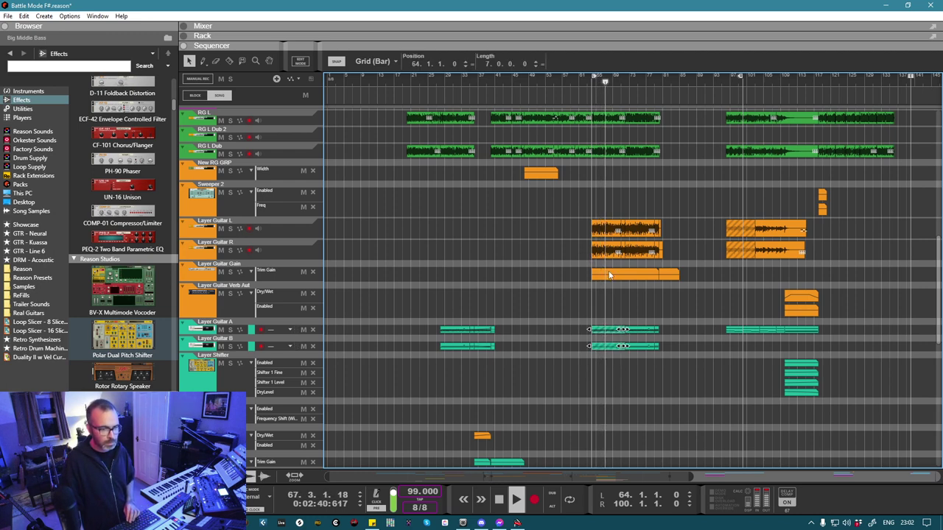
scroll(587, 327, "down", 10)
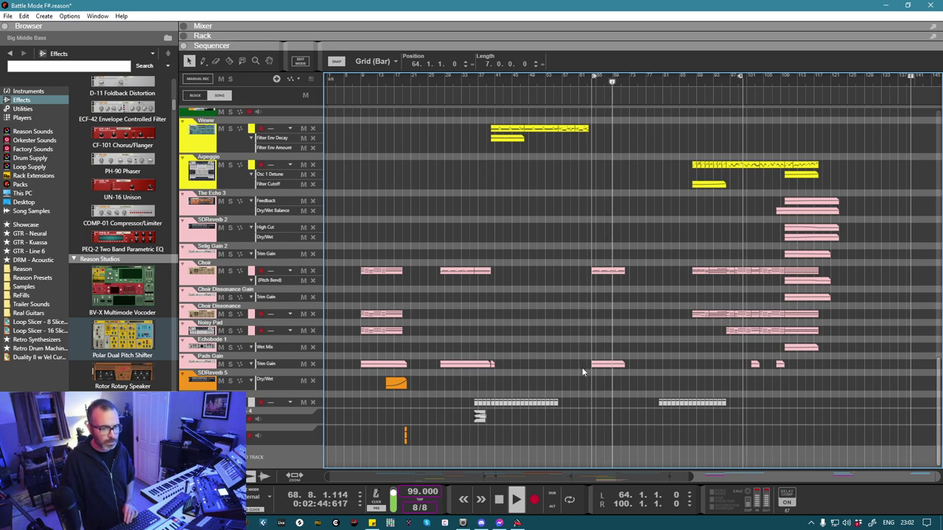
scroll(582, 363, "up", 3)
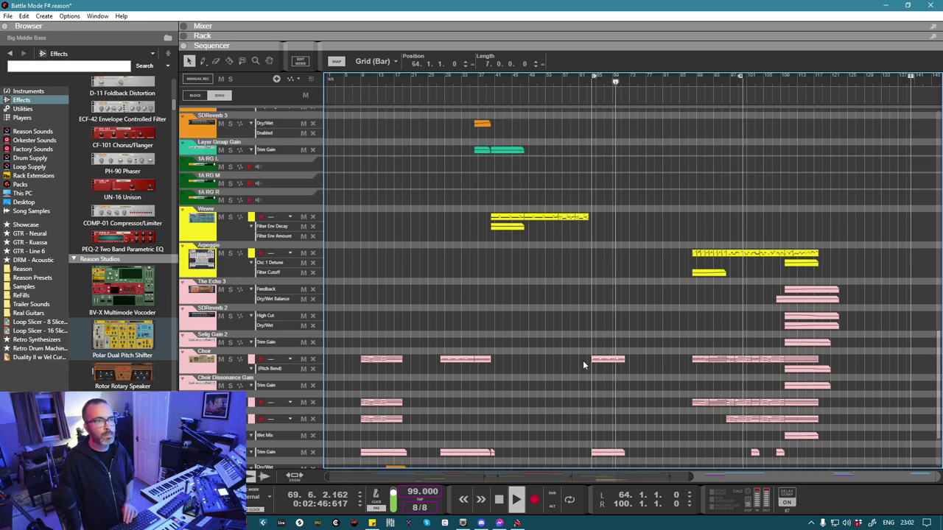
scroll(583, 364, "up", 1)
scroll(582, 360, "up", 5)
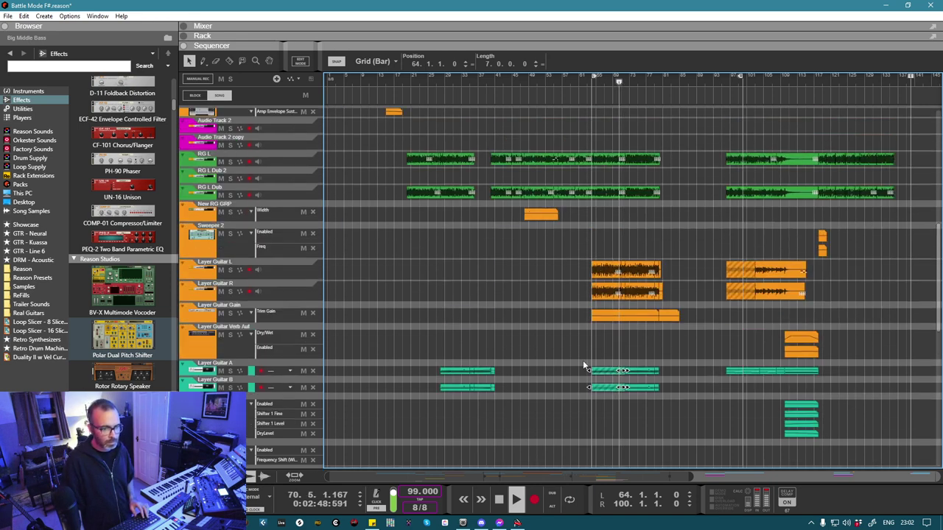
Step: Set the Trim Gain automation point at 64.1.1 on the Layer Guitar Gain track to -5.0 dB
left_click(609, 317)
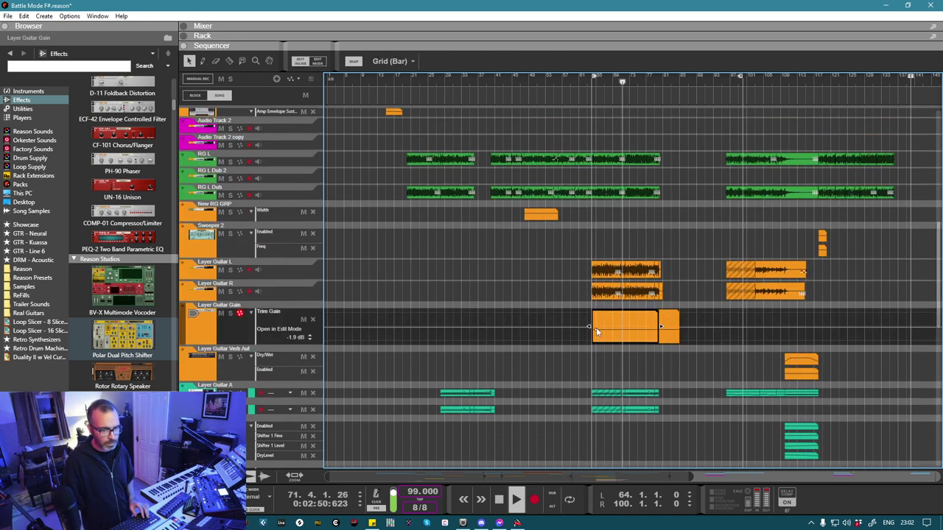
left_click(594, 327)
left_click_drag(593, 327, 594, 329)
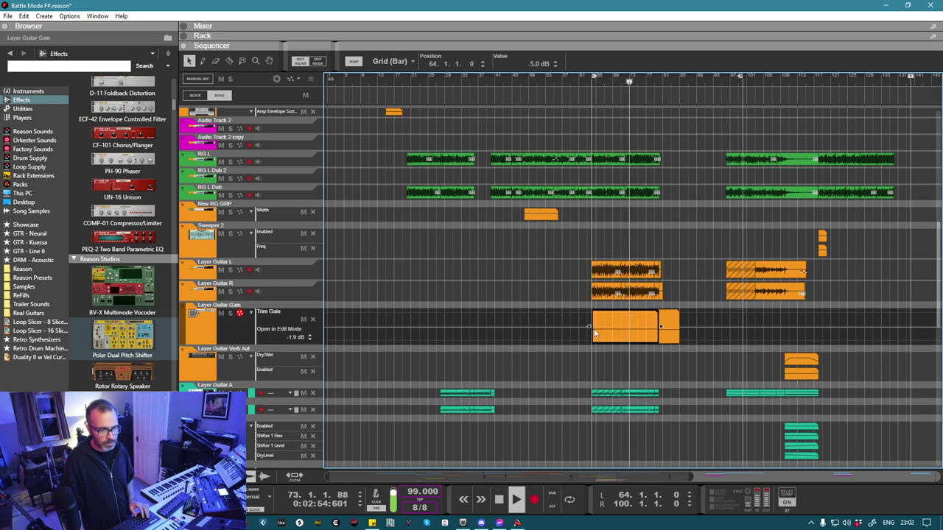
double_click(547, 293)
Step: Set the left locator to 1.1.1 and the right locator to 140.1.1, and save the song
scroll(565, 324, "up", 10)
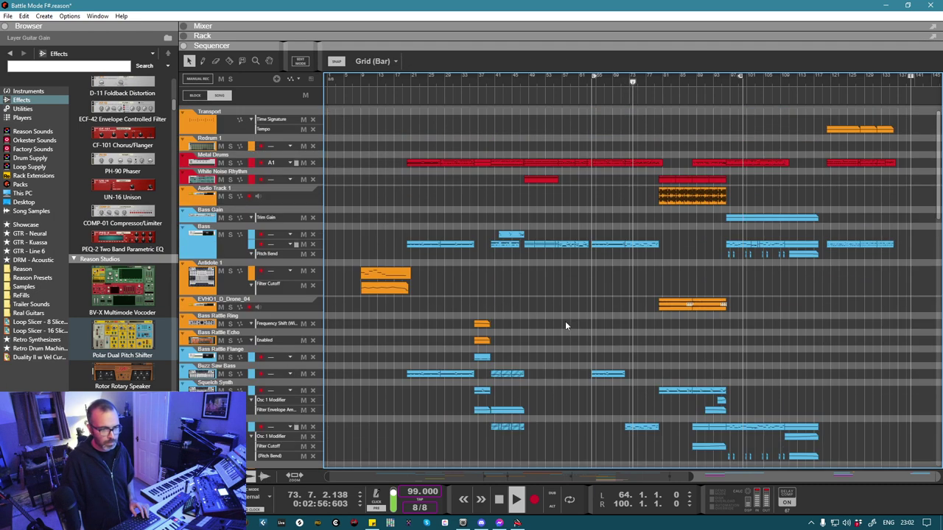
scroll(616, 326, "down", 6)
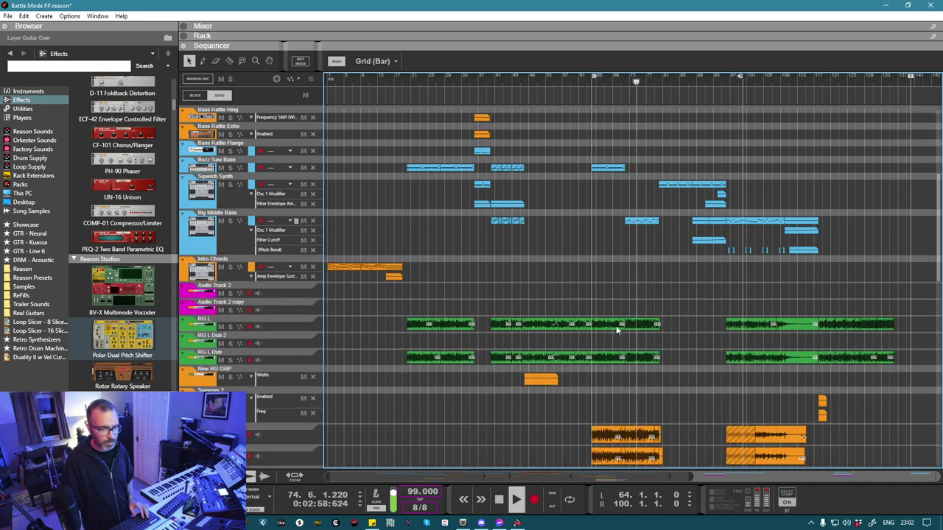
scroll(616, 326, "down", 3)
left_click_drag(593, 76, 704, 82)
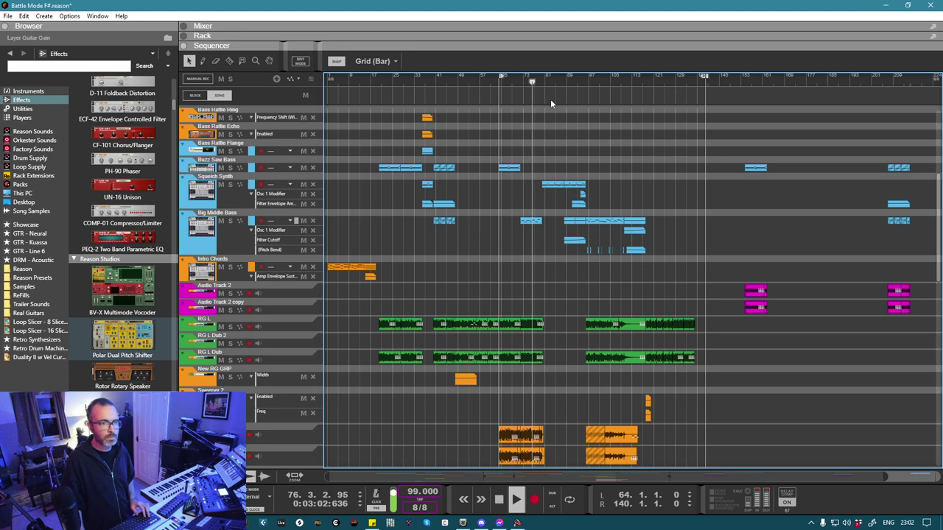
left_click(341, 87, "ctrl")
left_click(322, 85, "ctrl")
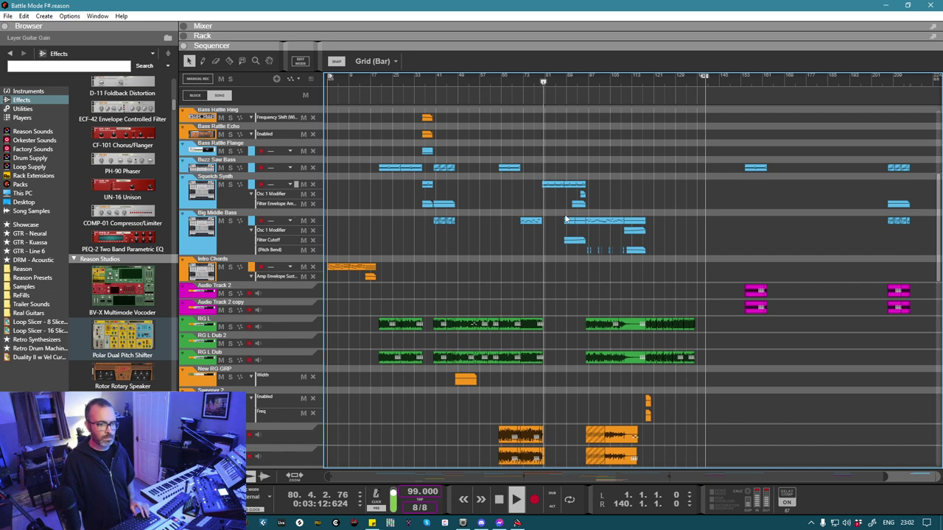
Step: Stop playback around bar 84 and open the Drones folder under Samples, Audio Imperia Sound Design, Event Horizon
scroll(564, 213, "up", 7)
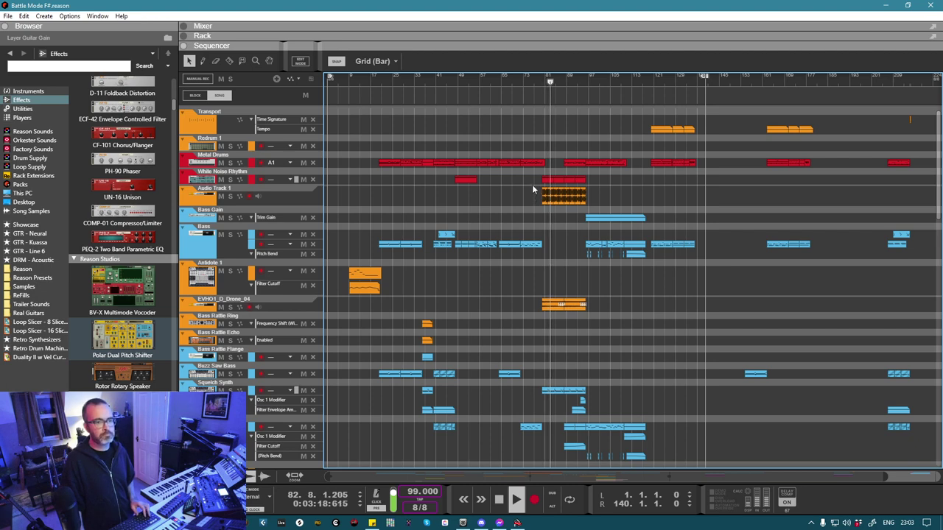
scroll(537, 205, "down", 10)
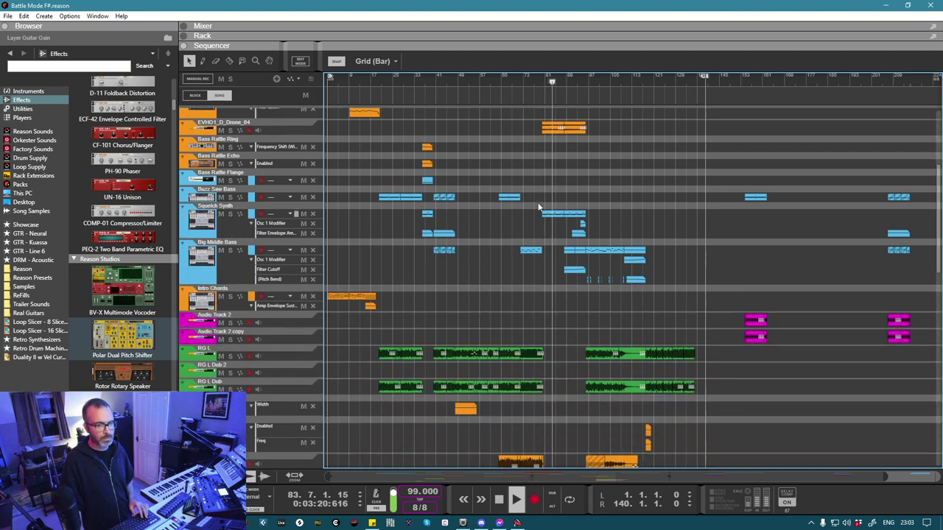
scroll(538, 206, "up", 10)
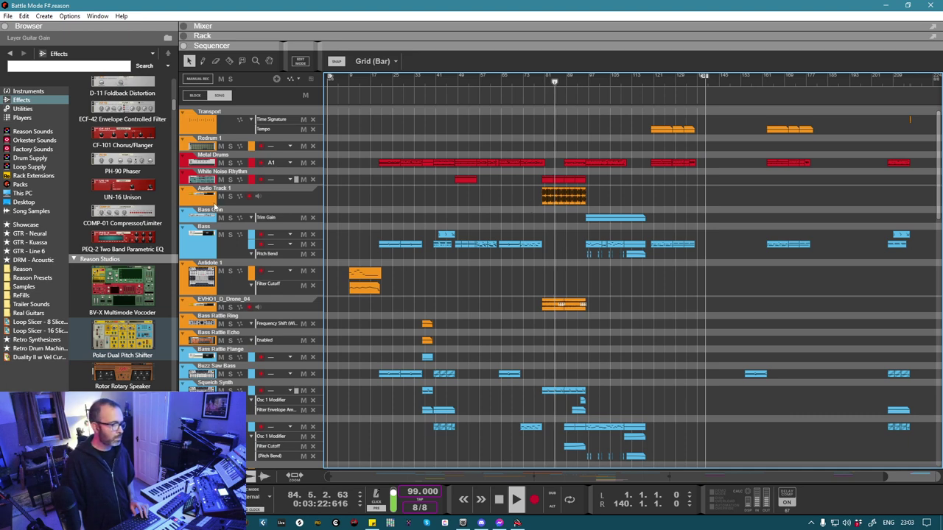
left_click(24, 286)
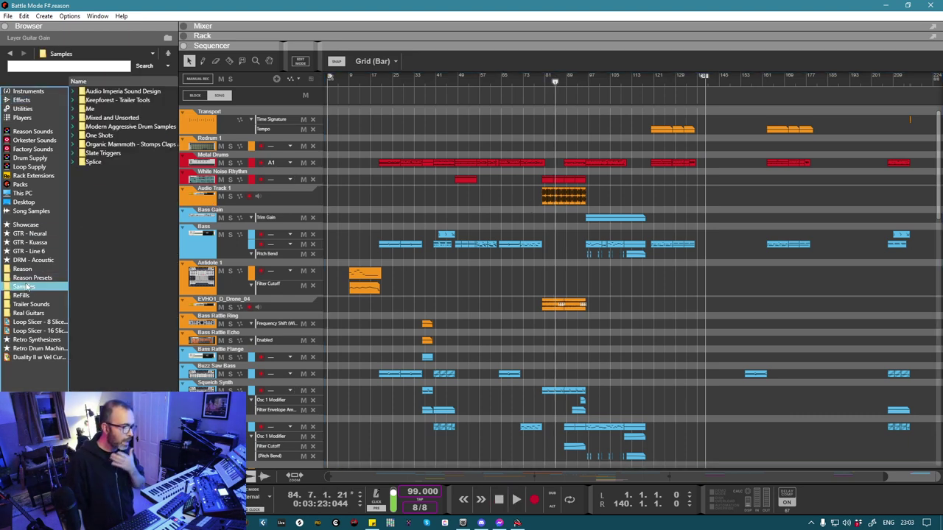
double_click(122, 92)
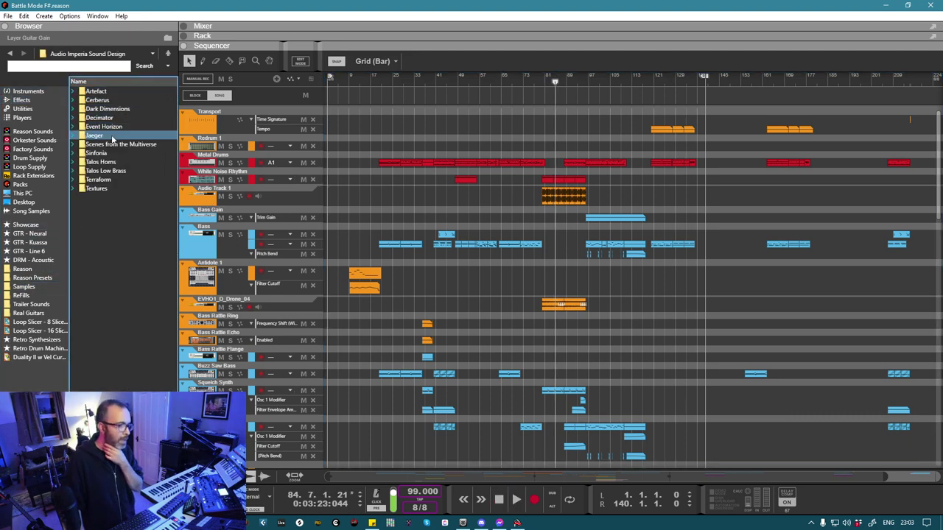
double_click(115, 127)
left_click(103, 101)
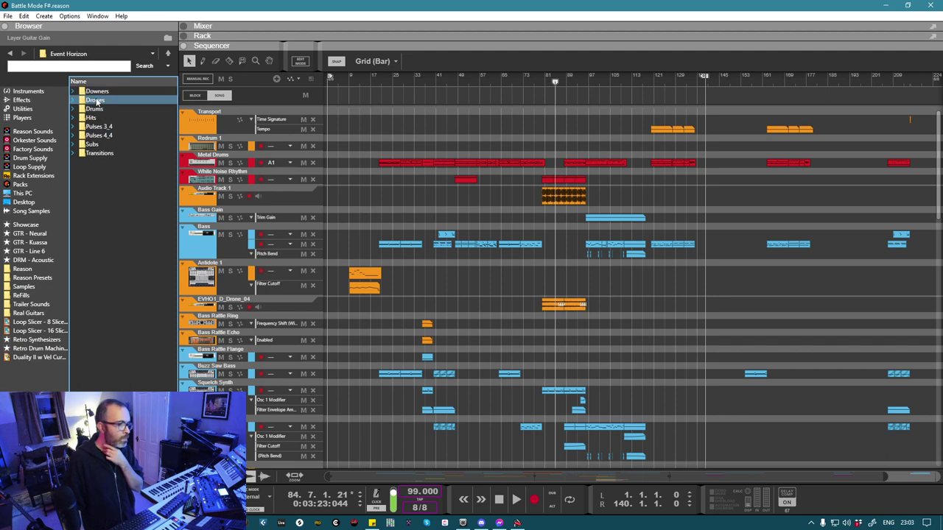
double_click(103, 101)
Step: Audition the drone samples between EVHO1_D_Drone_12.wav and EVHO1_D_Drone_20.wav in the Drones folder
left_click(107, 189)
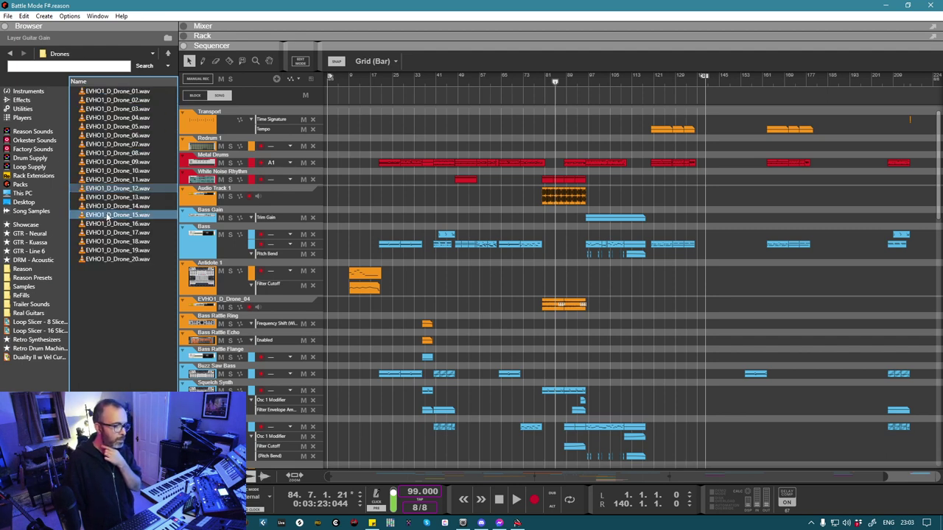
left_click(109, 214)
left_click(143, 224)
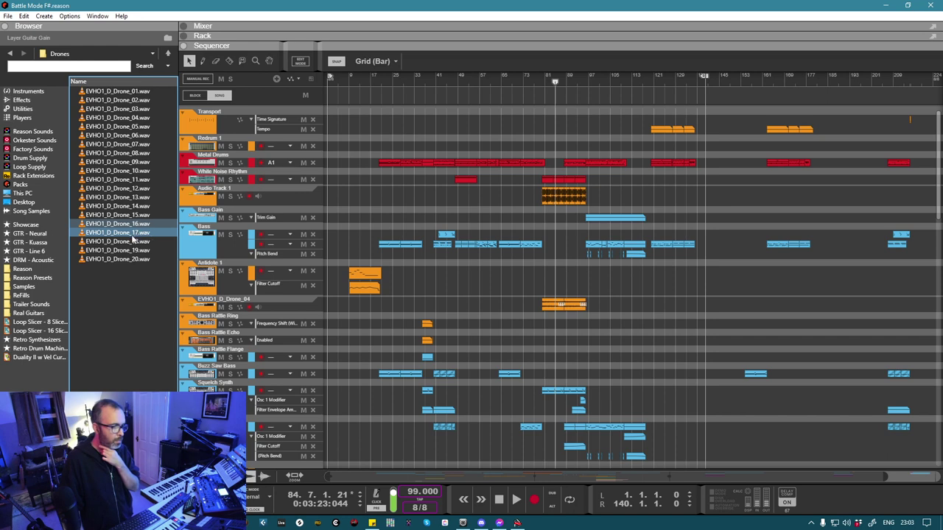
left_click(133, 237)
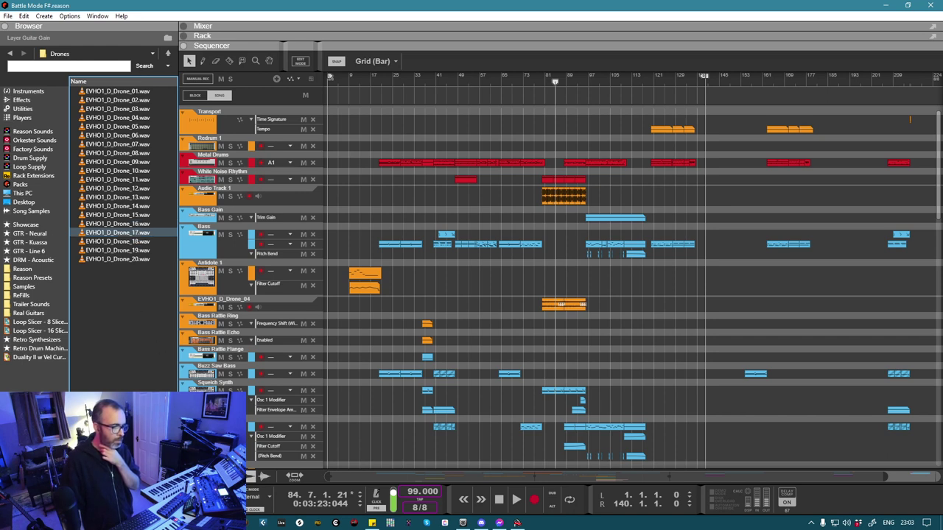
left_click(123, 244)
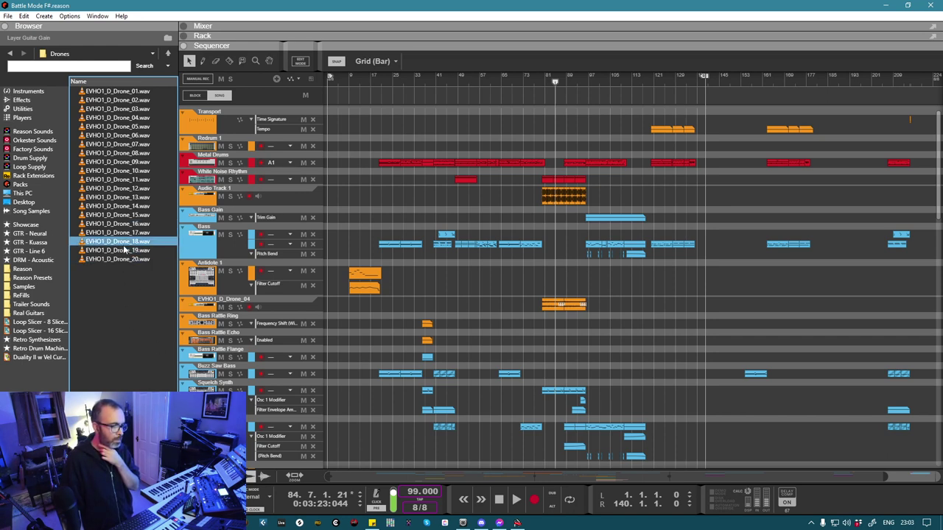
left_click(123, 259)
left_click(121, 251)
left_click(122, 241)
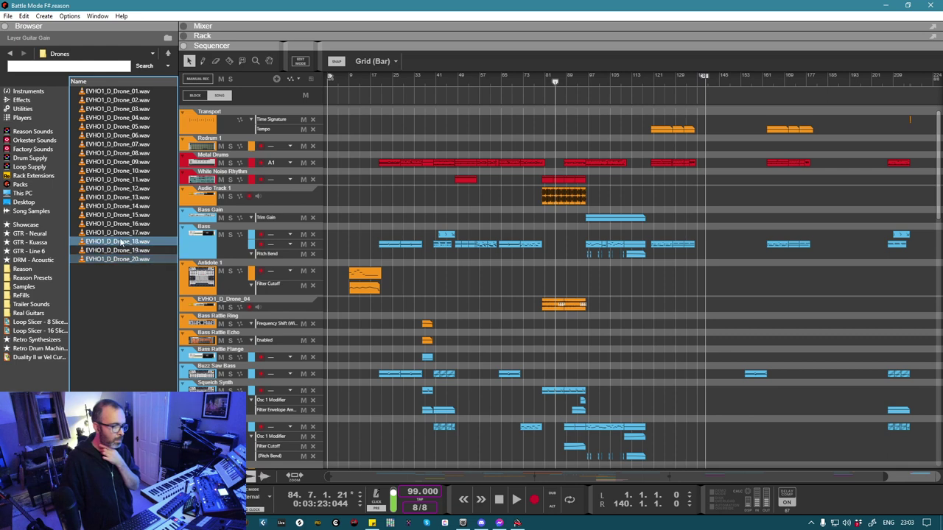
left_click(122, 233)
left_click(122, 224)
Step: Audition the remaining drone samples backwards from EVHO1_D_Drone_15.wav to EVHO1_D_Drone_08.wav and compare the last few
key("Up")
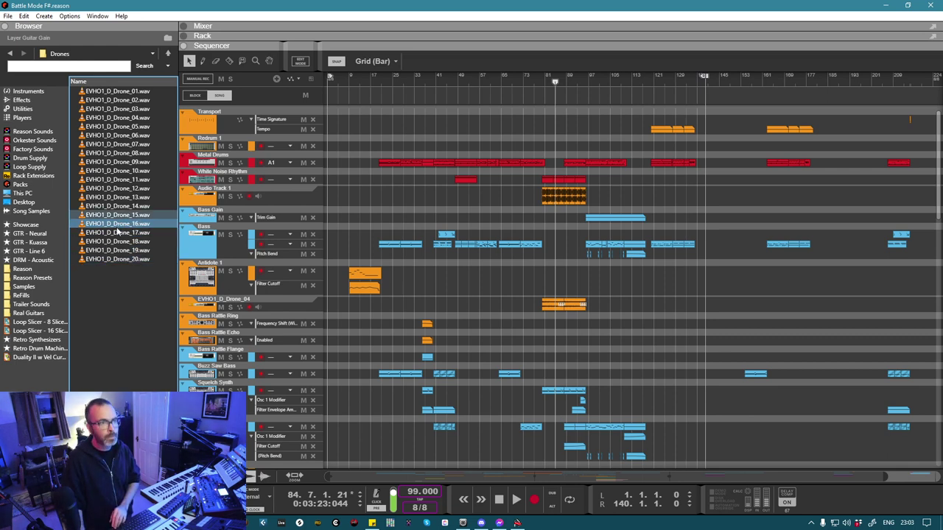
key("Up")
key("Up")
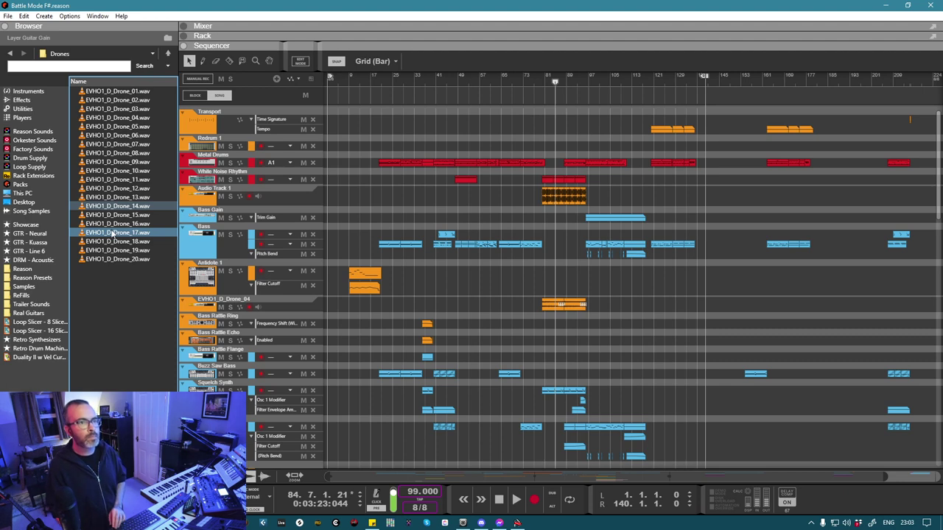
key("Up")
key("Up")
key("Up")
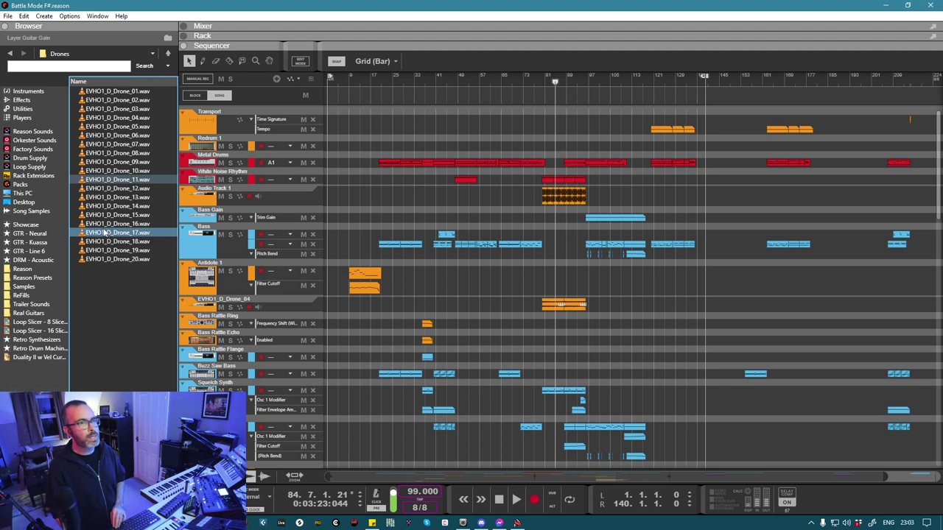
key("Up")
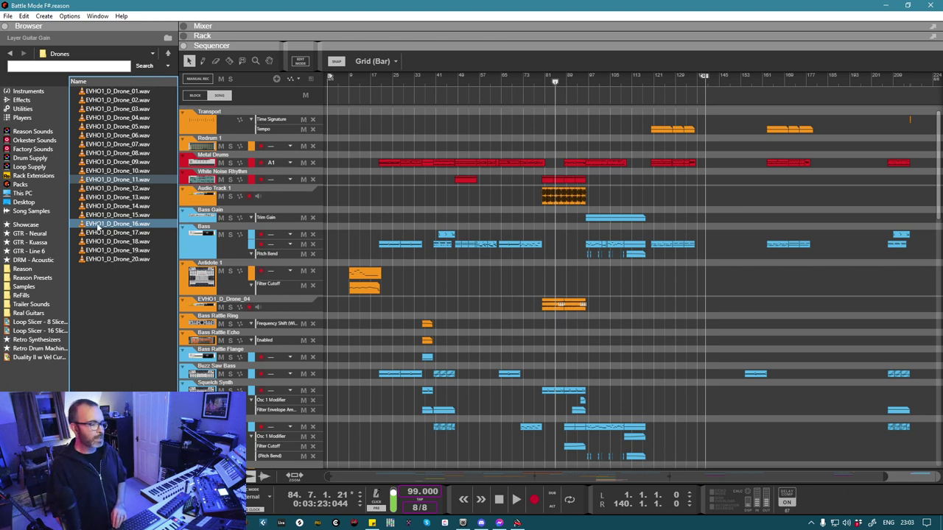
key("Up")
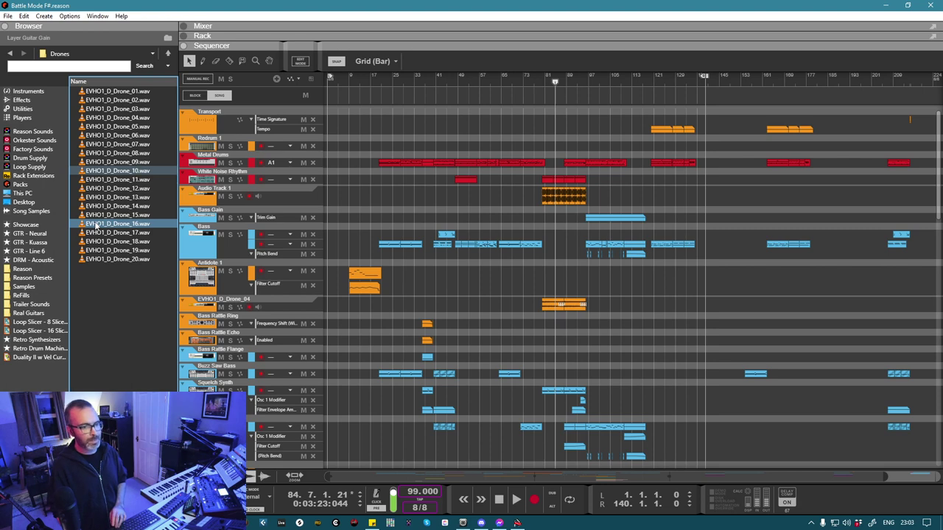
key("Up")
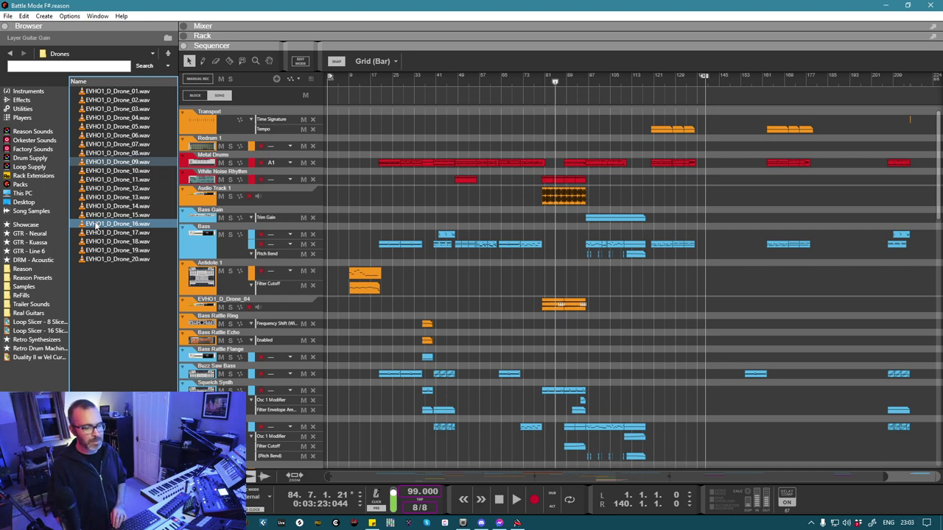
key("Up")
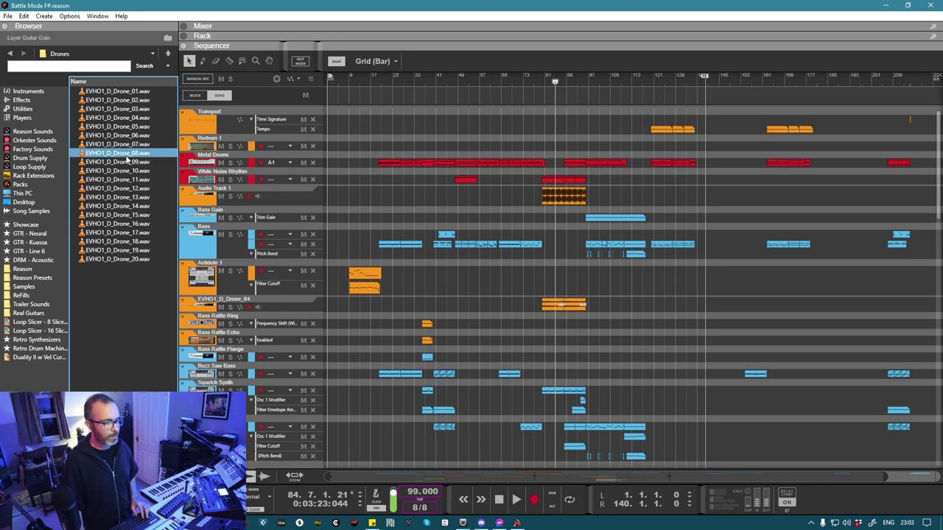
left_click(111, 172)
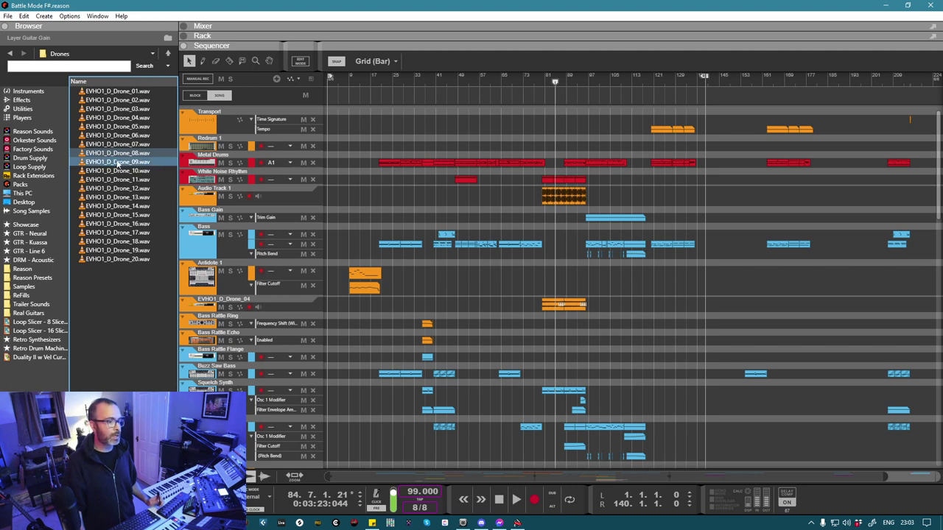
left_click(147, 177)
Step: Add EVHO1_D_Drone_08.wav on a new audio track below Audio Track 1, with the clip starting at bar 80 and transposed by 4.00
left_click(101, 155)
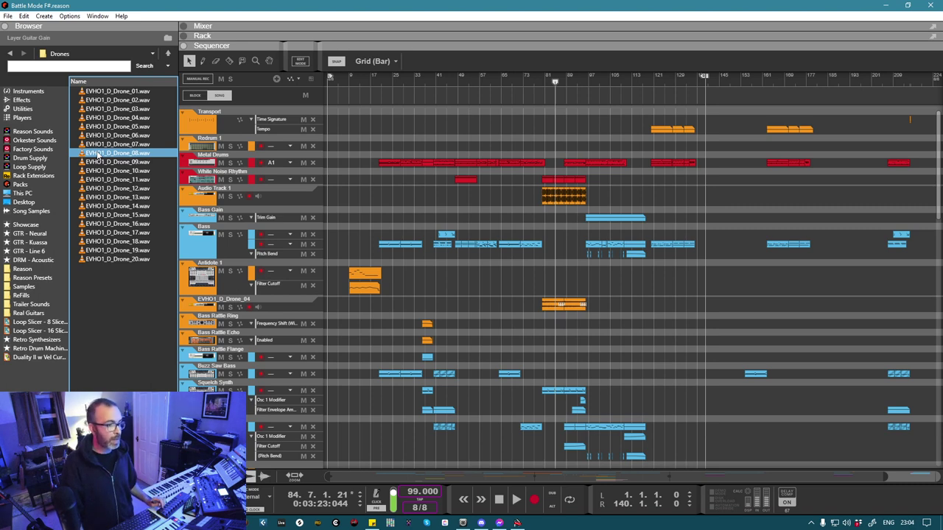
left_click_drag(98, 155, 247, 209)
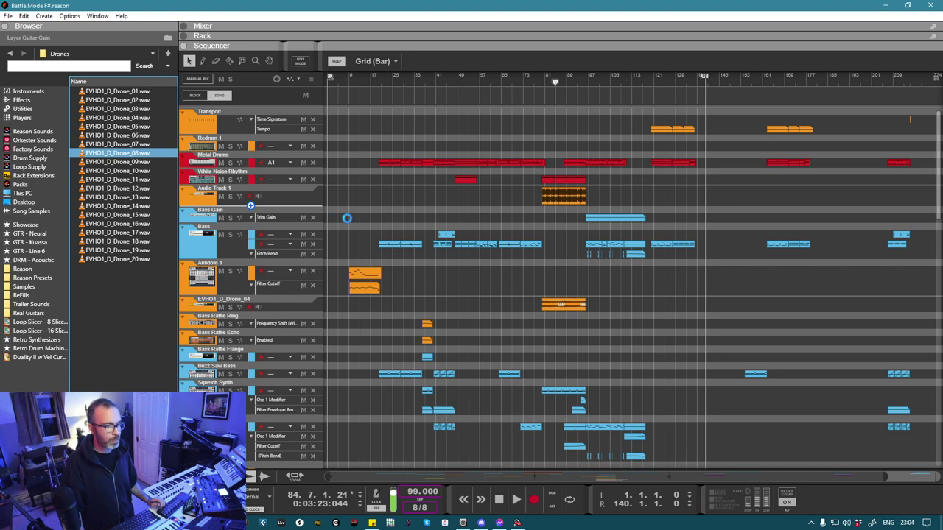
left_click_drag(349, 224, 563, 237)
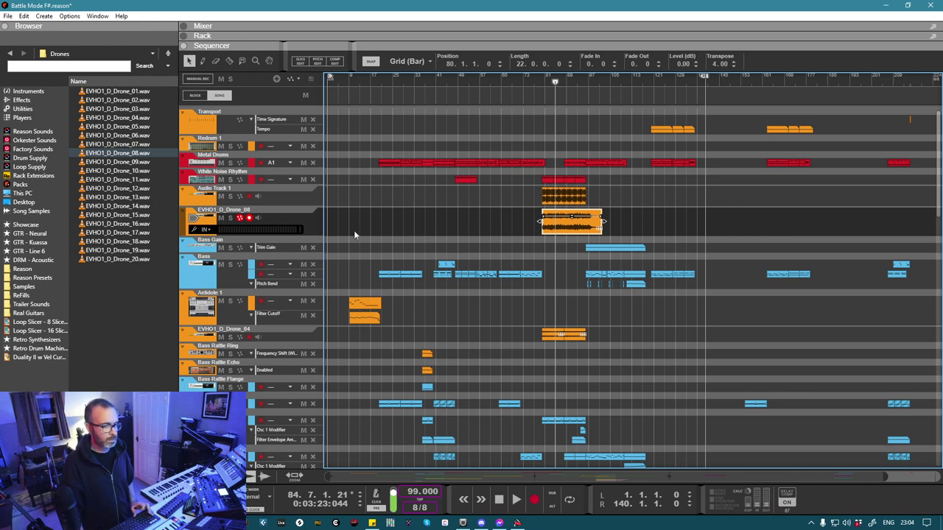
Step: Play the song from around bar 78 and set the new drone channel's level to about -7.81 dB in the mixer
left_click(537, 83)
key("space")
key("F5")
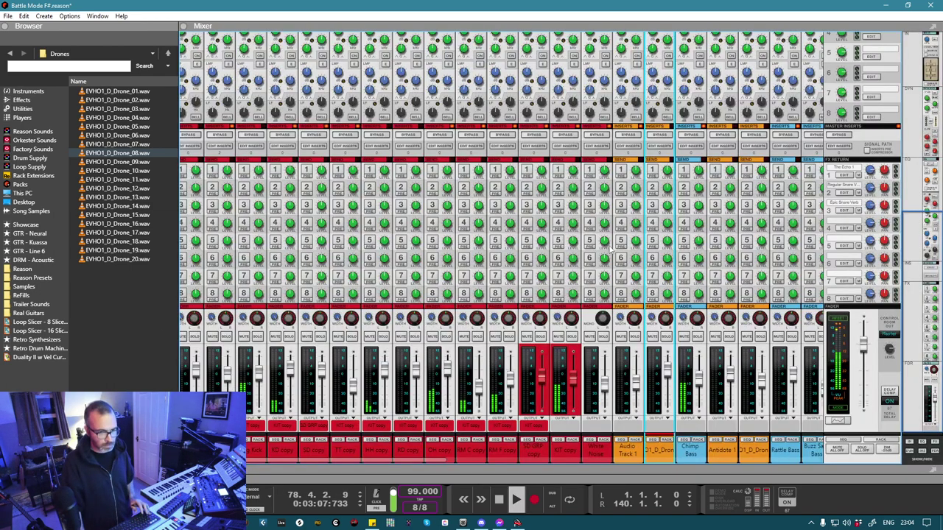
mouse_move(666, 385)
left_mouse_down()
mouse_move(668, 371)
mouse_move(669, 389)
left_mouse_up()
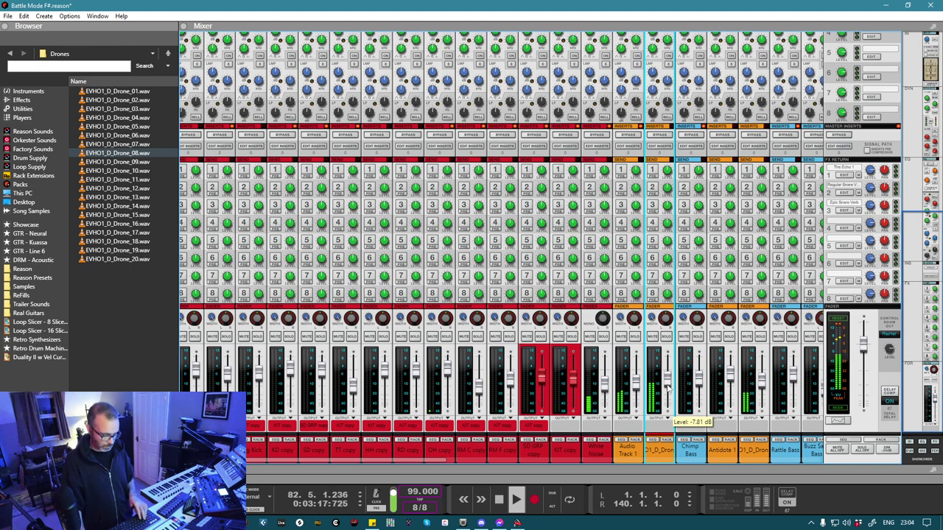
key("F7")
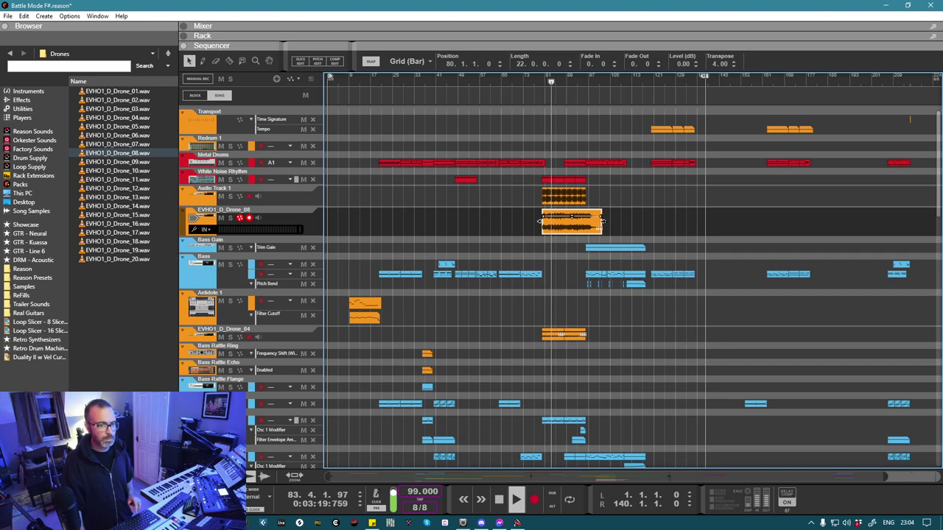
Step: Shorten the EVHO1_D_Drone_08 clip so it ends at bar 96, in line with the Audio Track 1 clip
left_click_drag(602, 221, 597, 221)
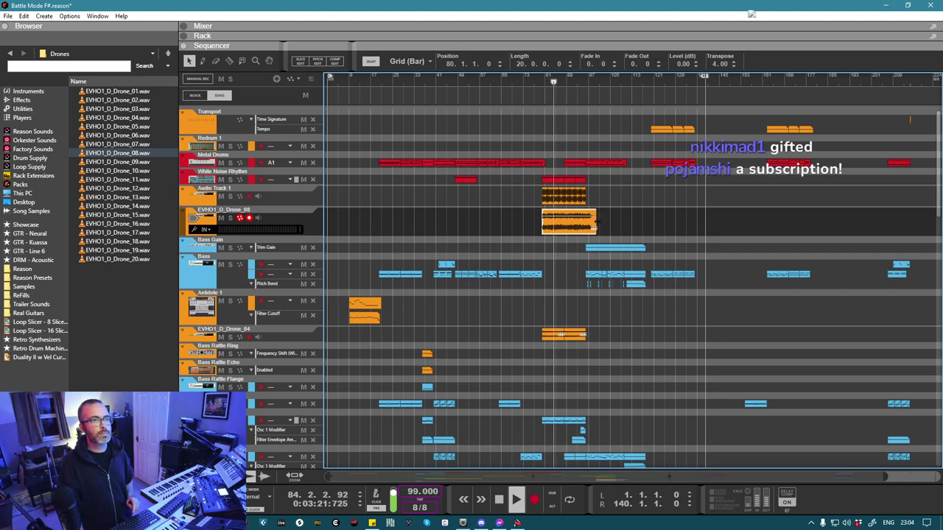
left_click_drag(596, 221, 589, 220)
left_click(597, 216)
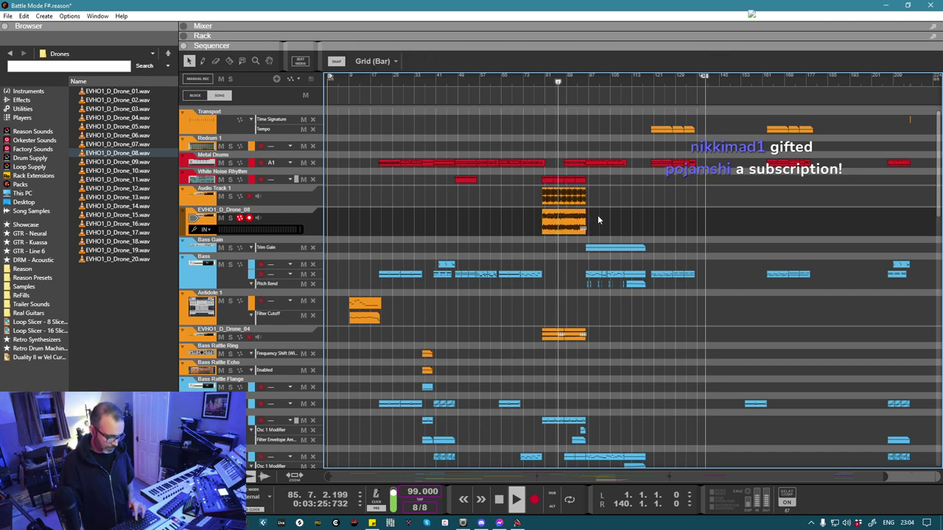
Step: Add a Level automation lane to the EVHO1_D_Drone_08 track and draw an automation clip from bar 89 to bar 96
scroll(597, 215, "up", 2)
scroll(597, 215, "up", 2)
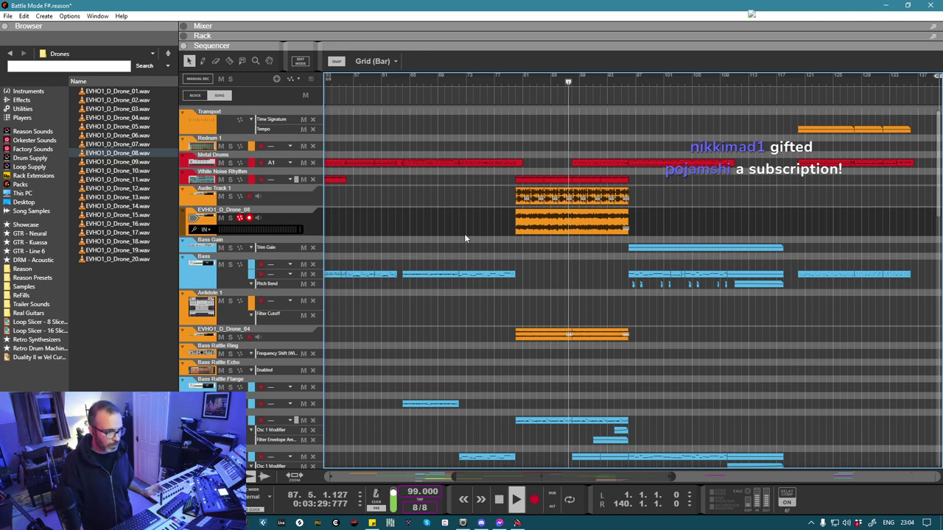
key("F6")
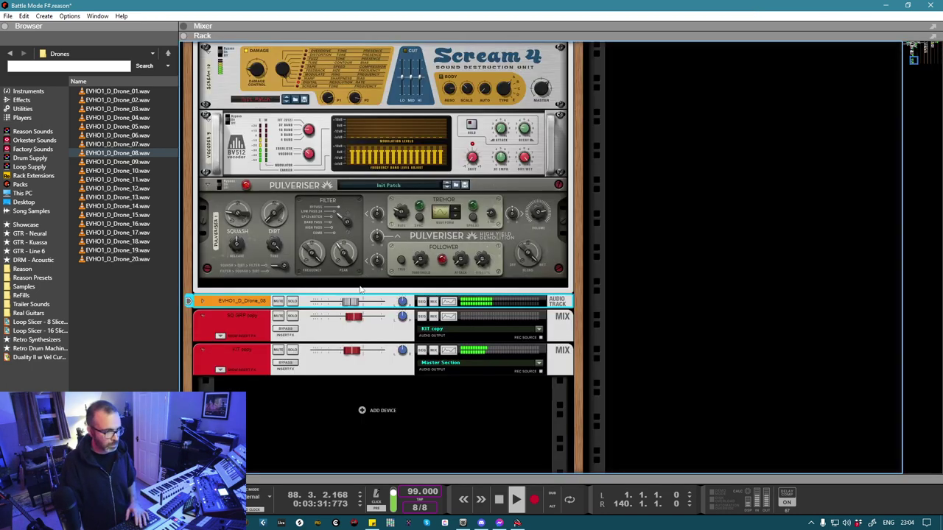
key("F7")
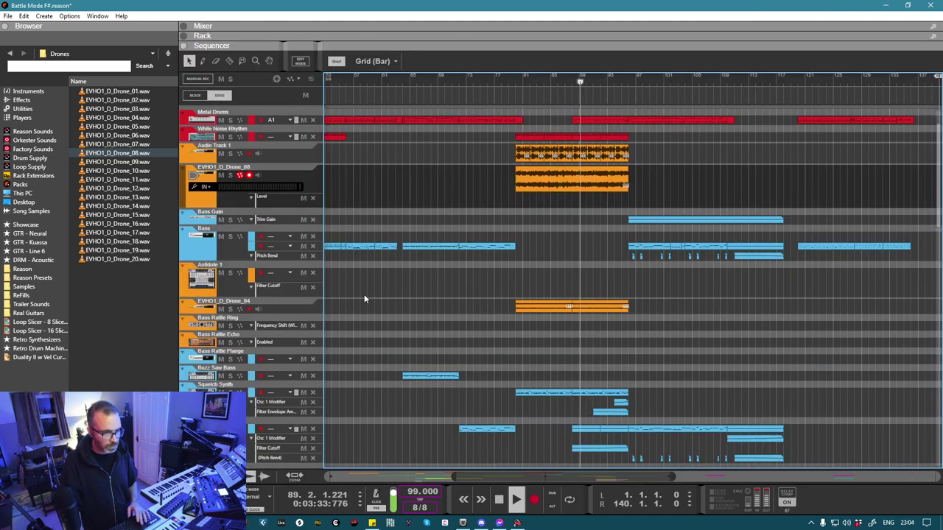
left_click_drag(580, 200, 622, 200)
Step: Shape the drone's Level automation with points of 456 at 93.1.1 and 632 at 96.1.1, checking it during playback
left_click(608, 203)
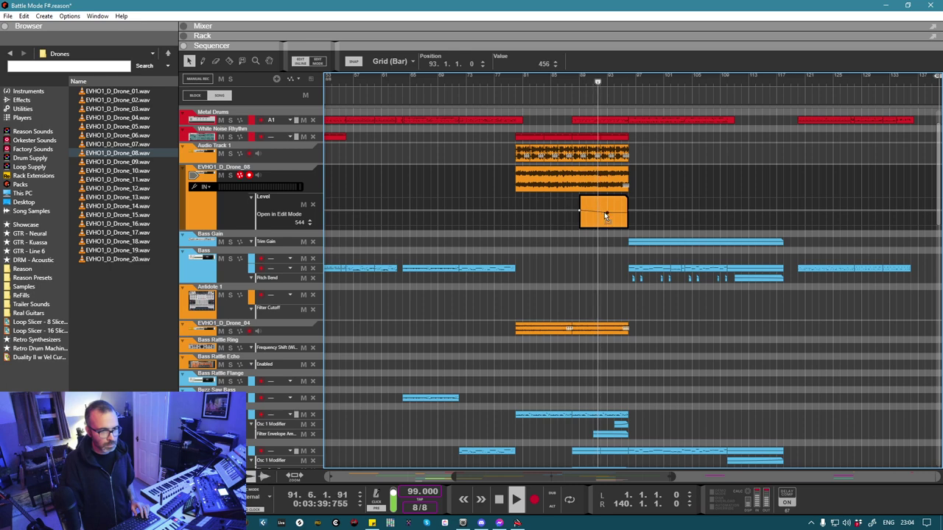
left_click(608, 216)
left_click_drag(608, 217, 609, 212)
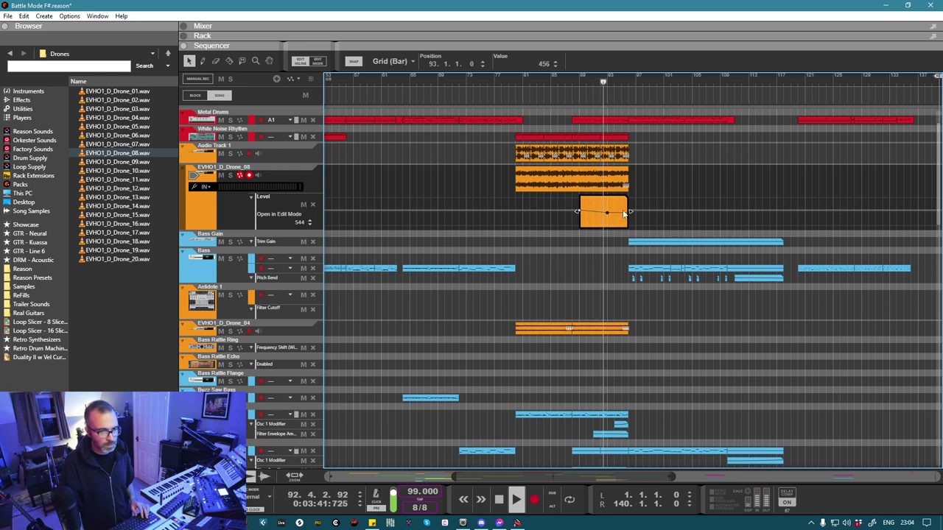
left_click(623, 212)
left_click(621, 211)
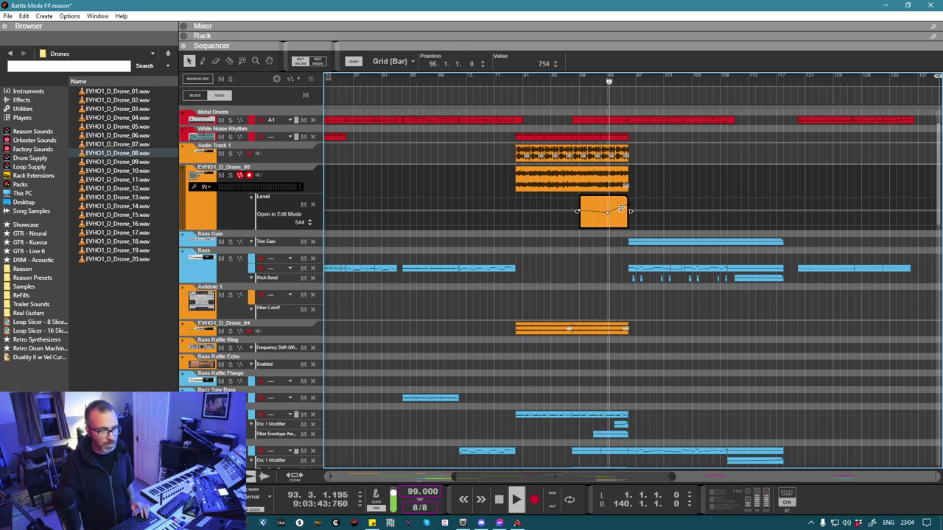
left_click(629, 209)
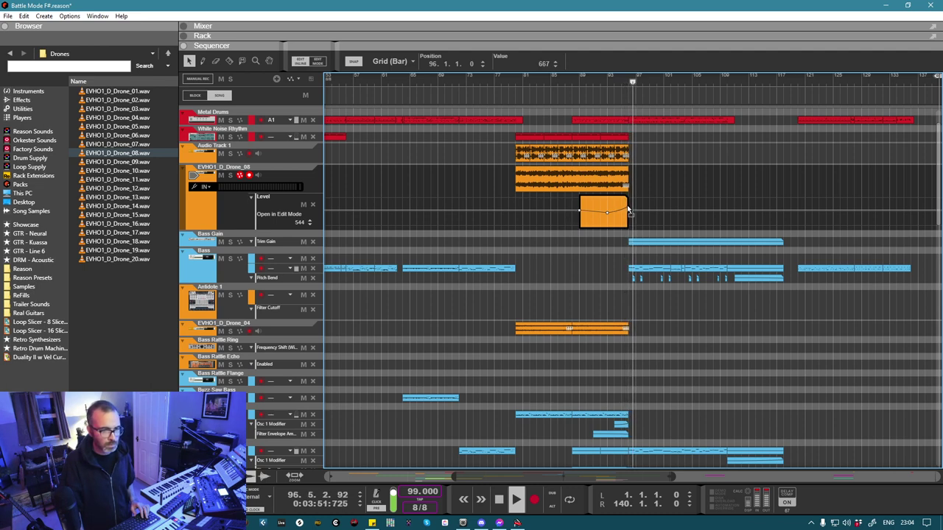
left_click(609, 79)
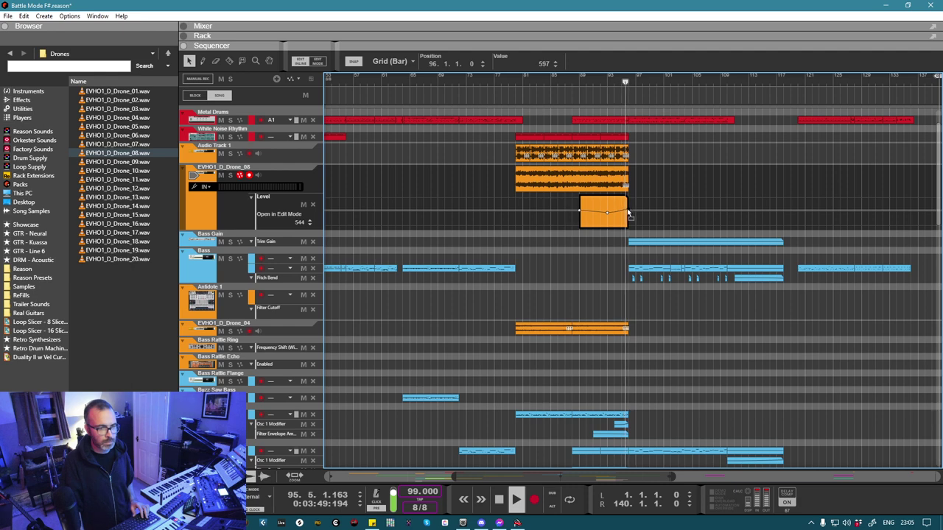
key("space")
Step: Set the left locator to 80.1.1 and review the drone channel's dynamics and EQ filter settings in the mixer
left_click(515, 83, "ctrl")
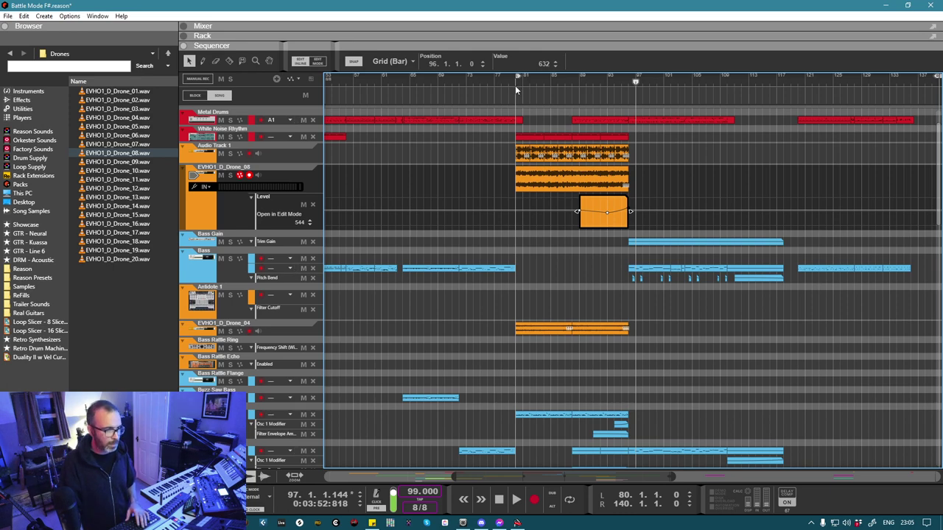
key("F5")
scroll(665, 322, "up", 8)
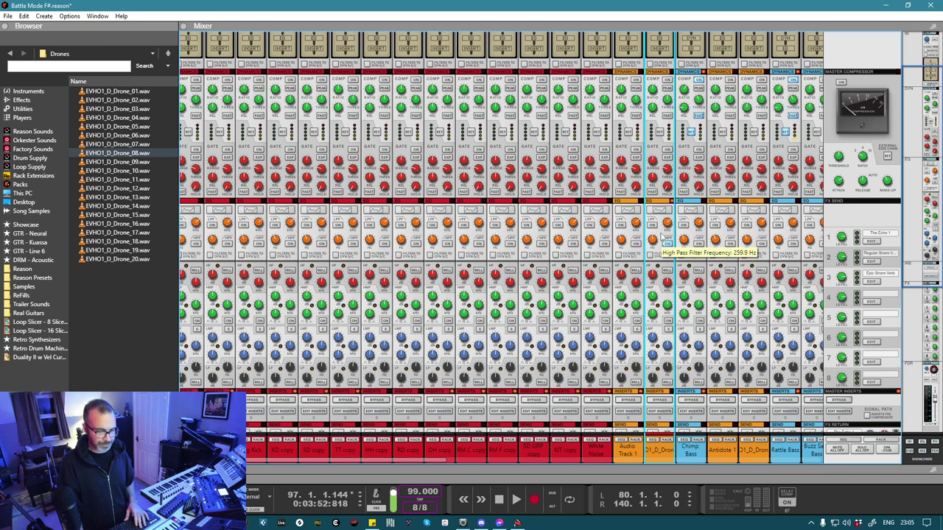
key("F7")
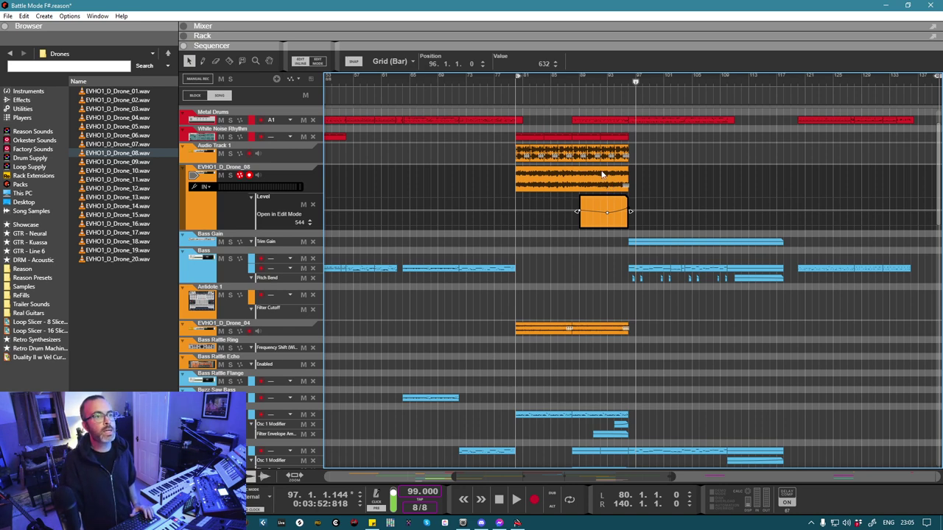
Step: Set the left locator to 96.1.1 and the right locator to 117.1.1 around the section following the drone clips
scroll(594, 216, "down", 2)
scroll(595, 216, "up", 3)
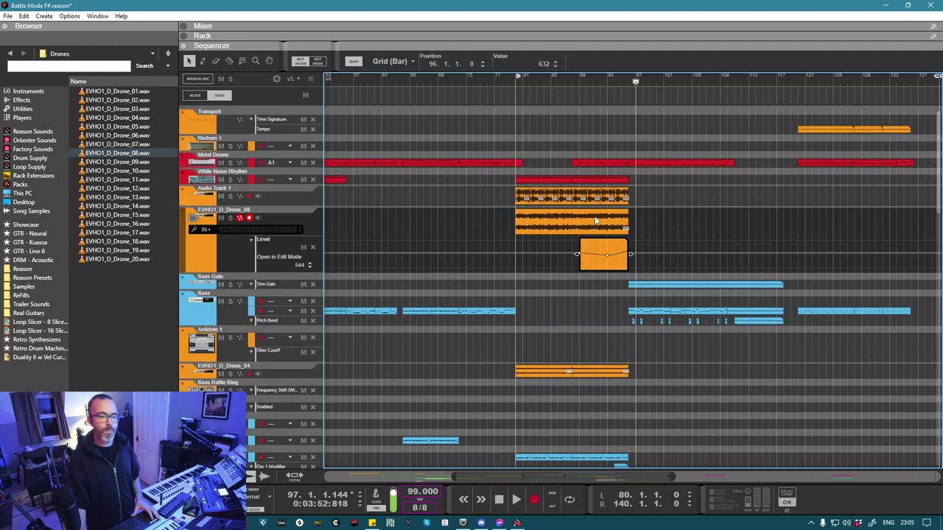
double_click(595, 220)
scroll(624, 227, "right", 3)
scroll(617, 227, "down", 4)
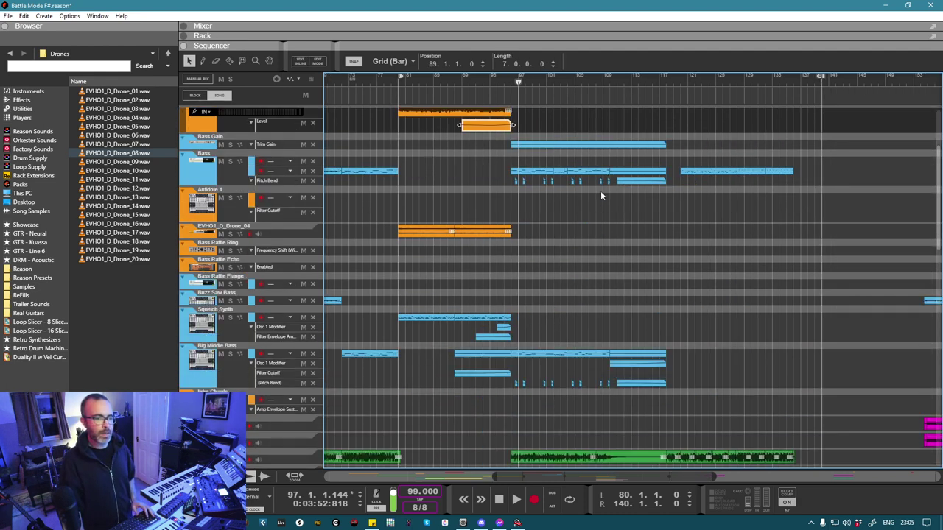
left_click(659, 83, "alt")
left_click(513, 83, "ctrl")
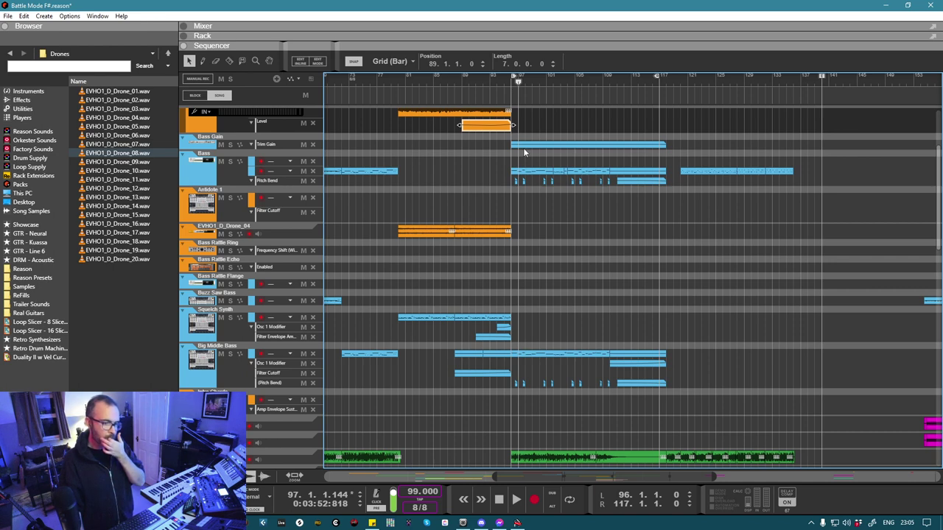
Step: Solo the Arpeggio track and play it from bar 96
scroll(546, 211, "down", 10)
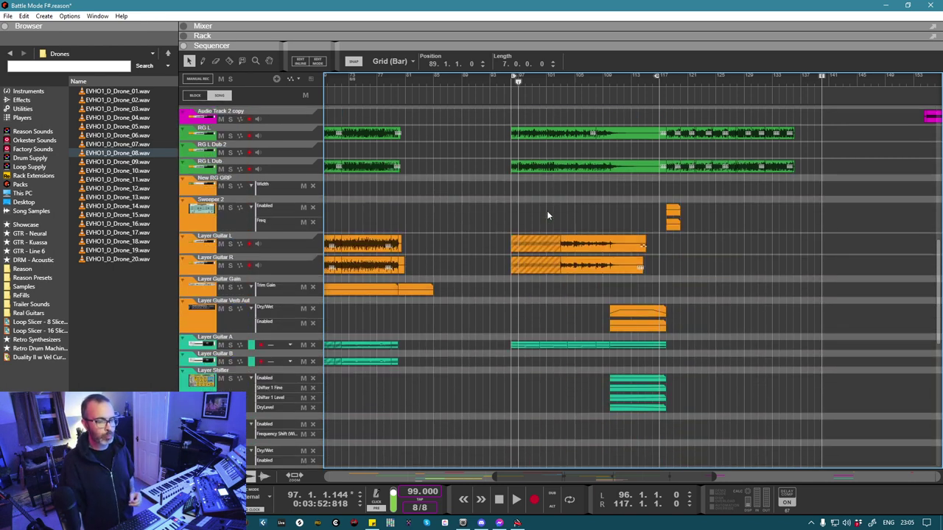
scroll(548, 214, "down", 1)
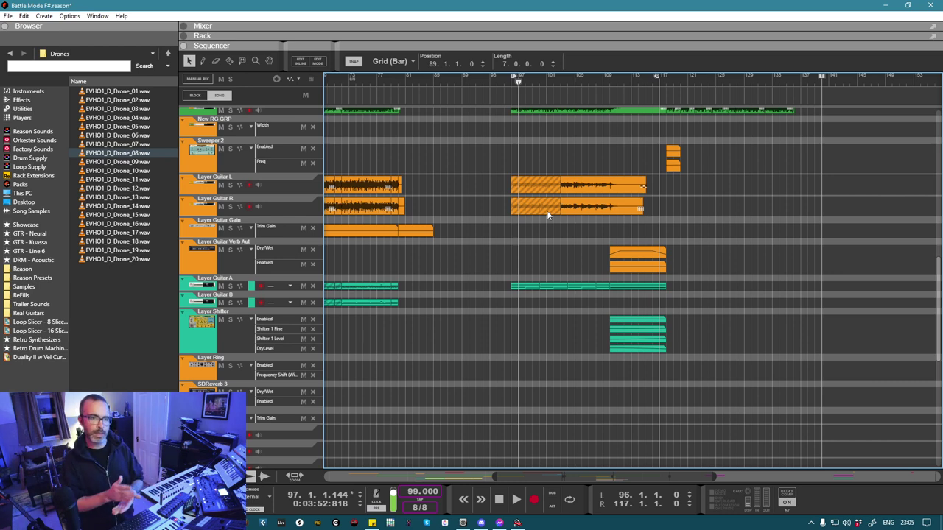
scroll(546, 211, "up", 7)
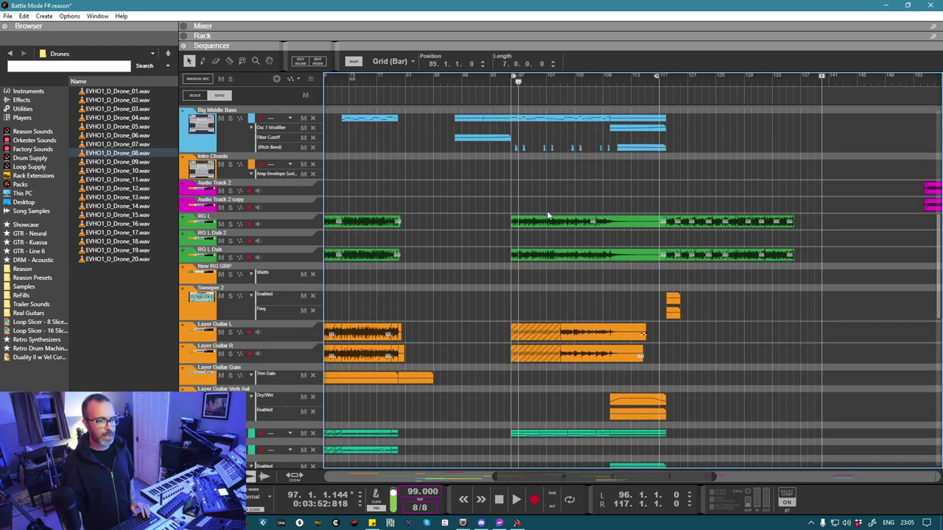
left_click(552, 77)
scroll(552, 149, "up", 3)
scroll(548, 221, "down", 10)
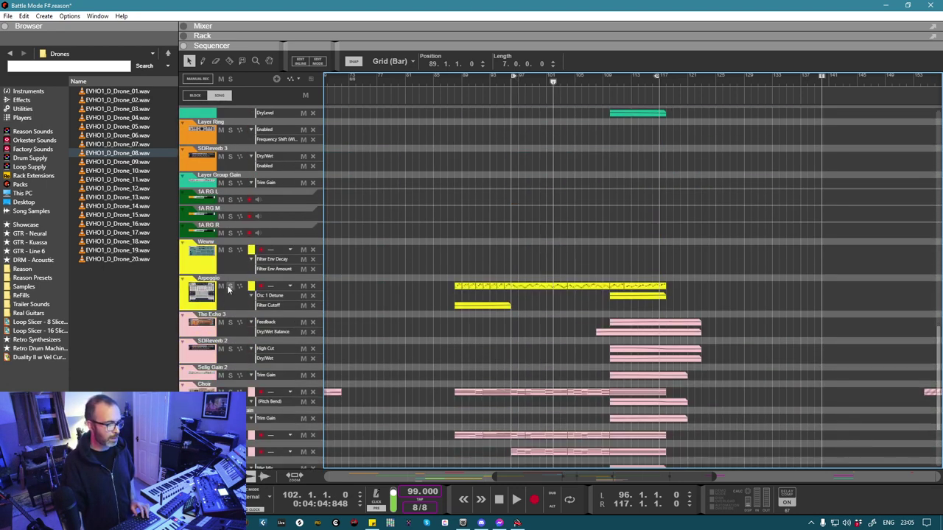
left_click(229, 286)
key("space")
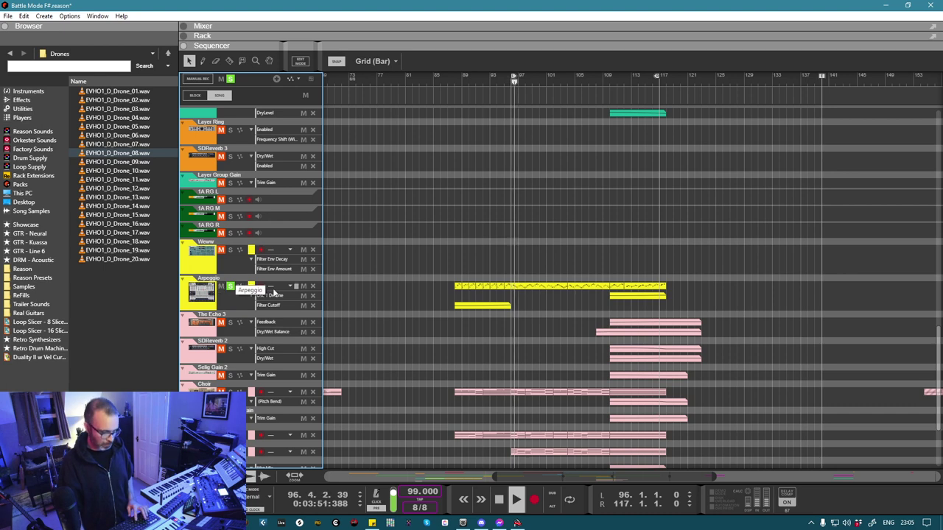
Step: Examine the notes of the Arpeggio clip starting at bar 96 and return to the arrangement
scroll(517, 291, "up", 5)
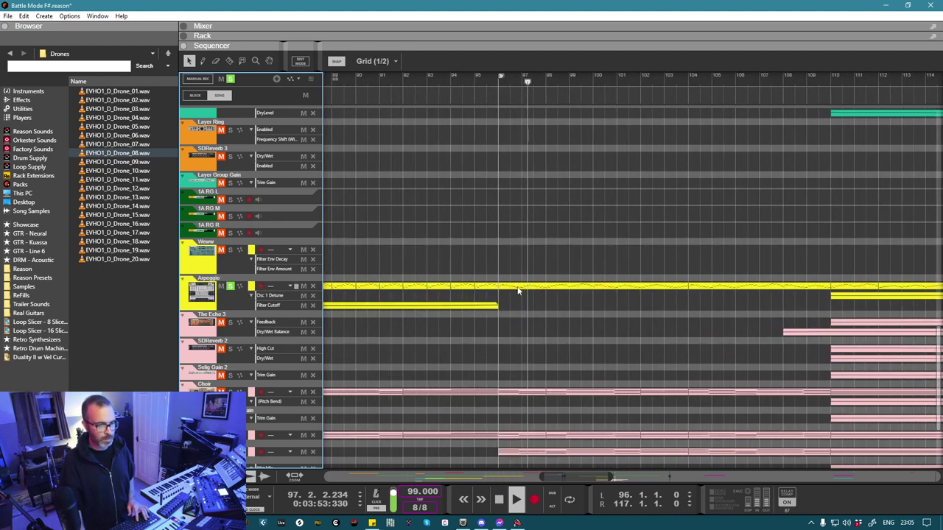
double_click(517, 286)
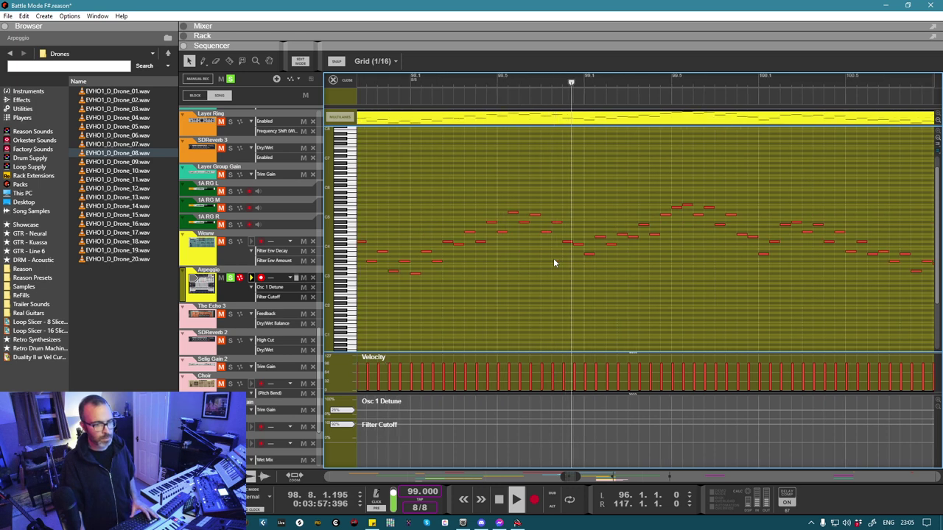
key("ctrl+e")
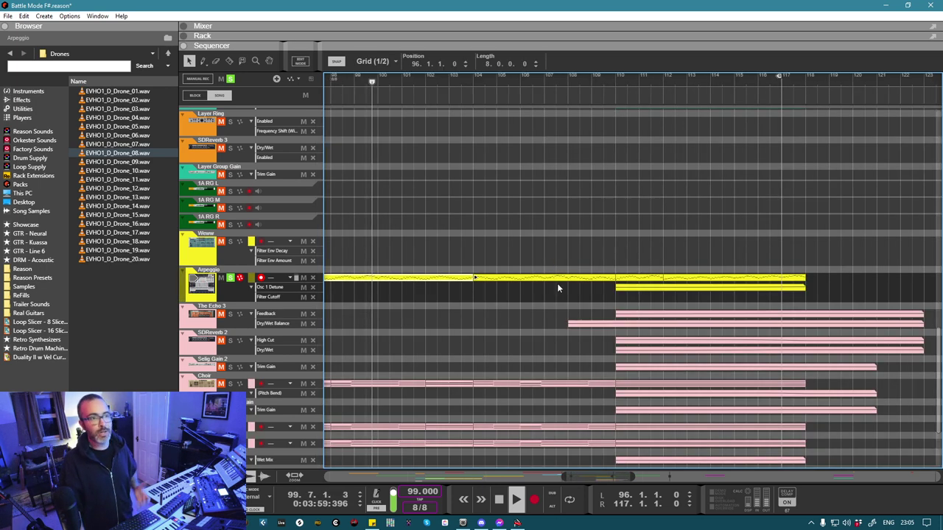
Step: Unsolo the Arpeggio track and listen to the full mix from about bar 87
scroll(556, 283, "up", 2)
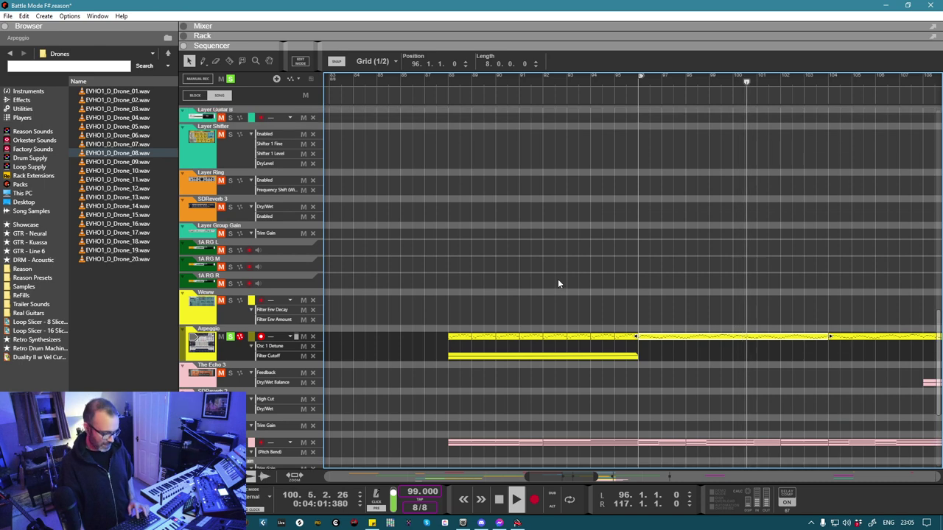
scroll(558, 280, "down", 4, "ctrl")
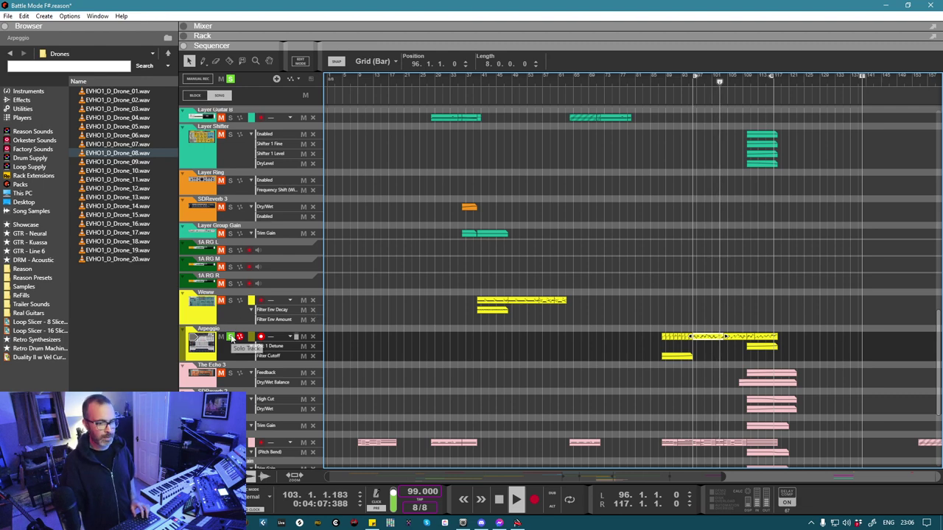
left_click(561, 107)
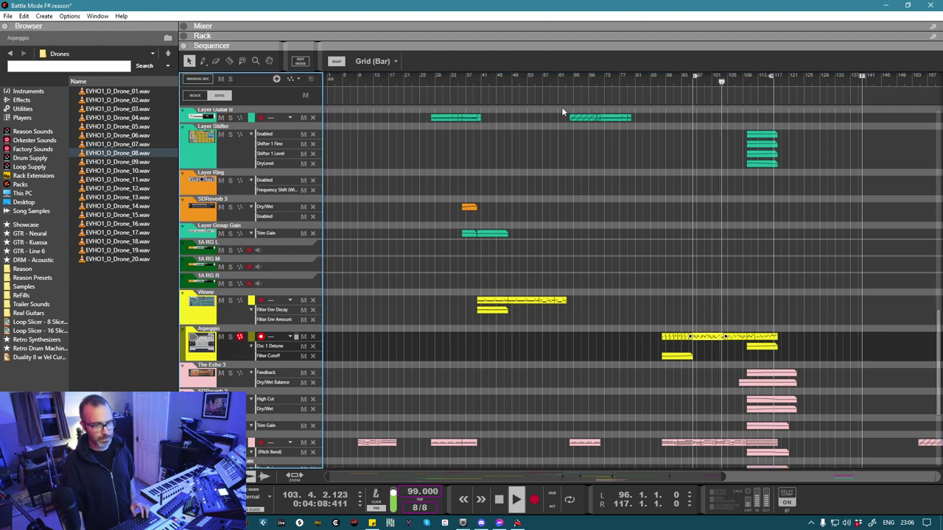
left_click(658, 82)
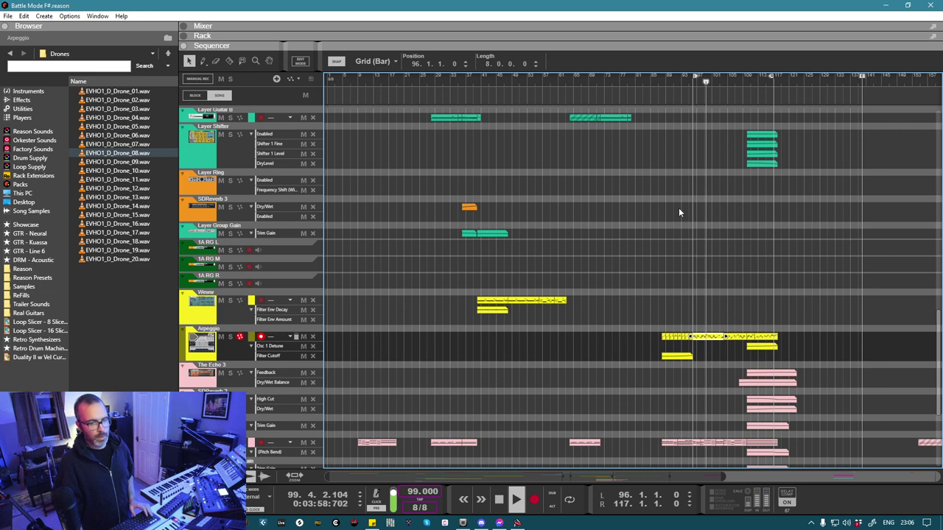
Step: Move the playback position to 64.1.1 and briefly play the layer guitar section
scroll(679, 212, "up", 5)
scroll(679, 211, "up", 2)
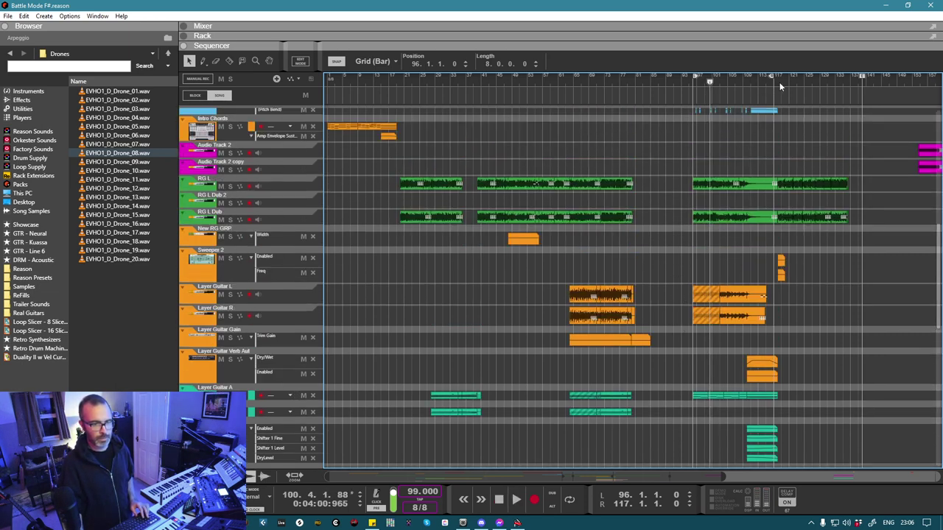
left_click(568, 90)
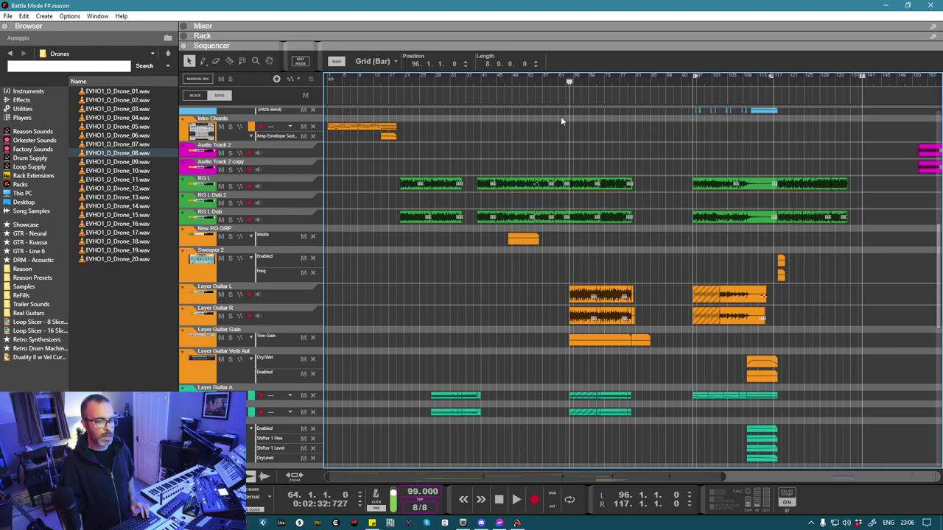
scroll(570, 248, "down", 3)
scroll(569, 247, "up", 3)
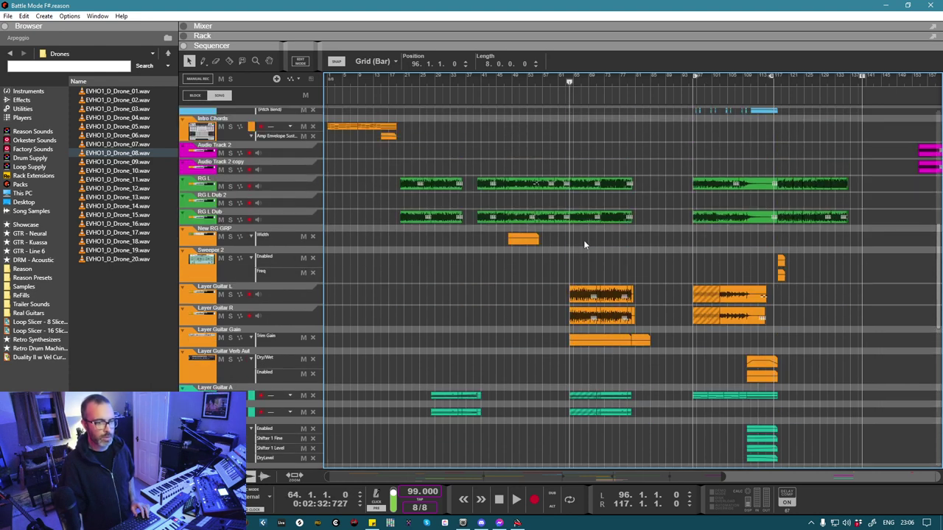
key("space")
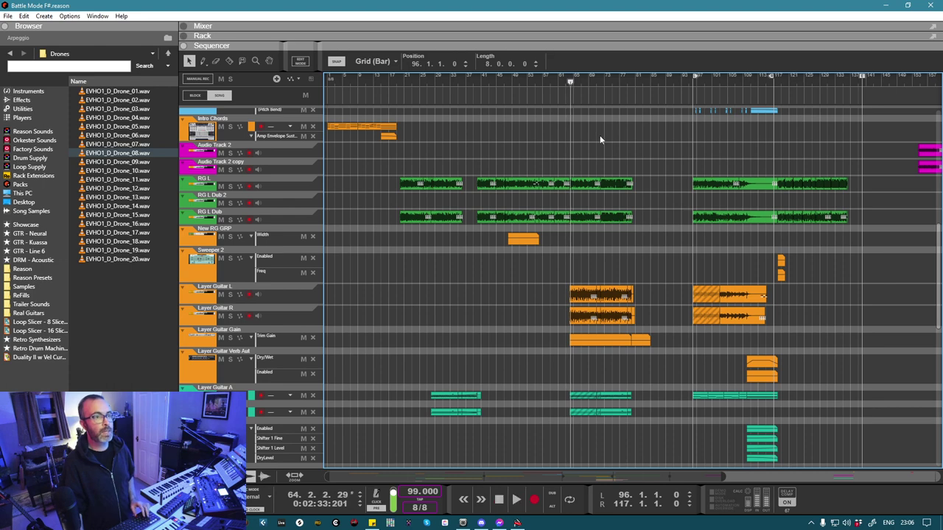
Step: Set the left locator to the song start at 1.1.1
scroll(585, 188, "down", 5)
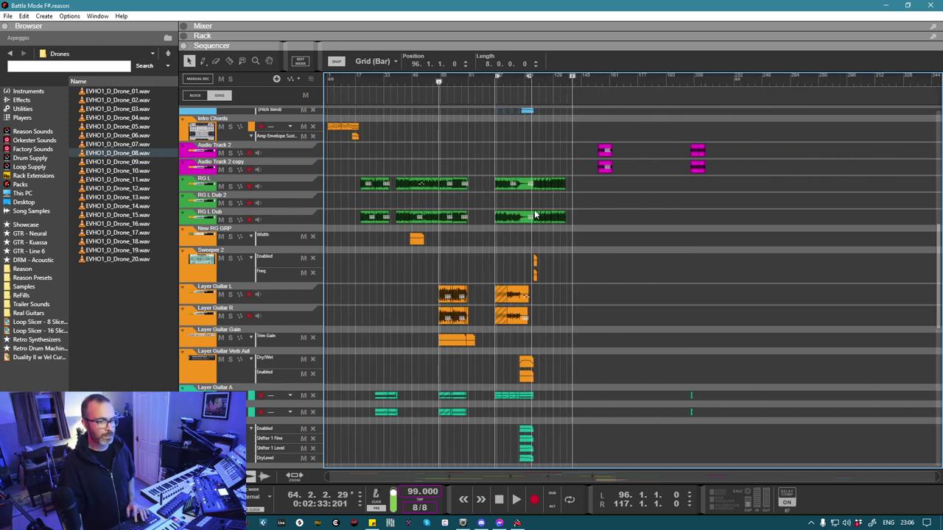
scroll(428, 192, "up", 2)
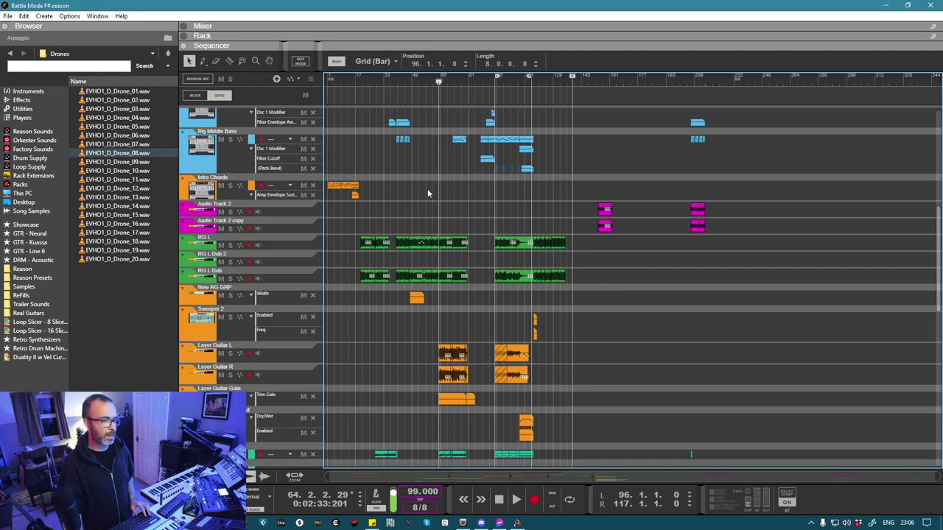
left_click(354, 84, "ctrl")
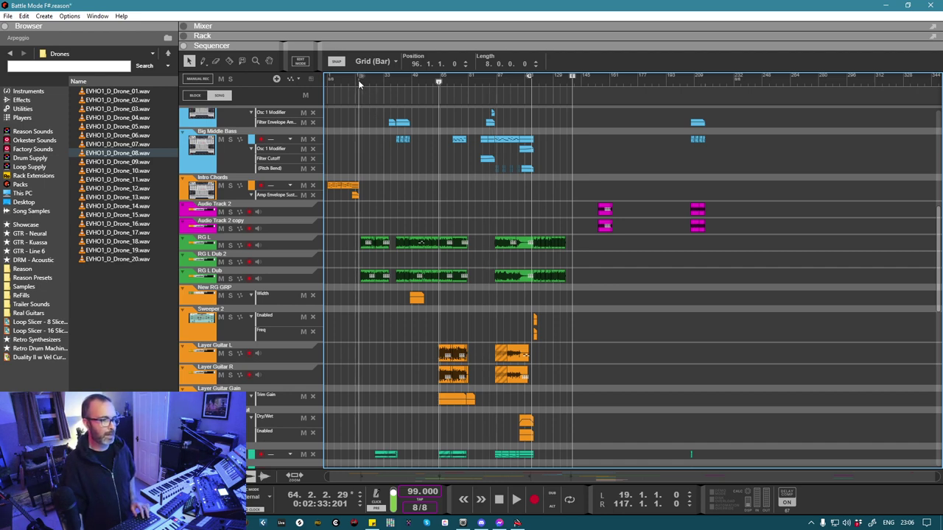
left_click(360, 84, "ctrl")
left_click_drag(361, 84, 300, 86)
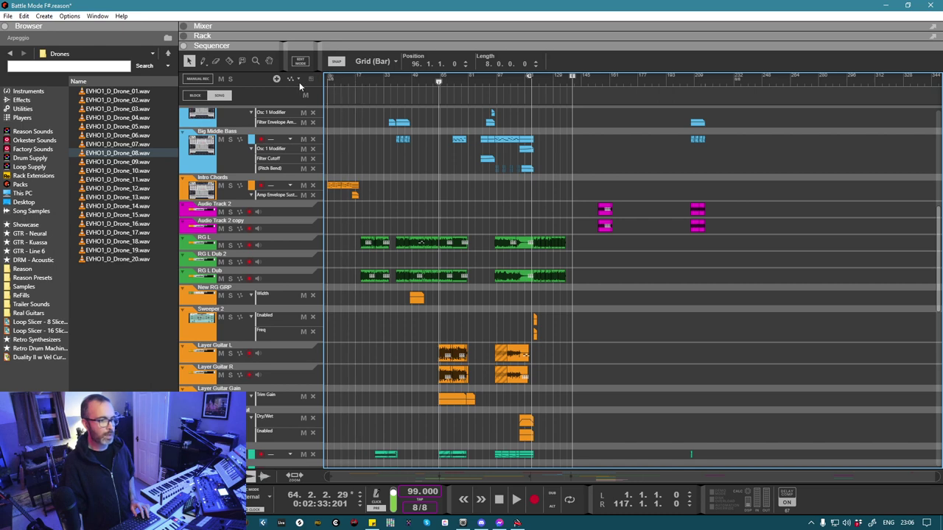
Step: Set the right locator to 138.1.1 and play the song from the beginning
scroll(446, 214, "up", 10)
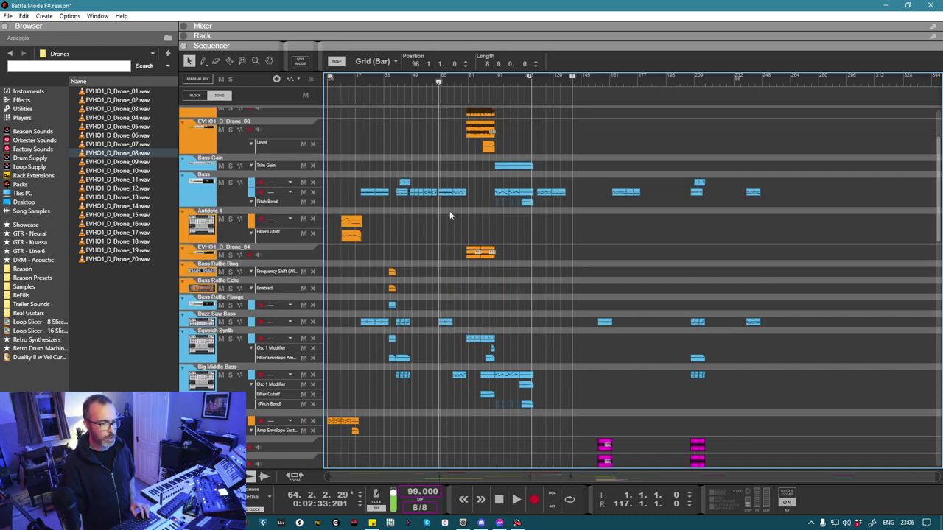
scroll(455, 211, "up", 5)
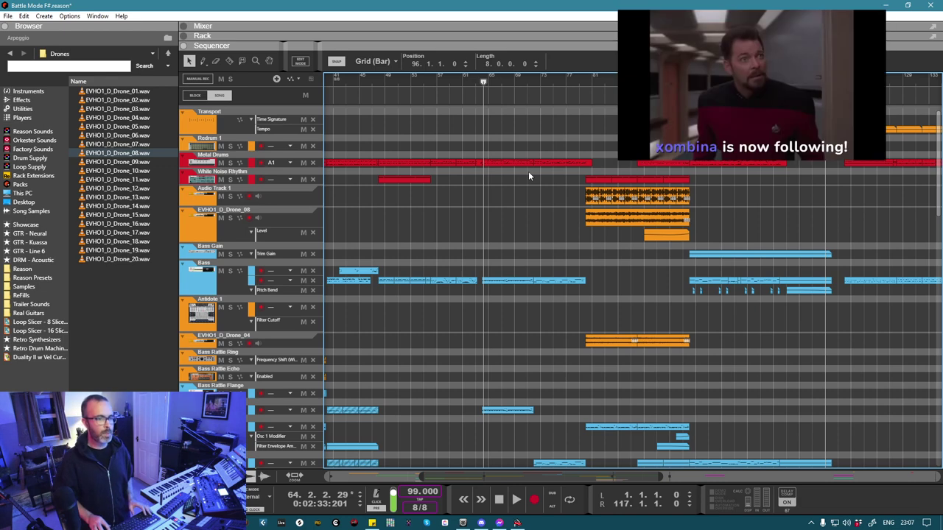
key("Home")
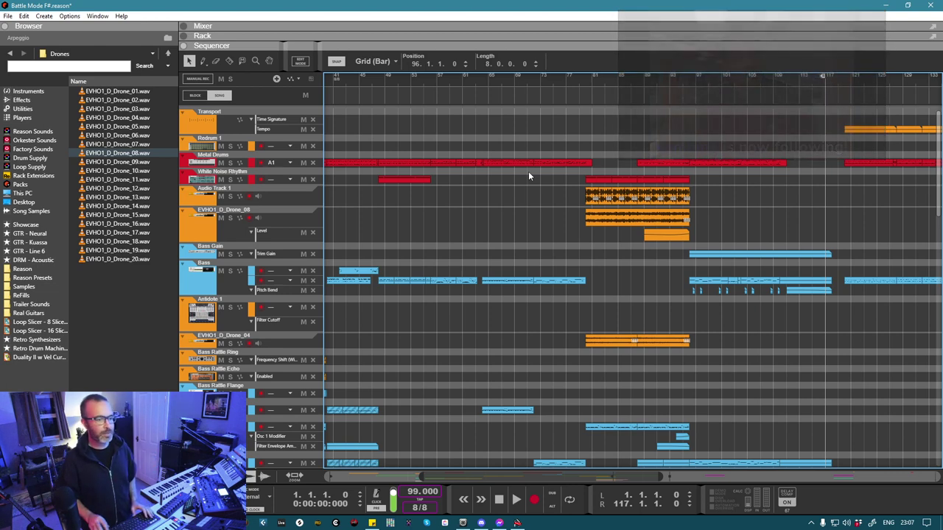
key("ctrl+minus")
key("ctrl+minus")
key("ctrl+minus")
key("ctrl+minus")
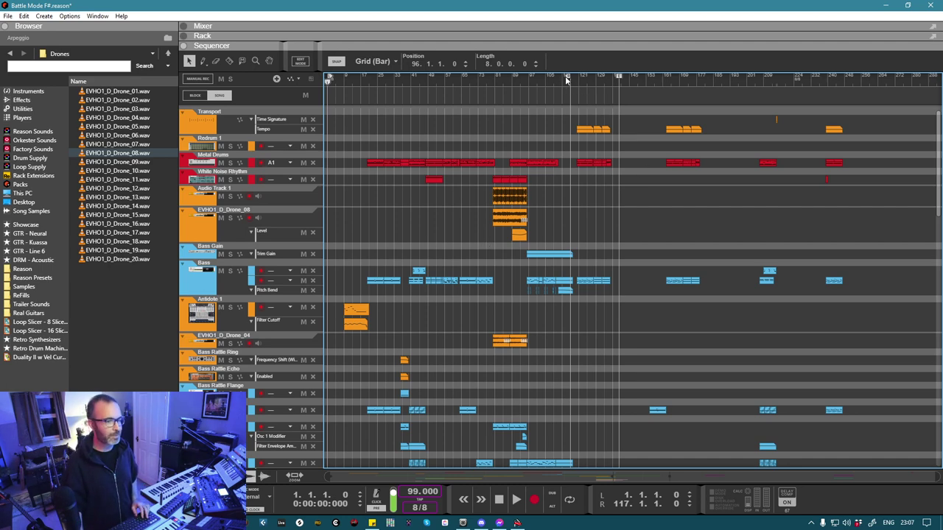
mouse_move(566, 79)
left_mouse_down()
mouse_move(606, 88)
mouse_move(614, 78)
left_mouse_up()
key("space")
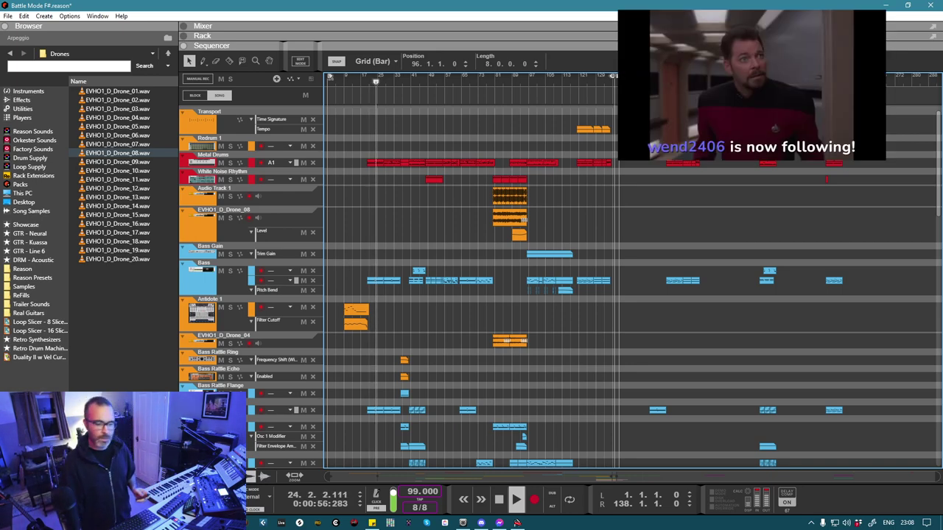
Step: Show the rack, collapse the open devices in the drum and bass columns, and look over the synth and guitar columns
key("F6")
scroll(536, 158, "up", 15)
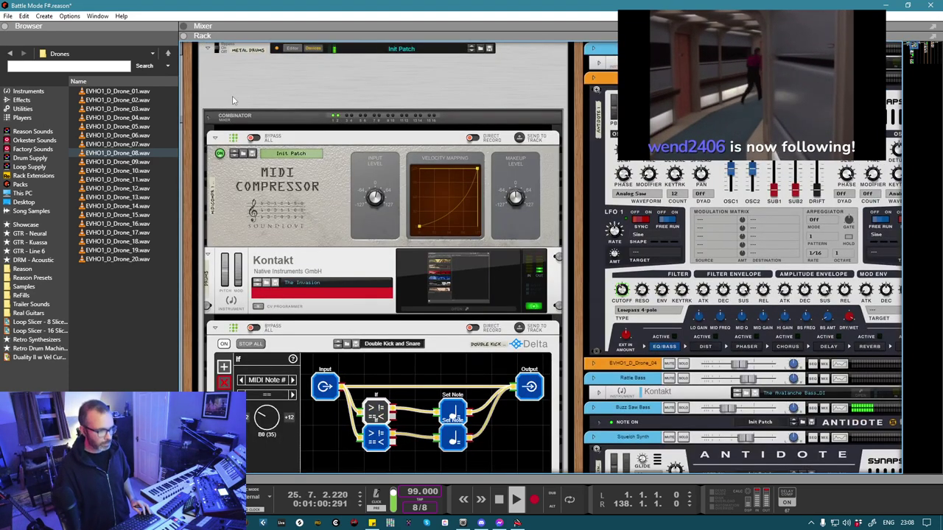
scroll(359, 133, "down", 10)
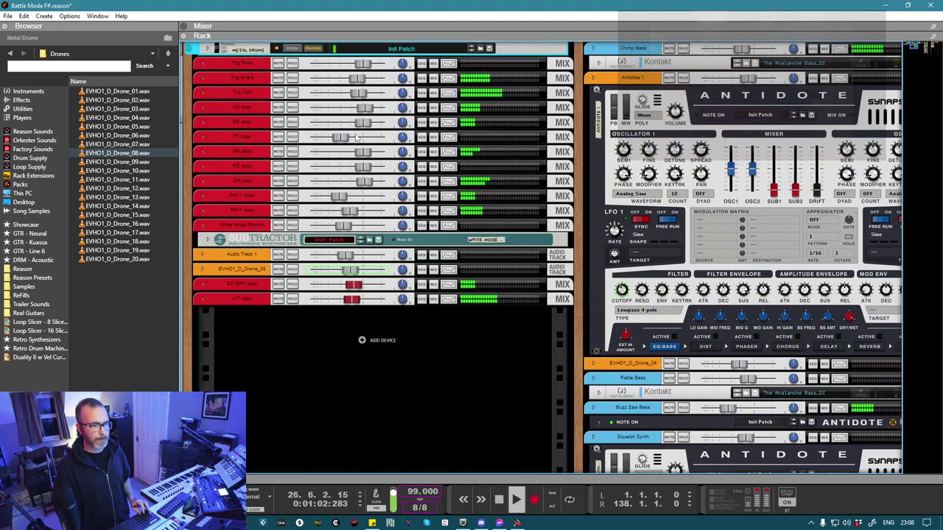
scroll(410, 156, "right", 3)
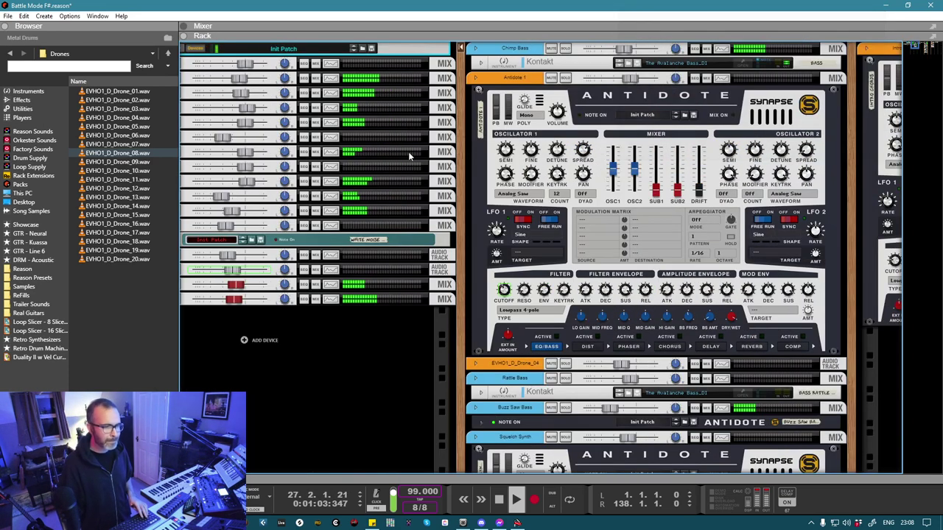
left_click(478, 90)
scroll(483, 126, "right", 12)
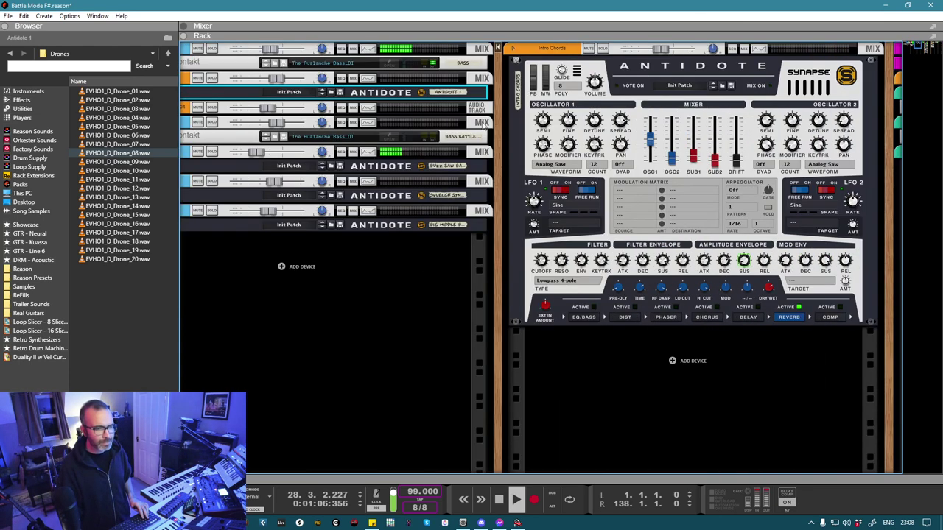
scroll(483, 126, "right", 9)
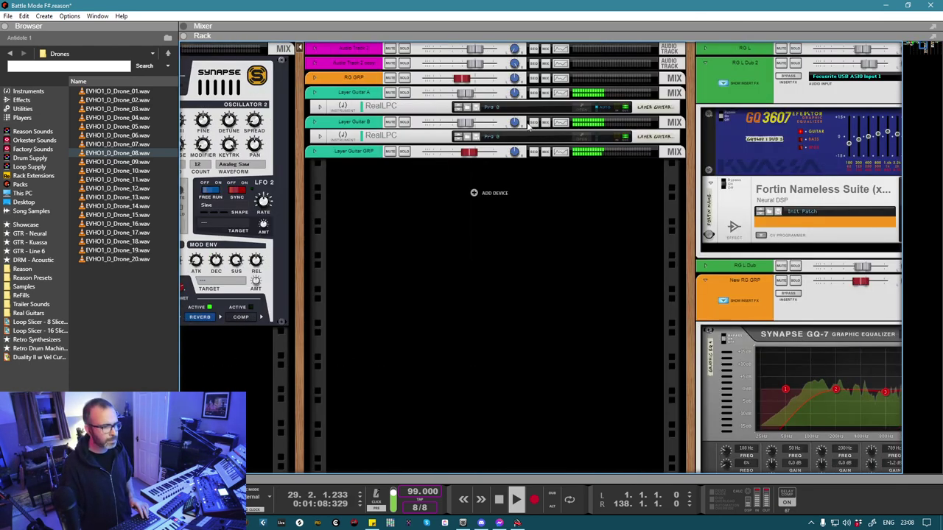
scroll(527, 126, "right", 3)
scroll(526, 127, "left", 12)
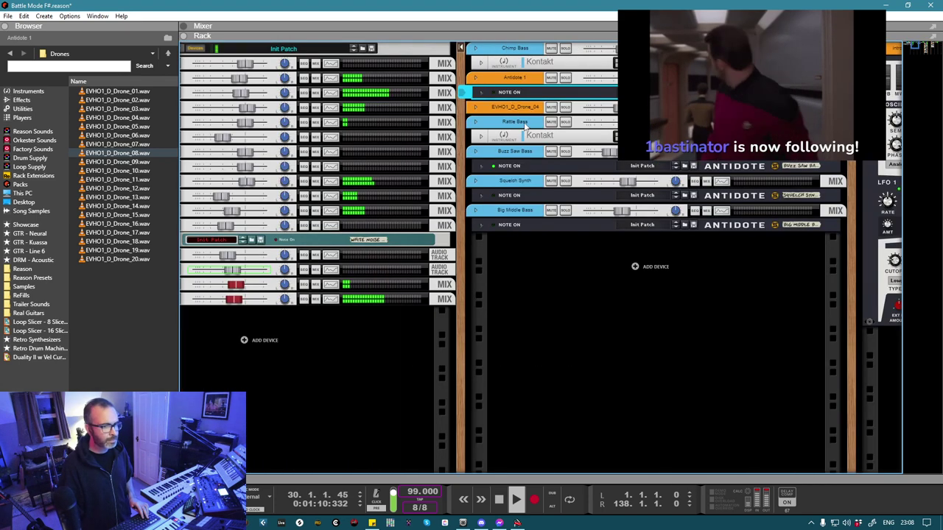
Step: Unfold the Chimp Bass channel in the rack and look over its insert effects chain
left_click(475, 48)
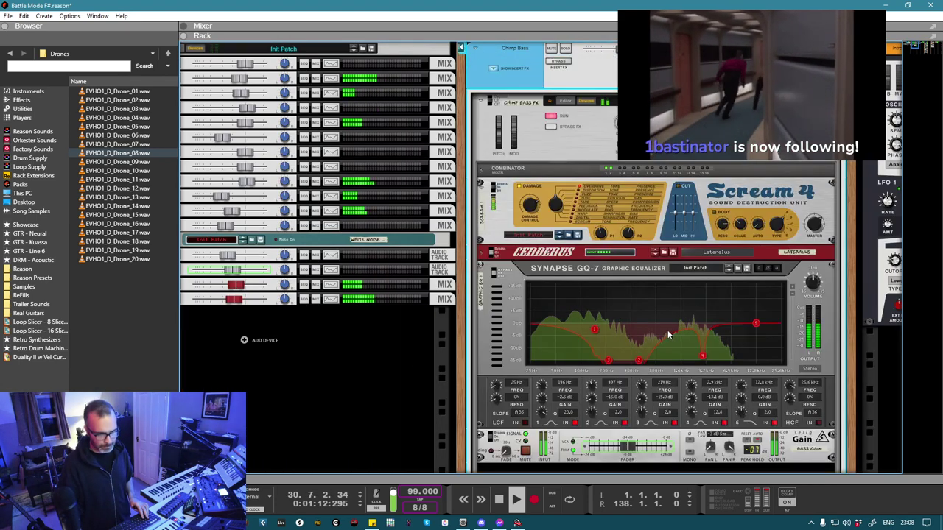
scroll(670, 341, "down", 2)
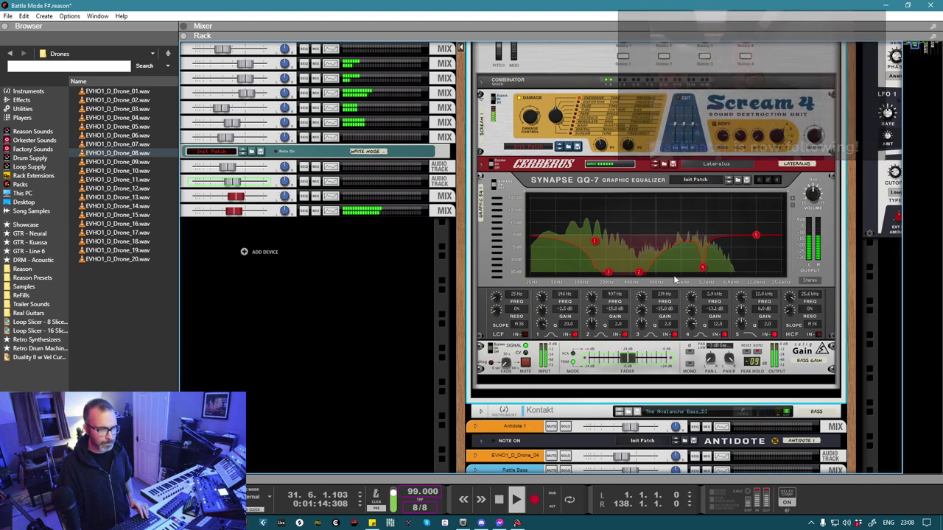
Step: Add a Synapse GQ-7 Graphic Equalizer to the New RG GRP channel's inserts, between the existing GQ-7 and the Sweeper
left_click(21, 99)
scroll(107, 198, "down", 15)
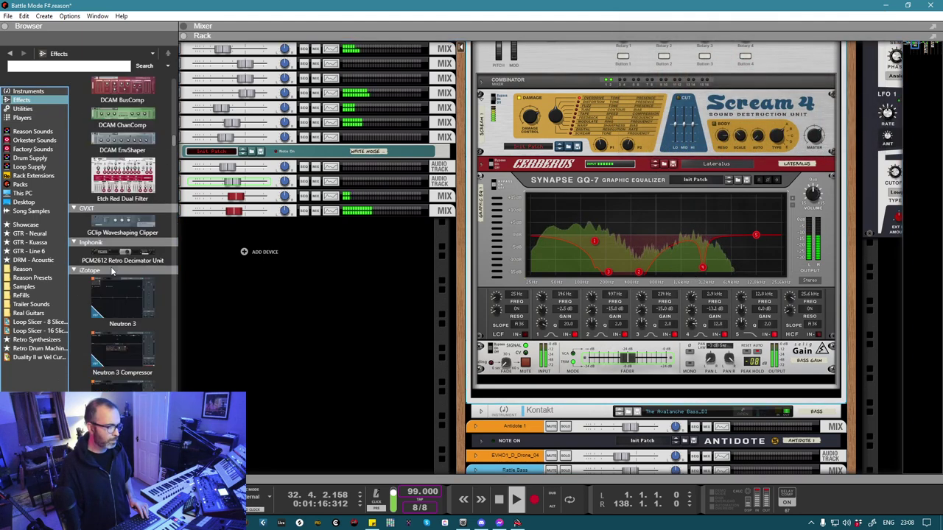
scroll(449, 247, "down", 5)
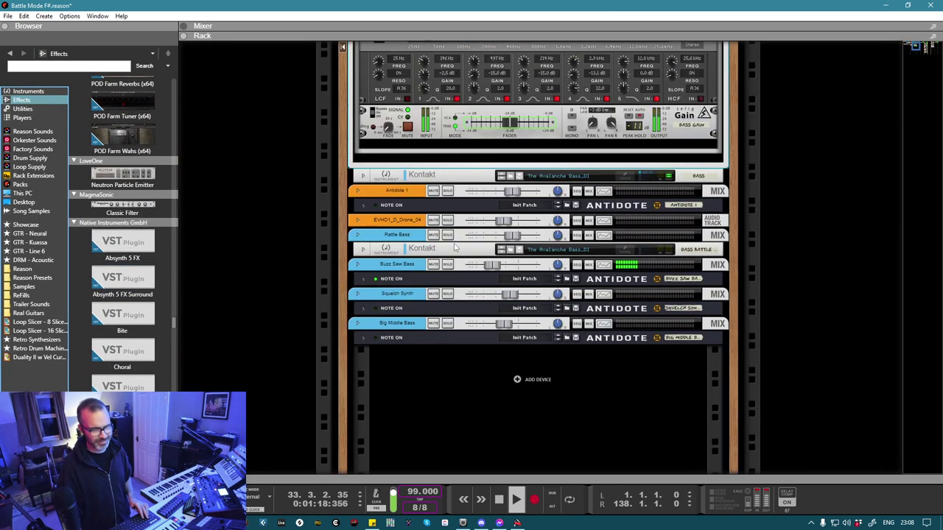
scroll(472, 243, "up", 10)
scroll(472, 243, "right", 10)
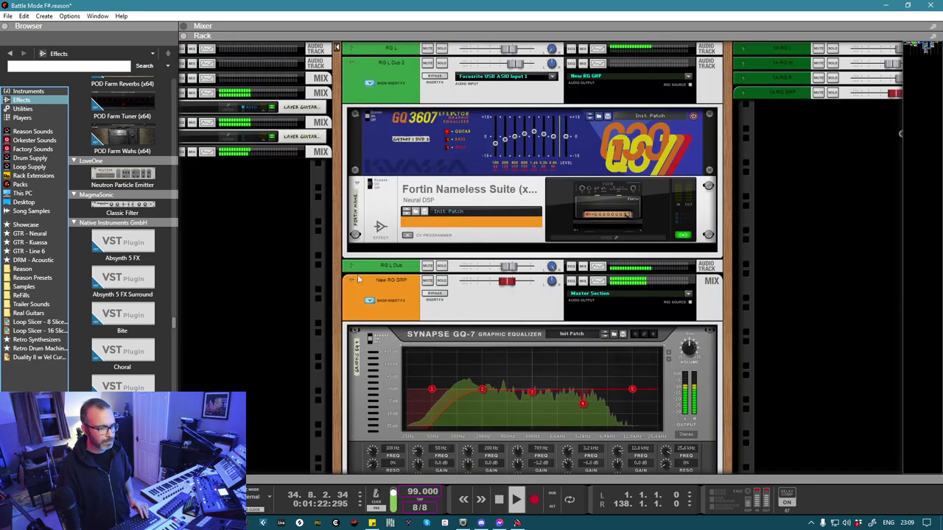
scroll(475, 247, "down", 3)
scroll(125, 120, "down", 15)
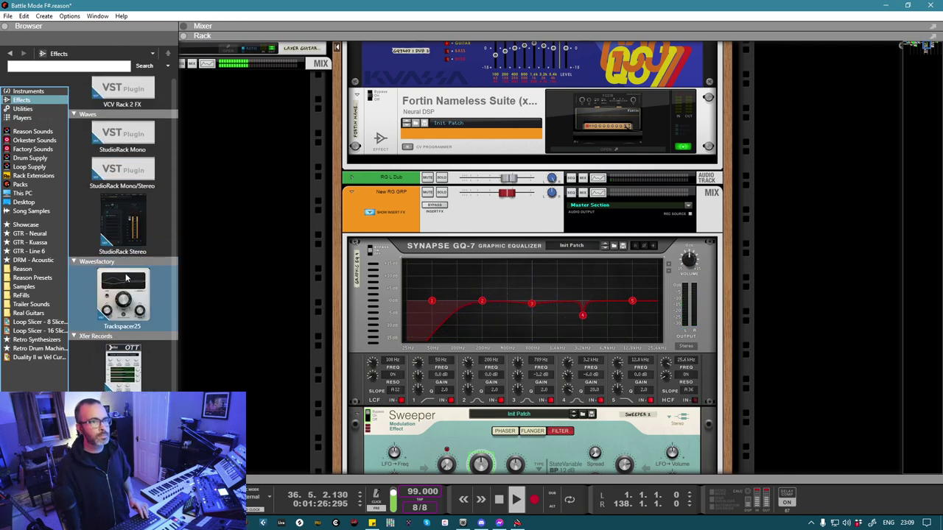
scroll(124, 298, "up", 12)
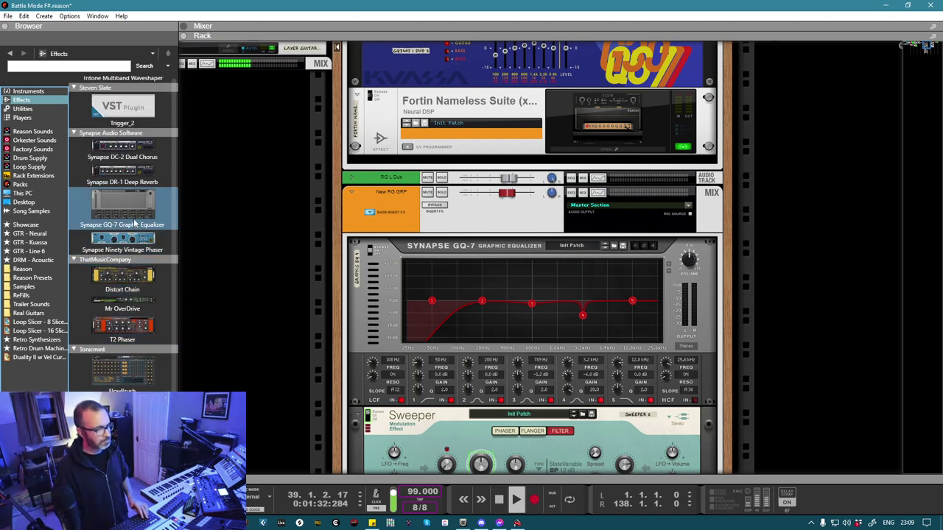
left_click(134, 223)
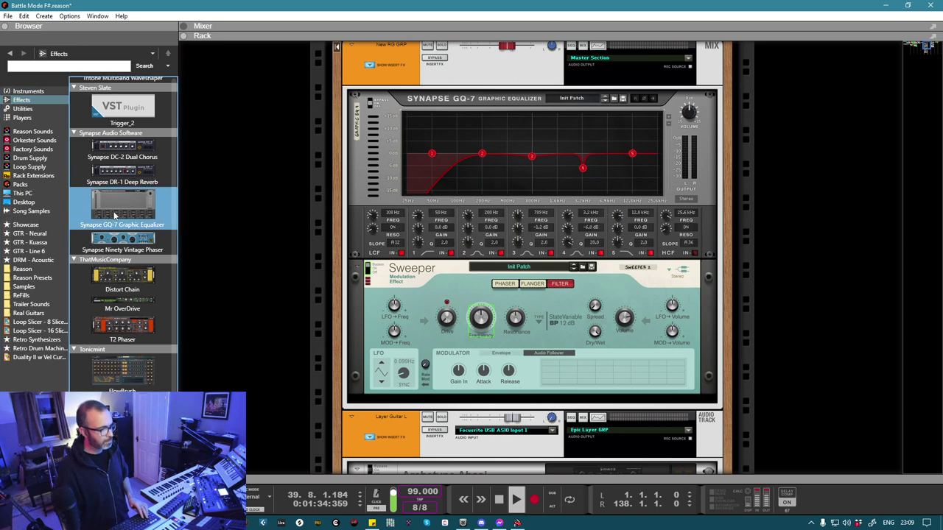
left_click_drag(114, 215, 486, 268)
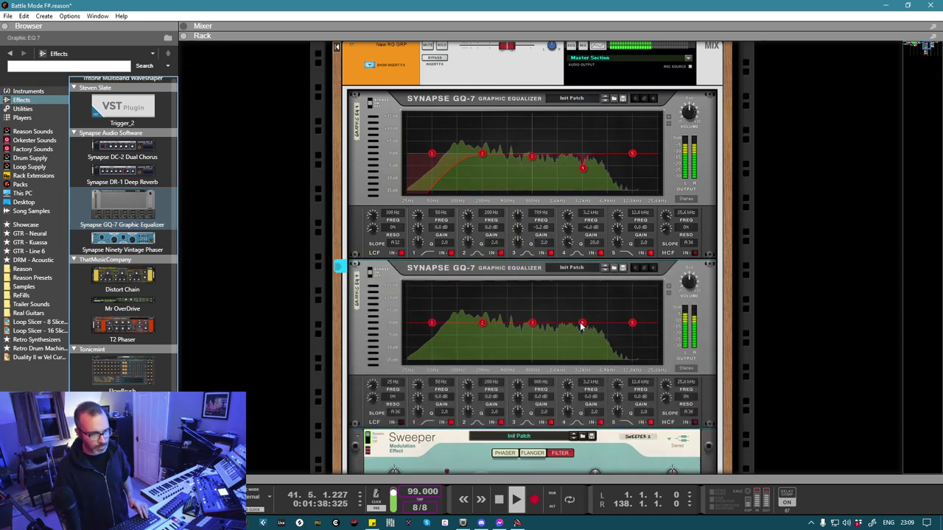
Step: On the added equalizer, cut band 4 slightly at about 4.6 kHz and lower band 2 by about 2.2 dB near 200 Hz
left_click_drag(581, 324, 565, 326)
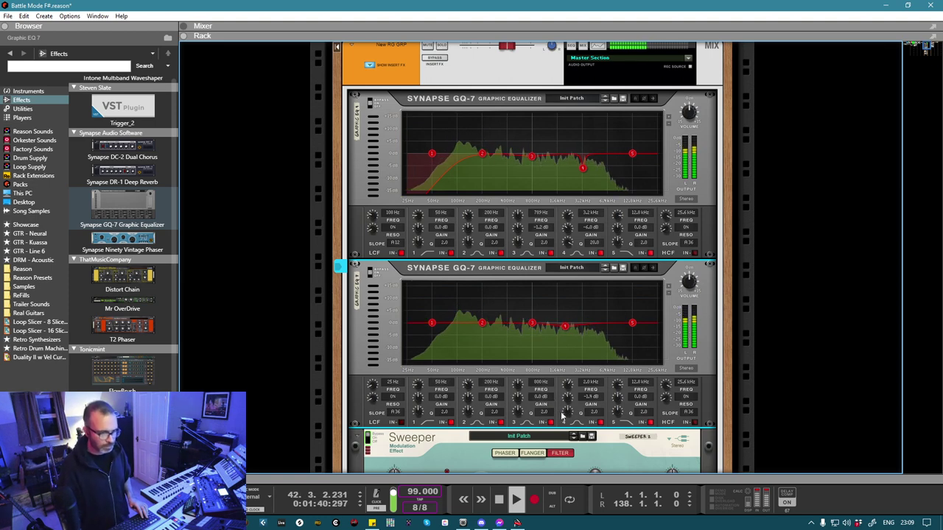
left_click_drag(565, 325, 595, 329)
left_click_drag(483, 325, 484, 328)
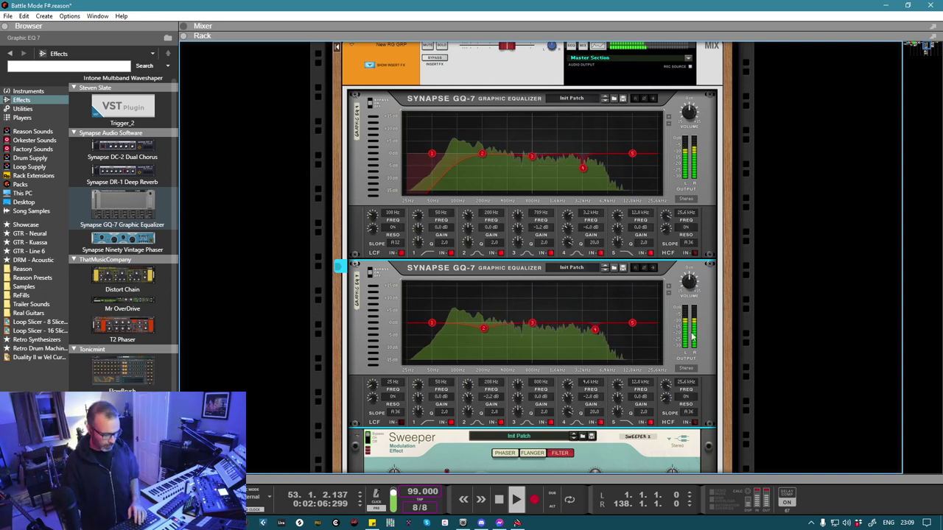
Step: Show the sequencer and examine the lead and bass clips leading up to bar 64 during playback
key("F7")
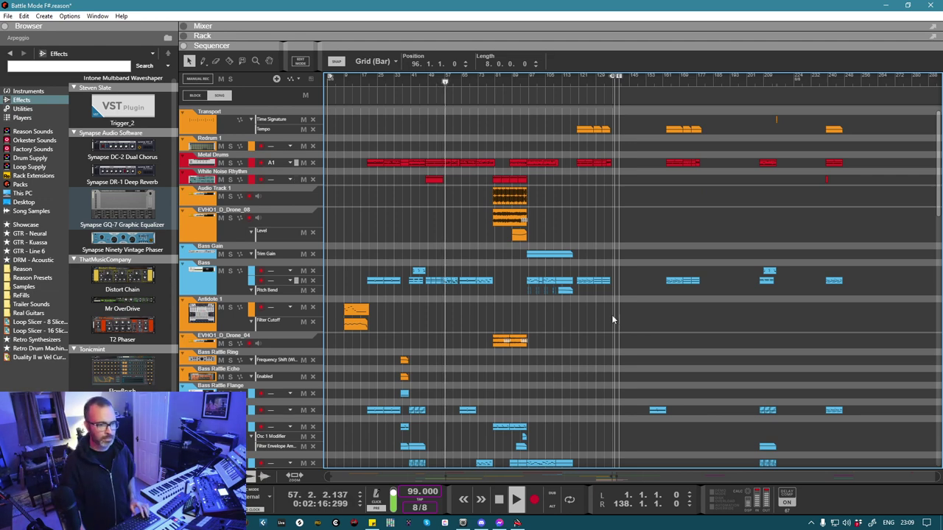
scroll(407, 353, "down", 10)
scroll(455, 379, "down", 5)
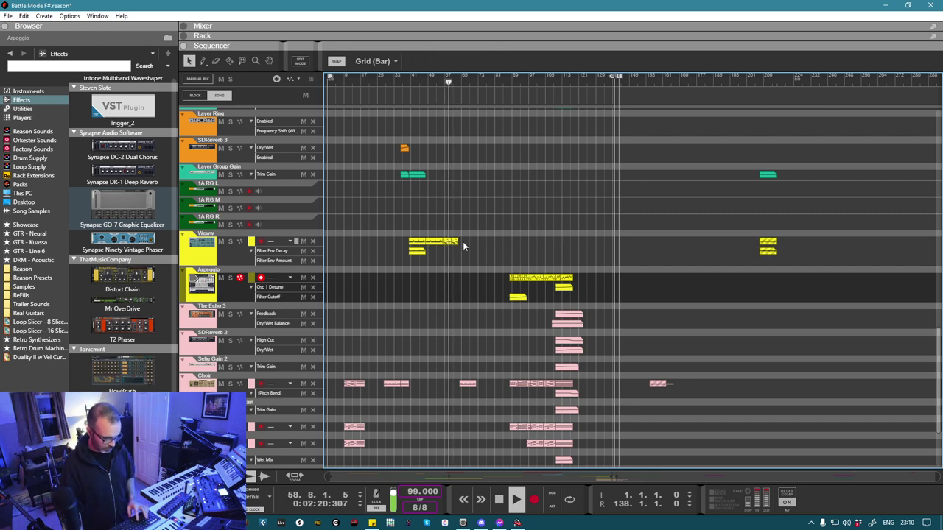
scroll(462, 241, "up", 6)
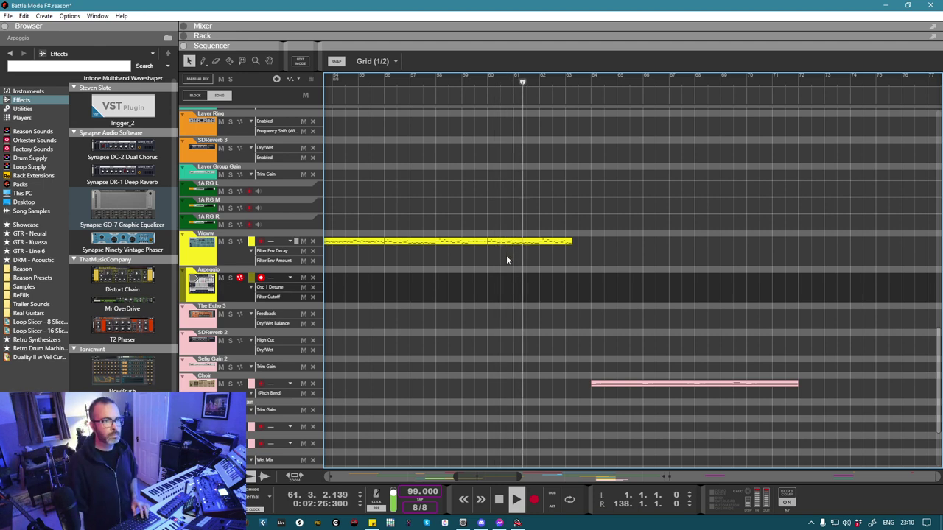
scroll(504, 288, "up", 10)
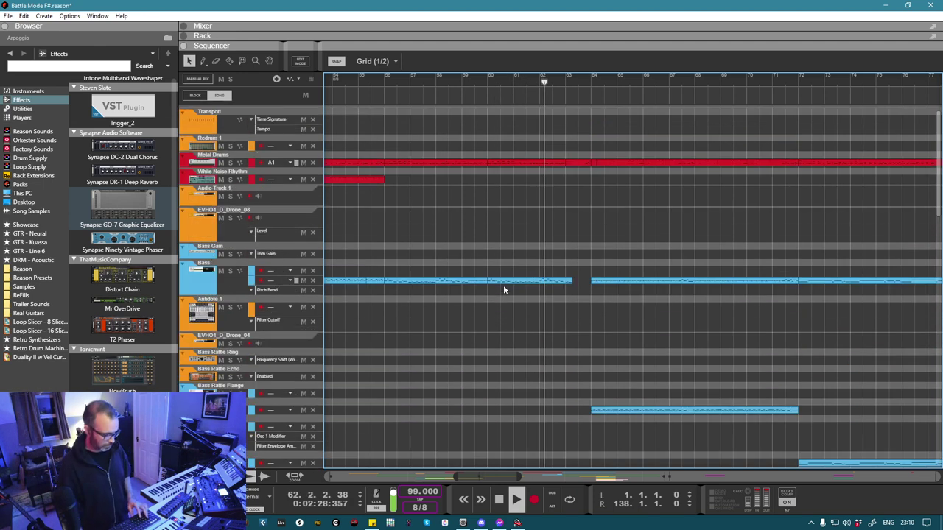
scroll(503, 285, "down", 3)
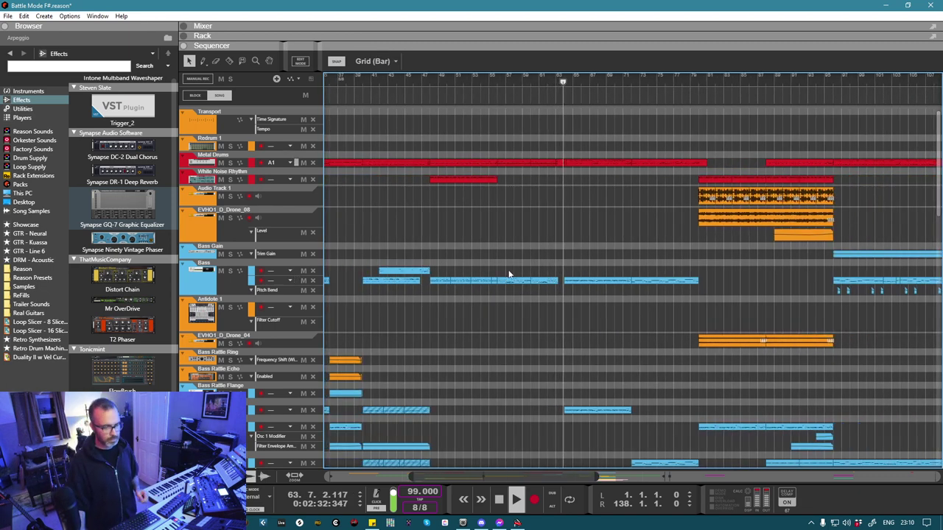
Step: Look over the drum, bass, guitar and layer tracks as playback moves through bars 64 to 89
scroll(534, 284, "down", 3)
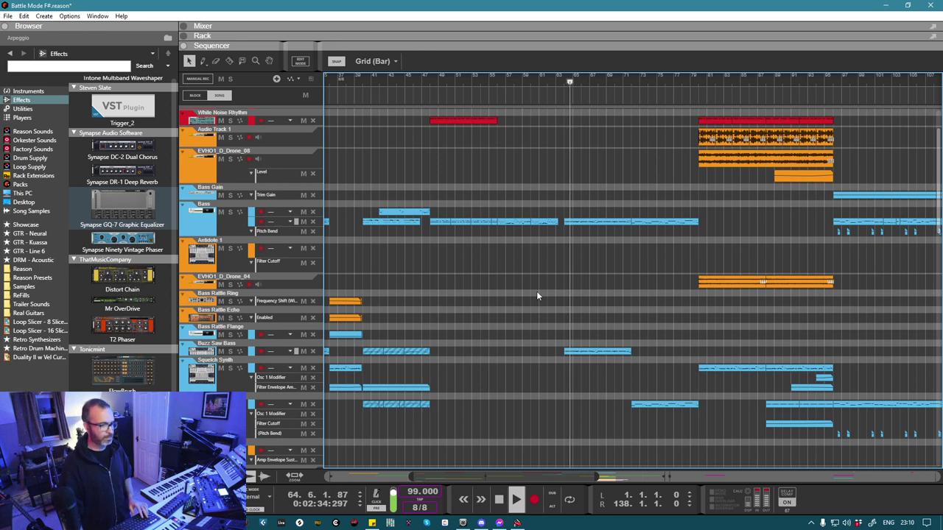
scroll(536, 293, "down", 1)
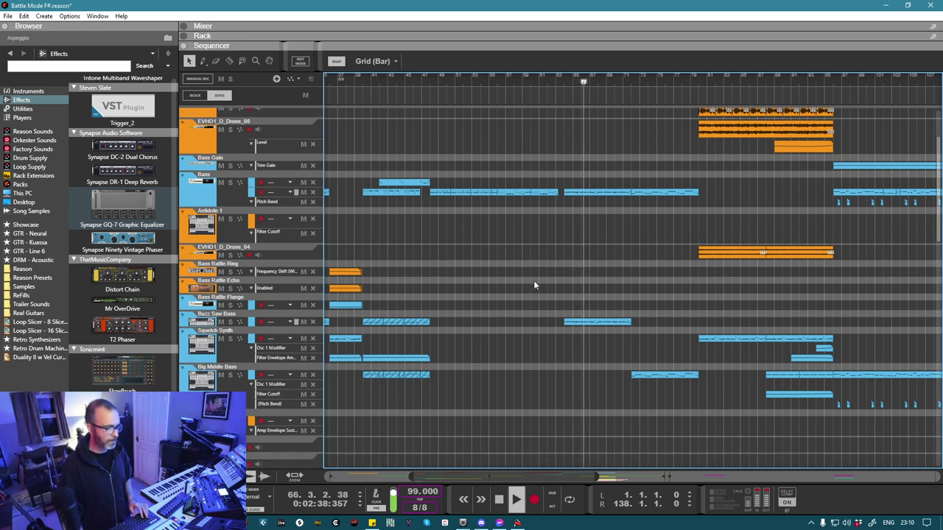
scroll(532, 279, "down", 2)
scroll(529, 293, "down", 2)
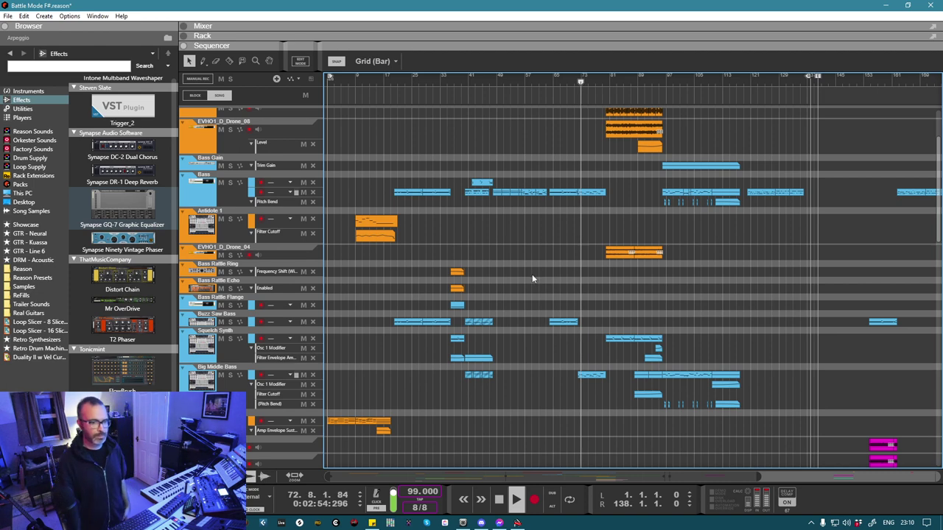
scroll(531, 273, "up", 3)
scroll(560, 286, "down", 7)
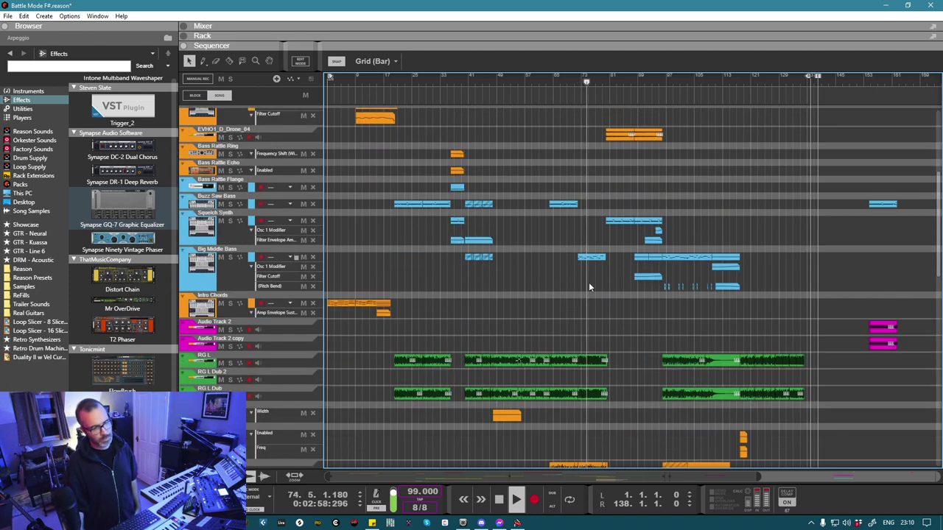
scroll(589, 285, "down", 8)
scroll(591, 286, "down", 2)
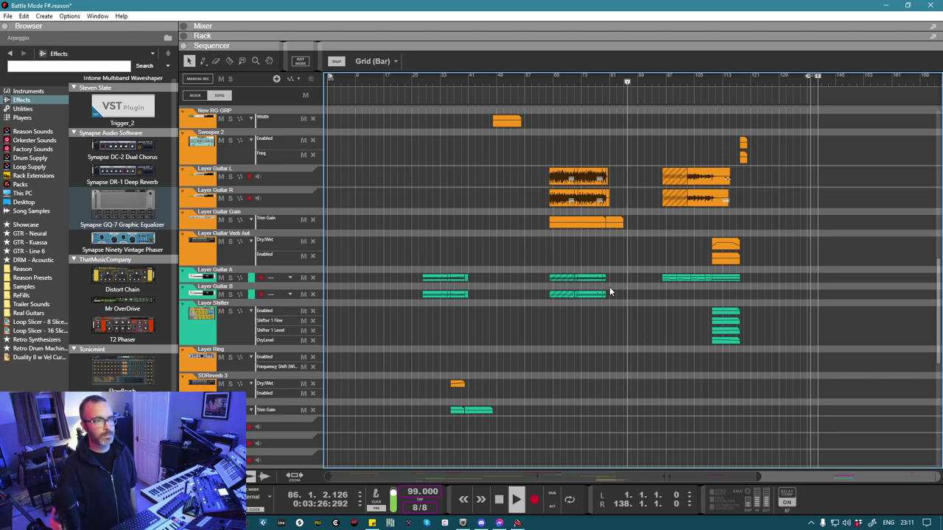
scroll(610, 284, "up", 5)
scroll(610, 283, "up", 3)
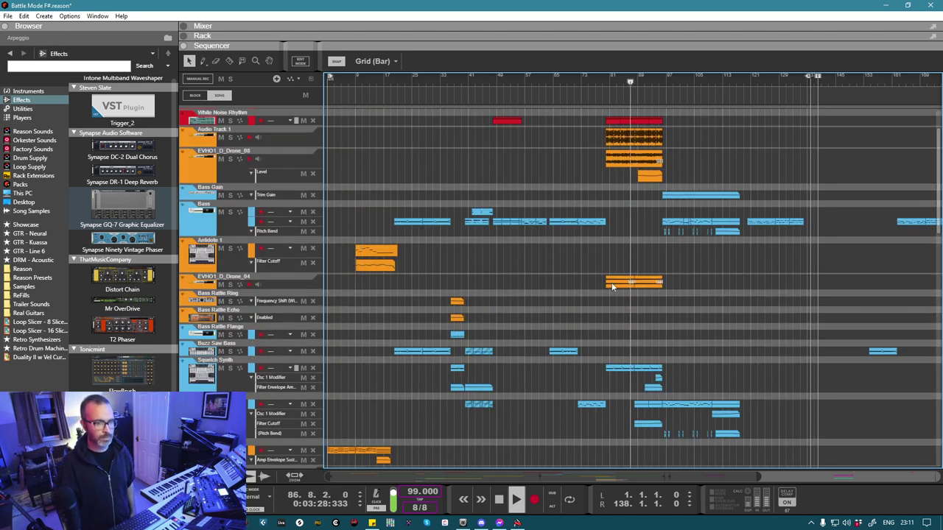
scroll(622, 257, "down", 2, "ctrl")
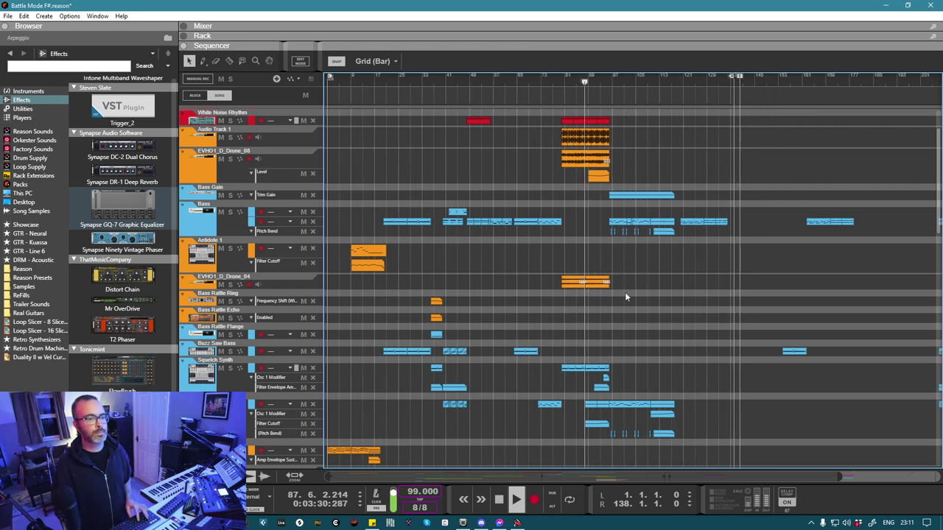
scroll(625, 282, "down", 1, "ctrl")
scroll(589, 286, "up", 1)
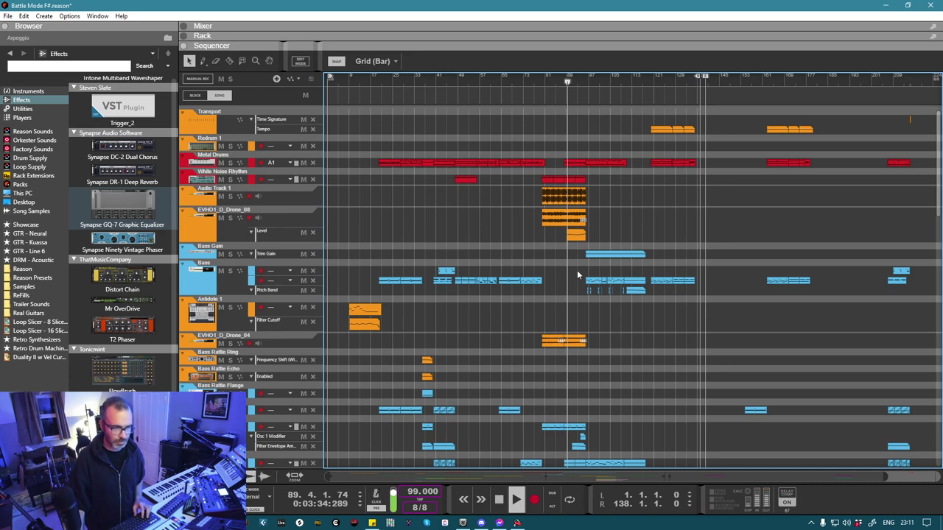
Step: Find the Selig Gain effect by searching for "gain" and add it at the end of the KIT copy channel's insert effects
key("F5")
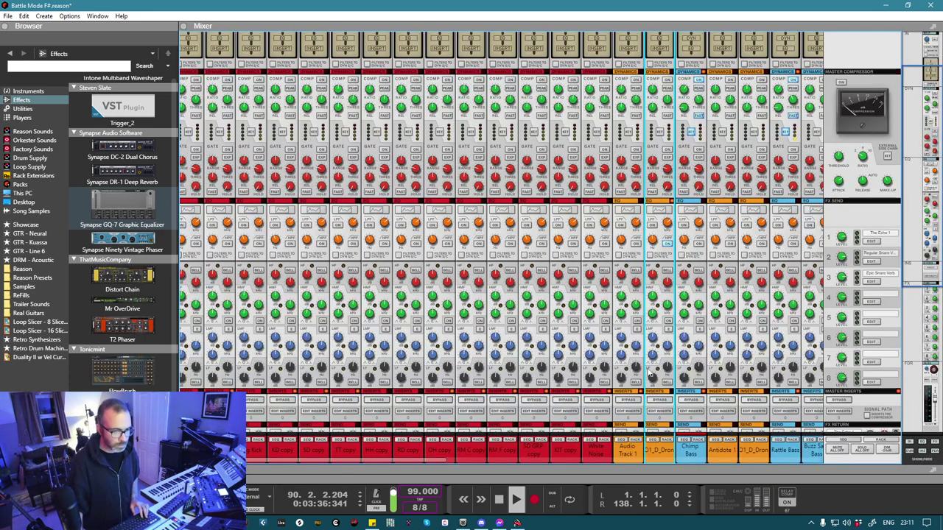
scroll(649, 368, "down", 5)
left_click(576, 440)
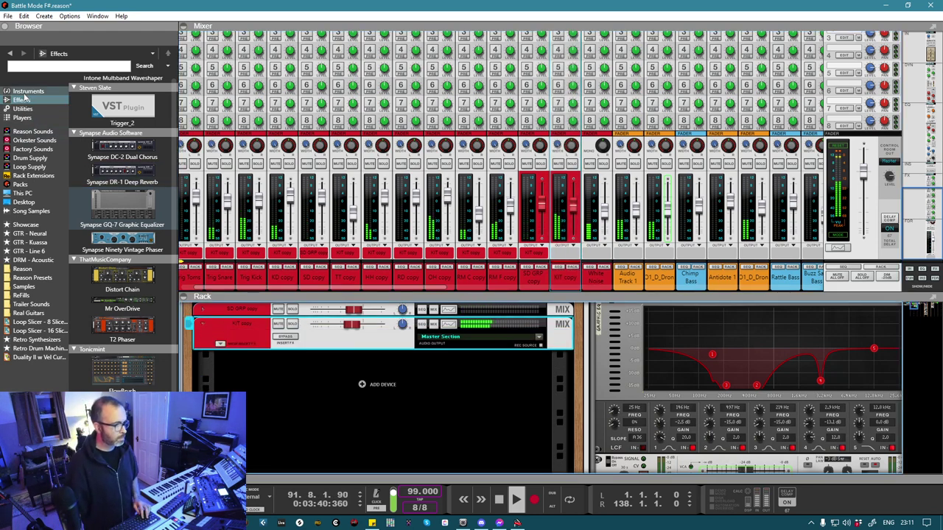
left_click(99, 68)
type("gain")
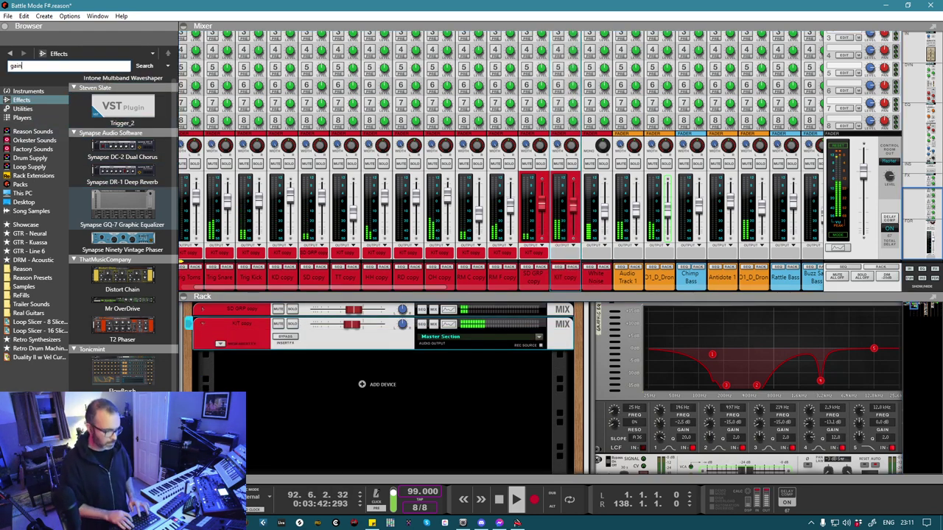
key("Return")
left_click_drag(104, 162, 349, 372)
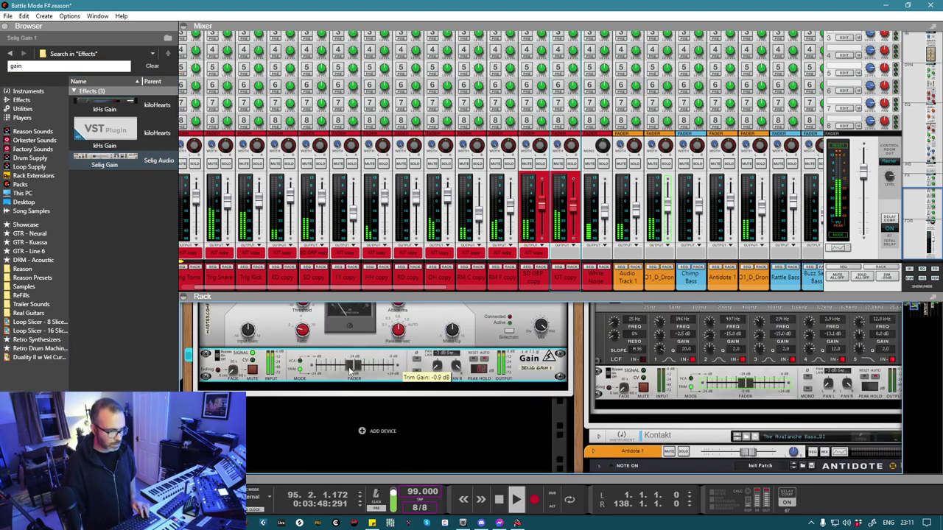
Step: Show the sequencer beneath the rack, enlarge it, and view the whole arrangement while the song plays
key("F7")
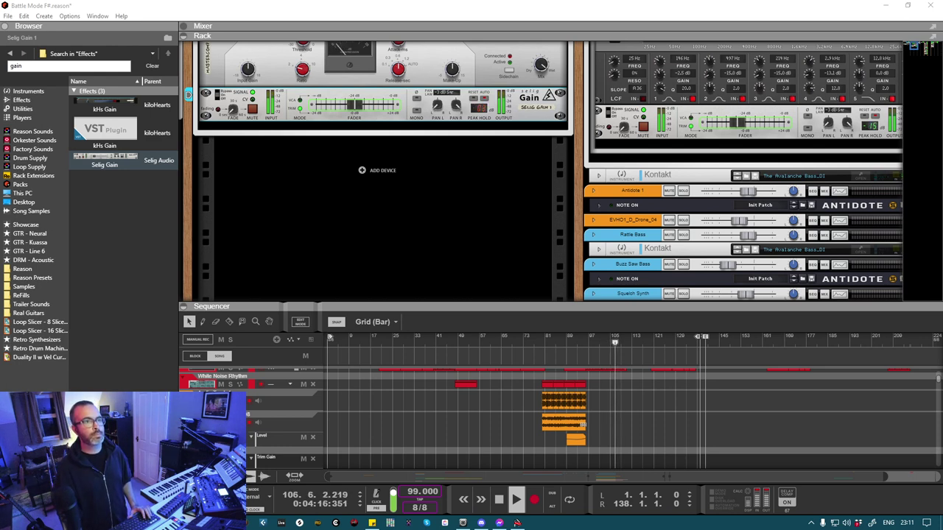
left_click(571, 16)
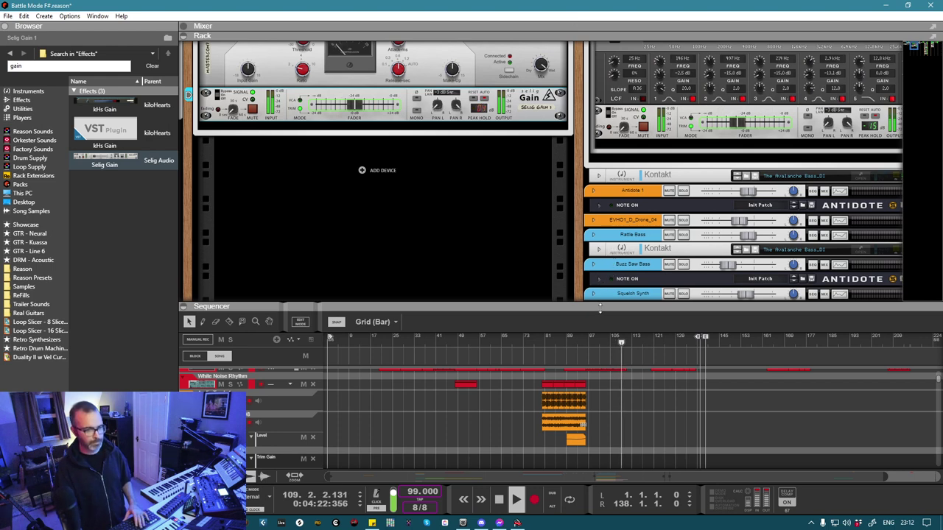
left_click_drag(600, 310, 603, 177)
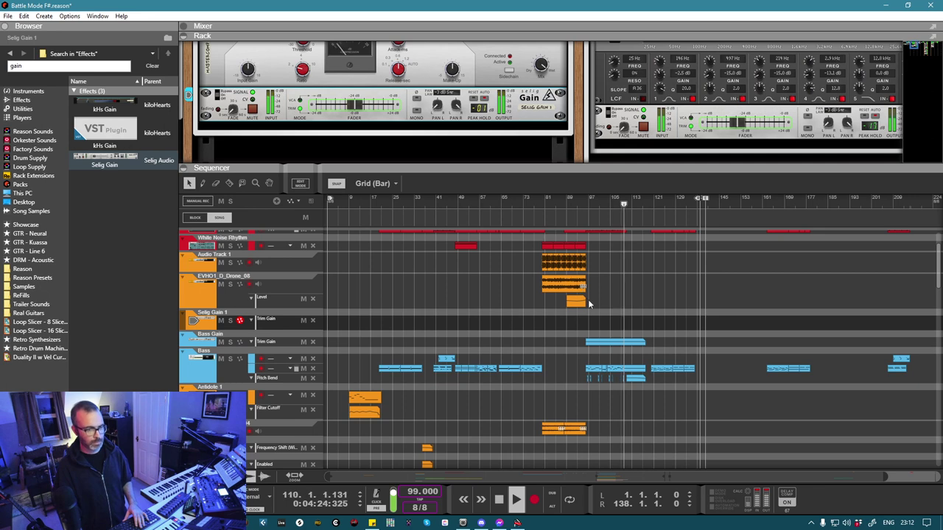
scroll(588, 299, "up", 3)
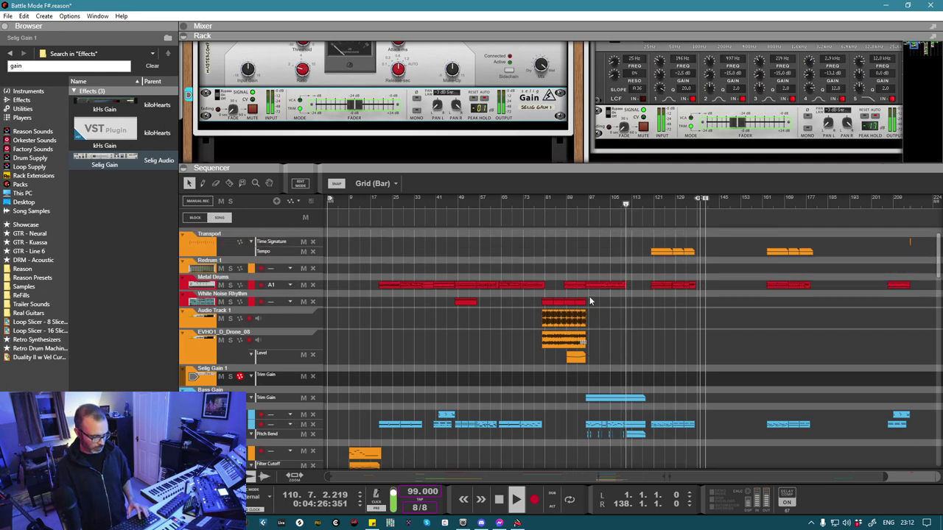
scroll(599, 306, "down", 2)
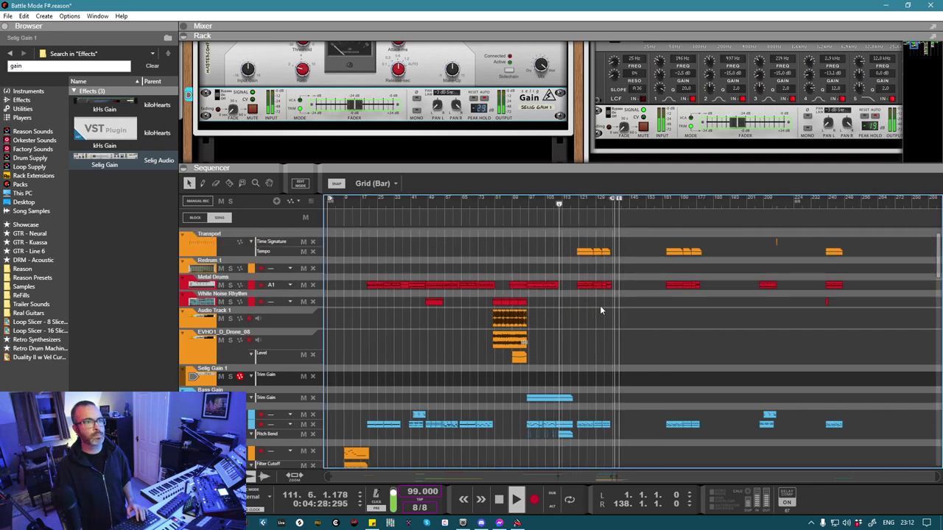
scroll(599, 305, "down", 1)
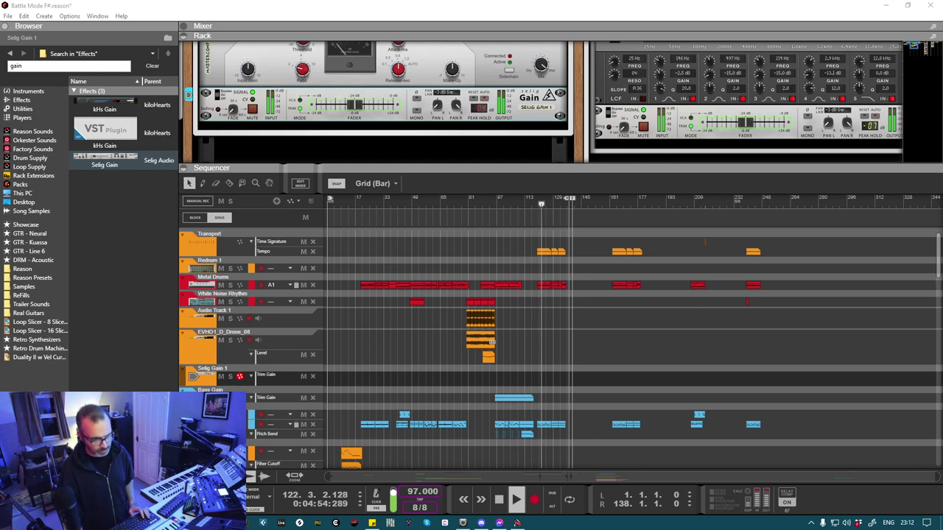
left_click(516, 251)
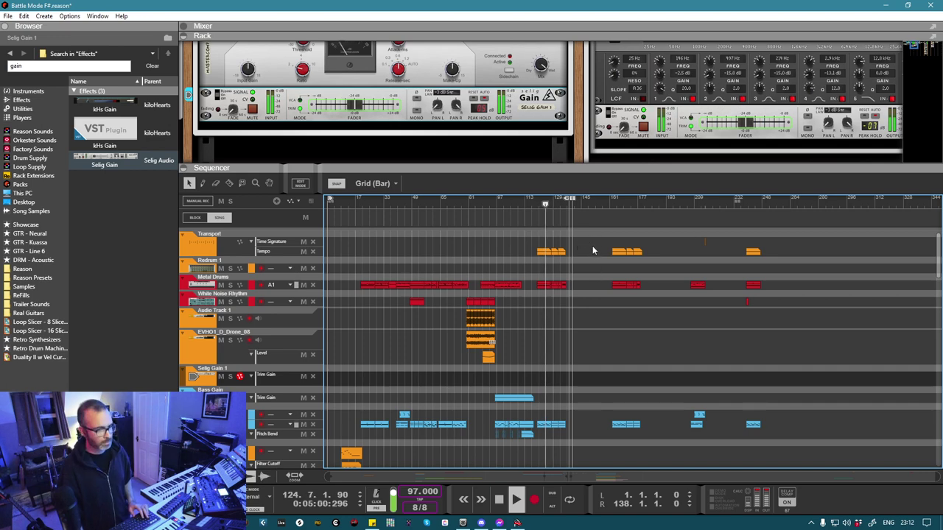
Step: Delete the leftover clips beyond the song's end at bar 138 on all tracks and save the song
left_click_drag(592, 238, 794, 430)
scroll(679, 370, "up", 10)
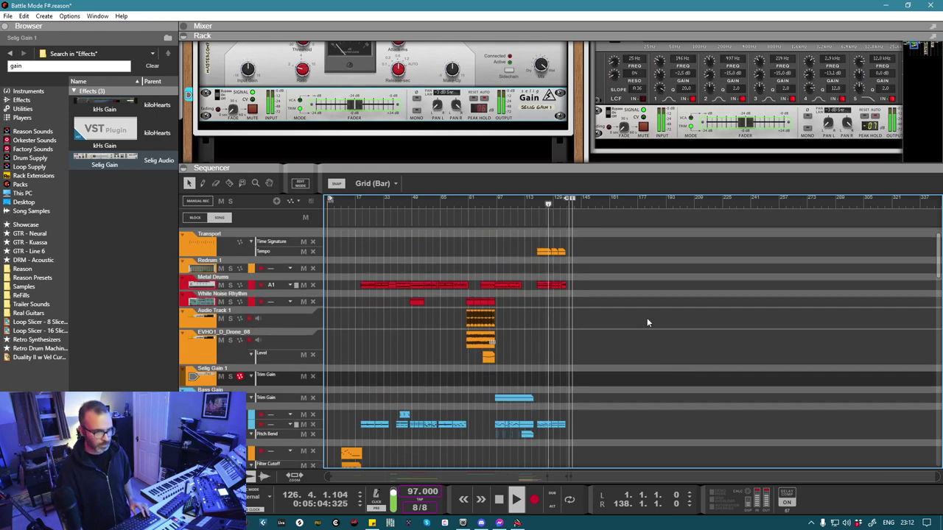
scroll(641, 292, "up", 4)
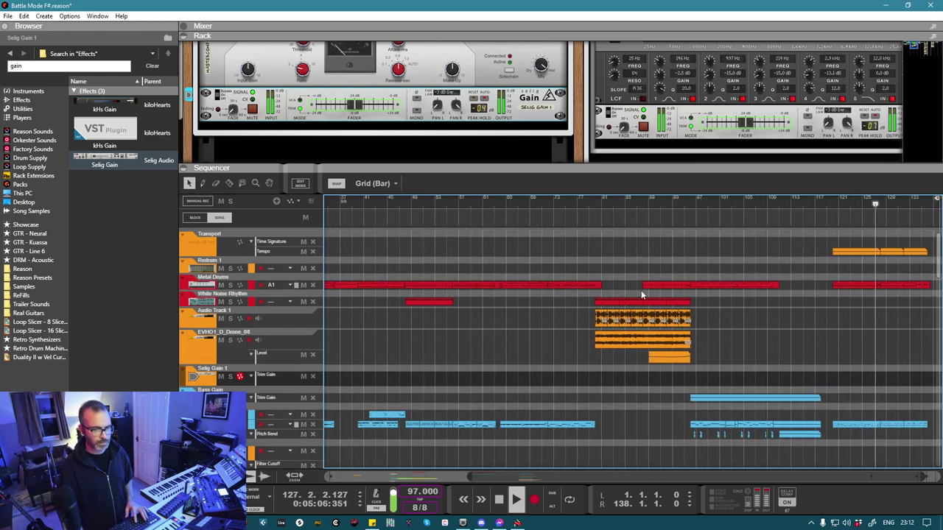
scroll(642, 290, "down", 1)
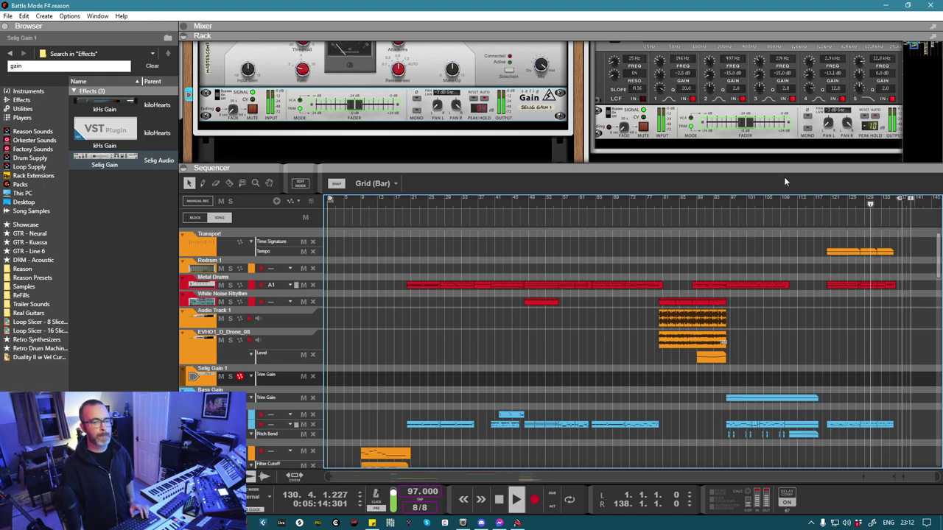
scroll(785, 221, "down", 2)
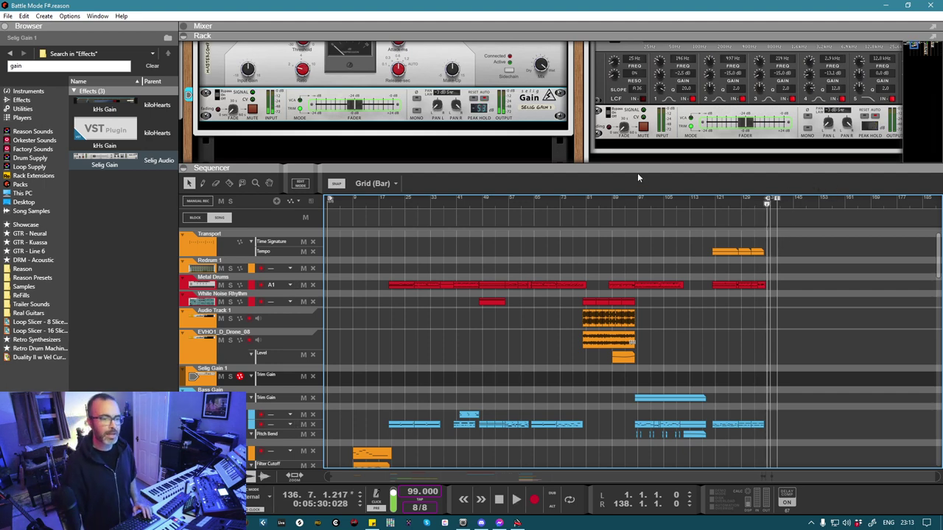
Step: Enlarge the sequencer, move the song position to bar 62, and look over the tracks down to the layer guitars
left_click_drag(637, 172, 637, 123)
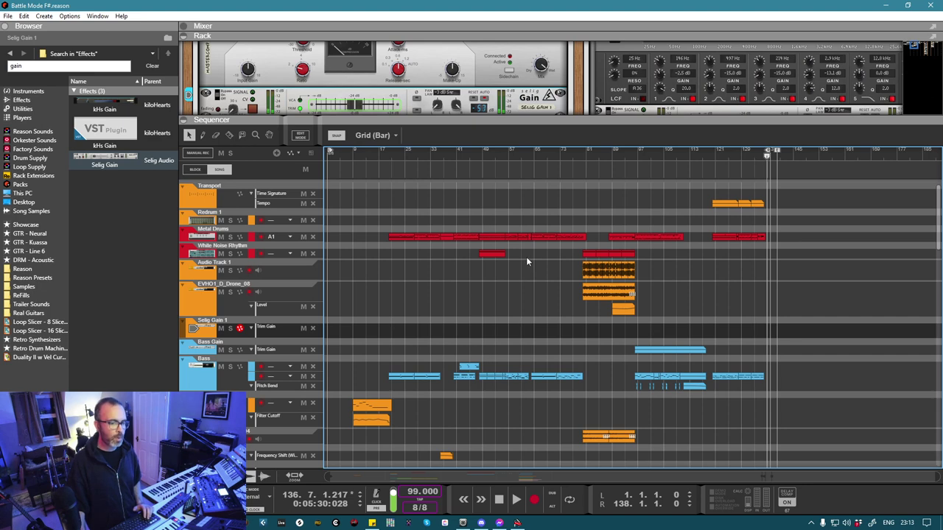
left_click(525, 159)
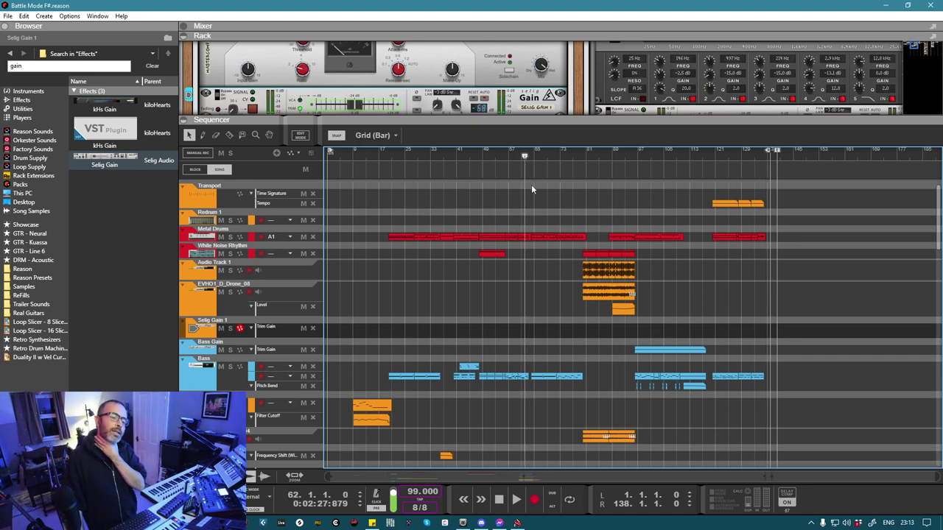
scroll(531, 184, "down", 6)
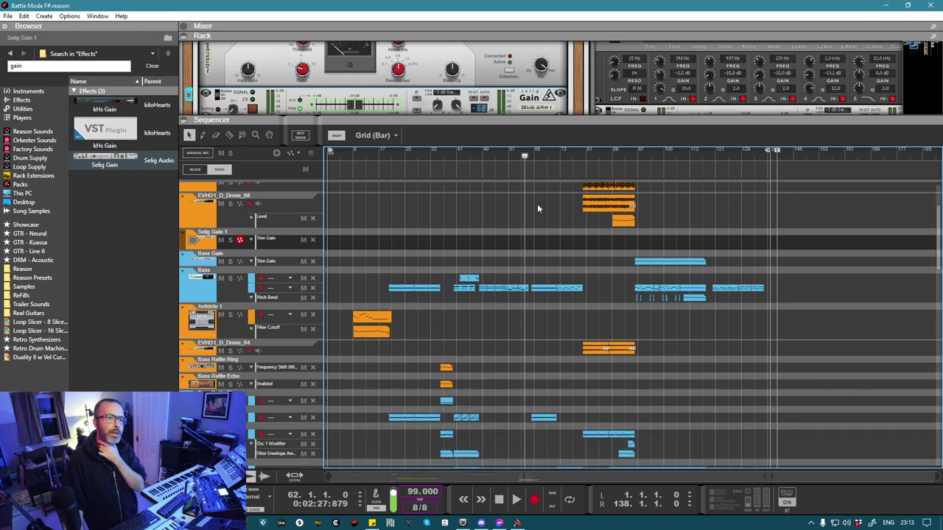
scroll(537, 209, "down", 4)
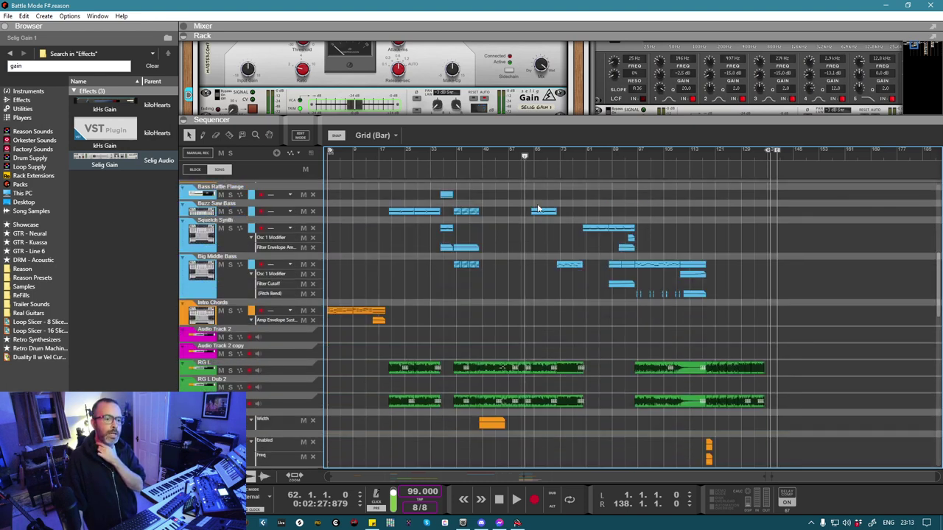
scroll(538, 210, "down", 4)
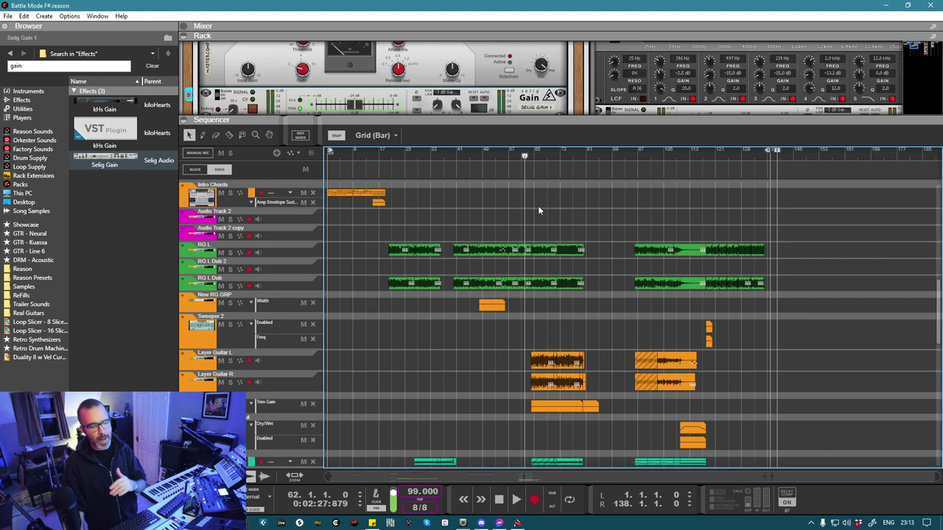
scroll(540, 203, "down", 4)
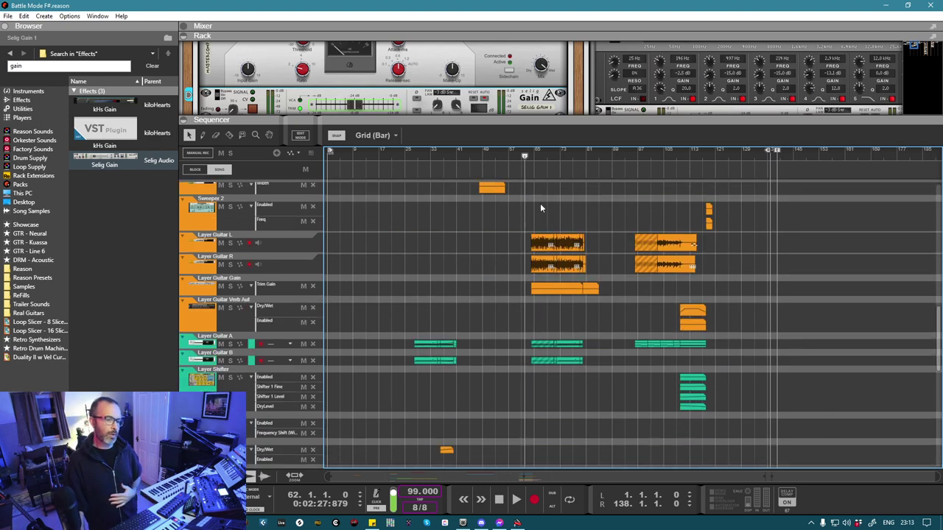
scroll(534, 239, "up", 10)
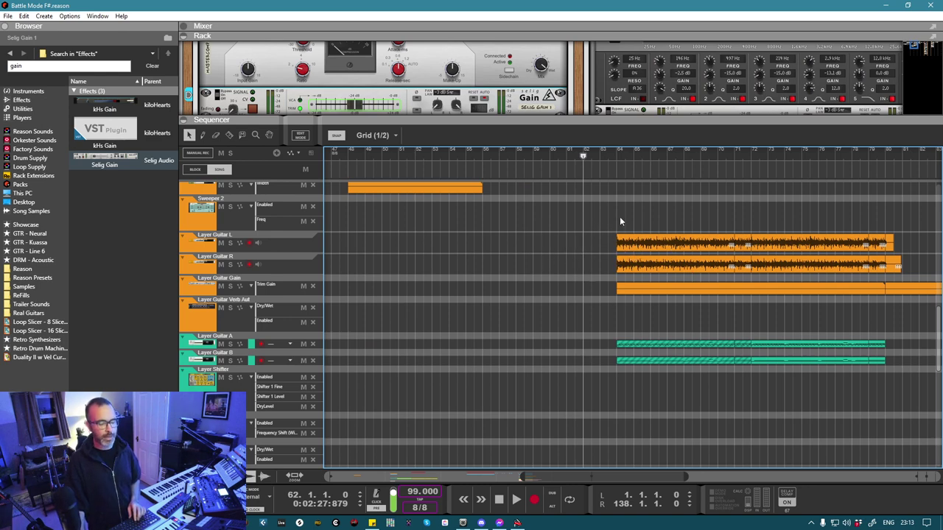
scroll(619, 217, "down", 8)
scroll(618, 216, "down", 5)
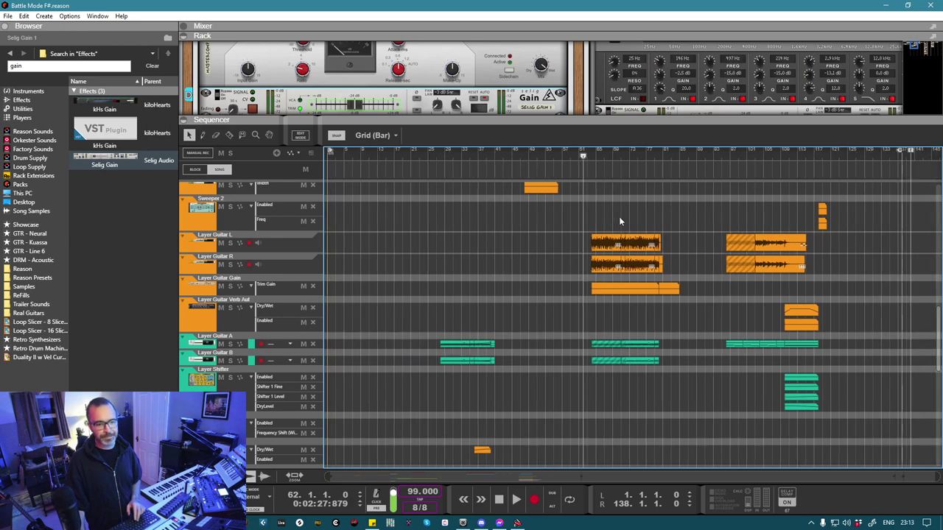
Step: Examine the full track list from the Transport lane down through the basses, choirs, pads and SDReverb 5
scroll(524, 275, "up", 10)
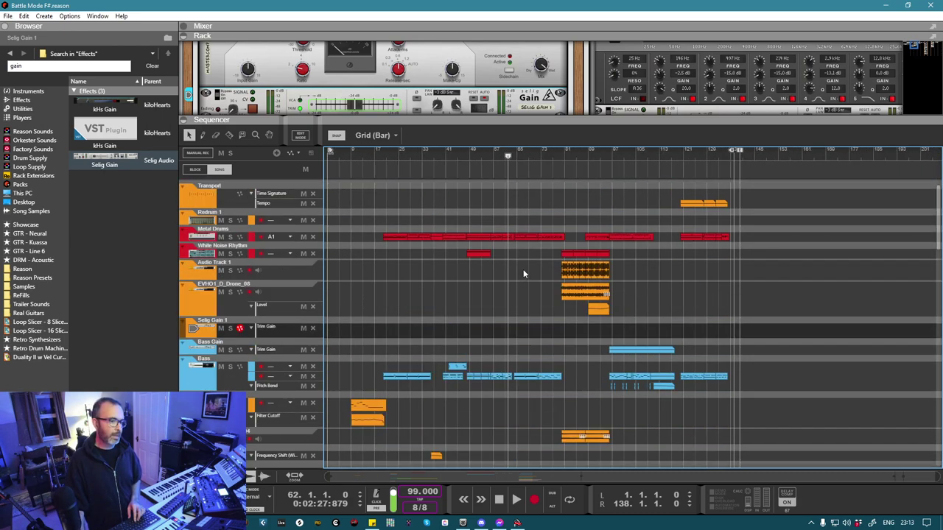
scroll(523, 275, "down", 4)
scroll(524, 275, "down", 3)
scroll(523, 274, "down", 12)
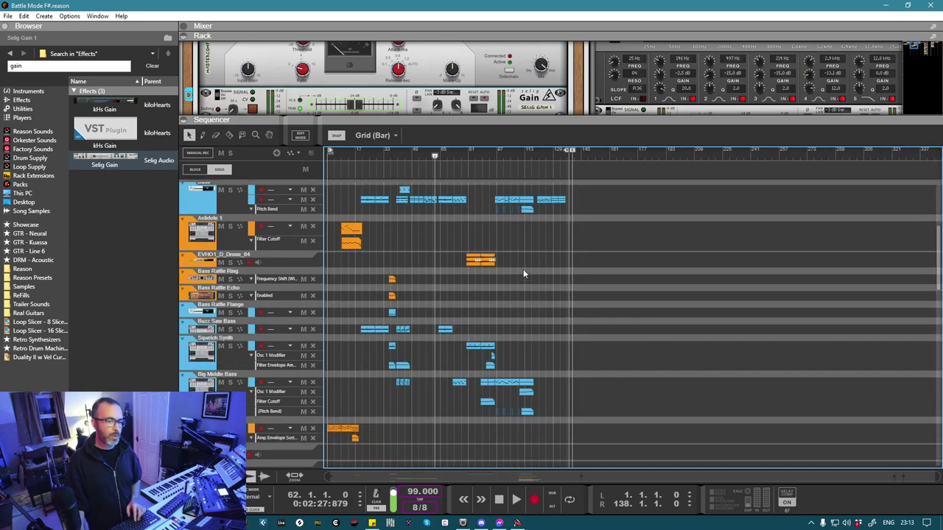
scroll(524, 272, "down", 4)
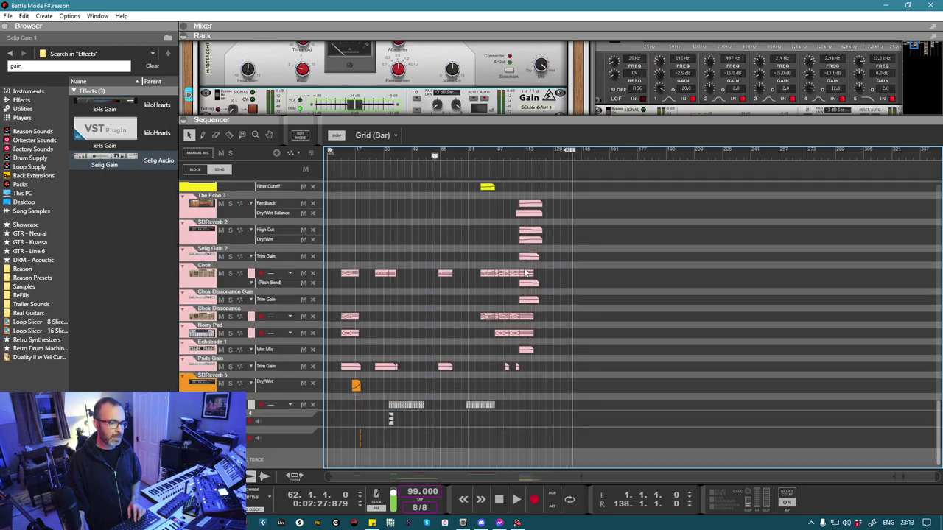
scroll(523, 272, "up", 15)
scroll(525, 272, "up", 2)
scroll(524, 269, "up", 3)
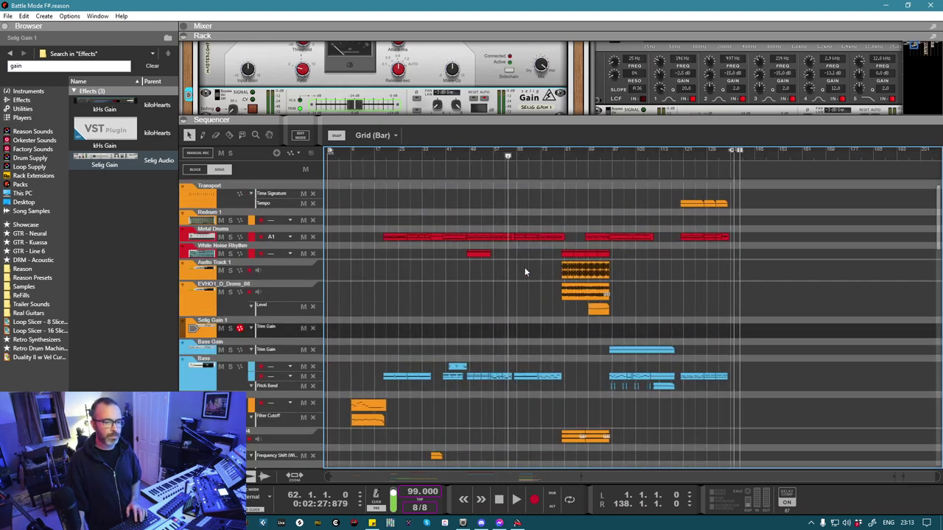
scroll(524, 267, "down", 2)
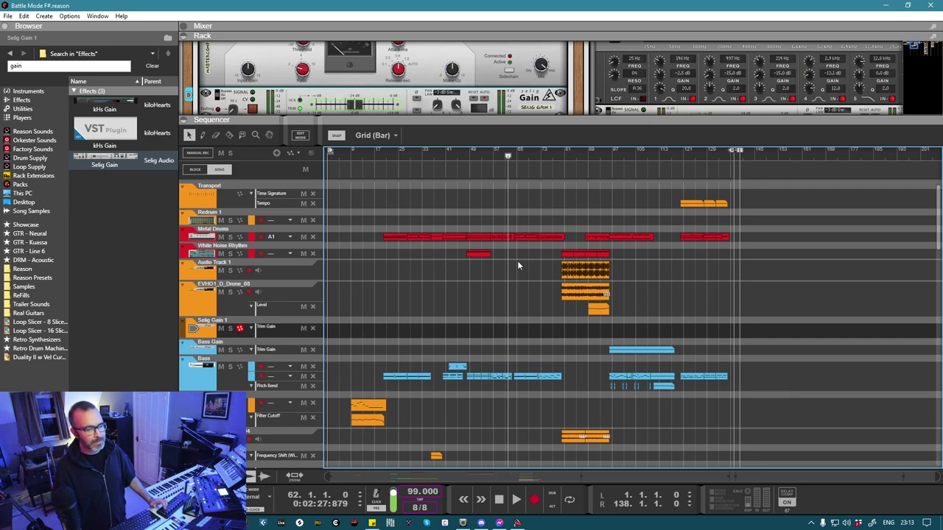
scroll(518, 265, "down", 8)
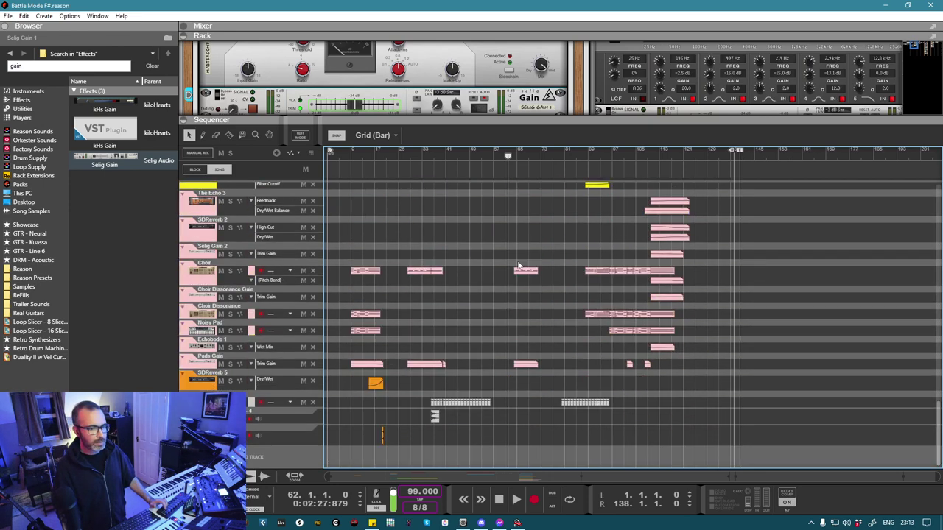
scroll(517, 265, "up", 8)
scroll(517, 265, "down", 6)
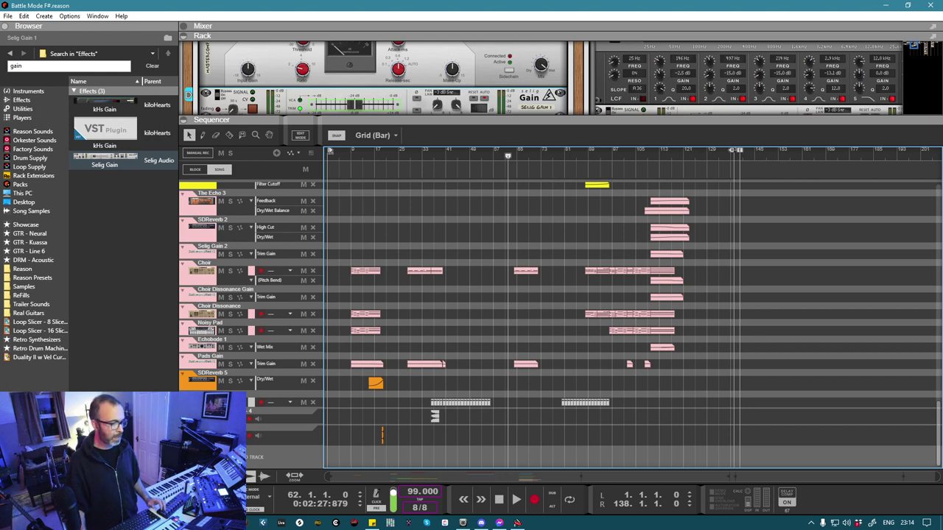
key("alt+Tab")
key("alt+Tab")
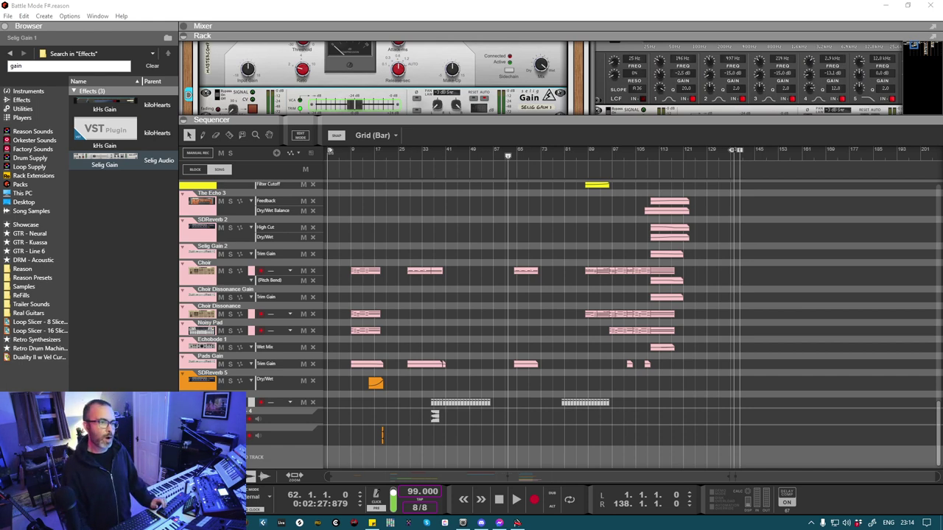
left_click(539, 18)
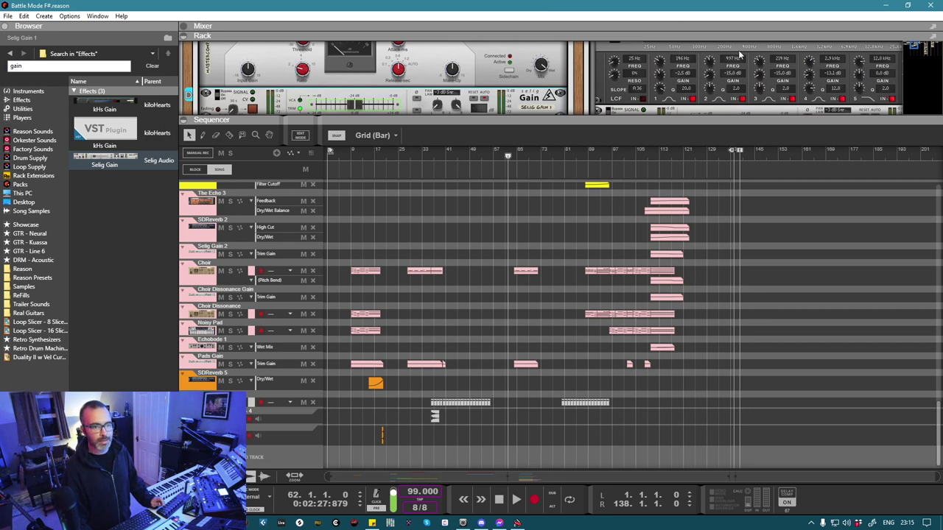
Step: Enlarge the rack area and collapse the Antidote synthesizer of the Intro Chords channel
left_click_drag(675, 116, 675, 336)
scroll(533, 248, "down", 5)
scroll(533, 246, "up", 5)
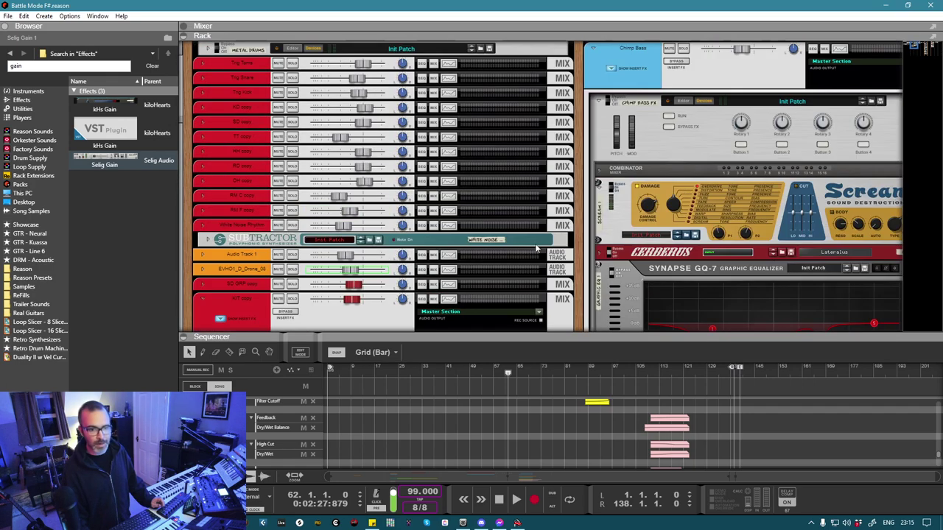
scroll(560, 235, "right", 6)
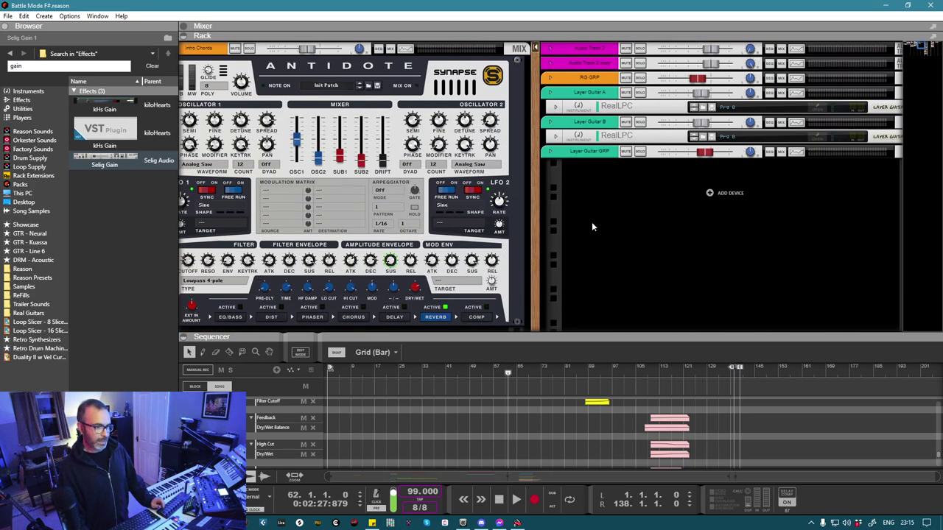
scroll(591, 222, "left", 4)
left_click(400, 64)
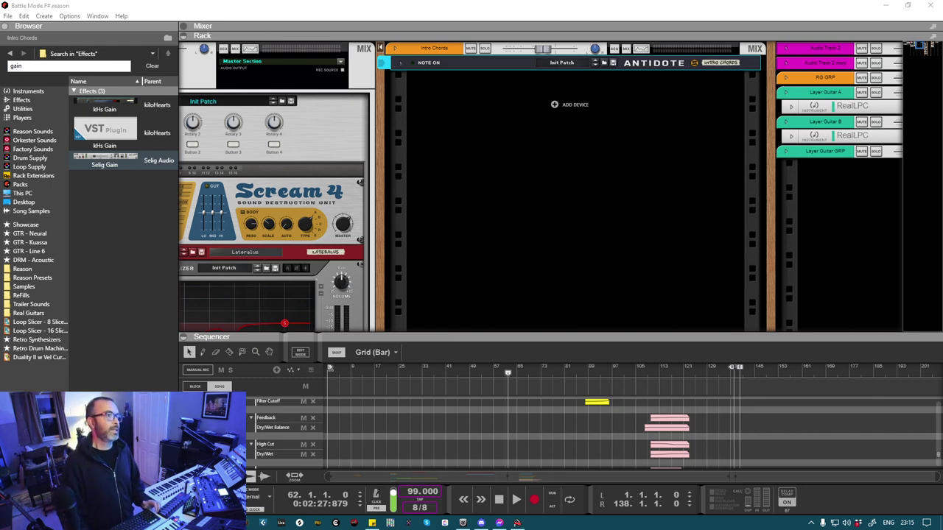
left_click(621, 13)
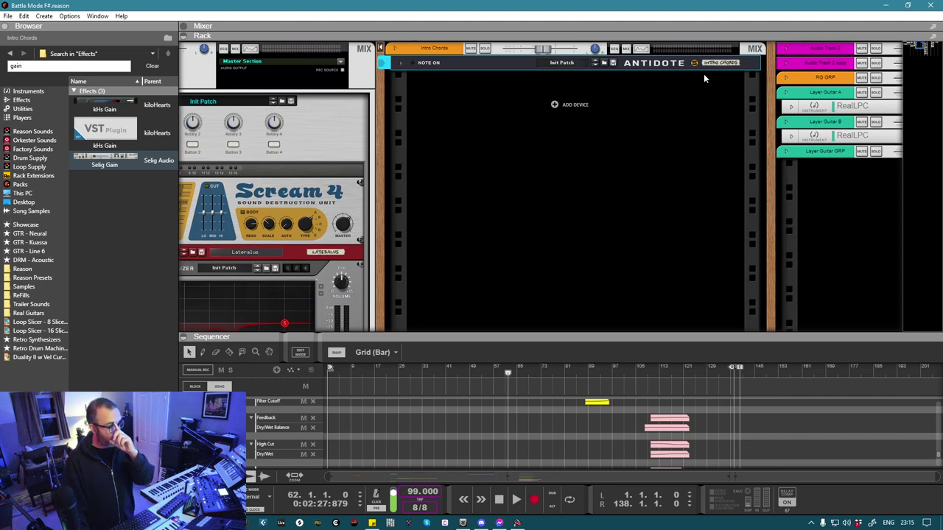